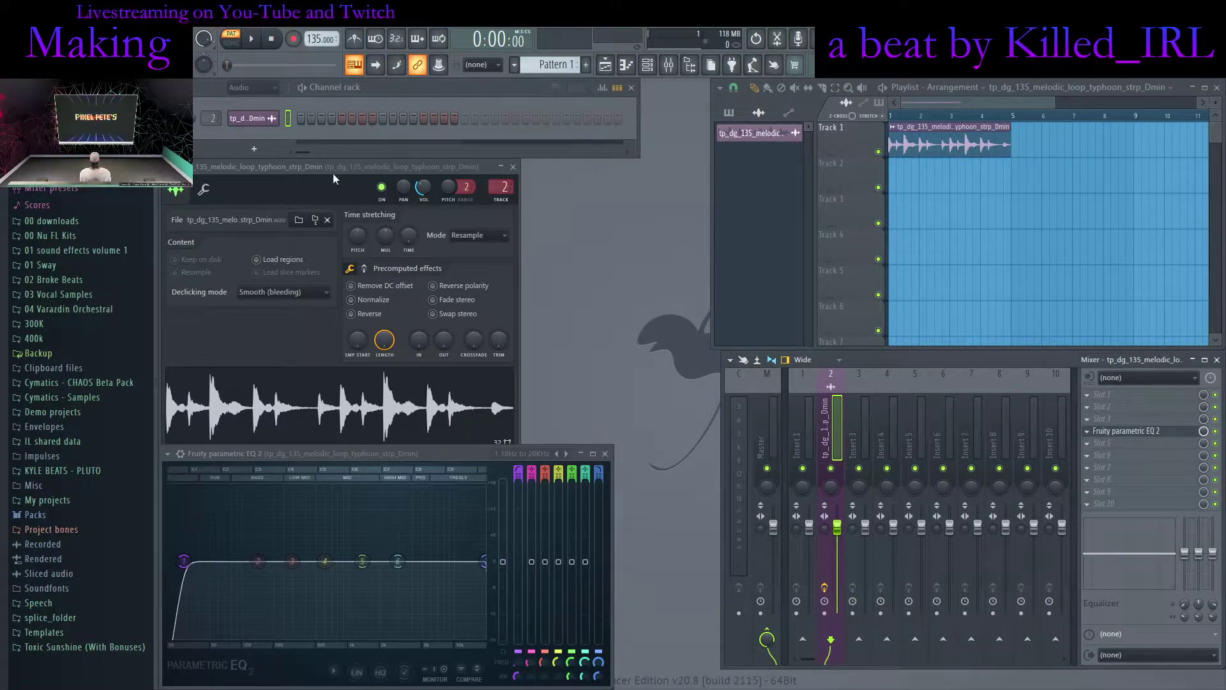
Play the loop and notch out its resonance near 1 kHz with a narrow band 5 cut in its Fruity parametric EQ 2
left_click(251, 41)
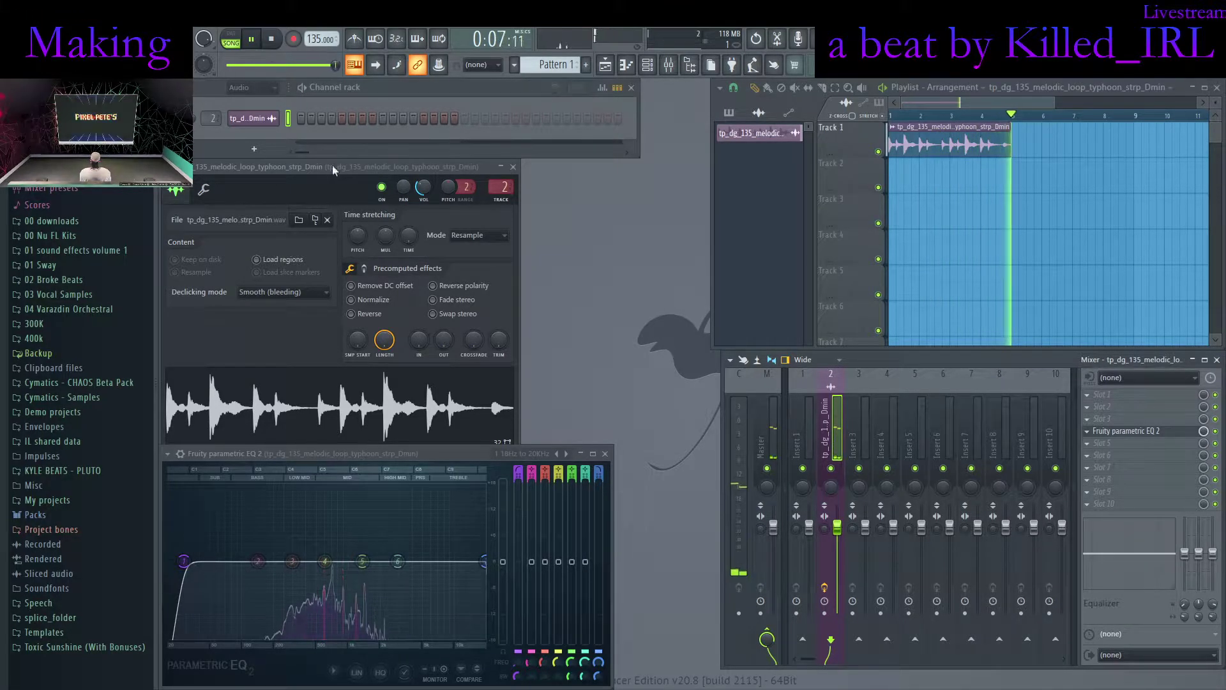
double_click(427, 451)
scroll(744, 387, "down", 4)
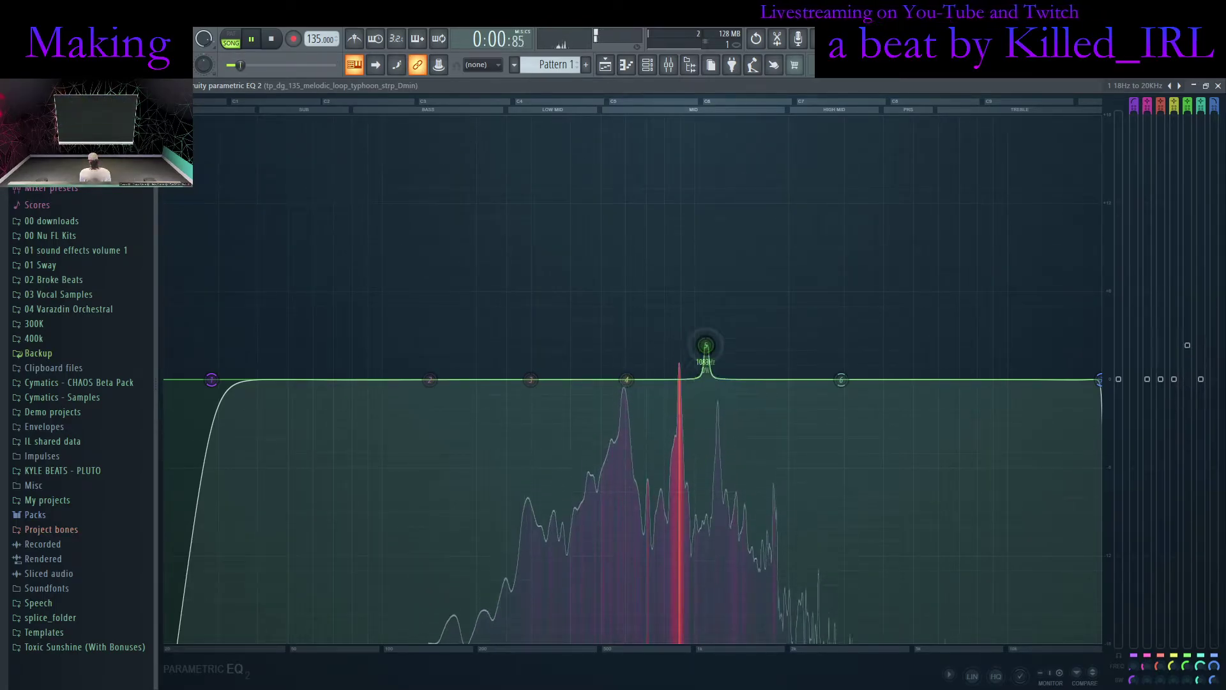
left_click_drag(701, 166, 701, 120)
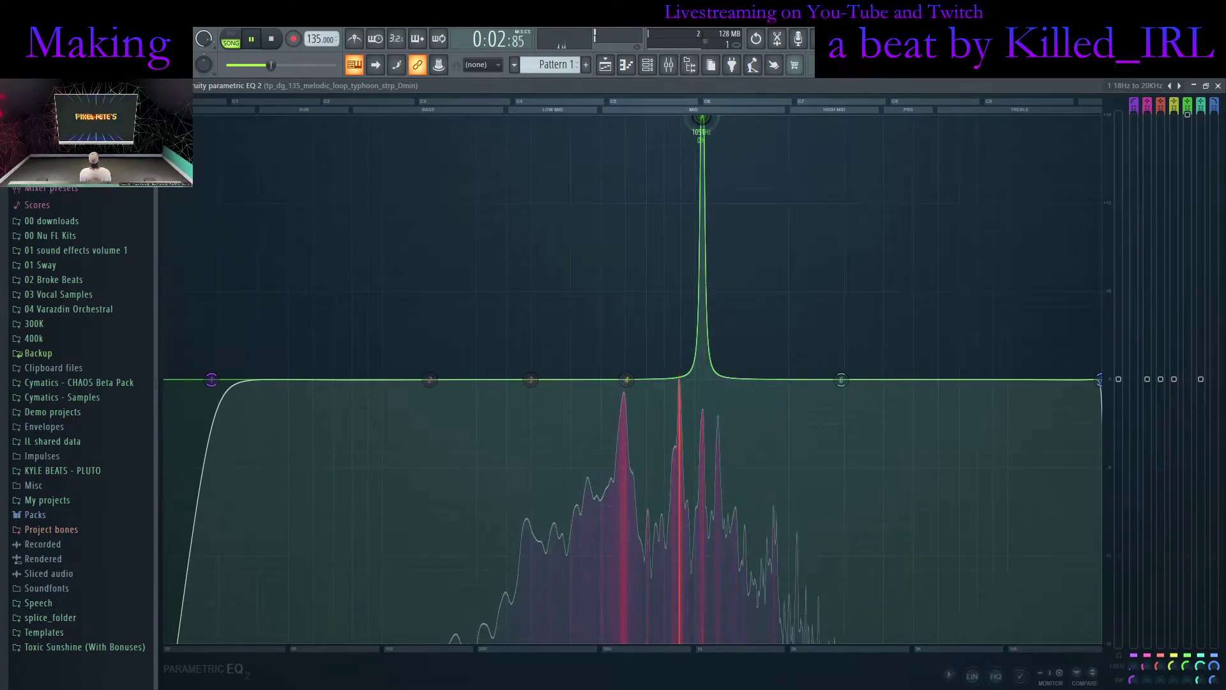
left_click_drag(1189, 118, 1187, 419)
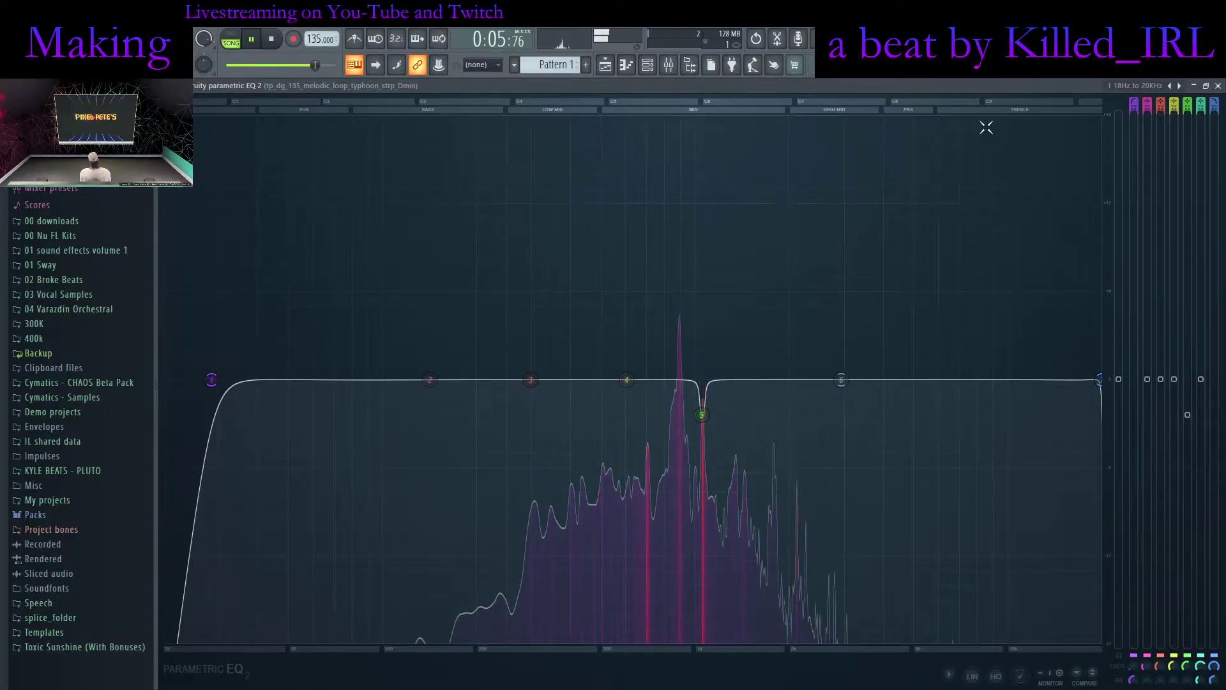
double_click(981, 90)
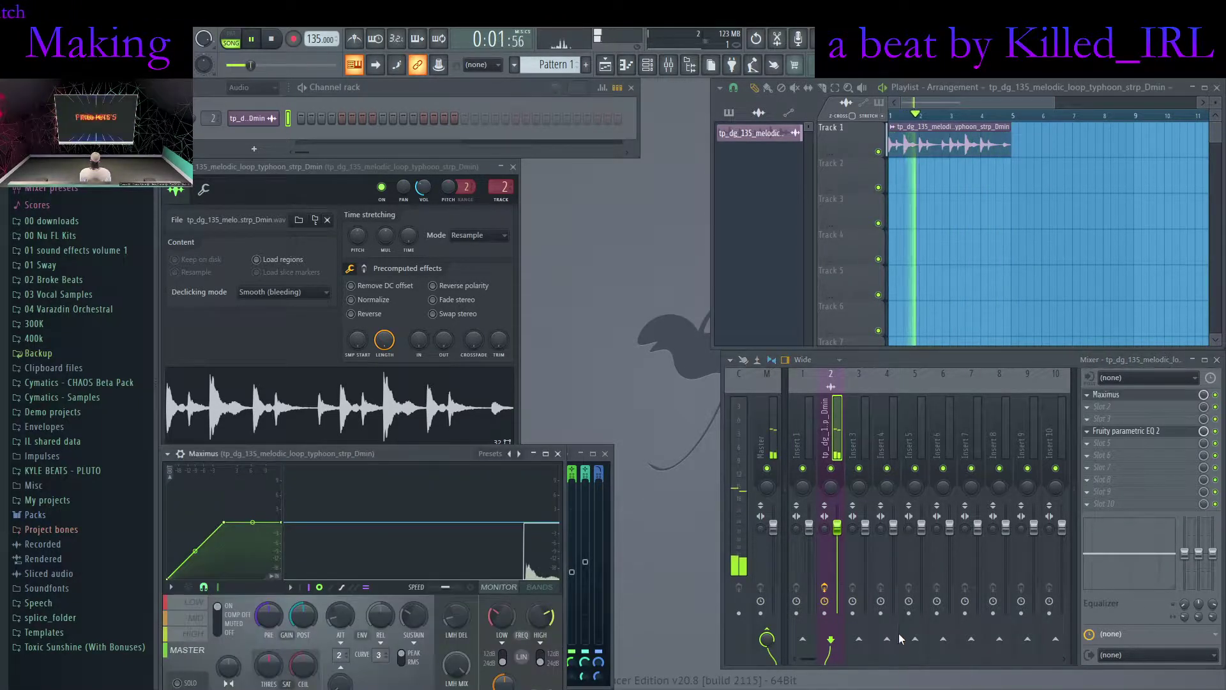
Lower the loop's time-stretching pitch, set its stretch mode to Auto and restart playback
left_click(358, 166)
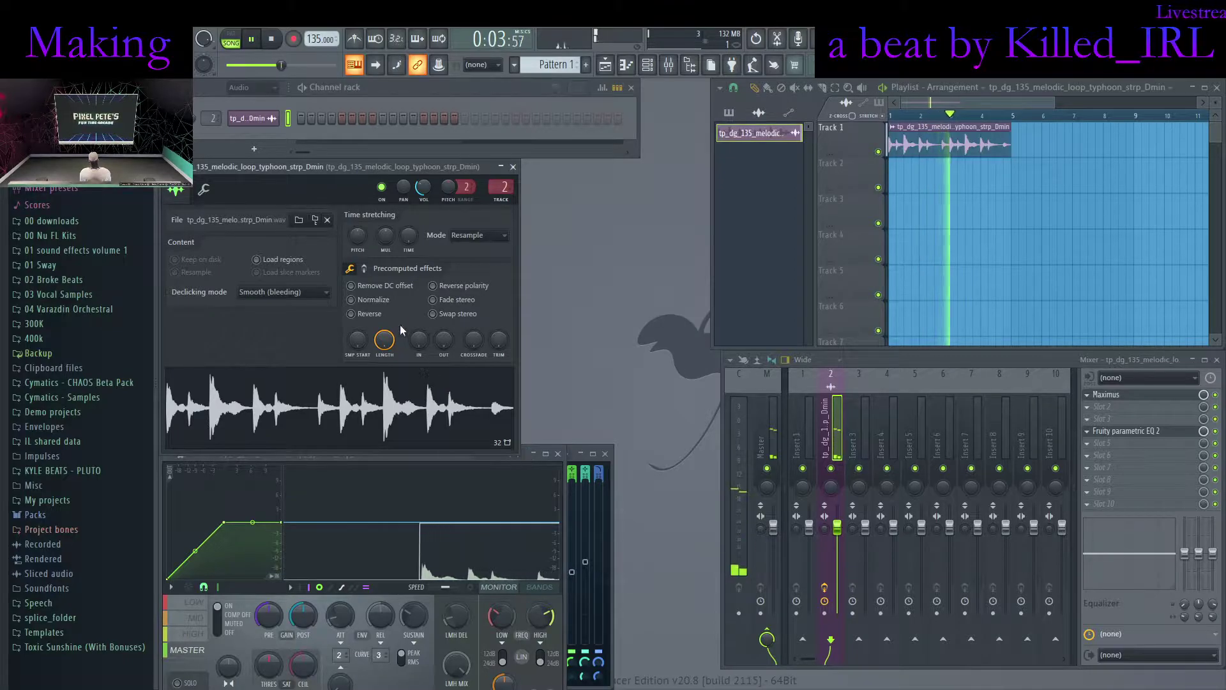
left_click_drag(356, 238, 355, 268)
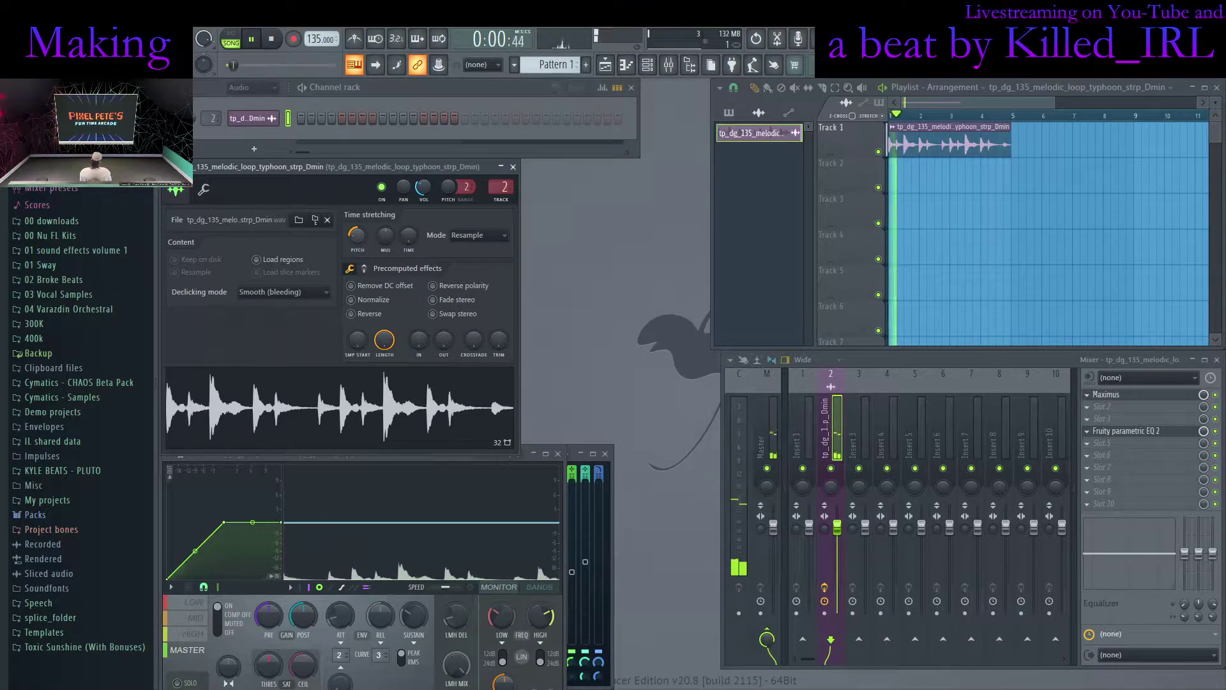
left_click(272, 40)
left_click(254, 40)
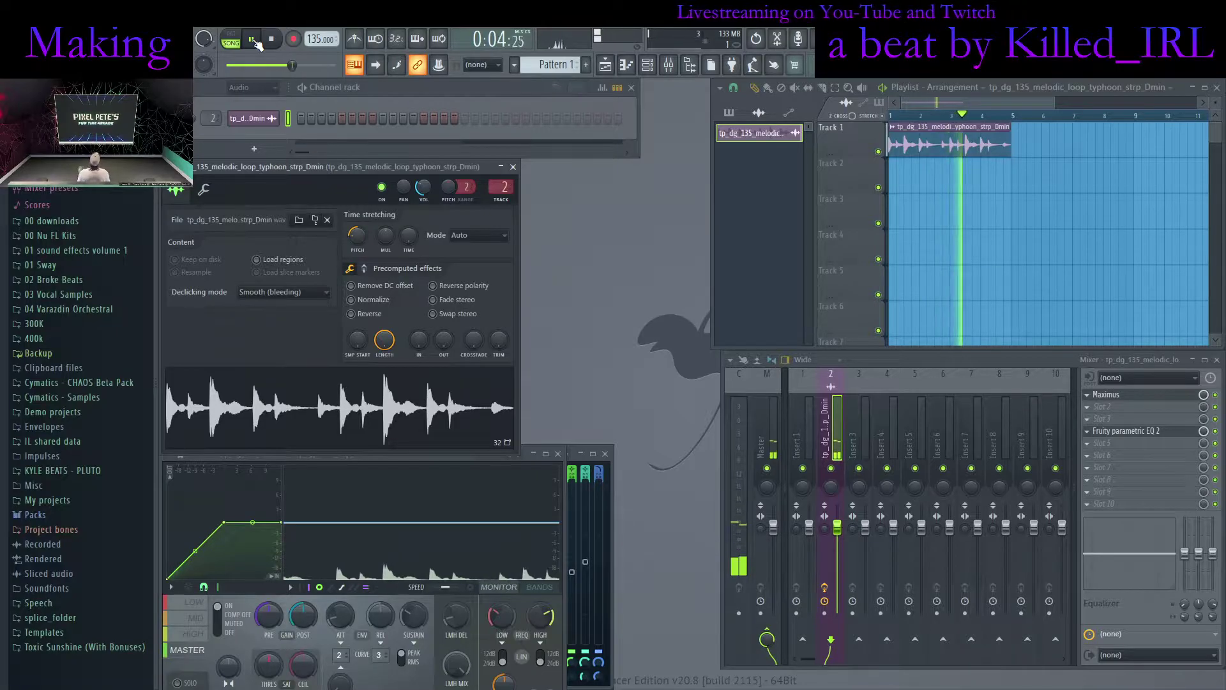
Switch the loop's Fruity parametric EQ 2 to its flat comparison state
left_click(610, 480)
left_click(476, 669)
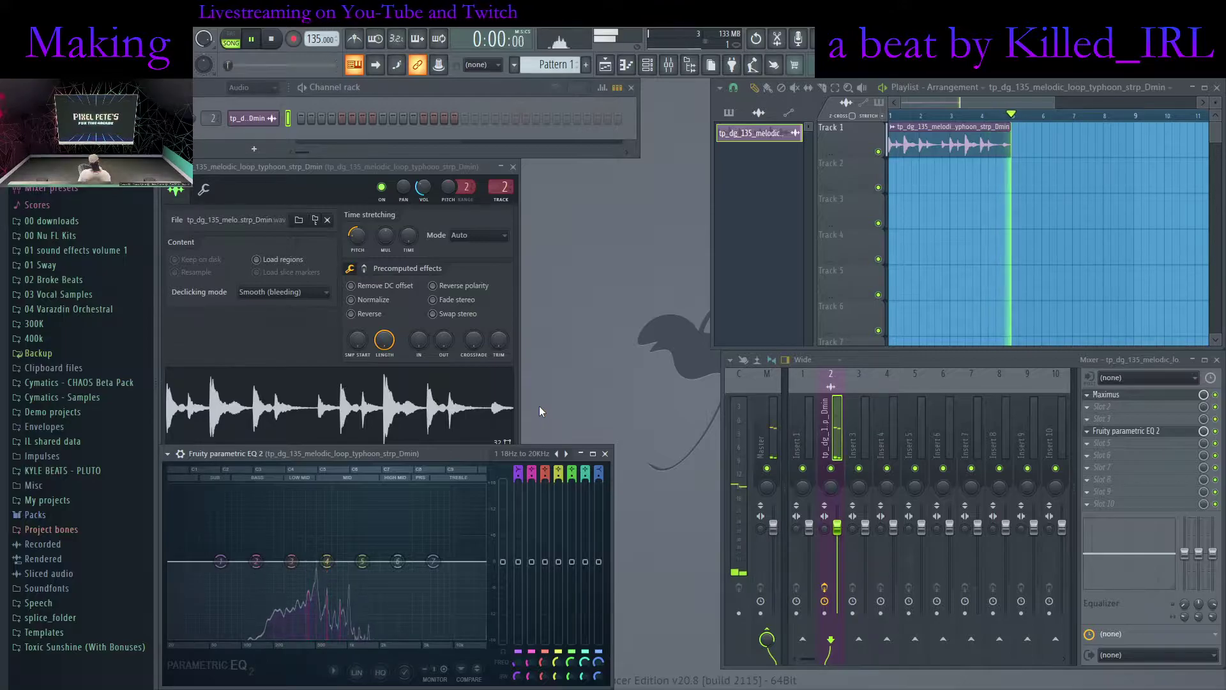
Raise the loop's time-stretching pitch and place a separate copy of the loop on Track 2 from bar 1
left_click_drag(359, 237, 358, 254)
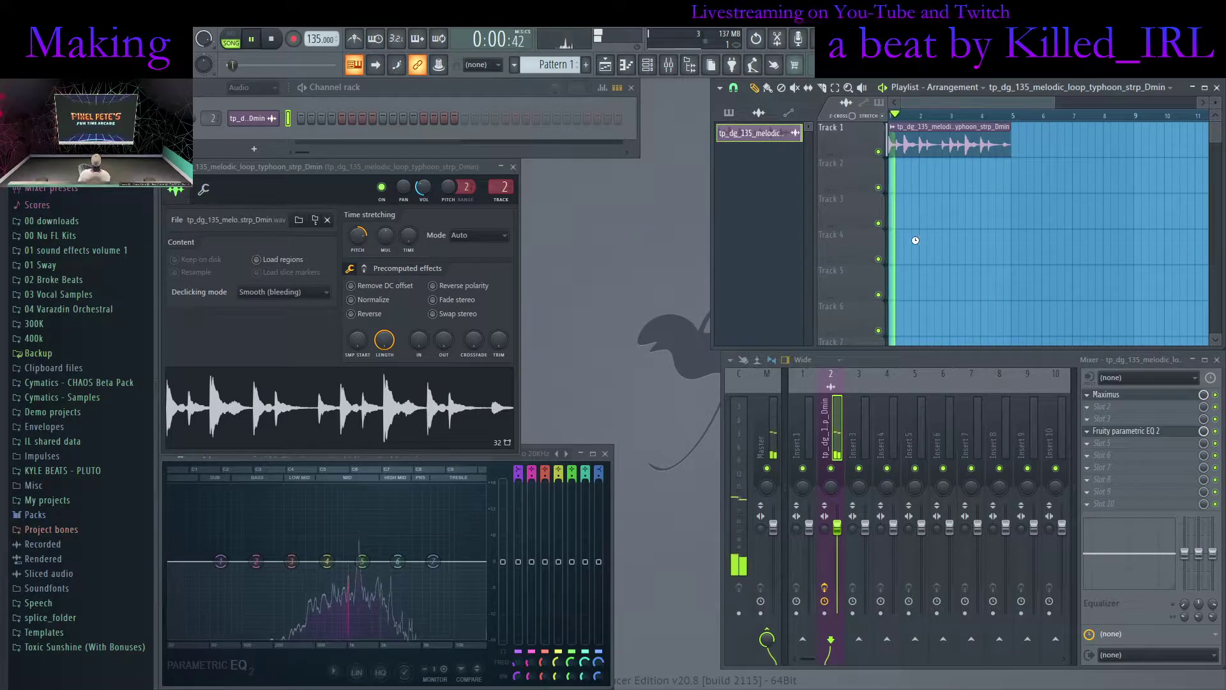
left_click_drag(786, 154, 891, 183)
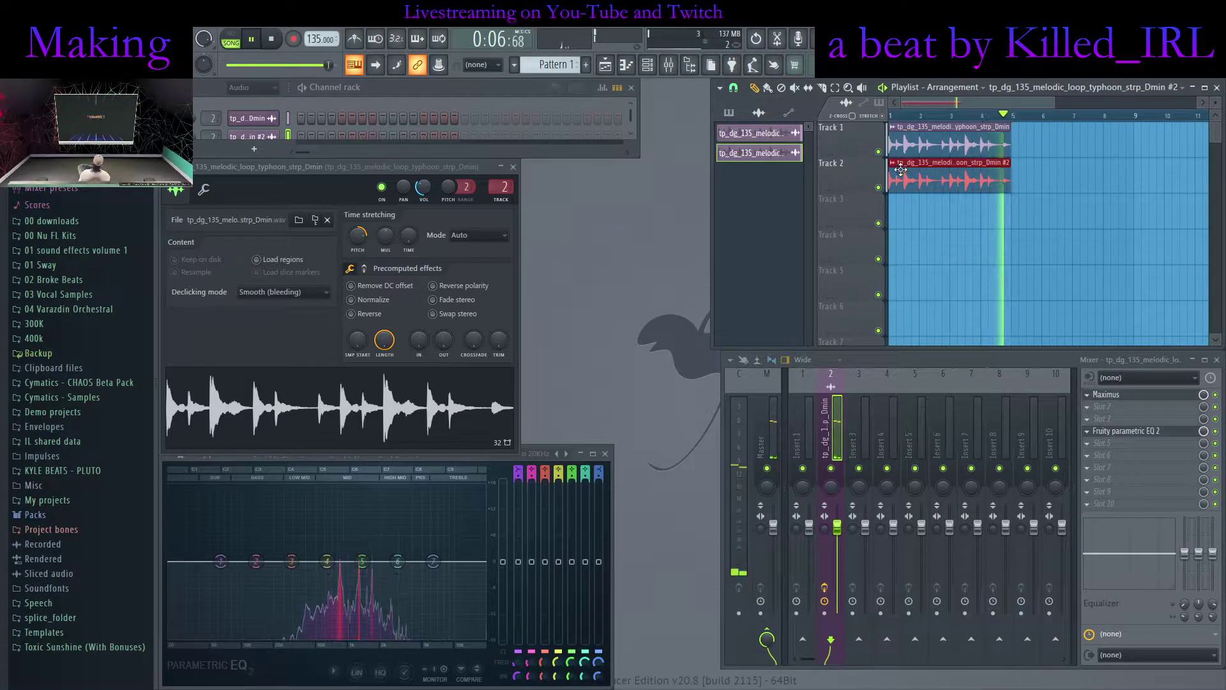
Open the copied loop's channel settings and route it to mixer track 3
left_click(786, 154)
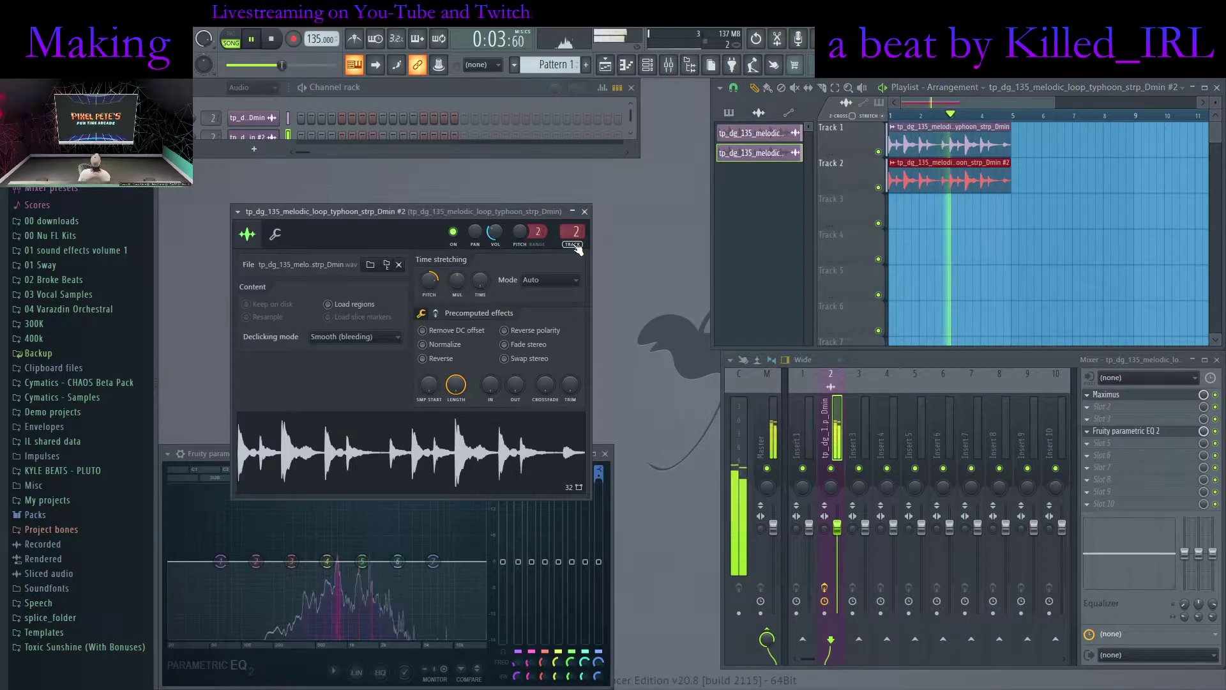
scroll(577, 249, "up", 1)
left_click_drag(480, 210, 422, 137)
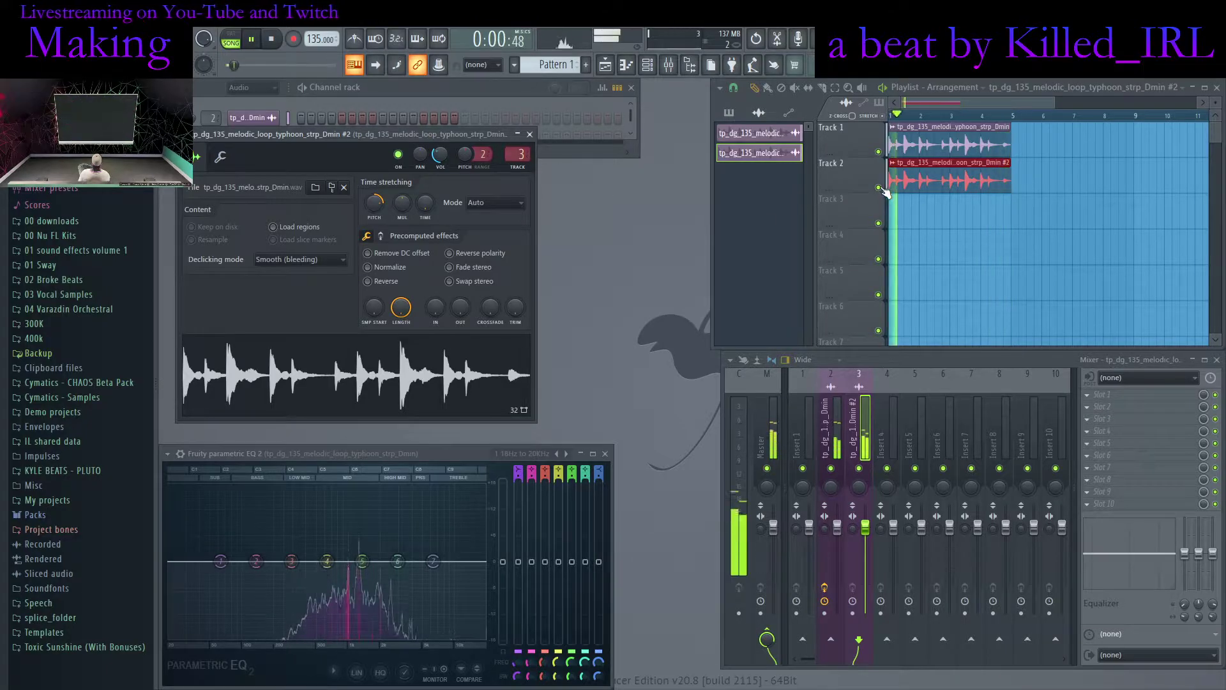
Lower the time-stretching pitch of the original loop on Track 1 with Track 2 muted, and unmute Track 2
left_click(878, 187)
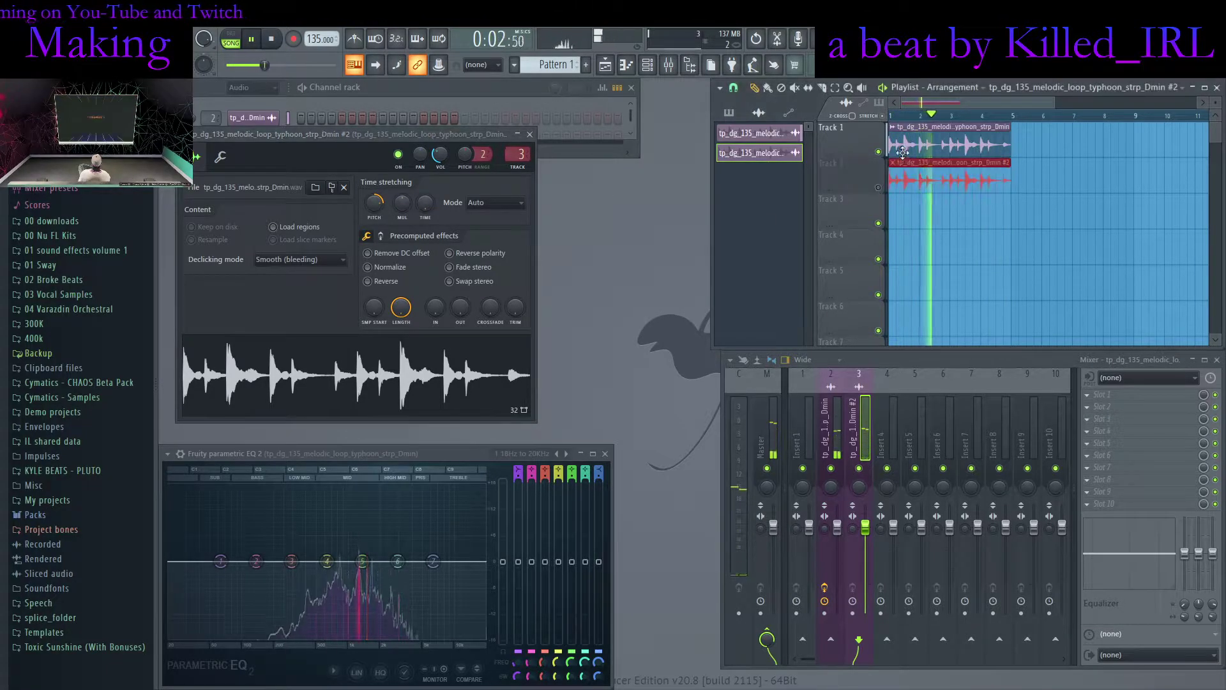
double_click(901, 153)
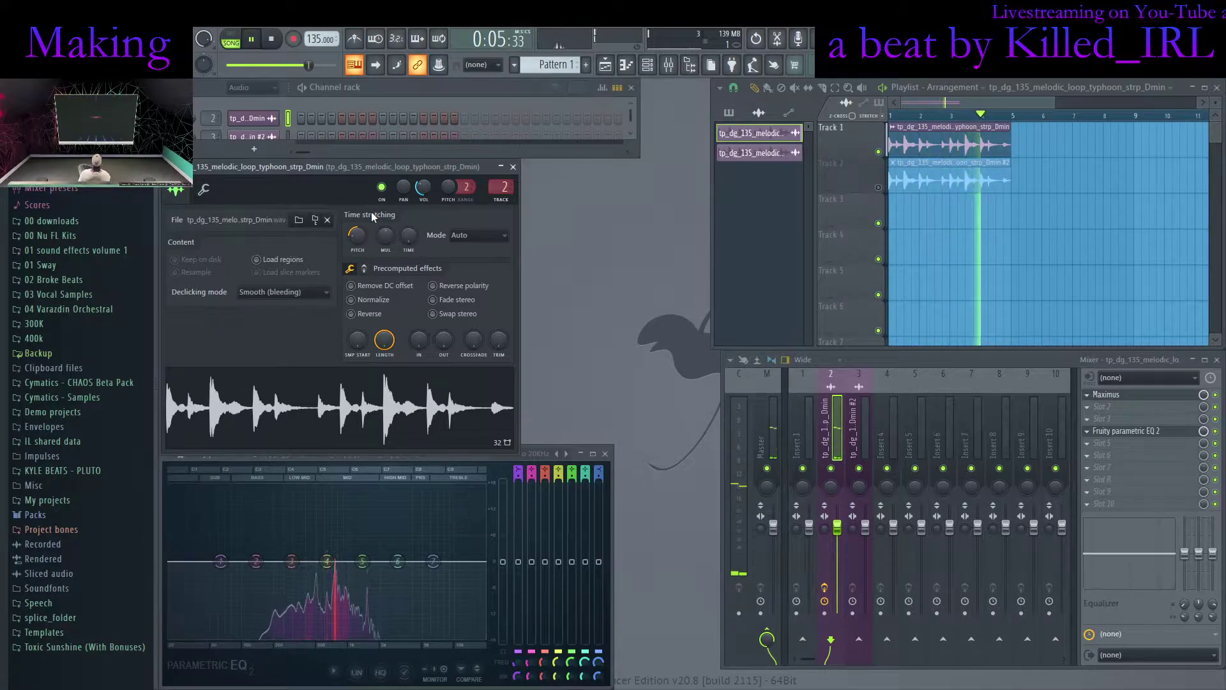
left_click(878, 187)
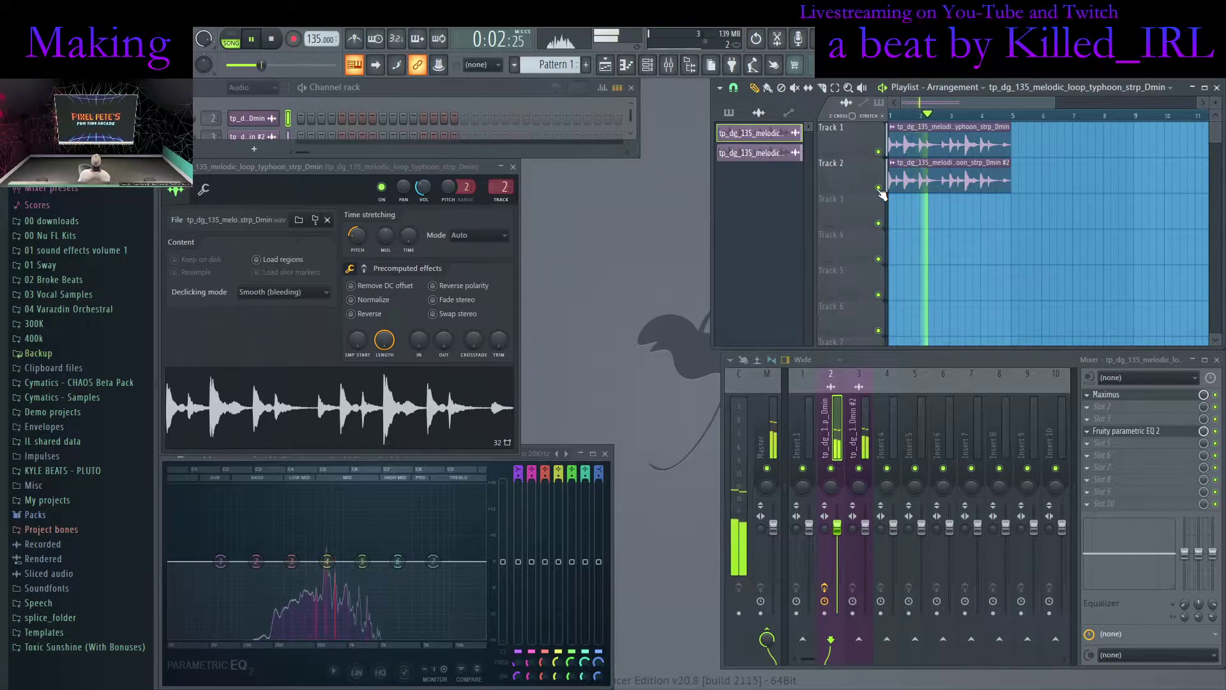
Add Fruity parametric EQ 2 to slot 2 of the copied loop's mixer track 3 with the 18Hz to 20KHz preset
left_click(862, 434)
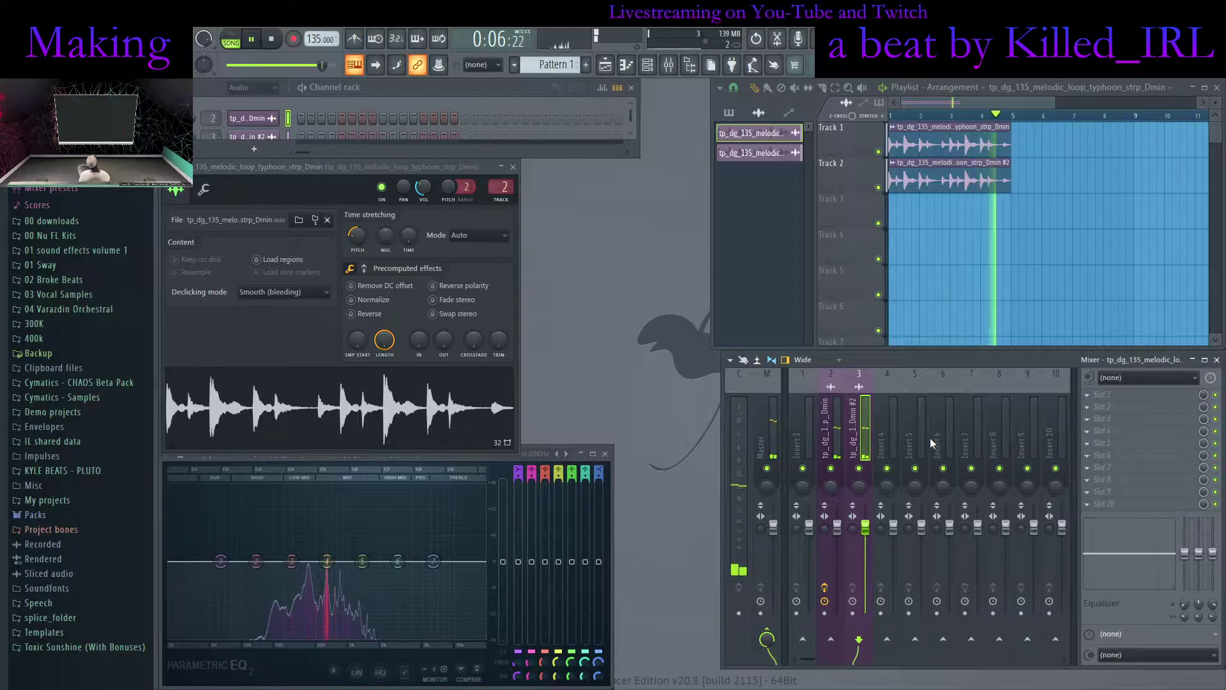
left_click(604, 479)
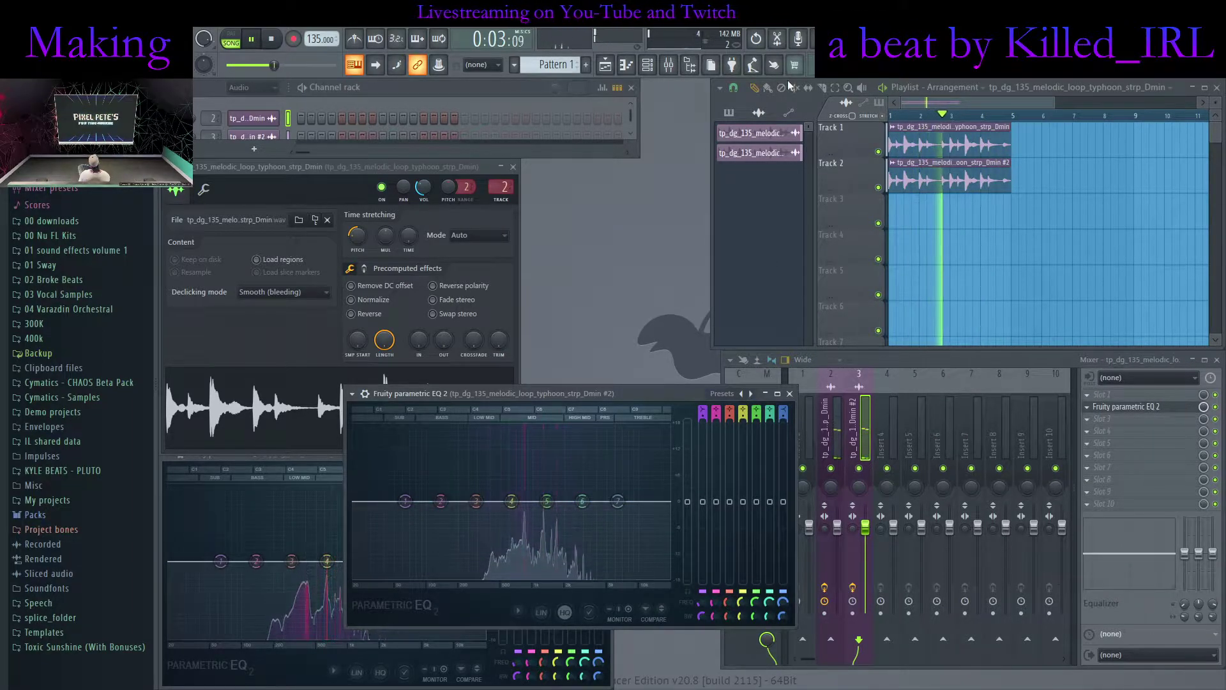
left_click(751, 393)
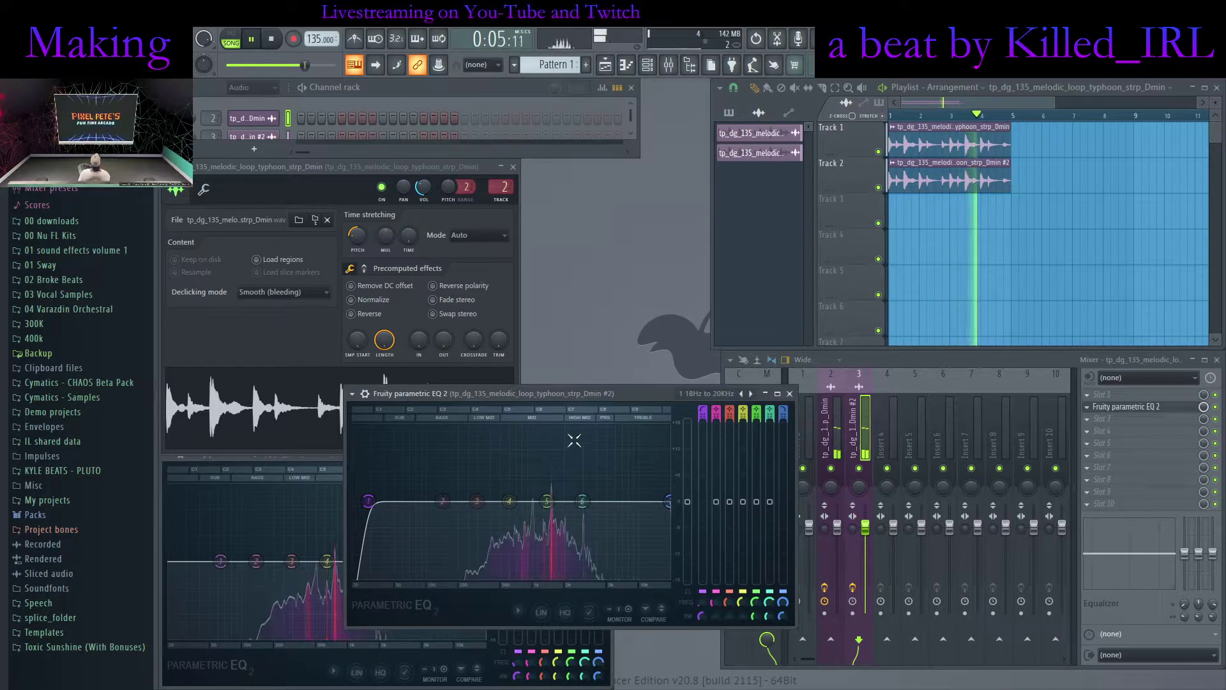
Notch out a resonance at about 1.5 kHz in the copied loop with a narrow band 5 cut
double_click(576, 392)
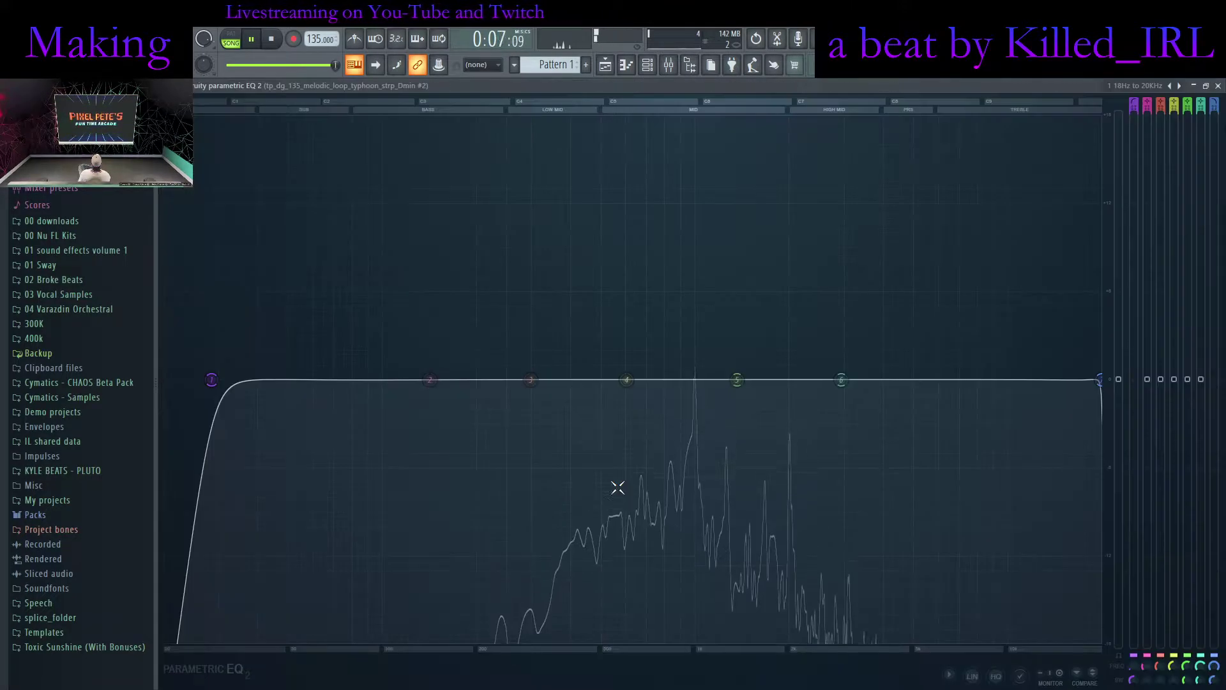
left_click_drag(737, 379, 791, 486)
scroll(762, 328, "down", 10)
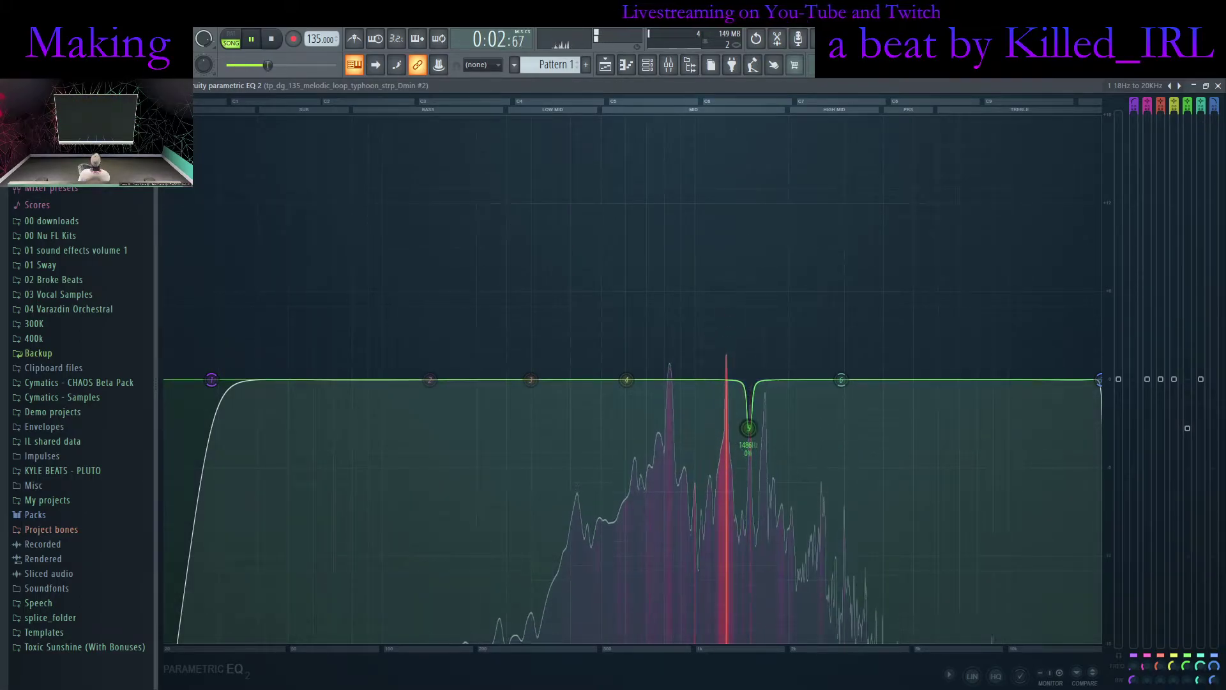
left_click_drag(1187, 420, 1187, 415)
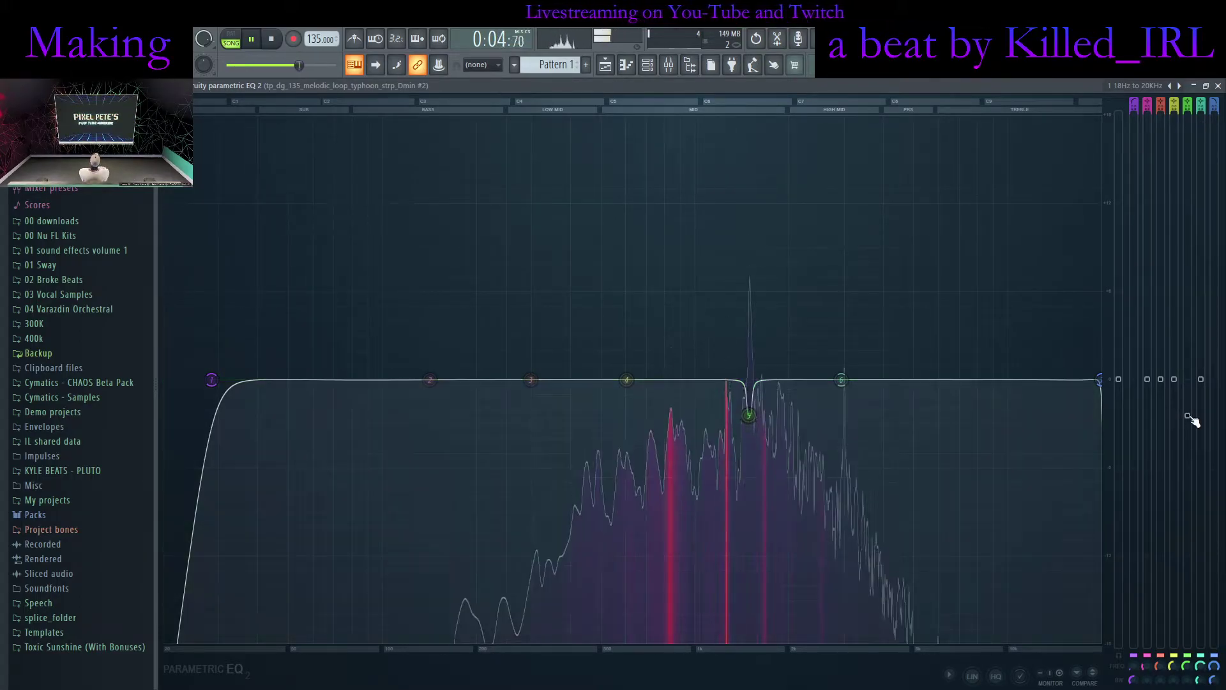
double_click(829, 87)
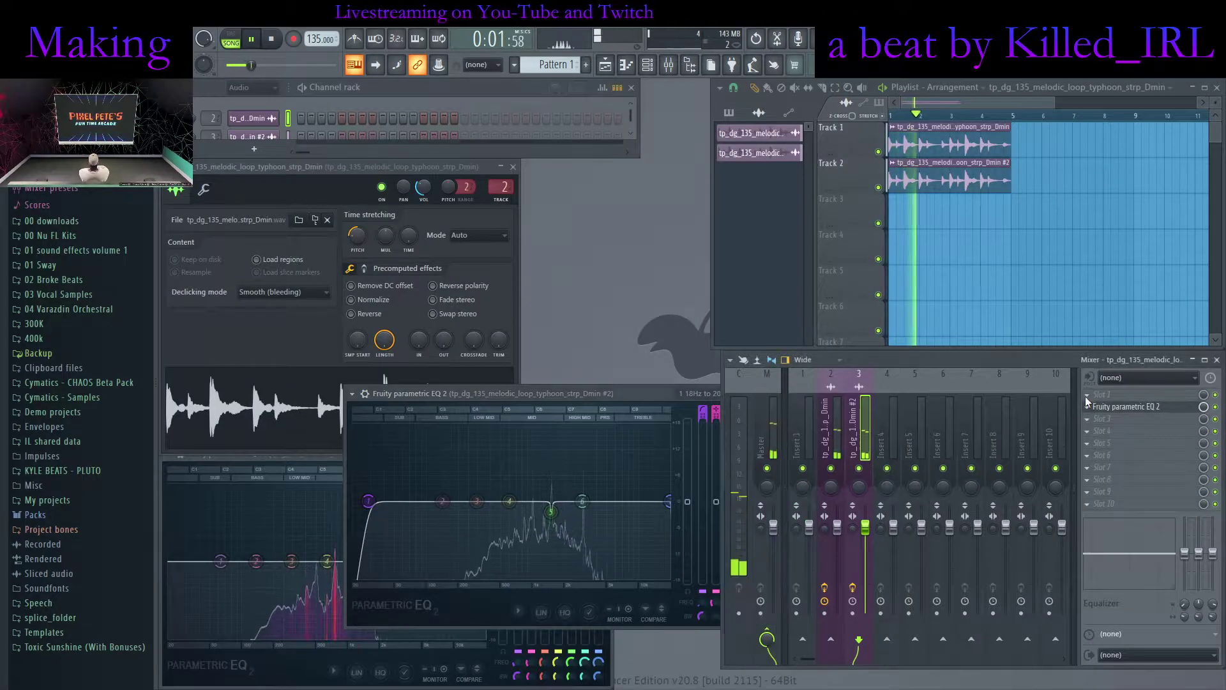
Add Maximus to slot 1 of mixer track 3 and go through its low and high bands
left_click(911, 654)
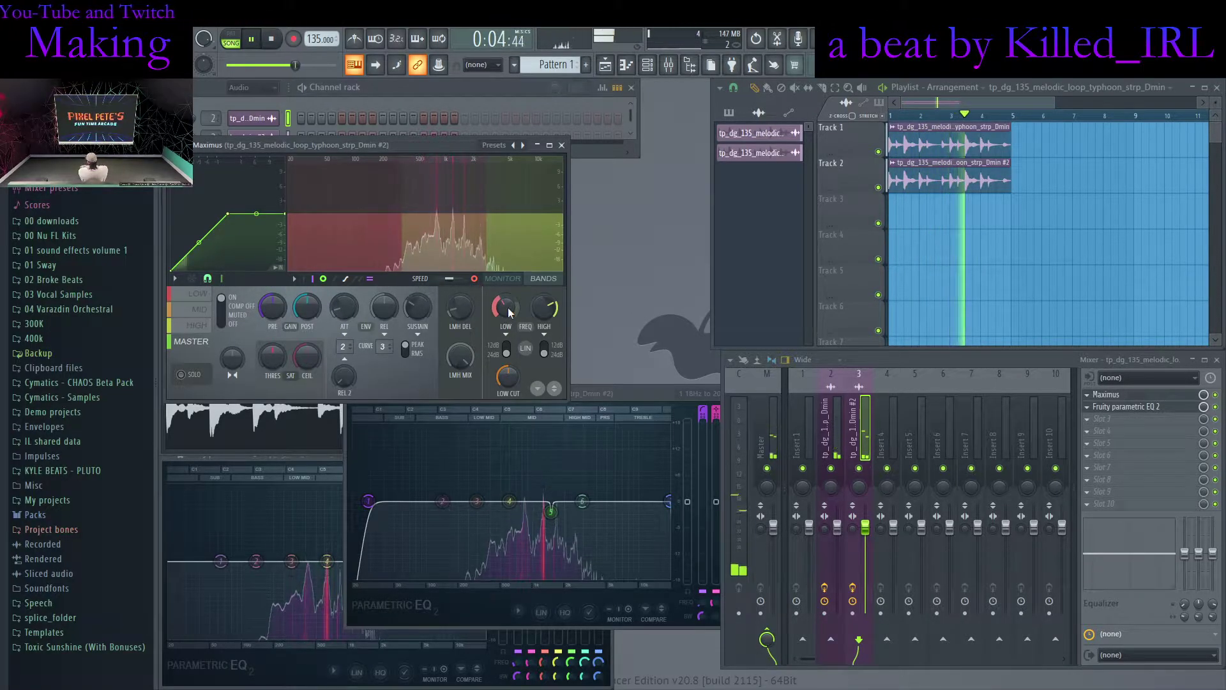
left_click(194, 293)
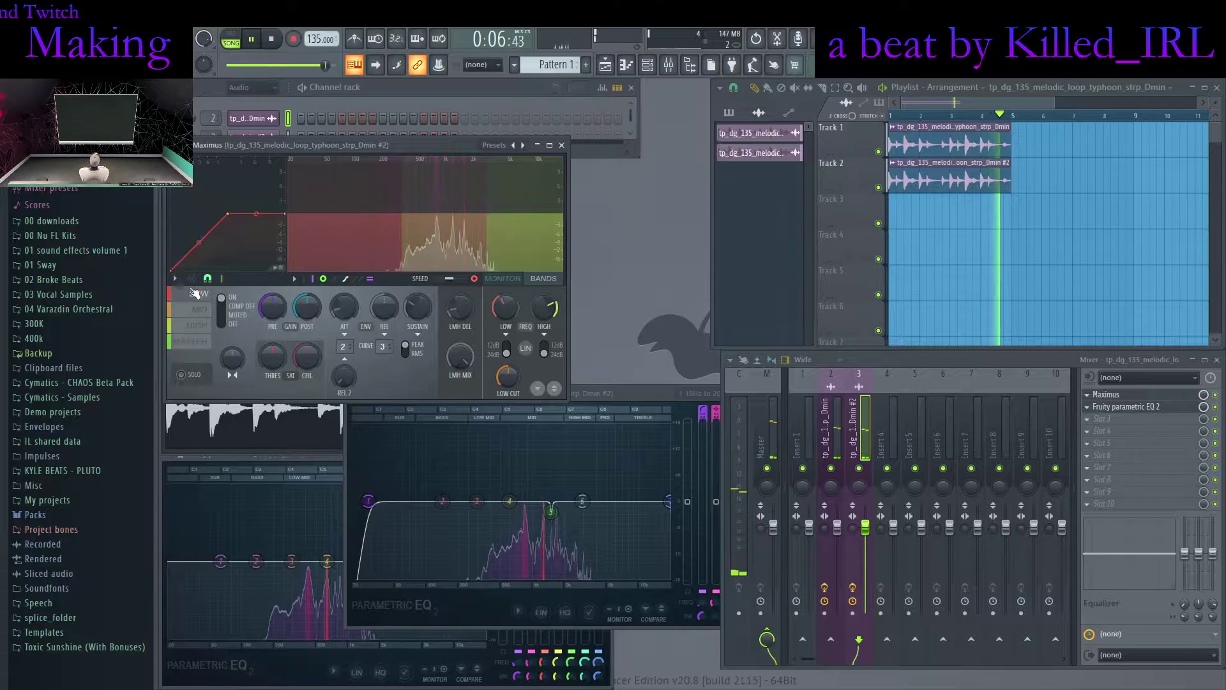
left_click(203, 326)
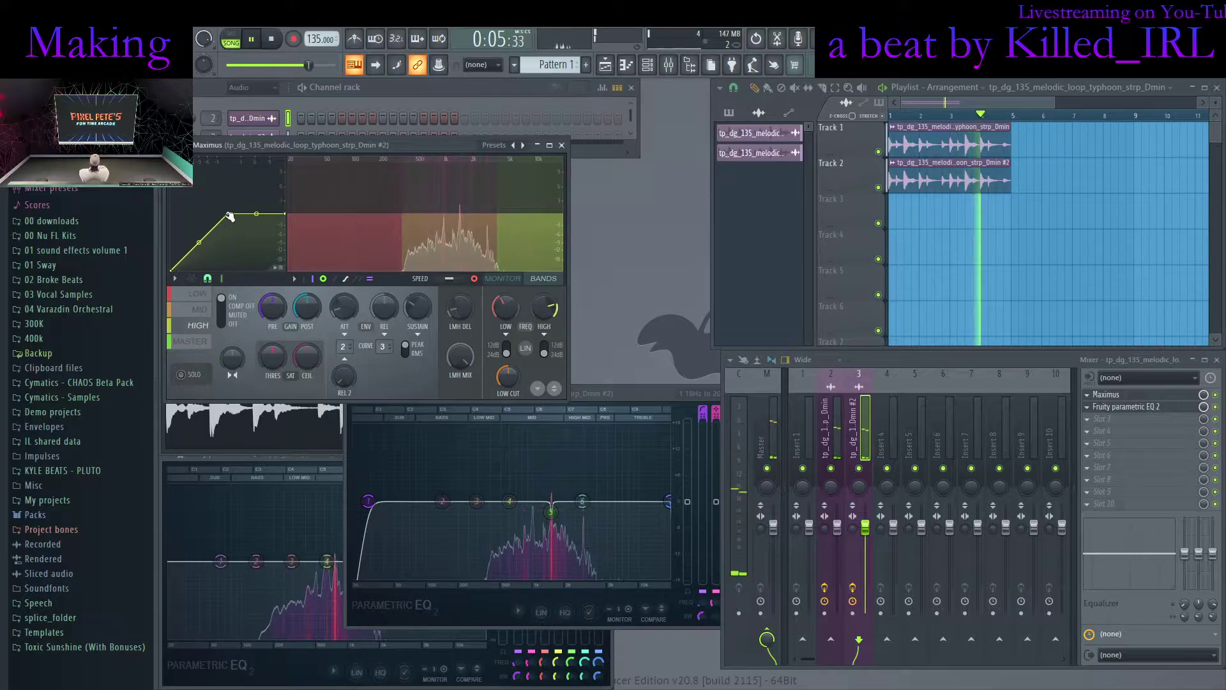
left_click(562, 146)
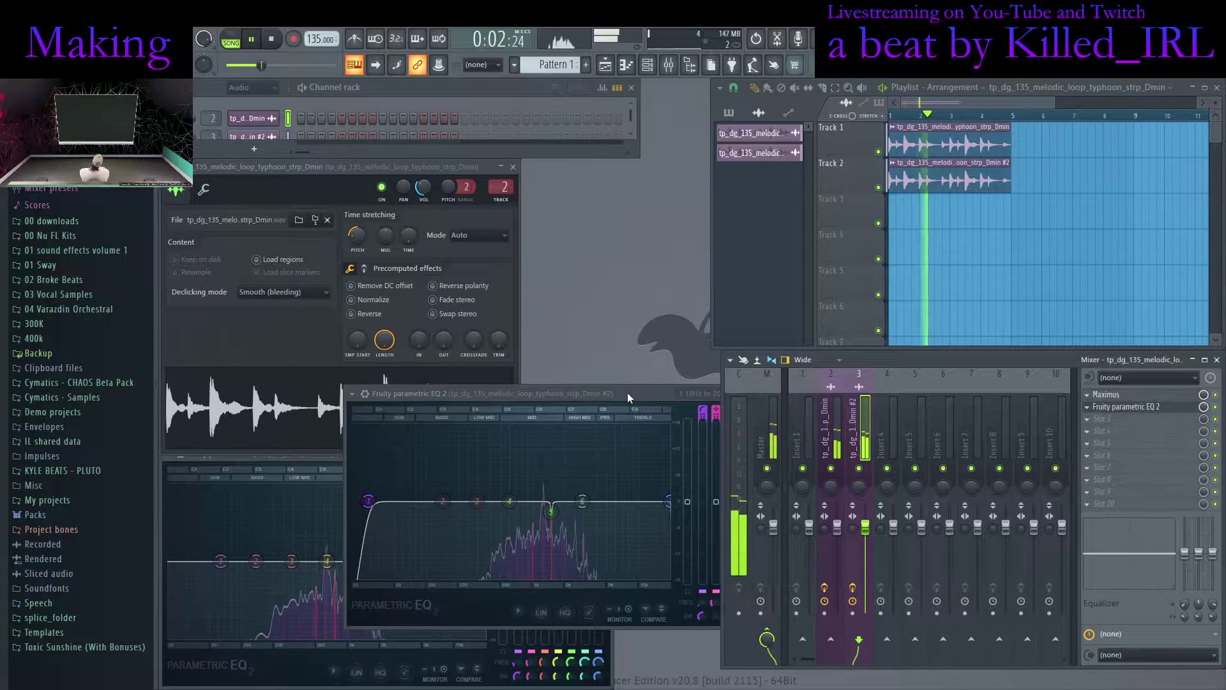
Narrow the copied loop's EQ by raising the band 1 low cut and lowering the band 7 high cut
left_click_drag(368, 502, 486, 502)
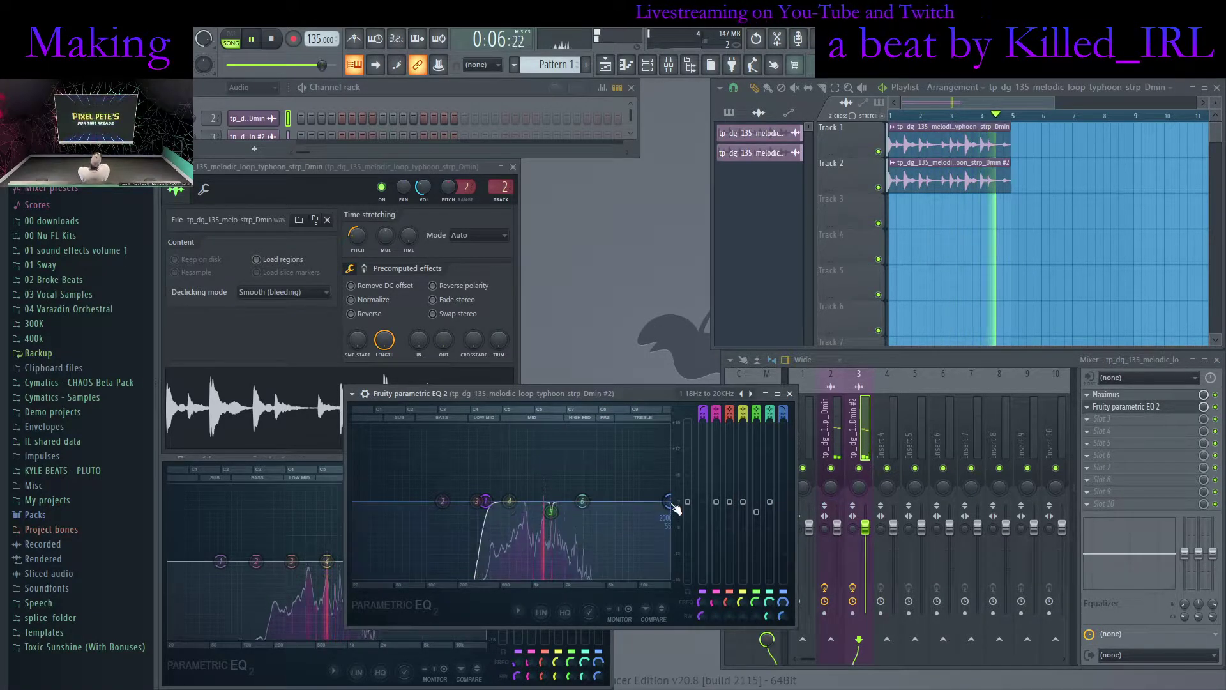
left_click_drag(669, 502, 592, 501)
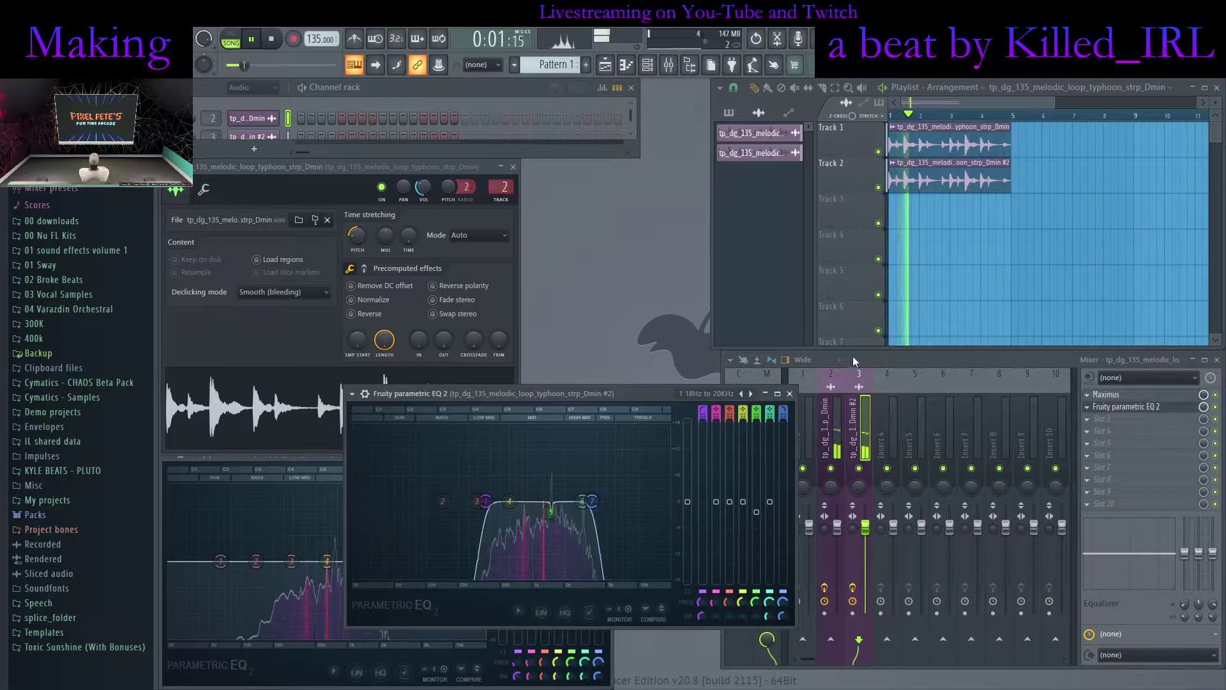
left_click(790, 394)
Open Maximus on the original loop's mixer track 2 to check its master band settings
left_click(838, 461)
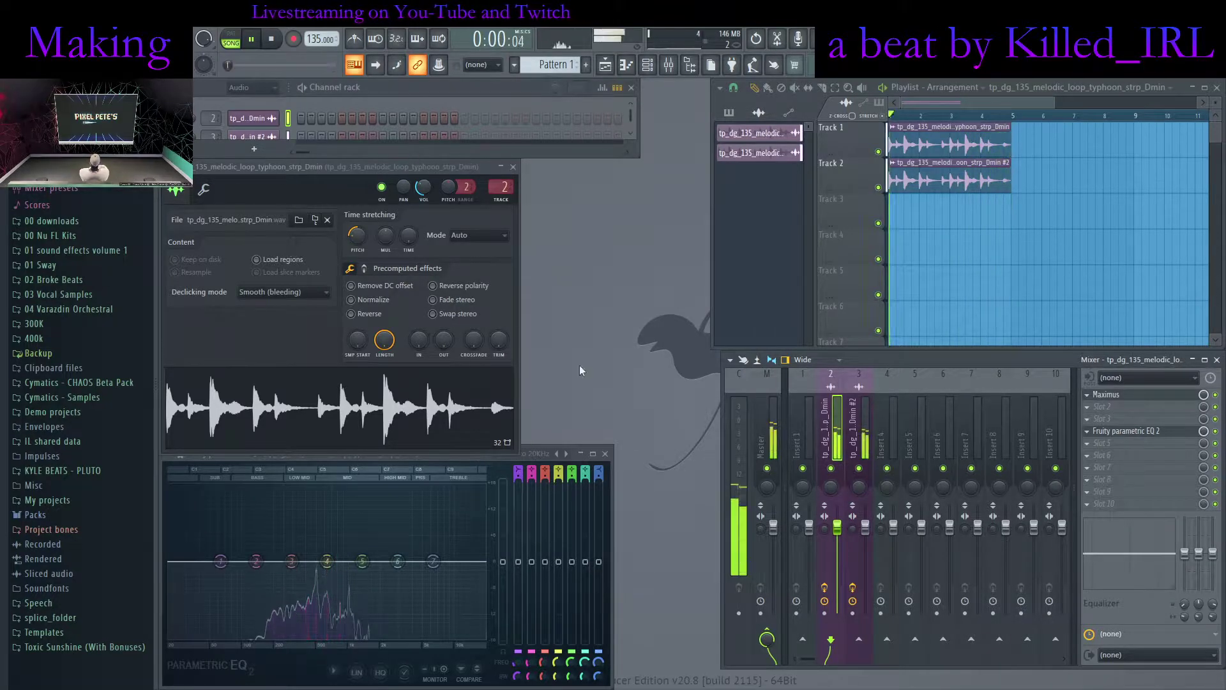
left_click(1170, 394)
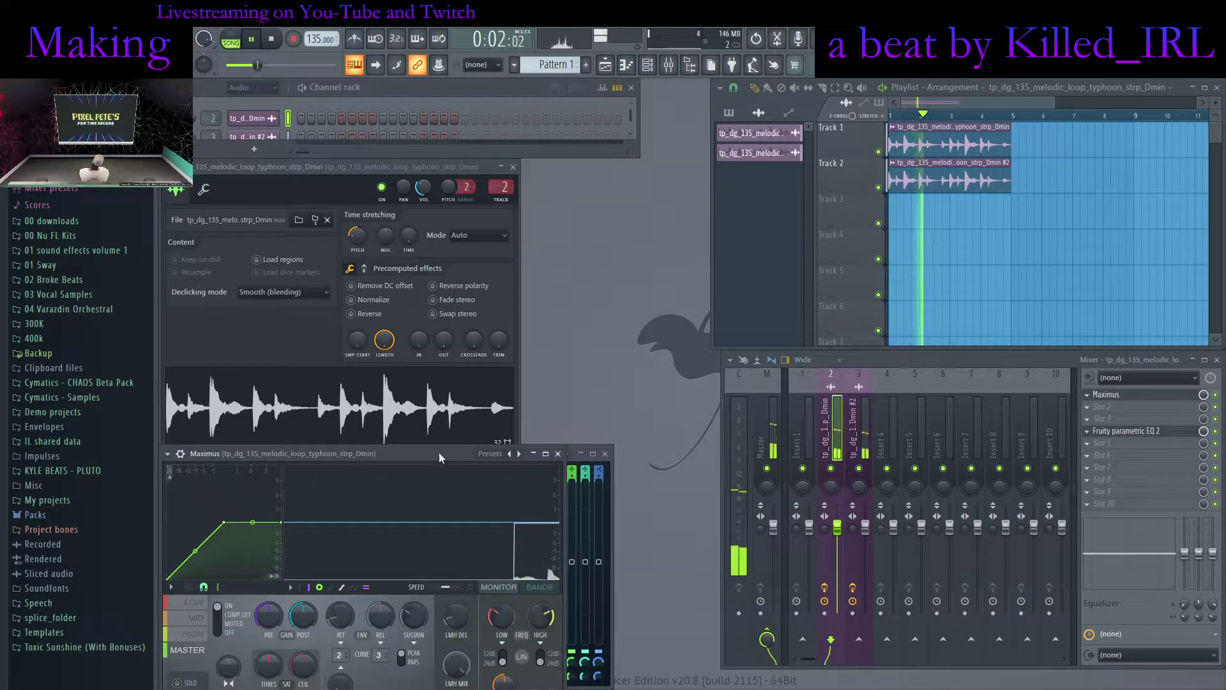
left_click_drag(535, 178, 507, 178)
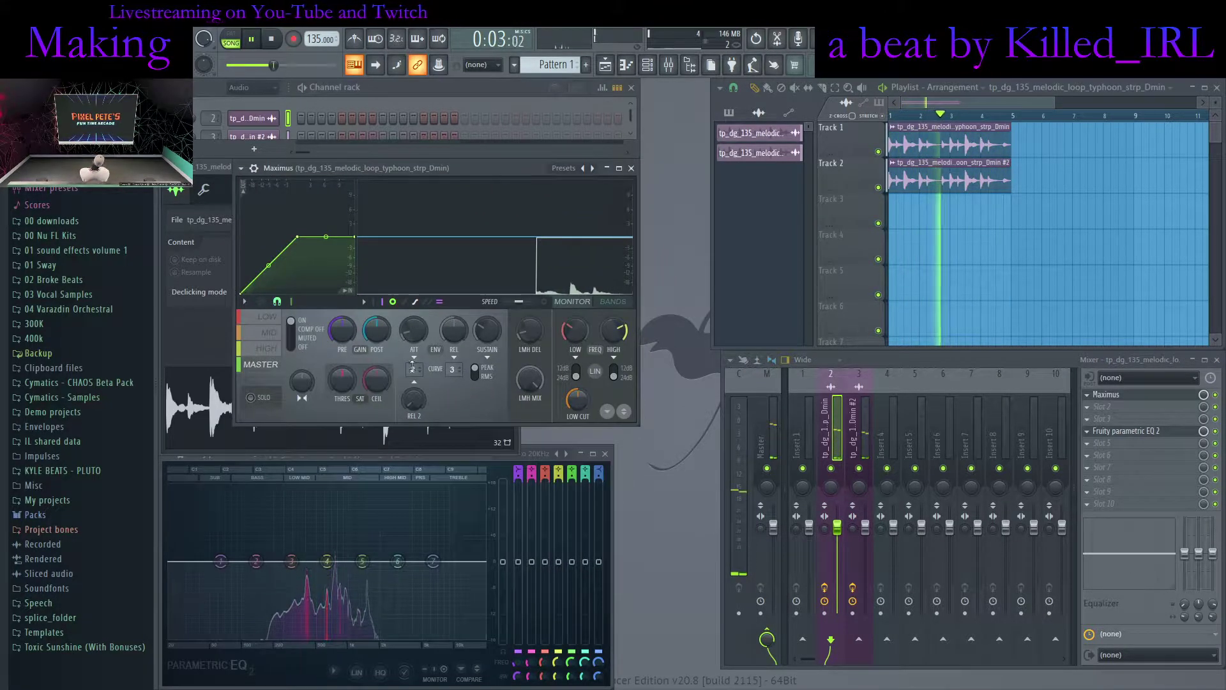
Restore the original loop's saved EQ curve from the comparison slot and shift the band 5 notch to a lower frequency
left_click(396, 456)
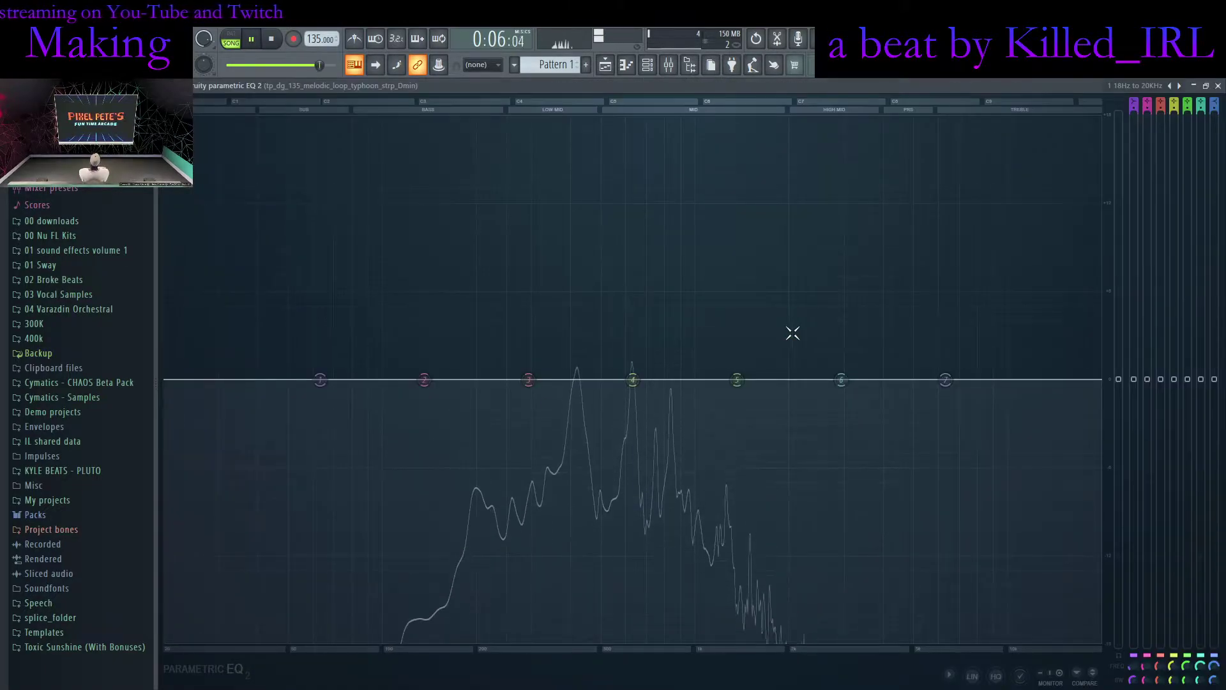
left_click(1093, 674)
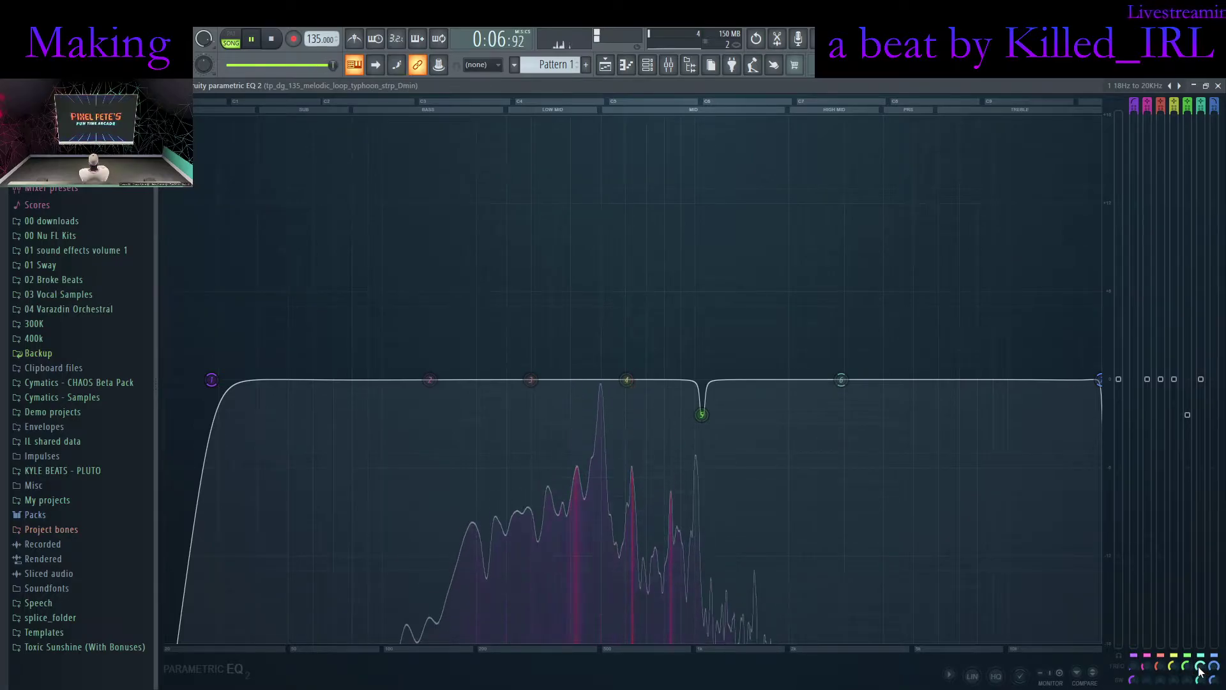
left_click_drag(1187, 666, 1187, 674)
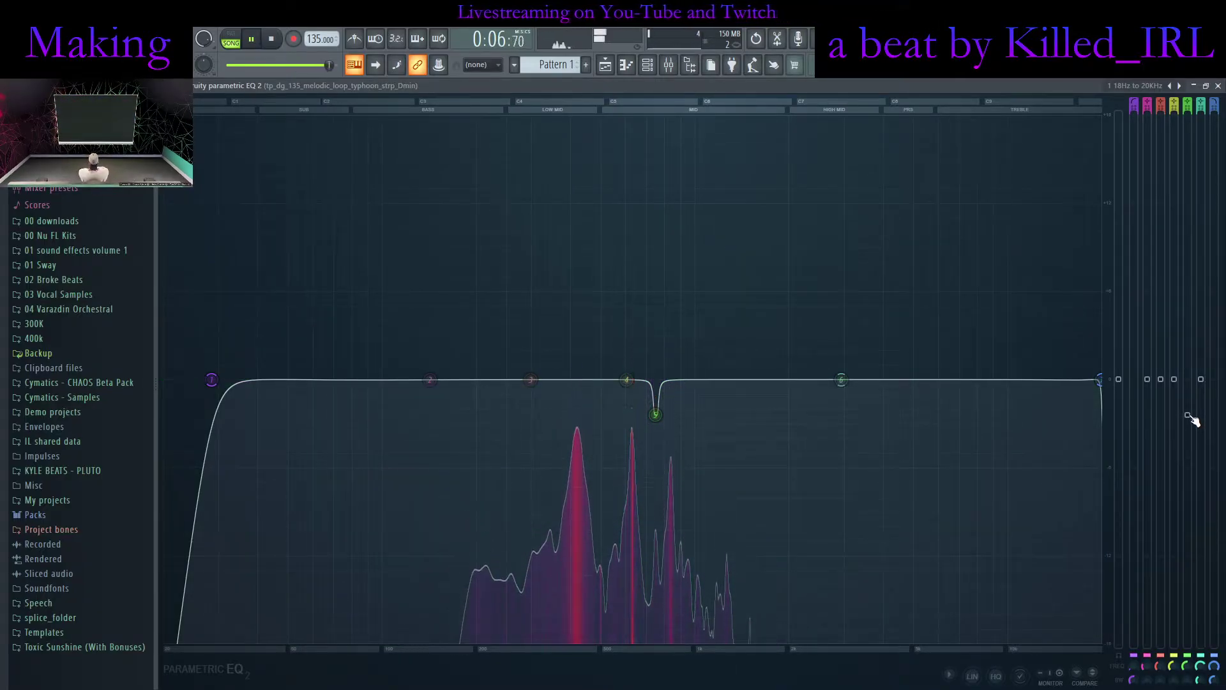
Make the original loop's band 5 EQ notch shallower and narrow the curve by raising the band 1 low cut and lowering the band 7 high cut
left_click_drag(1192, 419, 1187, 406)
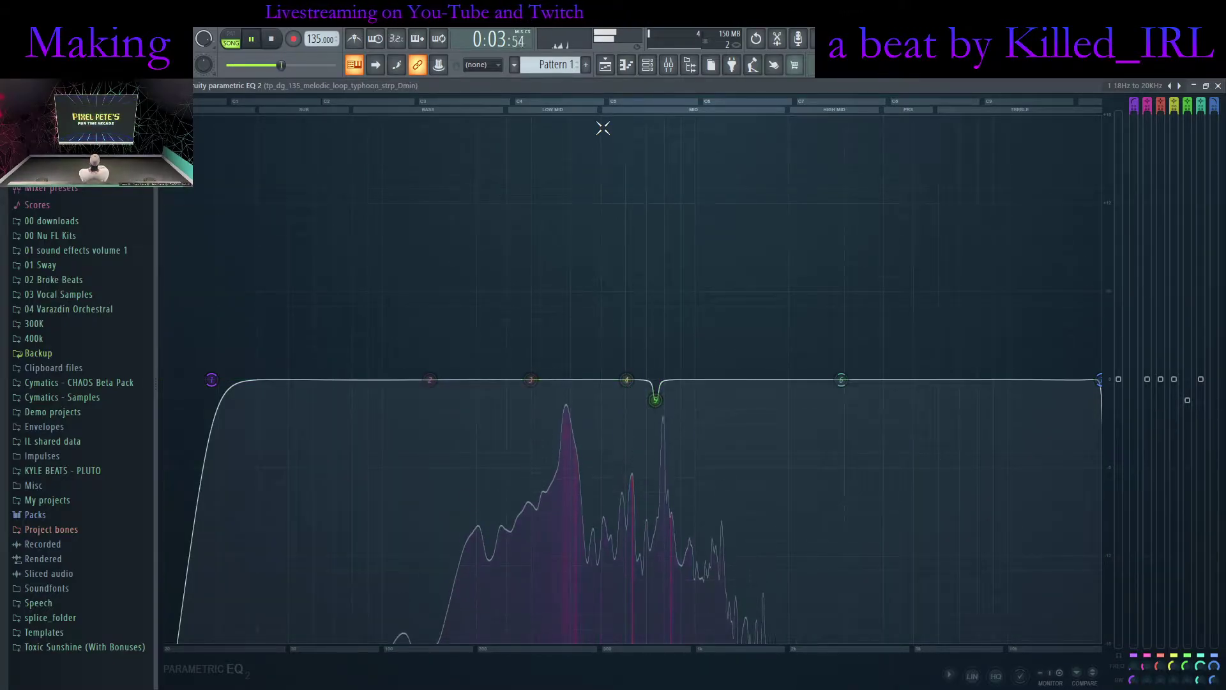
left_click_drag(212, 379, 506, 379)
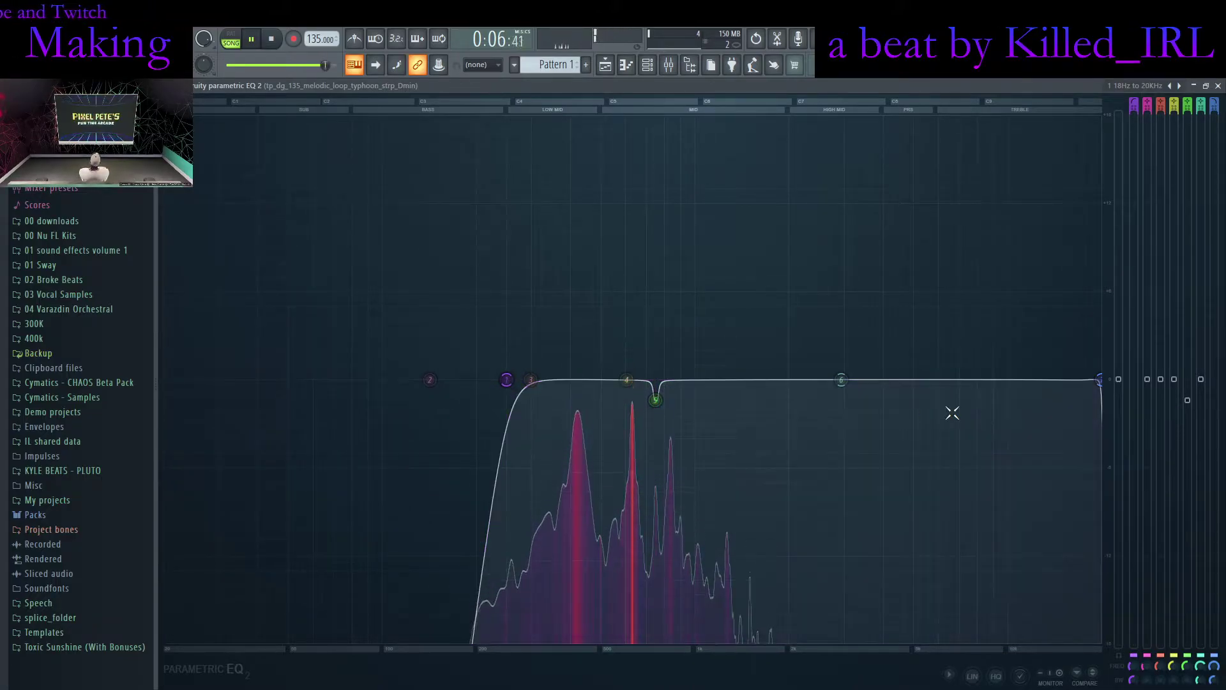
left_click_drag(1100, 379, 789, 380)
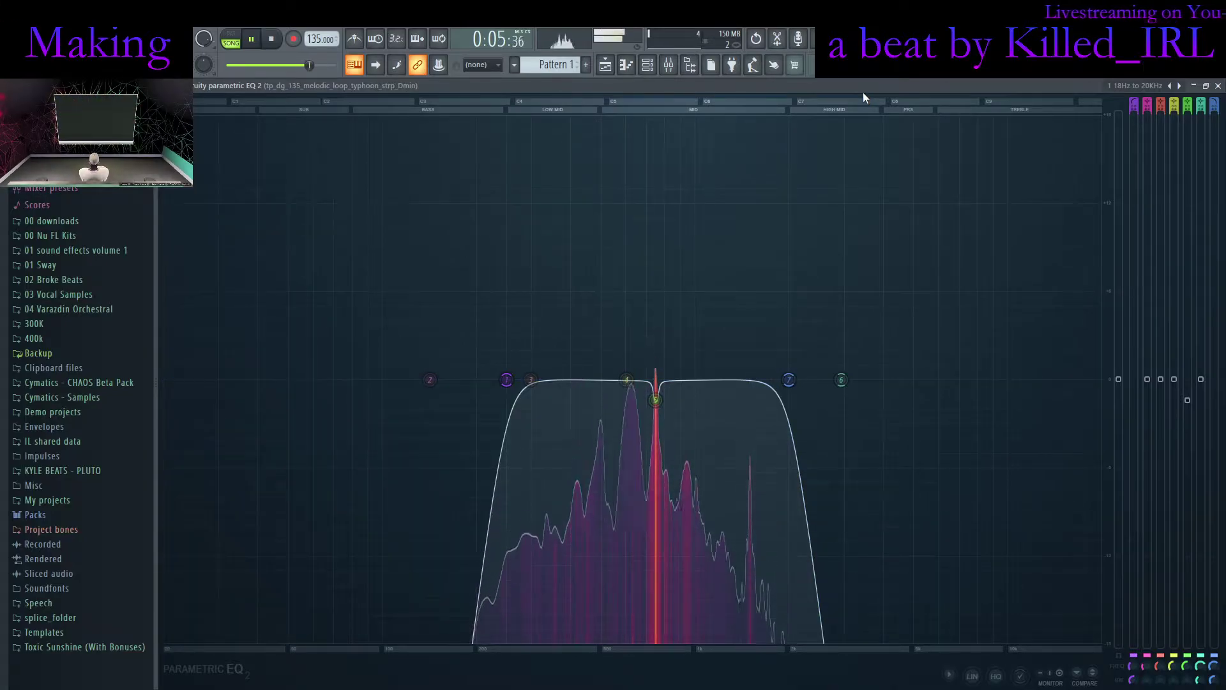
double_click(884, 83)
left_click(608, 454)
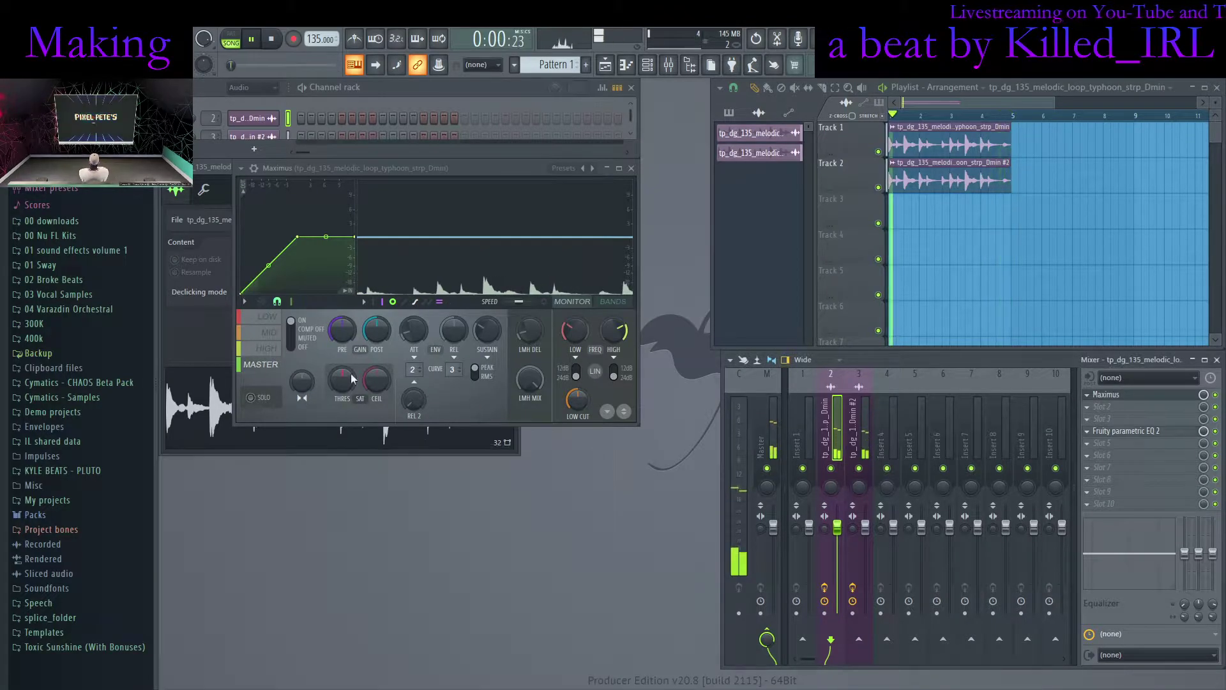
Show the frequency bands in the original loop's Maximus and check its Parametric EQ 2 curve against them
left_click(544, 302)
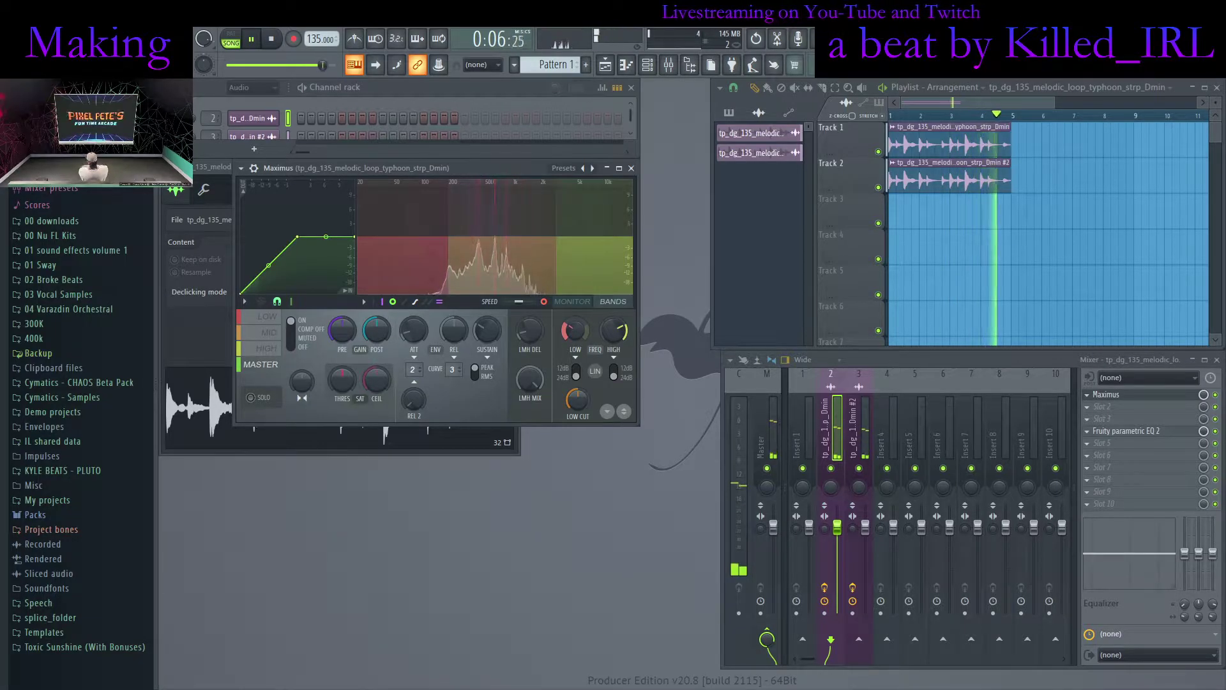
left_click(1196, 429)
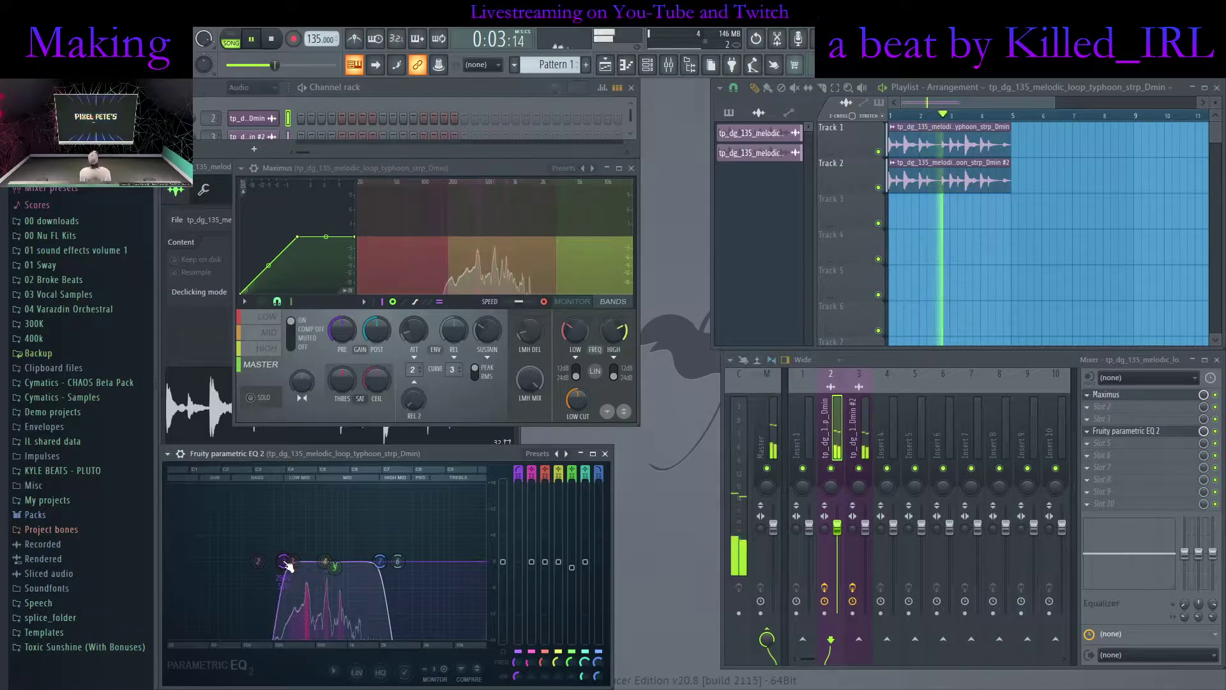
left_click(605, 454)
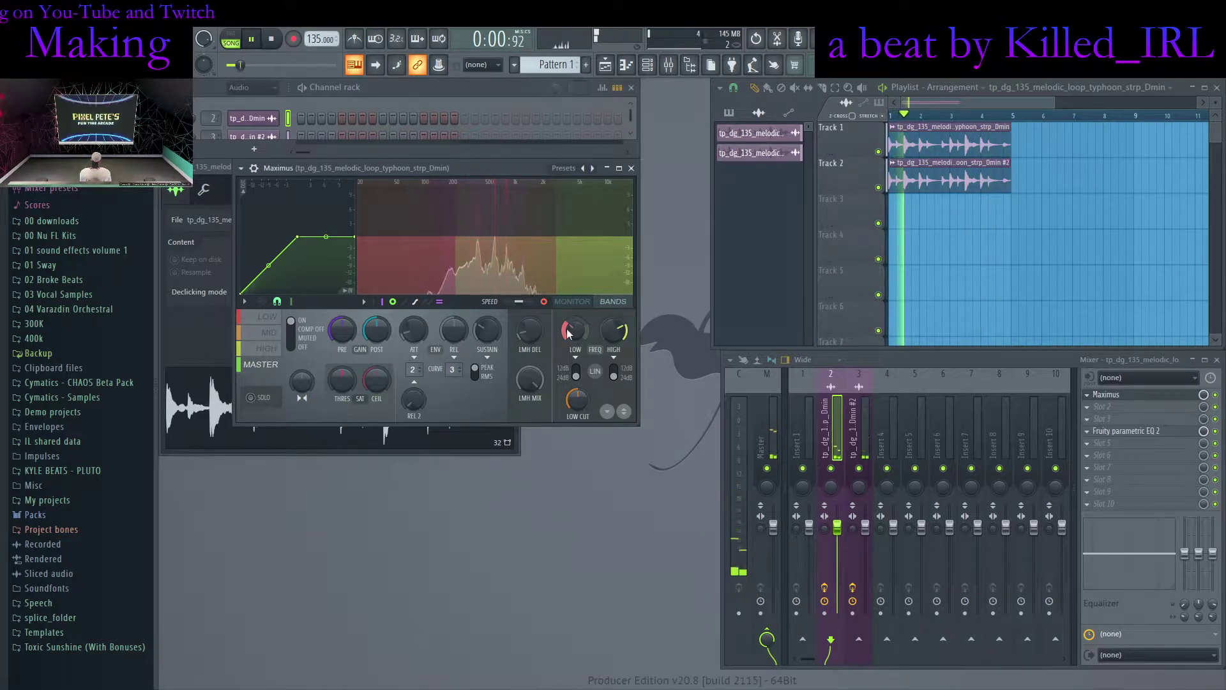
Go to the low and high bands in Maximus and pull the high band's compression curve down to the floor
left_click(261, 318)
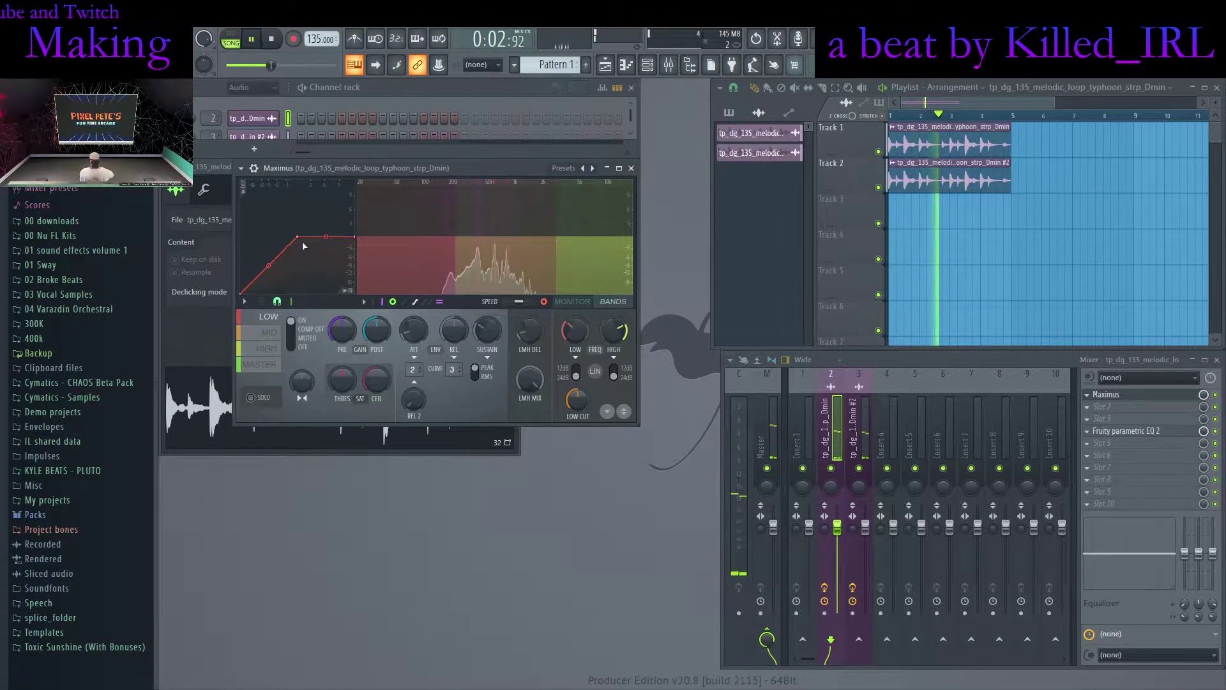
left_click(268, 349)
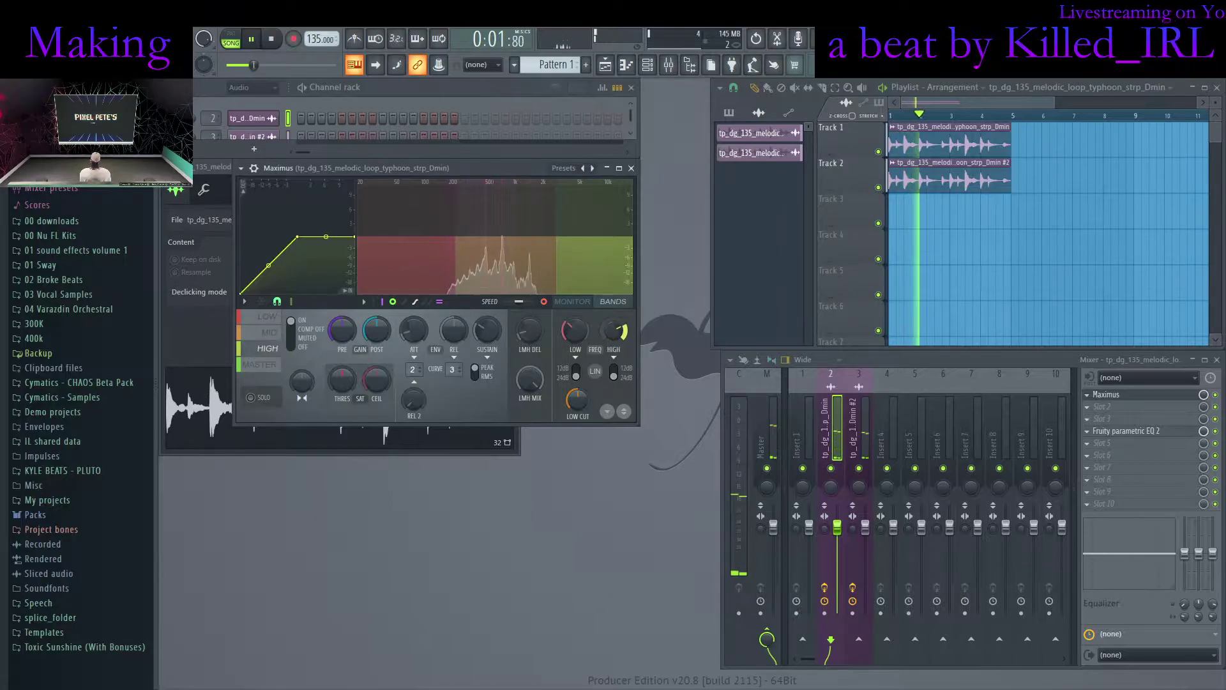
left_click_drag(303, 239, 531, 356)
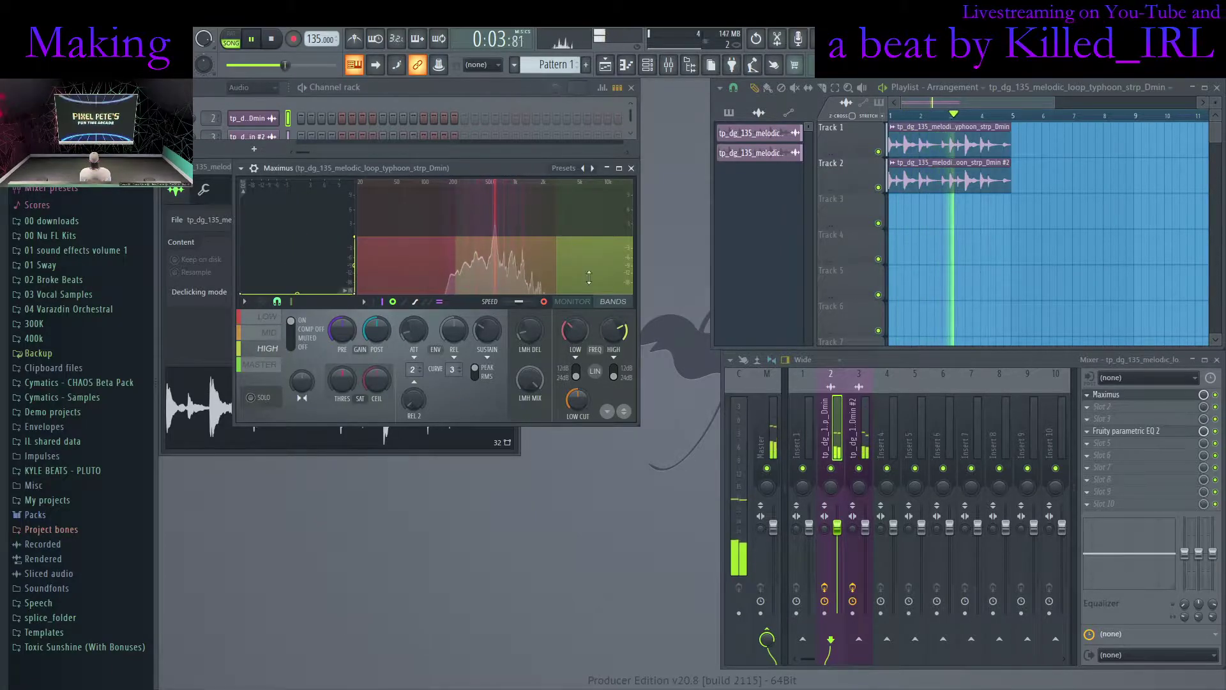
left_click(632, 168)
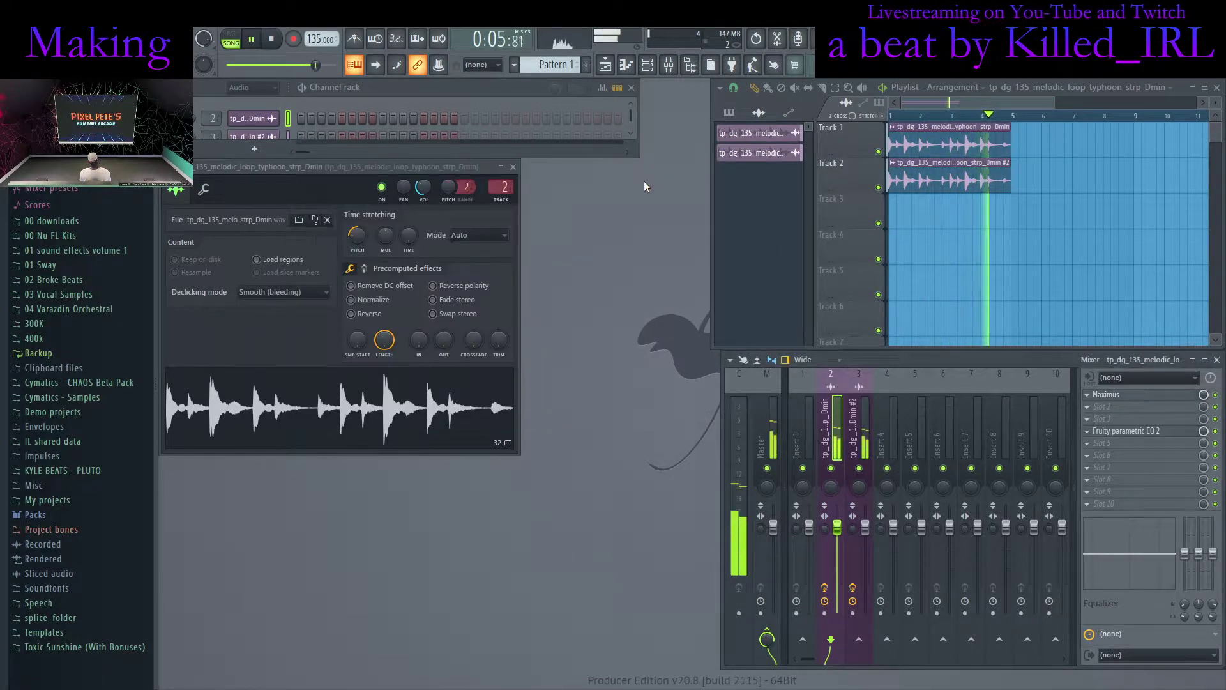
Route both loop tracks, mixer tracks 2 and 3, to Insert 1 instead of directly to the master
left_click(804, 640)
left_click(768, 630)
left_click(871, 434)
left_click(768, 631)
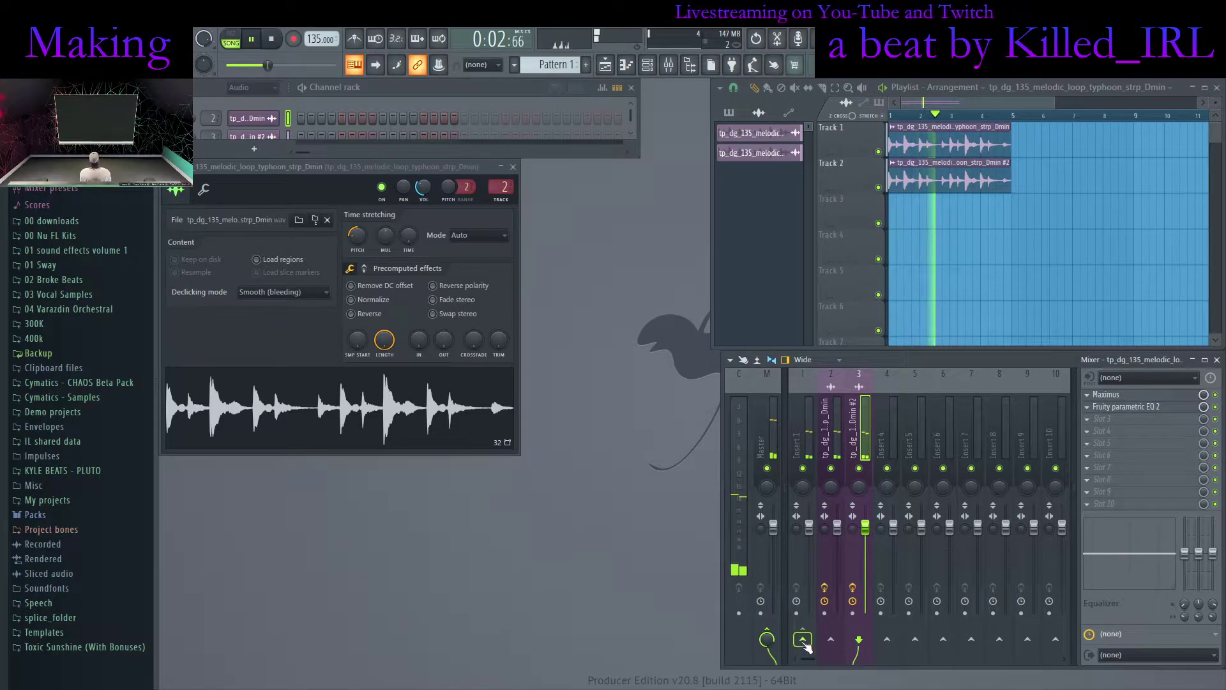
left_click(810, 479)
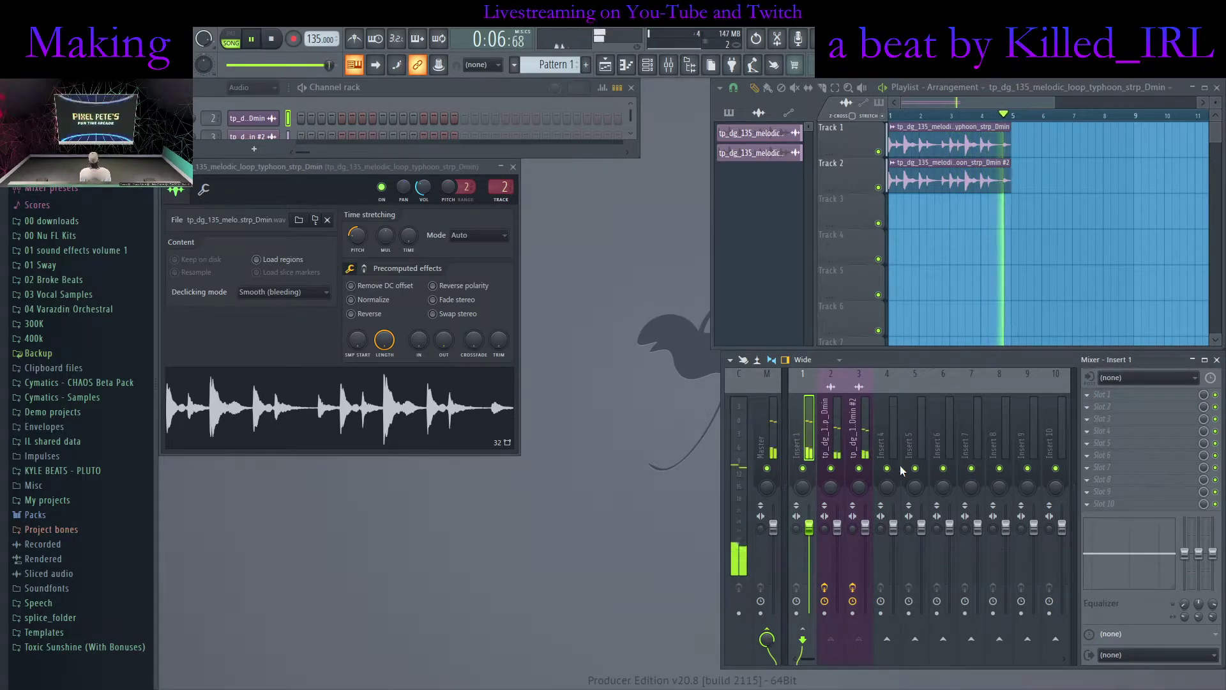
Add Fruity parametric EQ 2 to slot 1 of Insert 1 and raise band 7 to a full high-frequency boost
double_click(796, 449)
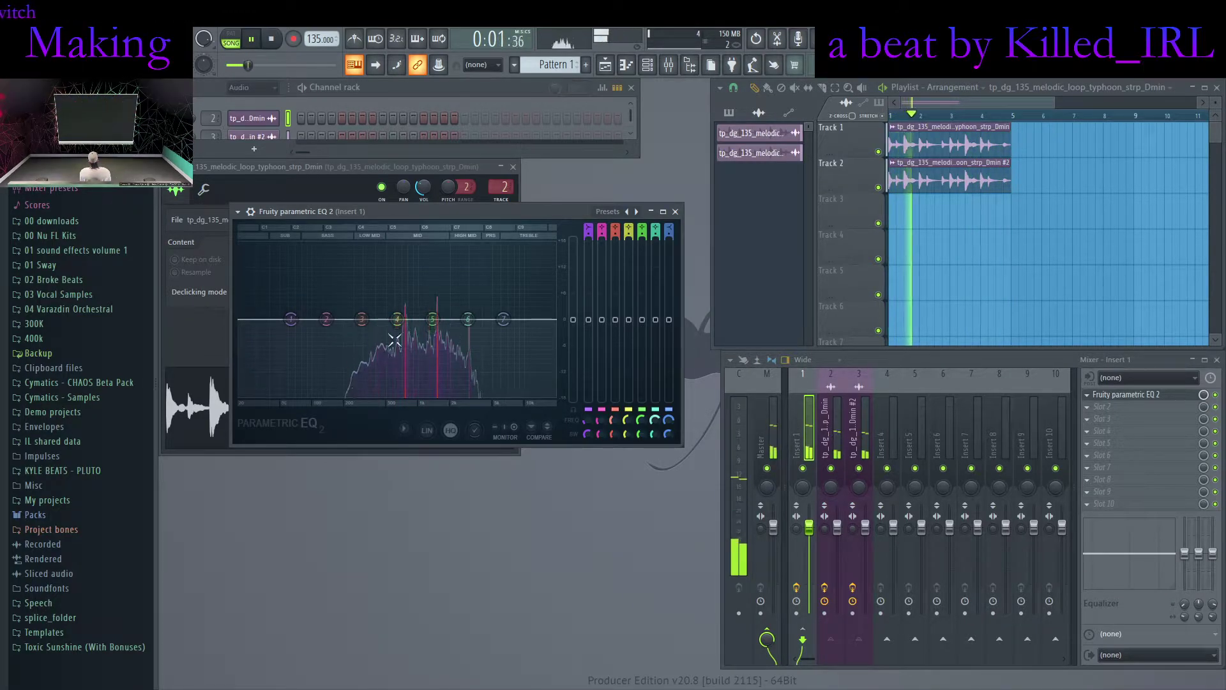
left_click_drag(502, 320, 475, 242)
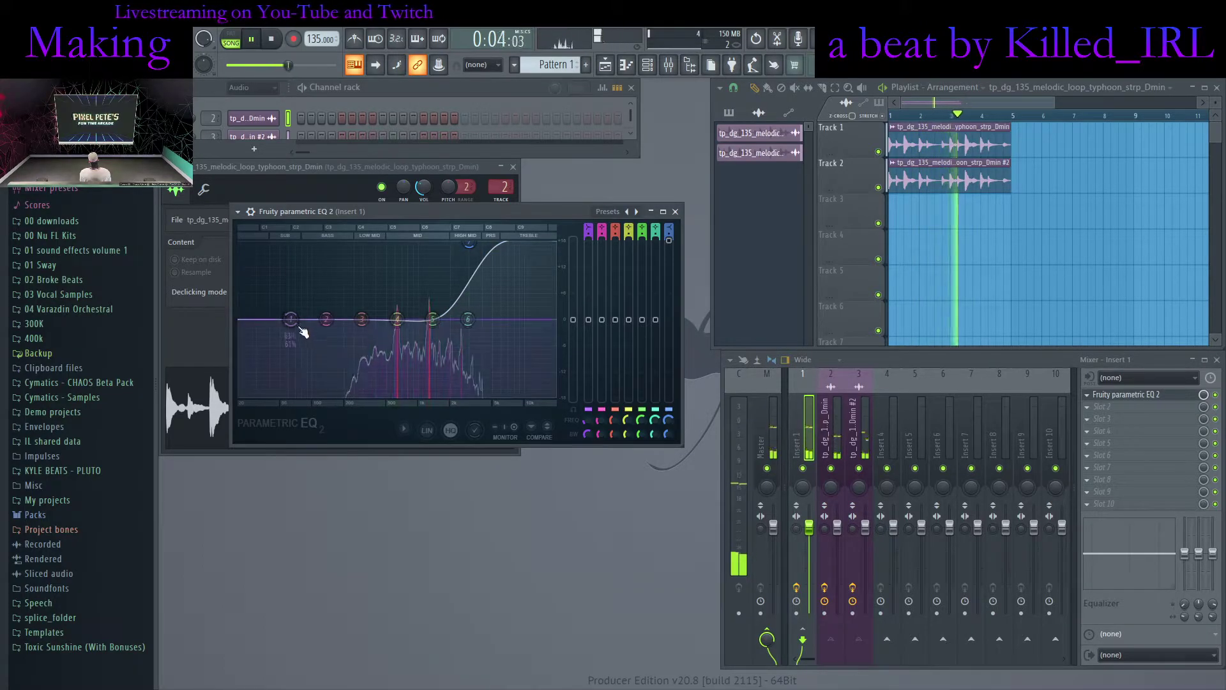
left_click(675, 211)
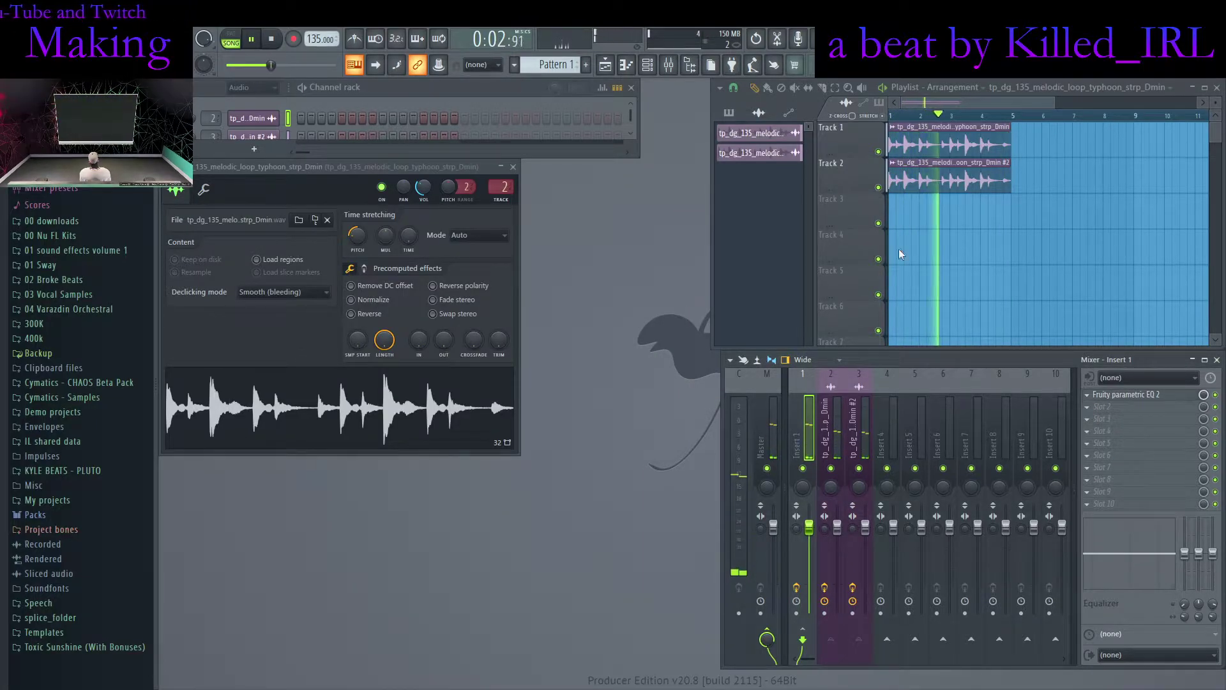
Add the Drip effect to slot 2 of Insert 1 and load its EXILE preset
left_click(872, 92)
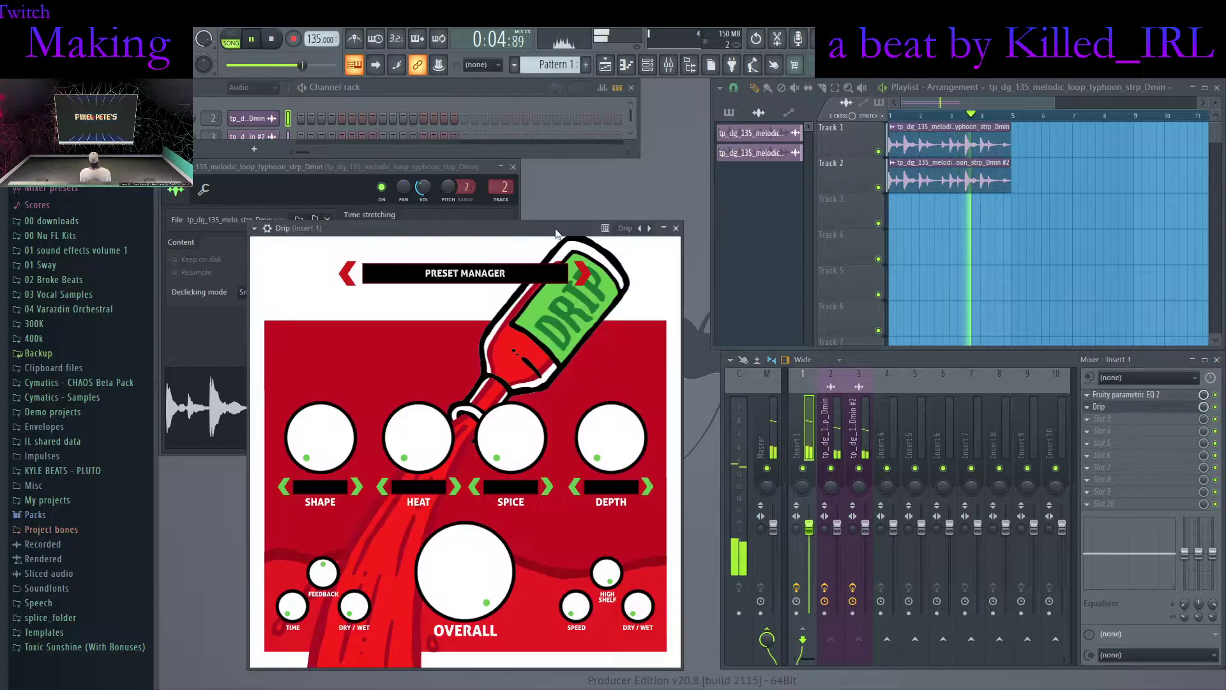
left_click(482, 281)
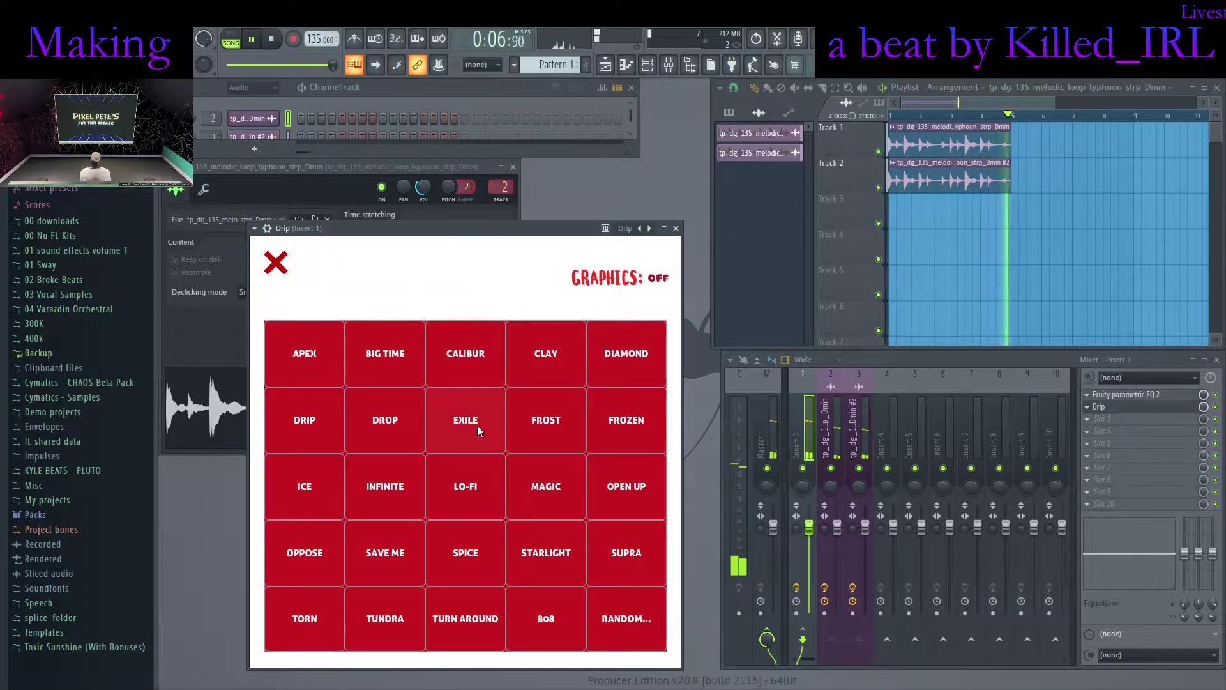
left_click(477, 426)
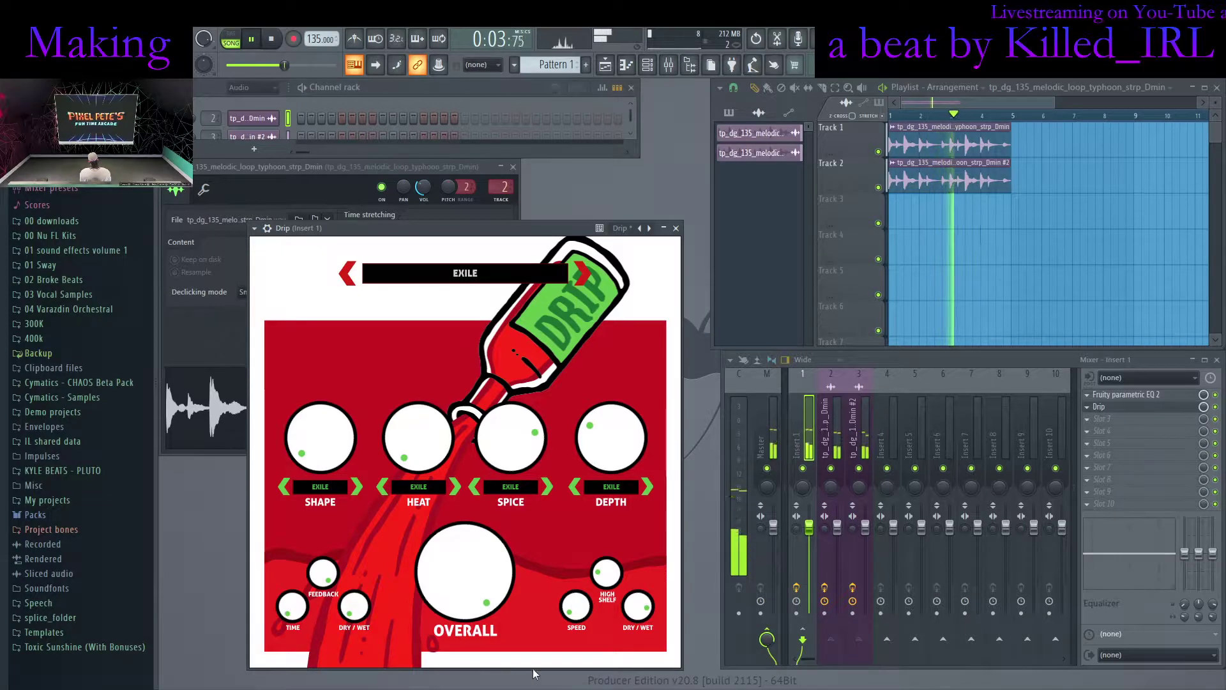
Try raising Drip's Shape, Heat and Depth, lowering Spice and adjusting the Overall amount on the EXILE preset
left_click_drag(573, 608, 573, 618)
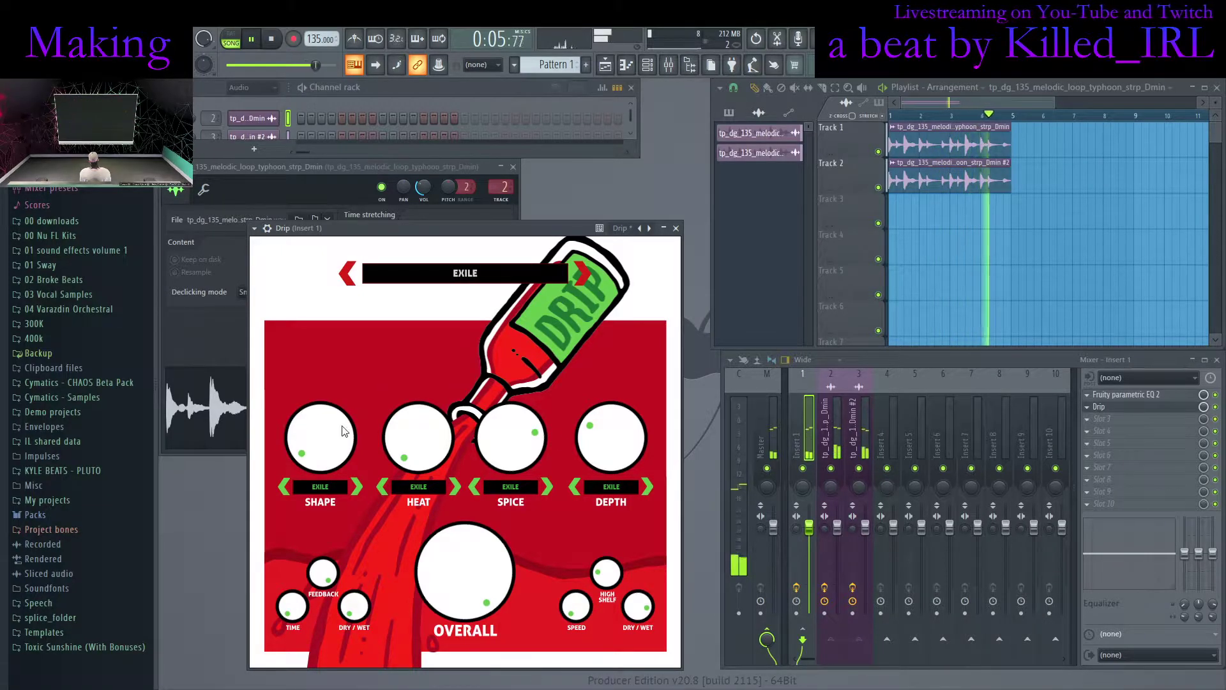
left_click_drag(330, 453, 304, 354)
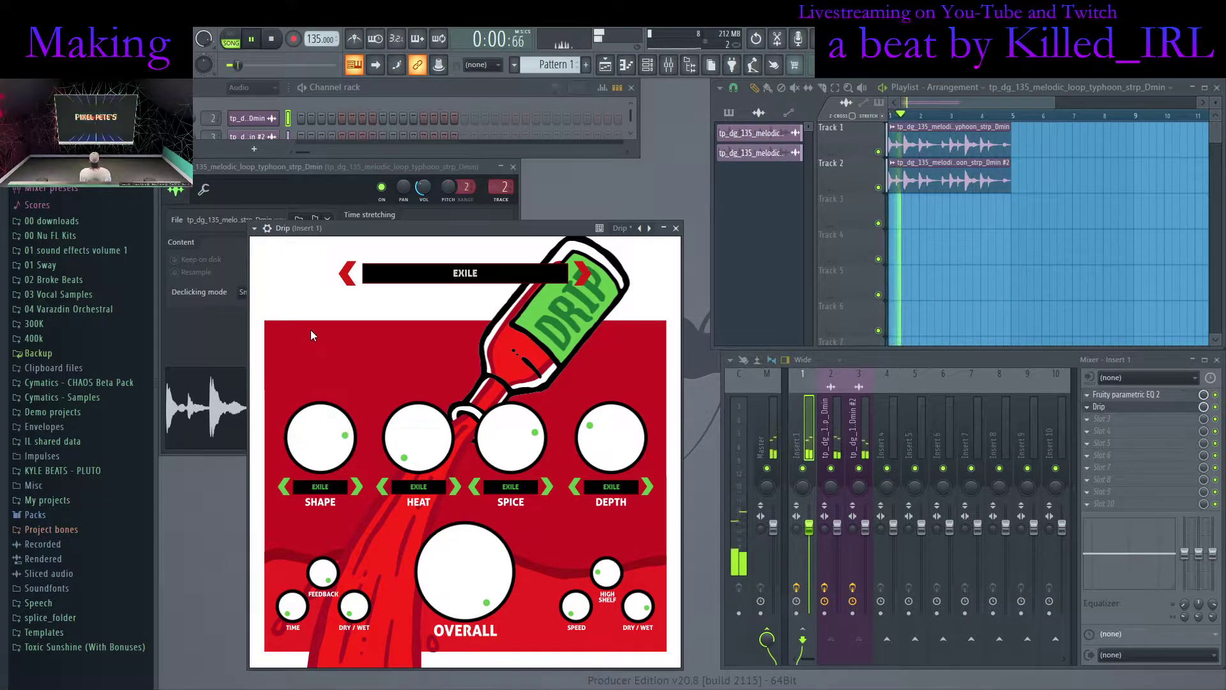
left_click_drag(396, 445, 402, 362)
left_click_drag(493, 442, 493, 442)
left_click_drag(506, 514, 505, 429)
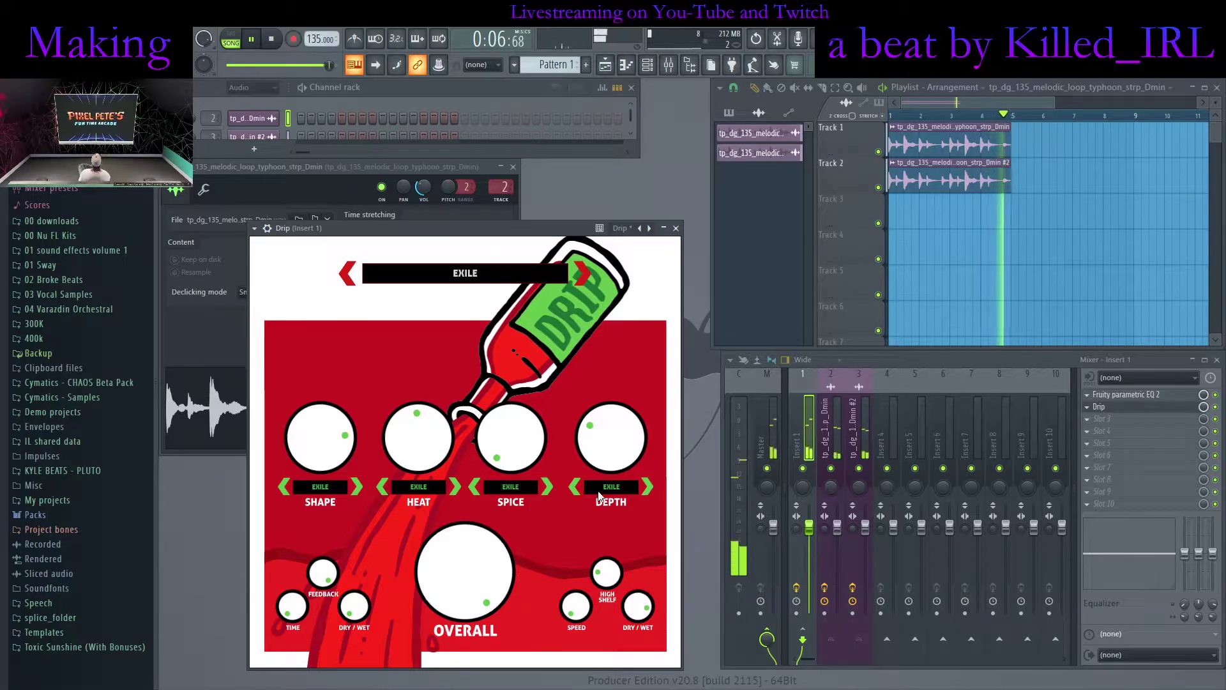
left_click_drag(581, 404, 580, 400)
left_click_drag(476, 562, 485, 630)
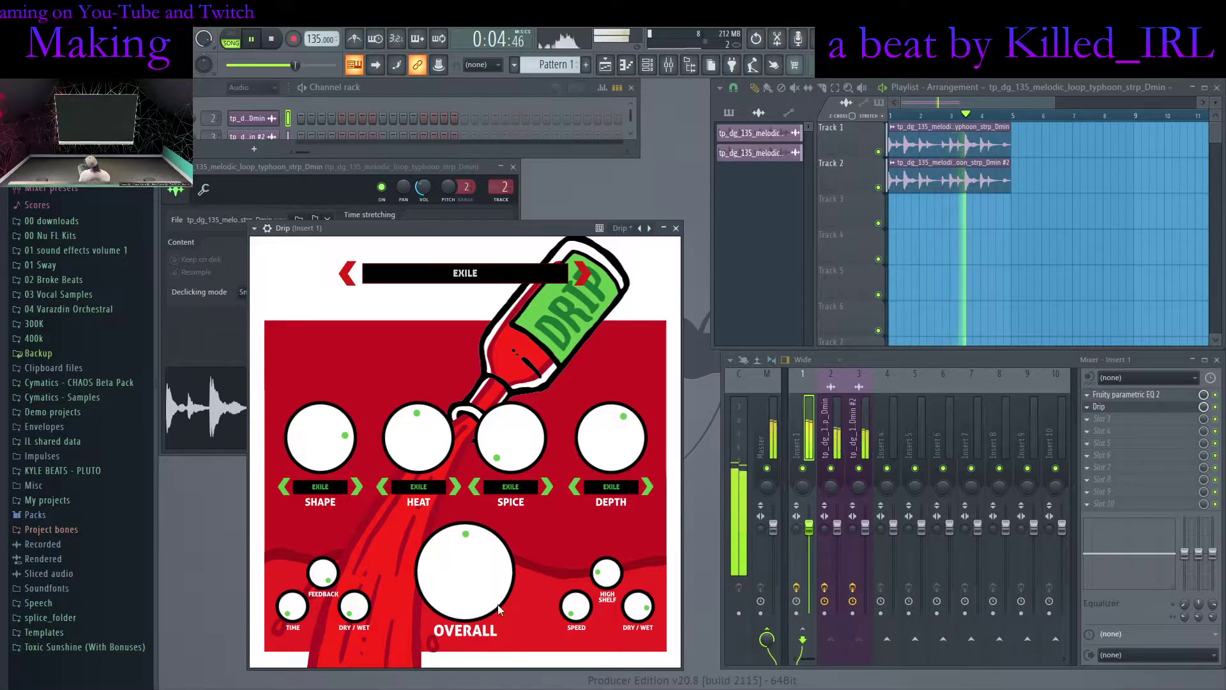
Audition Drip's DROP and DRIP presets on the combined loops
left_click(539, 282)
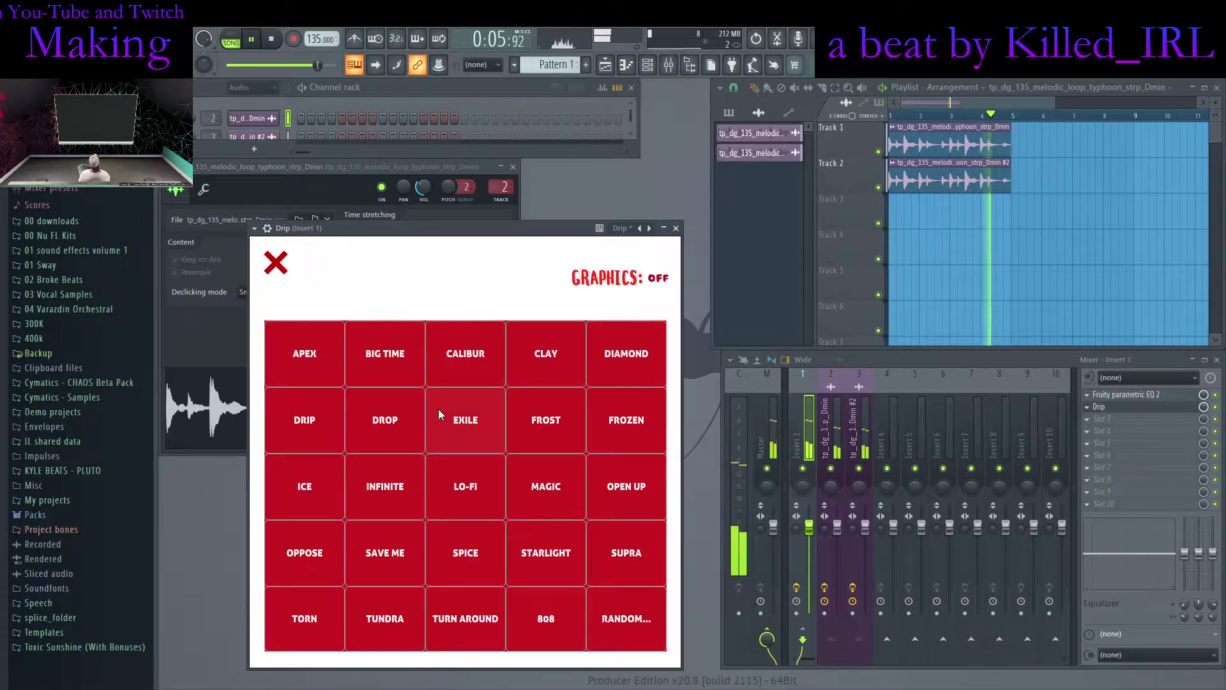
left_click(391, 421)
left_click(447, 280)
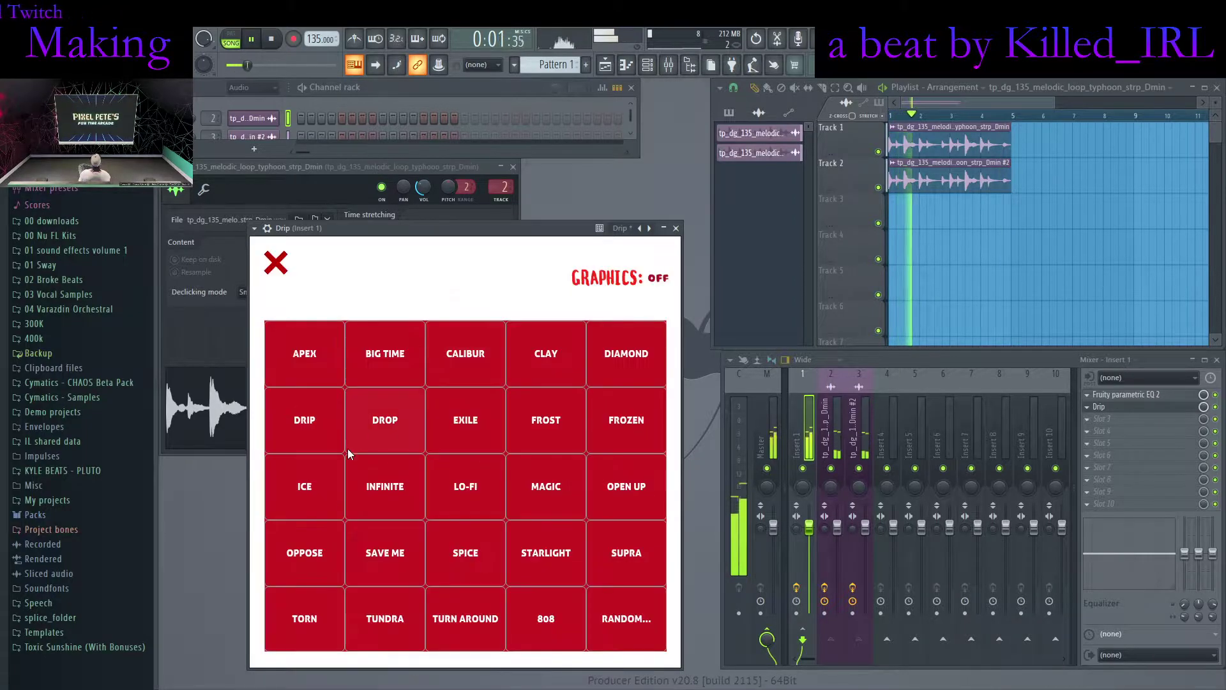
left_click(308, 422)
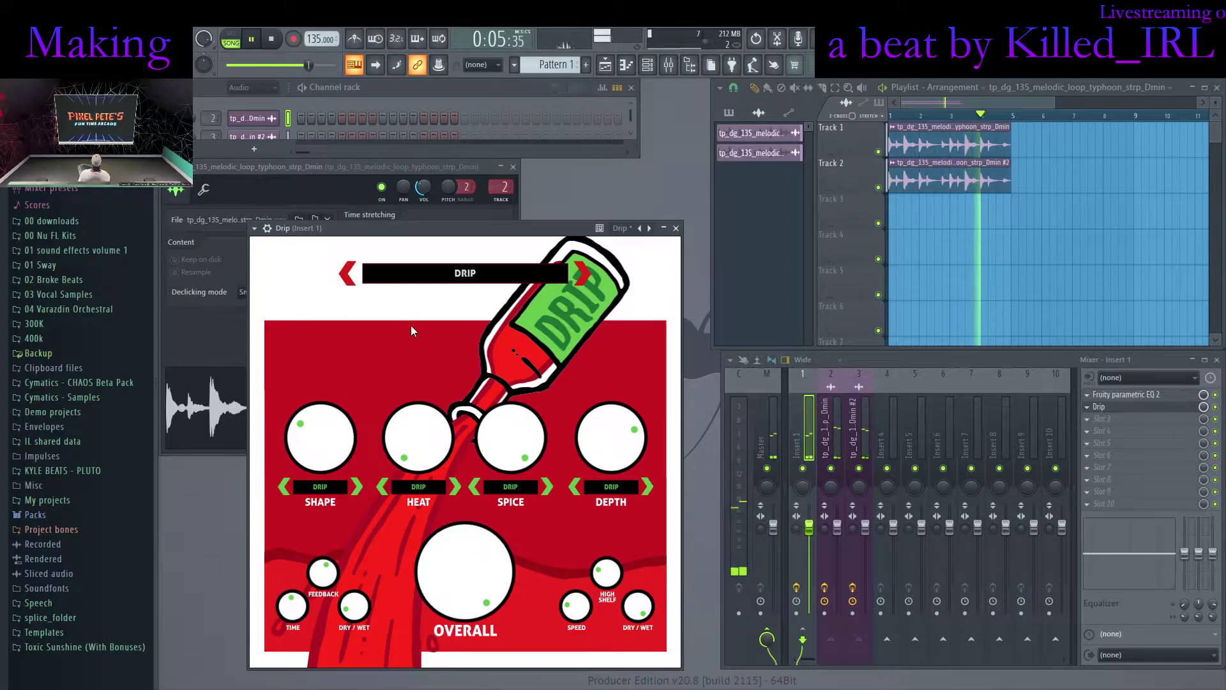
Load Drip's APEX preset, setting its delay time to 0 ms and its Speed to minimum
left_click(456, 273)
left_click(329, 366)
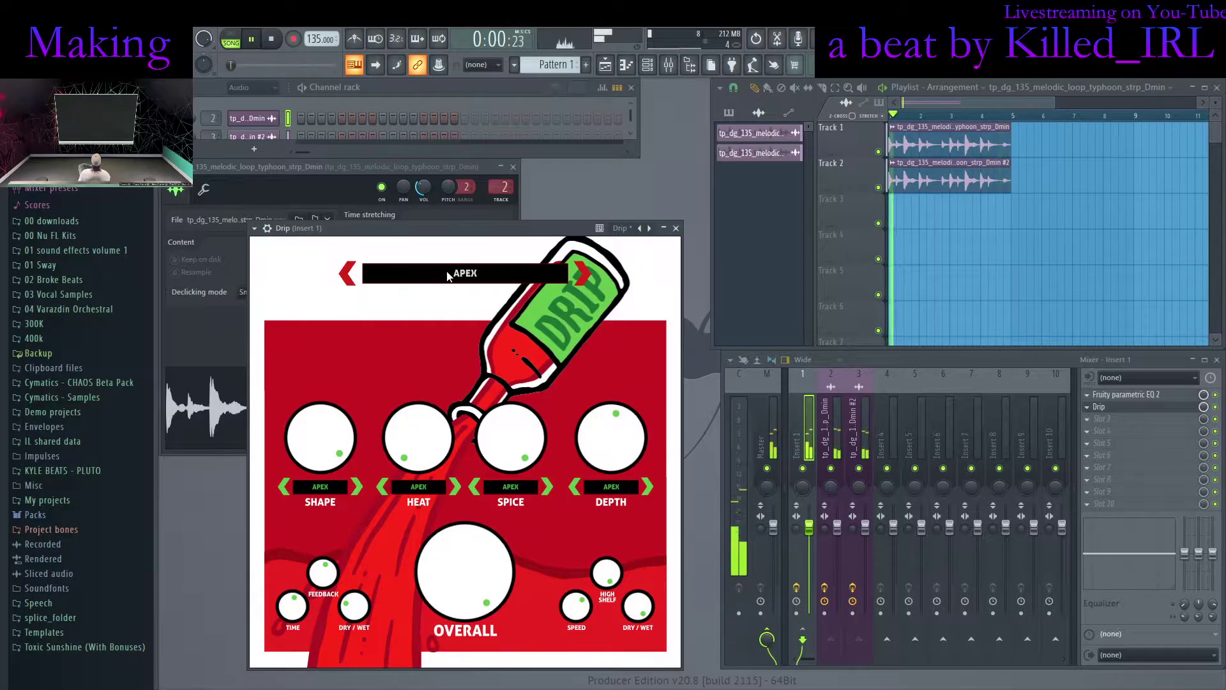
left_click_drag(299, 614, 299, 671)
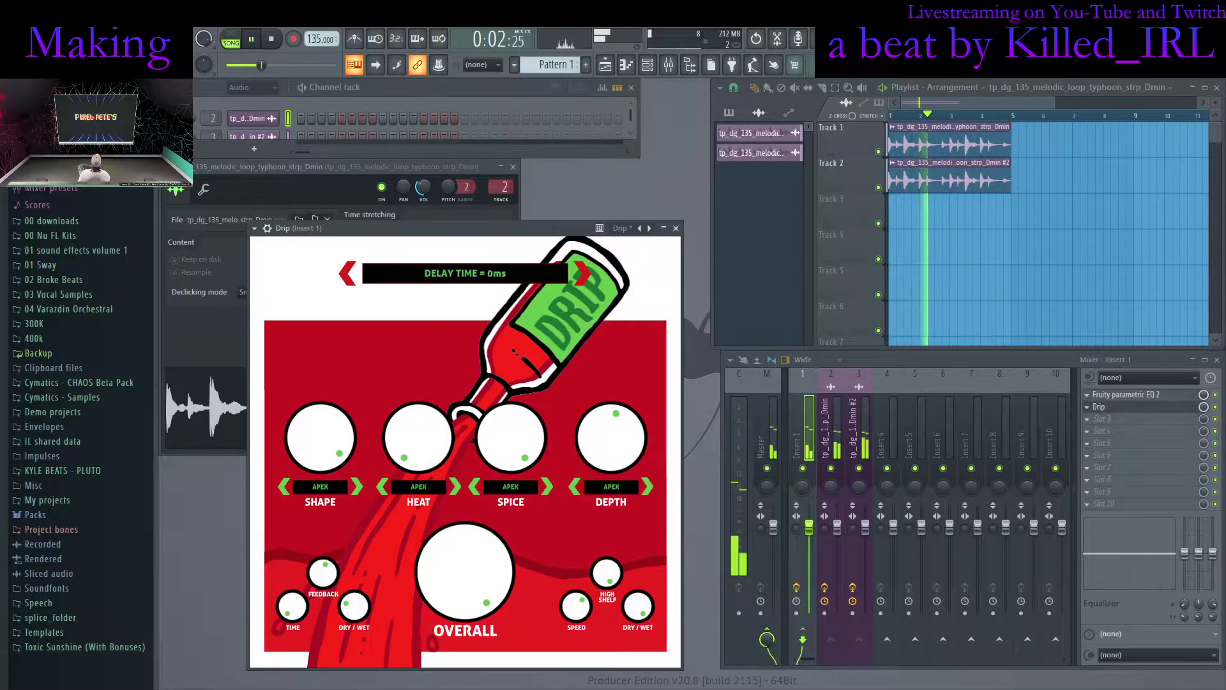
left_click_drag(577, 608, 576, 667)
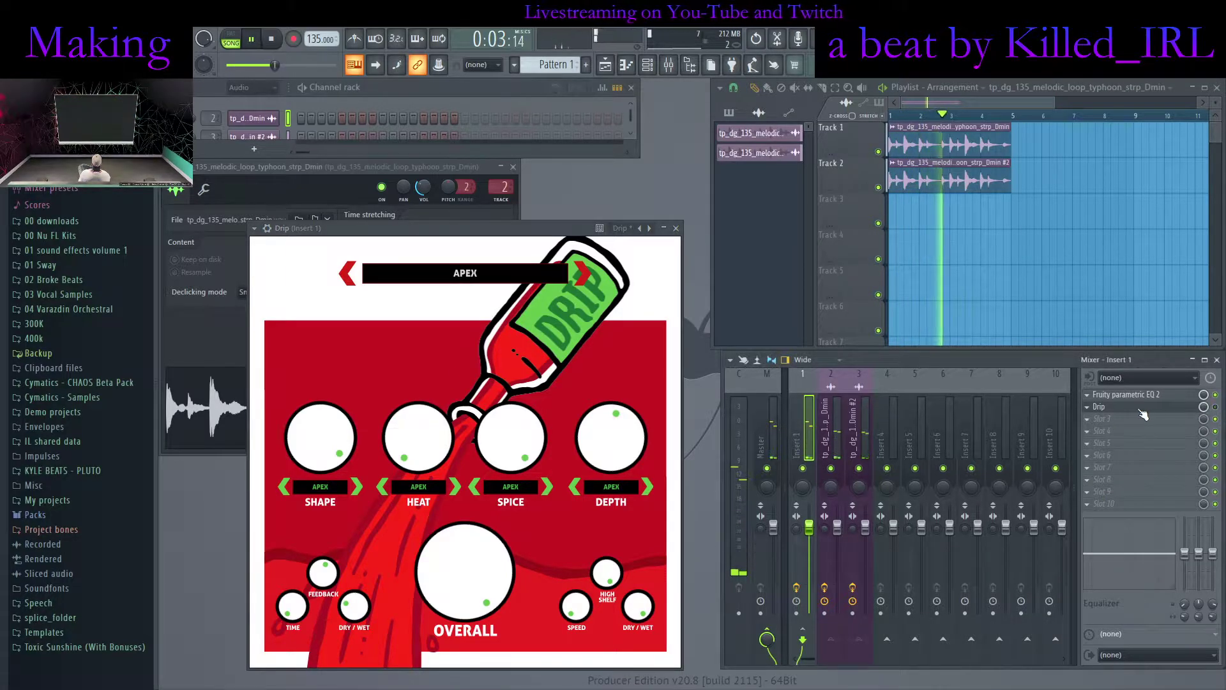
Move Drip down to slot 4 of Insert 1 and add Fruity Flanger in slot 2
left_click_drag(1142, 413, 1142, 431)
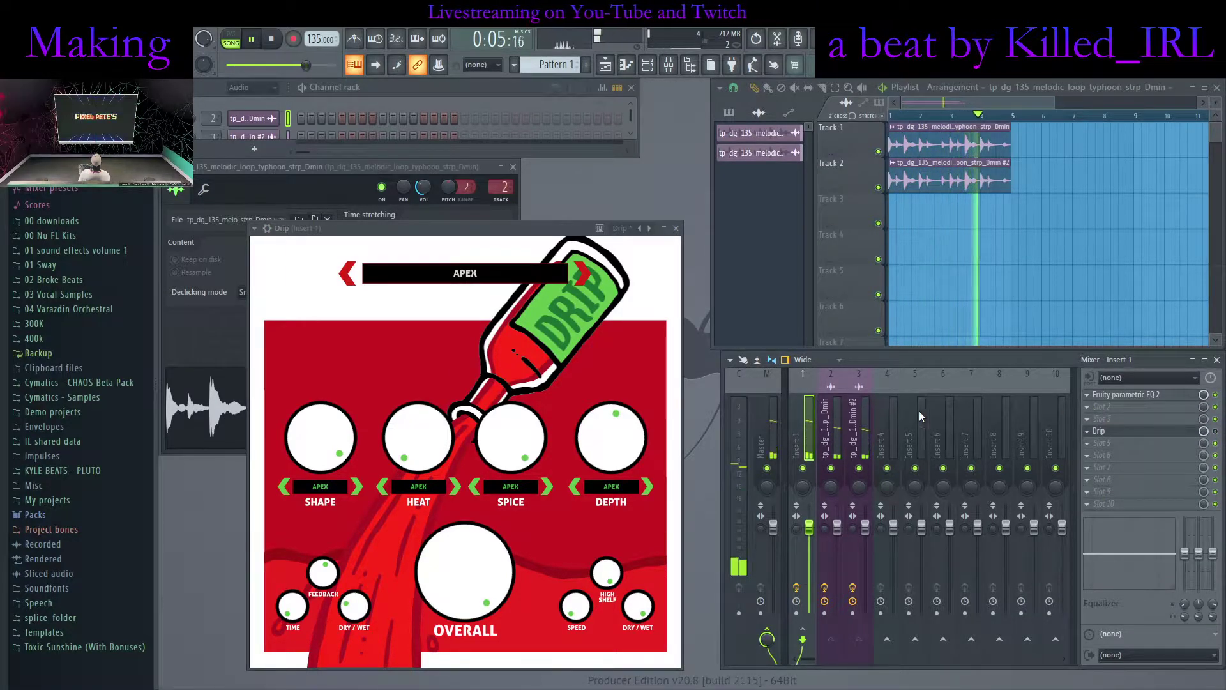
left_click(913, 296)
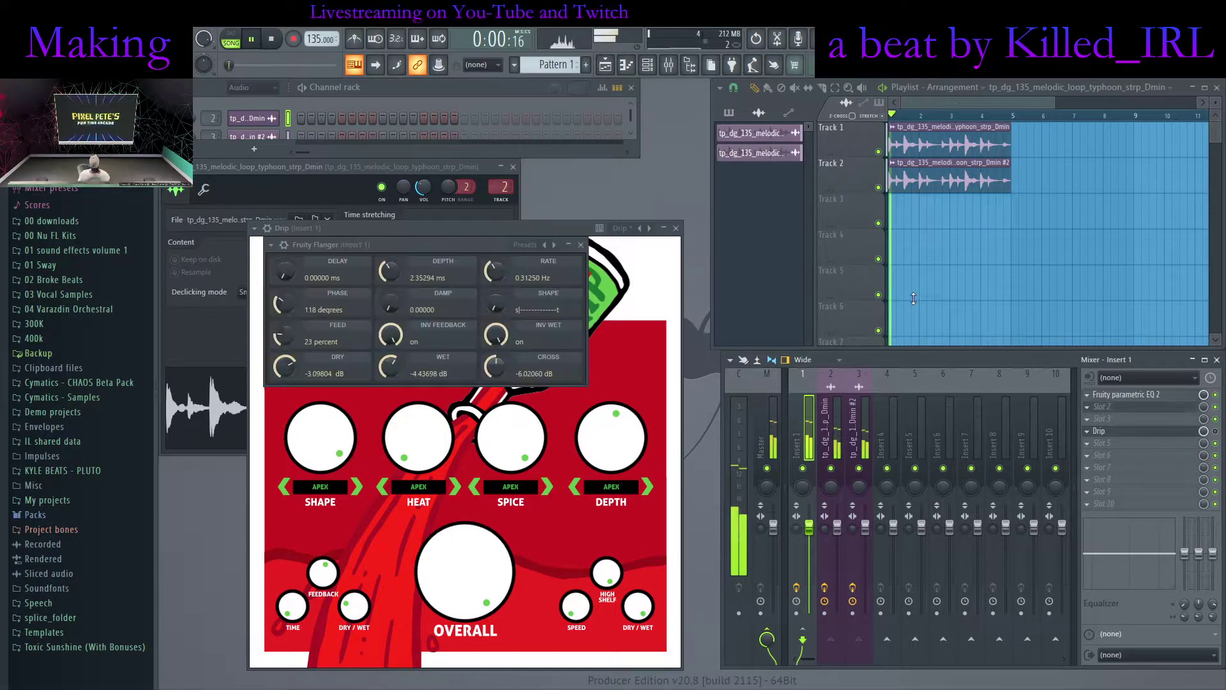
Audition Fruity Flanger's presets on the combined loops, from Chorusy through Weird
left_click(552, 246)
left_click(554, 245)
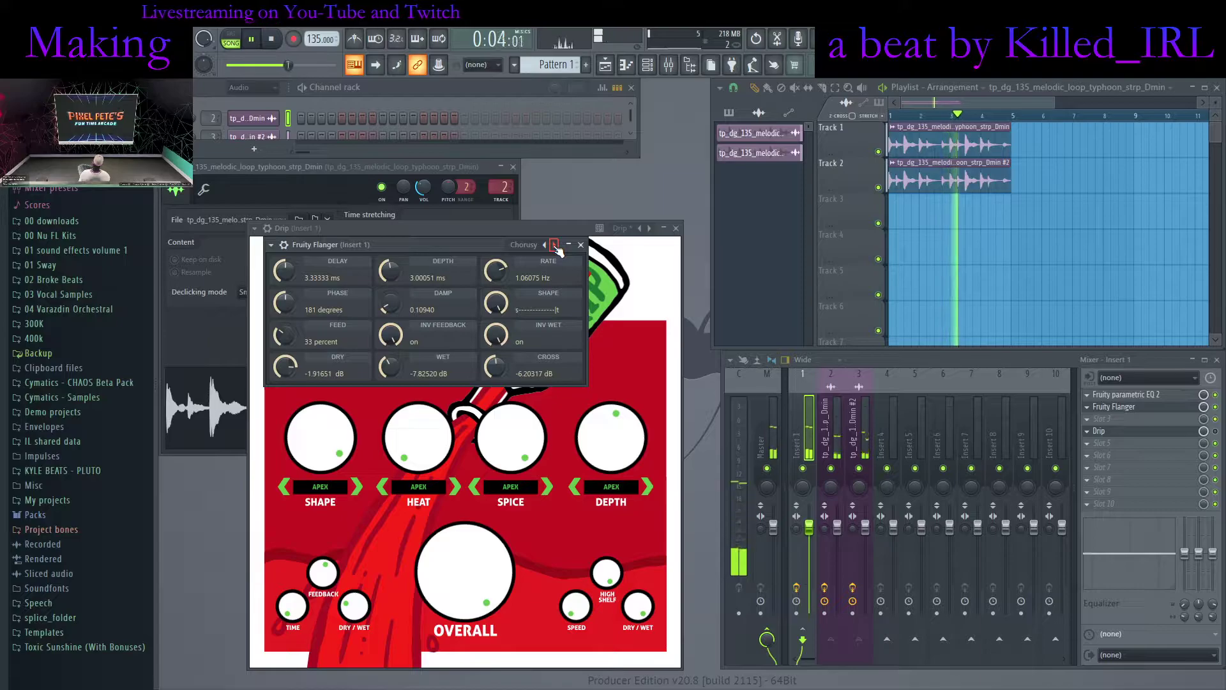
left_click(554, 245)
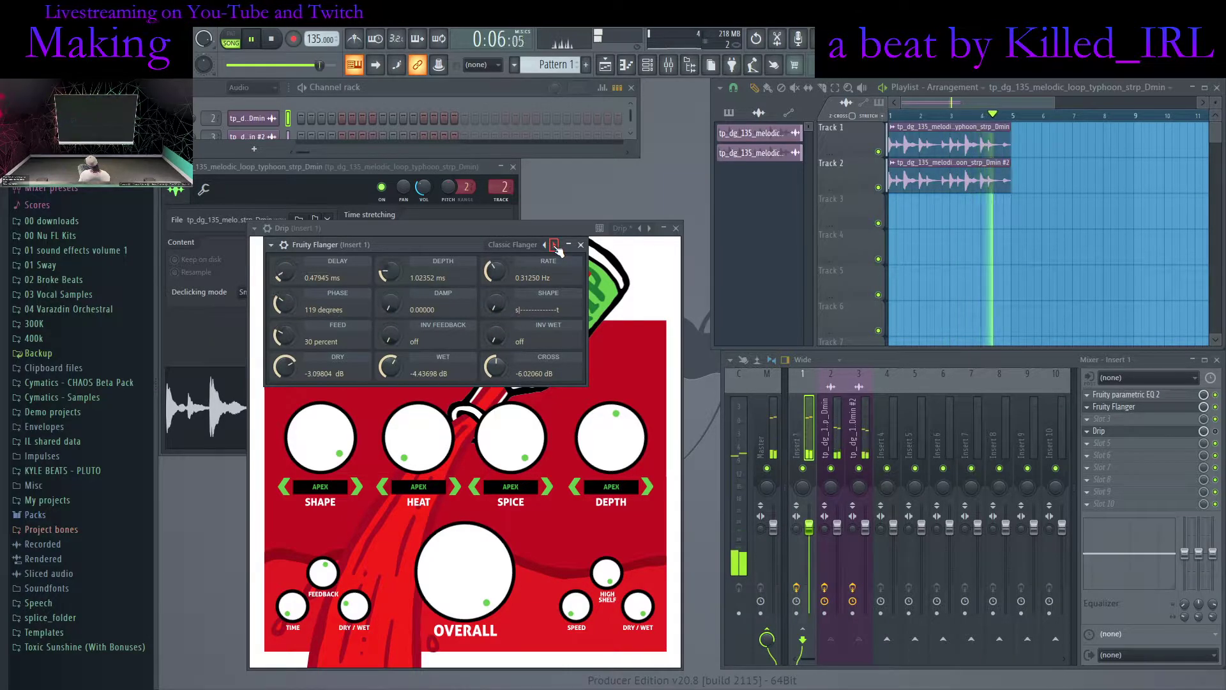
left_click(554, 245)
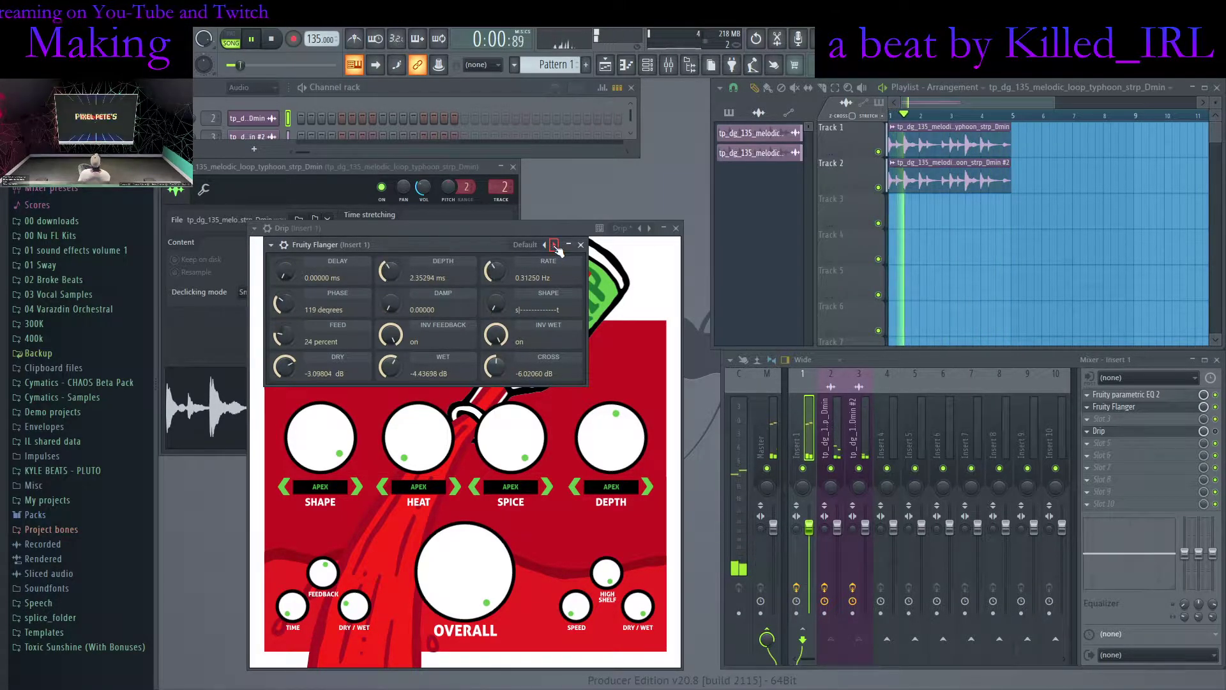
left_click(554, 245)
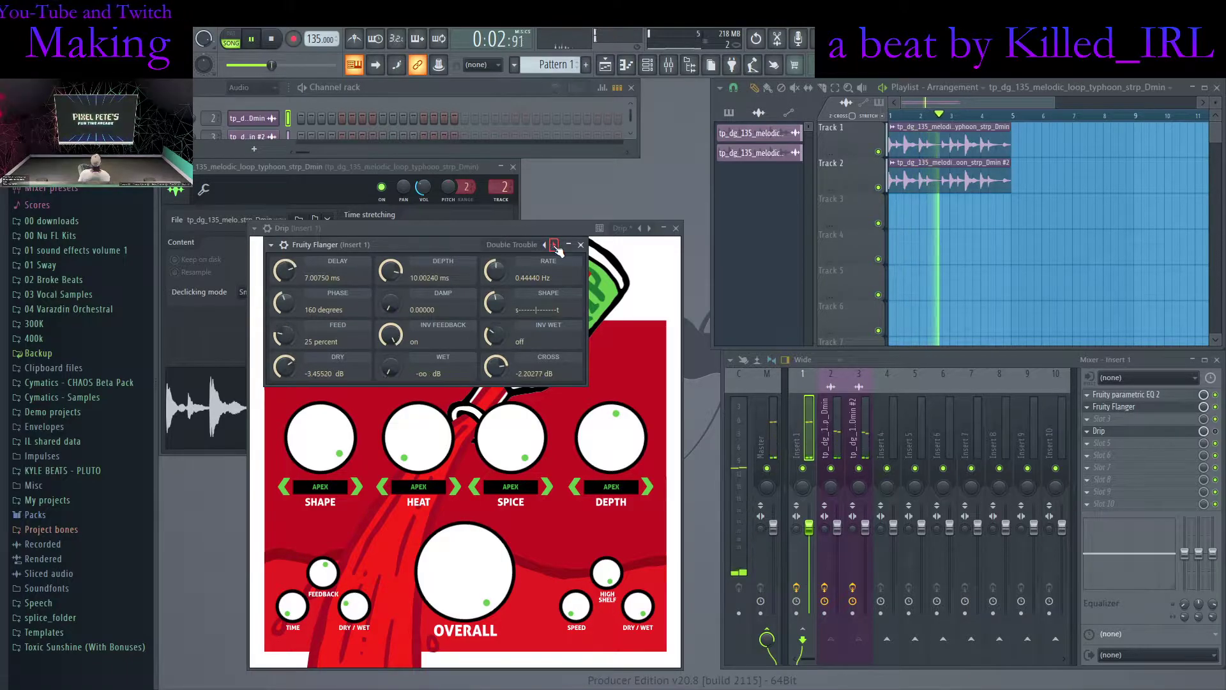
left_click(554, 245)
left_click(554, 246)
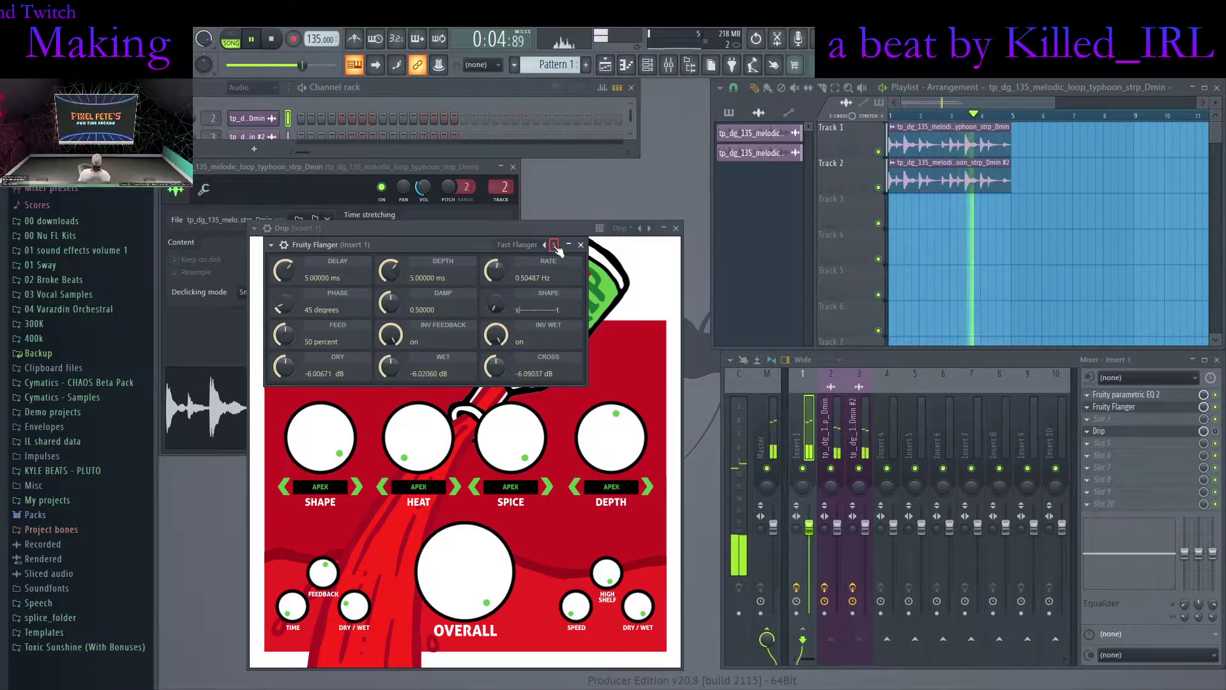
left_click(554, 245)
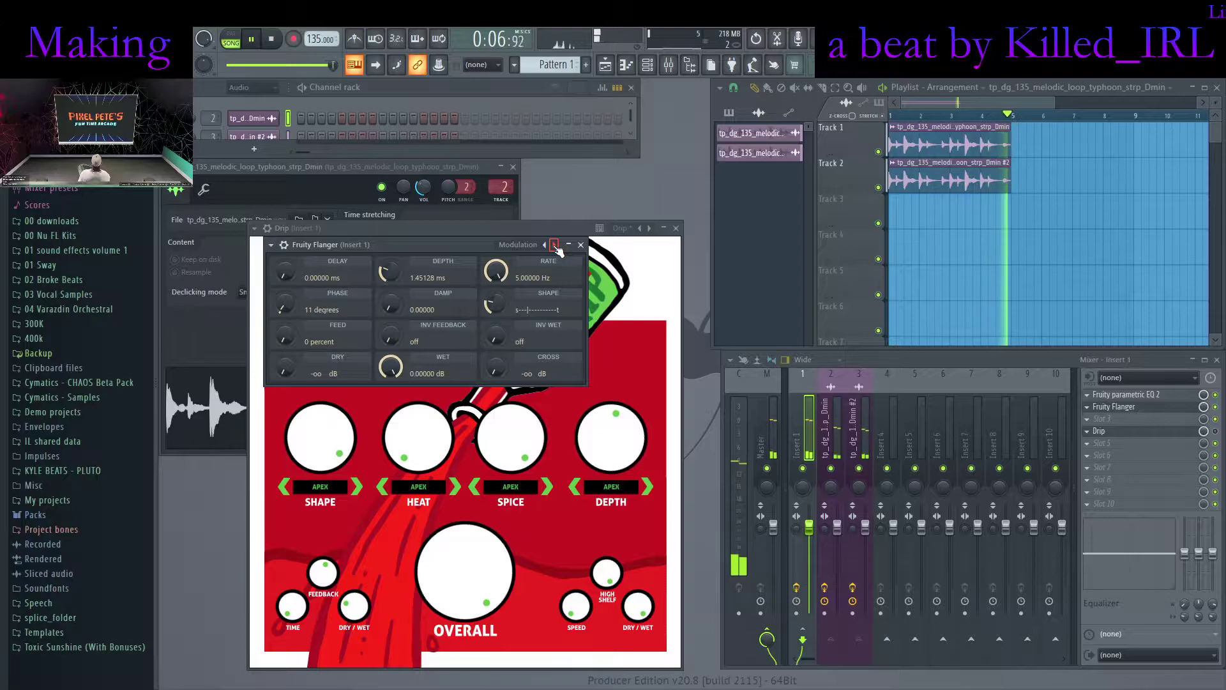
left_click(554, 245)
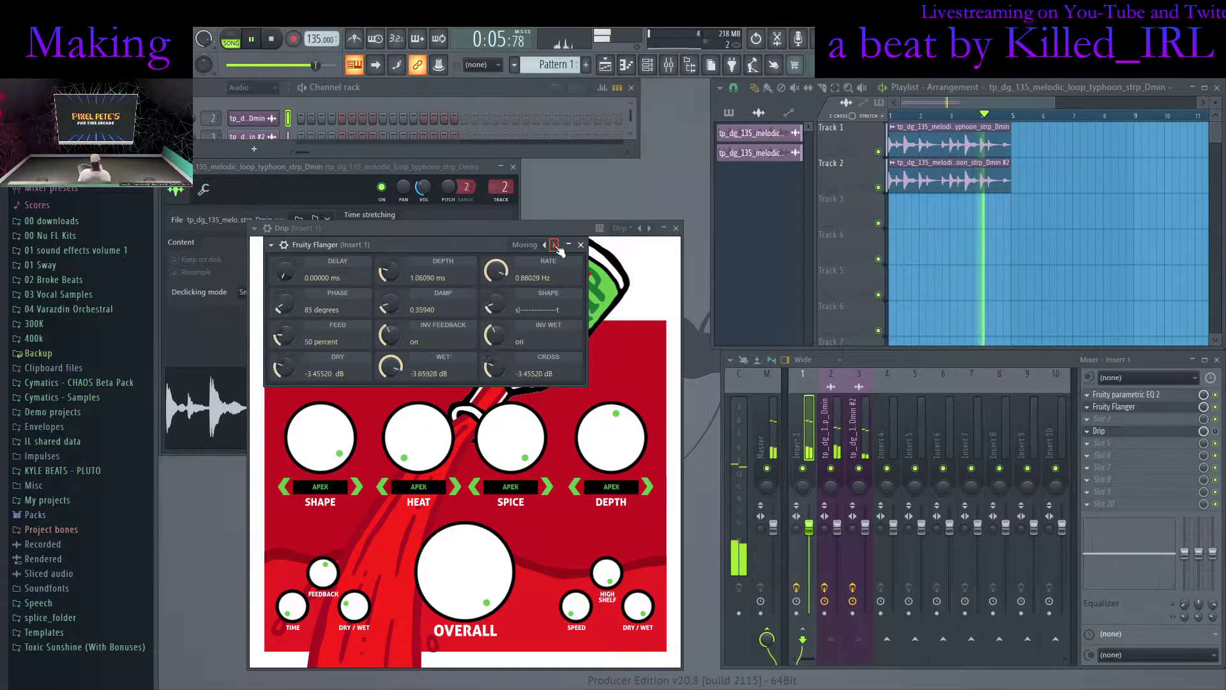
left_click(555, 245)
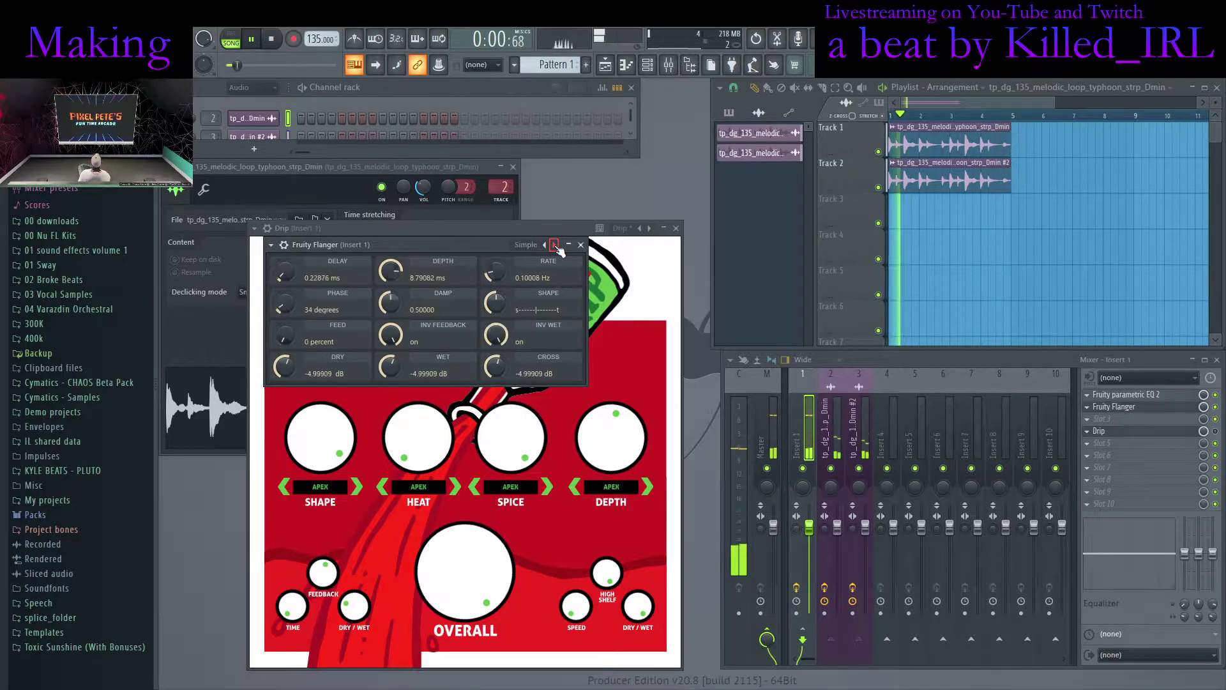
left_click(555, 245)
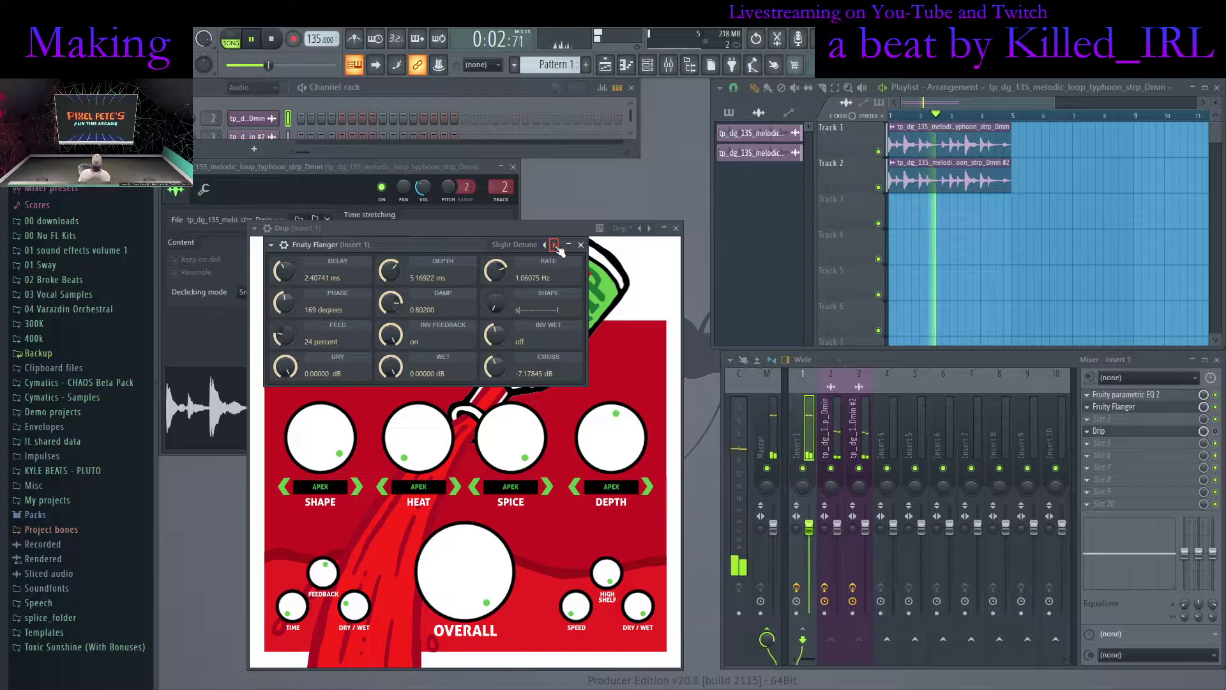
left_click(555, 245)
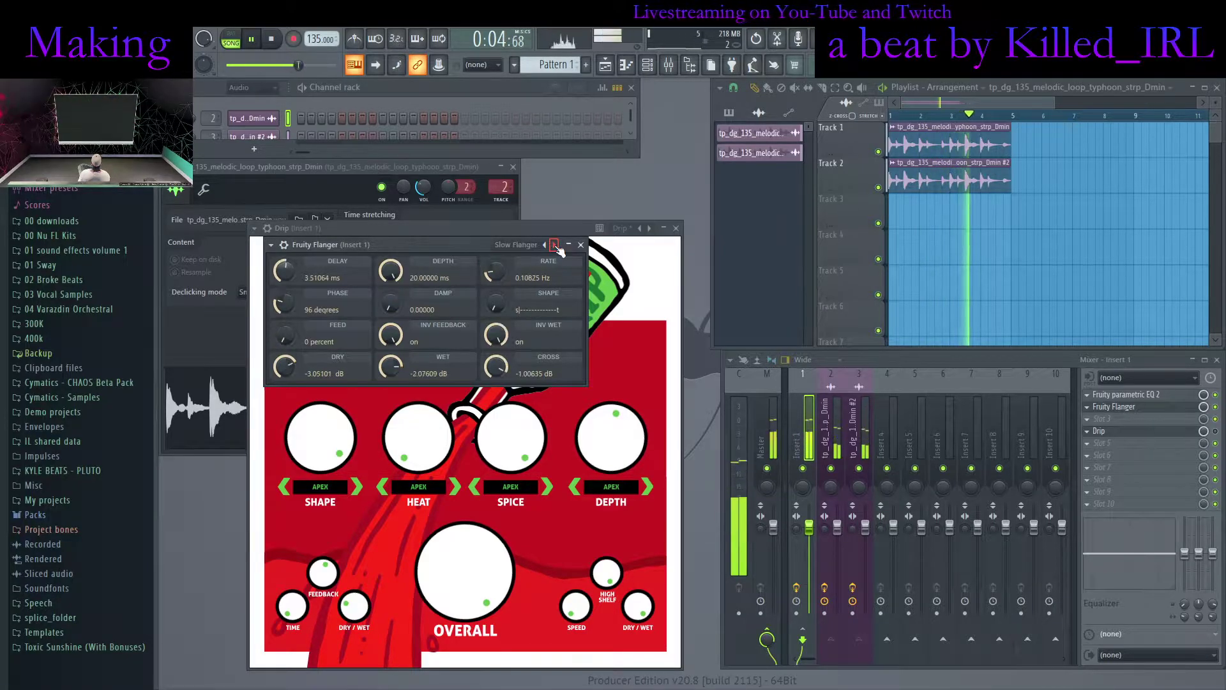
left_click(555, 246)
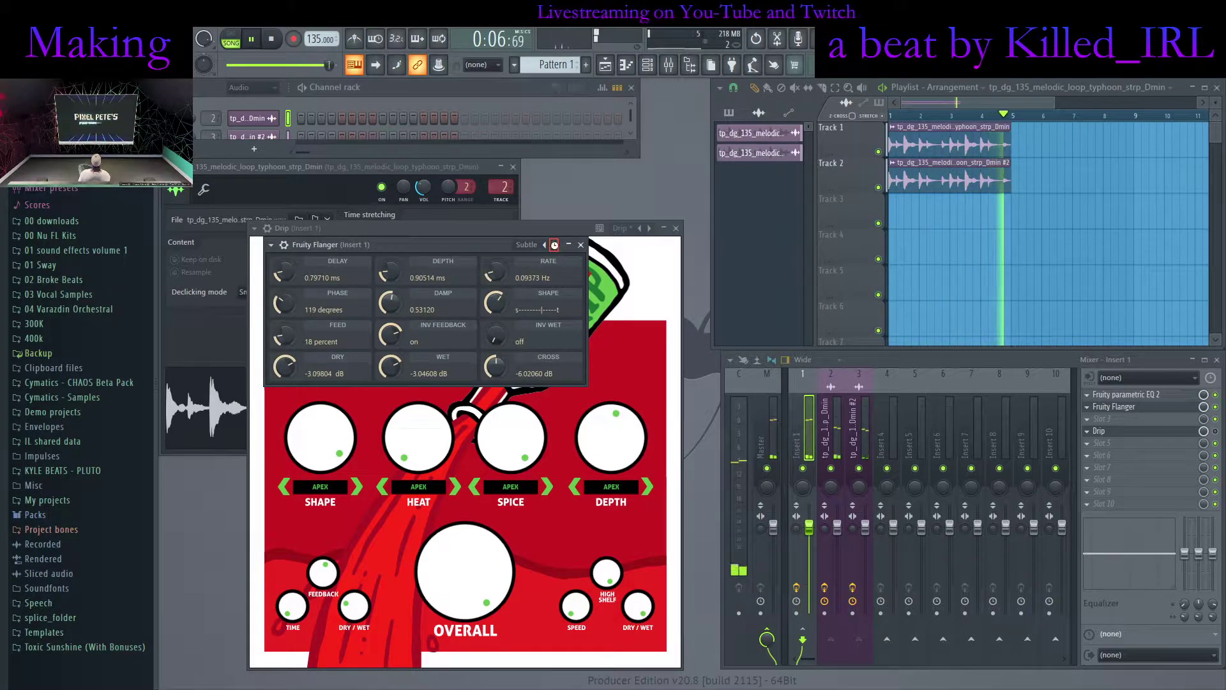
left_click(554, 245)
left_click(555, 245)
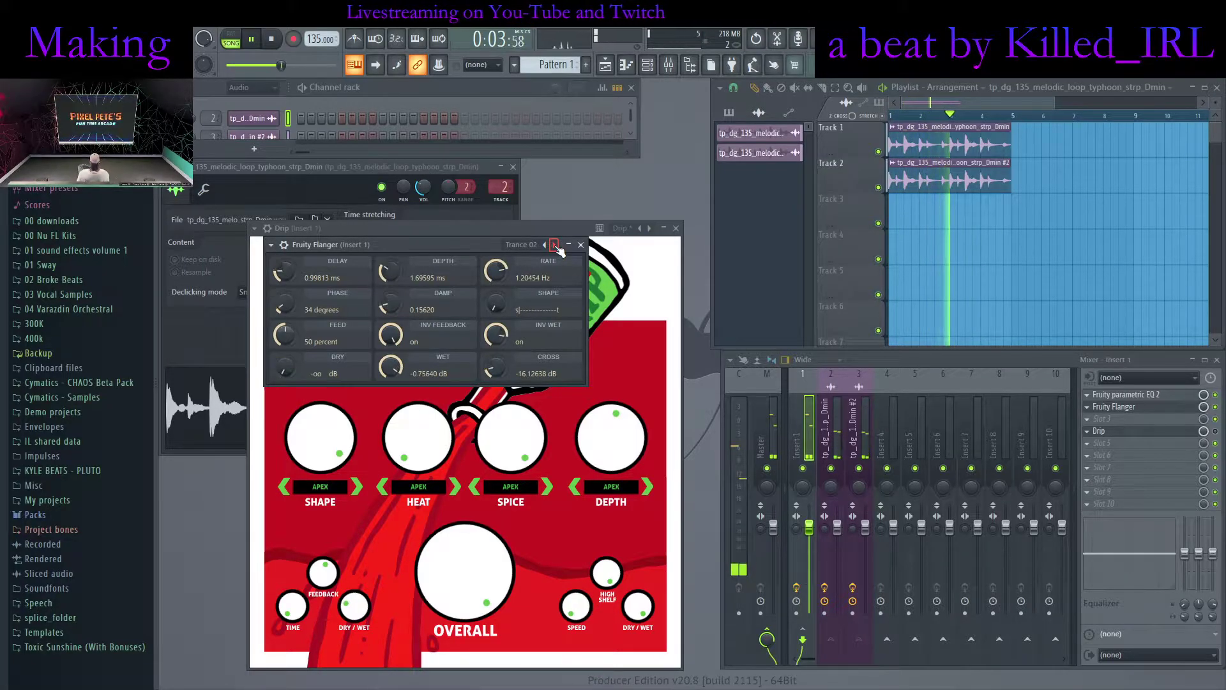
left_click(554, 246)
left_click(555, 245)
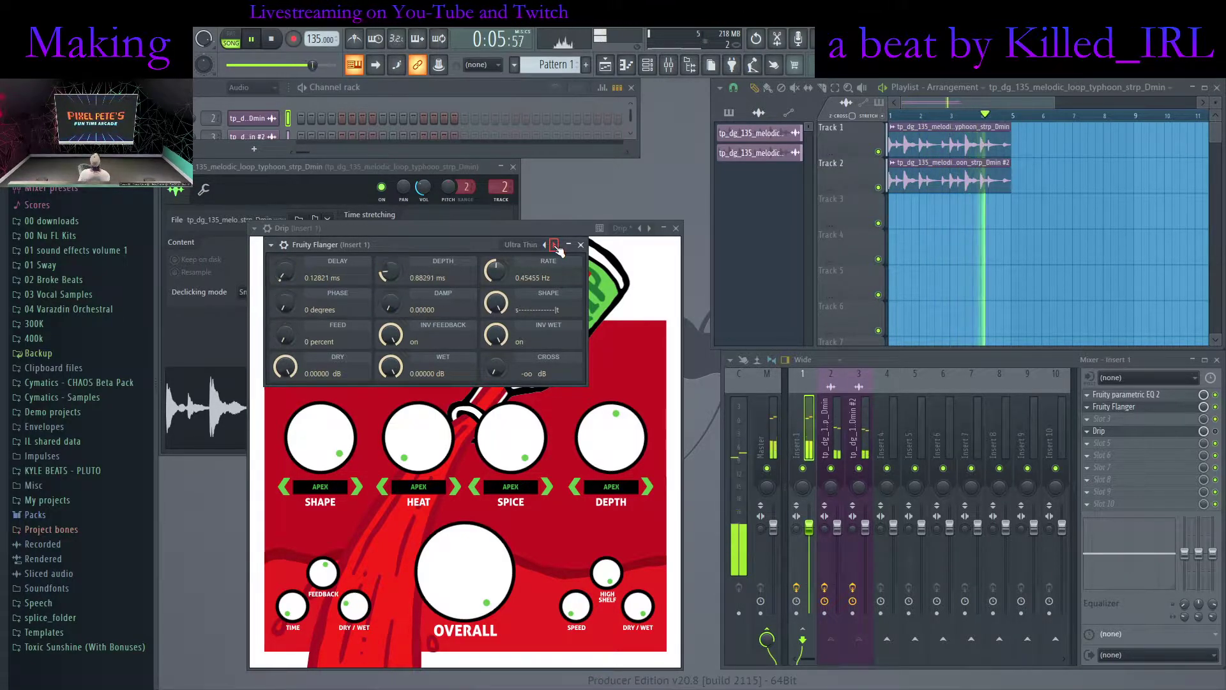
left_click(555, 245)
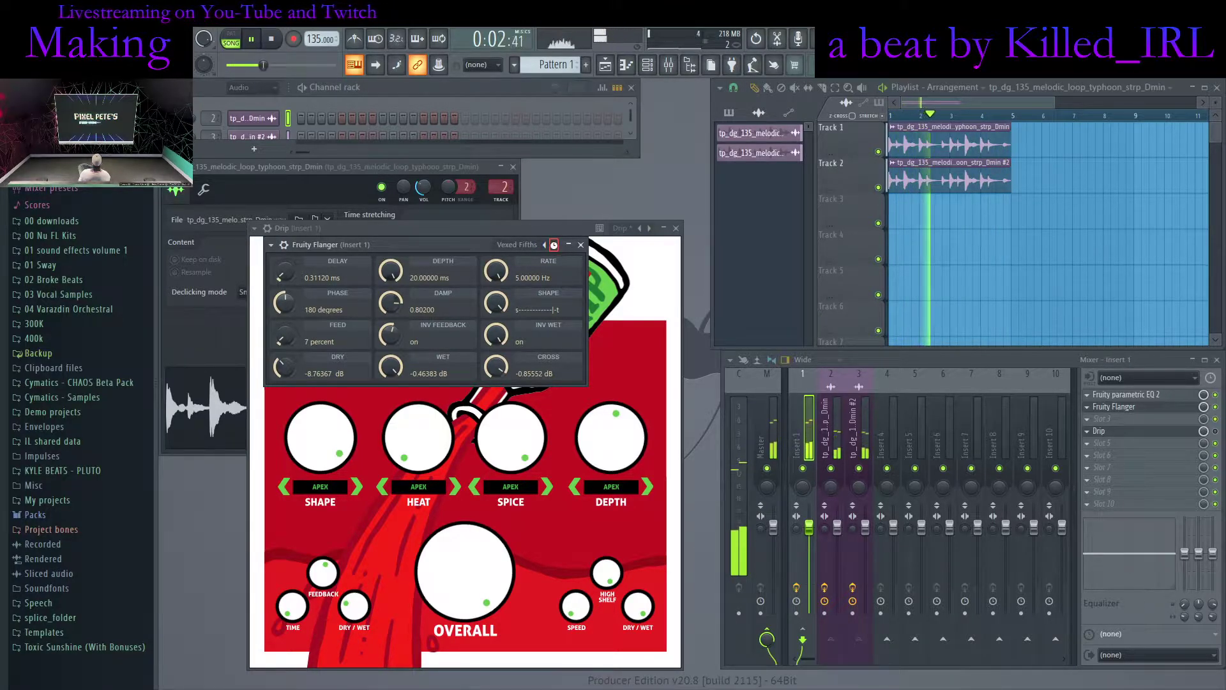
left_click(555, 245)
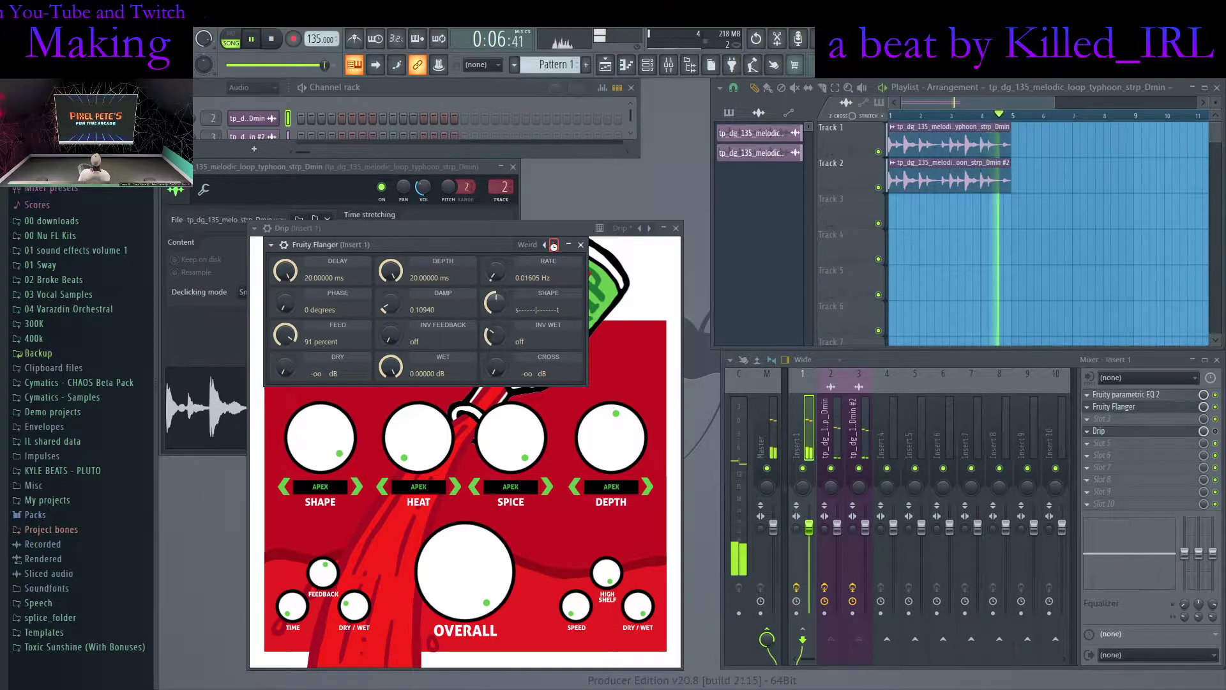
Load Fruity Flanger's Double Trouble preset on Insert 1
left_click(554, 245)
left_click(554, 245)
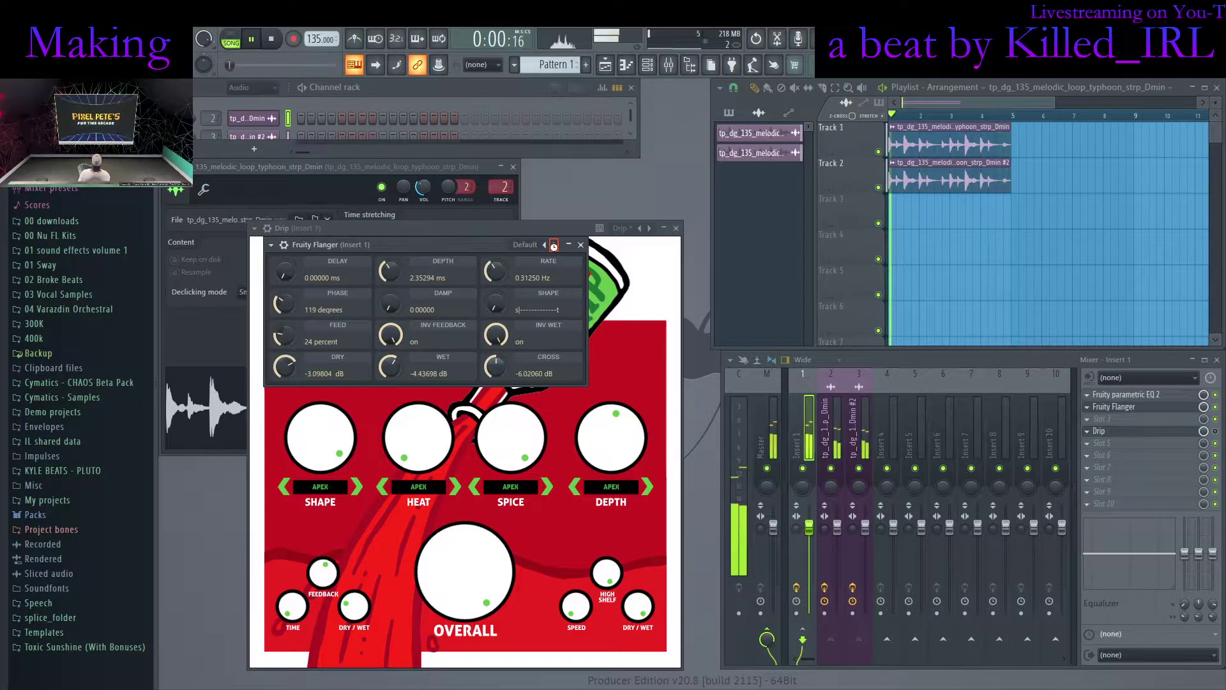
left_click(554, 245)
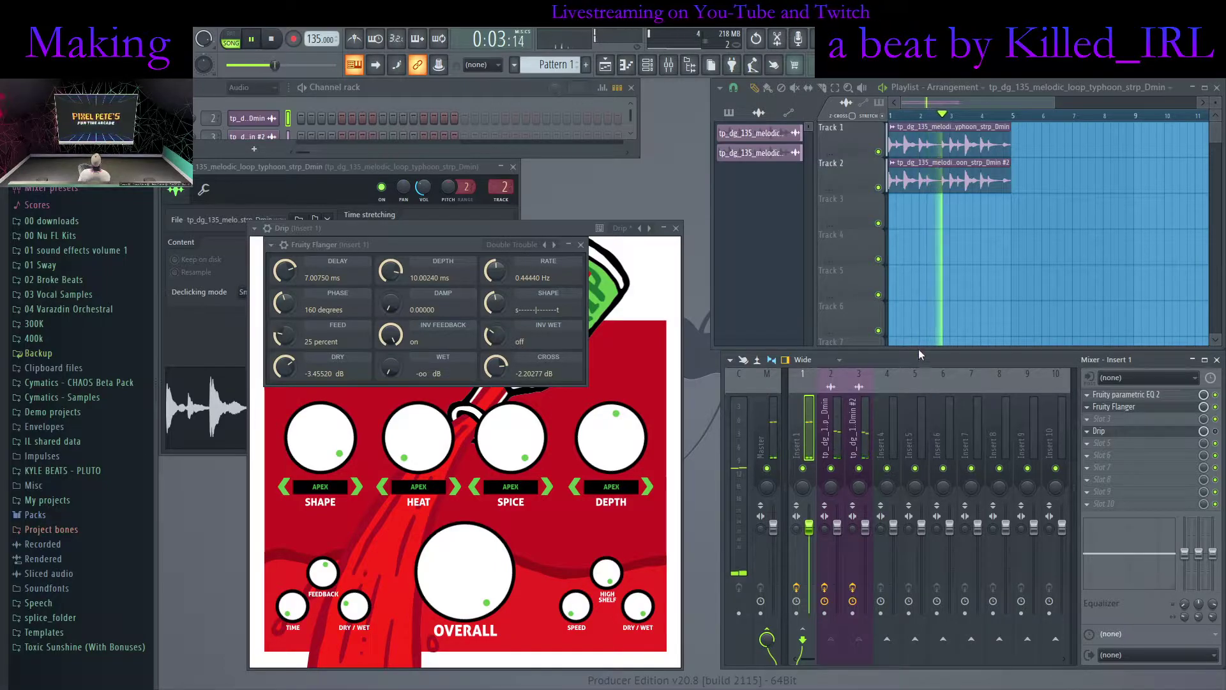
Add Fruity Phaser in slot 3 of Insert 1 and go through its presets to load Good Old
left_click(927, 471)
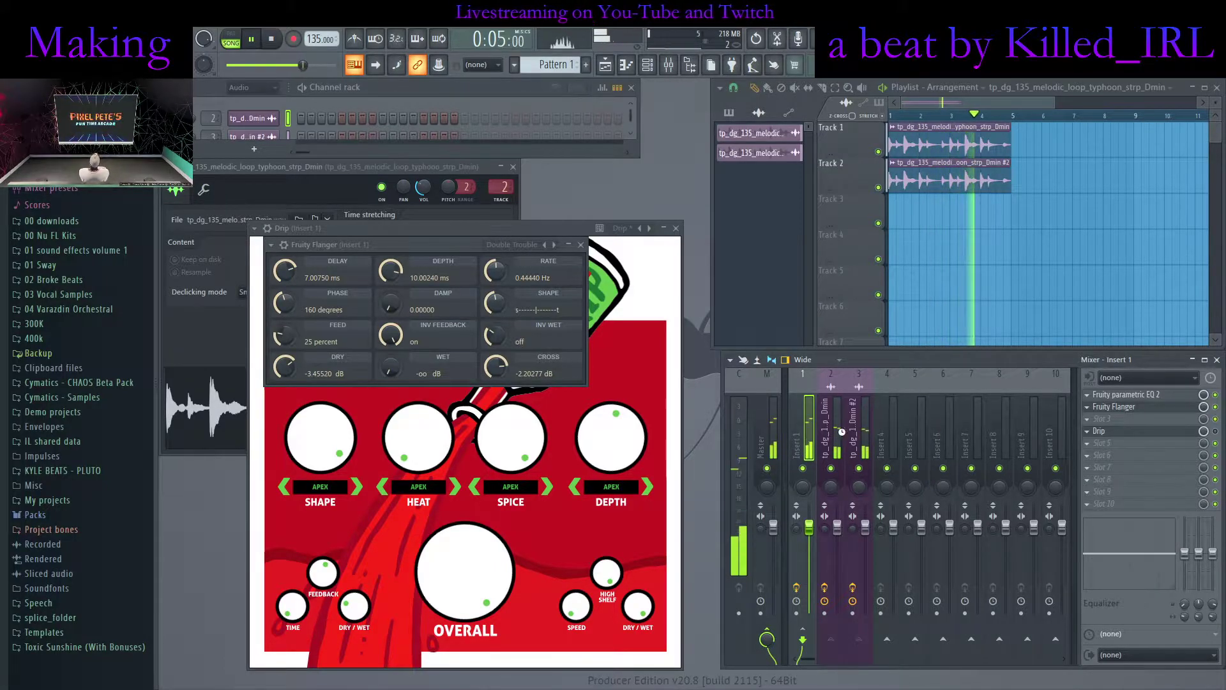
left_click(572, 262)
left_click(571, 262)
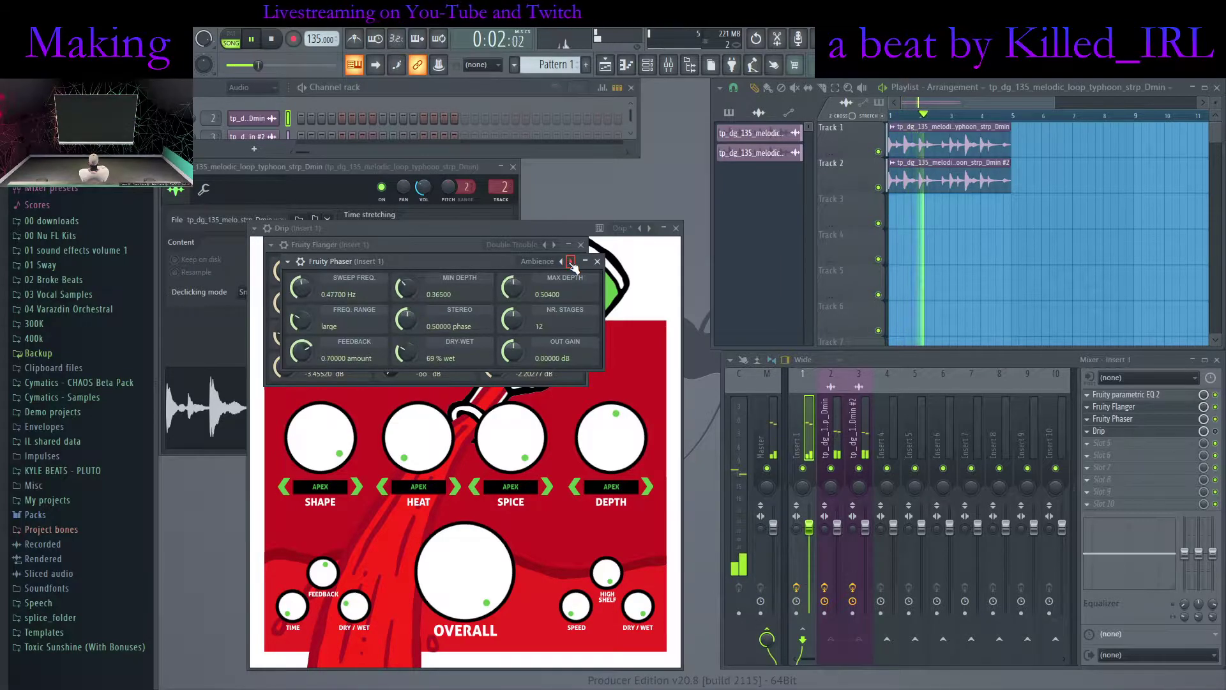
left_click(572, 262)
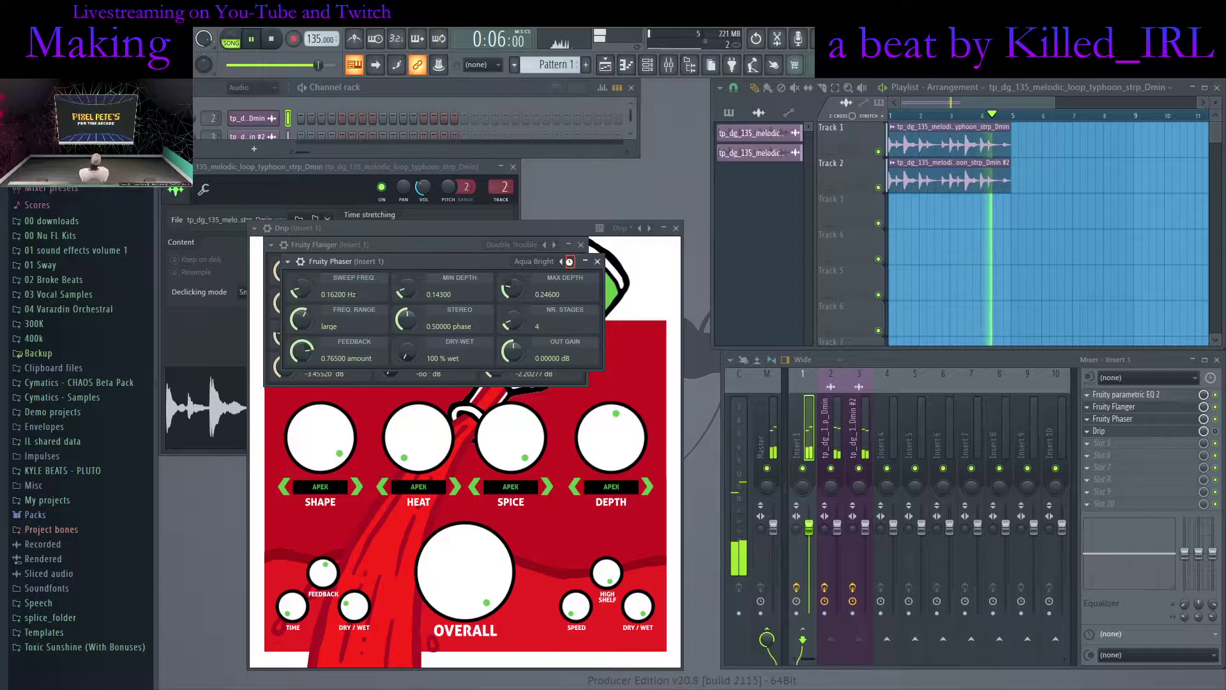
left_click(571, 262)
left_click(572, 263)
left_click(572, 262)
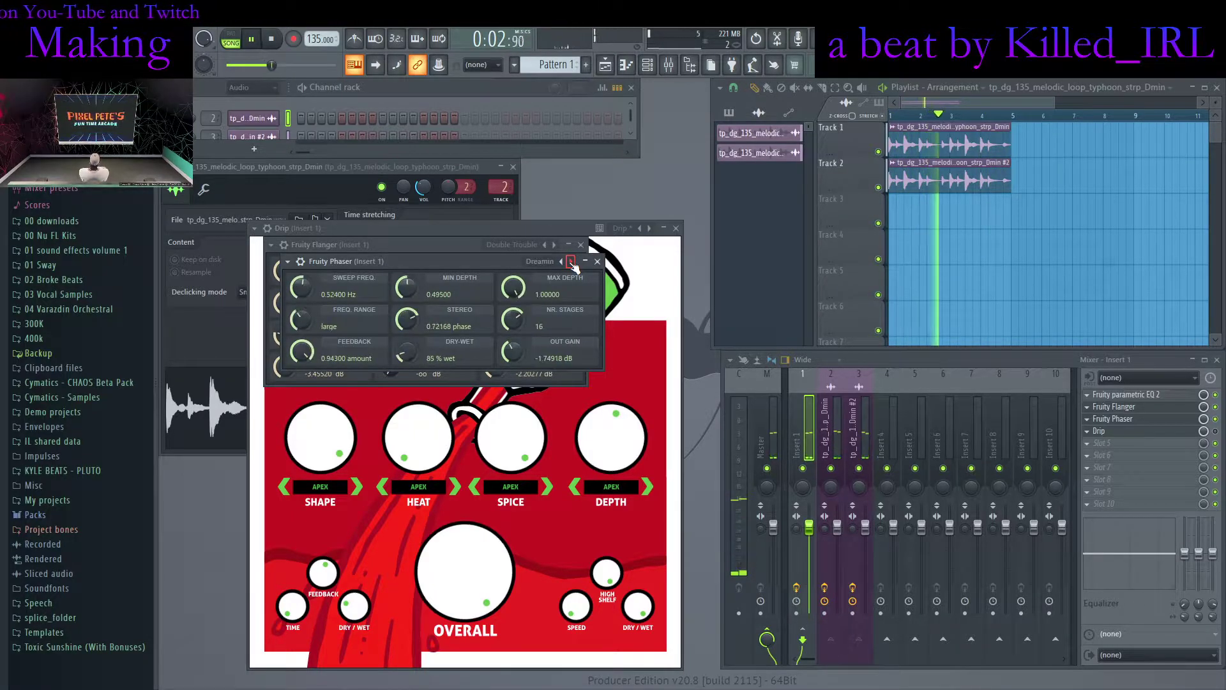
left_click(571, 263)
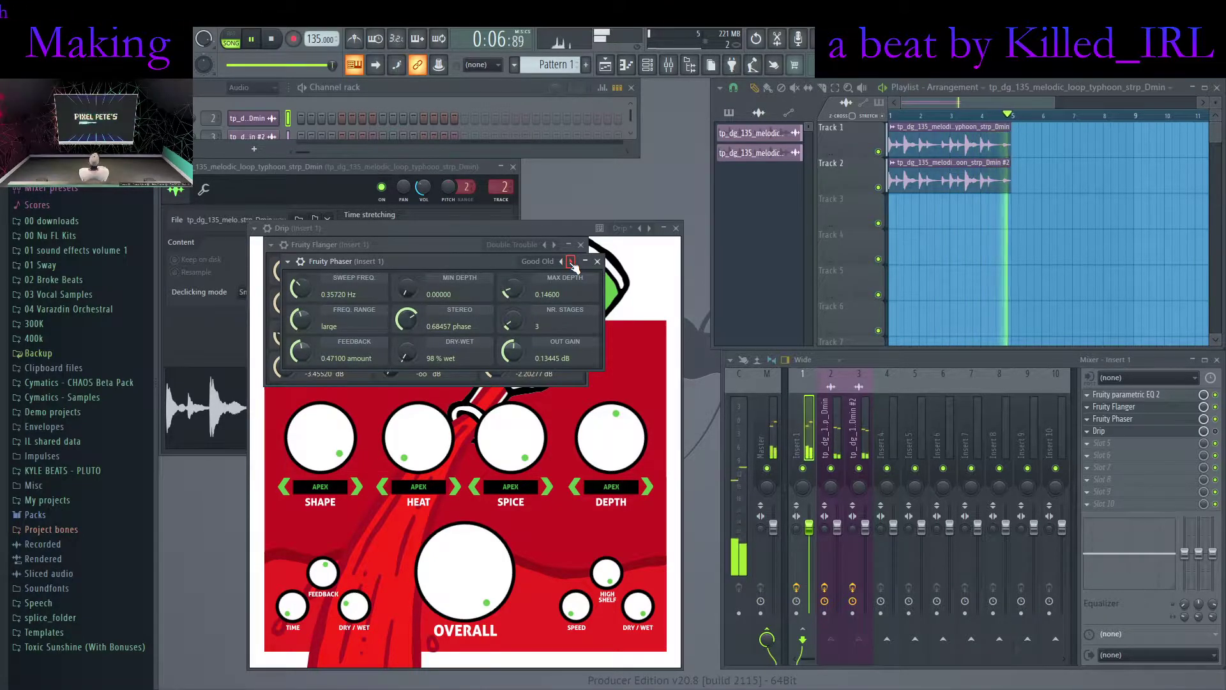
Turn Drip back on in Insert 1, lower Fruity Phaser's mix level and check the first slot's EQ curve
left_click(1199, 431)
left_click(1186, 419)
left_click(1179, 406)
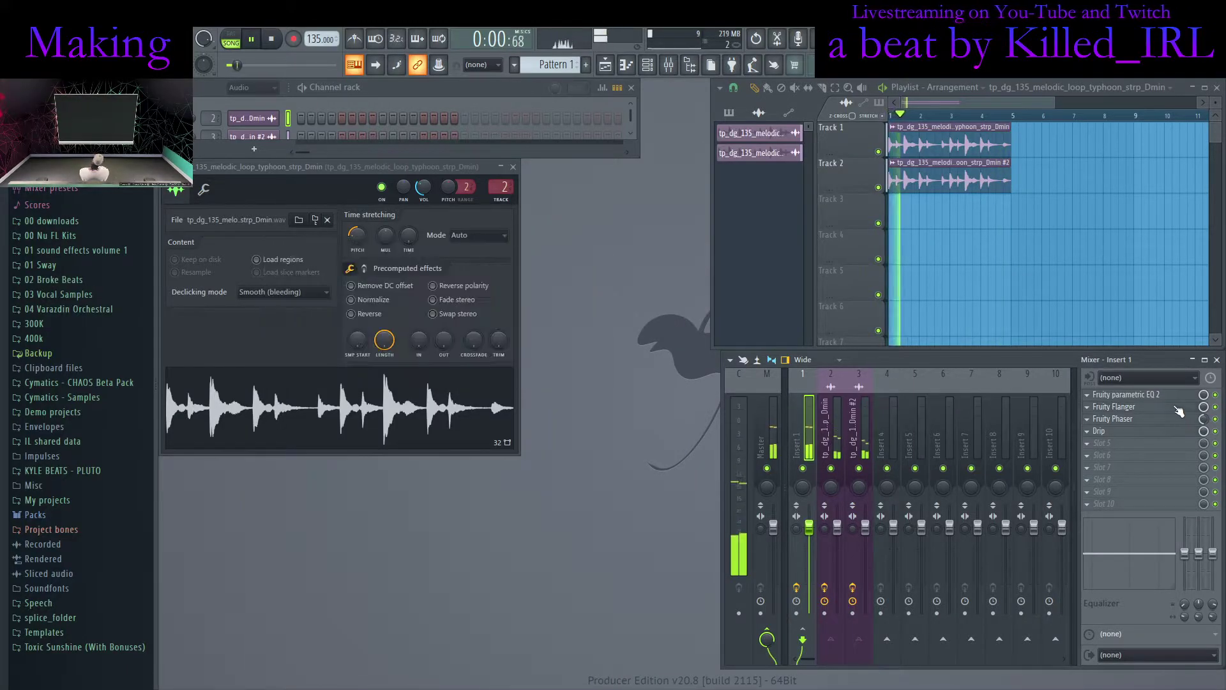
left_click(1145, 396)
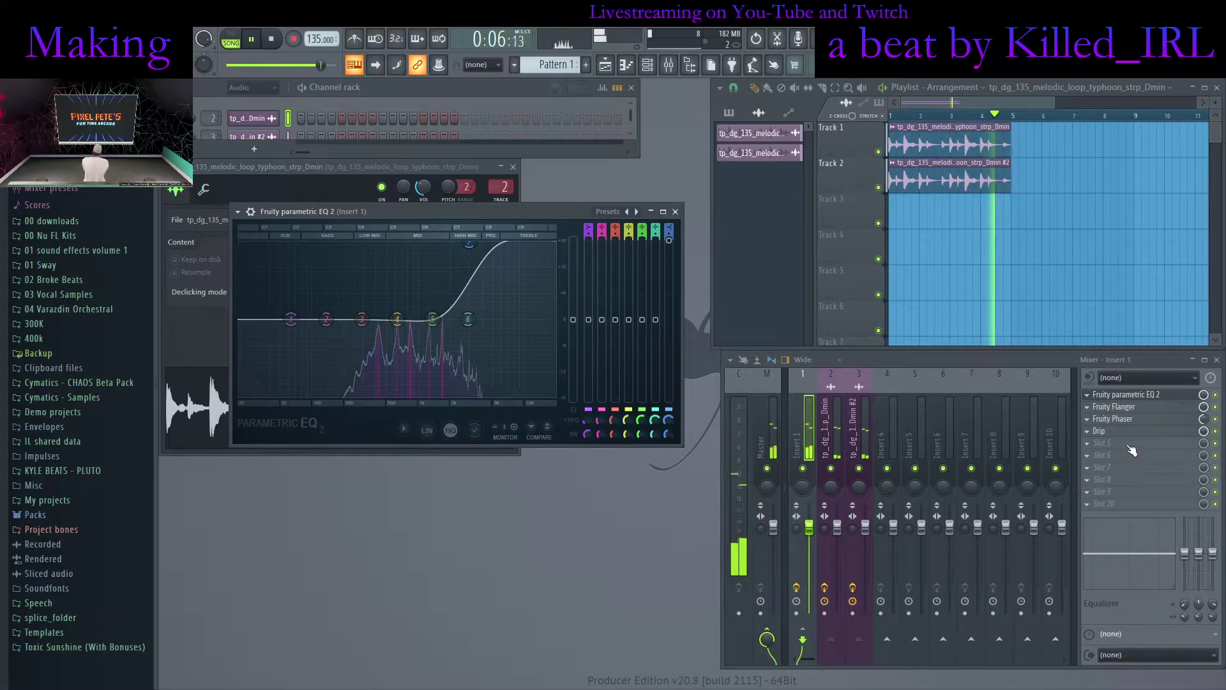
left_click(1122, 397)
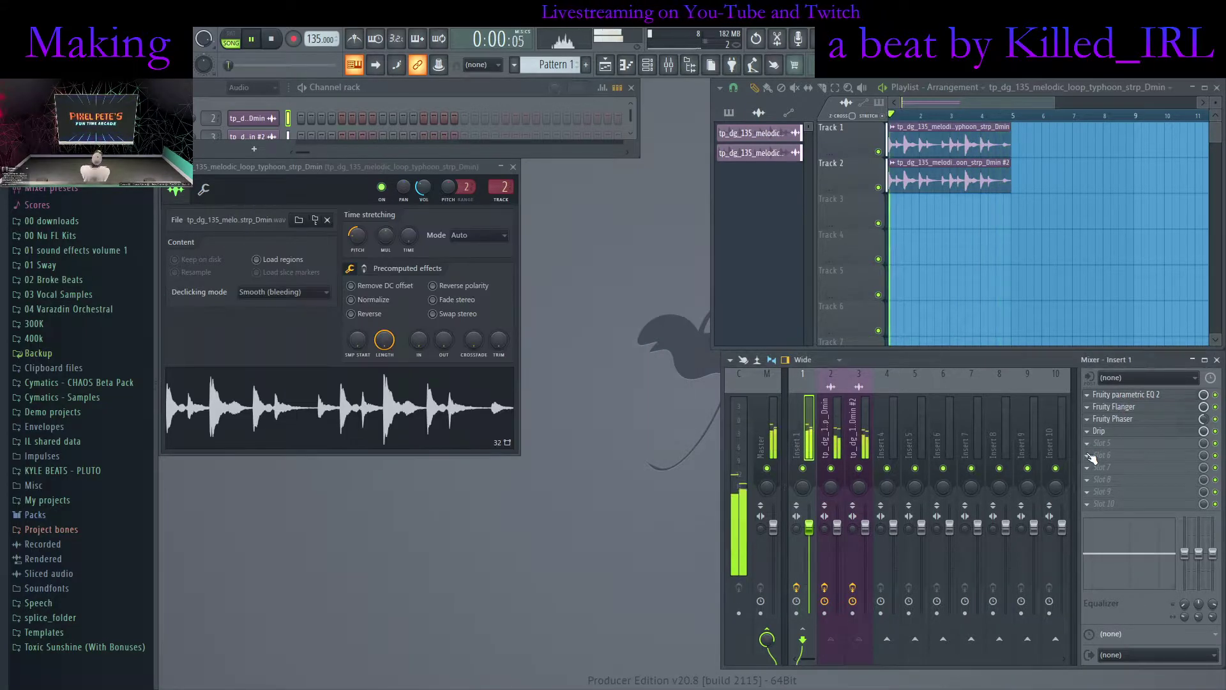
Try a second Fruity parametric EQ 2 in slot 5 of Insert 1
left_click(921, 443)
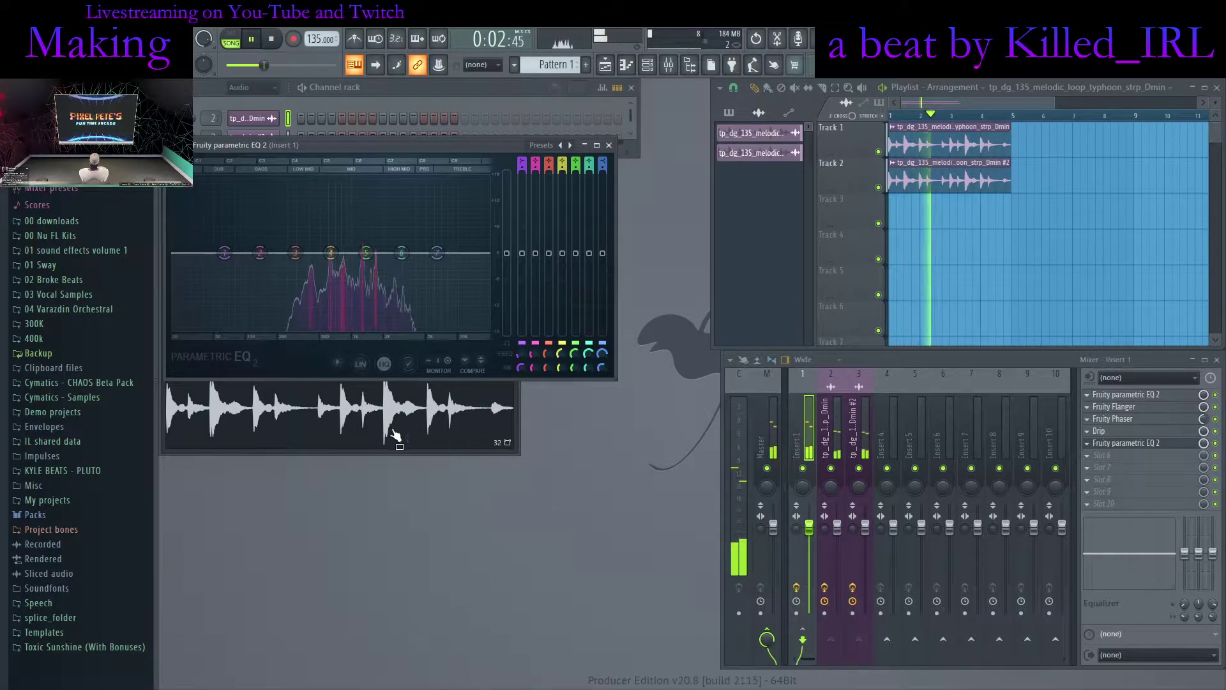
left_click(384, 363)
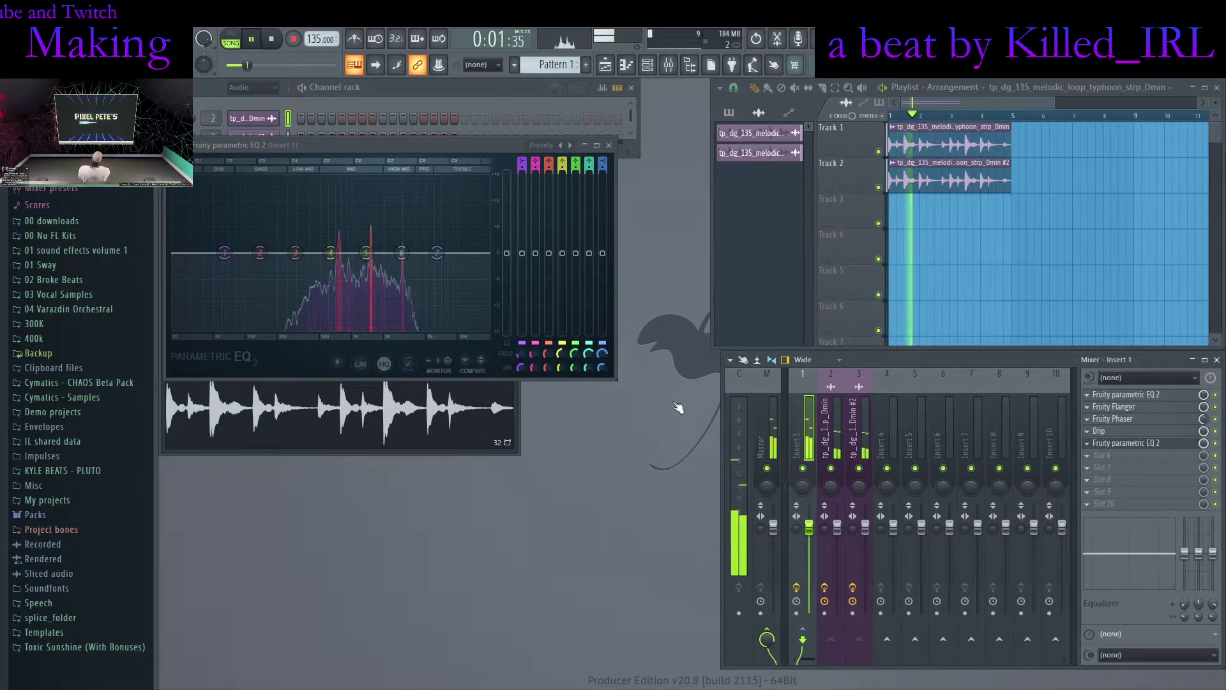
double_click(944, 139)
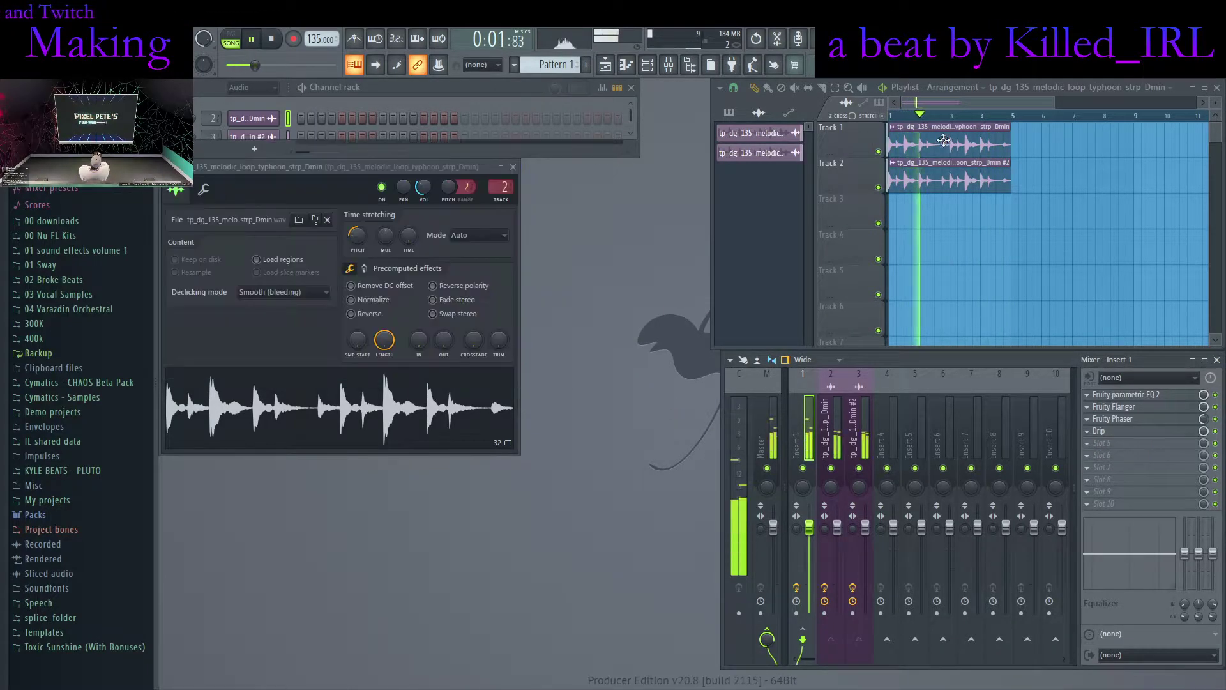
Remove the loop copy from track 2 to compare the sound and place it back at bar 1
right_click(897, 183)
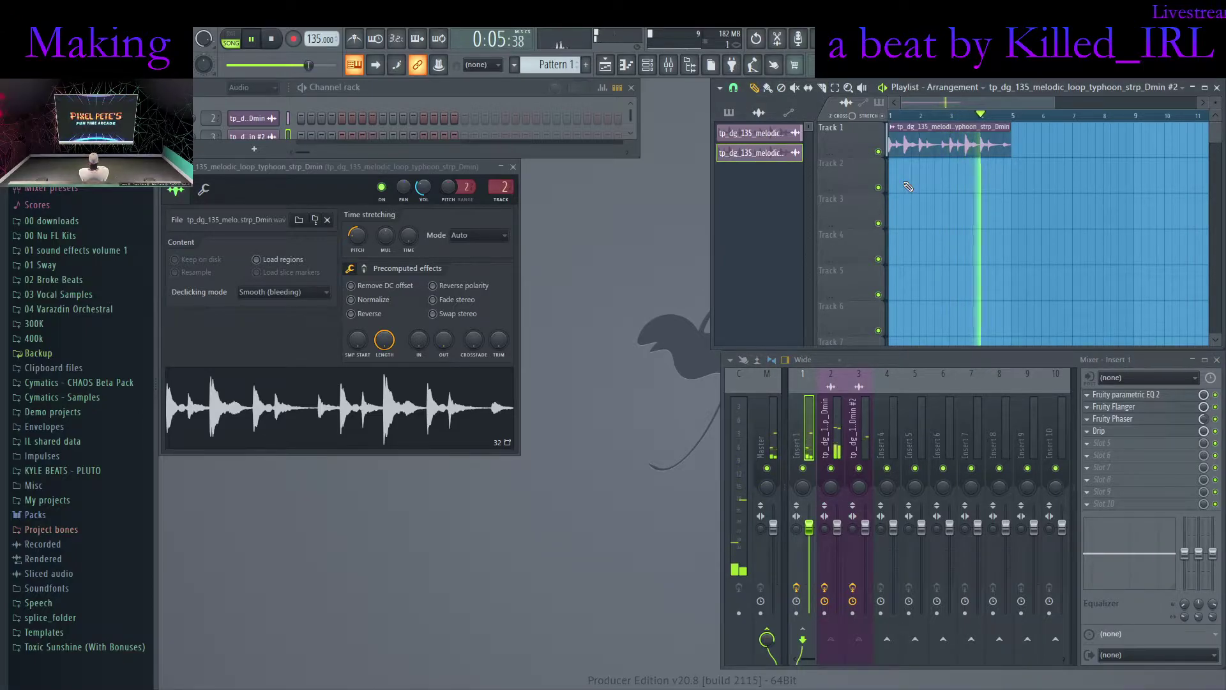
left_click(903, 181)
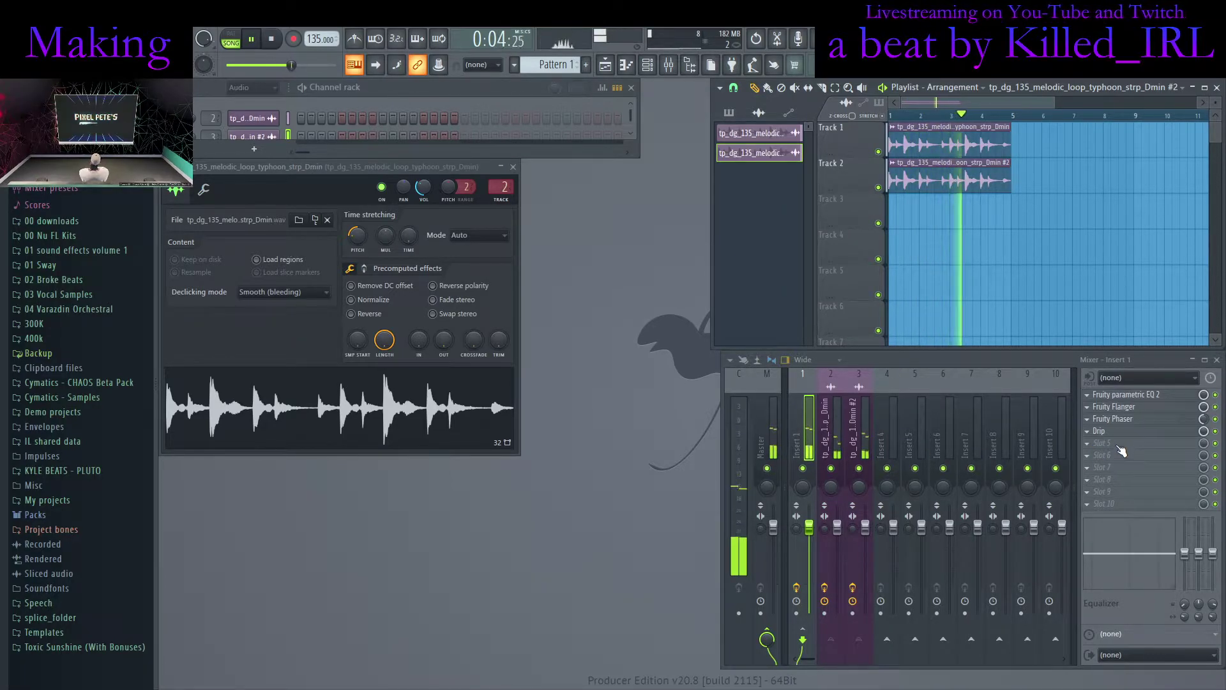
Add Gross Beat in slot 3 of the loop copy's mixer track, using time Slot 2
left_click(866, 451)
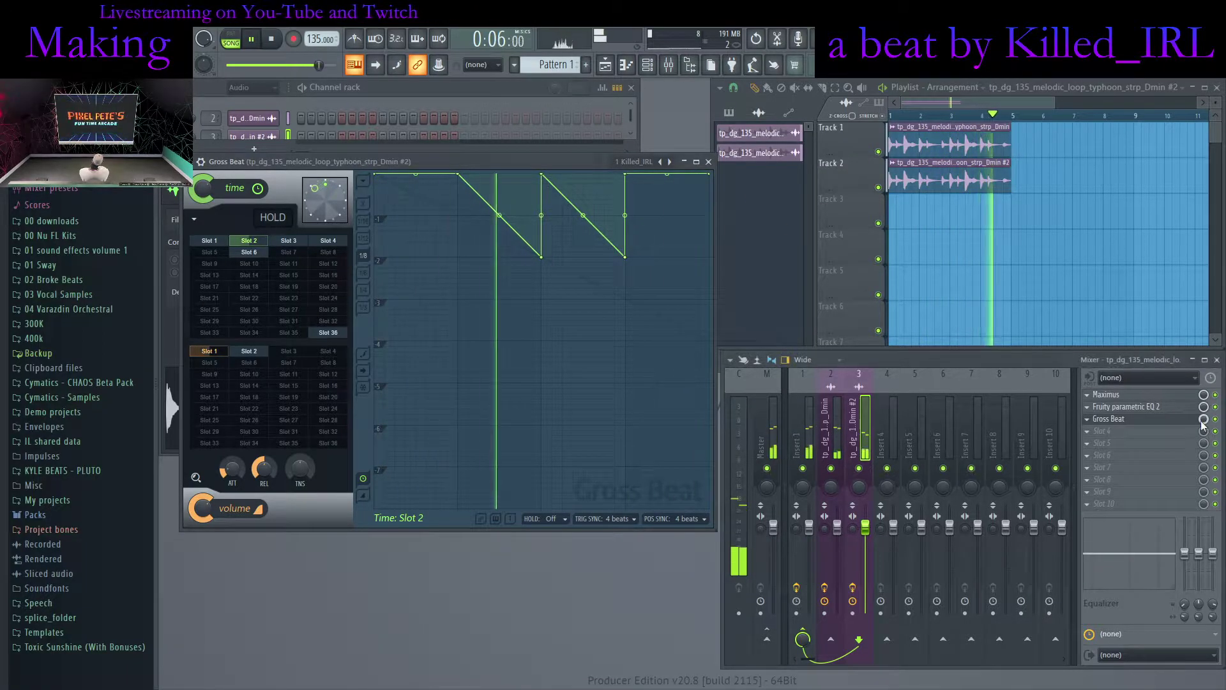
Try automating Gross Beat's mix level with a track 3 clip that starts low and rises sharply near bar 2
left_click(1182, 522)
left_click_drag(890, 205, 875, 289)
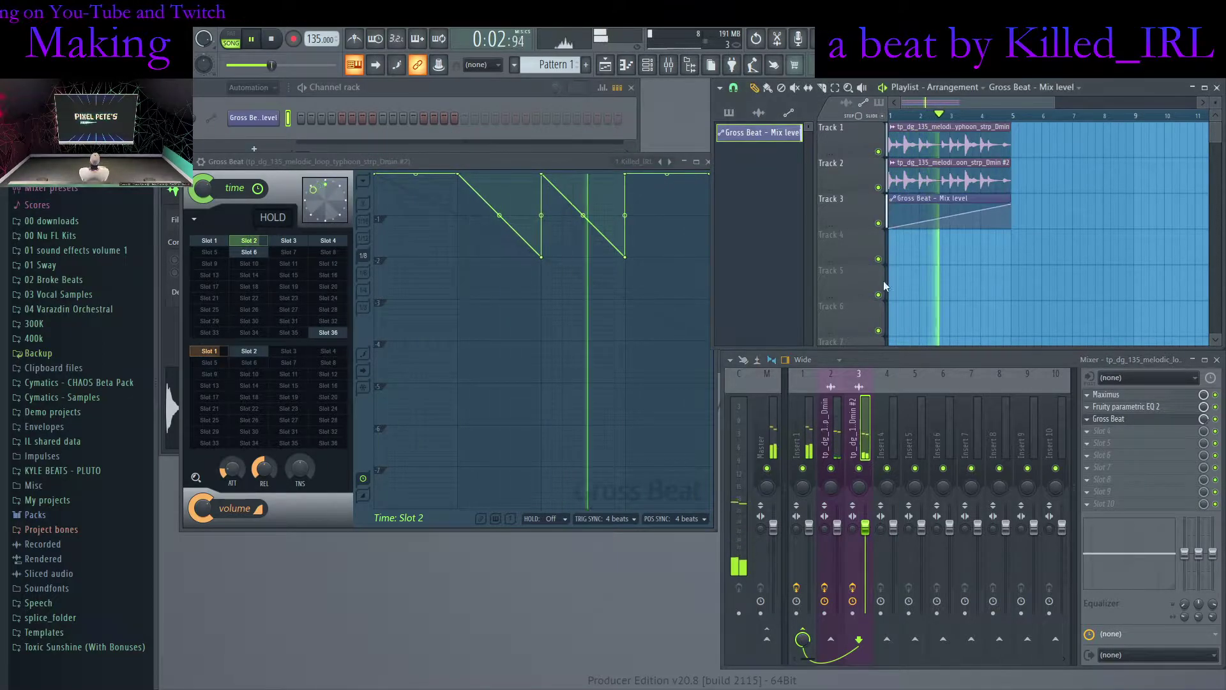
right_click(924, 208)
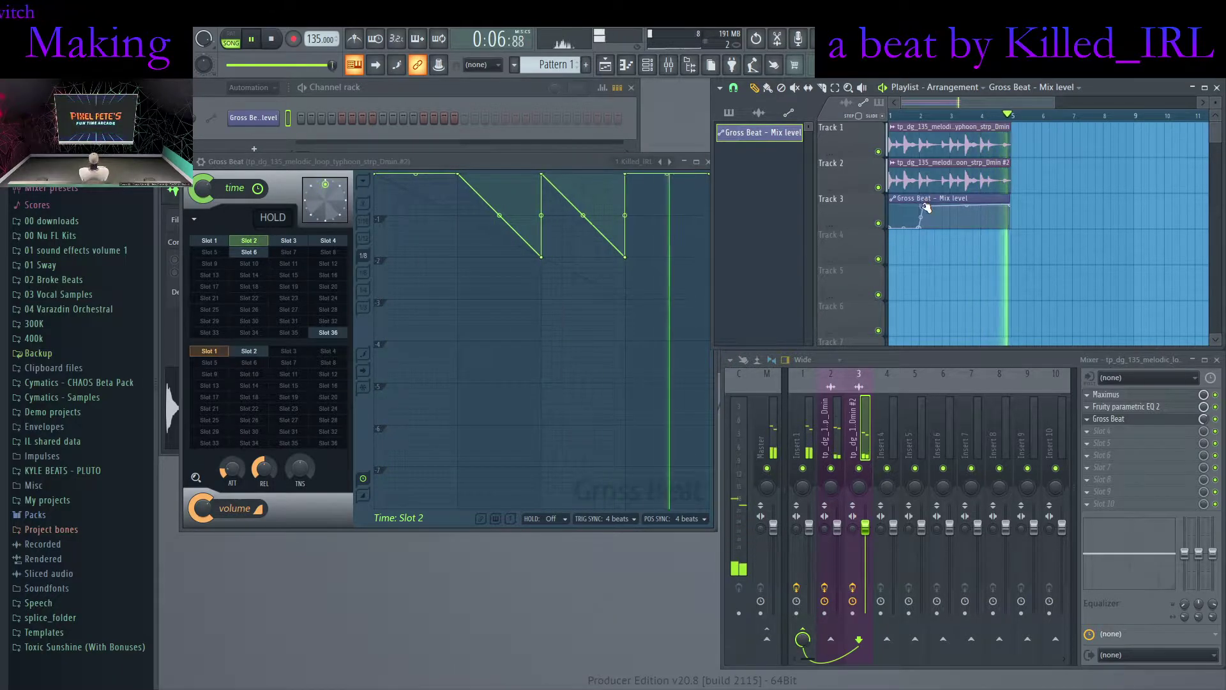
right_click(926, 208)
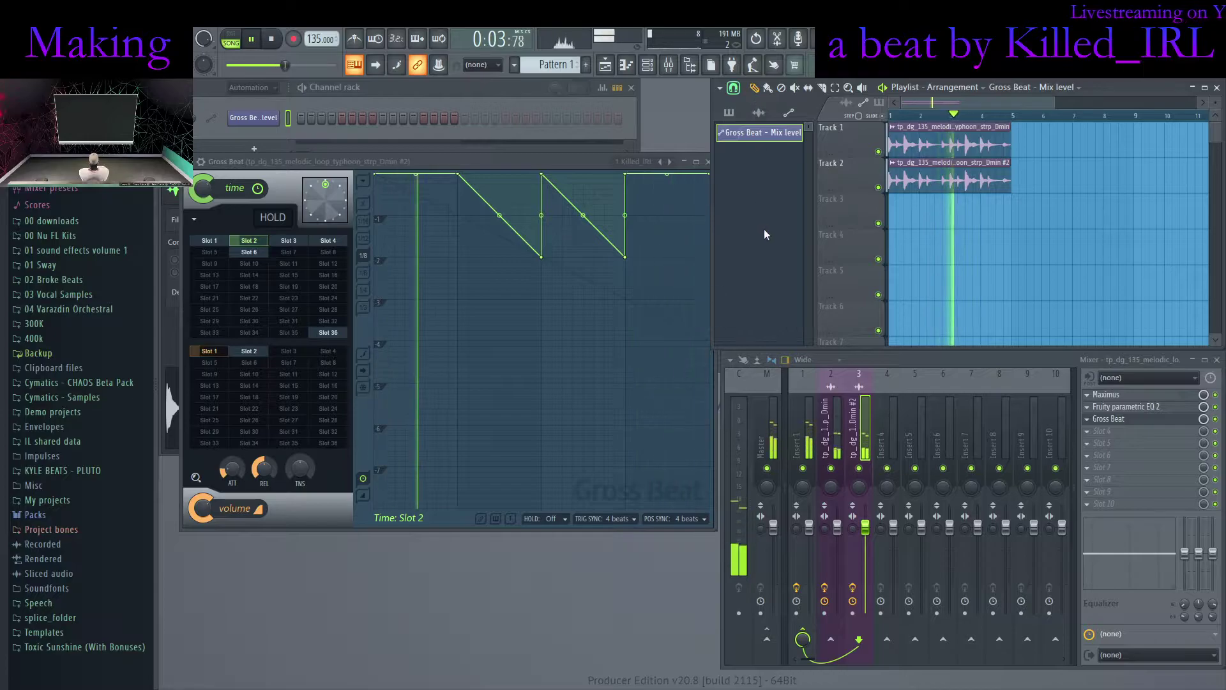
Create a new automation clip on track 3 for Gross Beat's mix level
right_click(1203, 419)
left_click(1142, 502)
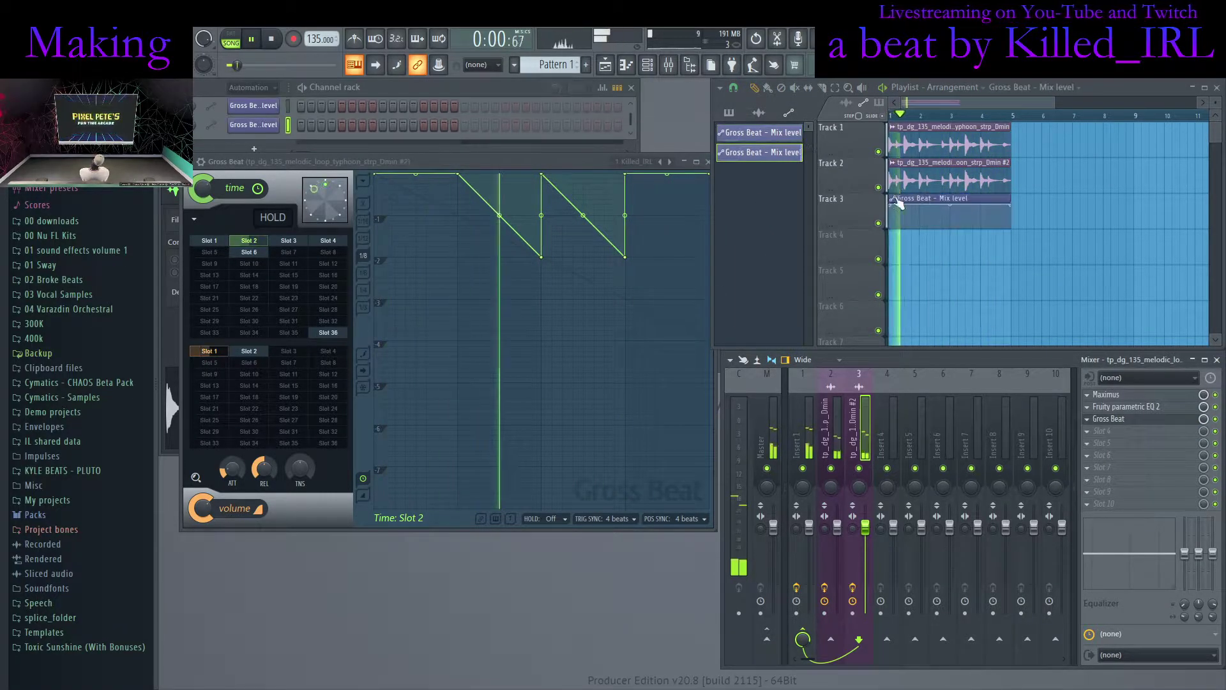
Shape the track 3 mix level automation into a square wave, low in bars 1 and 3 and high in bars 2 and 4
left_click_drag(891, 205, 890, 228)
right_click(919, 226)
right_click(922, 207)
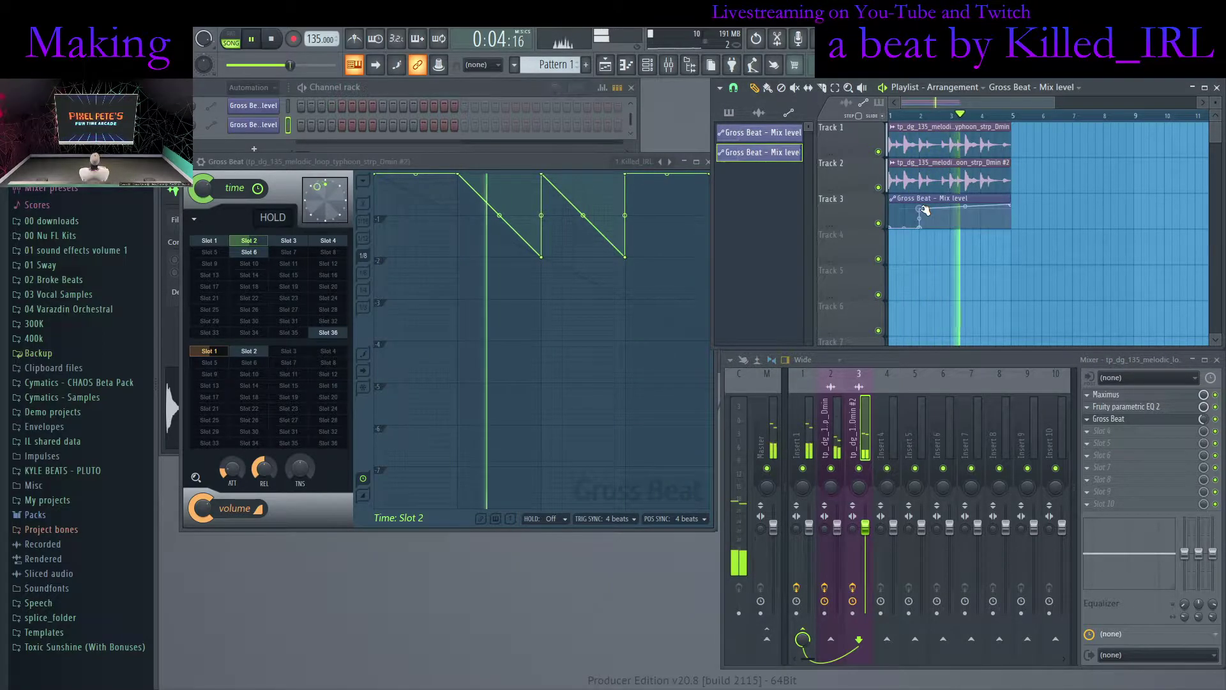
right_click(950, 226)
right_click(982, 227)
right_click(982, 206)
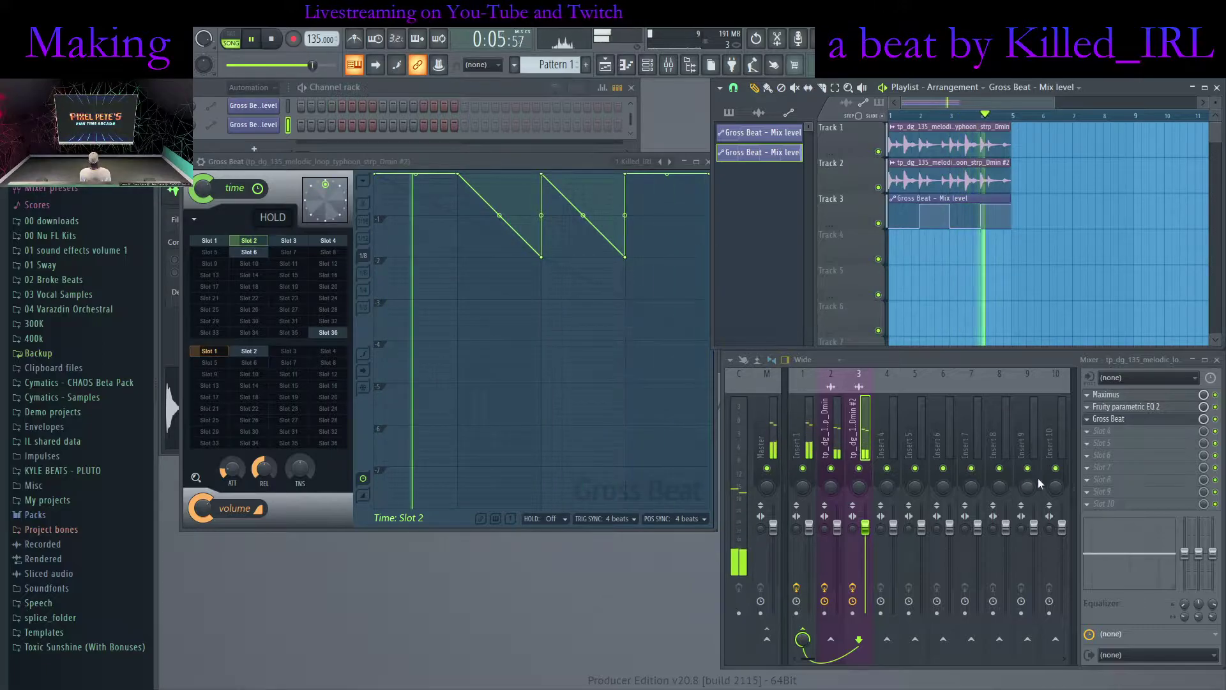
Add a second Gross Beat in slot 4 of the loop copy's mixer track, auditioning time Slots 3 and 4 before choosing Slot 6
left_click(908, 622)
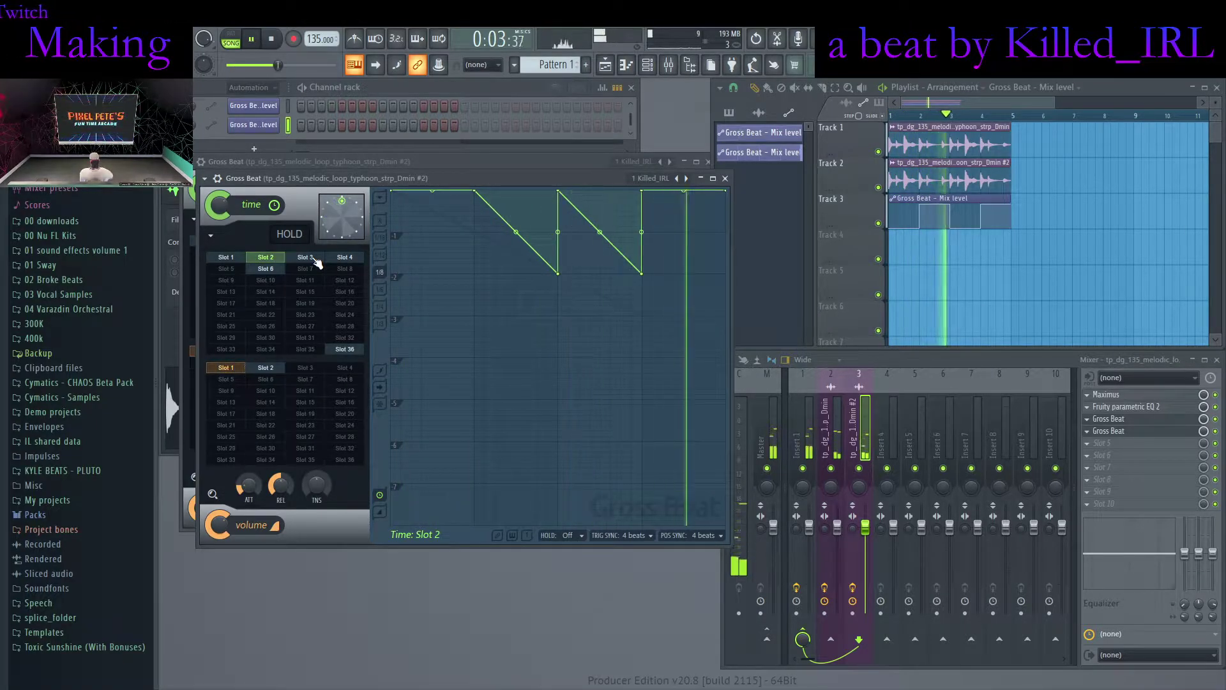
left_click(312, 257)
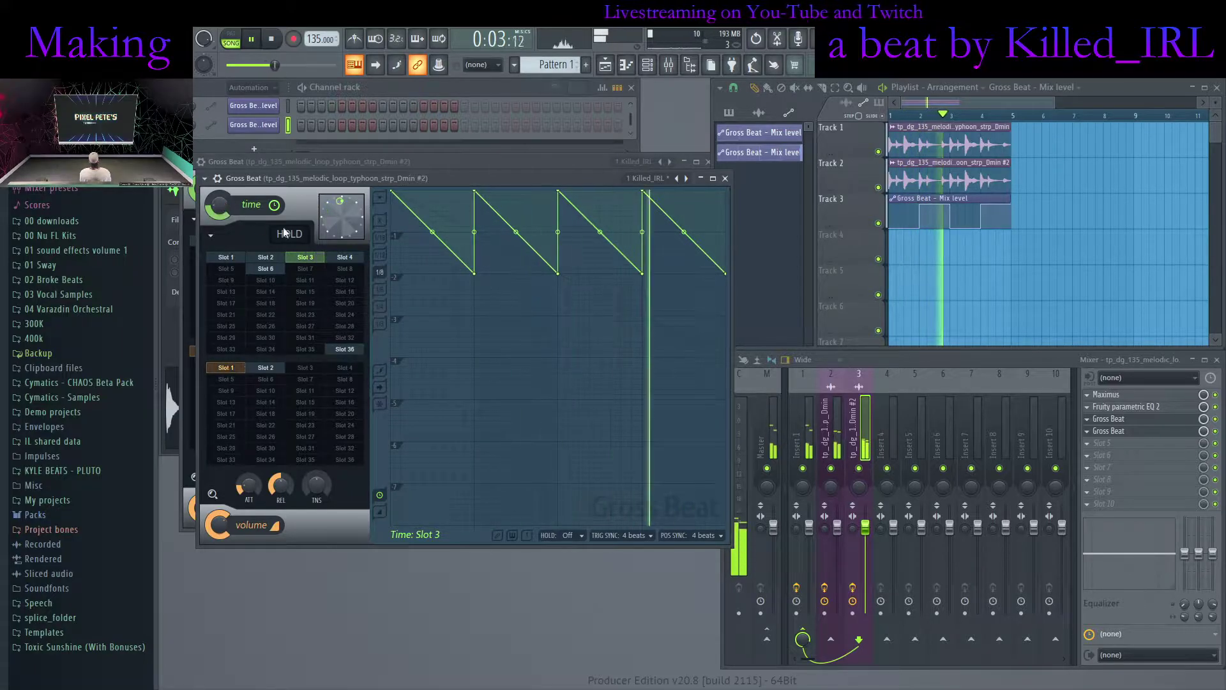
left_click(354, 259)
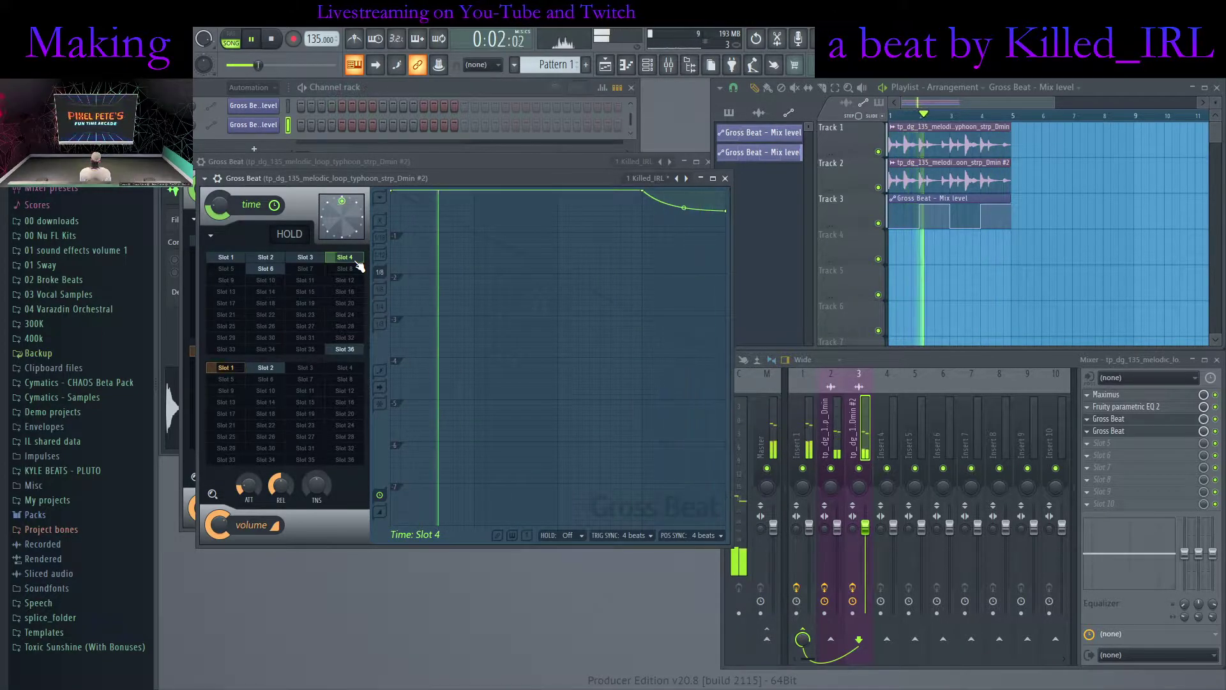
left_click_drag(220, 205, 220, 249)
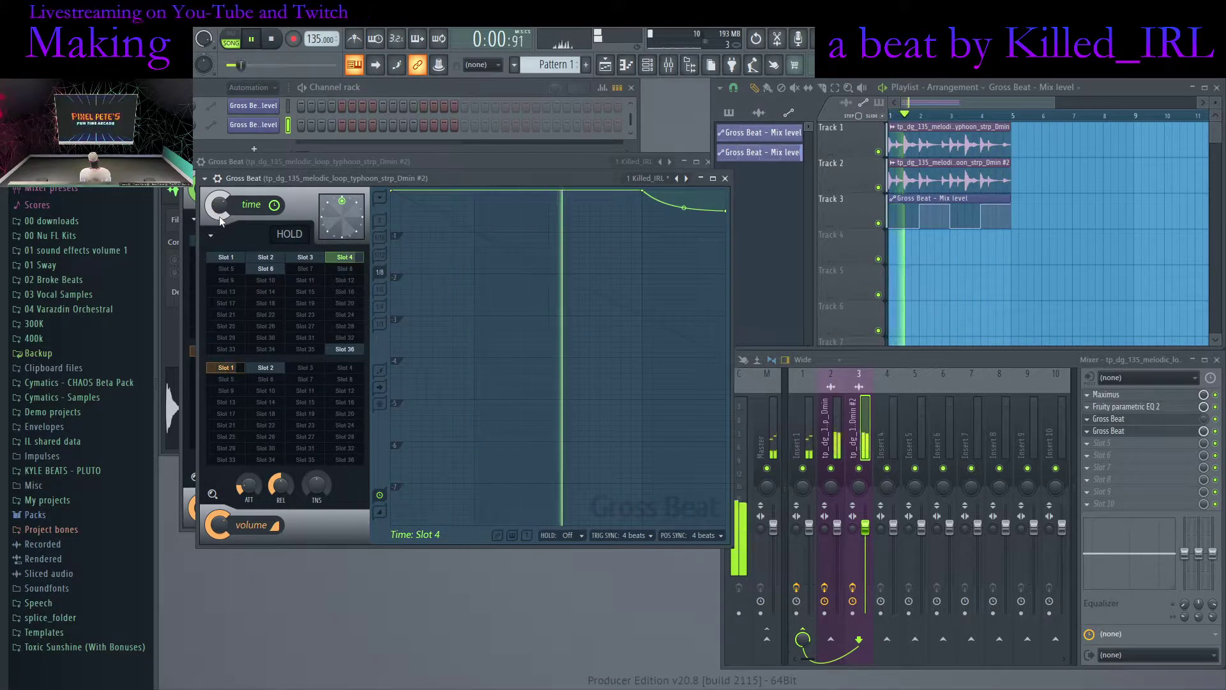
left_click(266, 268)
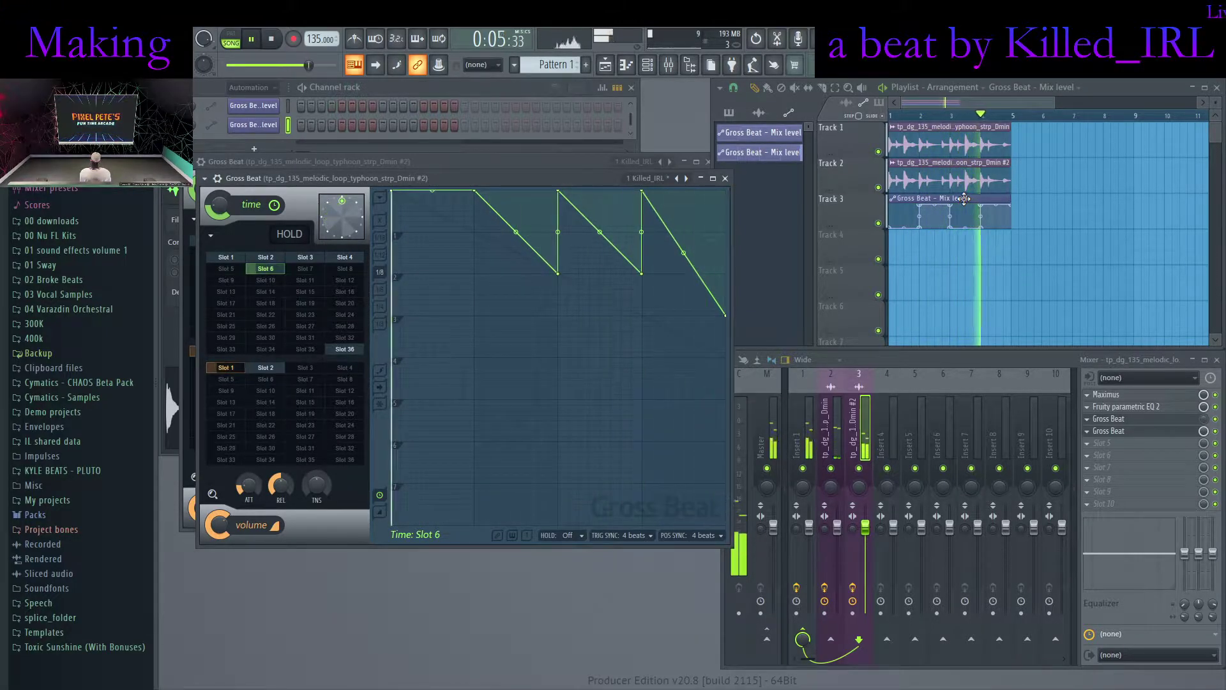
Replace the track 3 clip with mix level automation for the second Gross Beat, alternating low and high each bar, and close the open plugin windows
right_click(964, 199)
left_click(1204, 431)
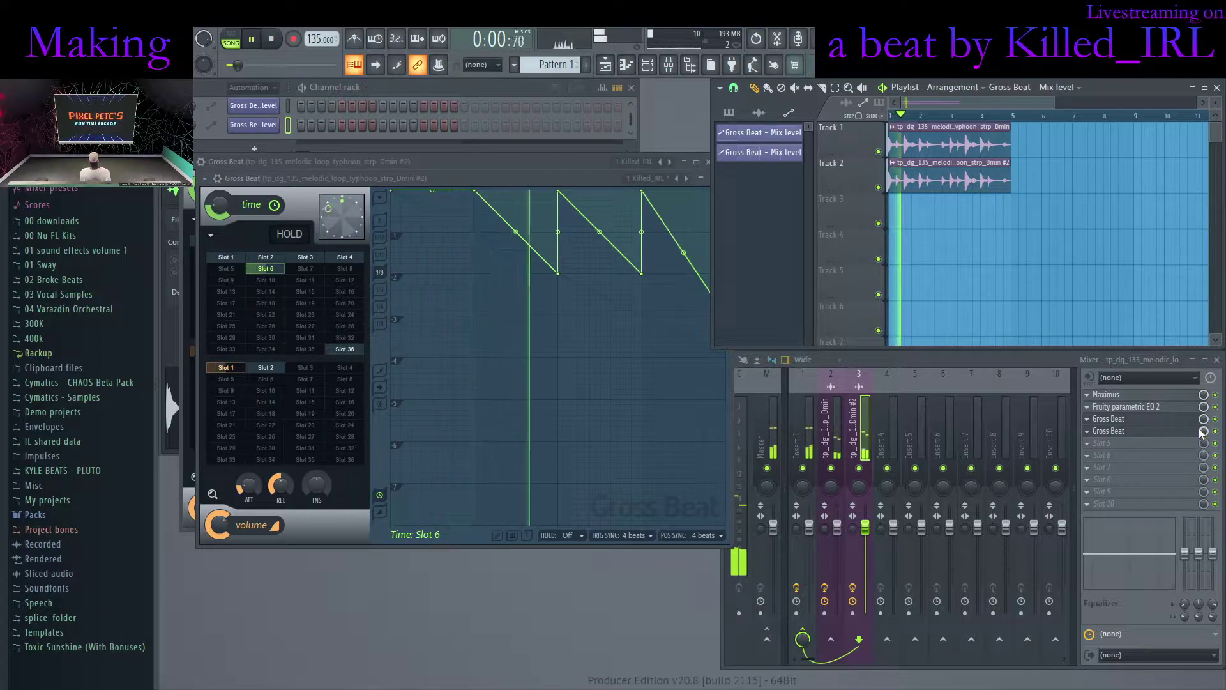
left_click(1187, 530)
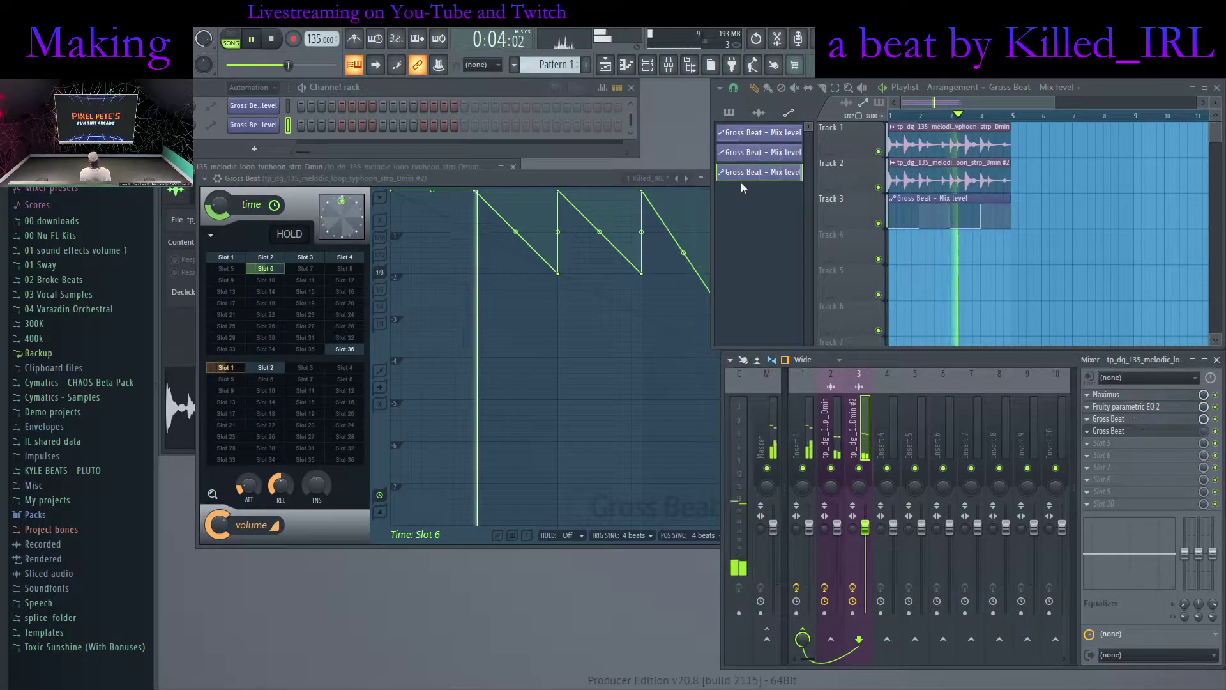
left_click(610, 177)
left_click(725, 178)
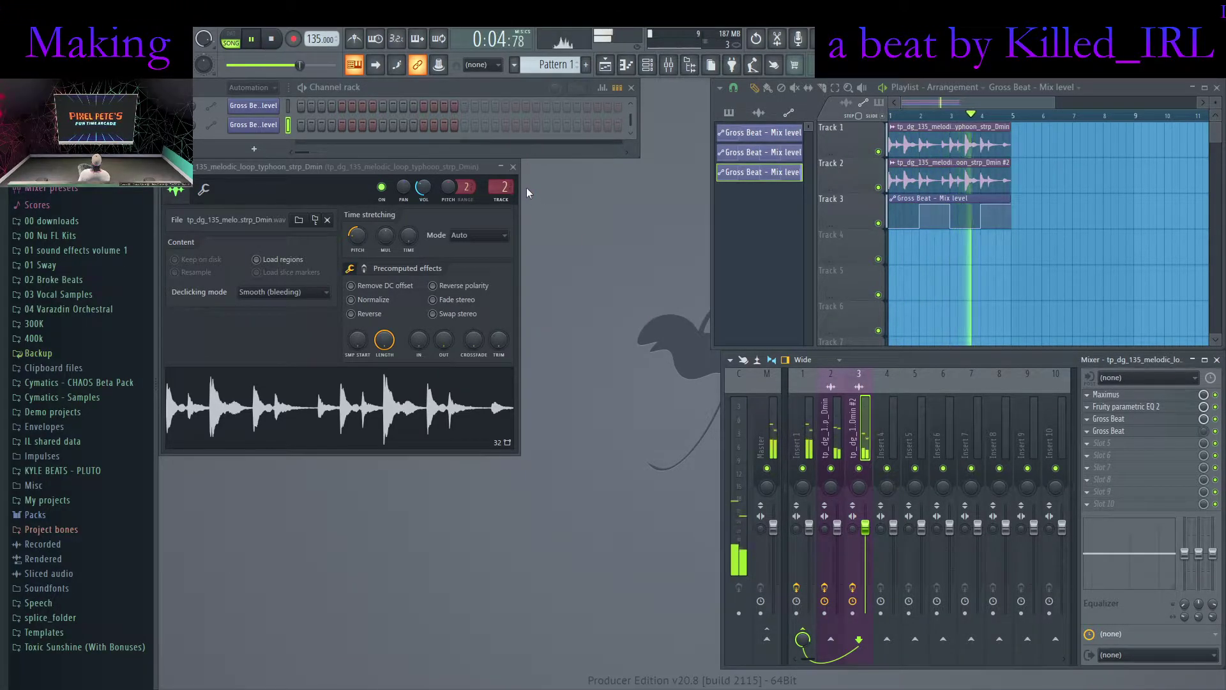
left_click(514, 168)
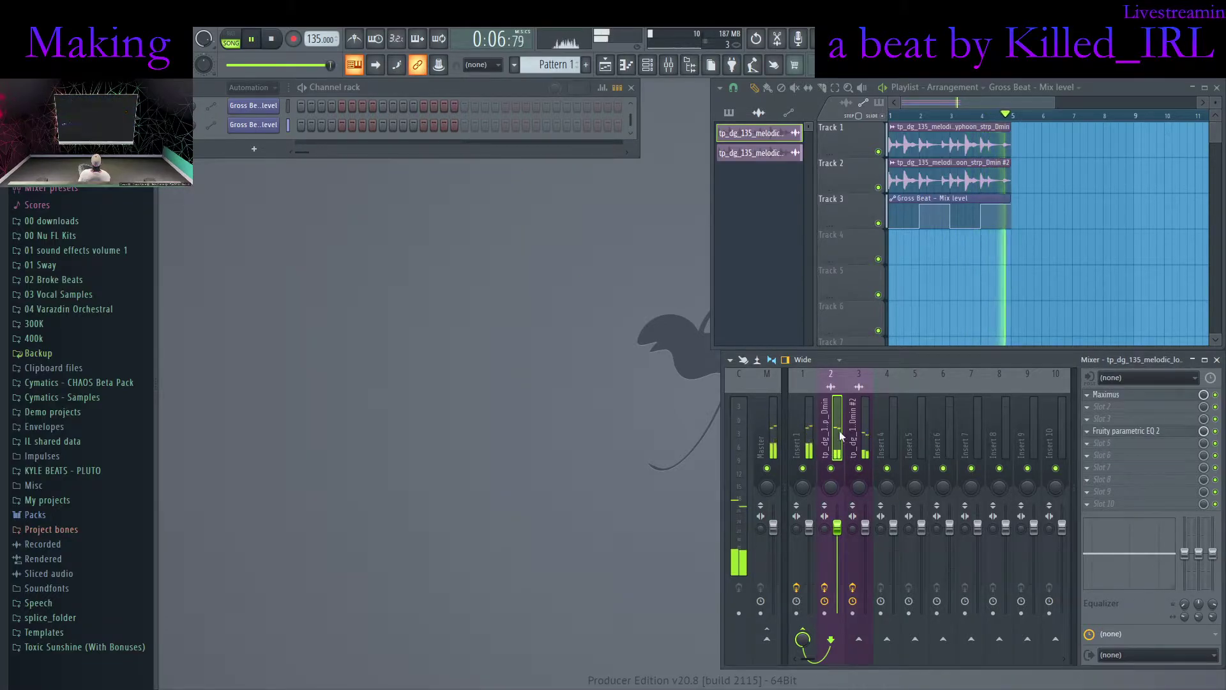
Try Gross Beat in slot 5 of Insert 1 with time Slots 2, 4 and 1, and undo the addition
left_click(813, 437)
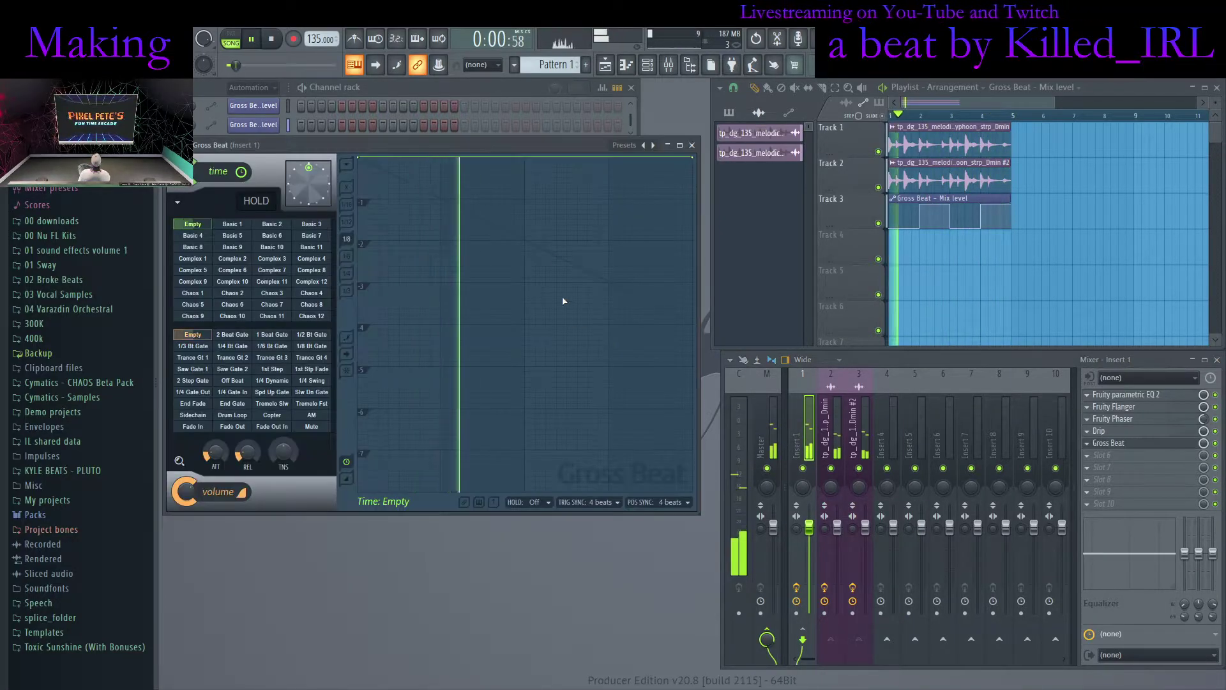
left_click(652, 145)
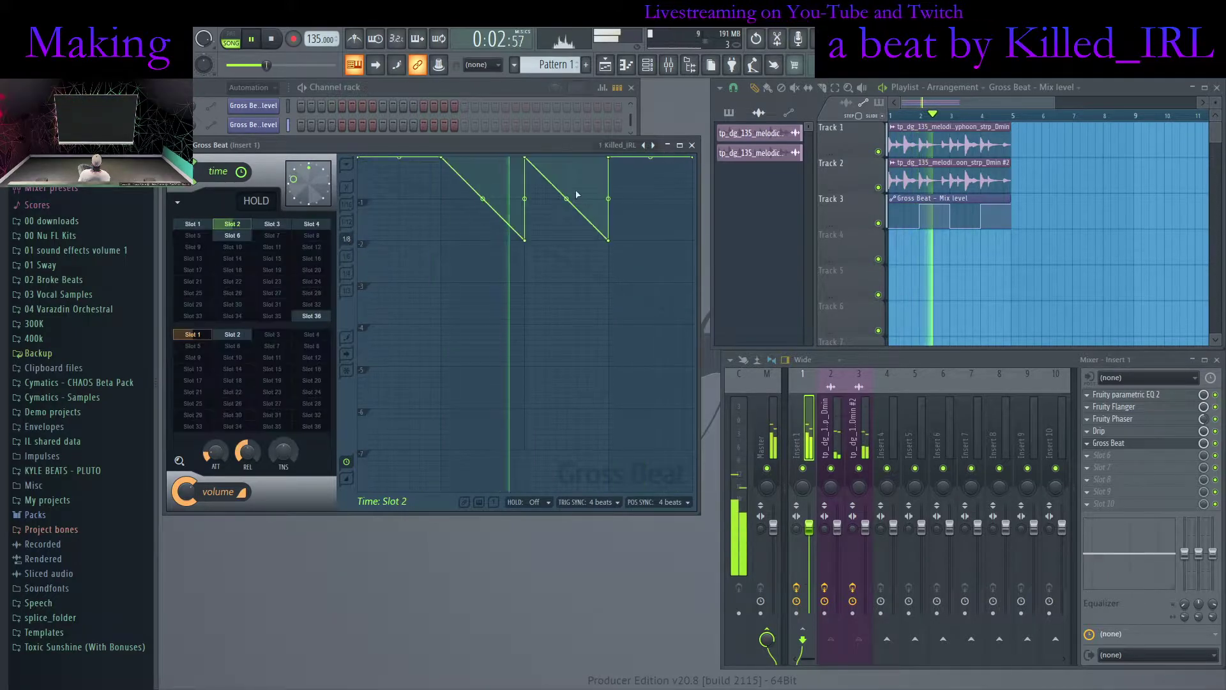
left_click(313, 223)
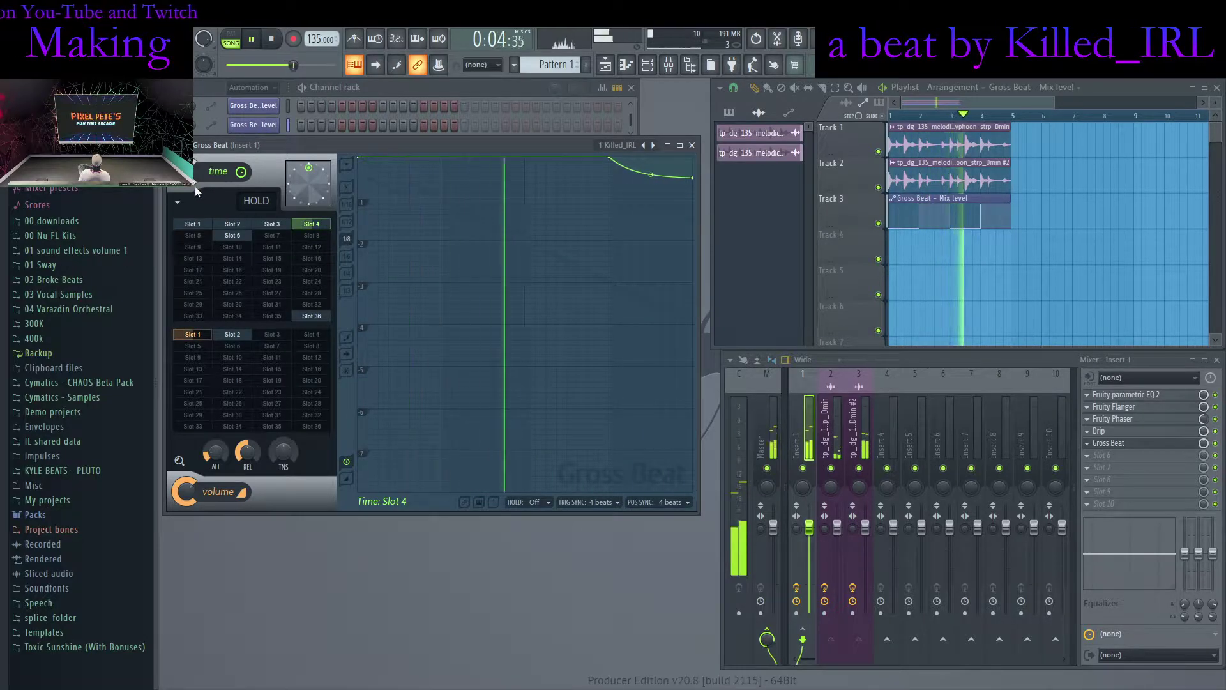
left_click(203, 227)
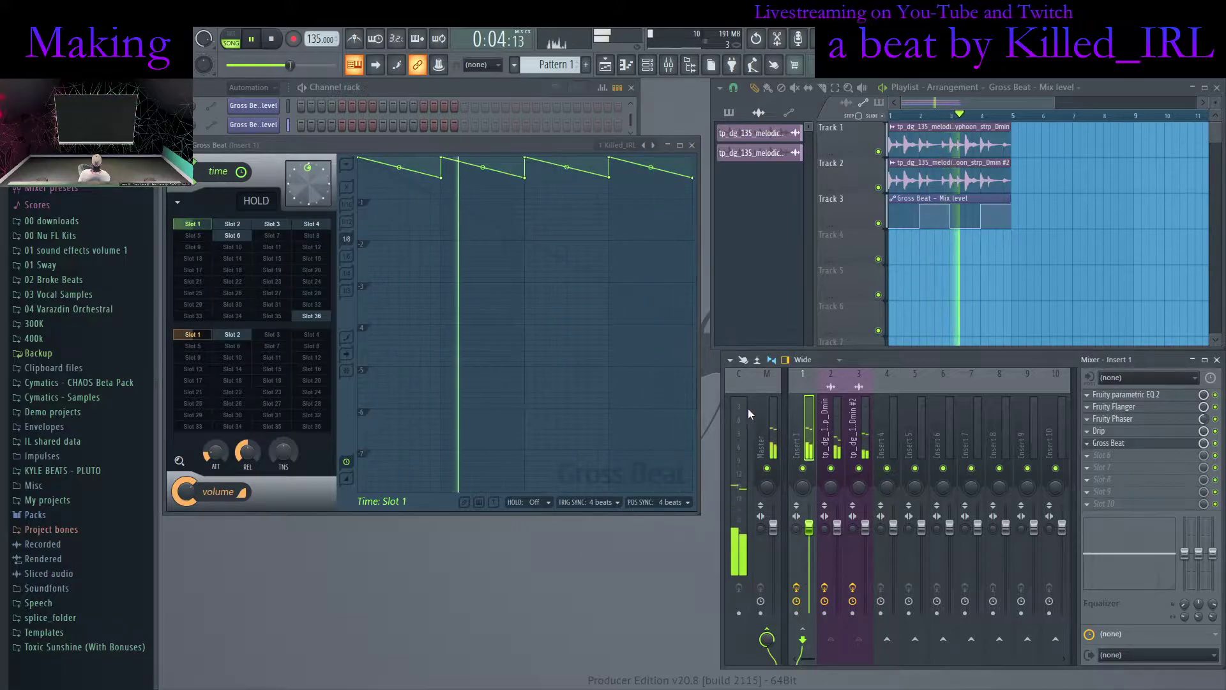
key("ctrl+z")
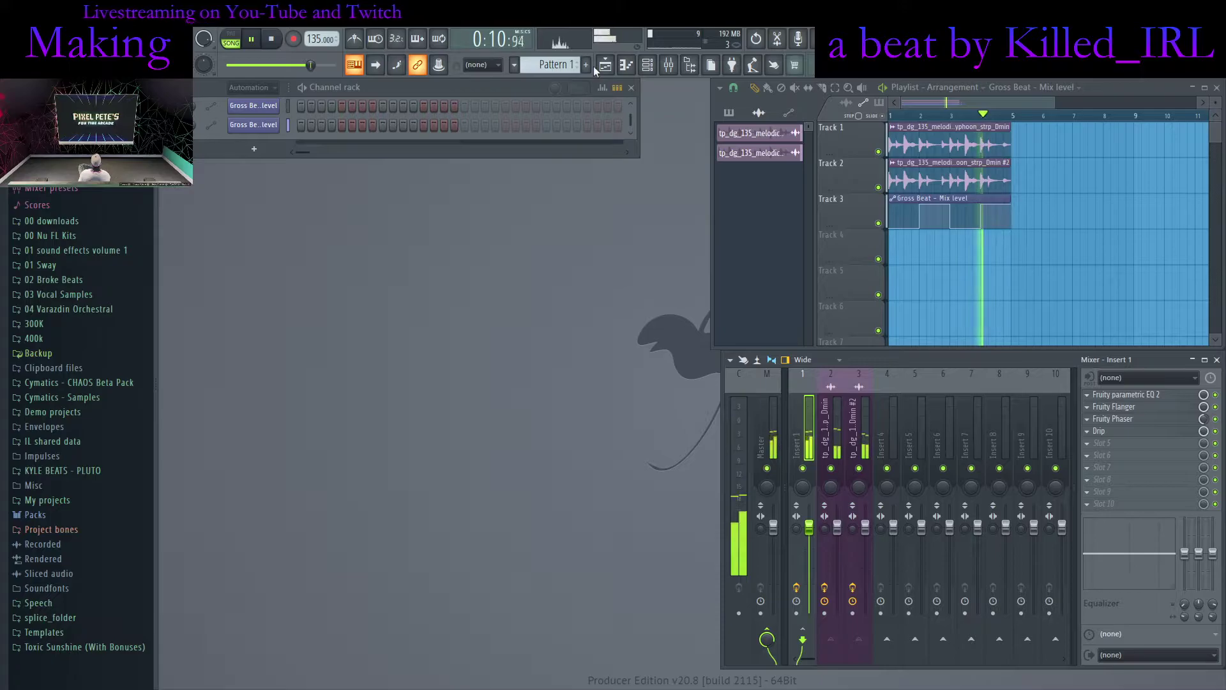
Place Pattern 1 on track 4 at bars 1 and 3
left_click(563, 61)
left_click(897, 252)
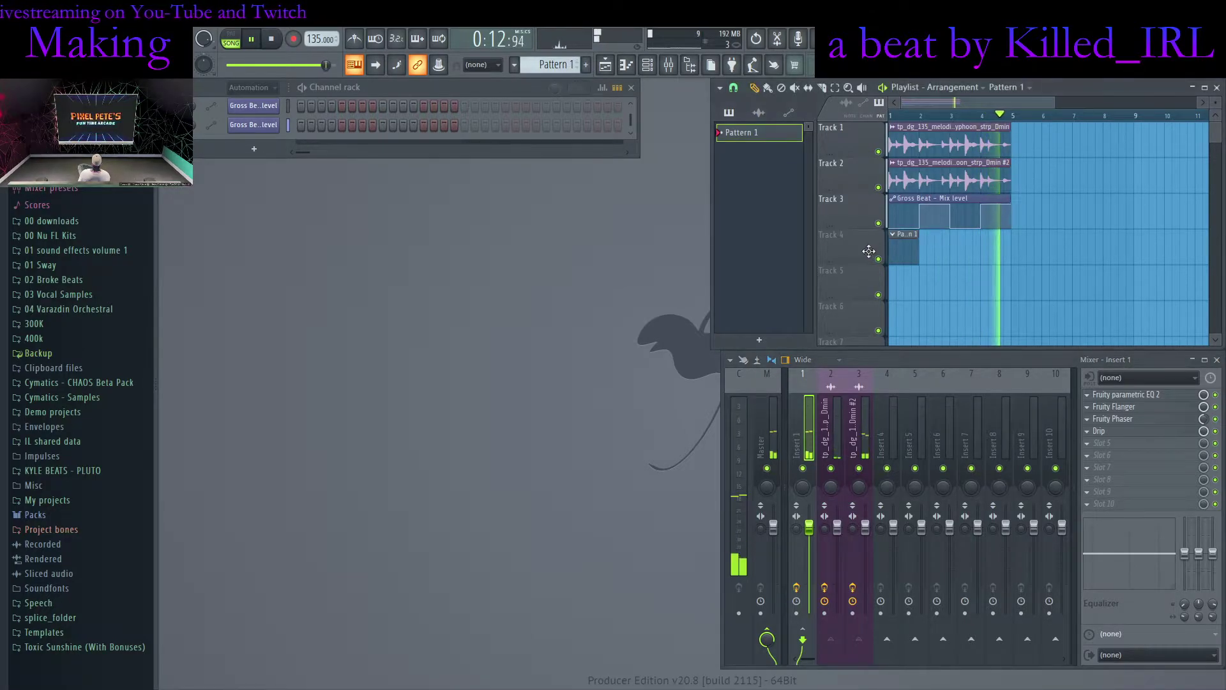
left_click(953, 254)
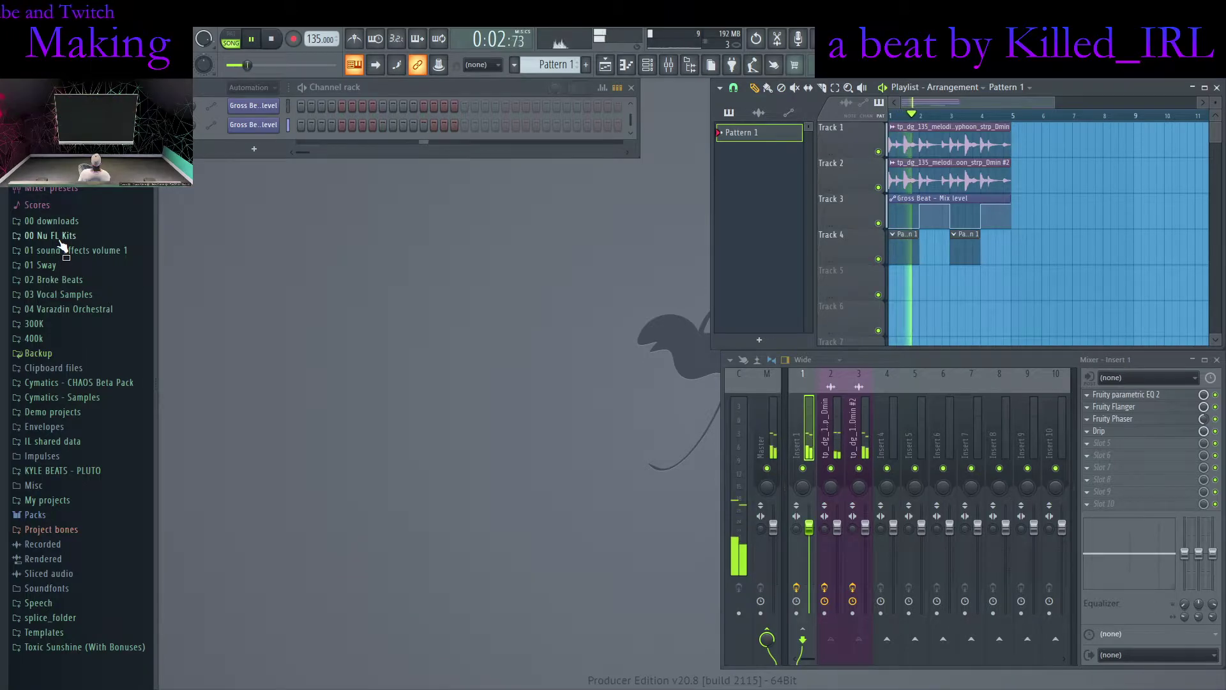
Enlarge the channel rack and show all channels instead of only the automation ones
left_click_drag(362, 79, 361, 26)
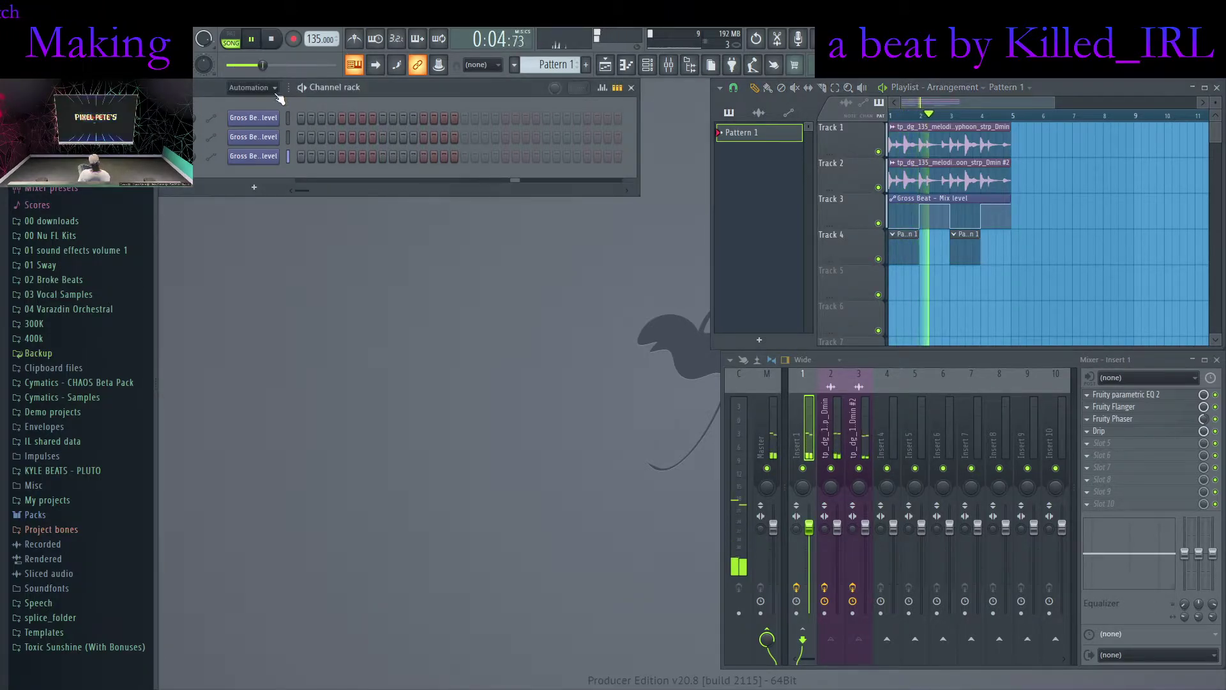
left_click(270, 89)
left_click(261, 106)
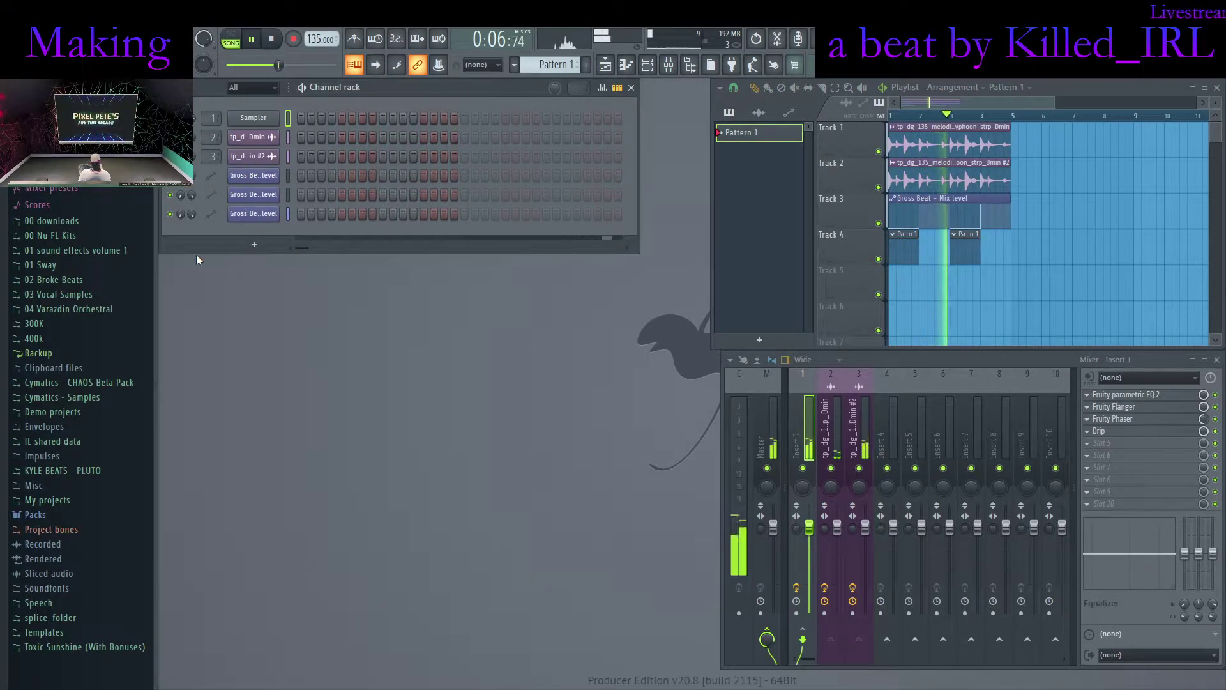
Audition kicks from the 09 Trap God kit in 00 Nu FL Kits and add Kick (27) as a new channel
left_click(87, 240)
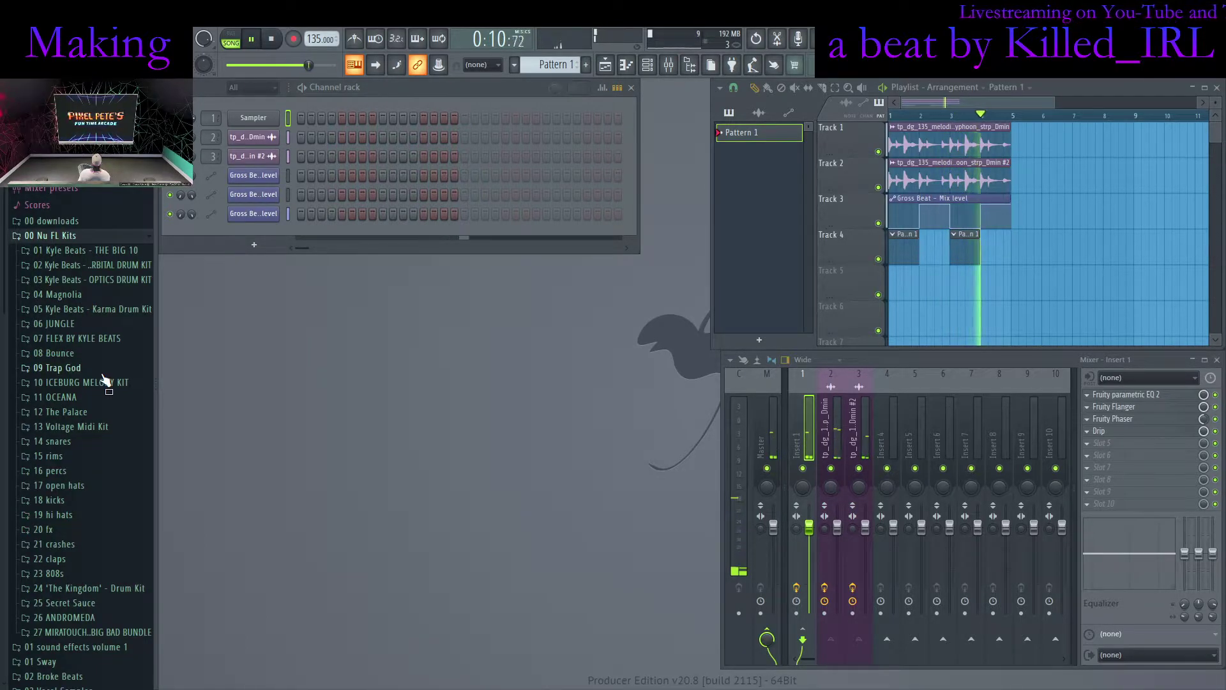
left_click(64, 368)
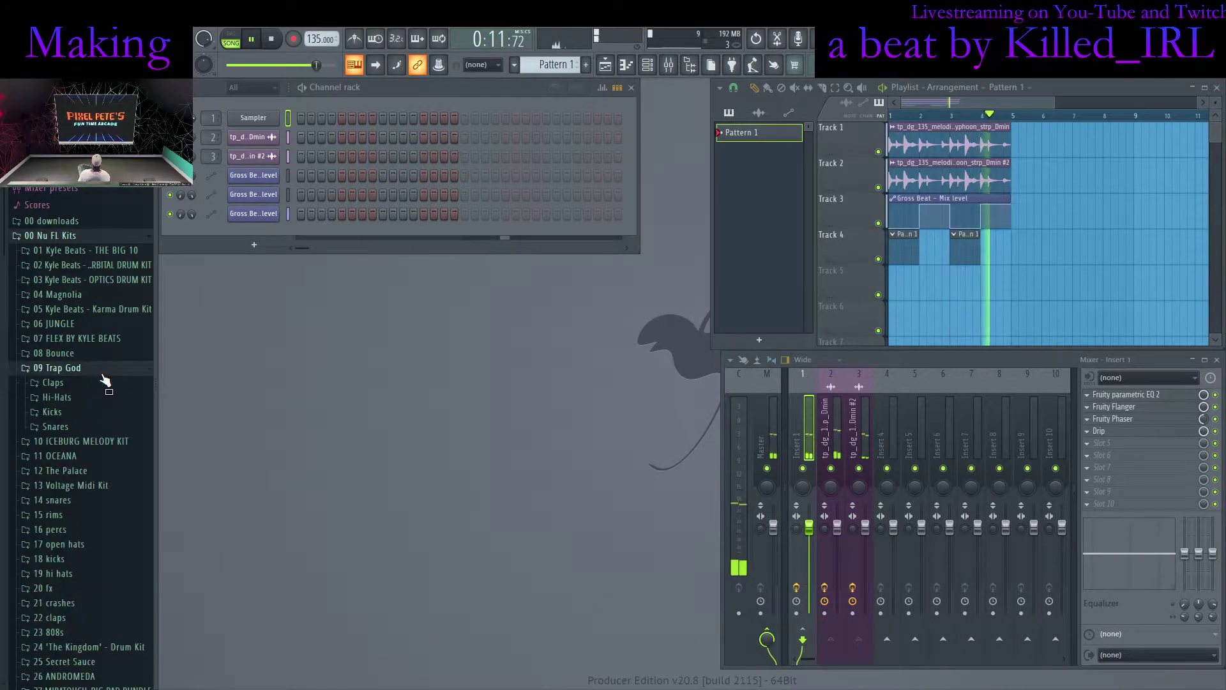
left_click(87, 412)
scroll(89, 438, "down", 2)
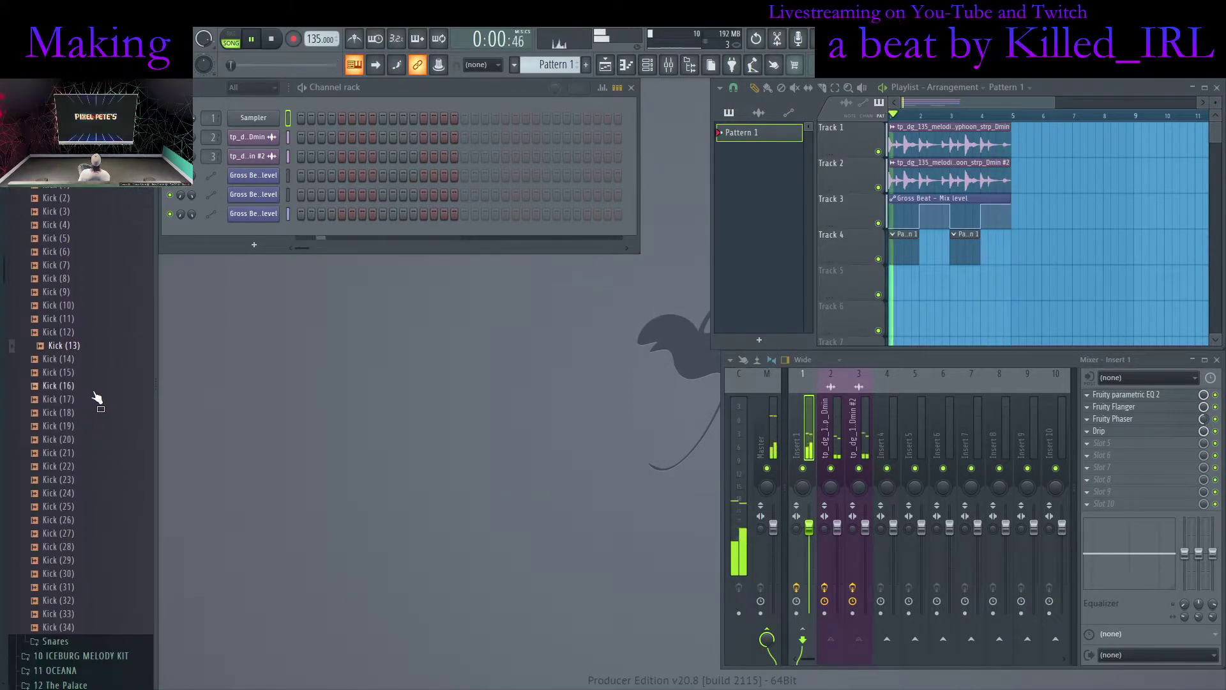
left_click(90, 358)
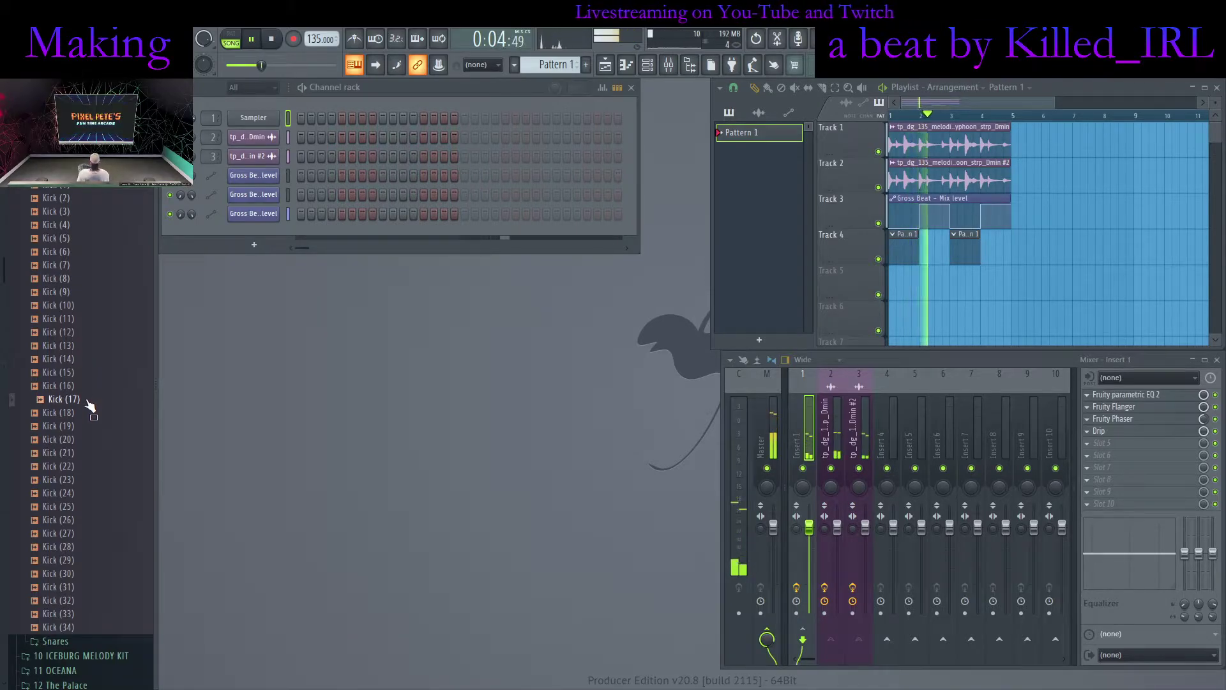
left_click(86, 413)
scroll(82, 373, "down", 2)
left_click(86, 358)
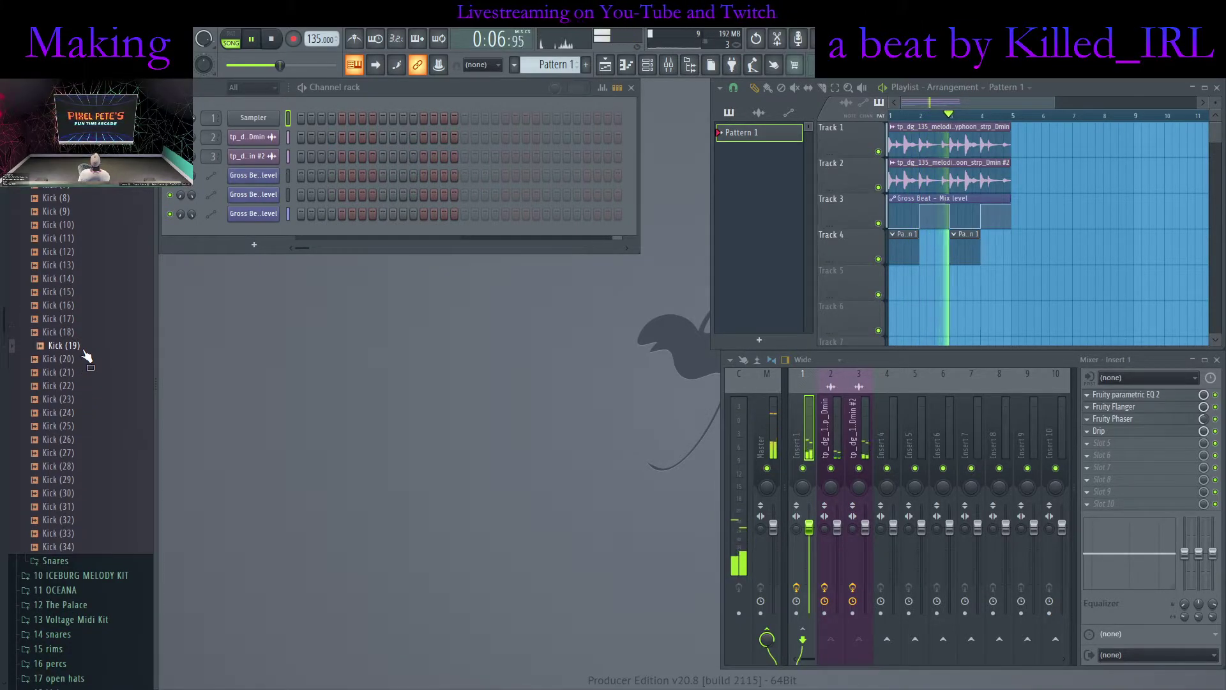
left_click(86, 412)
left_click(85, 426)
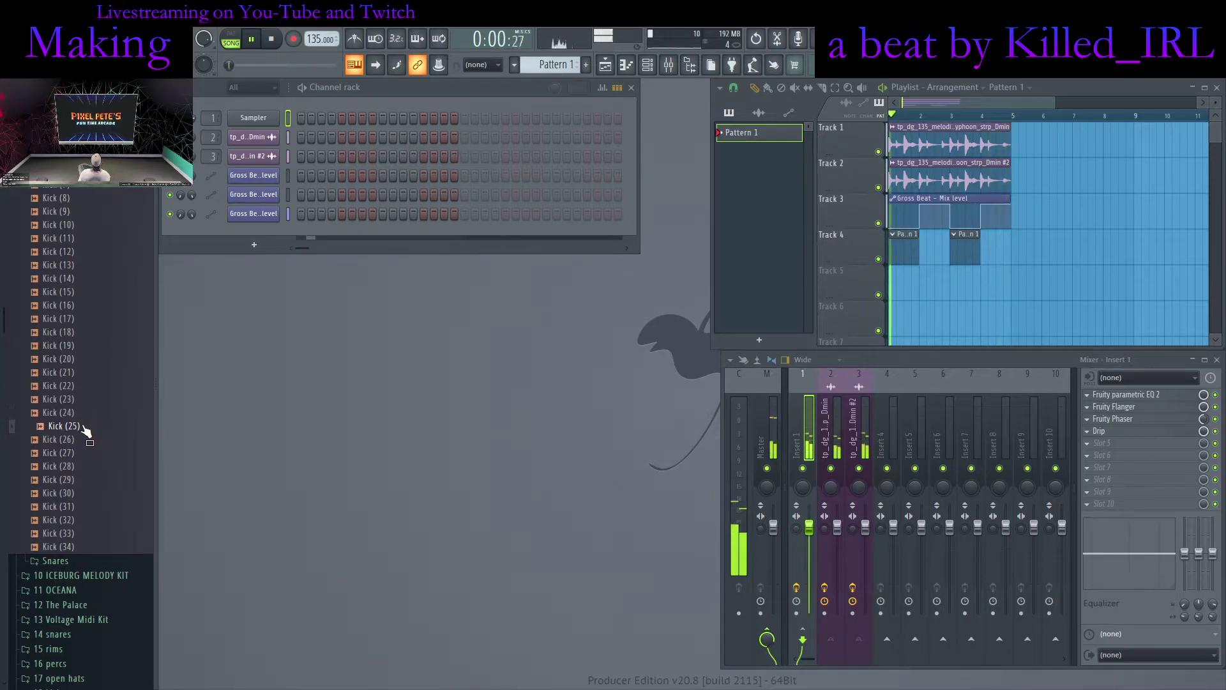
left_click(85, 454)
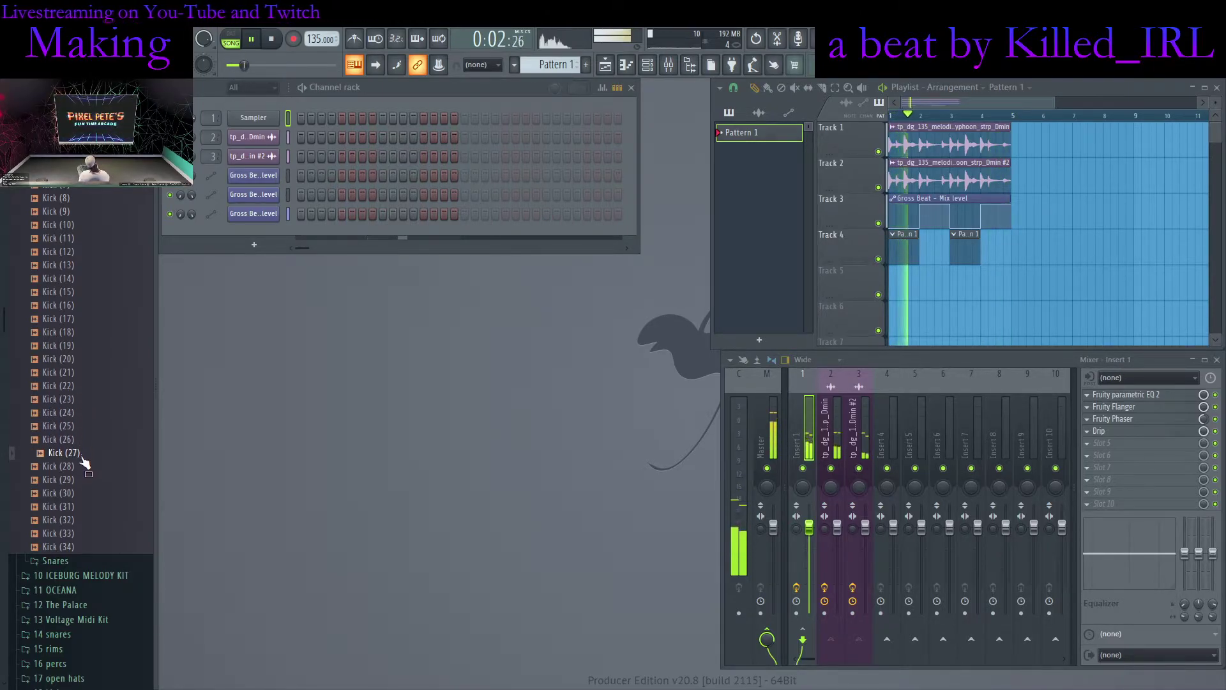
left_click_drag(228, 285, 252, 233)
Program the kick in Pattern 1 on steps 1, 9, 17 and 25
left_click(300, 233)
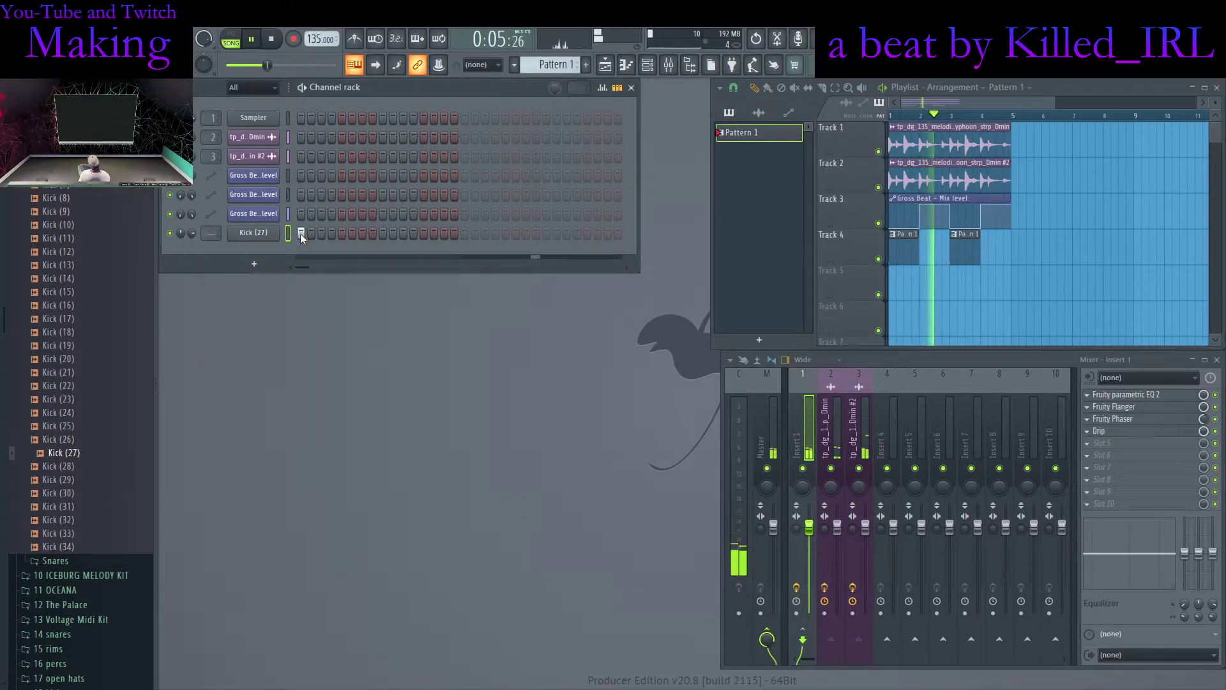
left_click(464, 232)
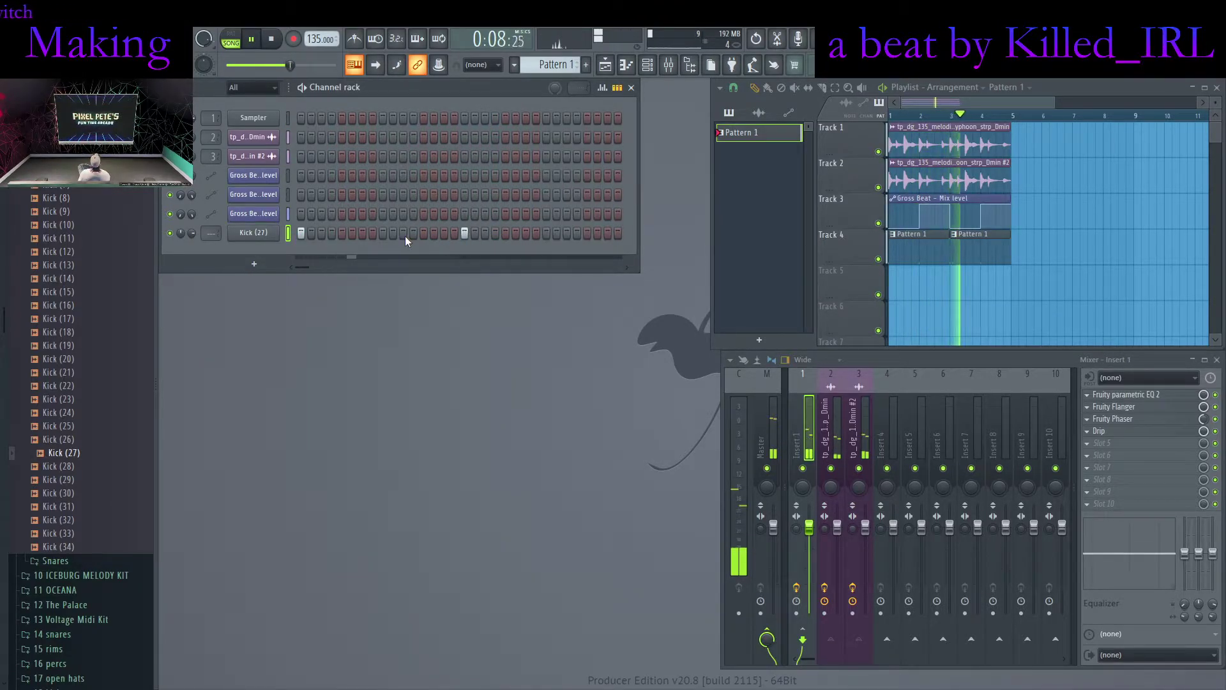
left_click(383, 232)
left_click(546, 232)
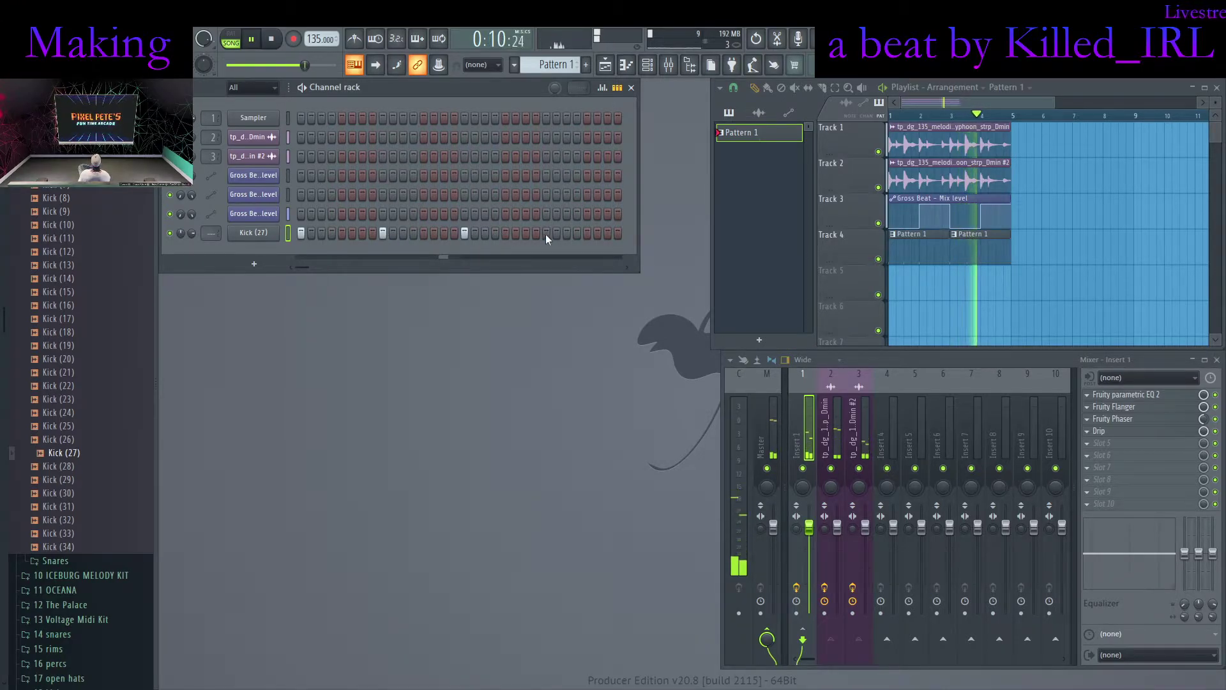
Add Snare (2) from the 09 Trap God kit as a new channel and program it on steps 5, 13, 21 and 29
scroll(81, 307, "up", 6)
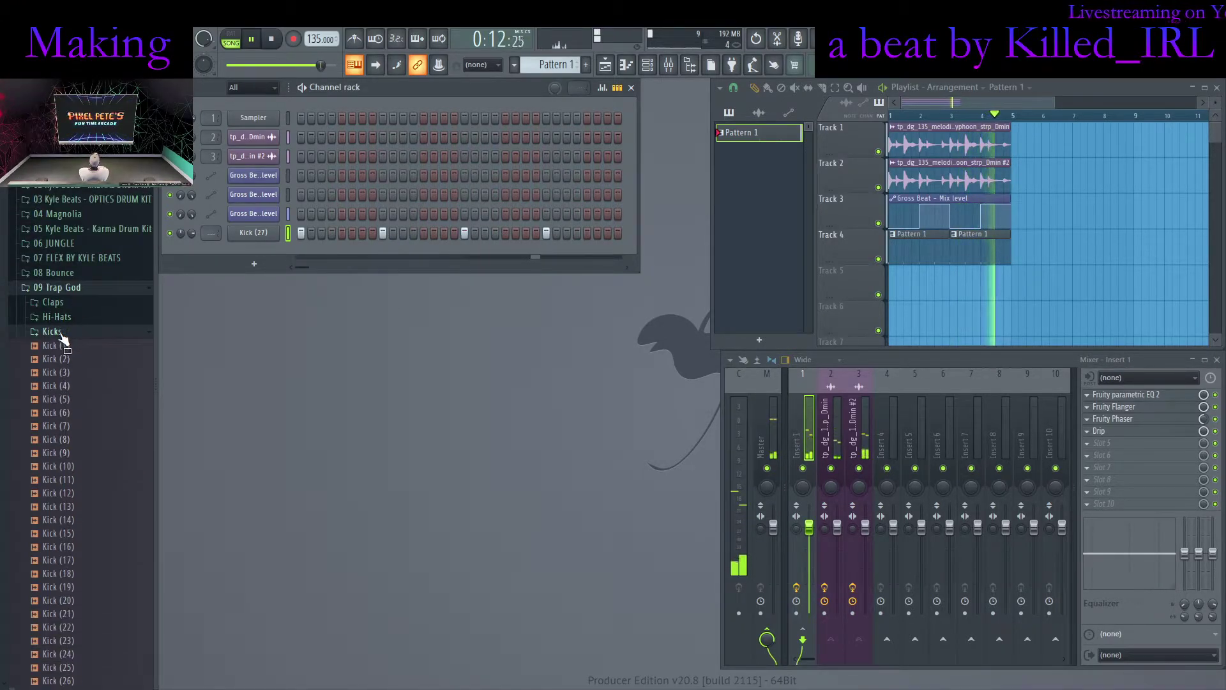
left_click(62, 332)
left_click(96, 346)
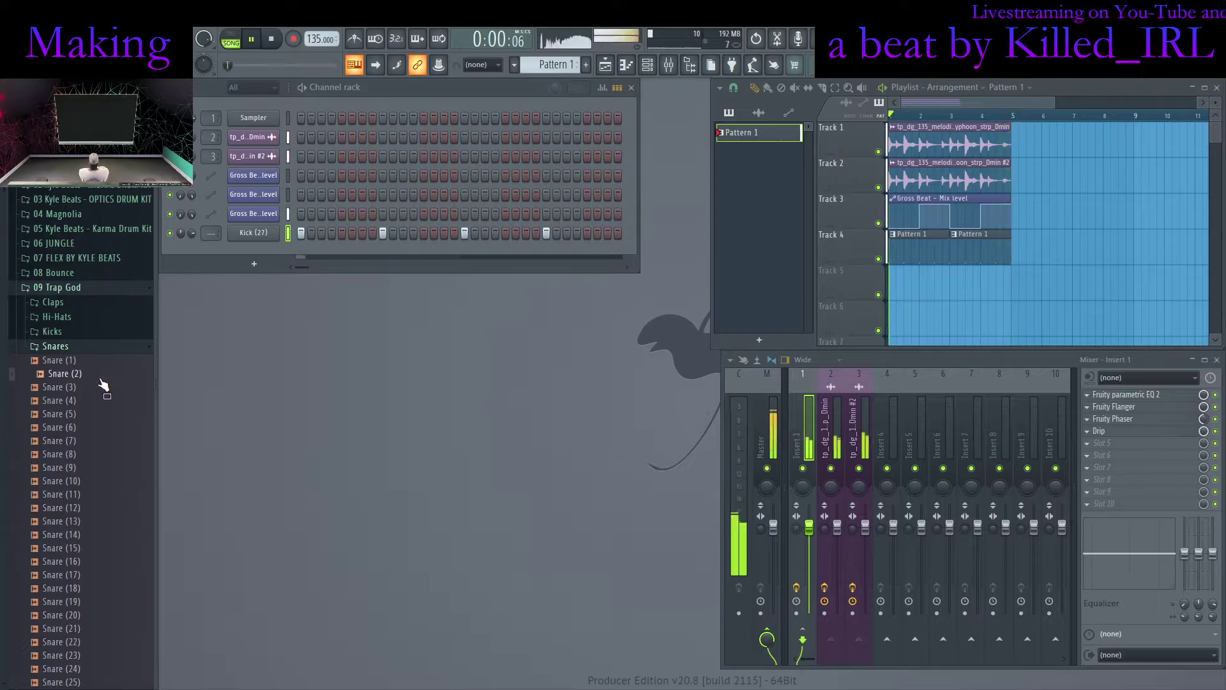
left_click_drag(103, 385, 252, 245)
left_click(342, 252)
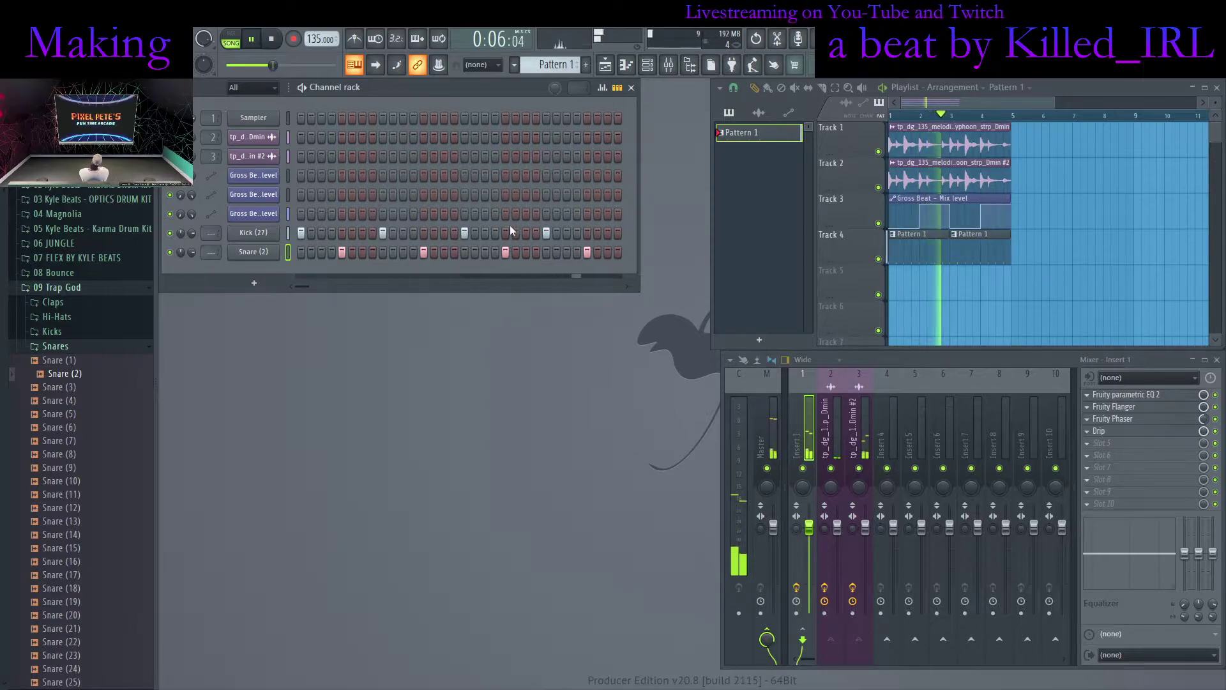
Add a hi-hat channel from the 09 Trap God kit, fill all 32 steps, and swap its sample for Hi-Hat (15)
left_click(81, 346)
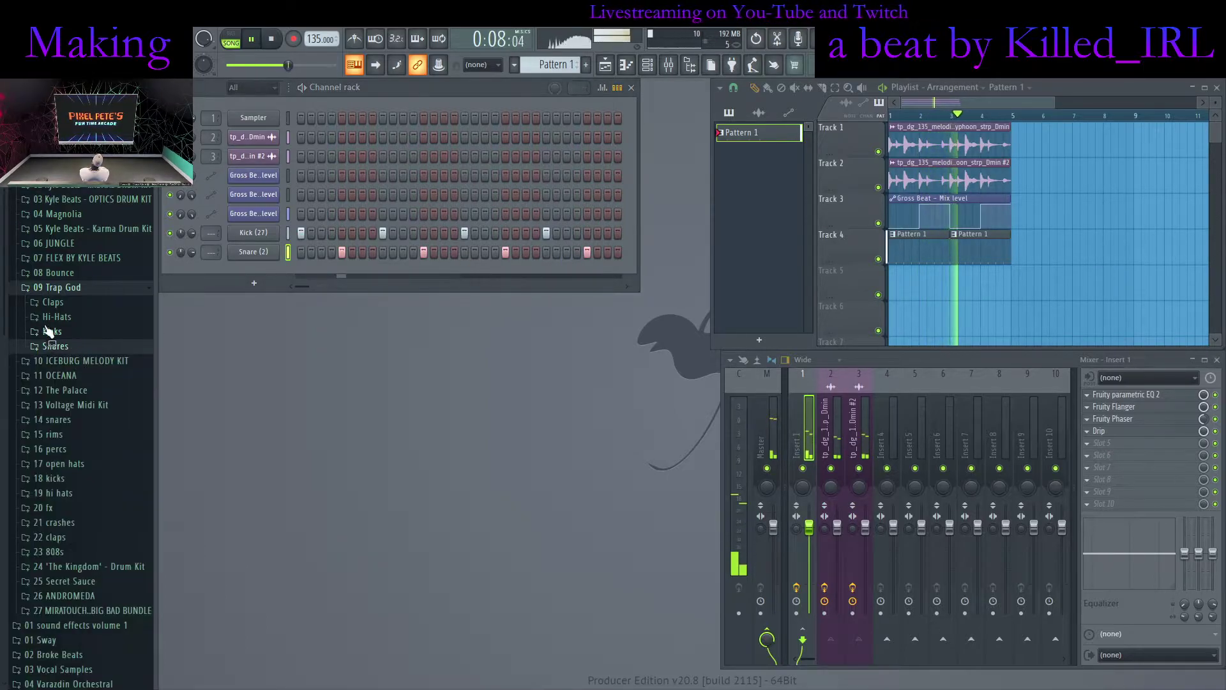
left_click(64, 317)
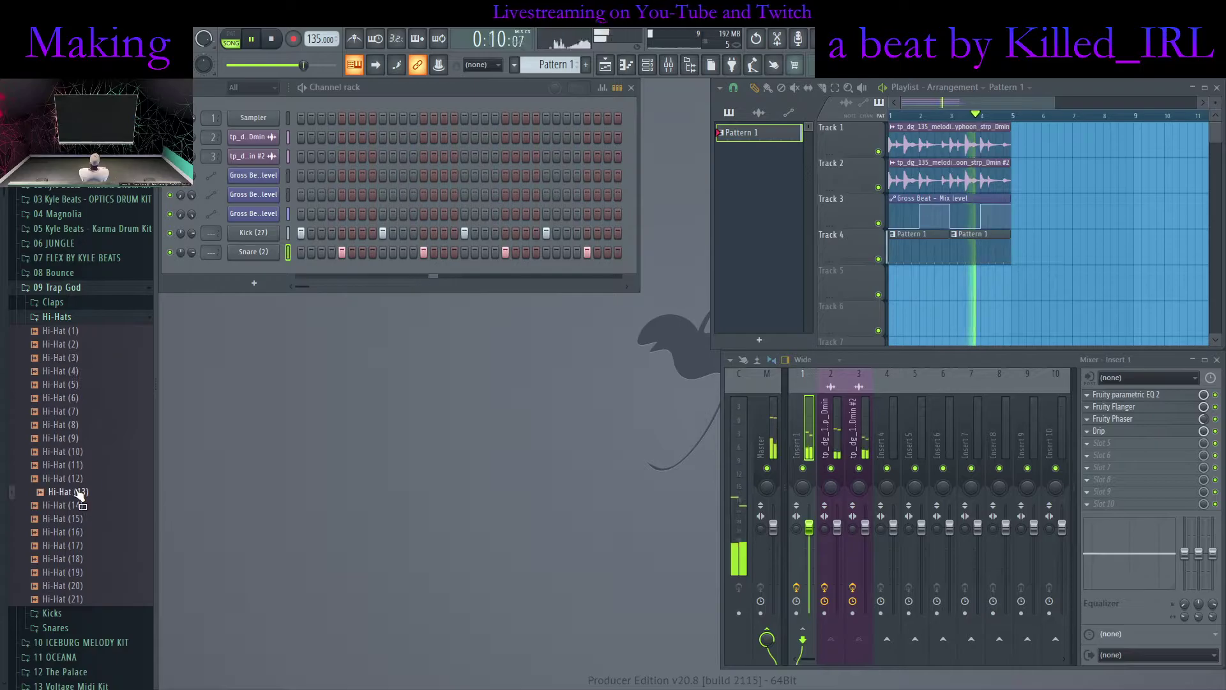
left_click_drag(280, 269, 282, 271)
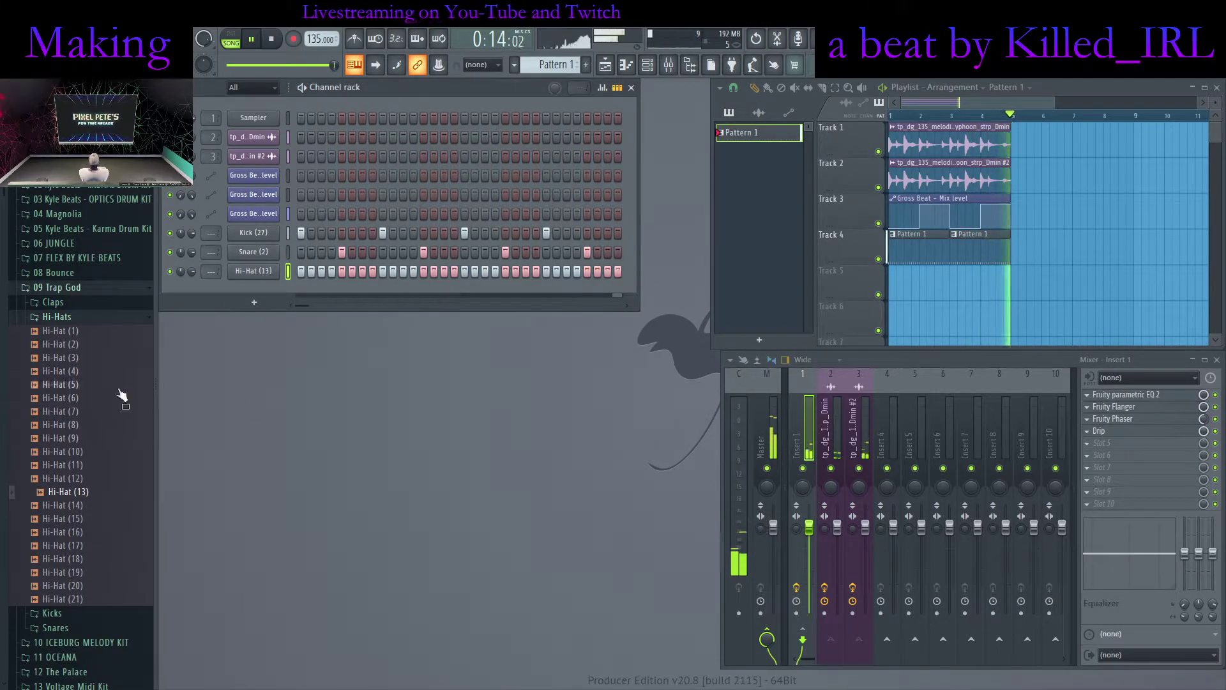
left_click(73, 518)
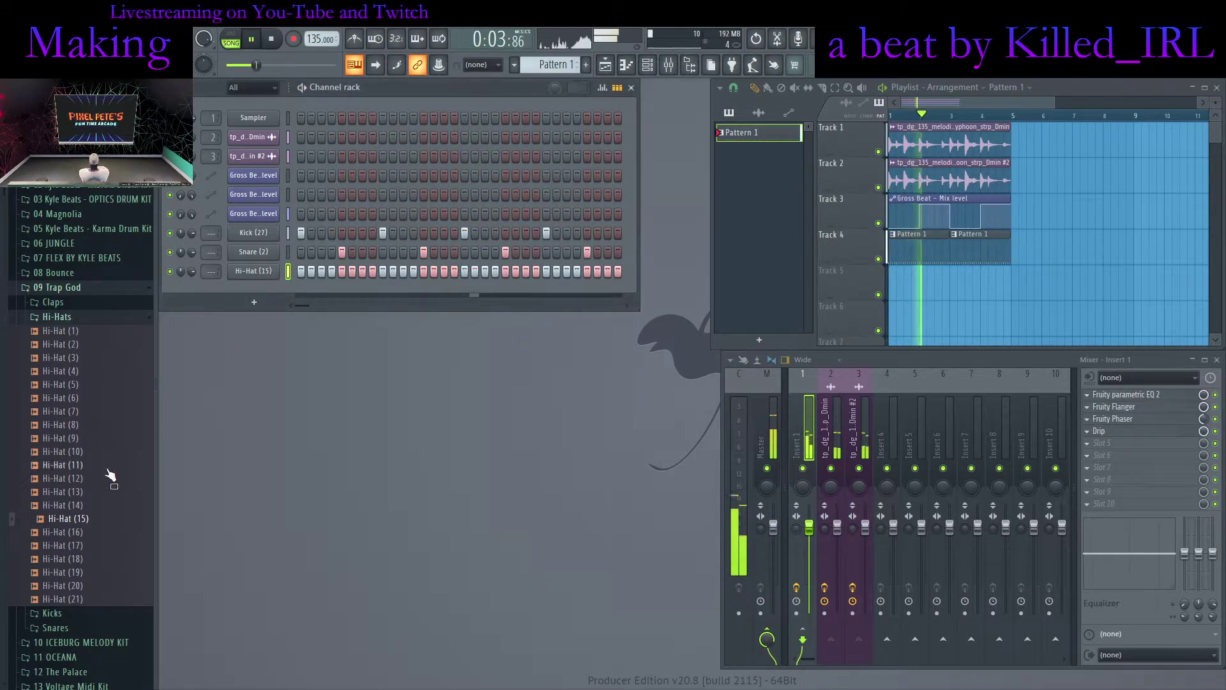
Try Hi-Hat (16) in the hi-hat channel, restore Hi-Hat (15), and add Hi-Hat (16) as a separate new channel
left_click(61, 534)
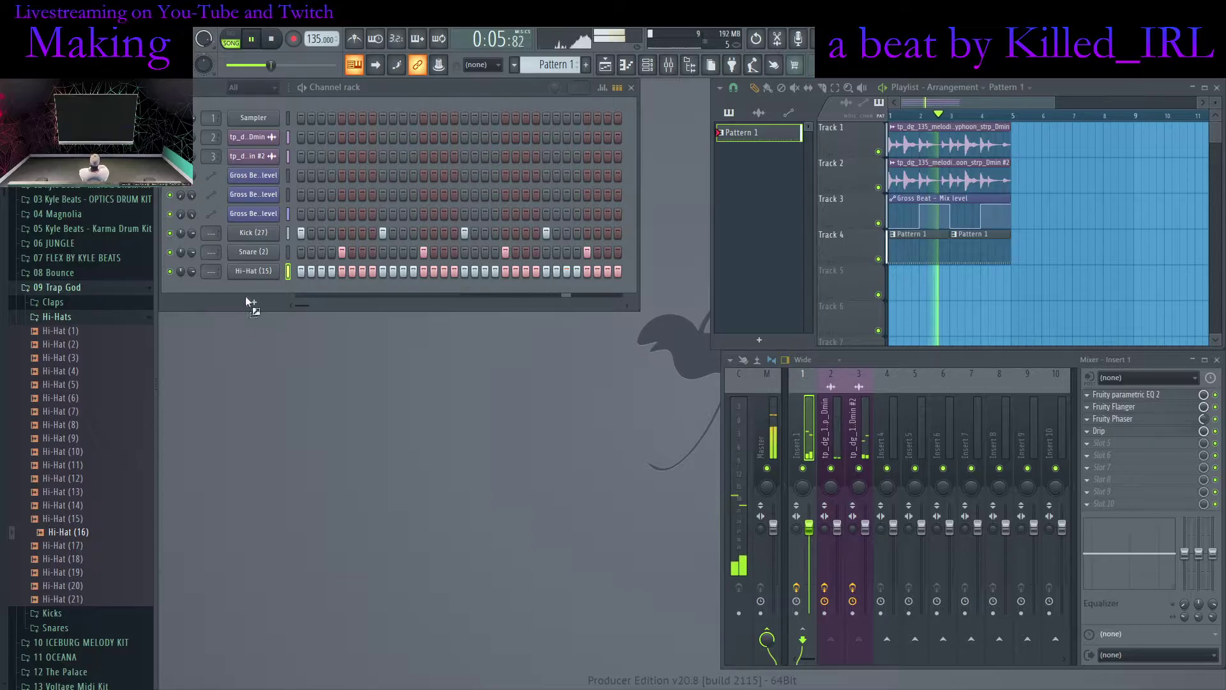
left_click_drag(85, 533, 177, 490)
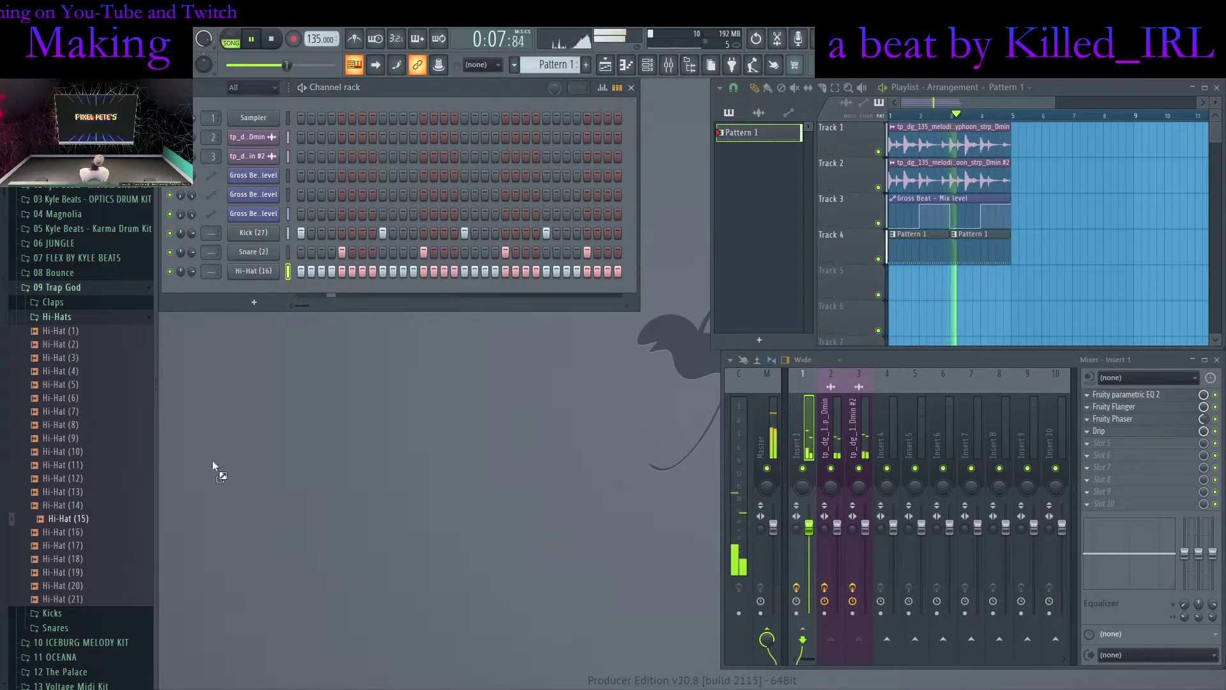
left_click_drag(256, 270, 267, 295)
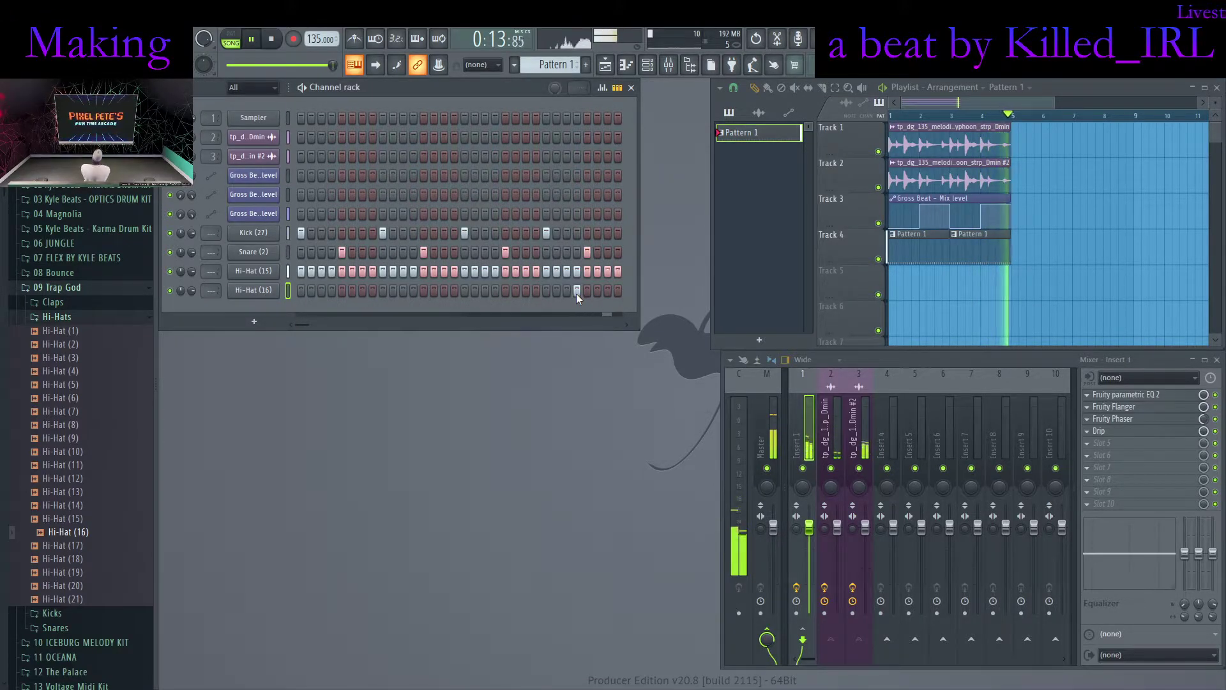
Enable the volume envelope on Hi-Hat (16), increase its delay, and fill all 32 steps of the channel
left_click(254, 290)
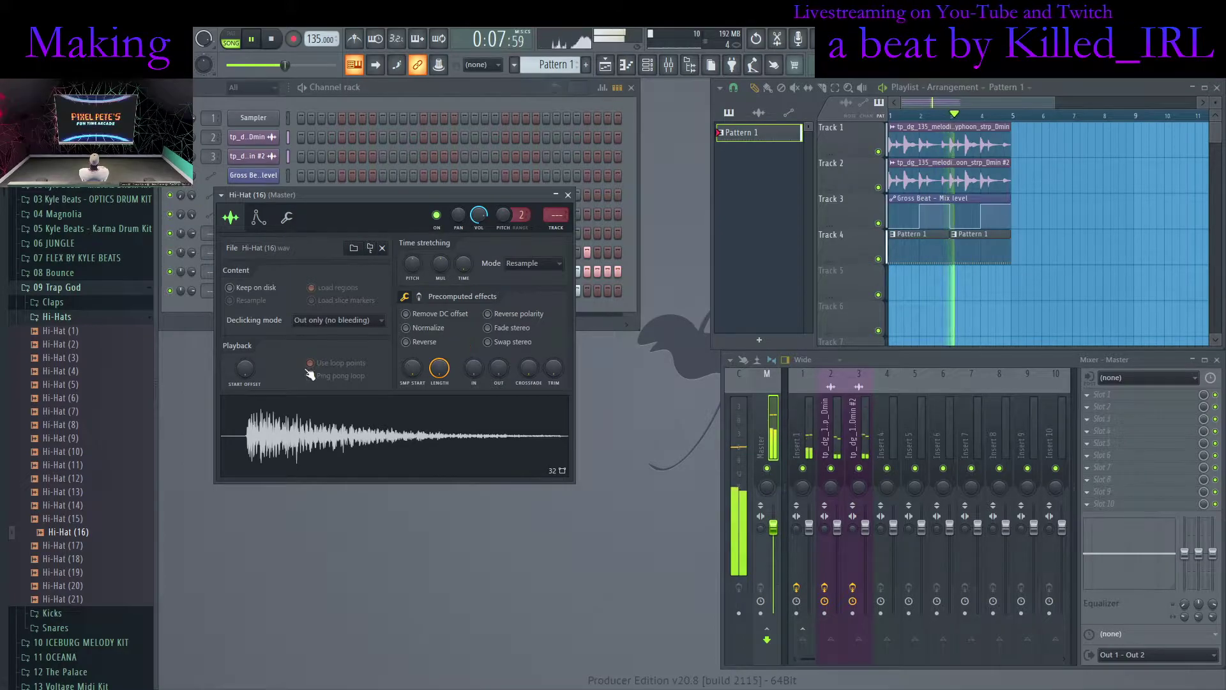
left_click_drag(244, 371, 244, 362)
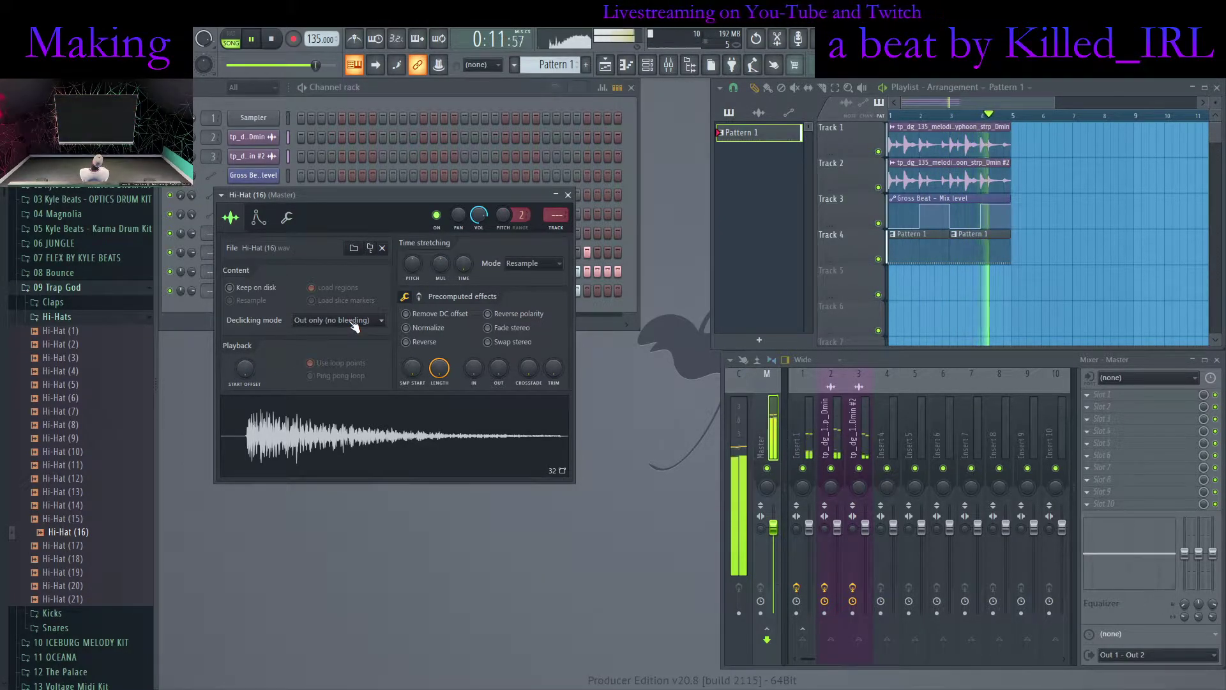
left_click(293, 225)
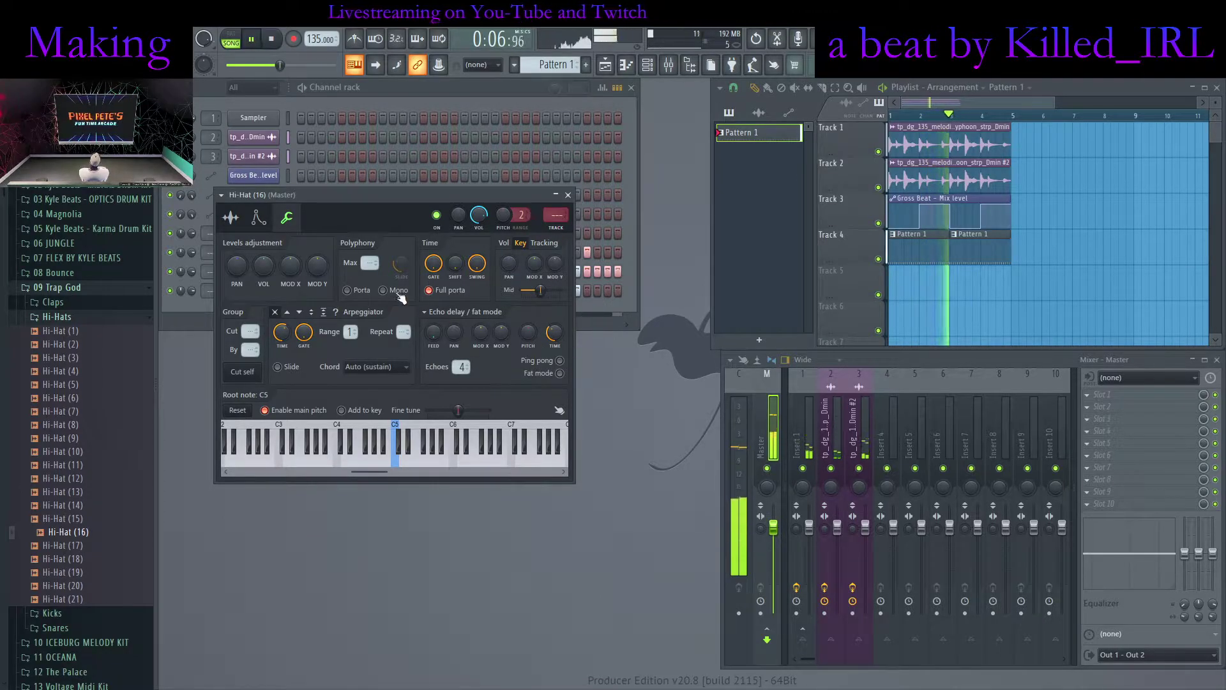
left_click(259, 219)
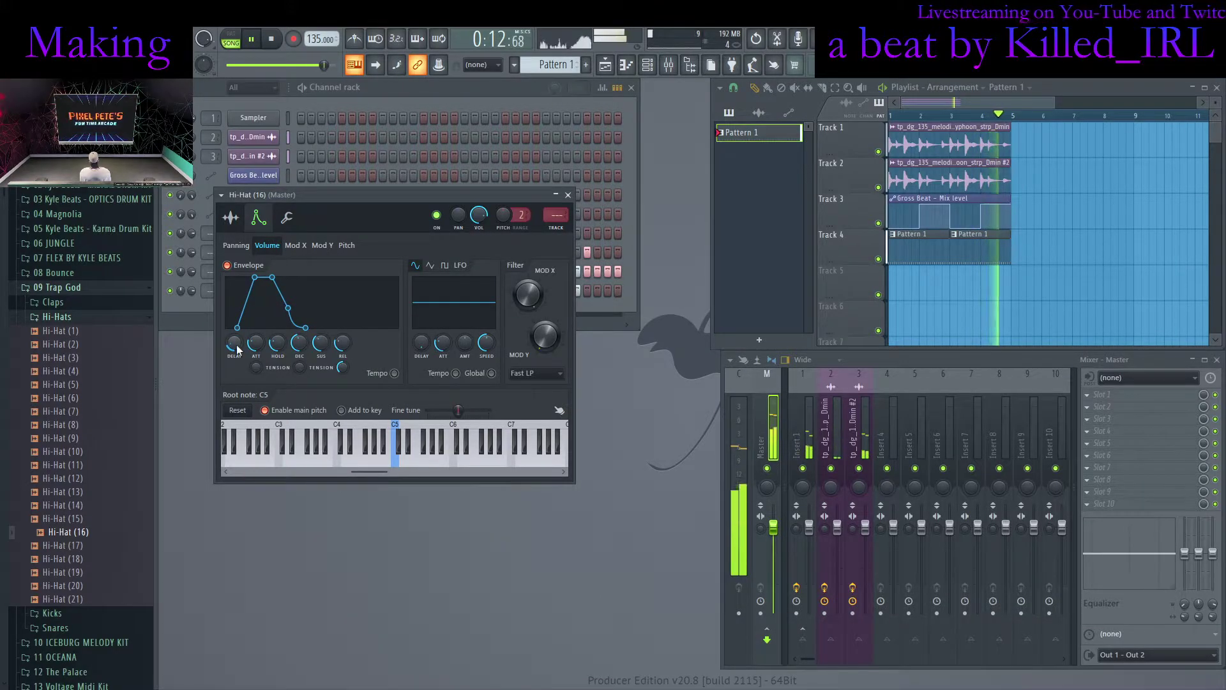
left_click_drag(237, 349, 237, 335)
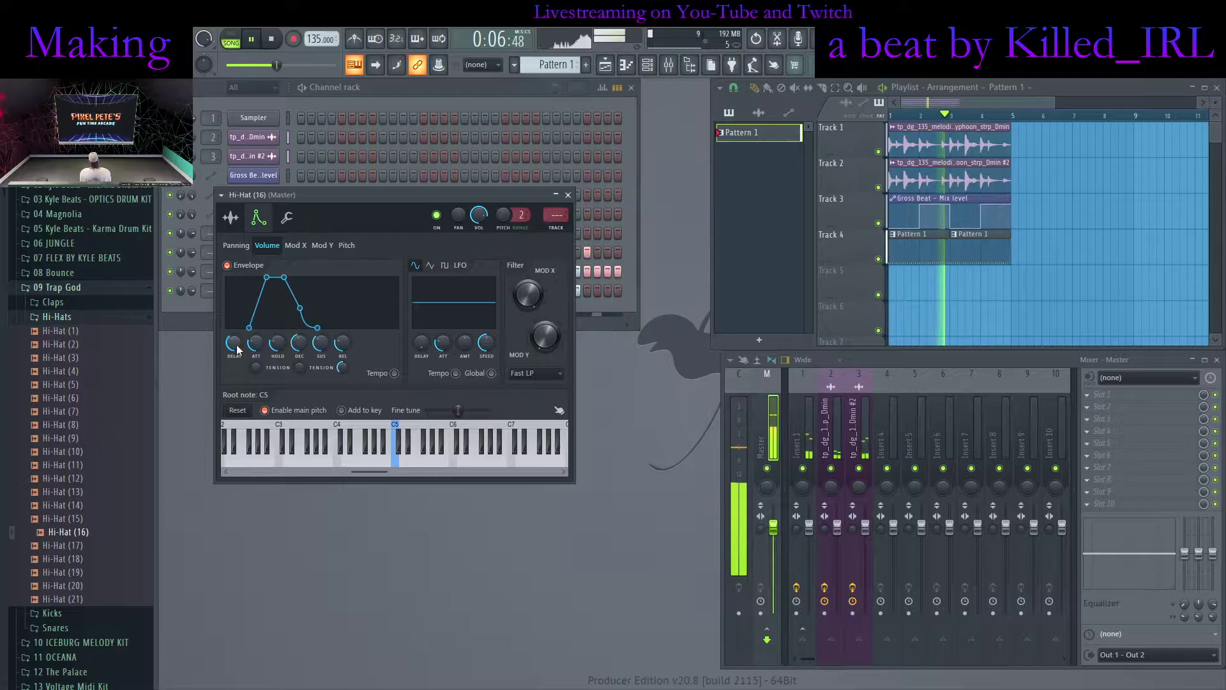
left_click(618, 309)
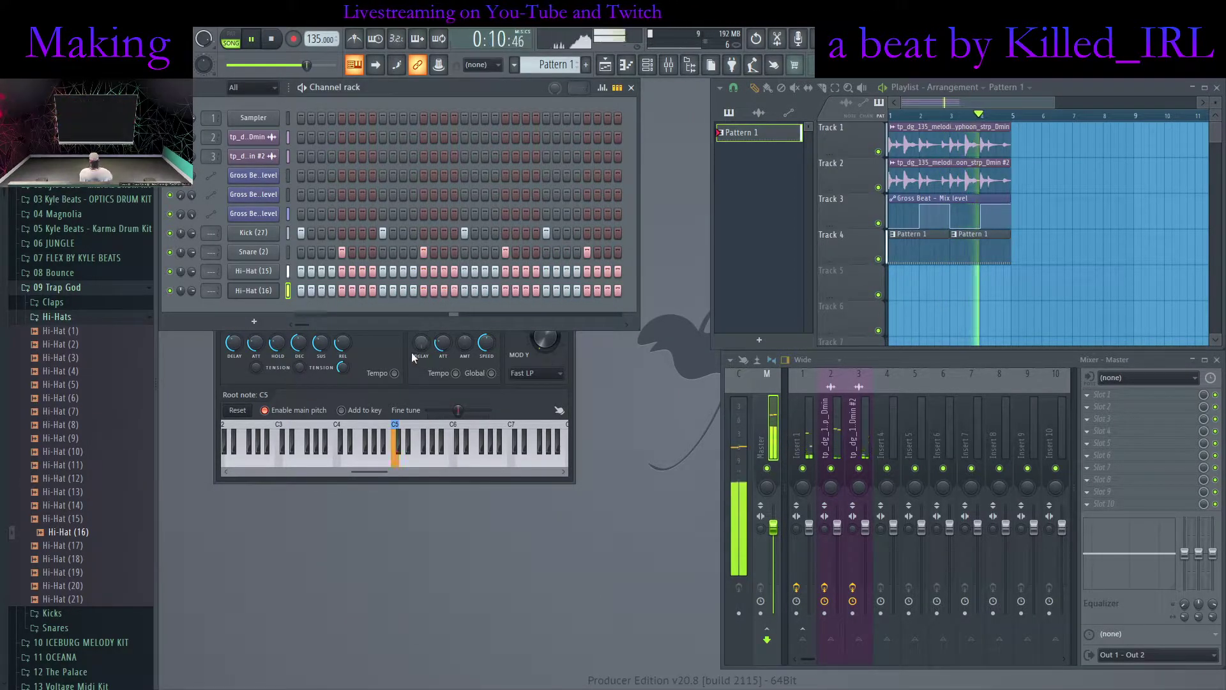
Try tempo sync and a longer delay on the Hi-Hat (16) volume envelope, then reset the delay to its minimum
left_click(387, 348)
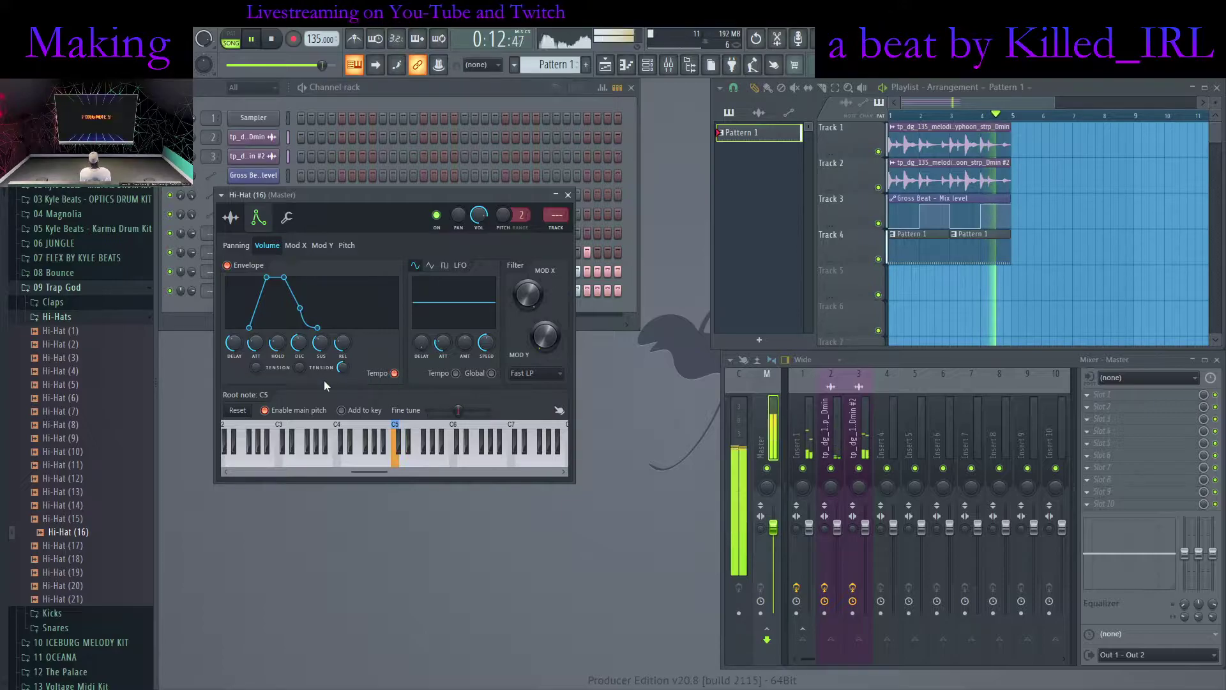
mouse_move(237, 344)
left_mouse_down()
mouse_move(236, 367)
mouse_move(234, 319)
mouse_move(236, 374)
mouse_move(237, 347)
left_mouse_up()
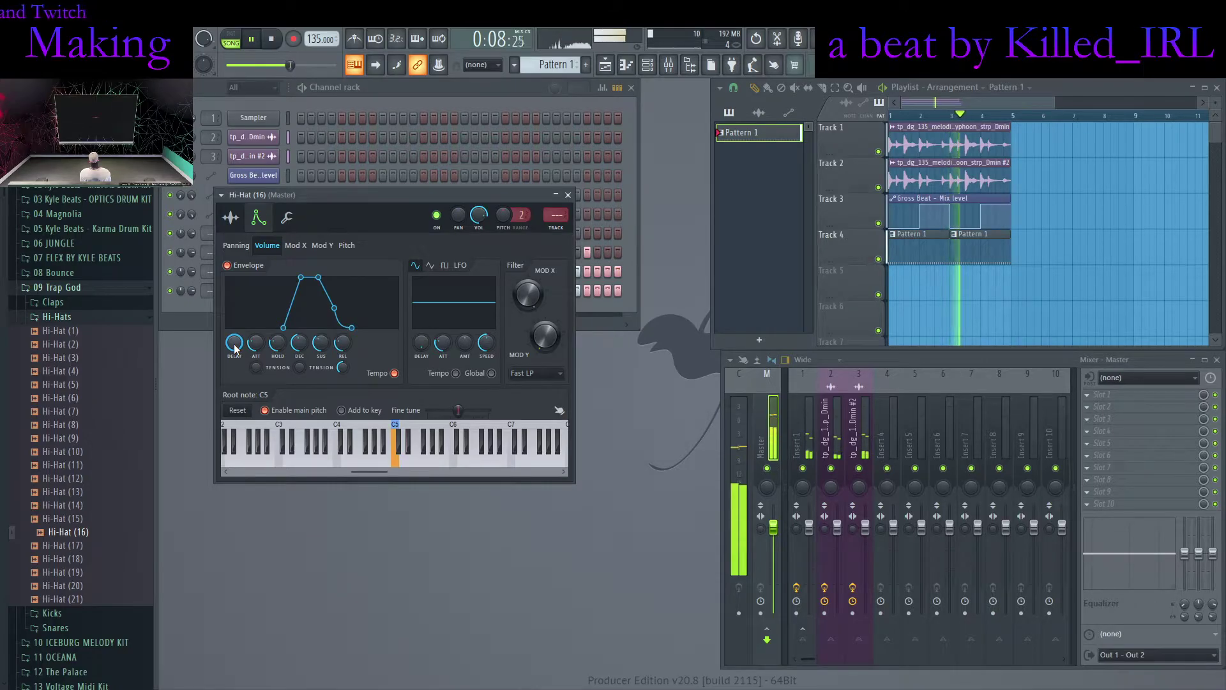
left_click_drag(234, 344, 234, 372)
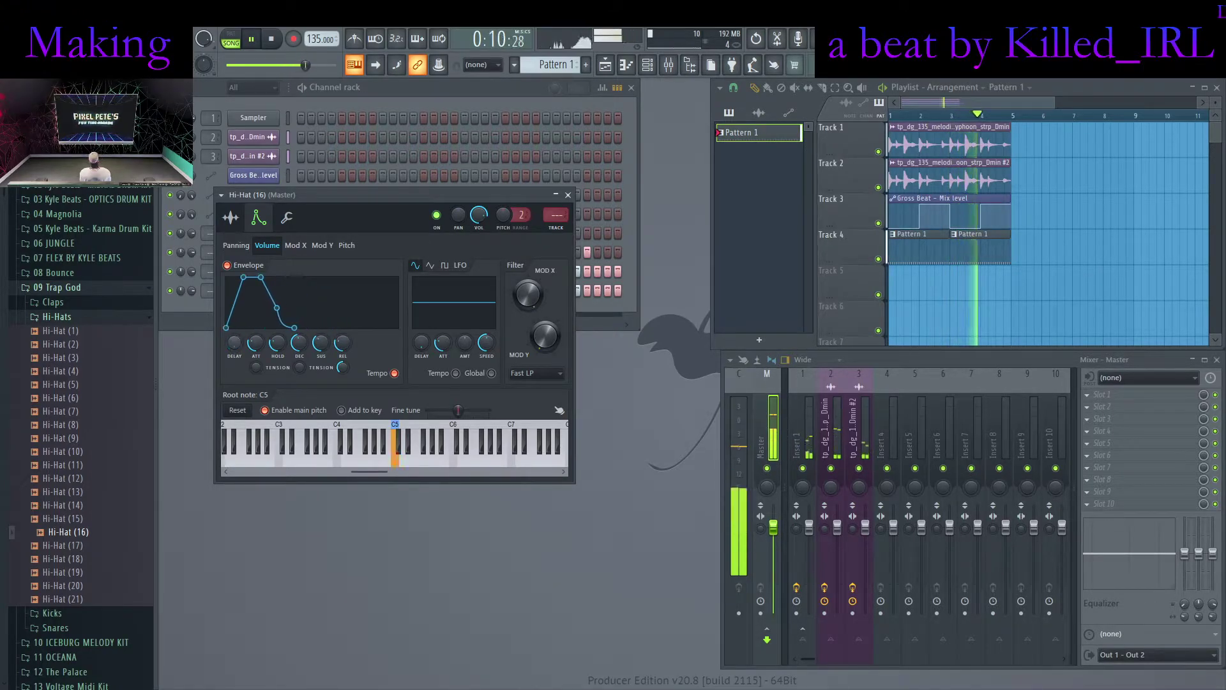
Look through the Panning, Volume, Mod X, Mod Y and Pitch envelopes of Hi-Hat (16) and return to Volume
left_click(237, 245)
left_click(266, 246)
left_click(295, 246)
left_click(322, 246)
left_click(347, 246)
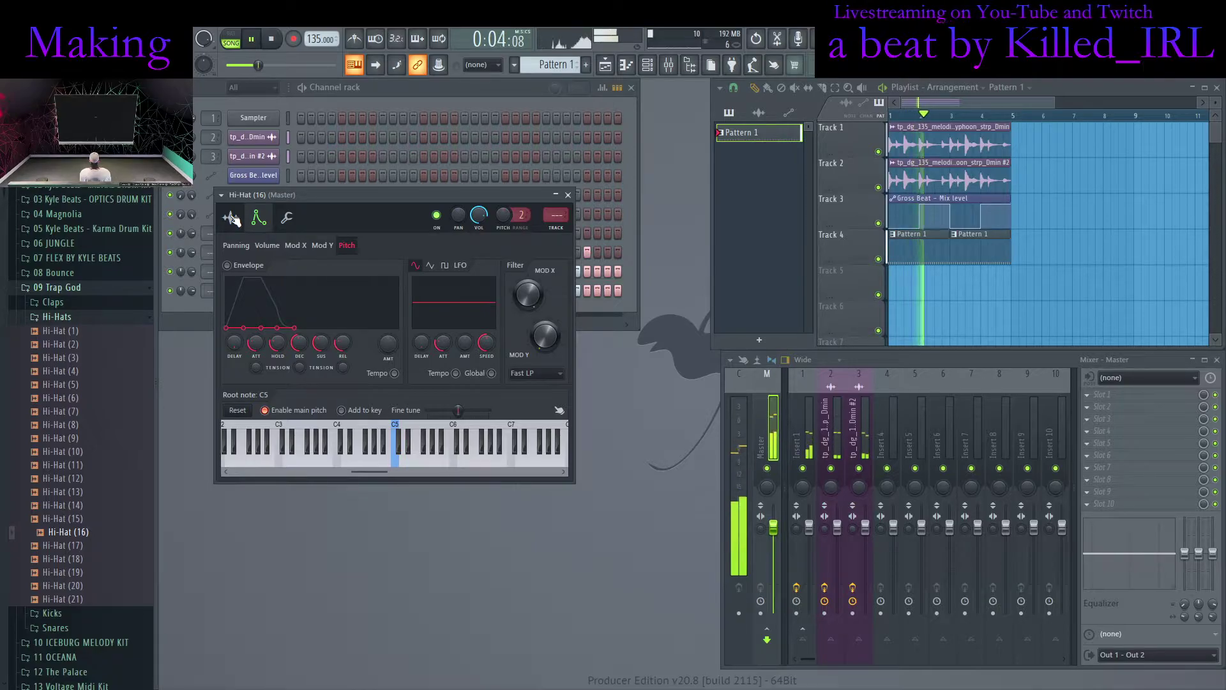
left_click(267, 246)
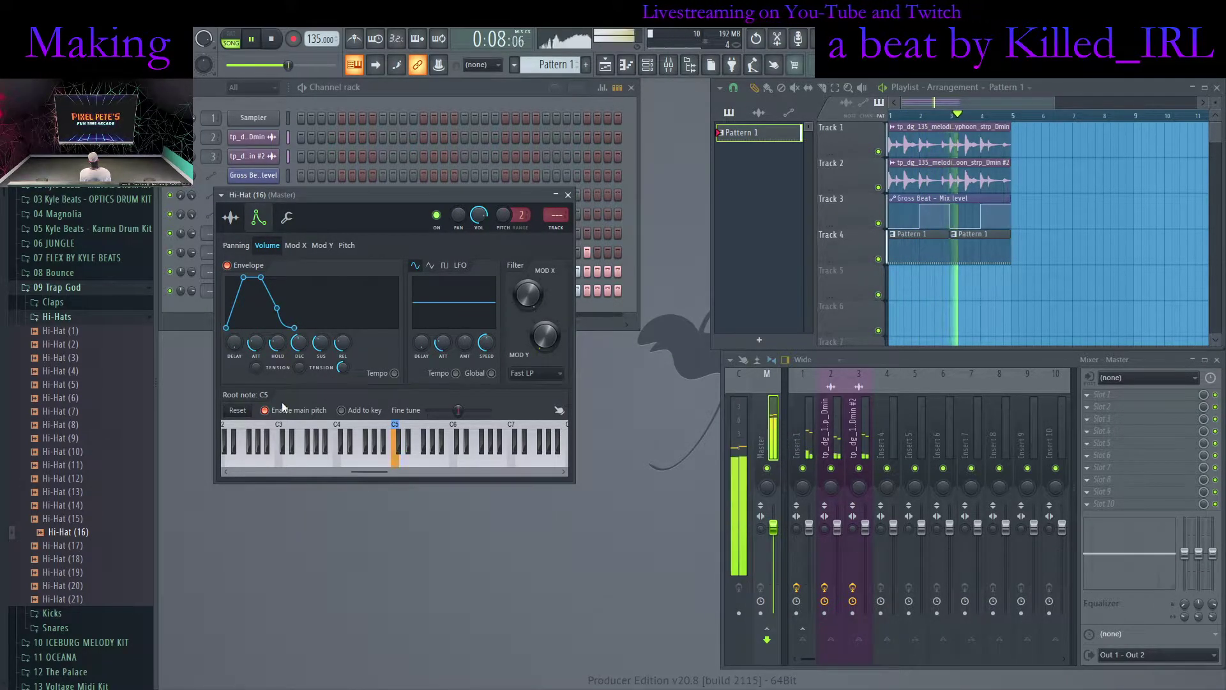
Compare Hi-Hat (16) with a long volume envelope delay on and off, reset the delay to minimum, and close the channel settings
left_click_drag(234, 343, 234, 326)
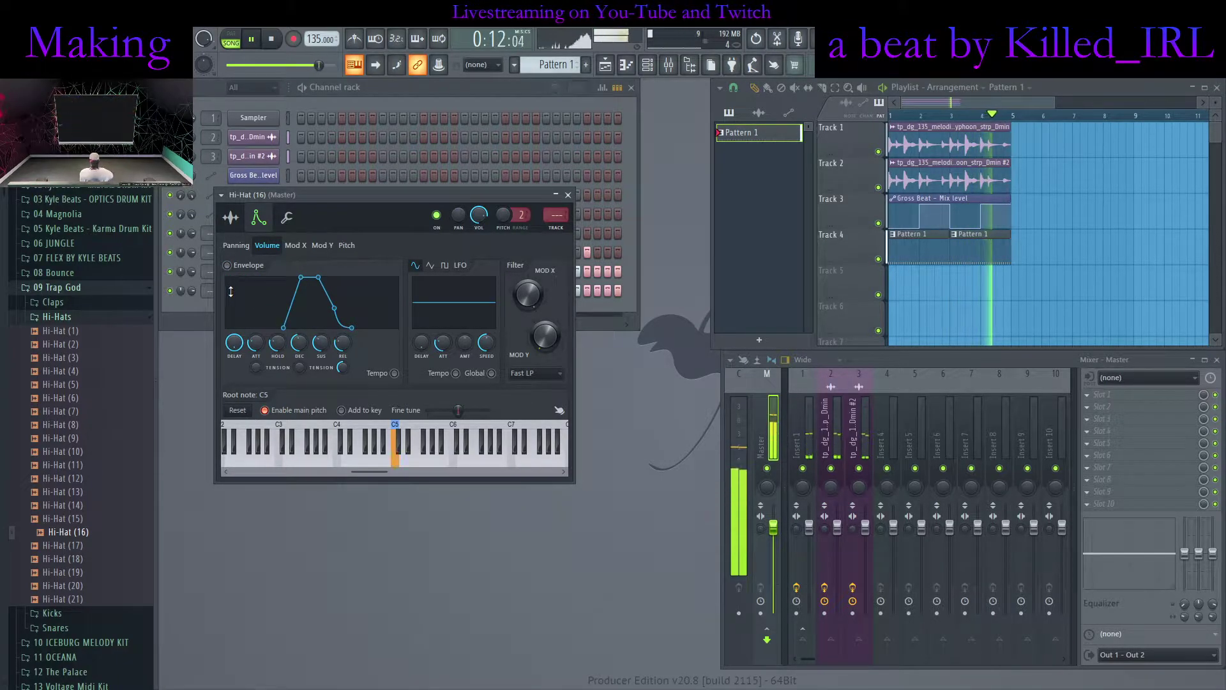
mouse_move(234, 343)
left_mouse_down()
mouse_move(235, 328)
mouse_move(240, 370)
mouse_move(240, 339)
left_mouse_up()
left_click(228, 267)
left_click(228, 266)
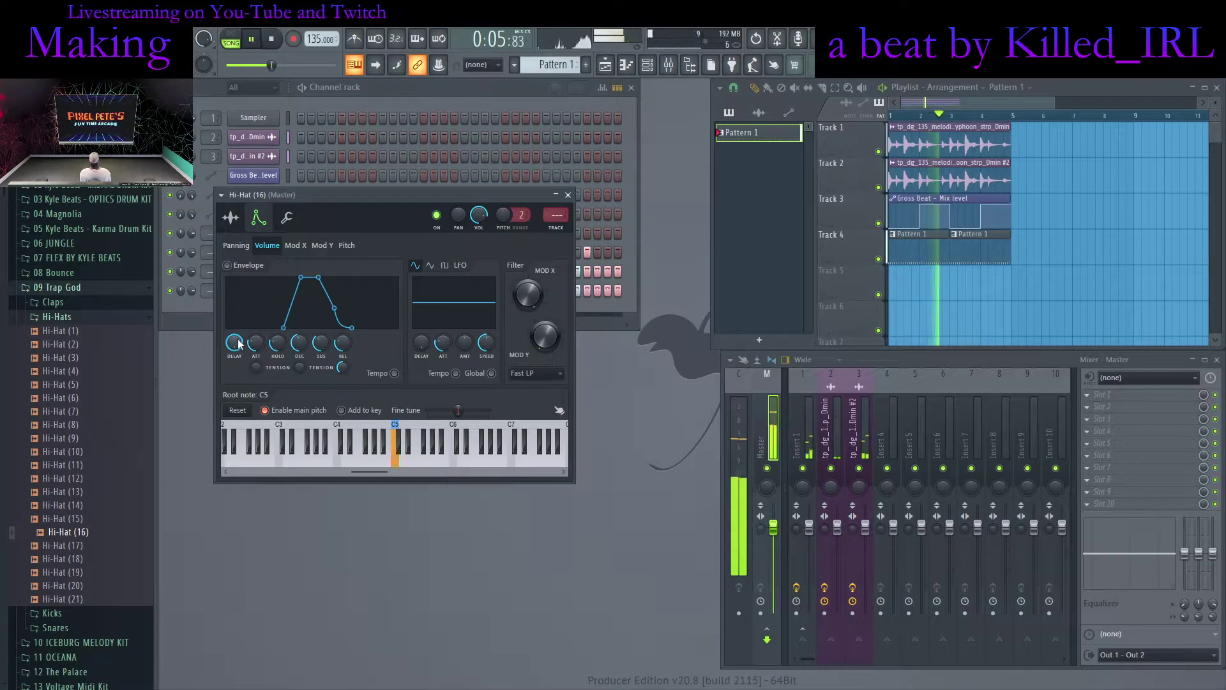
left_click(229, 265)
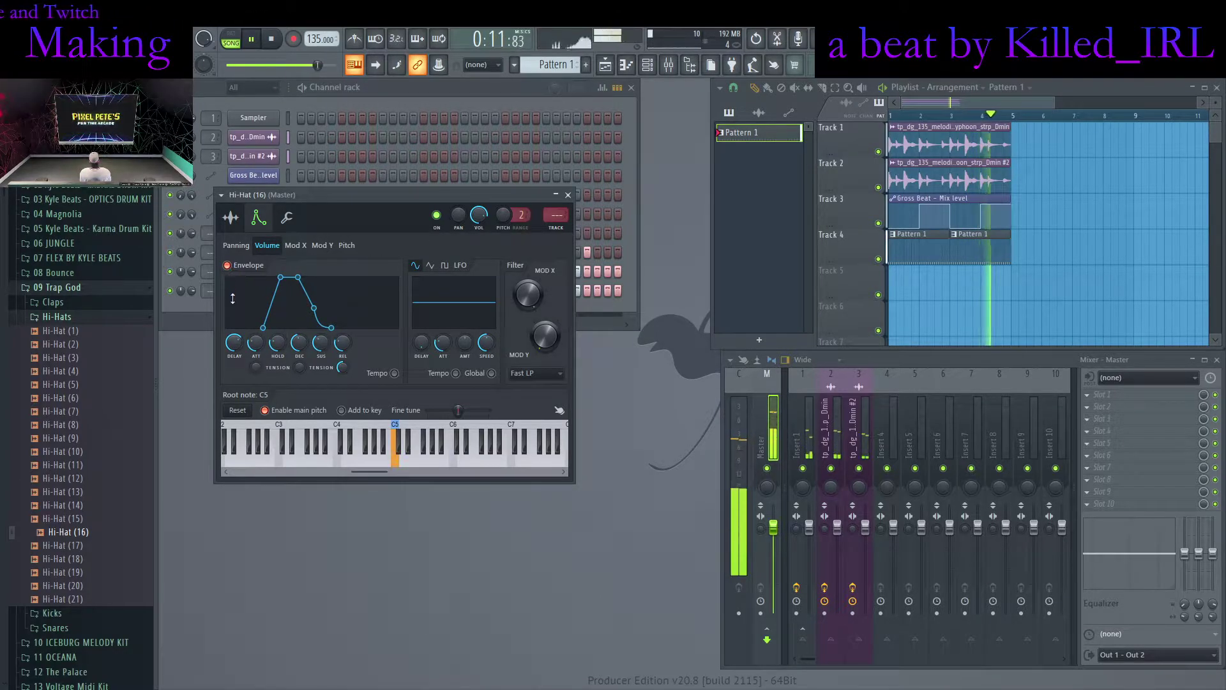
left_click_drag(234, 342, 235, 367)
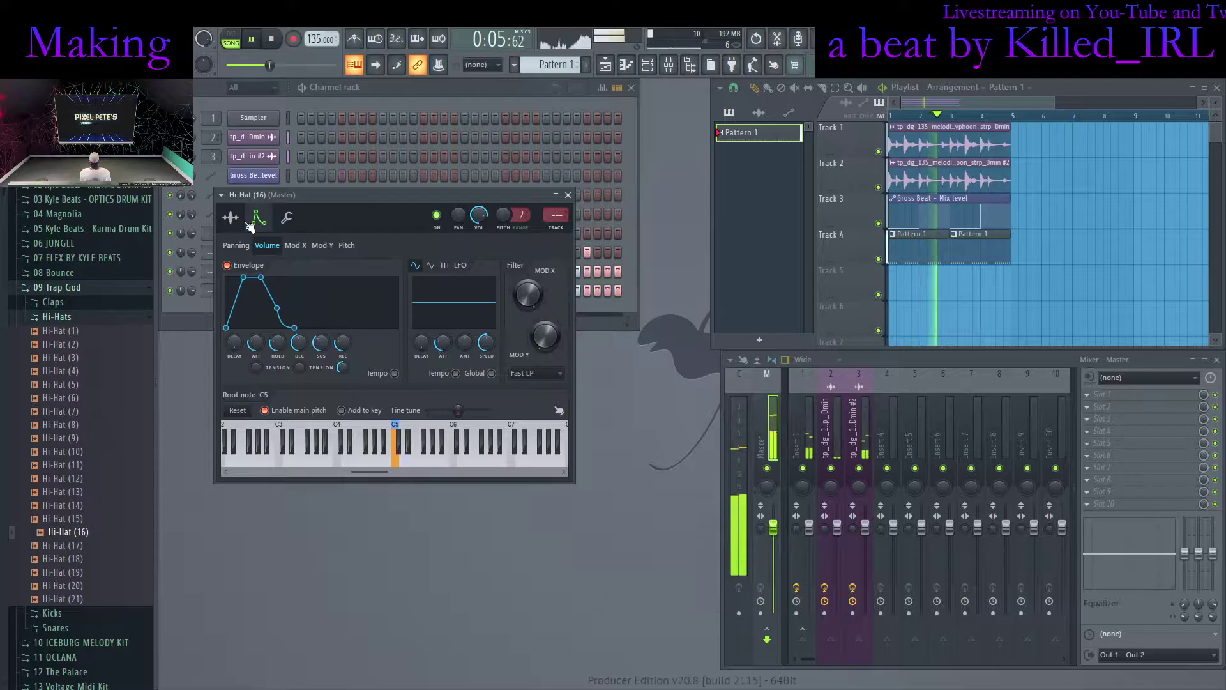
left_click(567, 195)
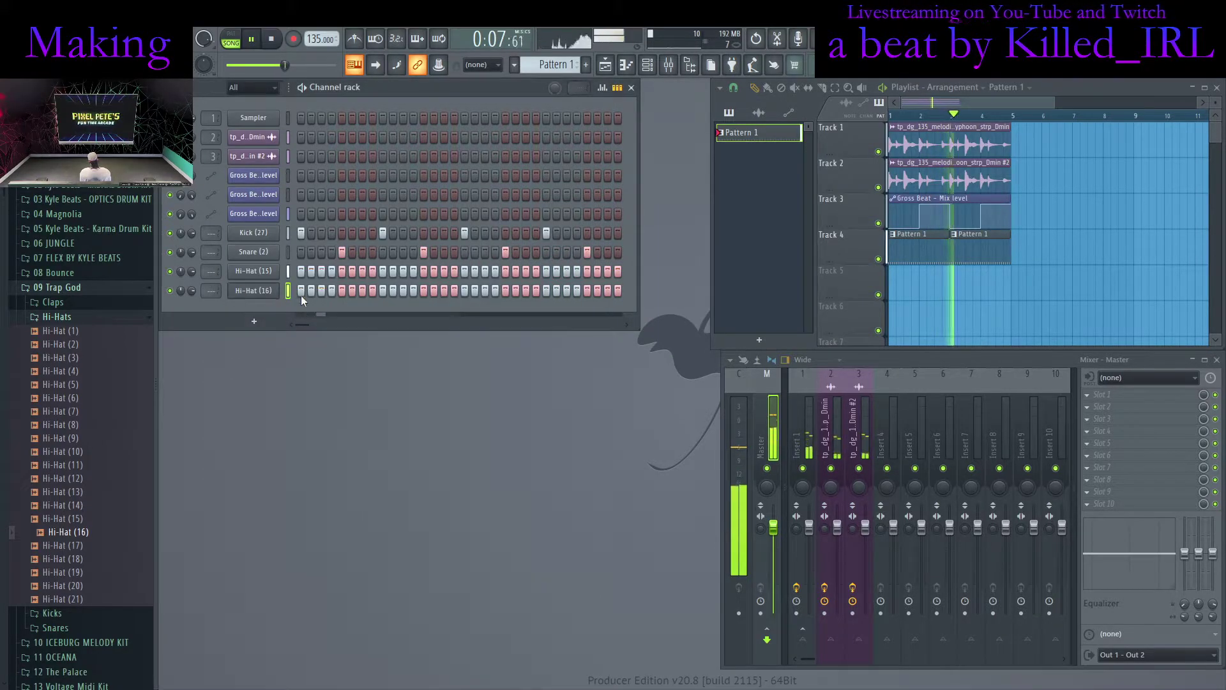
Open Hi-Hat (16) in the piano roll, select all its notes, and shift them slightly later than the grid
key("F7")
key("ctrl+a")
left_click_drag(224, 426, 232, 428)
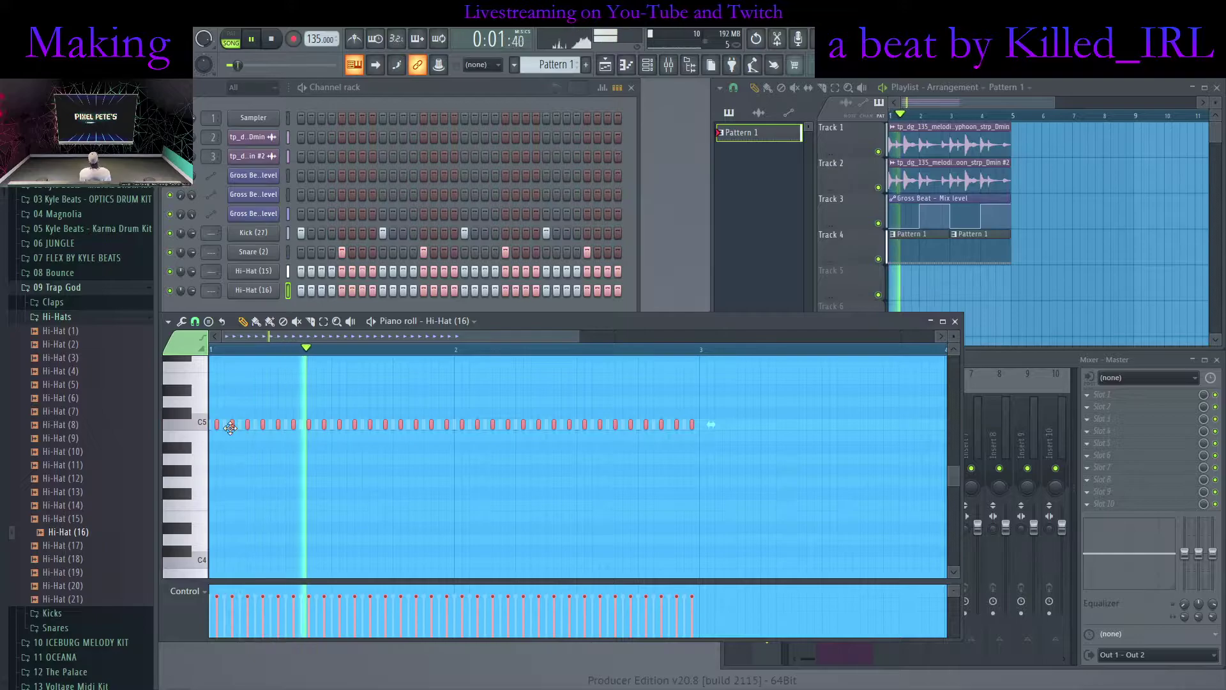
mouse_move(233, 430)
left_mouse_down()
mouse_move(242, 433)
mouse_move(226, 424)
left_mouse_up()
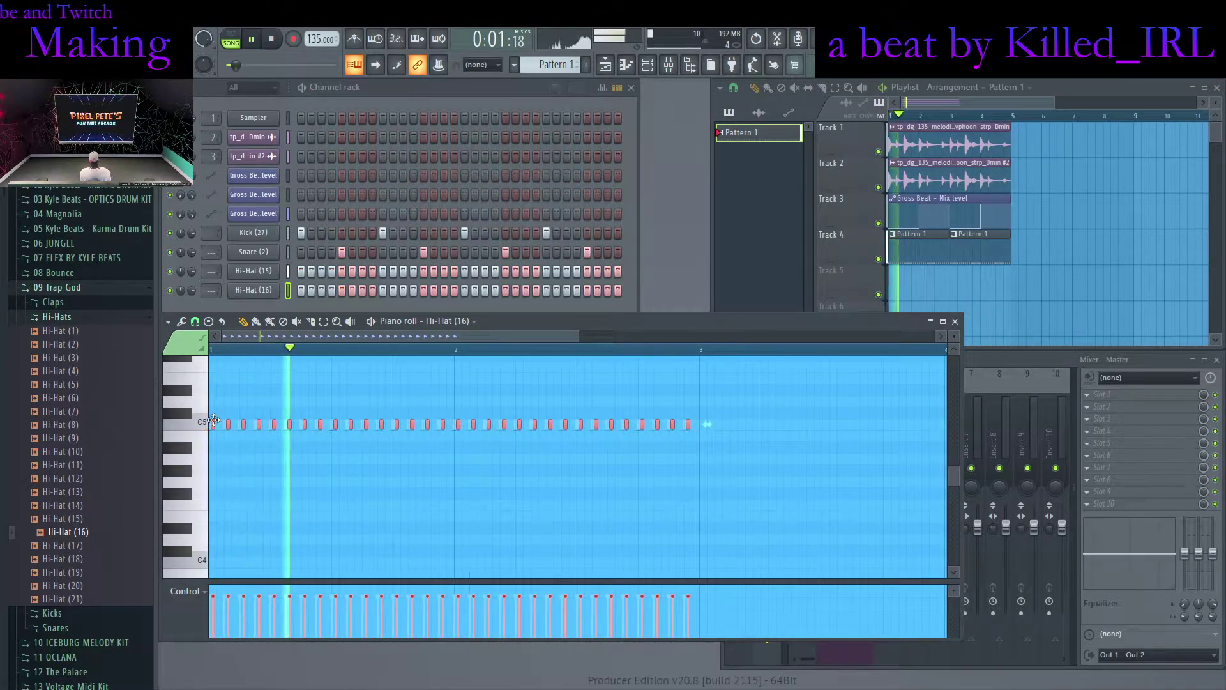
Deselect the Hi-Hat (16) notes and delete all of them except those on steps 14 and 28
key("ctrl+d")
right_click(216, 429)
right_click(259, 431)
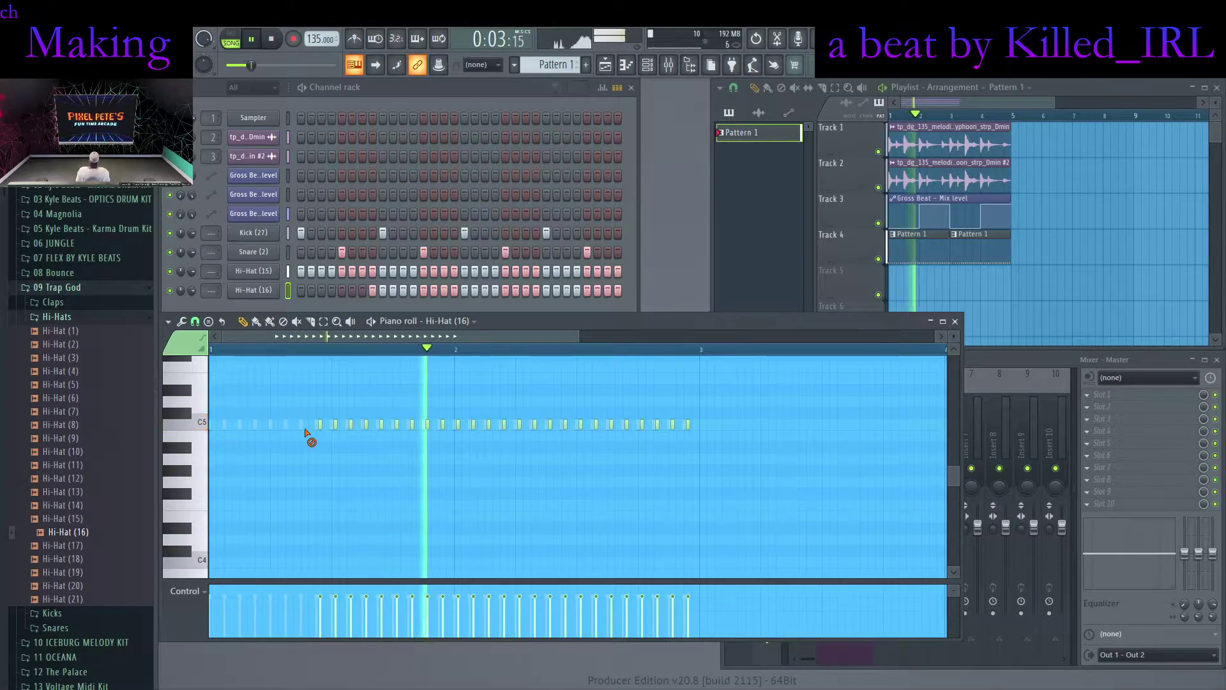
right_click(334, 426)
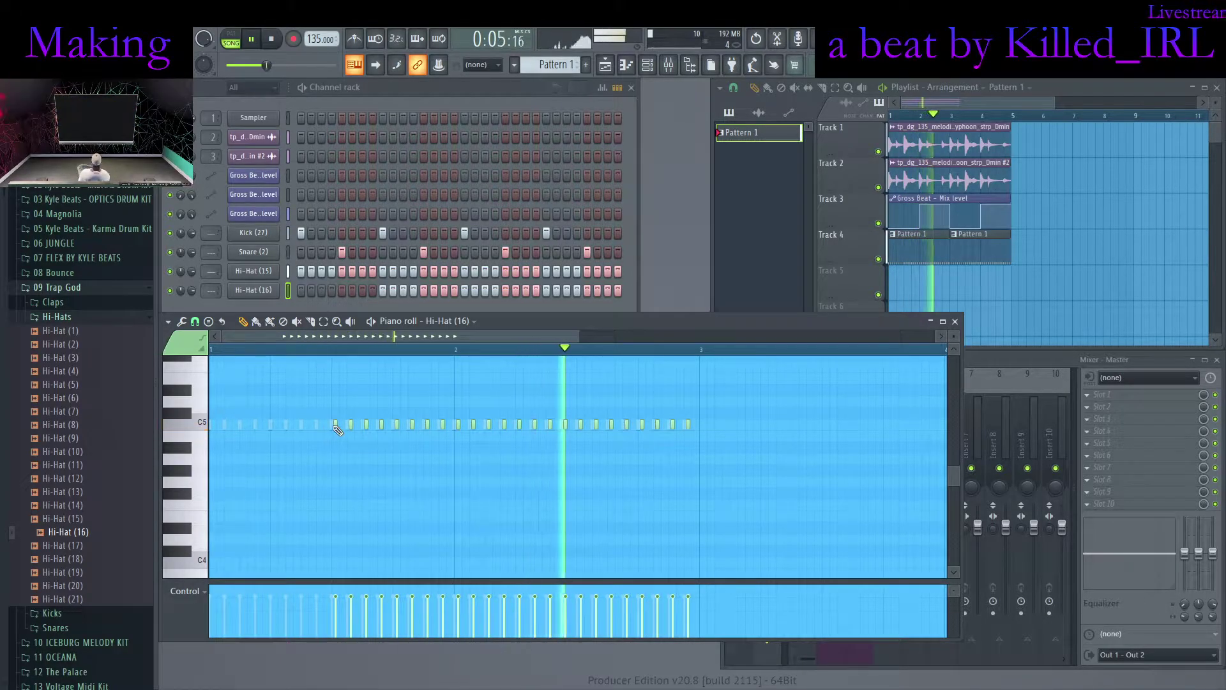
right_click(350, 428)
right_click(365, 429)
right_click(382, 434)
right_click(396, 437)
right_click(427, 430)
right_click(442, 431)
right_click(458, 432)
right_click(473, 434)
right_click(488, 436)
right_click(565, 434)
right_click(580, 434)
right_click(596, 435)
right_click(611, 437)
right_click(550, 431)
right_click(535, 429)
right_click(519, 427)
right_click(504, 427)
right_click(642, 434)
right_click(657, 431)
right_click(672, 430)
right_click(688, 429)
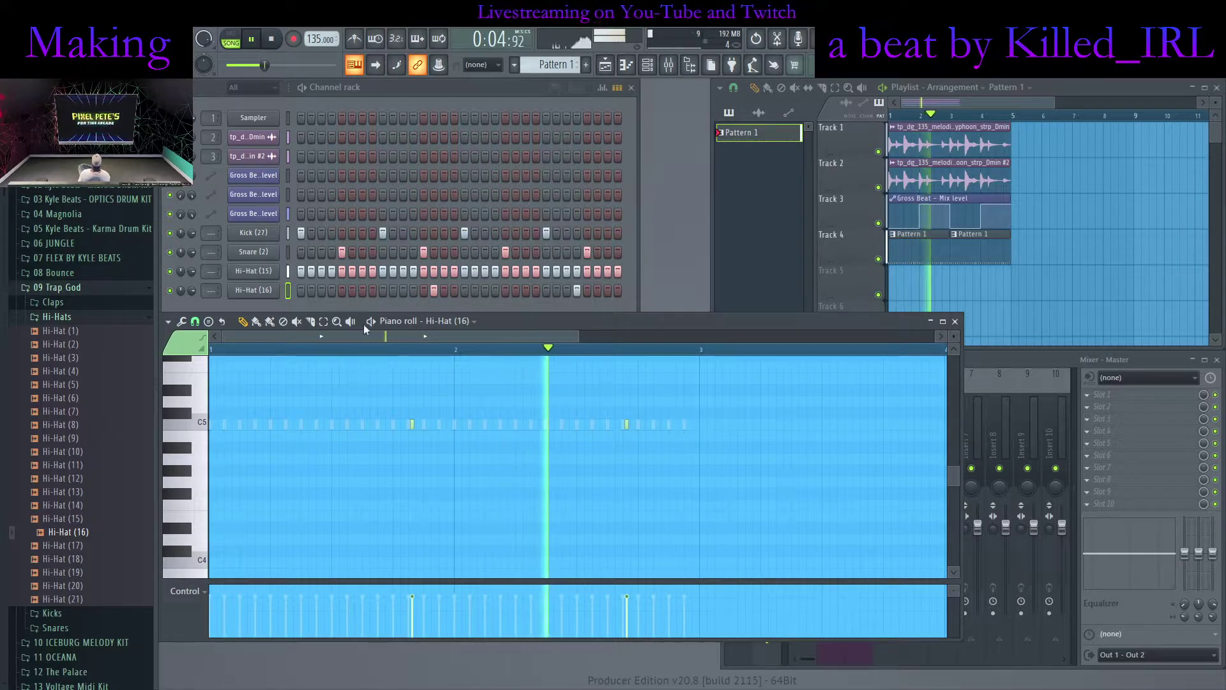
Adjust the Hi-Hat (16) channel volume and place its two remaining notes slightly later
left_click(194, 292)
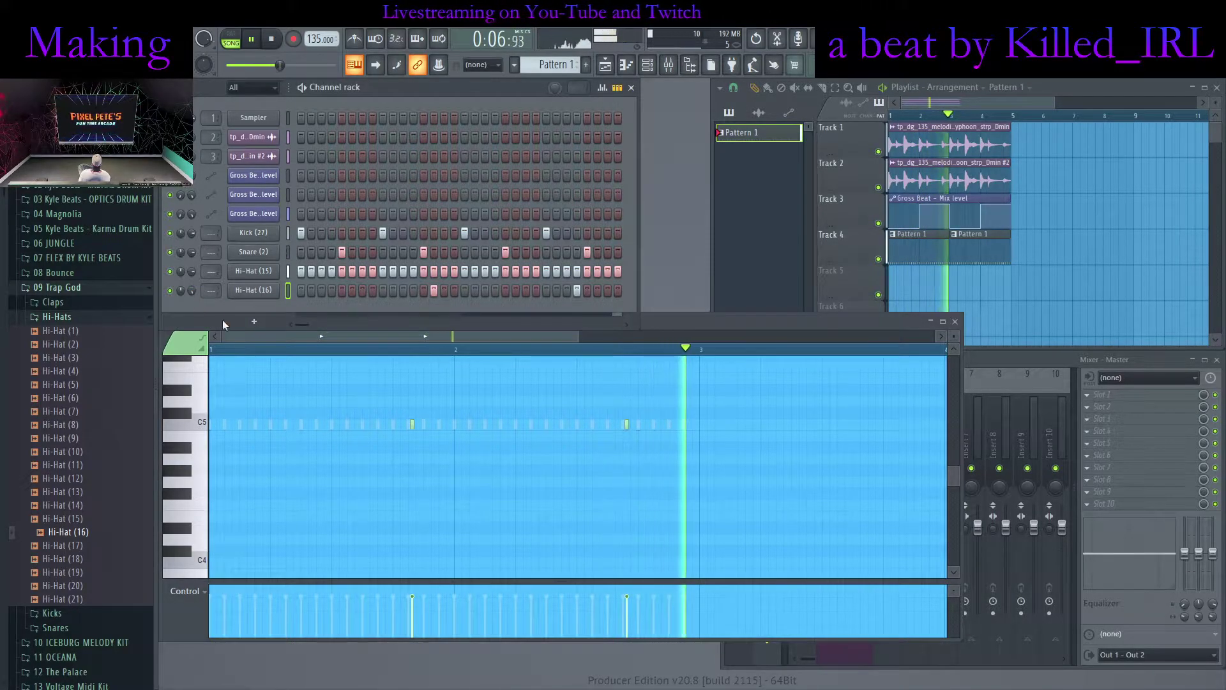
left_click_drag(412, 427, 416, 430)
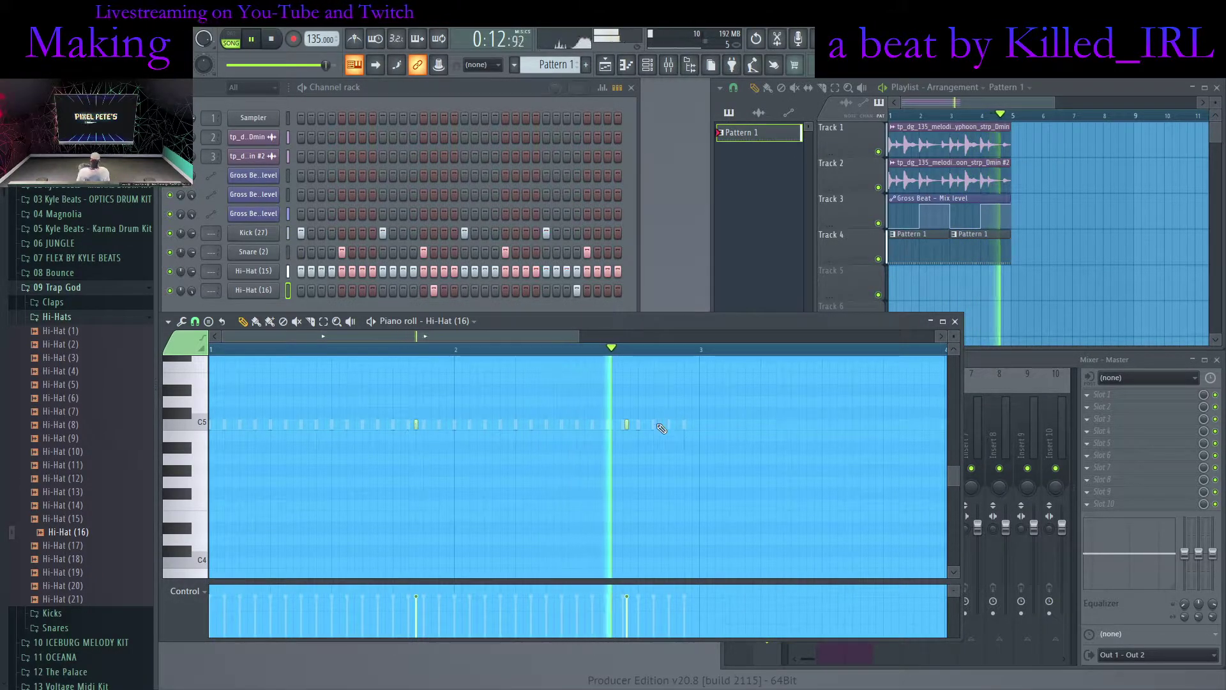
right_click(626, 425)
left_click(631, 427)
Turn off the volume envelope of Hi-Hat (16) and close its channel settings
left_click(249, 291)
left_click(227, 265)
left_click(568, 195)
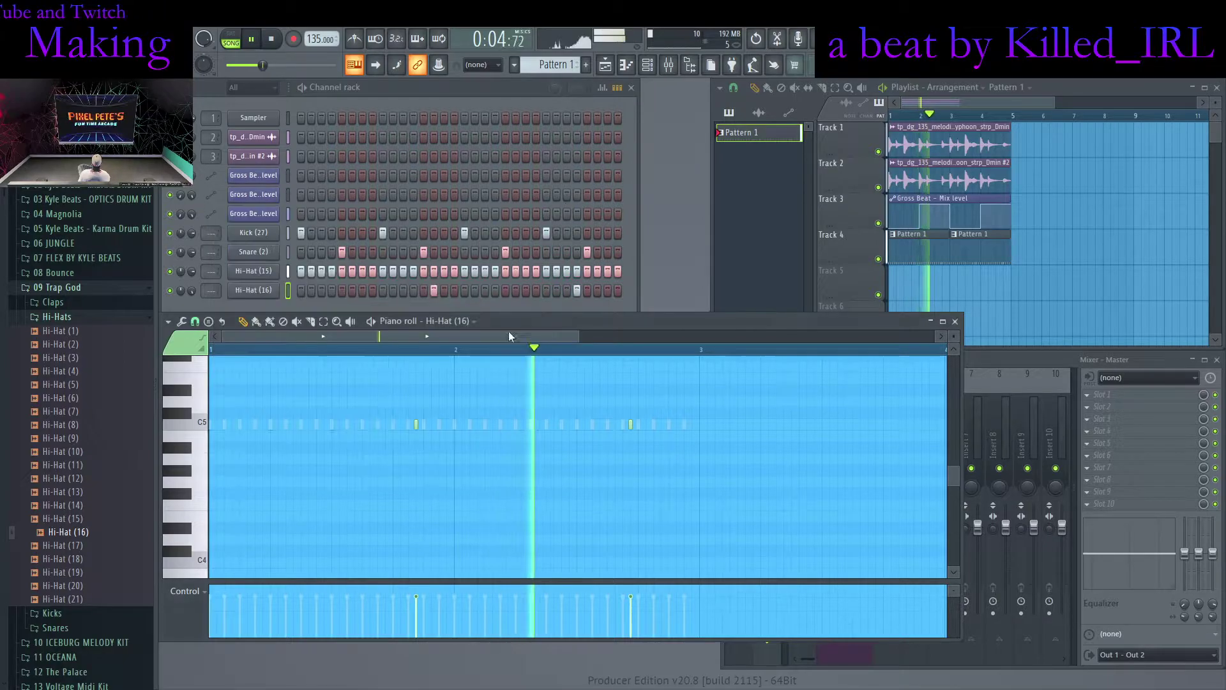
Replace the Hi-Hat (16) note on step 14 with one slightly after step 12 and readjust the channel volume
left_click(193, 291)
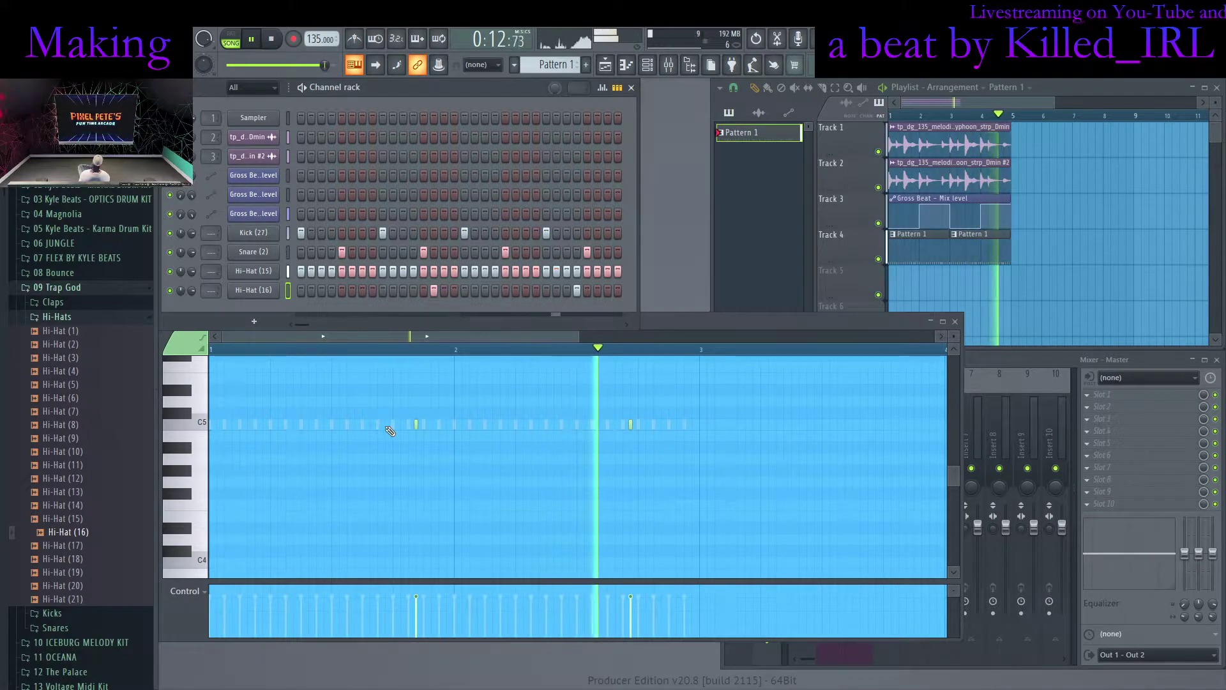
left_click(387, 425)
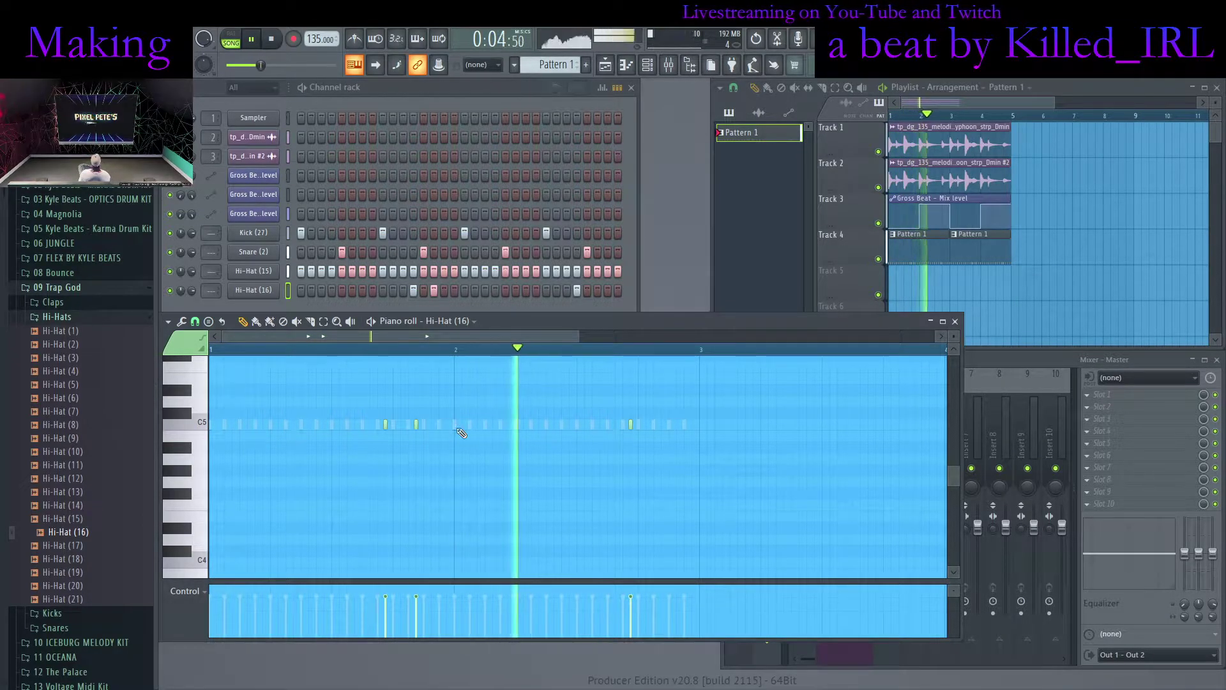
right_click(417, 425)
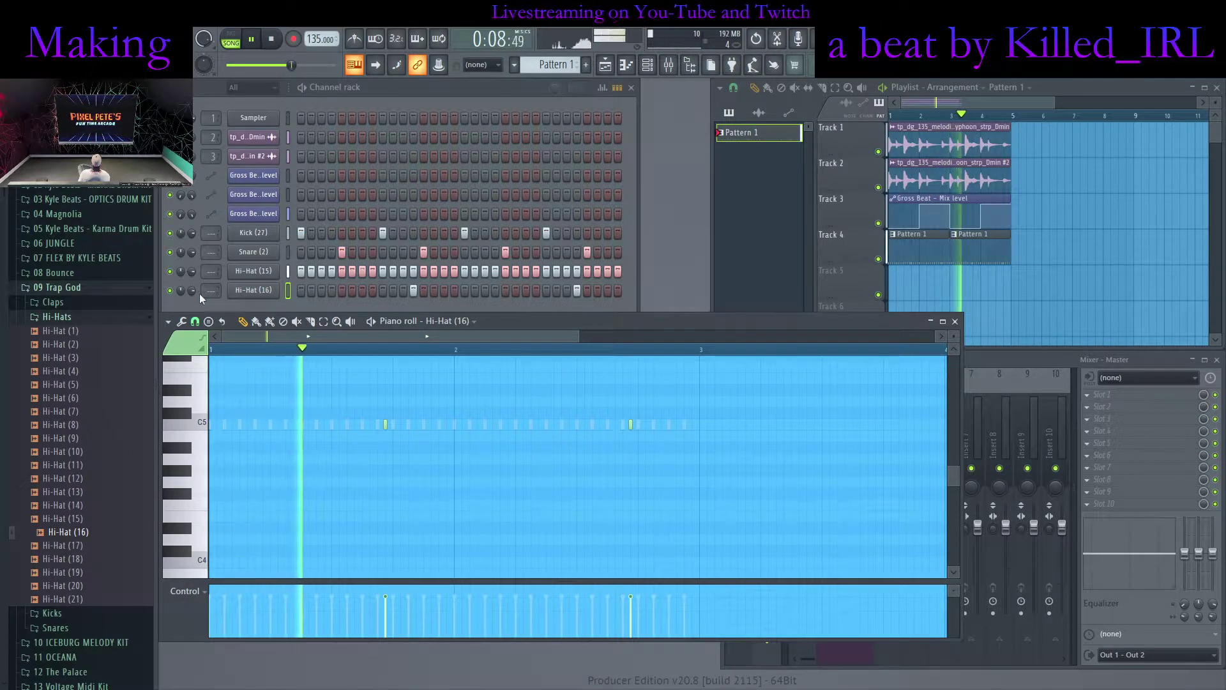
left_click(192, 309)
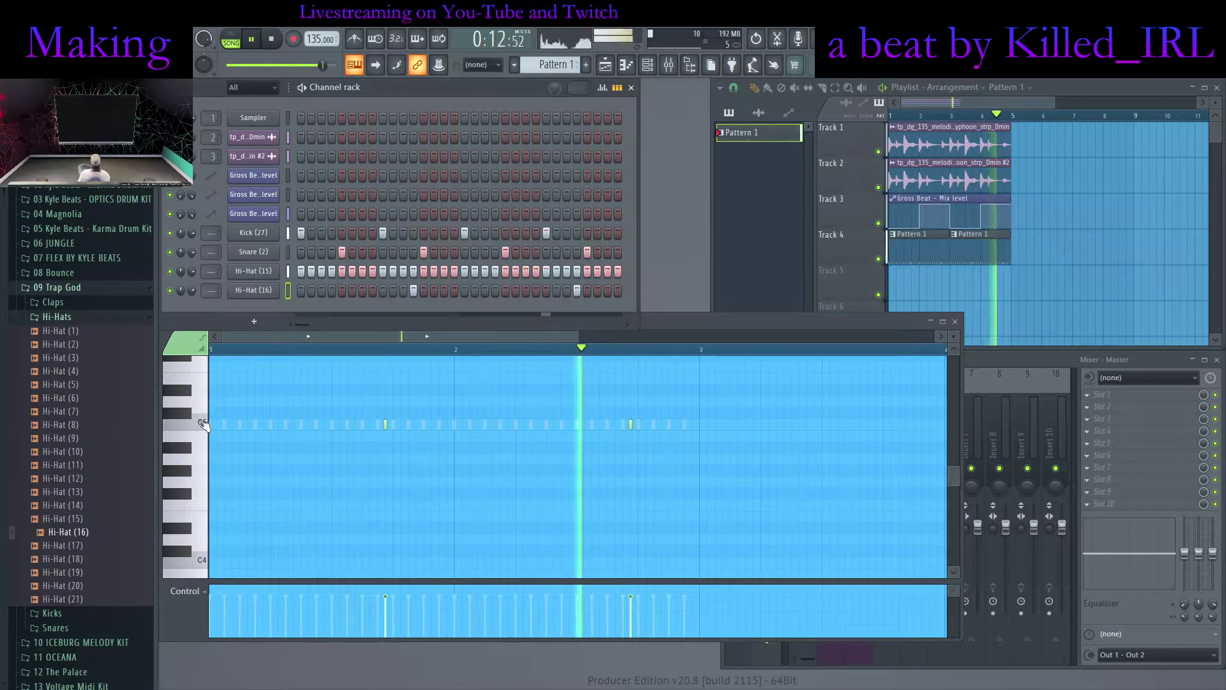
Replace the two Hi-Hat (16) notes with ones slightly after steps 11 and 27, close the piano roll and readjust the channel volume
left_click(176, 430)
left_click(621, 424)
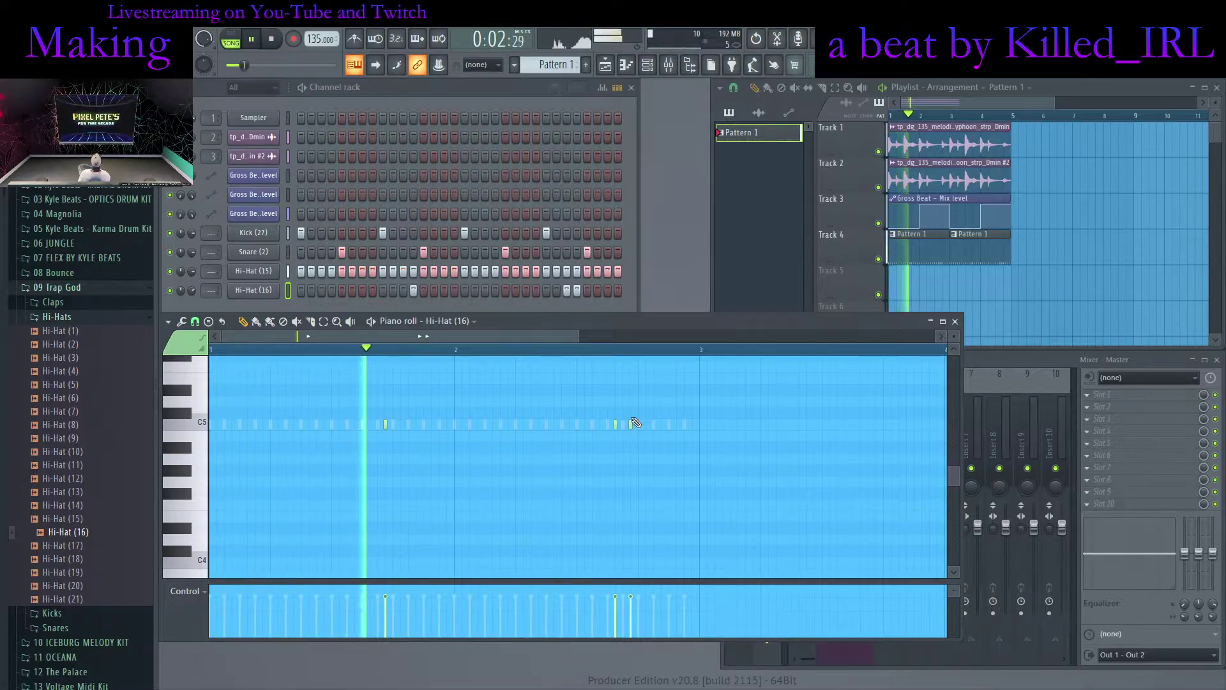
right_click(630, 424)
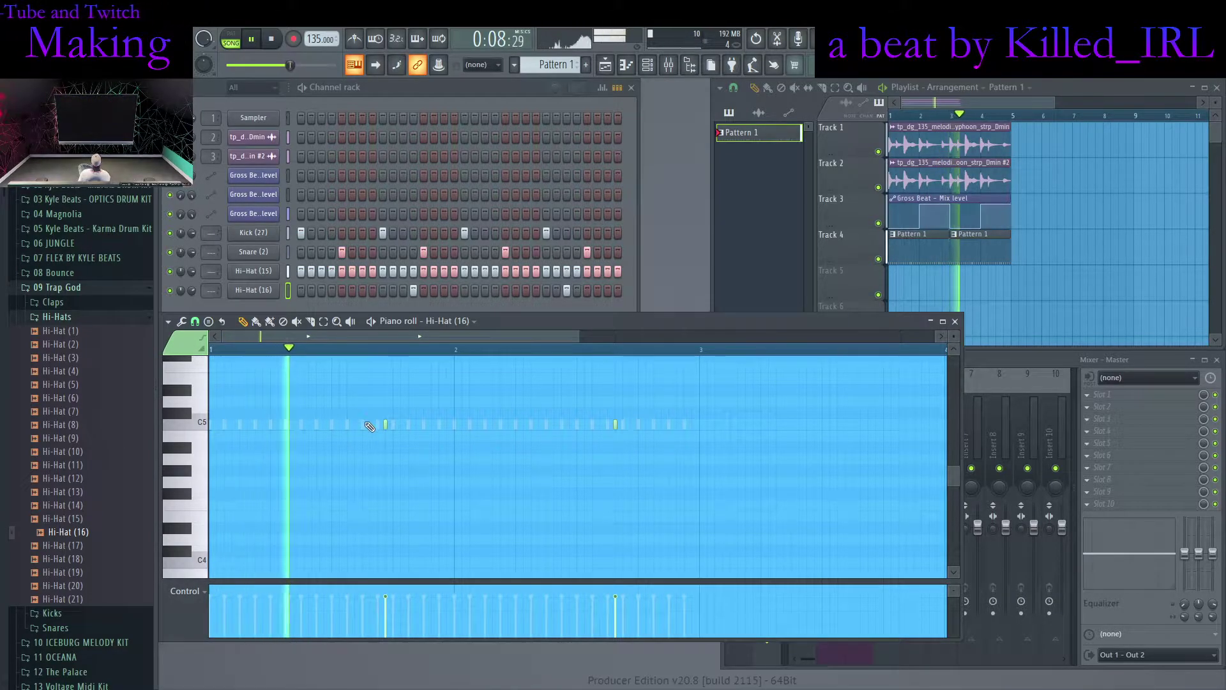
left_click(371, 425)
right_click(386, 427)
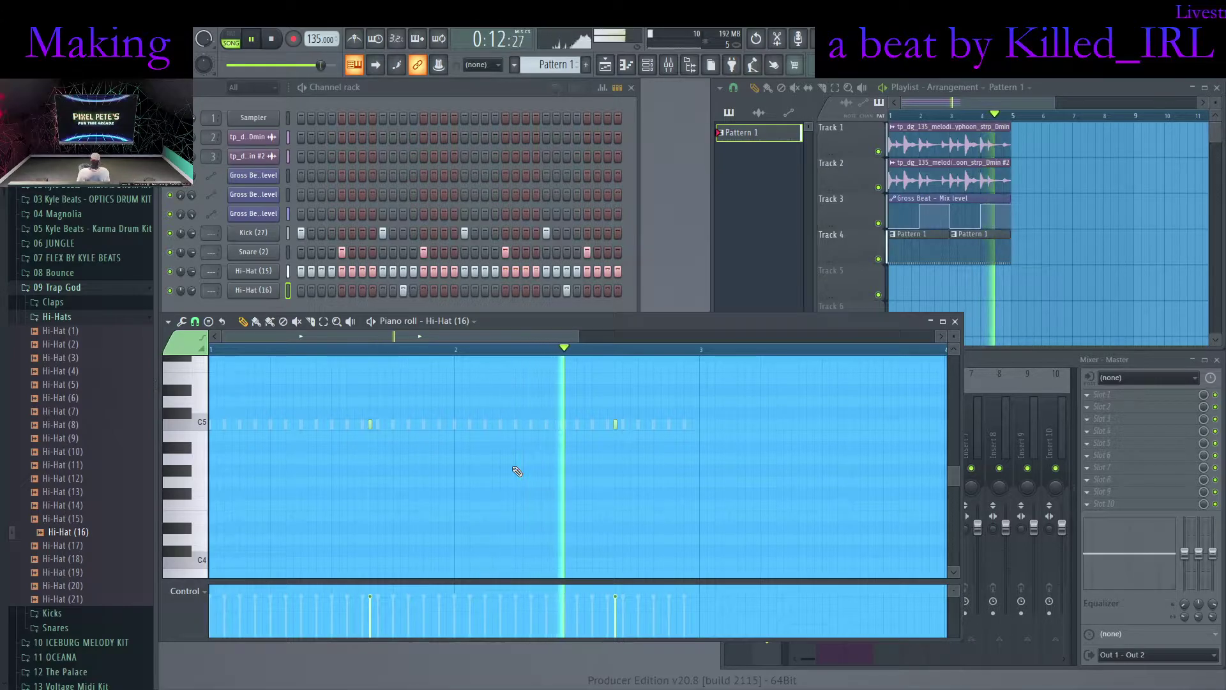
key("F7")
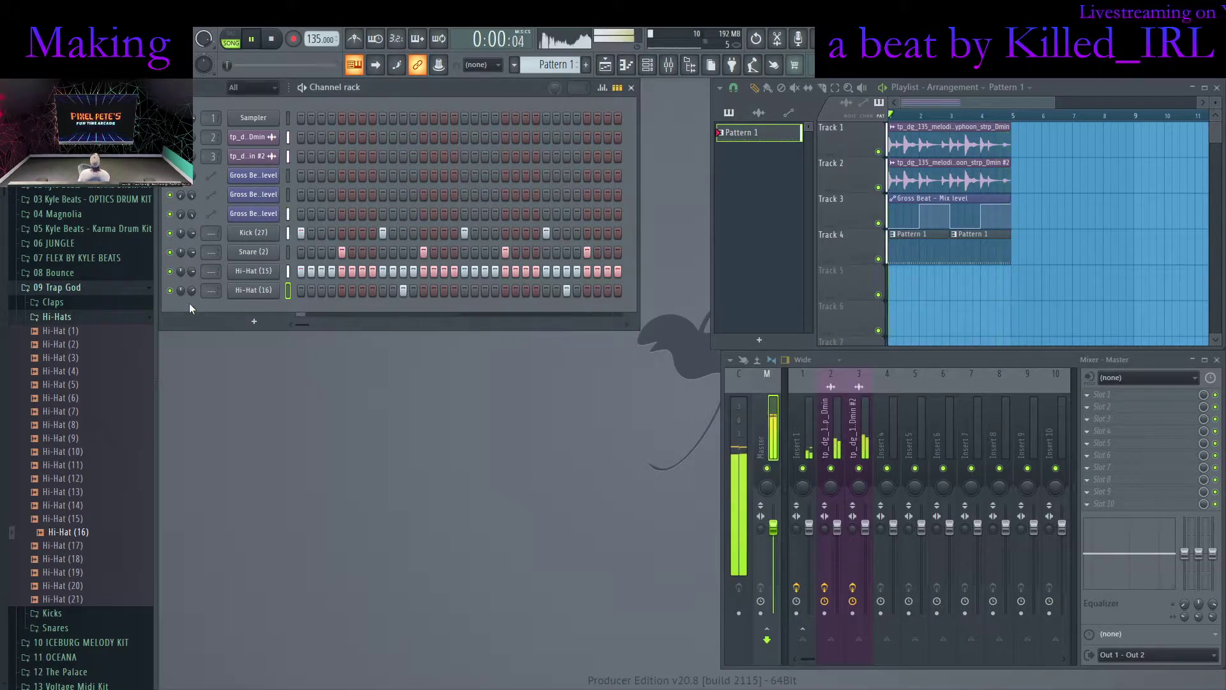
mouse_move(191, 290)
left_mouse_down()
mouse_move(190, 303)
mouse_move(192, 280)
left_mouse_up()
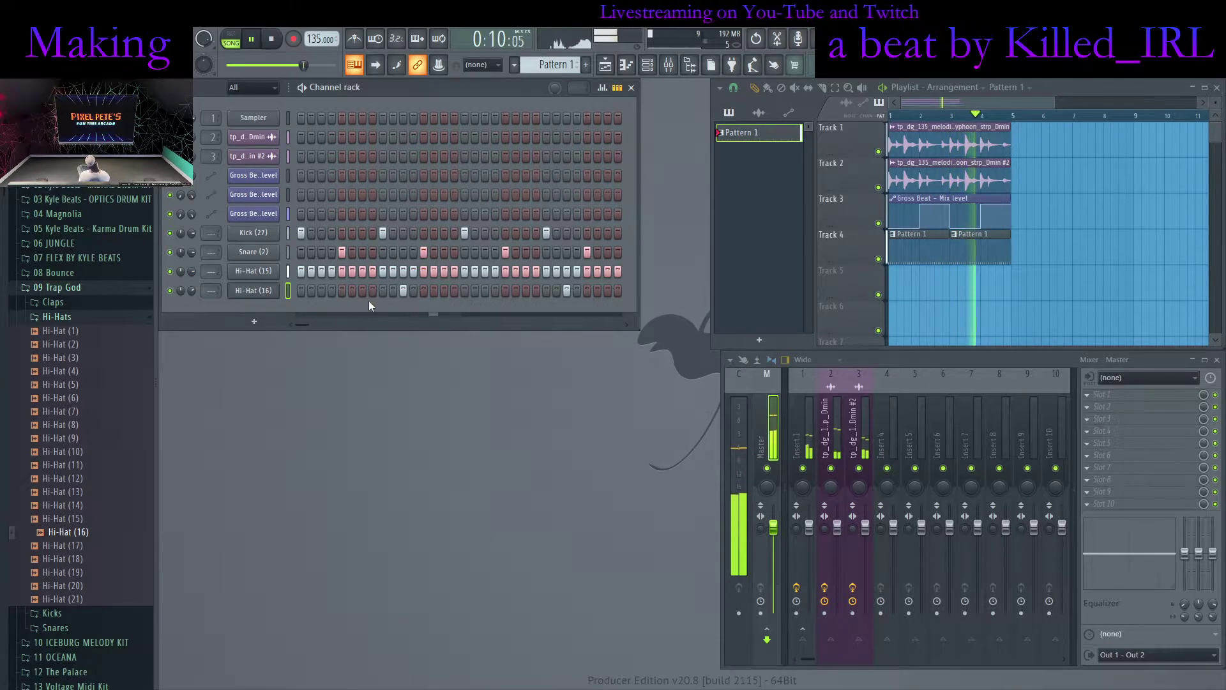
Copy the Hi-Hat (15) and Hi-Hat (16) sequences into a new Pattern 2 and remove them from Pattern 1
left_click(585, 64)
key("ctrl+v")
left_click_drag(303, 272, 776, 276)
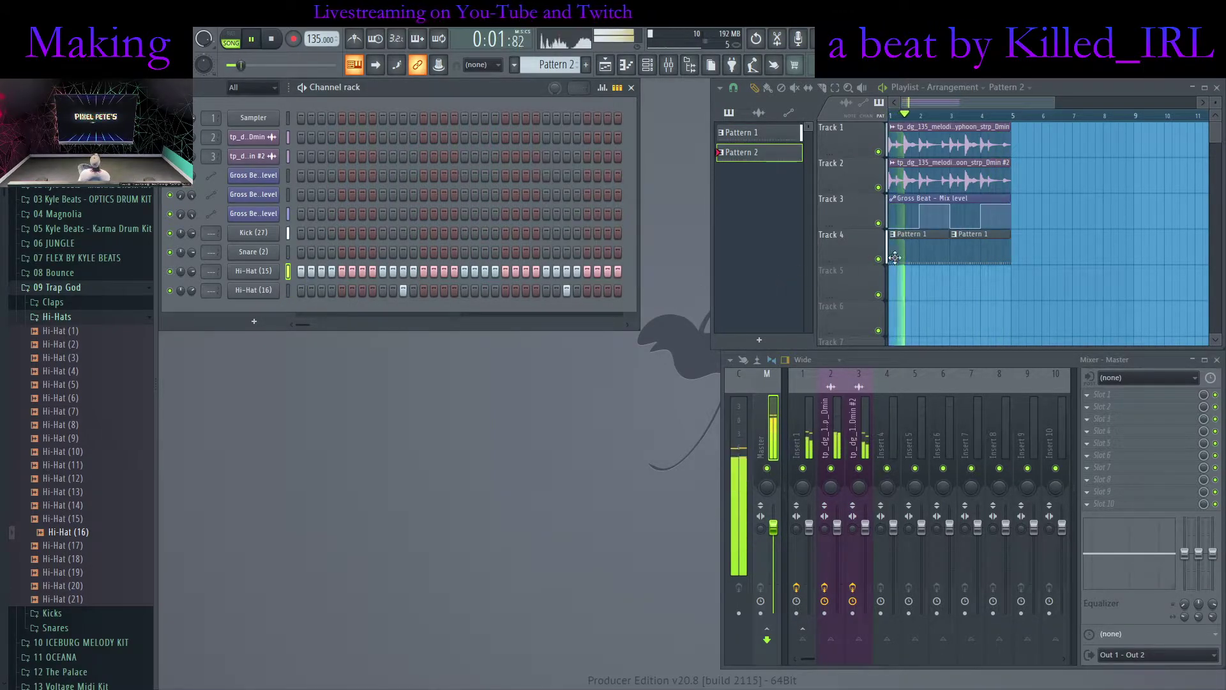
left_click(744, 133)
mouse_move(624, 271)
left_mouse_down()
mouse_move(301, 273)
mouse_move(624, 297)
left_mouse_up()
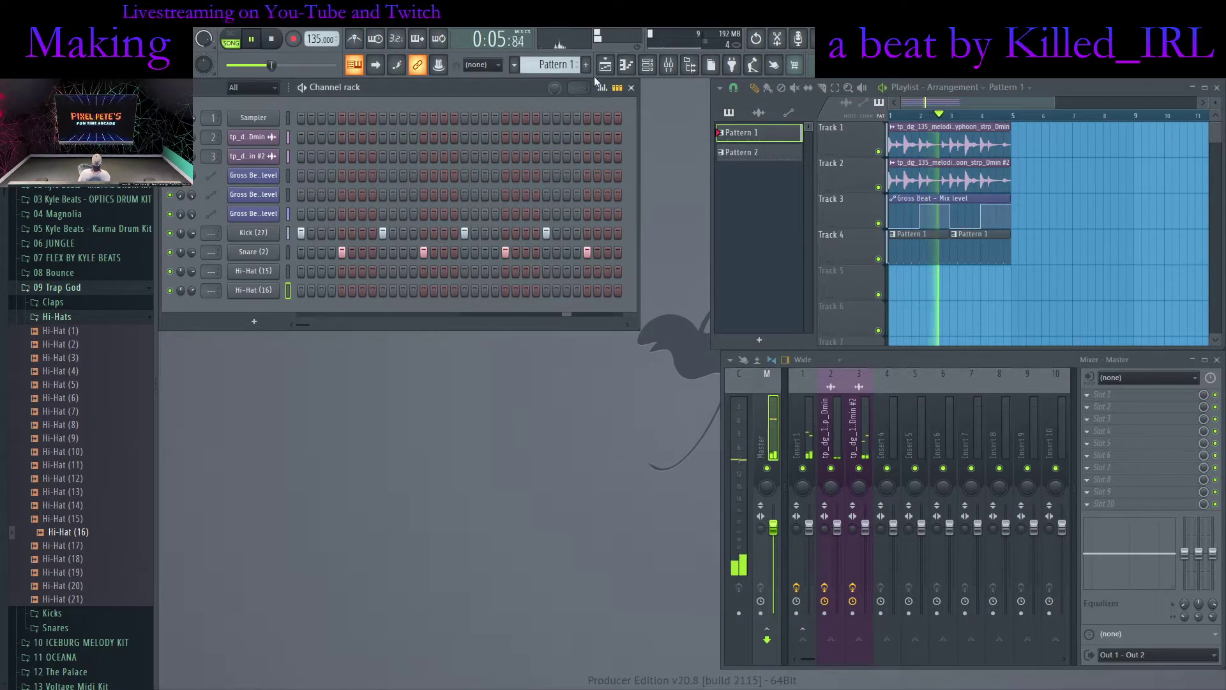
Place Pattern 2 clips on Track 5 of the playlist at bars 1 and 3
left_click(758, 152)
left_click(901, 281)
left_click(977, 281)
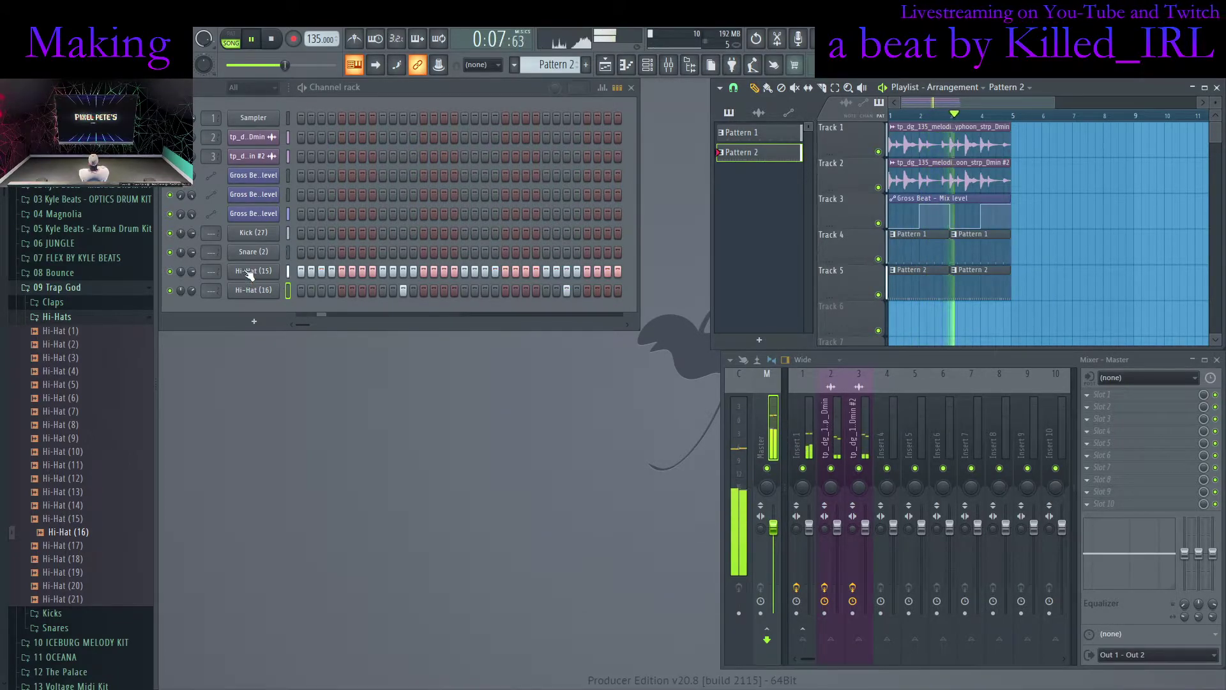
Assign the kick, snare and both hi-hats to mixer tracks 4 to 7 and route both hi-hats through Insert 8
left_click_drag(286, 234, 287, 295)
key("ctrl+l")
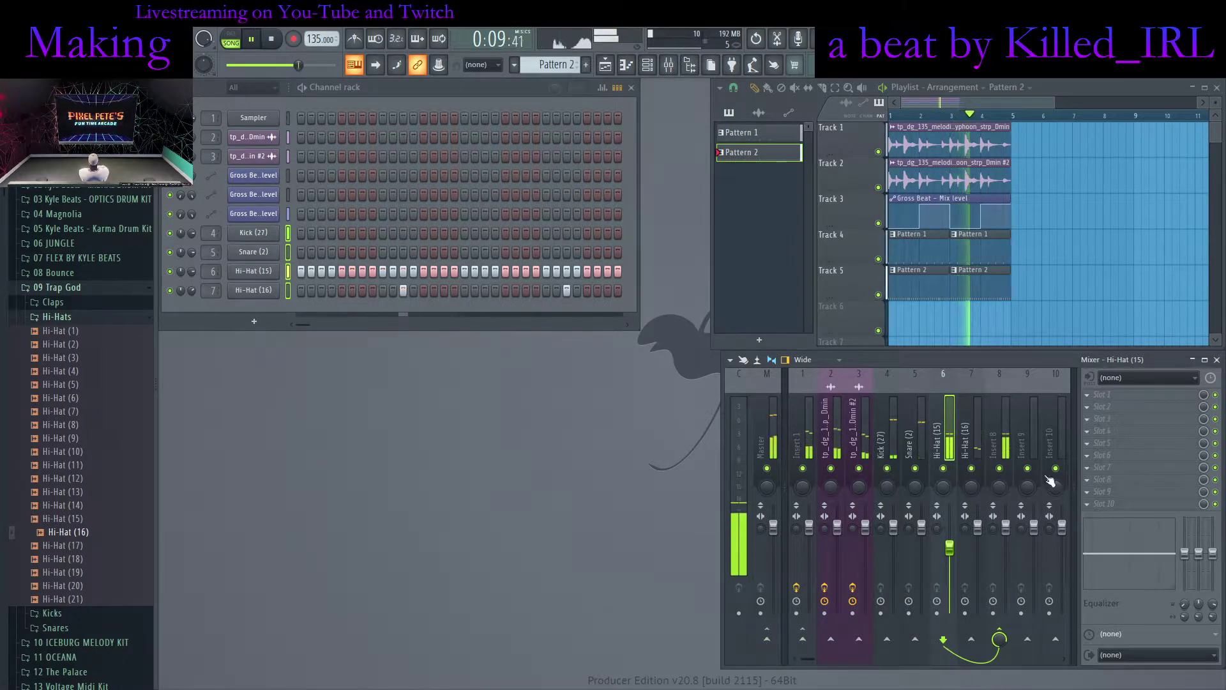
left_click(975, 447)
left_click(999, 638)
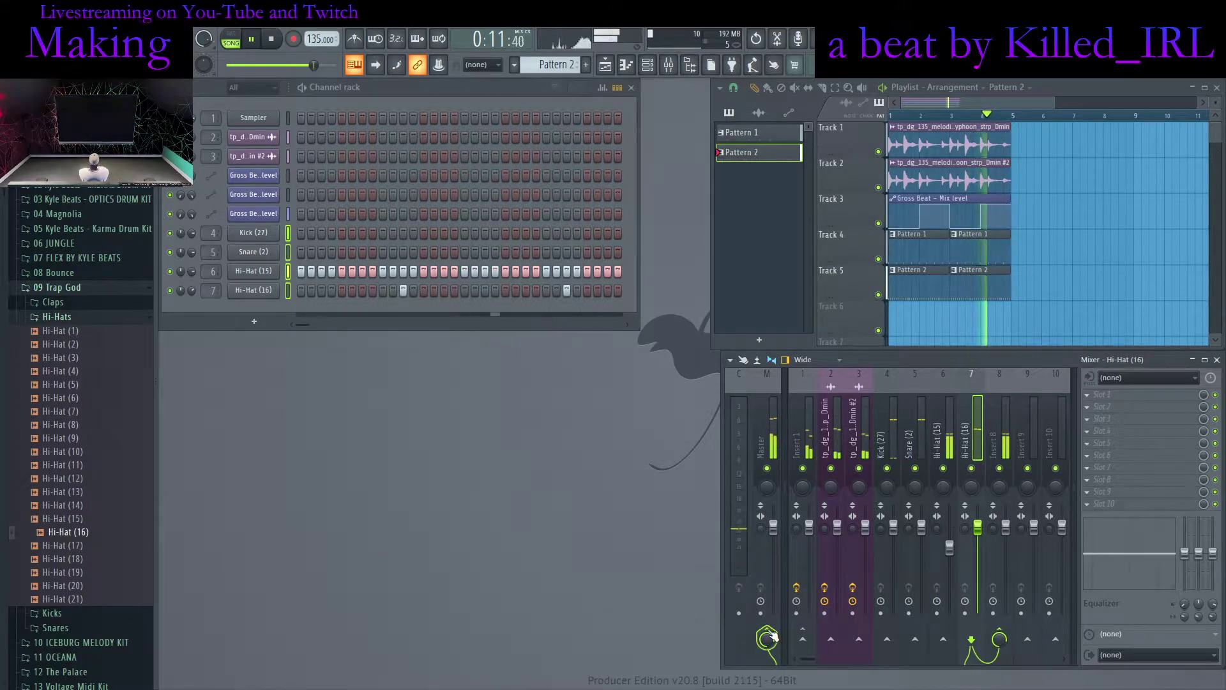
Lower the Hi-Hat (16) mixer track level slightly and select Insert 8
left_click_drag(980, 528, 980, 542)
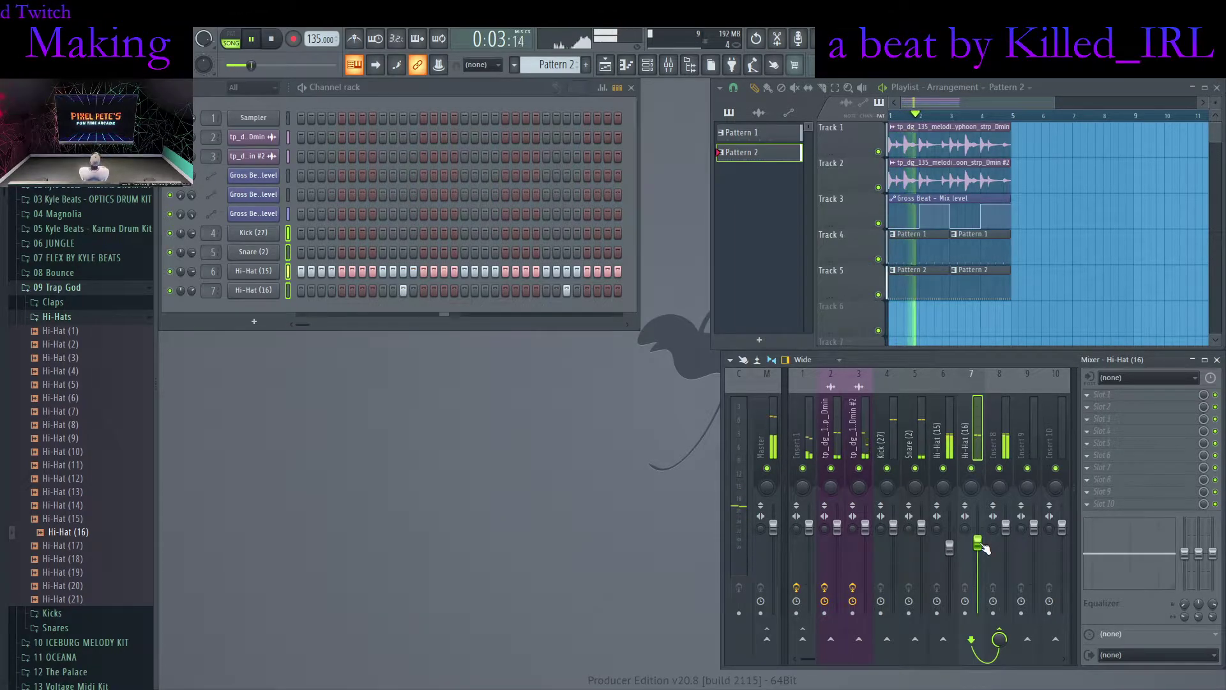
left_click(1008, 455)
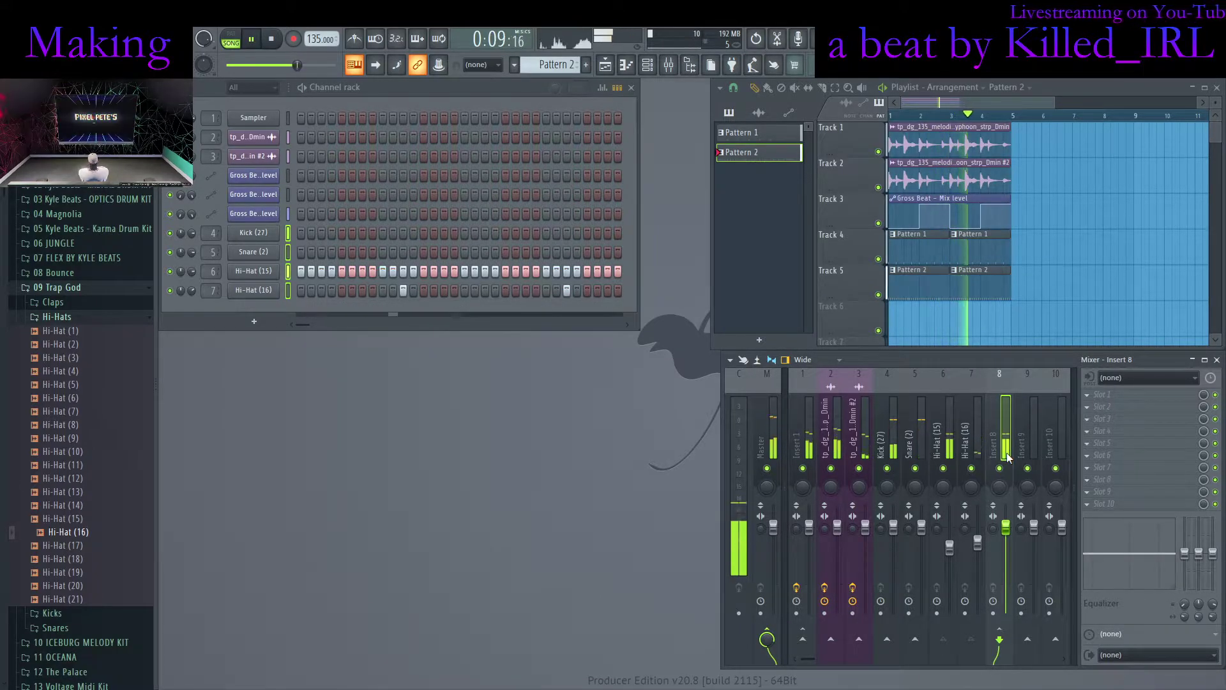
left_click(978, 543)
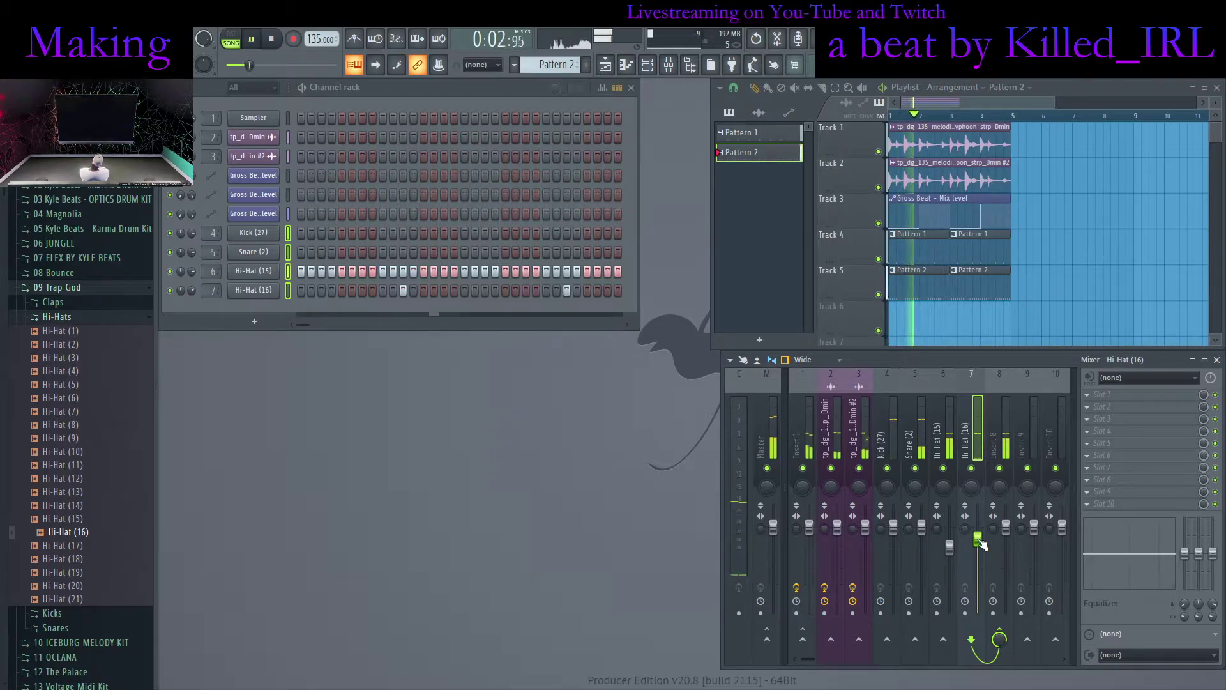
left_click(1009, 464)
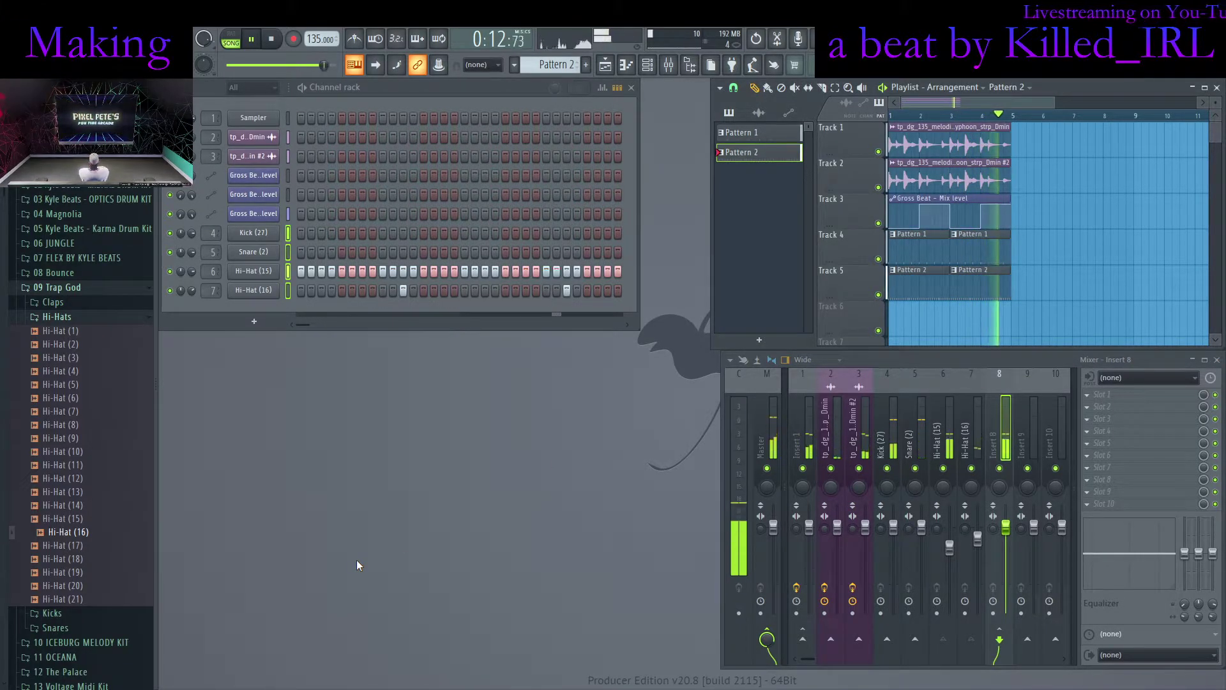
Duplicate the whole arrangement into bars 5 to 8 and delete the first two Pattern 2 clips from Track 5
key("ctrl+a")
key("ctrl+b")
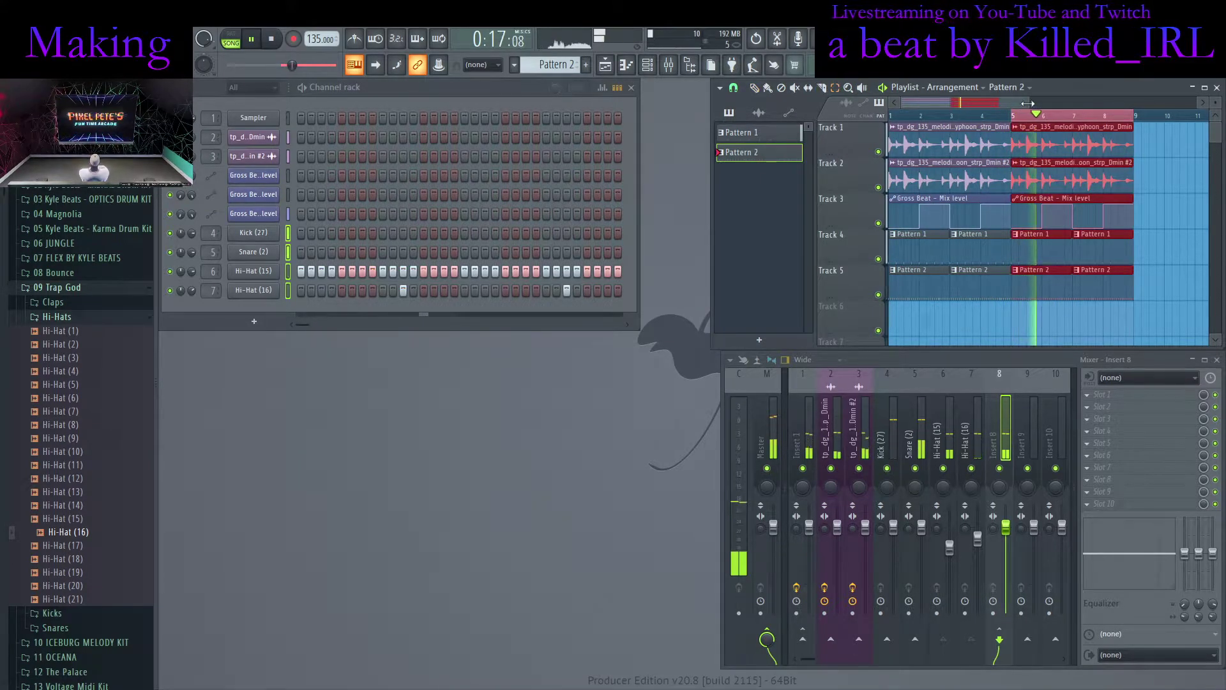
left_click(1005, 126)
left_click_drag(955, 267, 906, 295)
key("Delete")
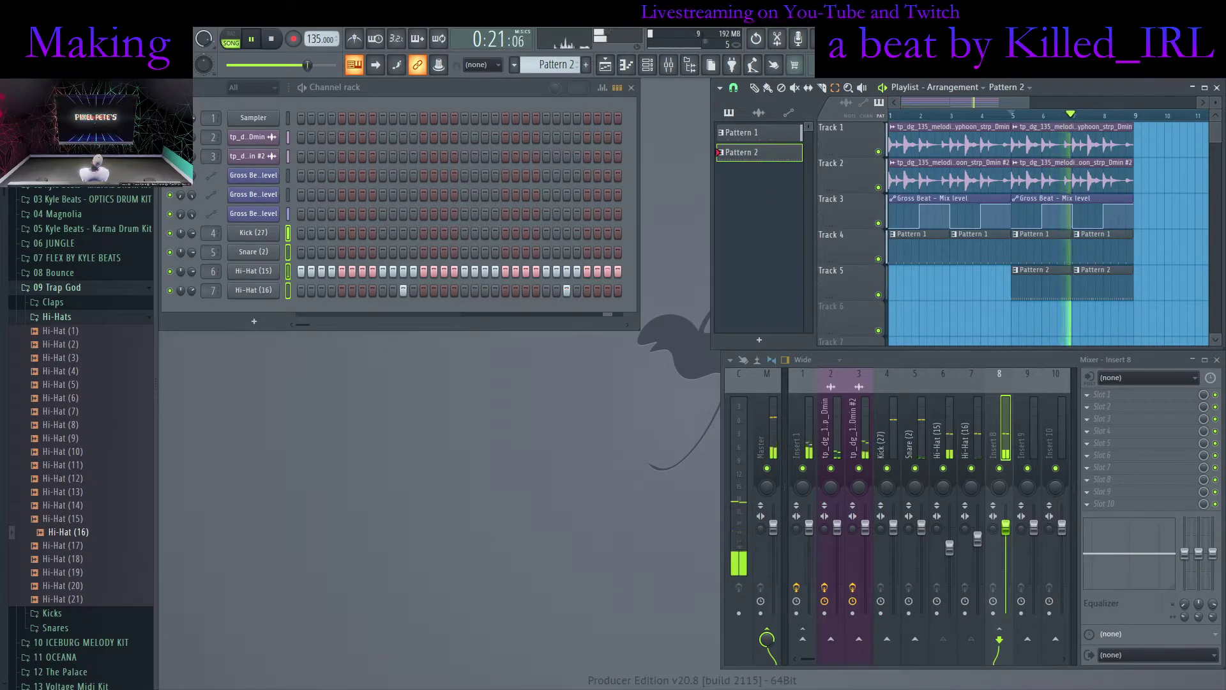
Restart the song, add an empty Pattern 3 and slightly lower the Insert 8 mixer level
left_click(271, 39)
left_click(251, 39)
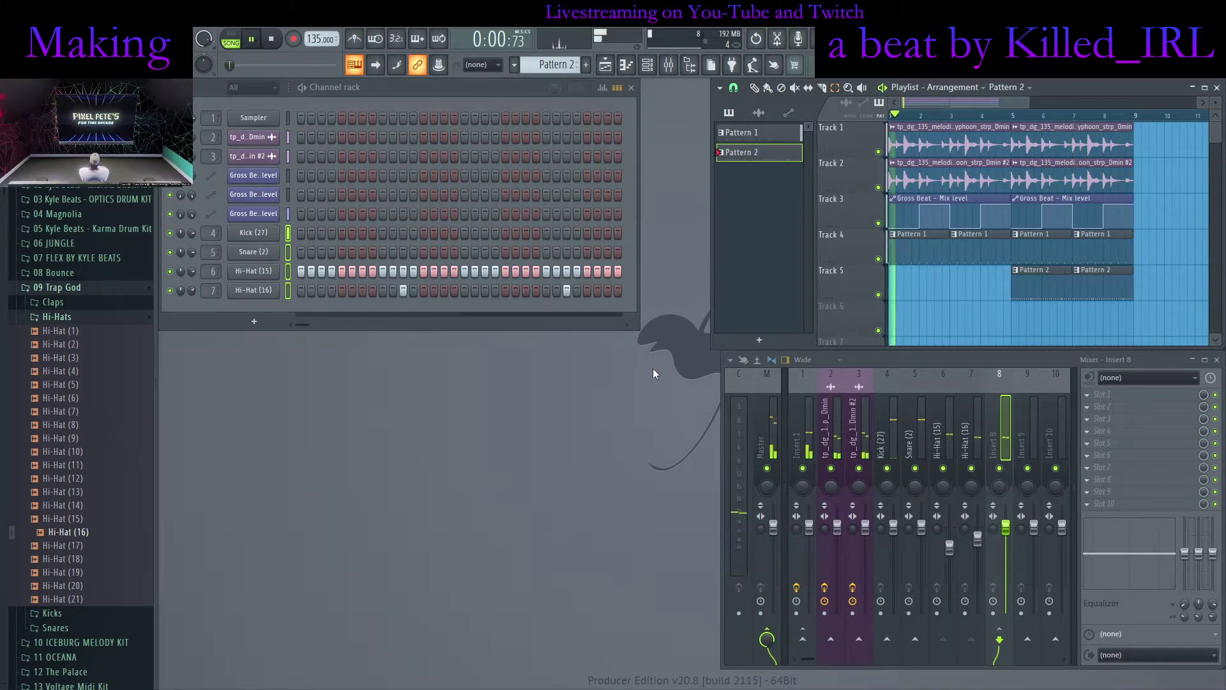
left_click(758, 340)
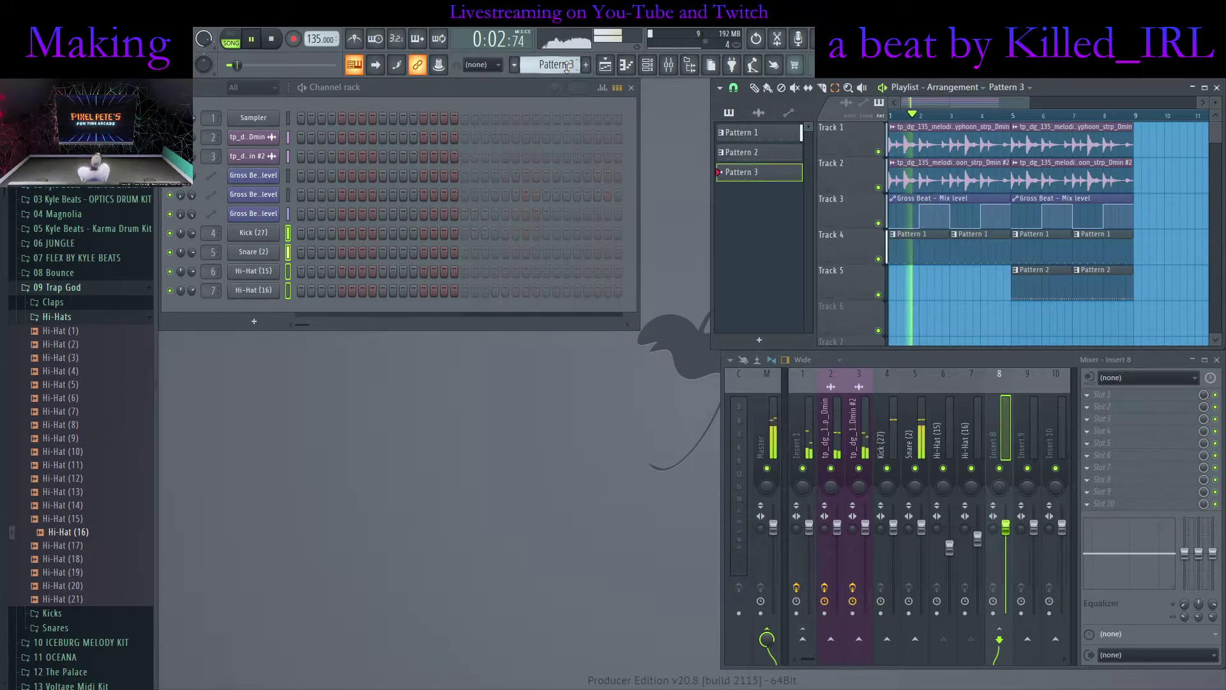
left_click_drag(1006, 529, 1006, 537)
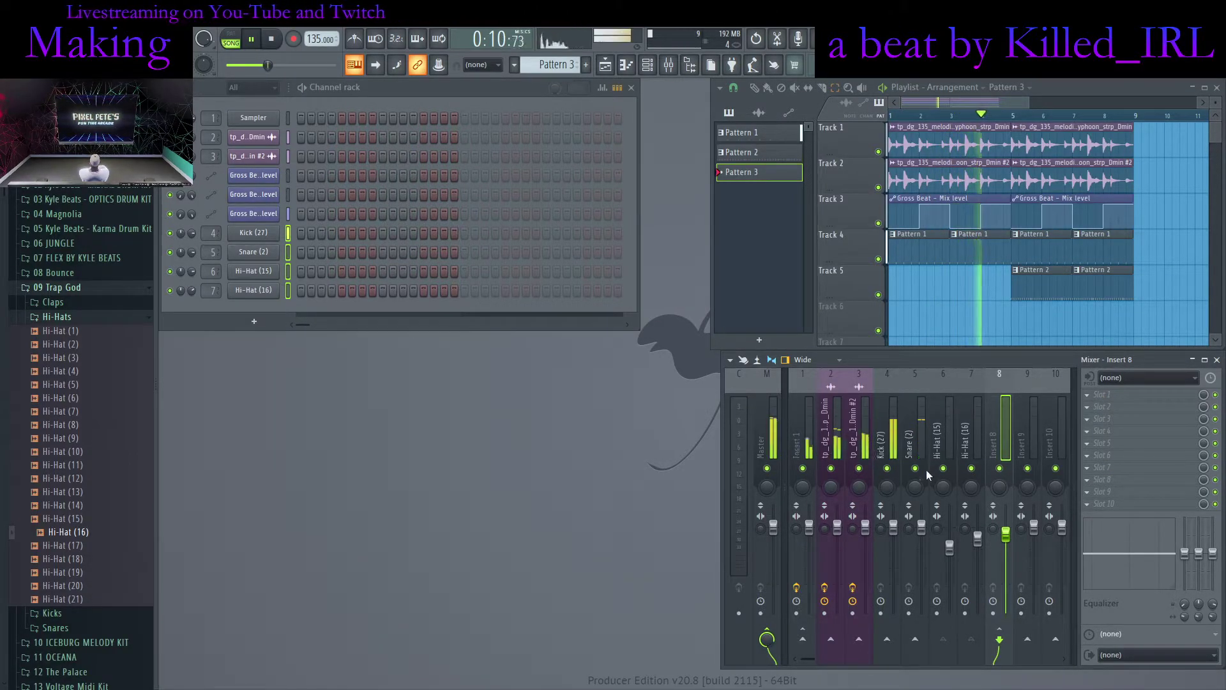
Try Fruity Reeverb 2 on Insert 8, replace it with Fruity Convolver and load the Basement preset
left_click(860, 500)
left_click_drag(507, 216, 504, 236)
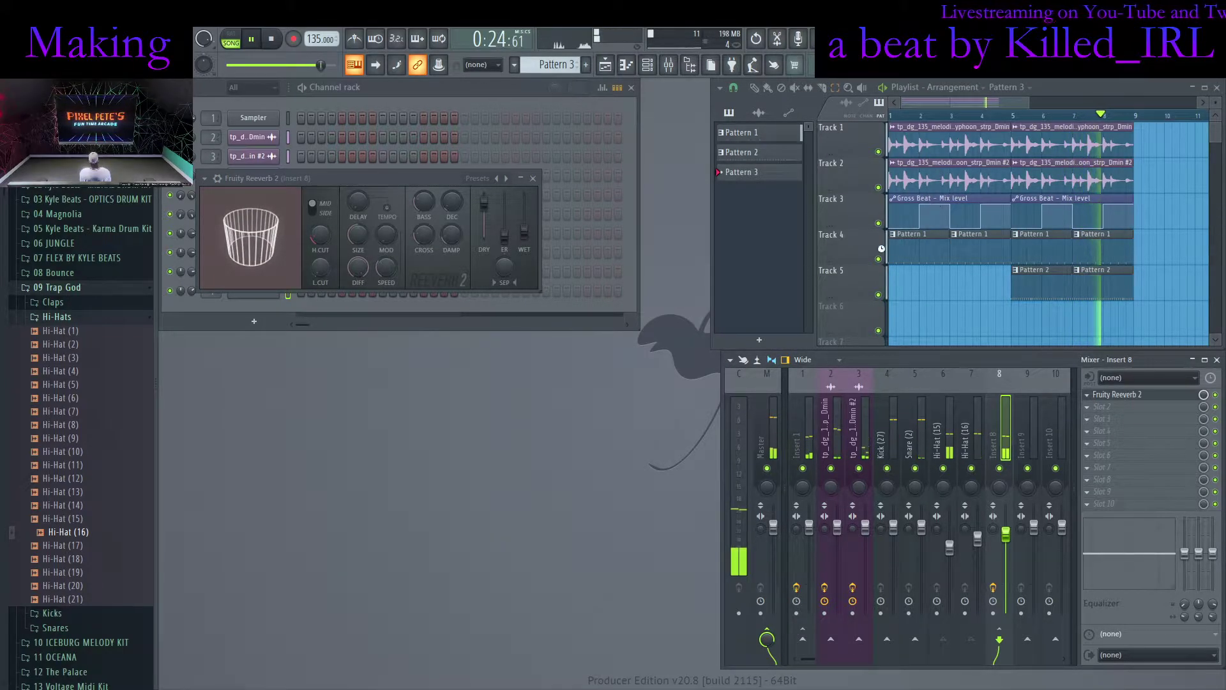
left_click(914, 229)
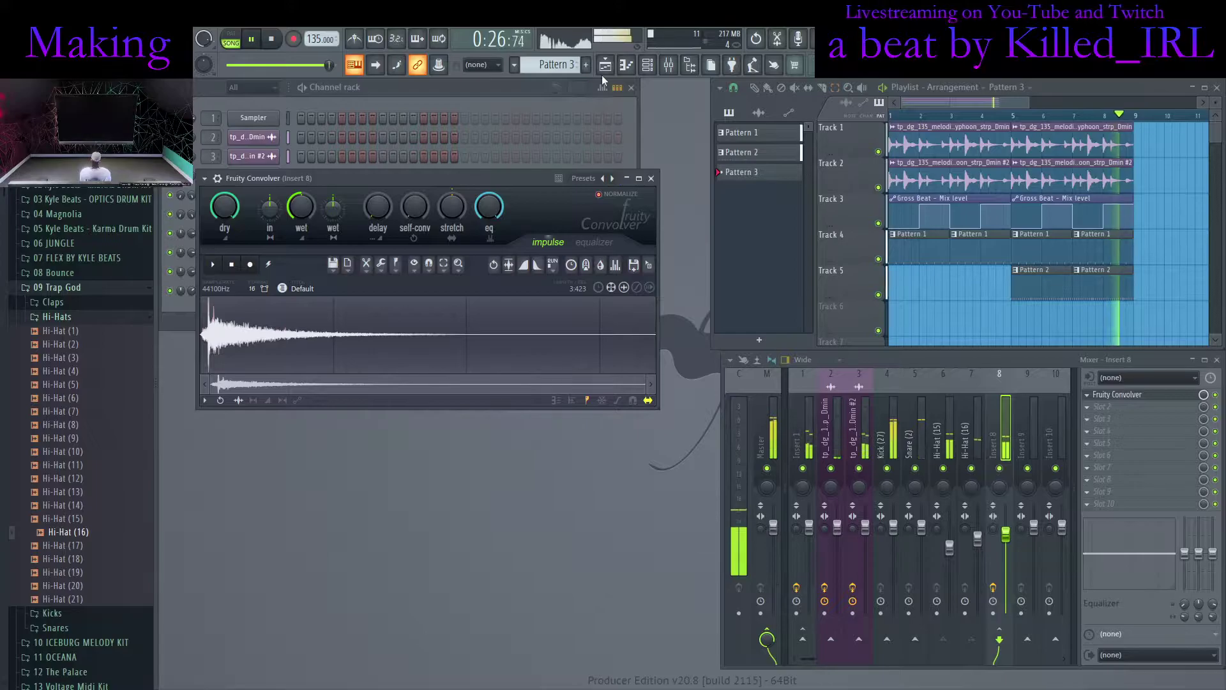
left_click(611, 178)
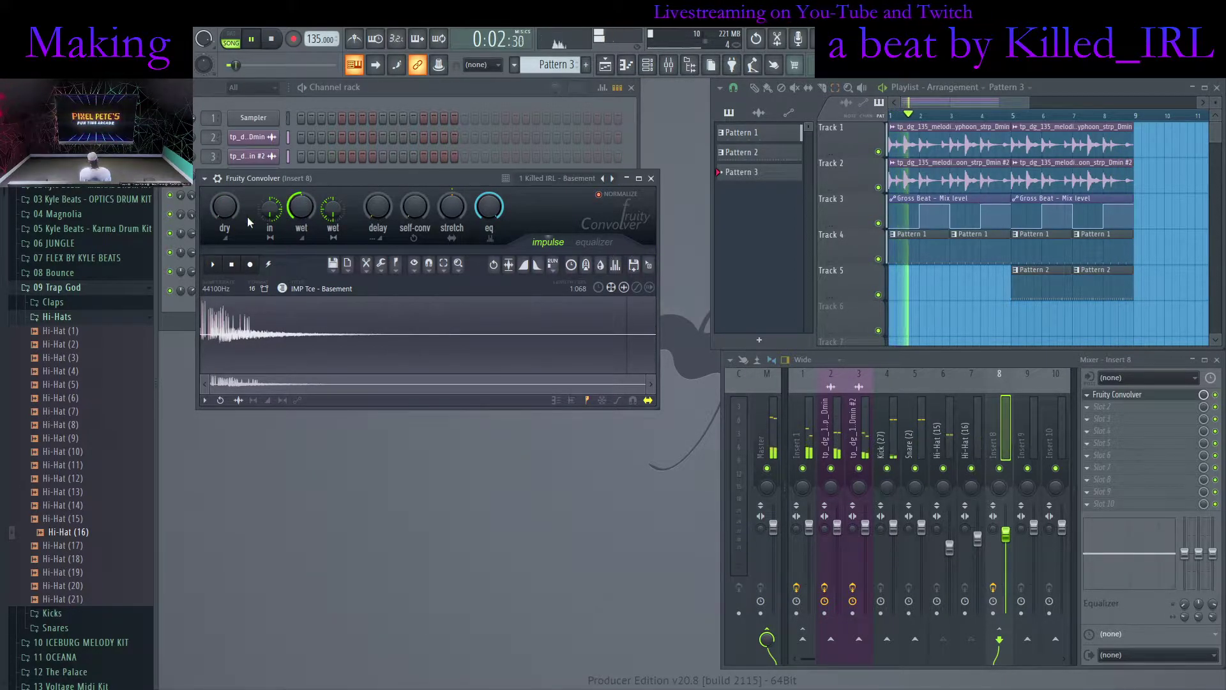
Shape the Fruity Convolver equalizer to cut everything below about 5 kHz, reduce the wet level and close the plugin
left_click(603, 246)
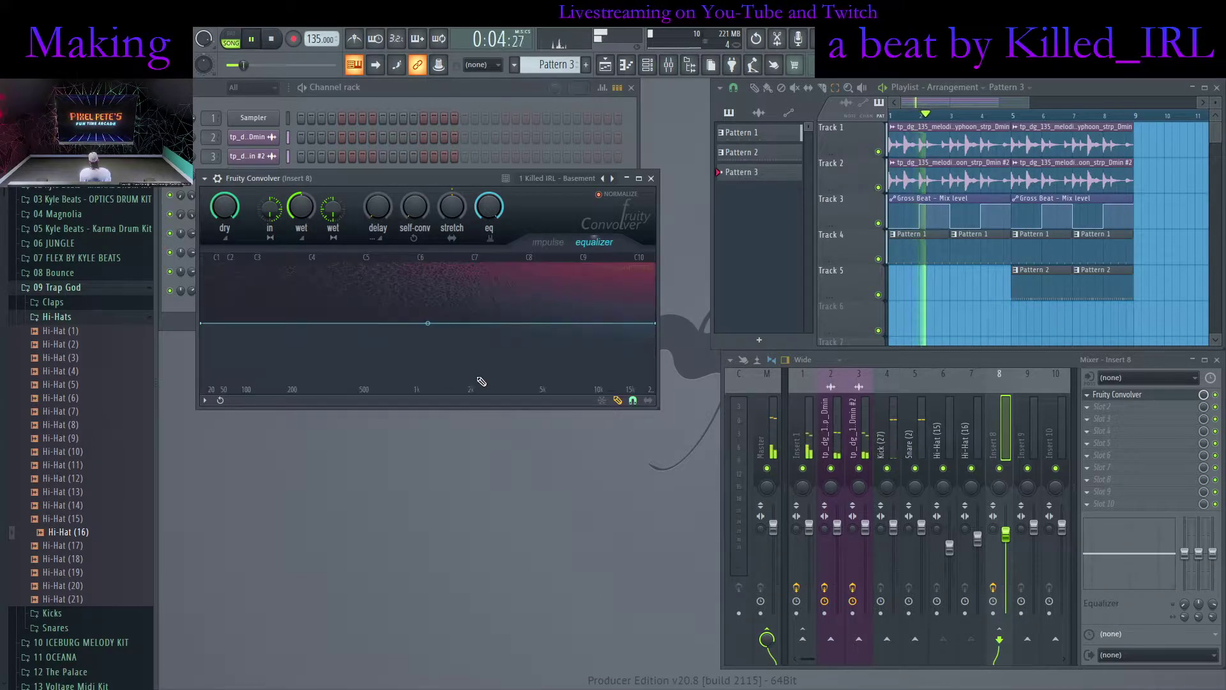
mouse_move(532, 438)
left_mouse_down()
mouse_move(519, 344)
mouse_move(555, 324)
left_mouse_up()
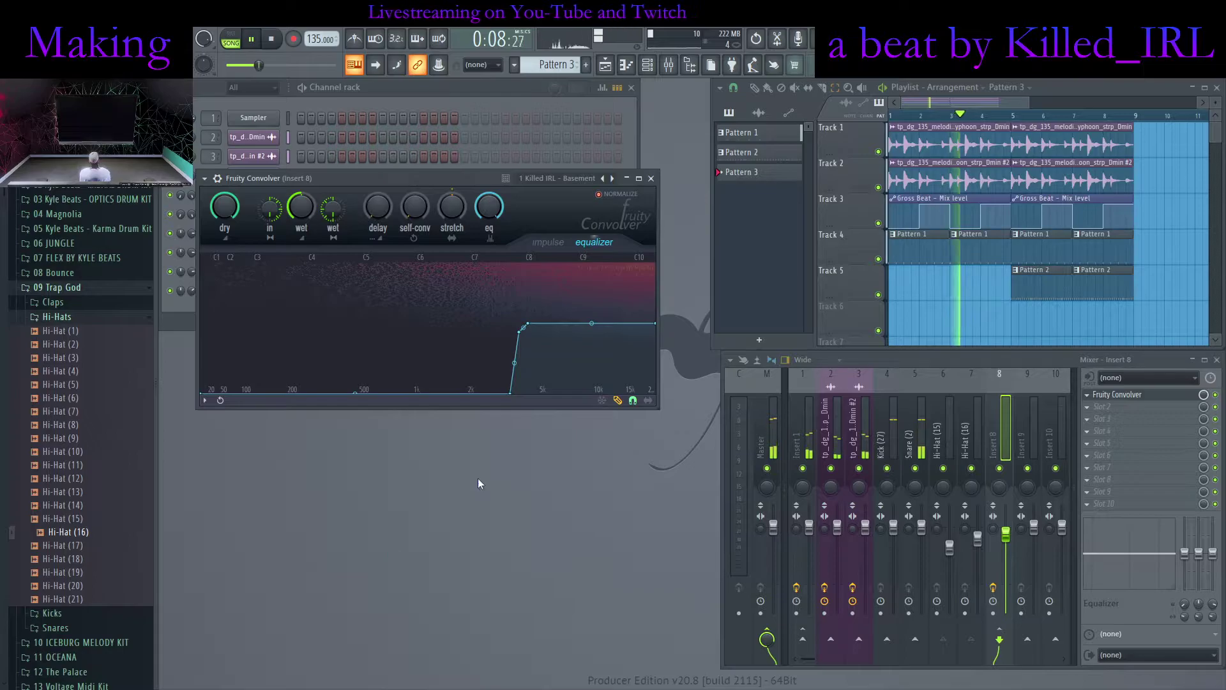
mouse_move(519, 394)
left_mouse_down()
mouse_move(532, 401)
mouse_move(597, 328)
left_mouse_up()
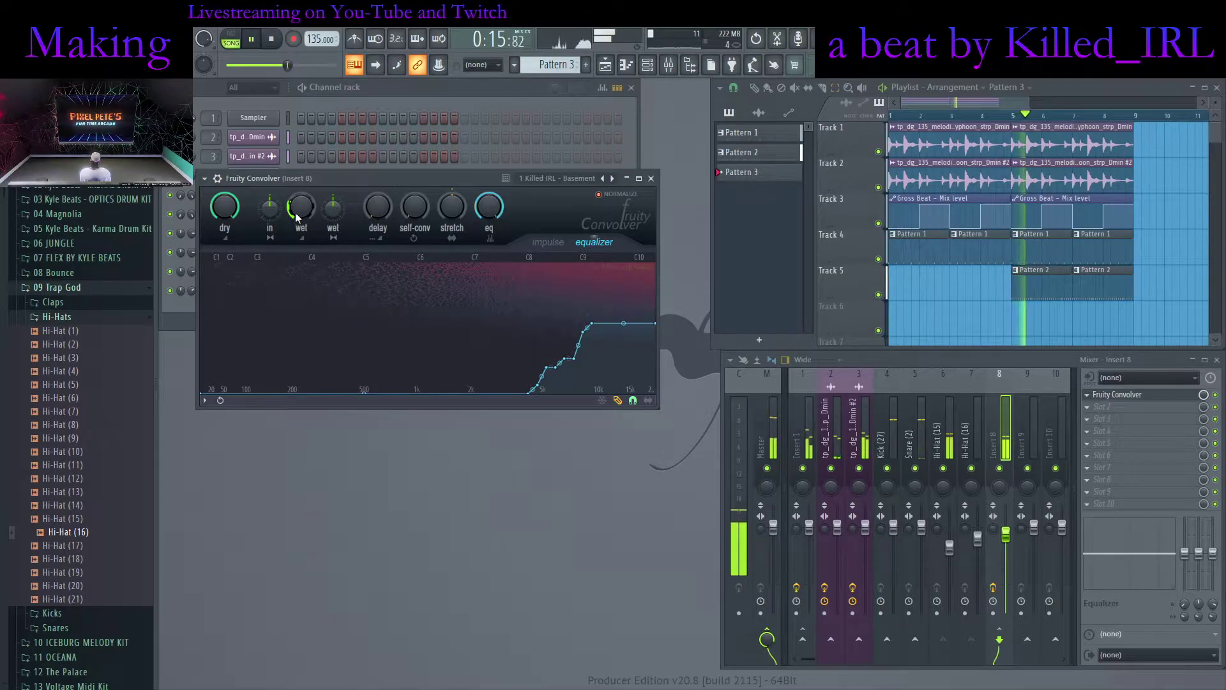
left_click(651, 179)
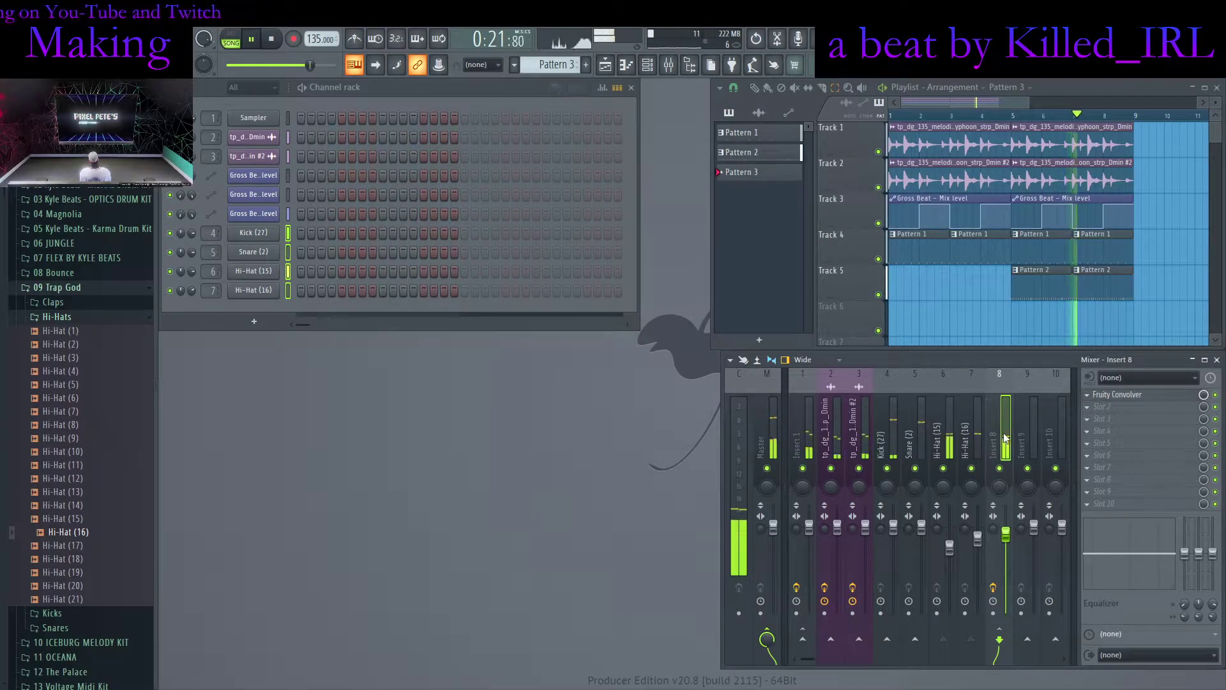
Add Fruity Parametric EQ 2 before the Convolver on Insert 8, load the 18Hz to 20KHz preset and raise its low cut to about 2 kHz
scroll(1118, 396, "down", 1)
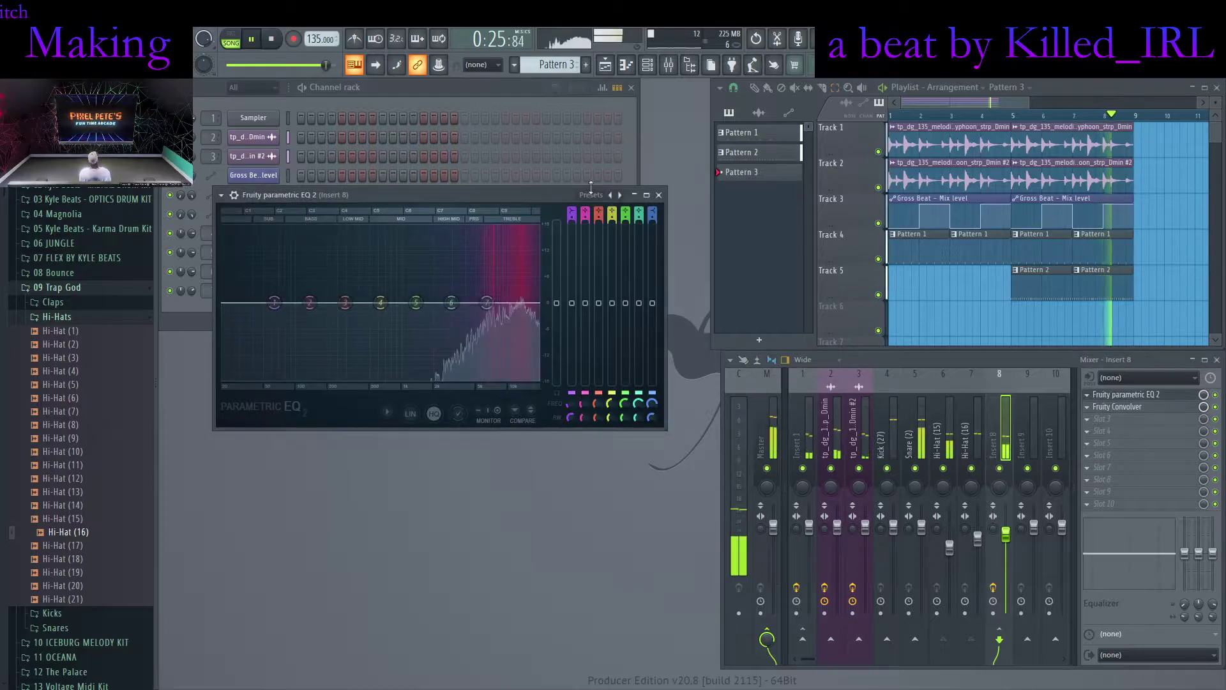
left_click(619, 195)
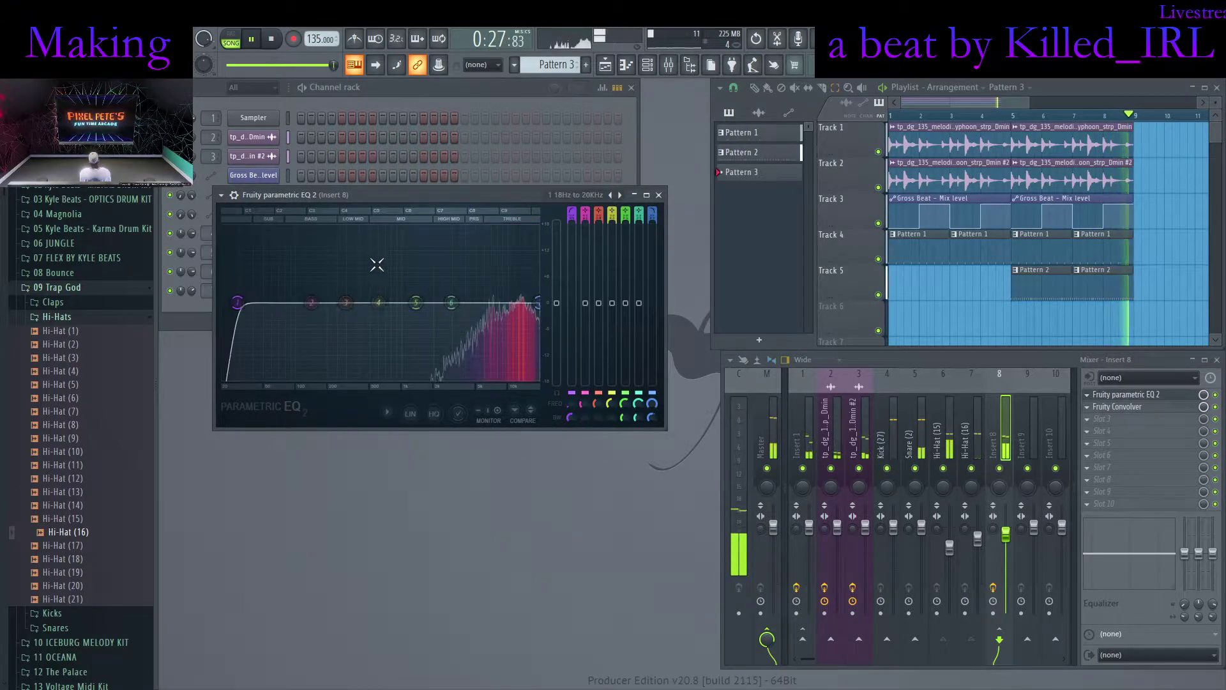
left_click_drag(236, 302, 438, 302)
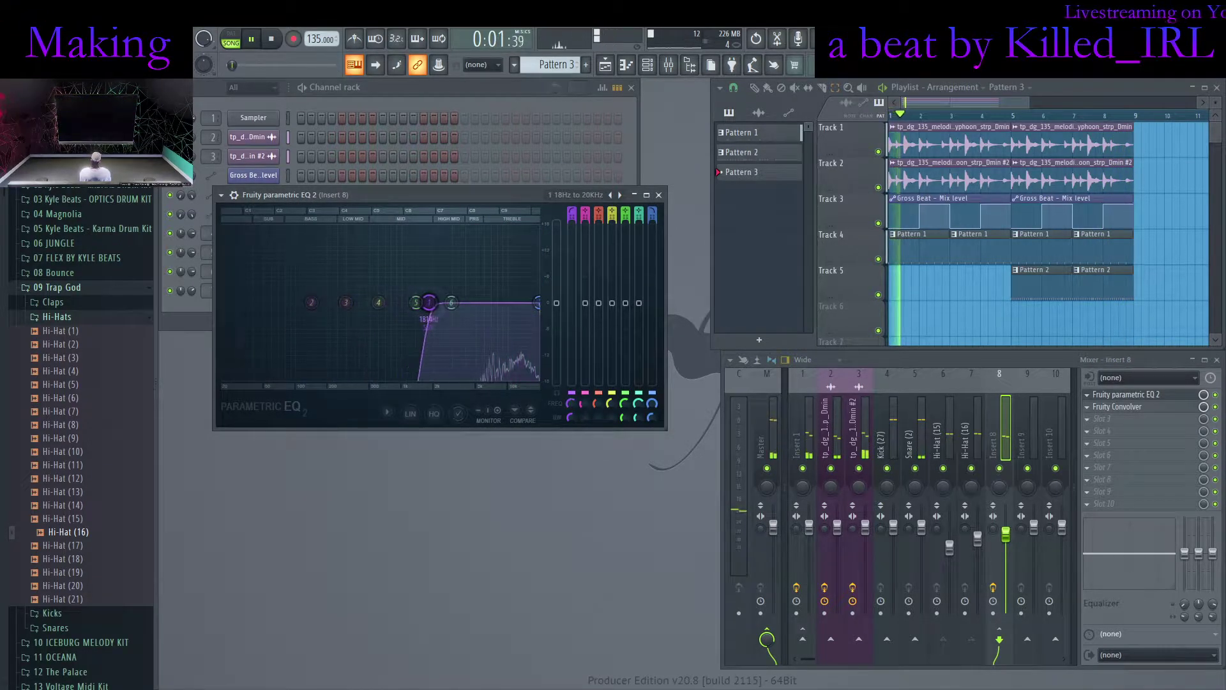
double_click(504, 194)
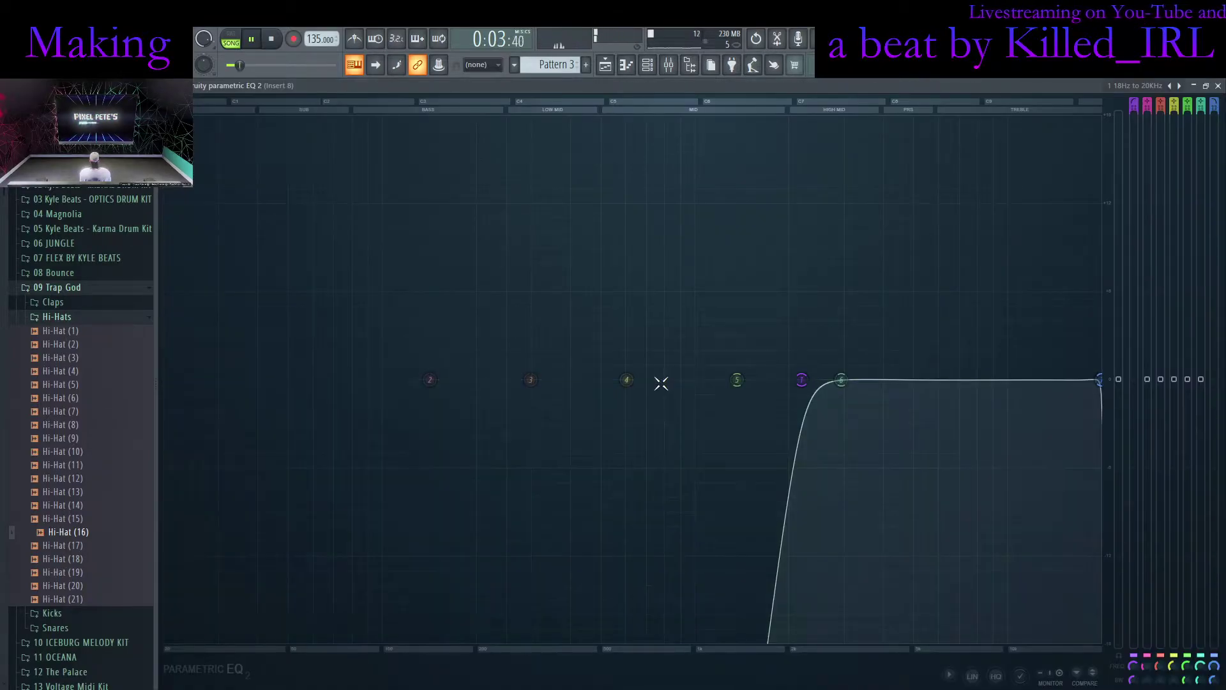
double_click(993, 83)
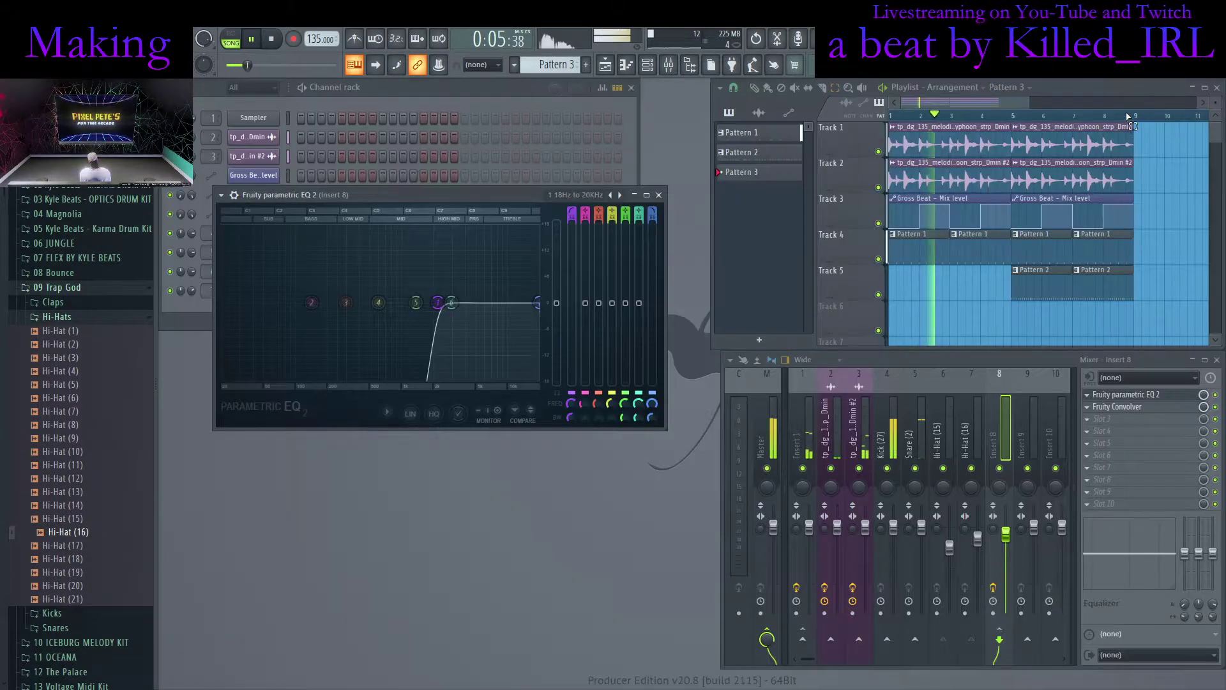
Loop bars 5 to 8 and cut the treble resonance on Insert 8 slightly with a narrow EQ band 2
left_click_drag(1134, 119, 1013, 119)
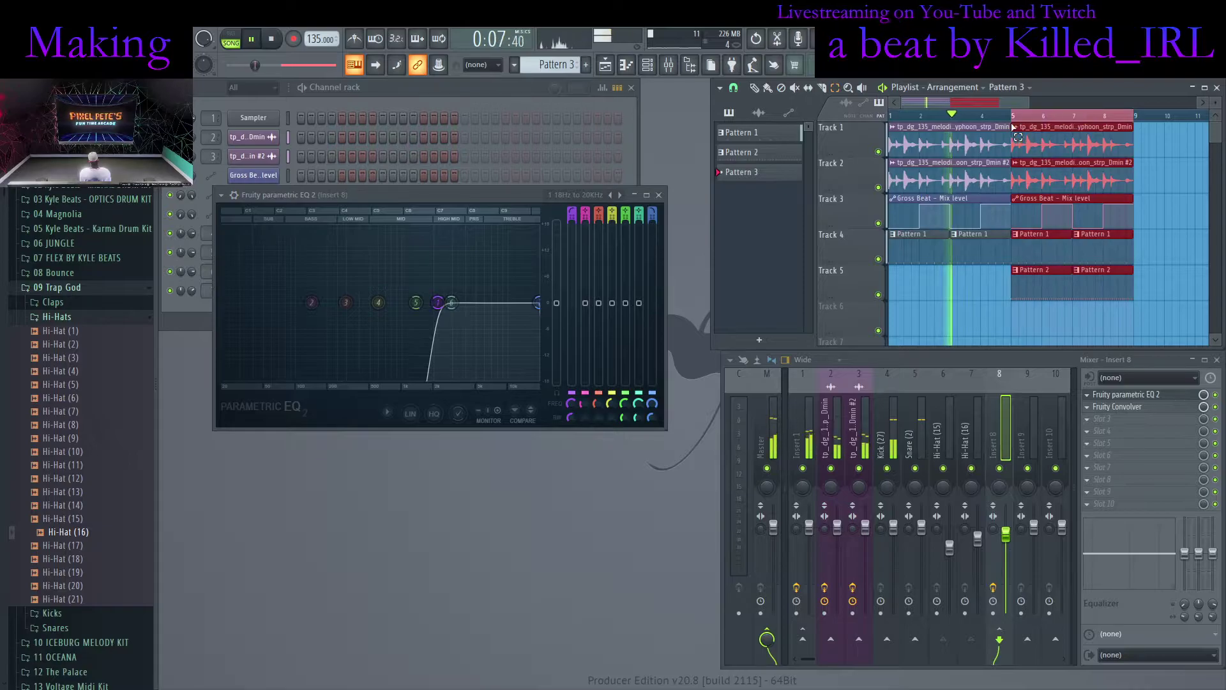
double_click(549, 198)
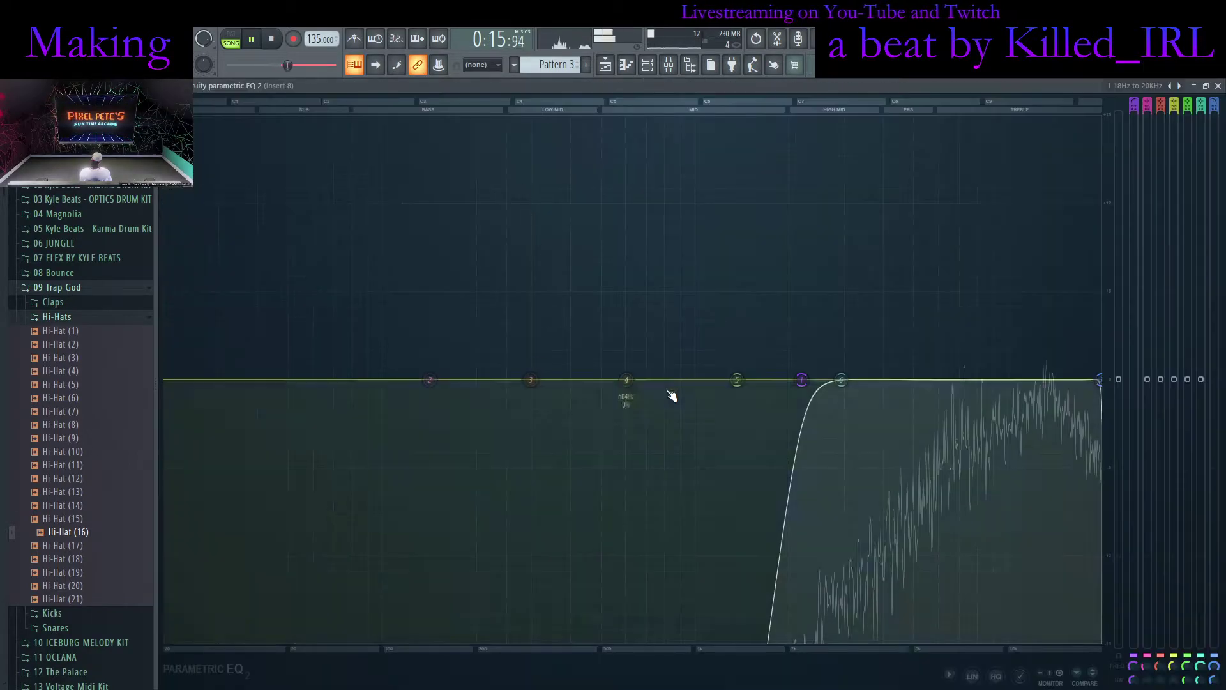
left_click_drag(424, 383, 1048, 121)
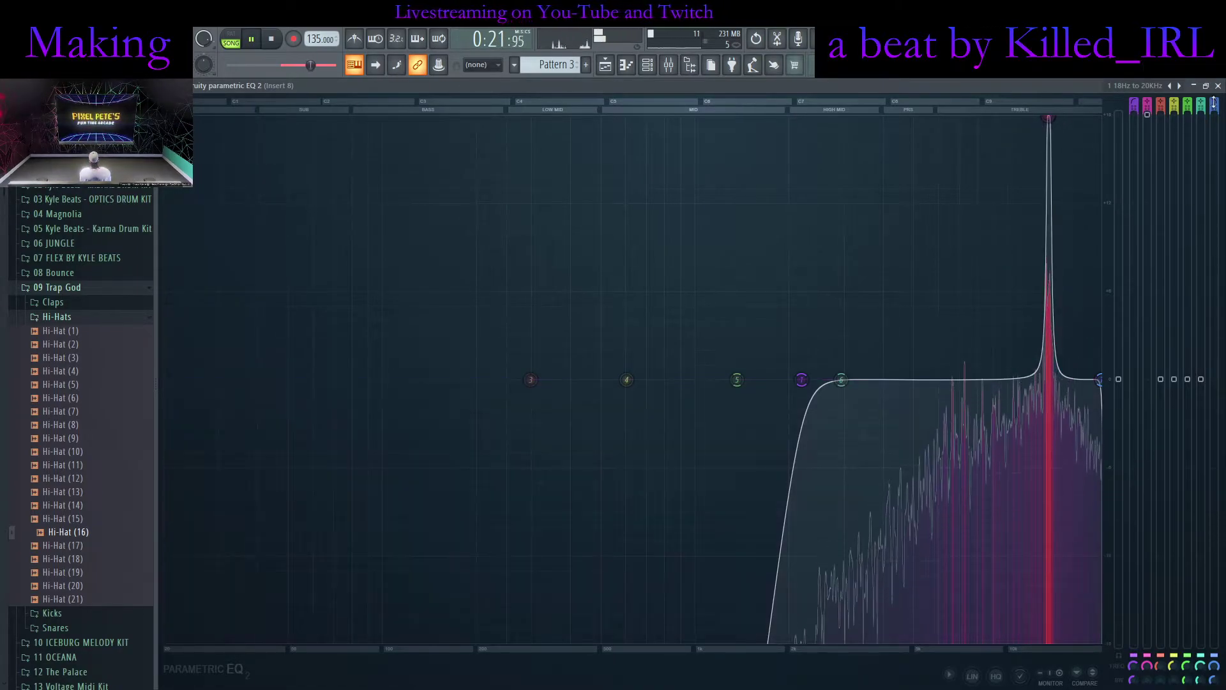
left_click_drag(1147, 114, 1147, 377)
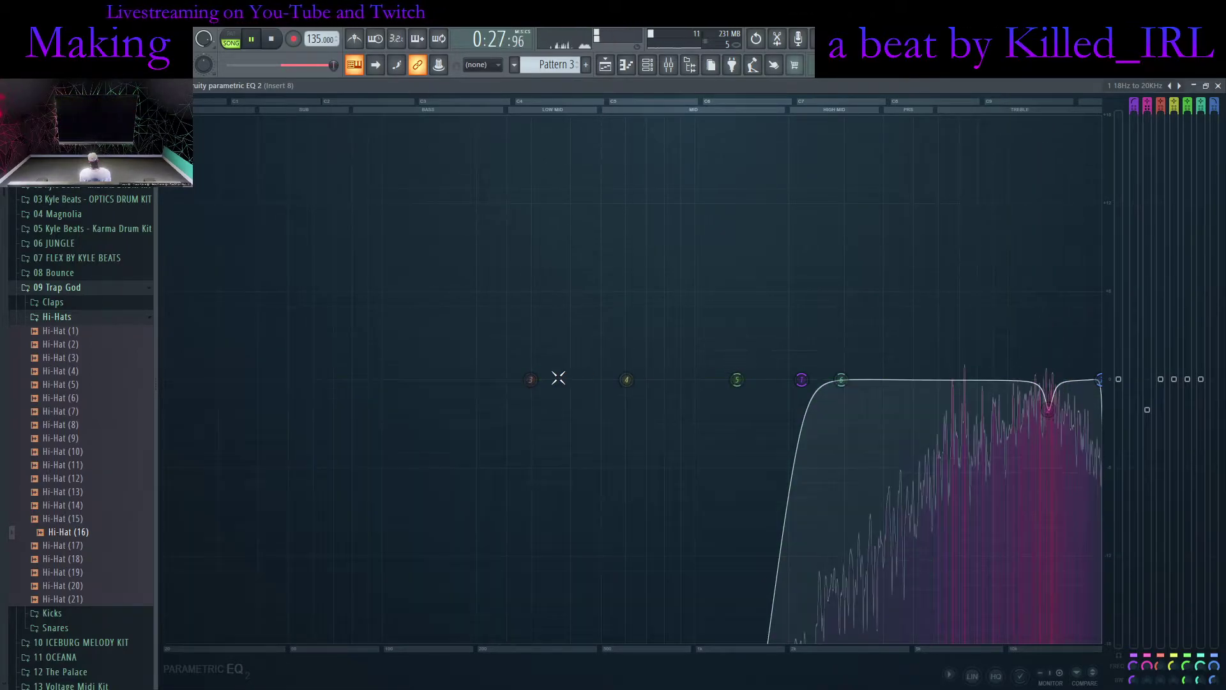
Boost the high treble on Insert 8 with a narrow EQ band 3 just above band 2, then moderate its gain
left_click_drag(530, 379, 1082, 118)
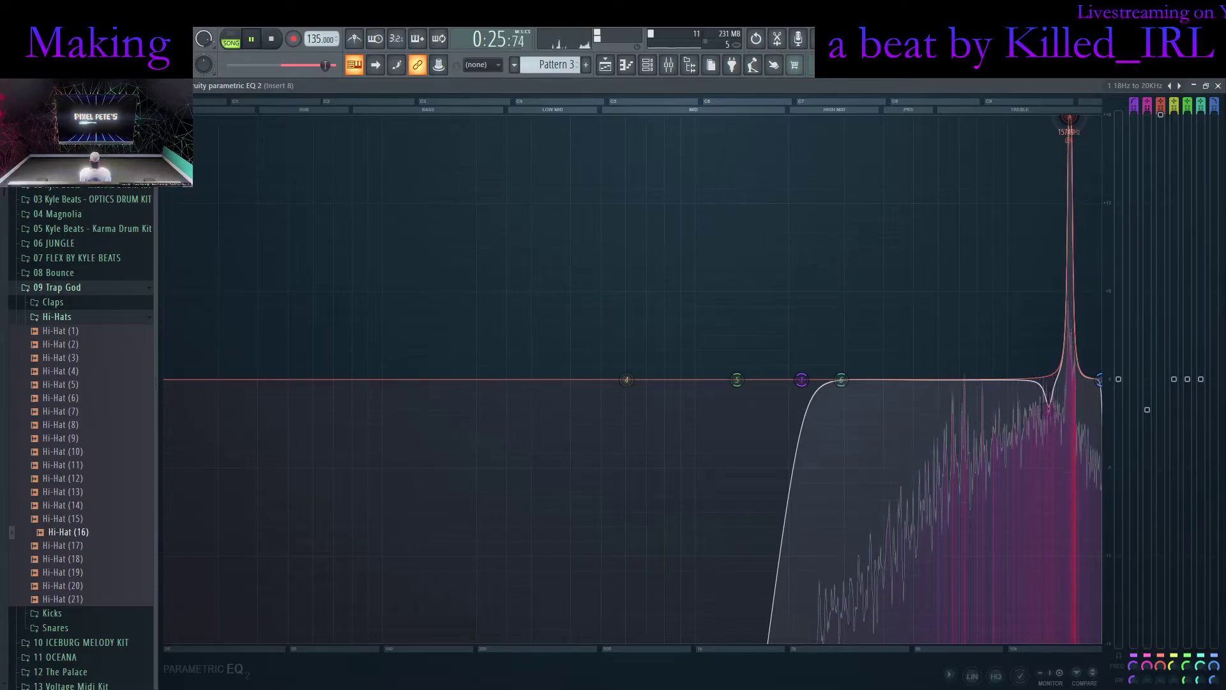
left_click_drag(1068, 118, 1062, 118)
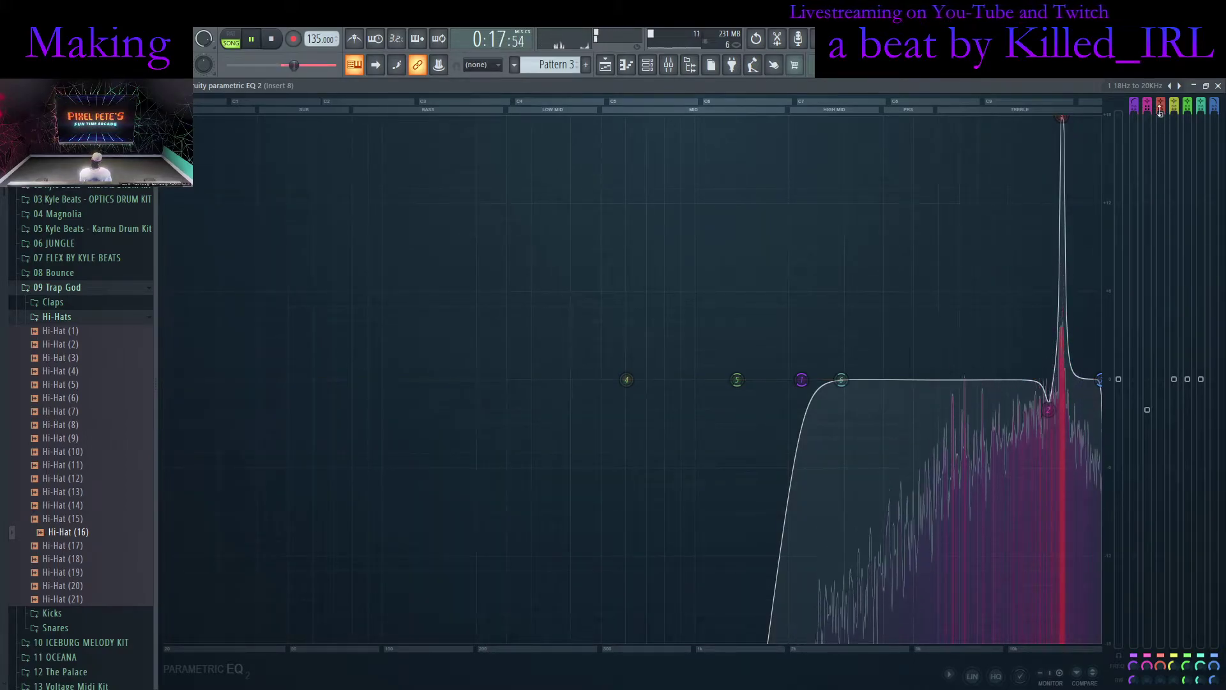
left_click_drag(1162, 116, 1160, 327)
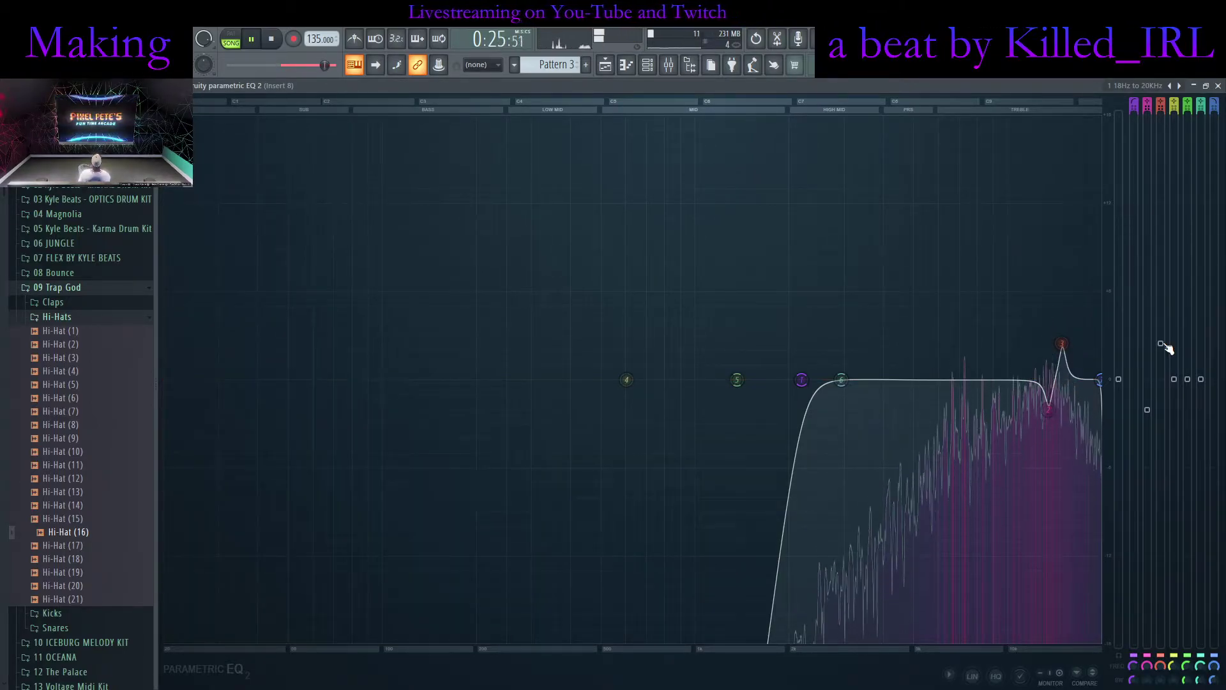
left_click_drag(1162, 344, 1162, 344)
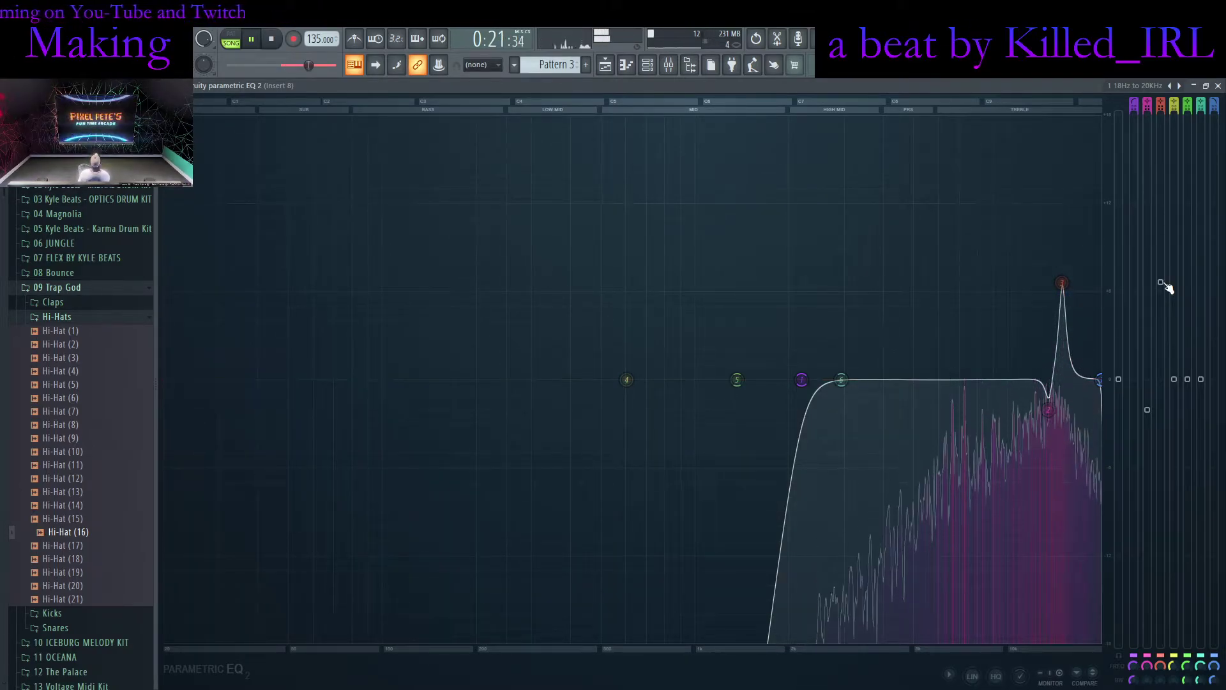
Deepen the band 2 cut on Insert 8 slightly, cut just above band 3 with a narrow band 6, and close the EQ
left_click_drag(1148, 412, 1148, 416)
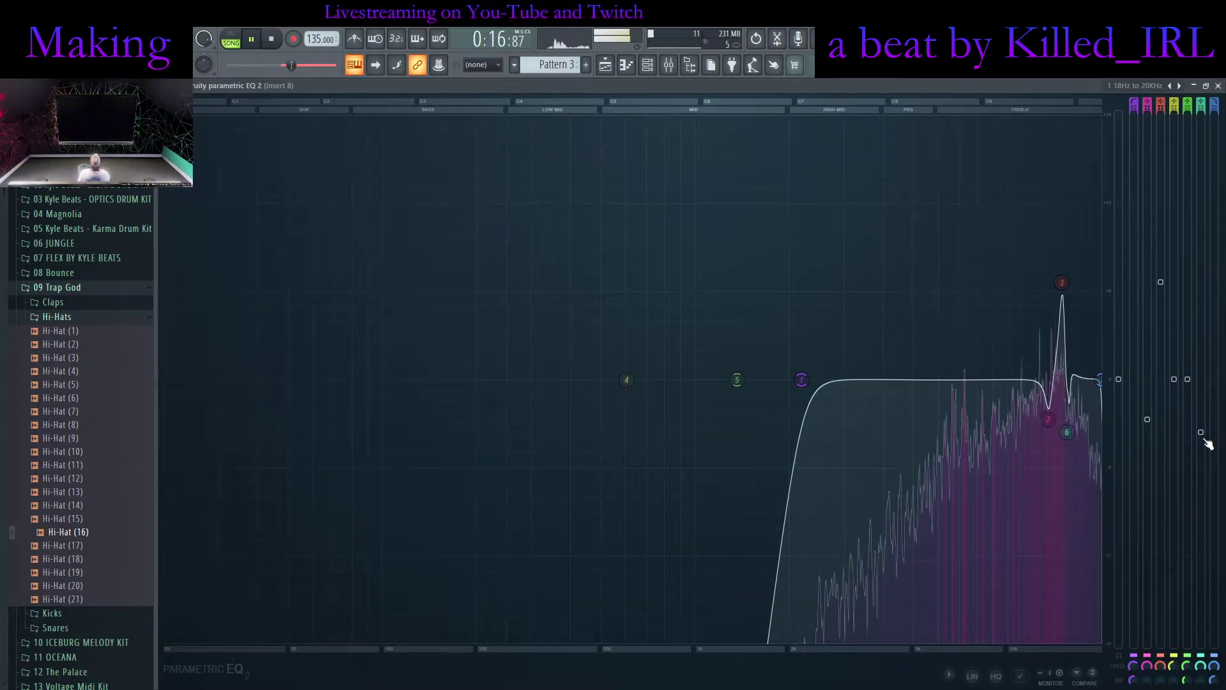
left_click_drag(1208, 444, 1207, 447)
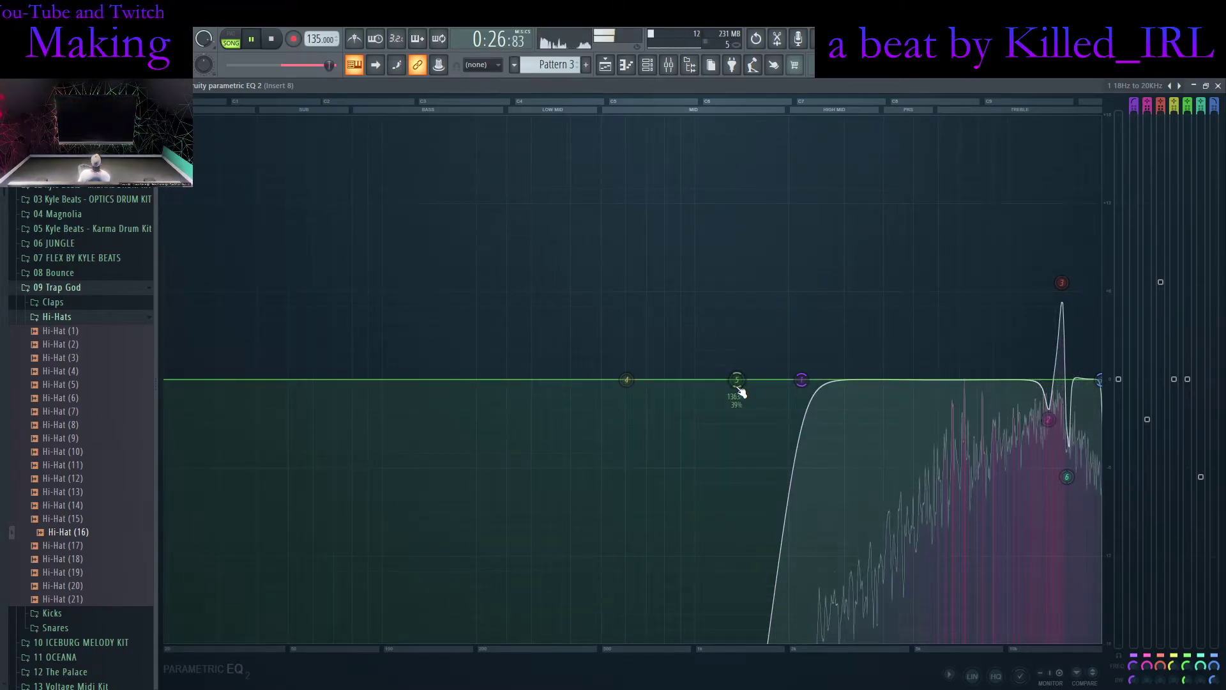
double_click(1080, 83)
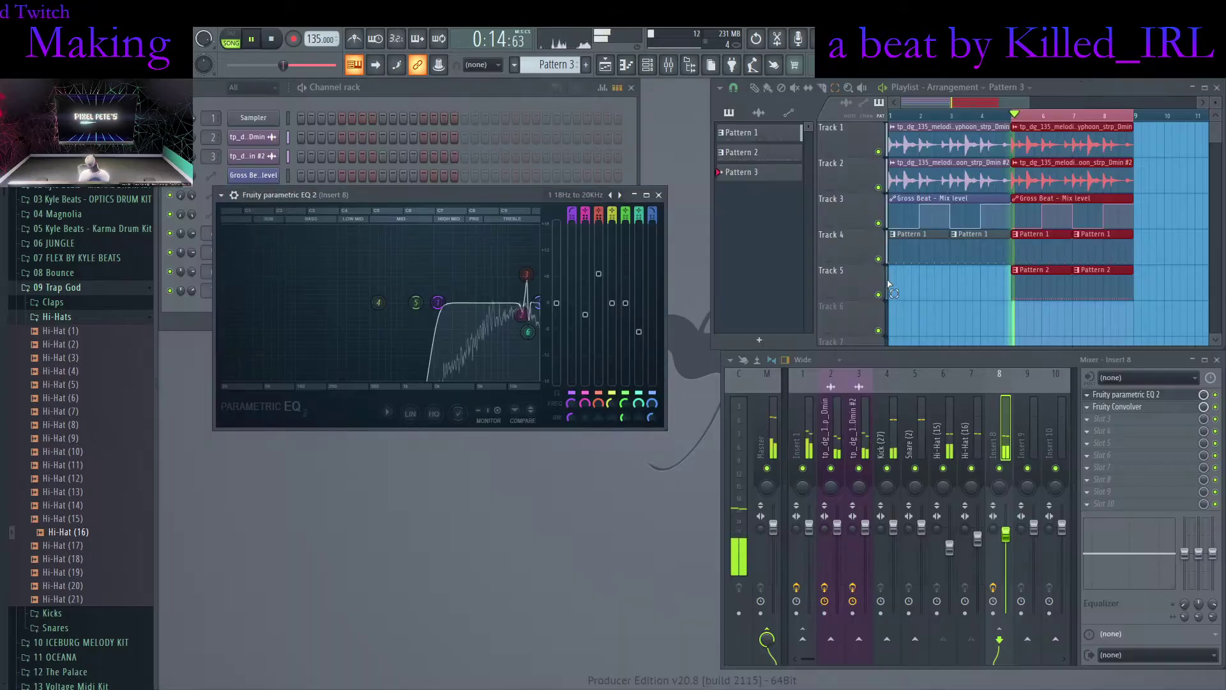
left_click(659, 195)
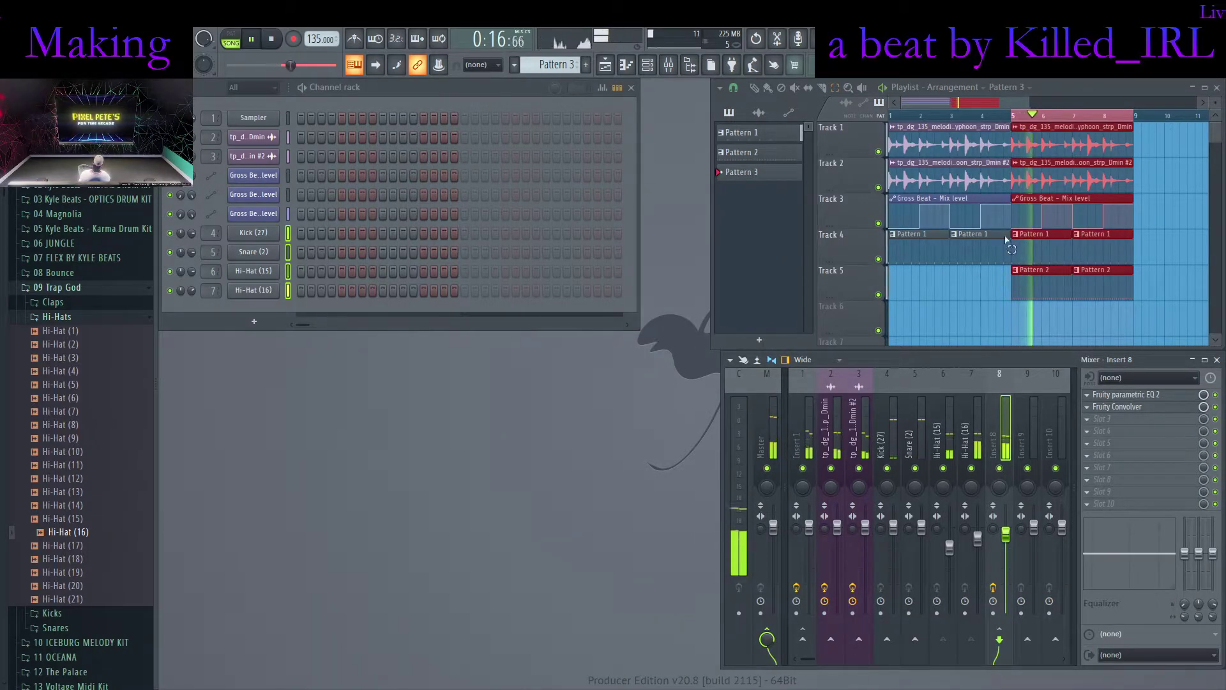
Clear the loop over bars 5 to 8 and restart song playback from the beginning
left_click(1029, 115)
left_click(272, 38)
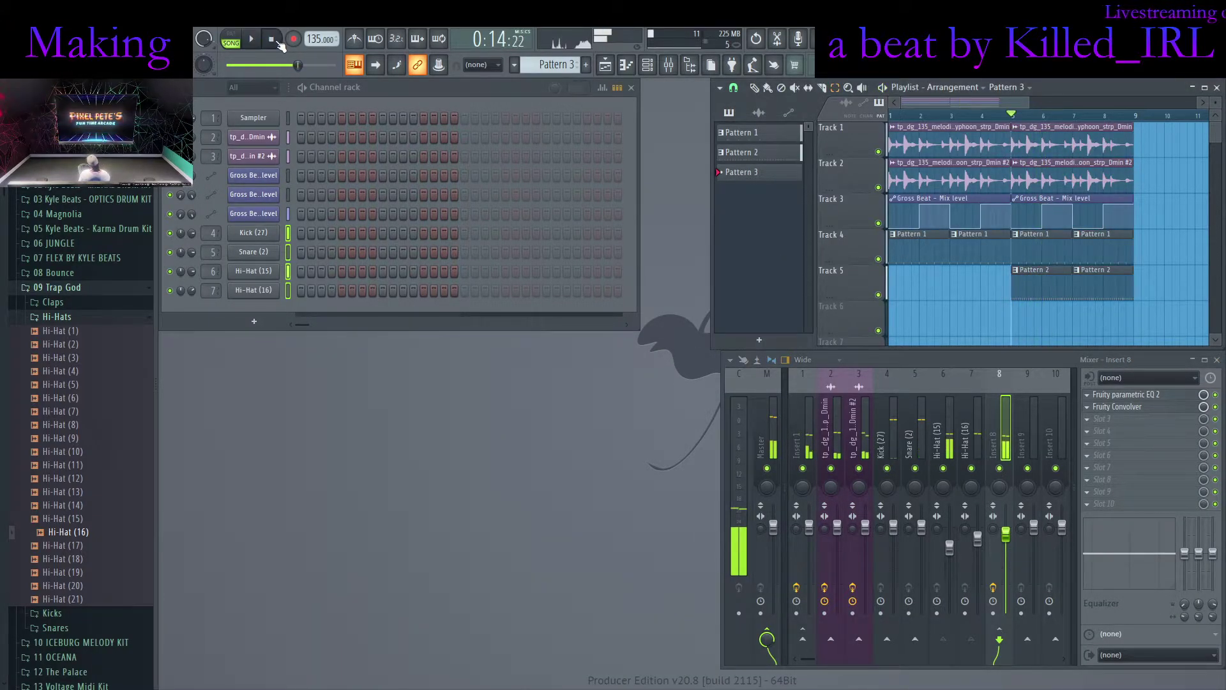
left_click(252, 39)
left_click(273, 41)
left_click(251, 40)
Collapse the Hi-Hats and Trap God folders in the sample browser
left_click(71, 332)
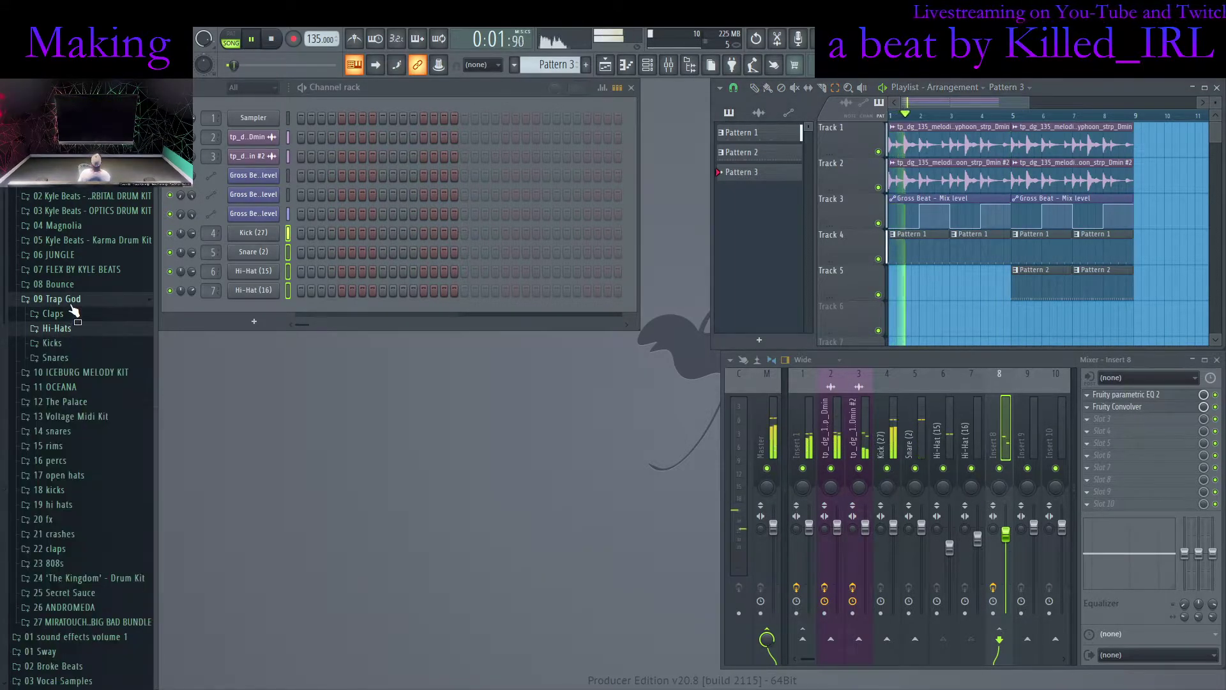
left_click(73, 302)
scroll(86, 358, "up", 2)
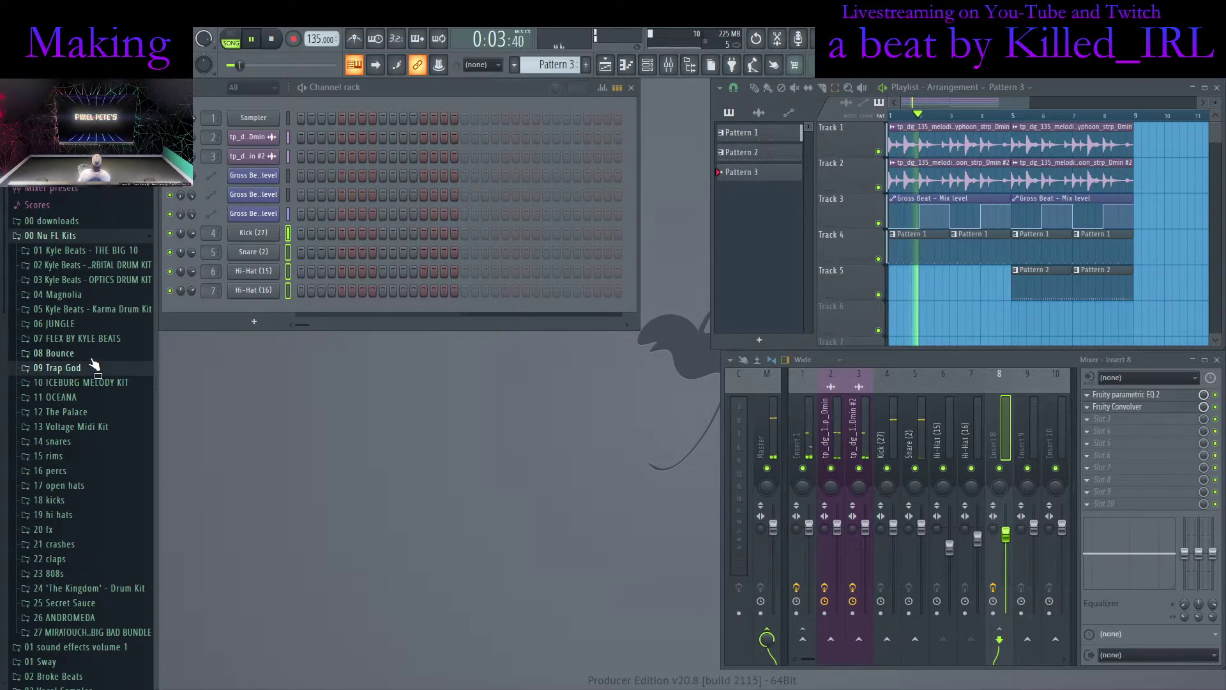
Lower the pitch of the Snare (2) channel slightly and close its sampler settings
left_click(253, 251)
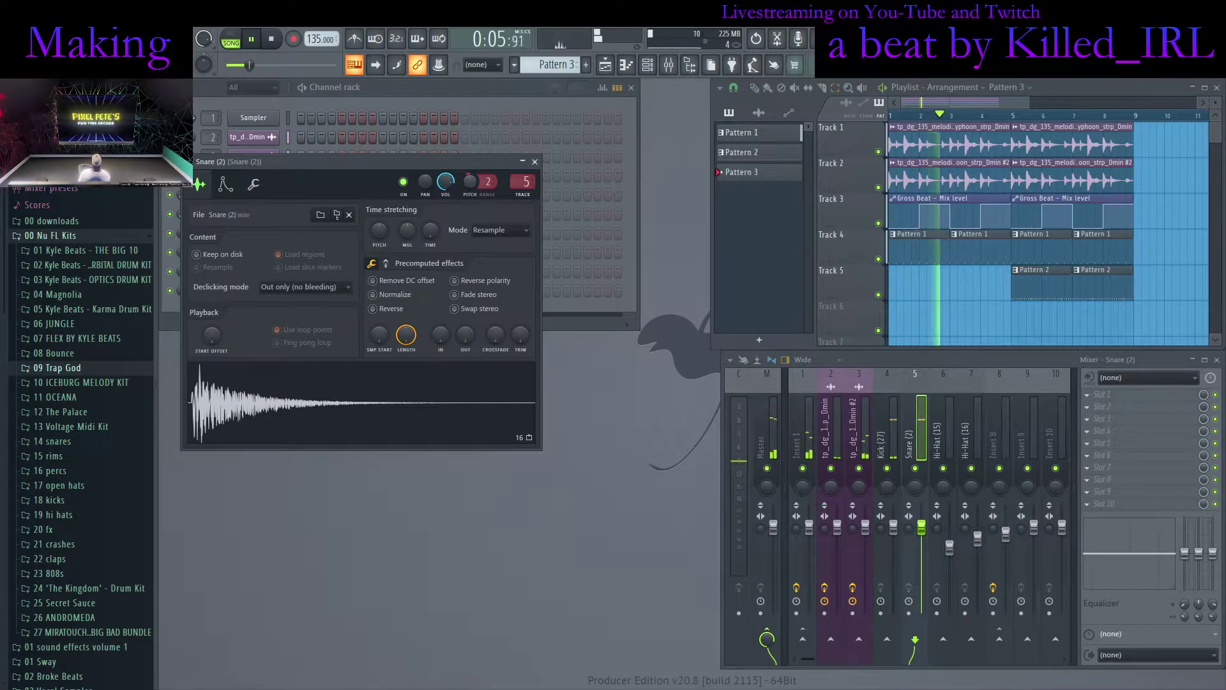
left_click_drag(471, 183, 471, 200)
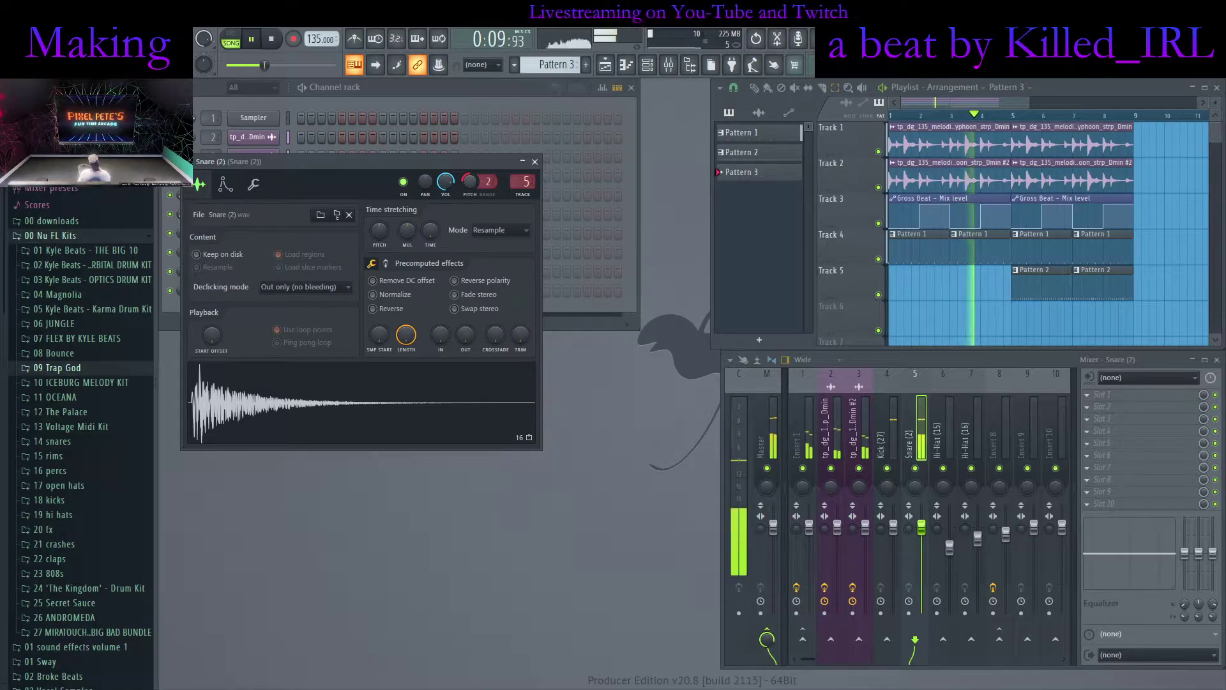
left_click(535, 162)
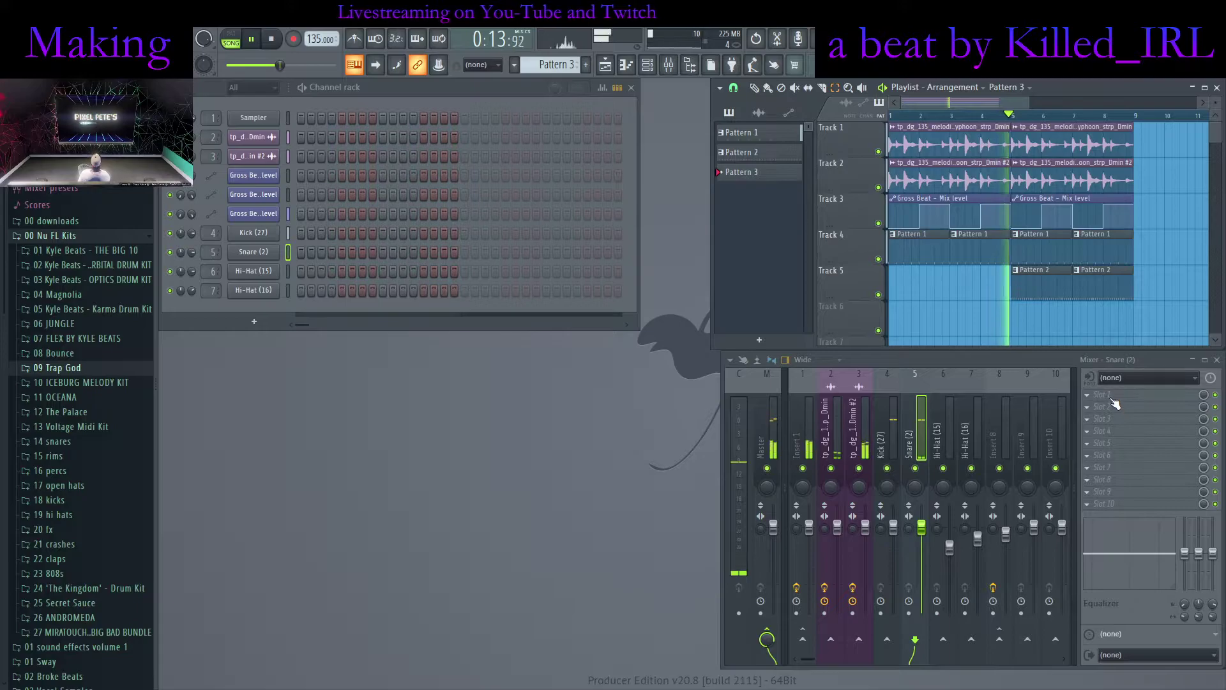
Add Fruity Parametric EQ 2 to the Snare (2) insert, load the 18Hz to 20KHz preset and raise its low cut to about 182 Hz
left_click(659, 437)
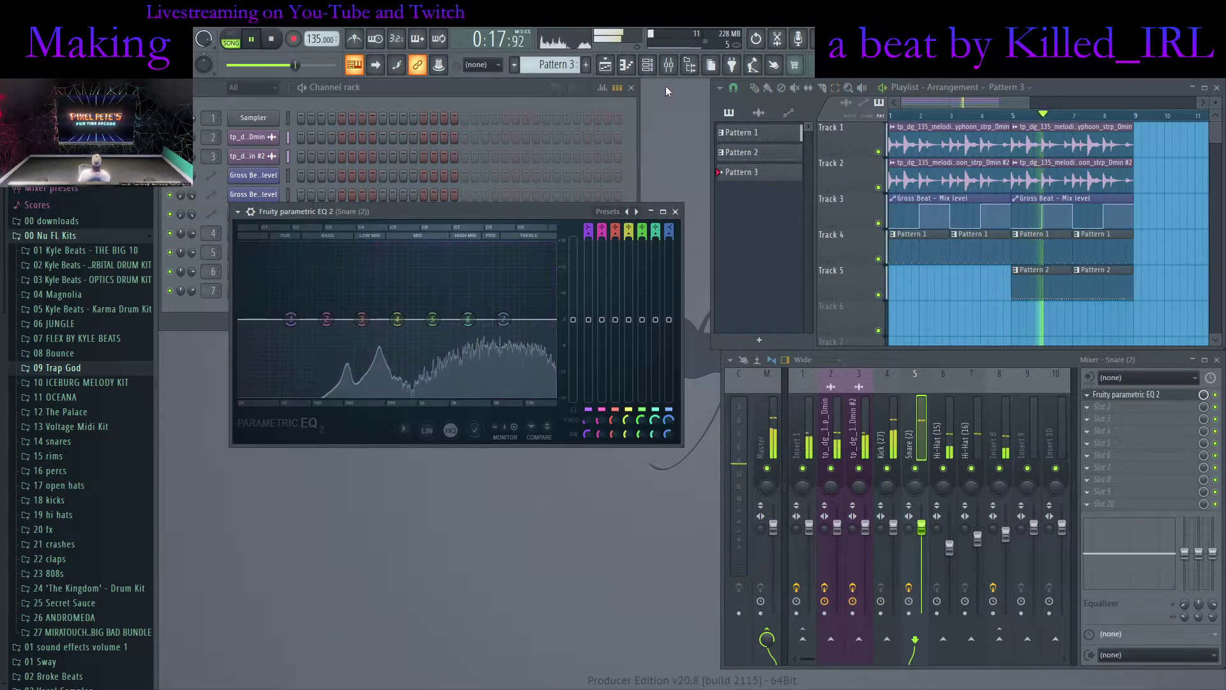
left_click(636, 211)
double_click(497, 216)
left_click_drag(214, 380, 463, 379)
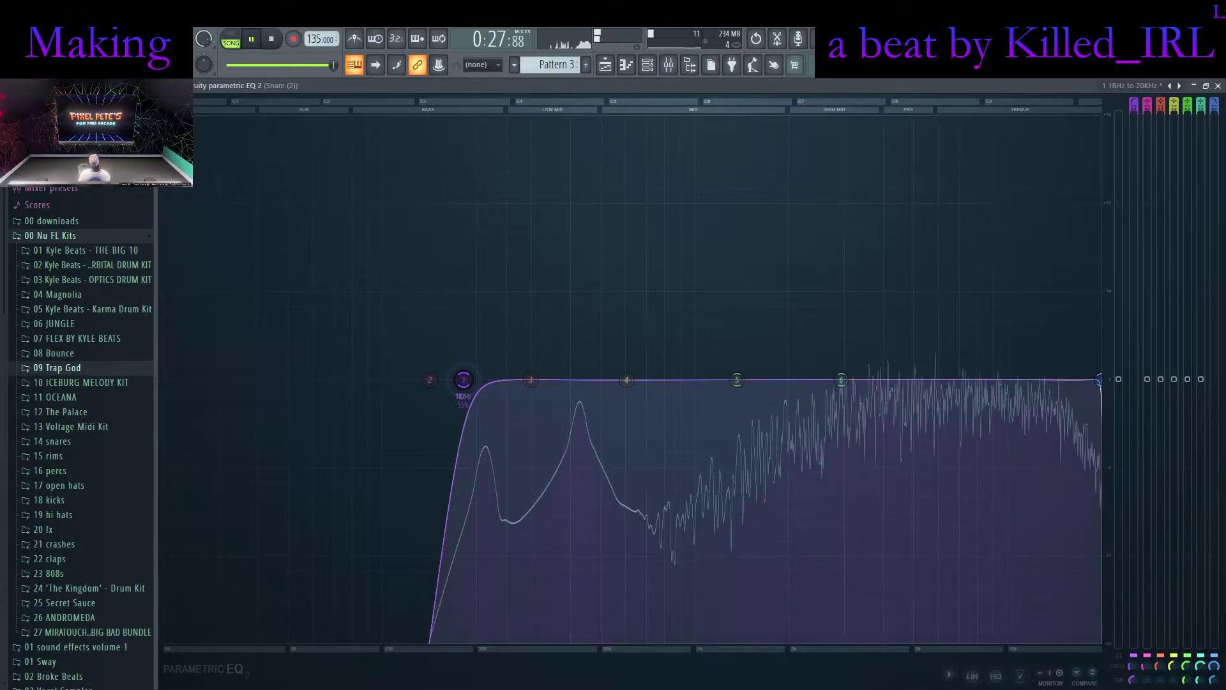
Dip the snare's treble gently with a wide EQ band 6, lower the high cut slightly and close the EQ
left_click_drag(842, 379, 919, 432)
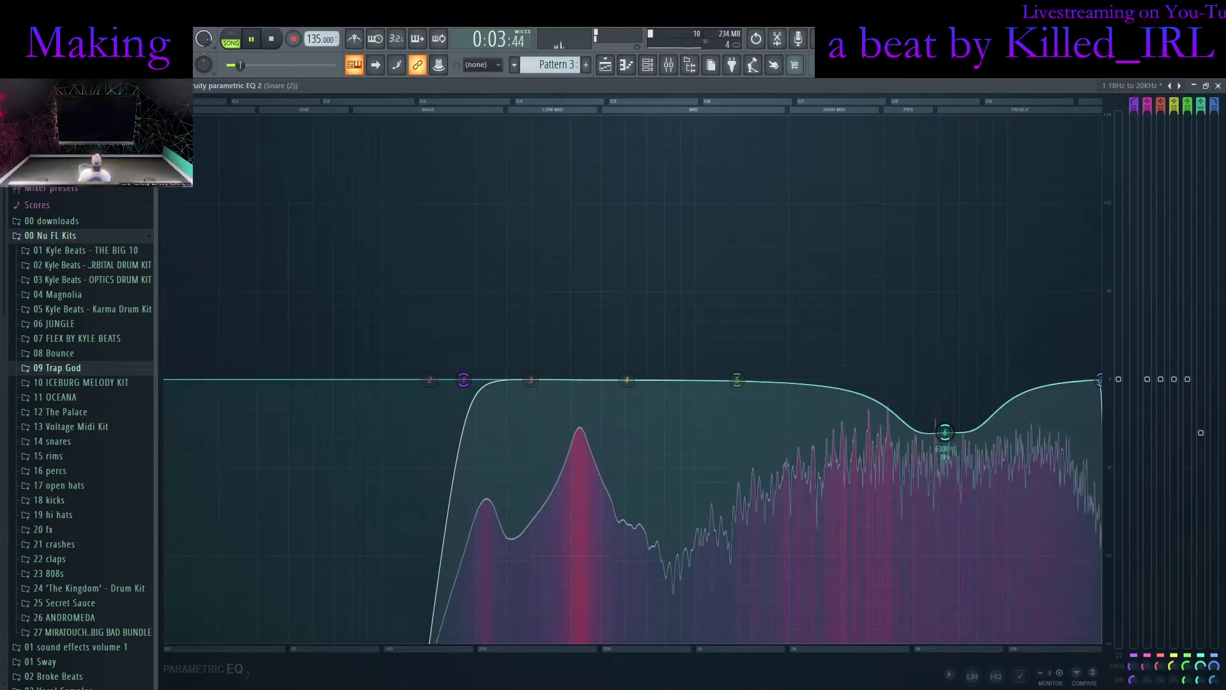
scroll(1200, 110, "down", 2)
left_click_drag(945, 433, 949, 407)
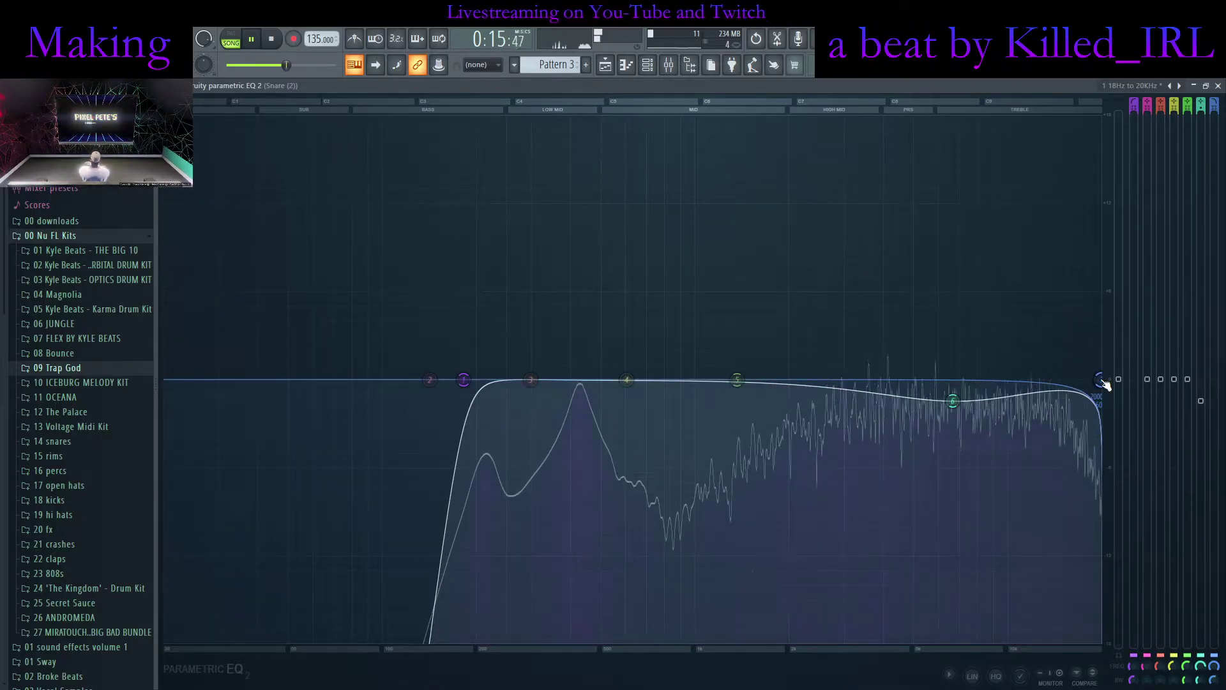
left_click_drag(1103, 381, 1086, 380)
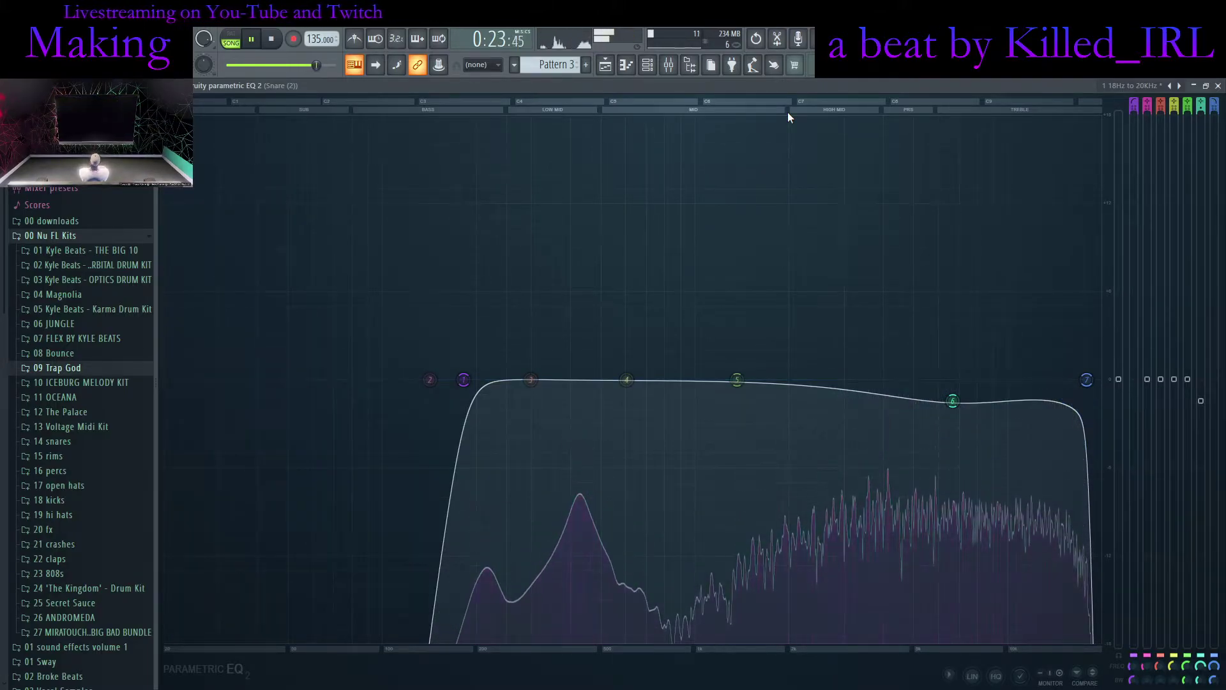
double_click(837, 89)
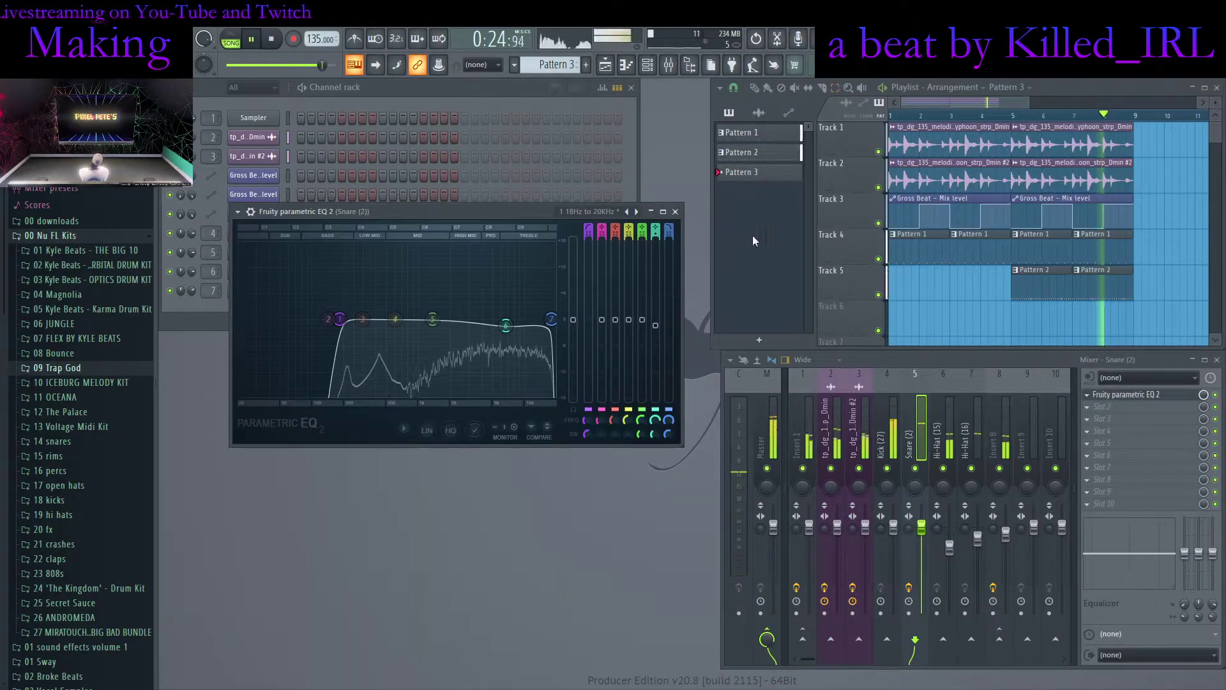
left_click(676, 212)
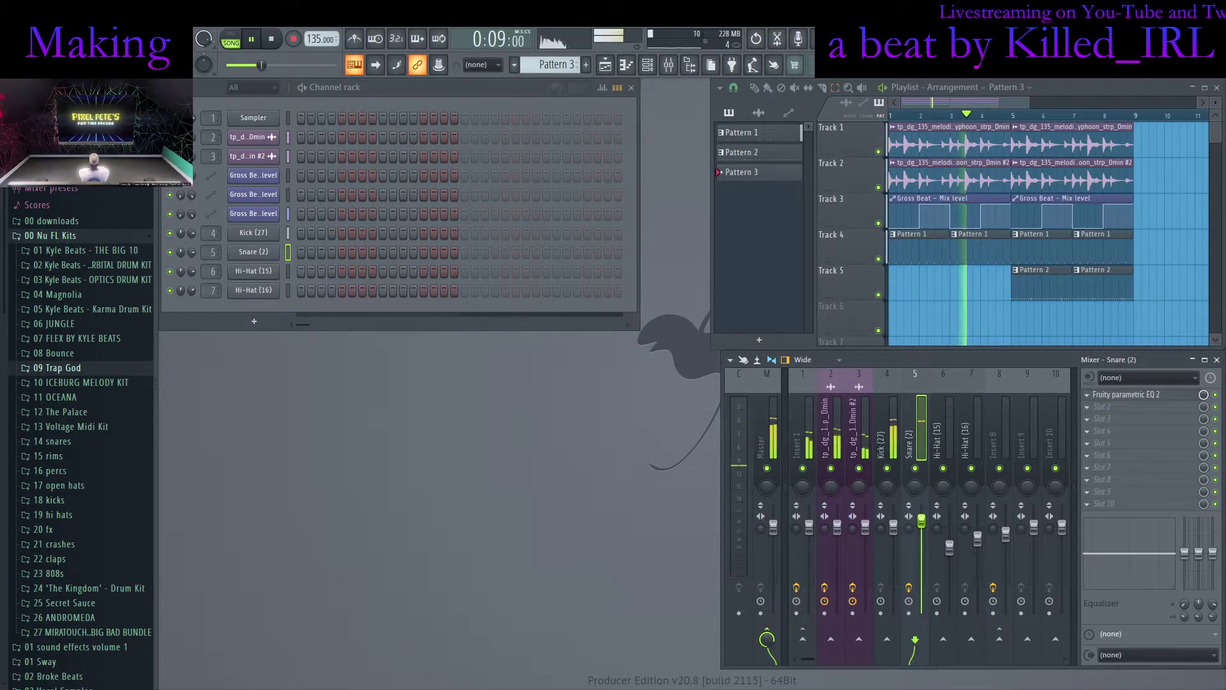
Reopen the snare's EQ, raise its main level slightly and close it
left_click(1123, 394)
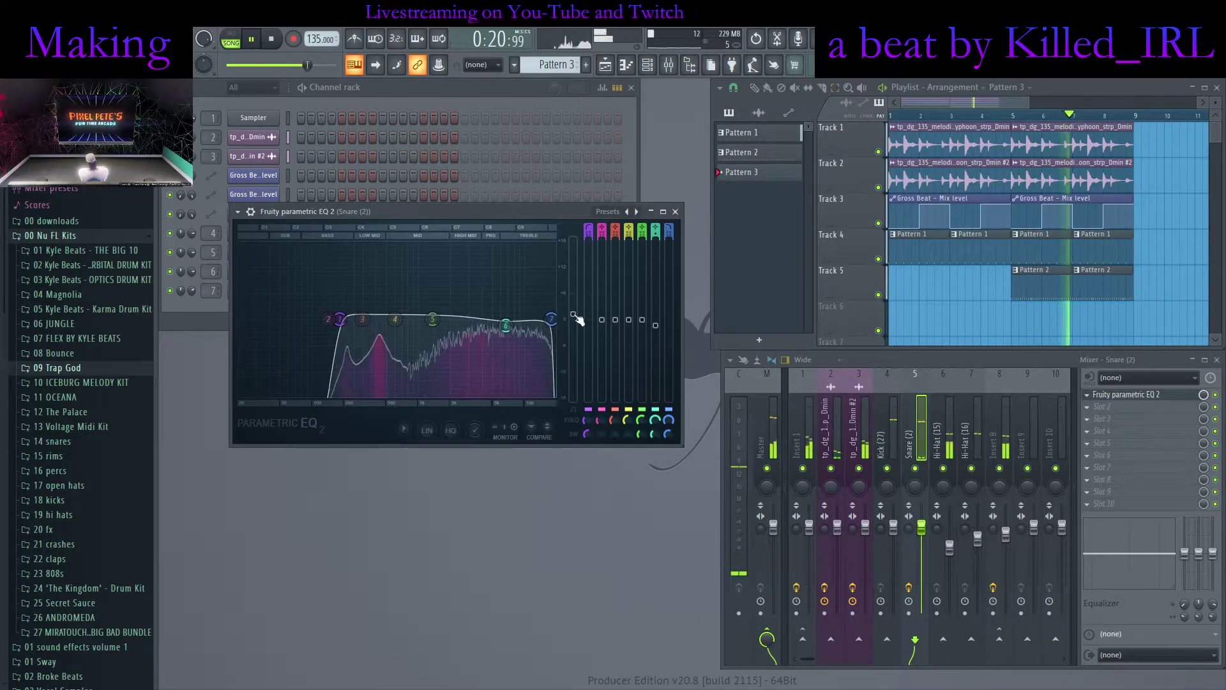
left_click(675, 211)
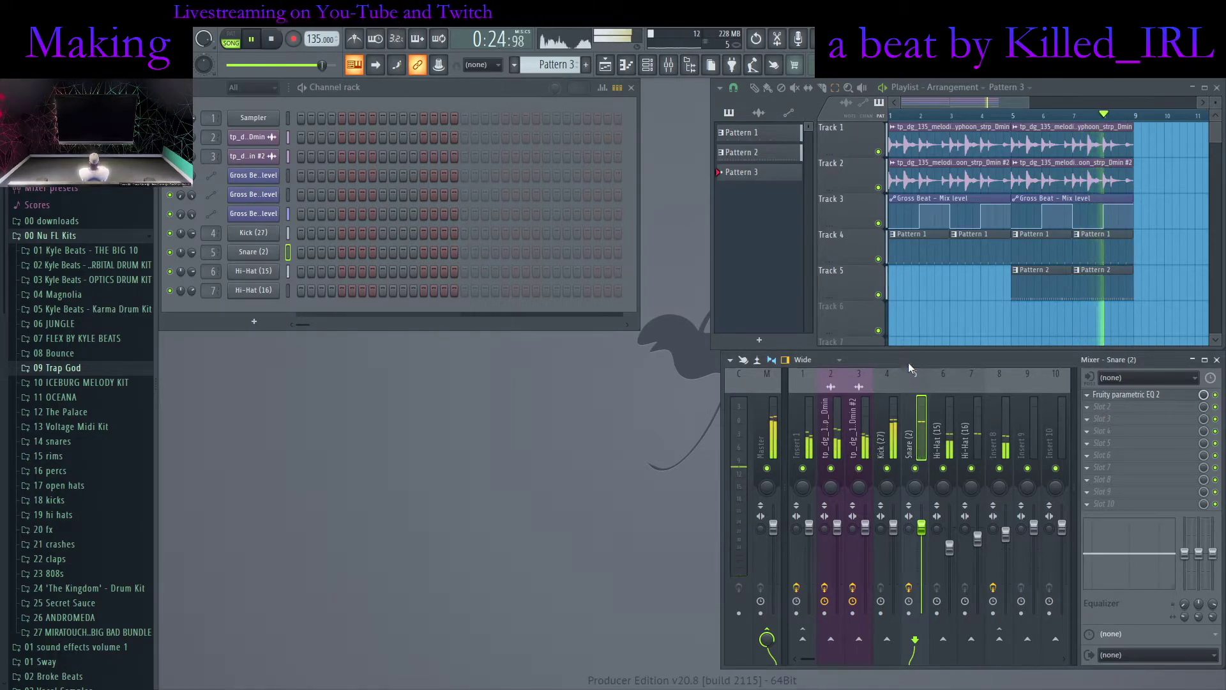
Add Fruity Convolver after the EQ on the Snare (2) insert, load the Basement preset and reduce its wet level
left_click(920, 210)
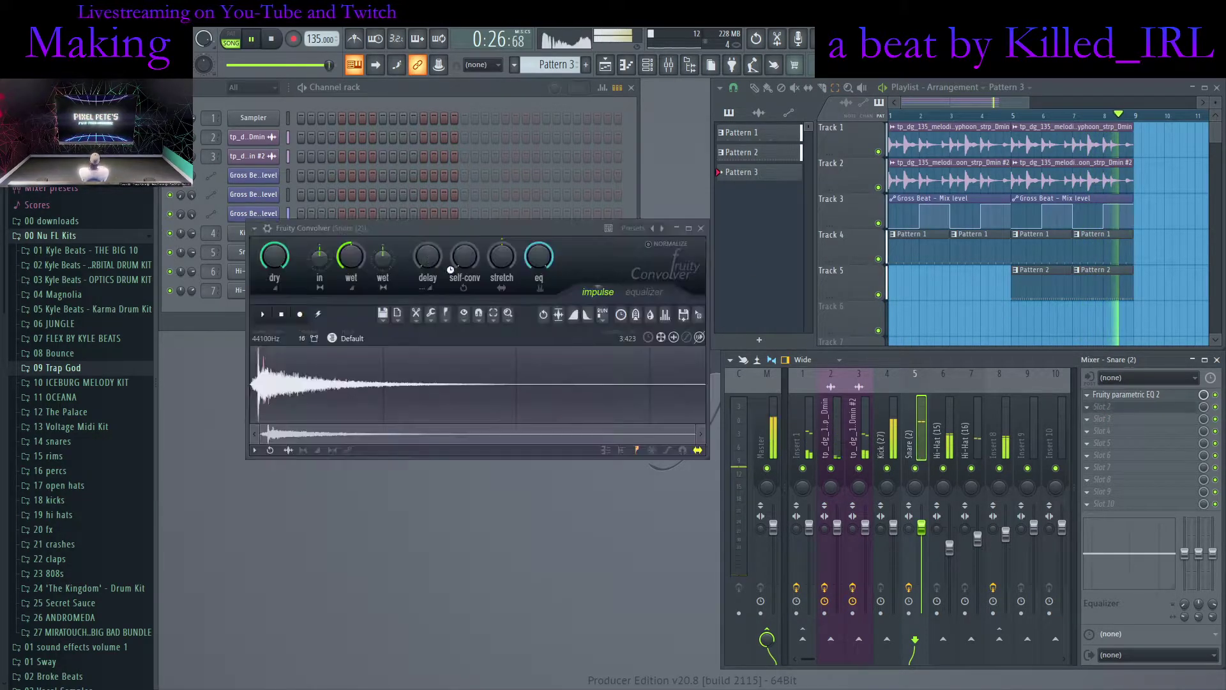
left_click(639, 228)
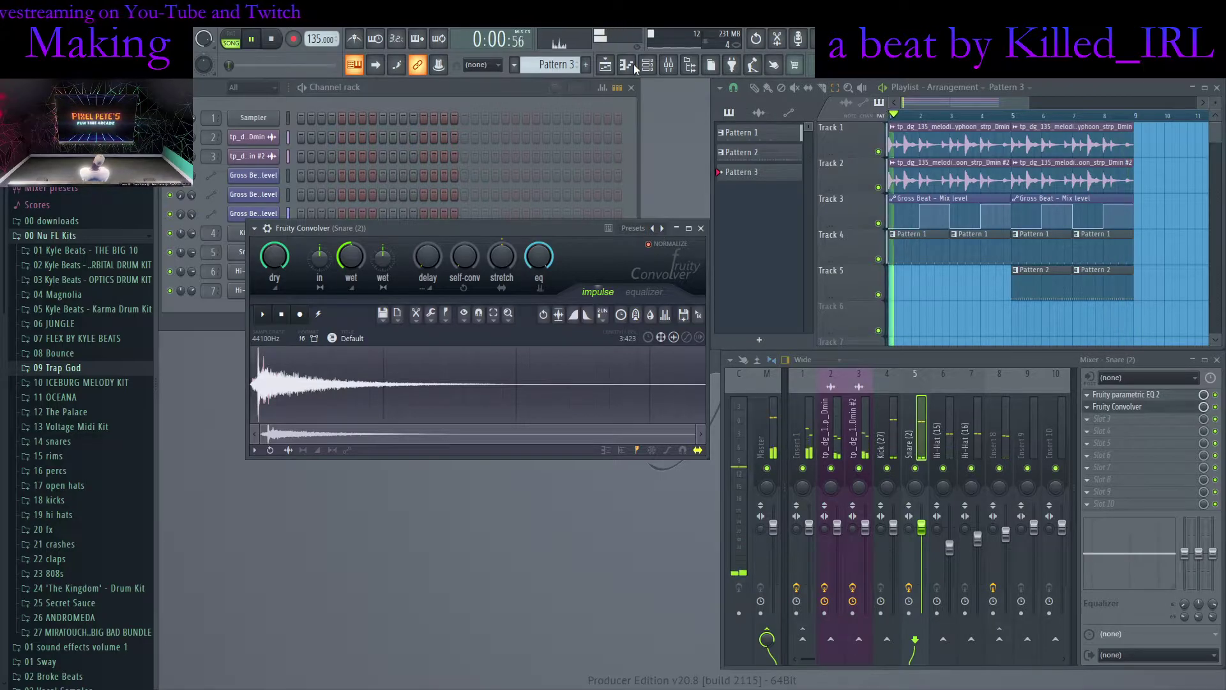
left_click(456, 261)
left_click_drag(358, 260, 275, 261)
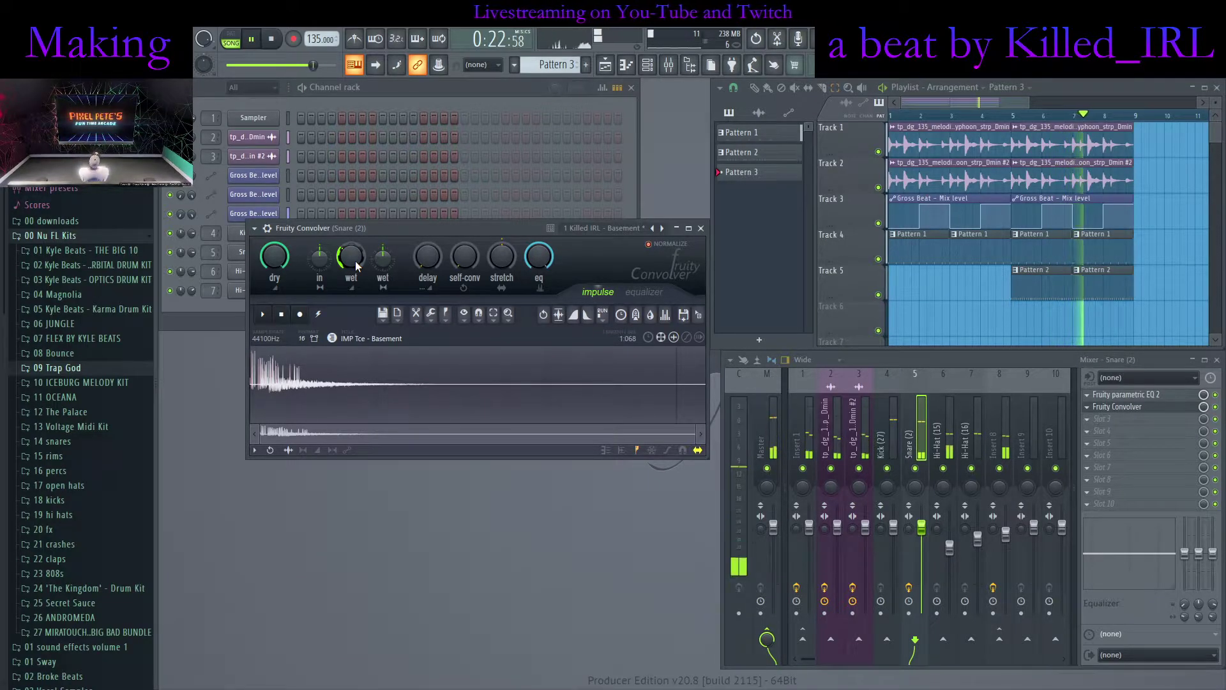
left_click(700, 228)
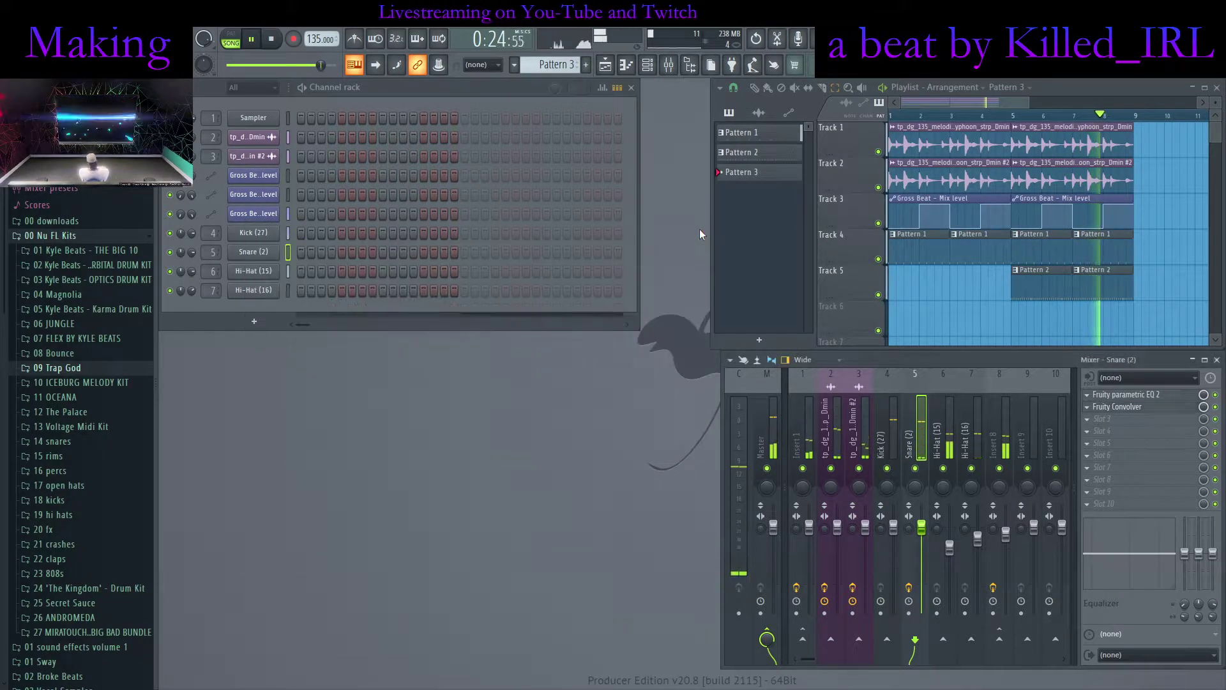
Add Fruity Parametric EQ 2 to the Kick (27) insert, load the 18Hz to 20KHz preset and adjust its low cut at the bottom of the spectrum
left_click(894, 438)
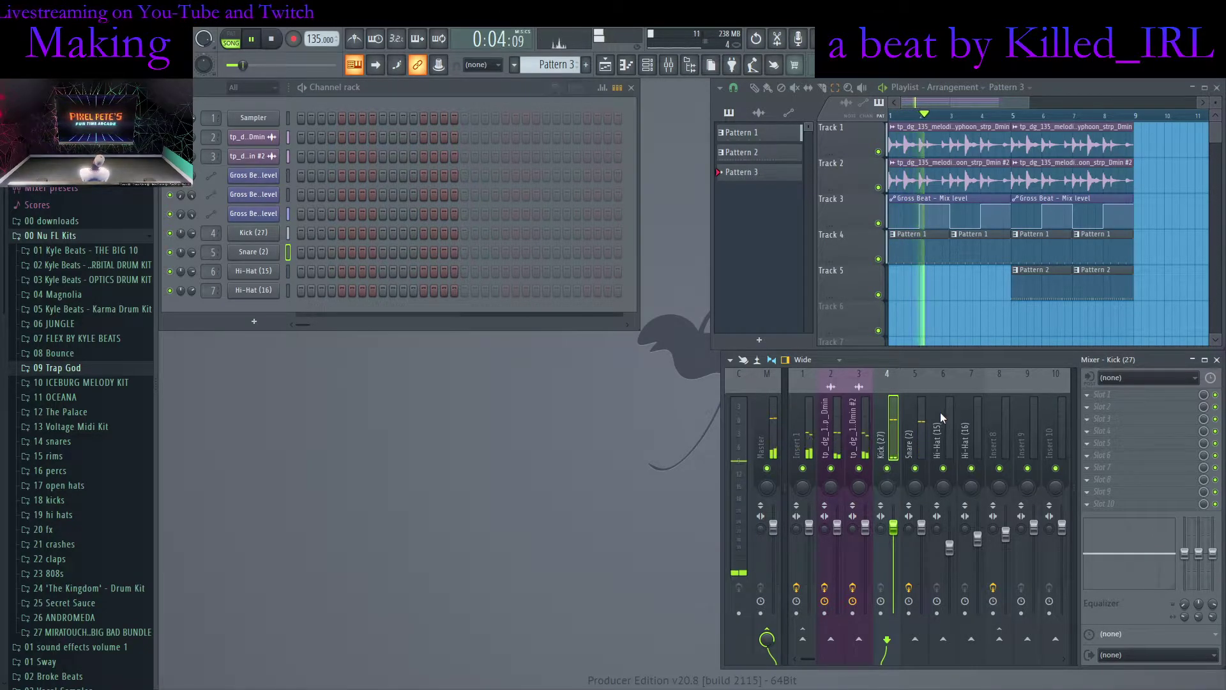
left_click(927, 446)
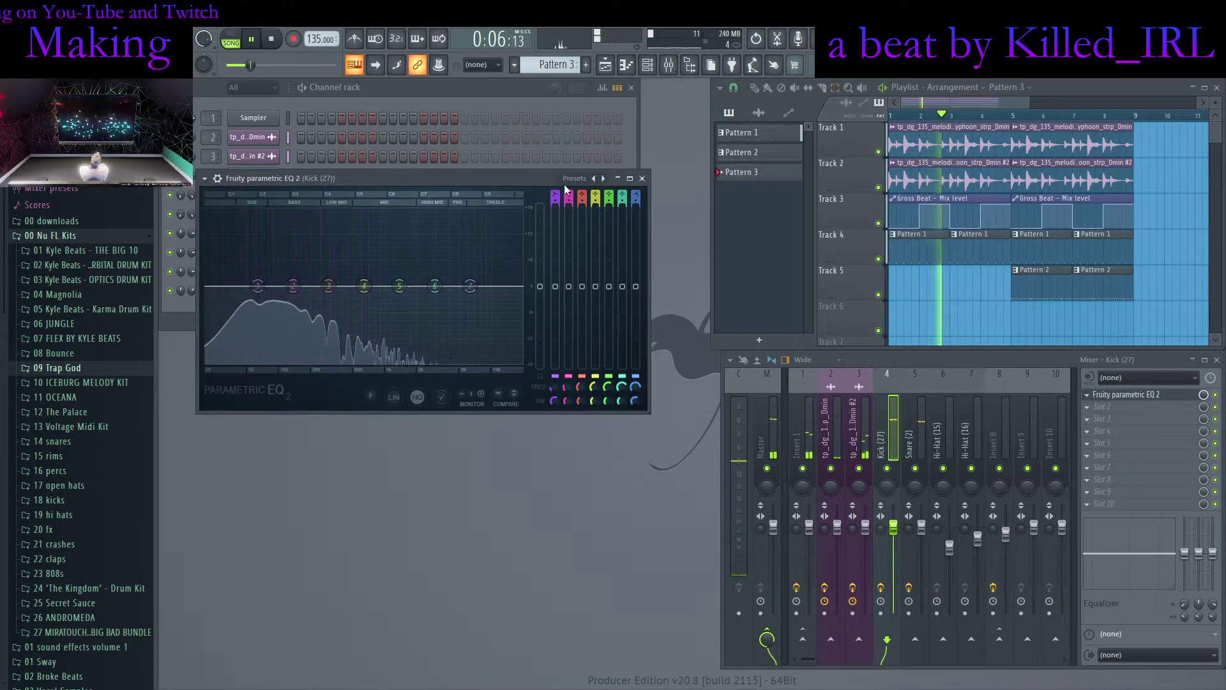
left_click(593, 179)
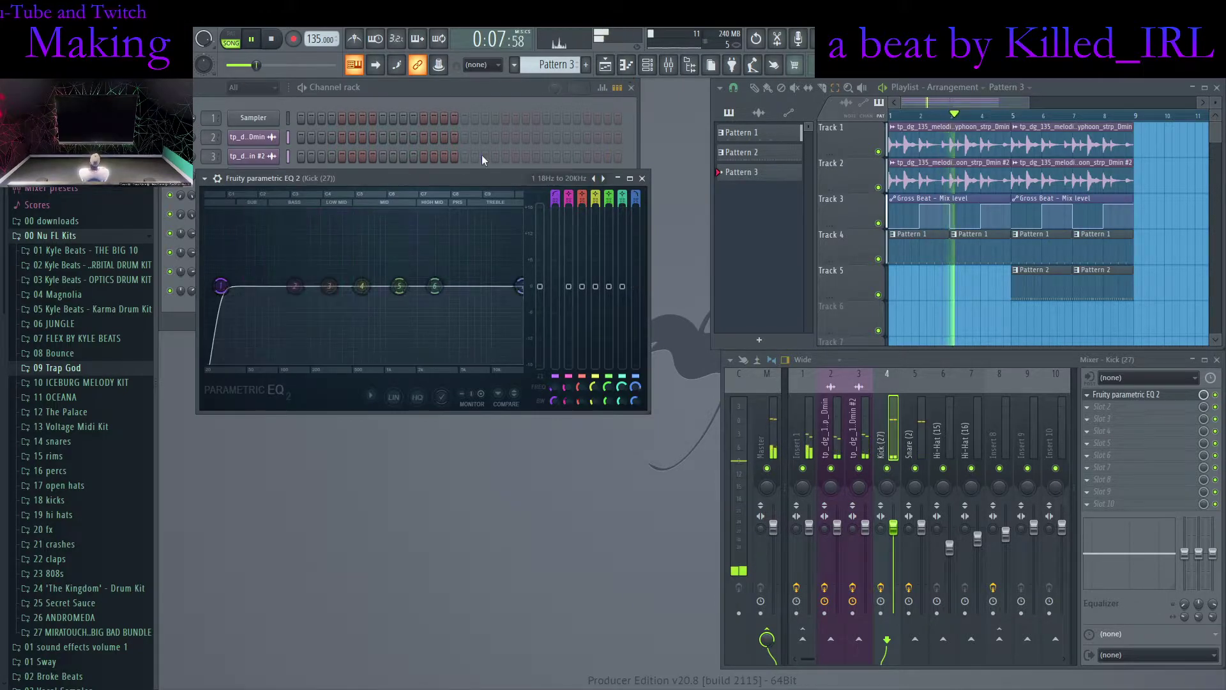
double_click(431, 180)
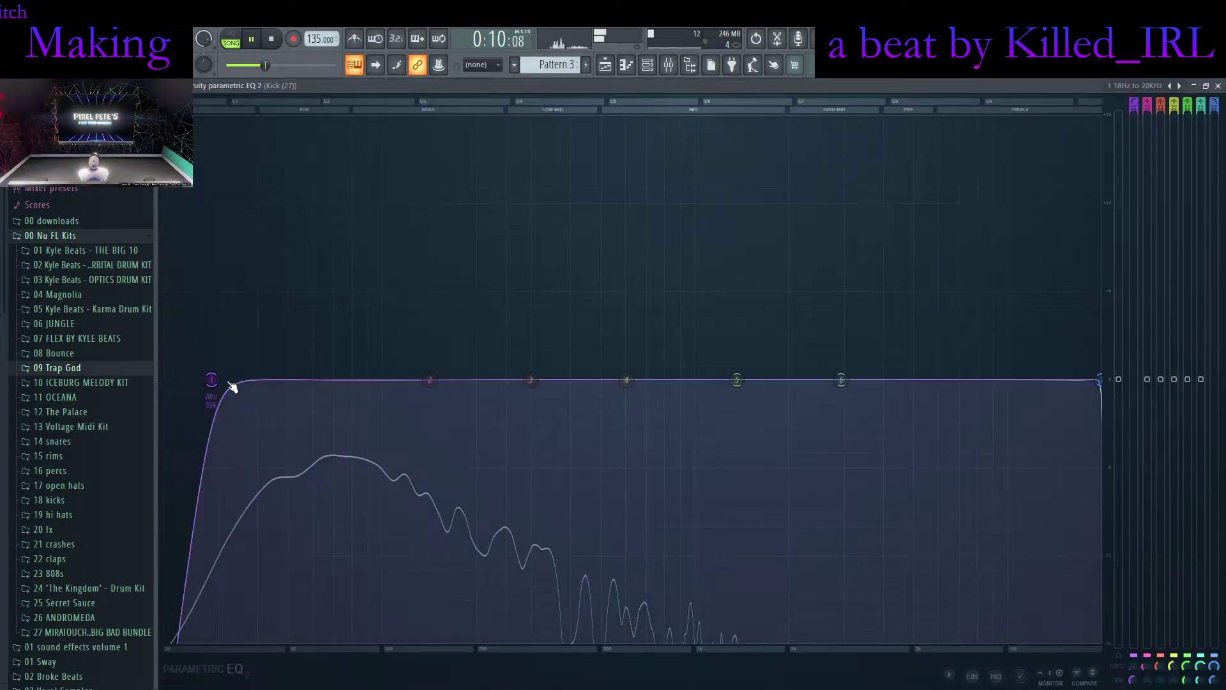
left_click_drag(171, 383, 179, 379)
Find the kick's sub resonance with a narrow boosted EQ band 2 and turn that band into a cut
left_click_drag(429, 380, 318, 118)
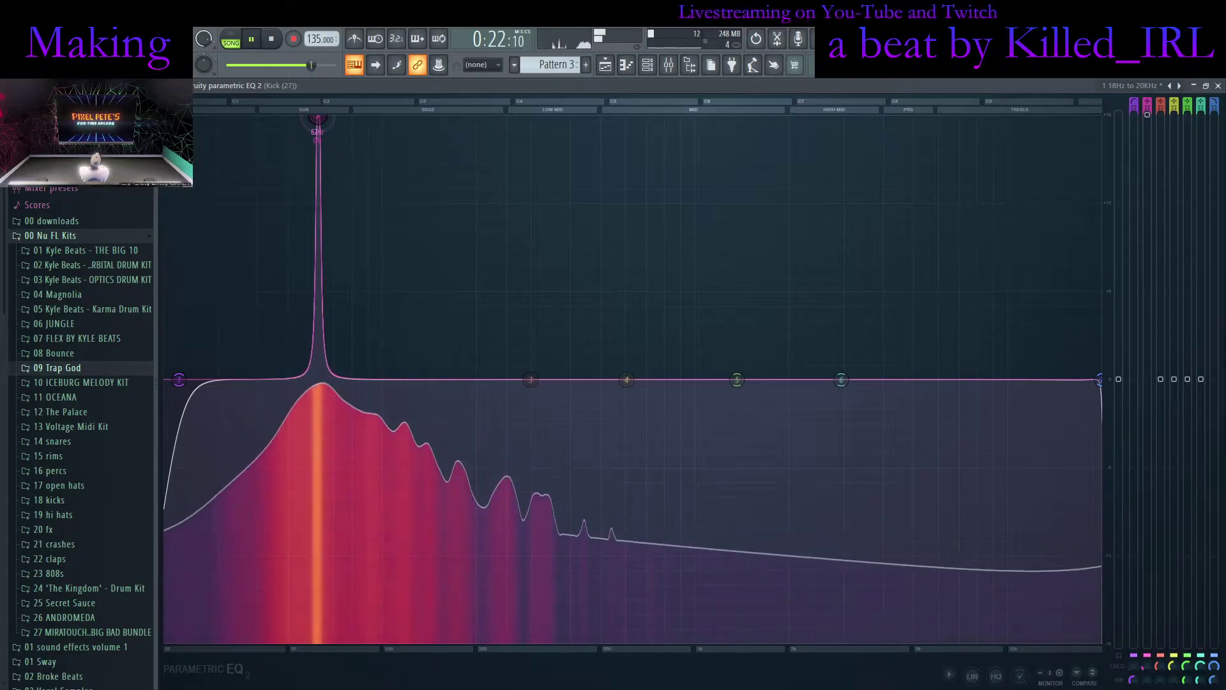
left_click_drag(318, 118, 322, 119)
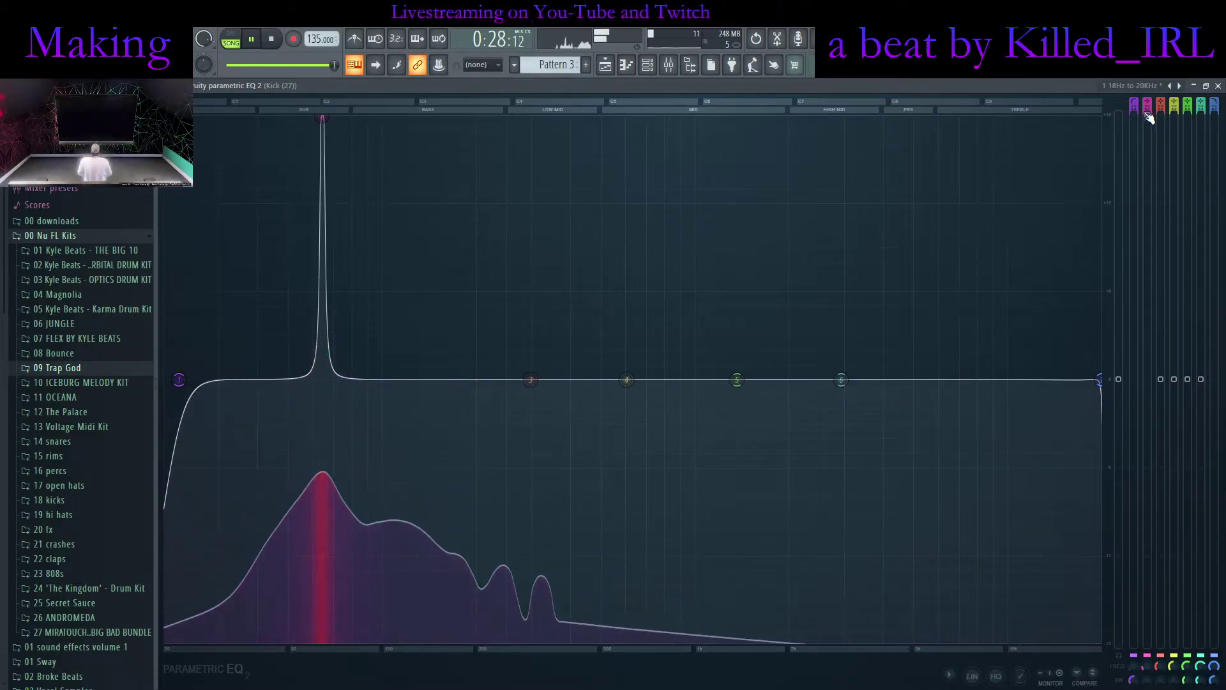
left_click_drag(1148, 117, 1148, 476)
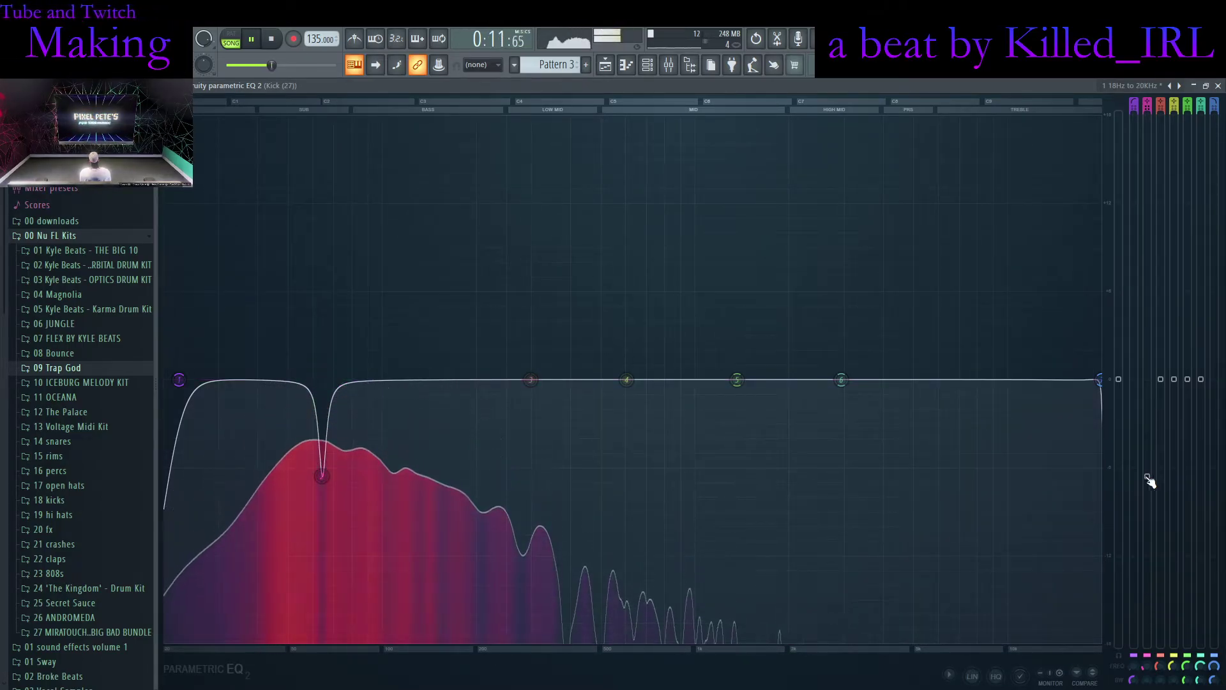
Sweep the kick EQ's narrow boosted bands 3 and 4 to resonances on either side of band 2 and turn both into cuts
left_click_drag(292, 118, 279, 118)
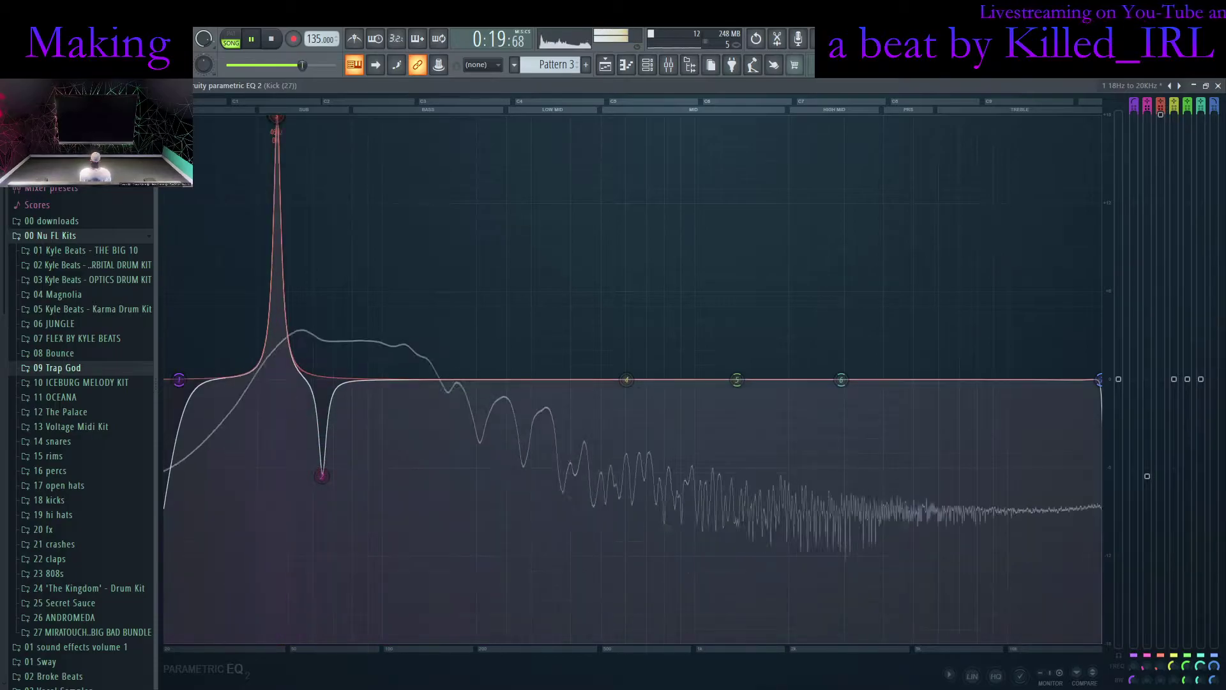
left_click_drag(1160, 114, 1160, 434)
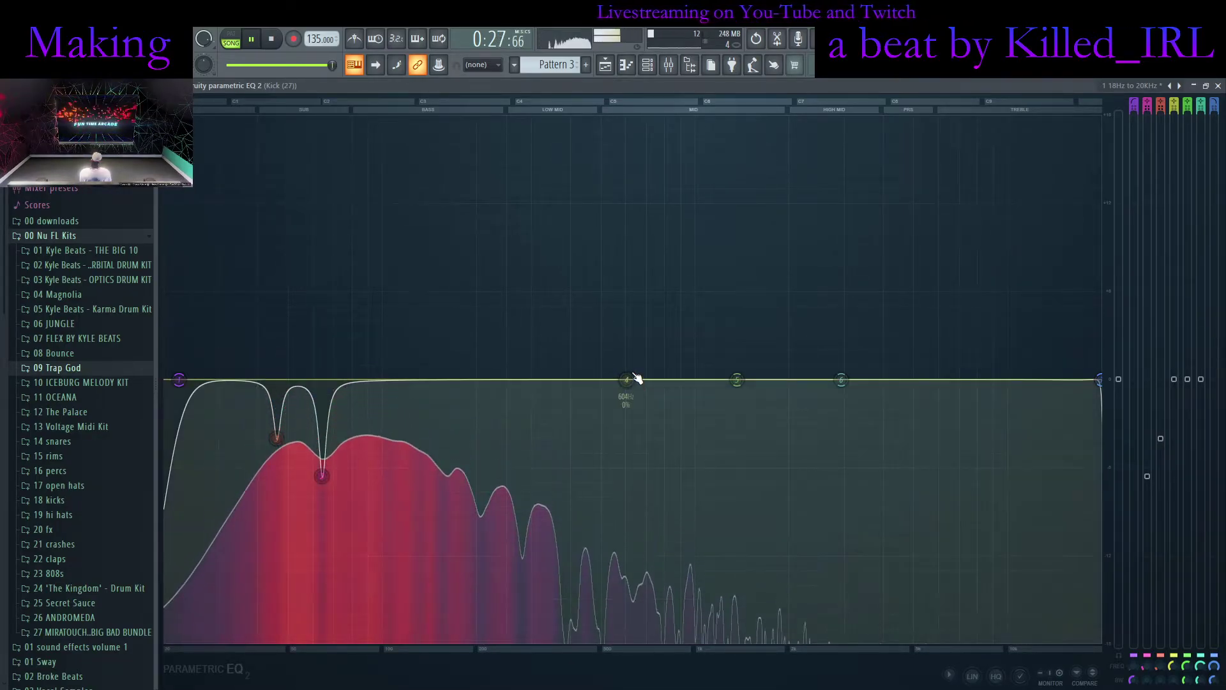
left_click_drag(606, 381, 382, 118)
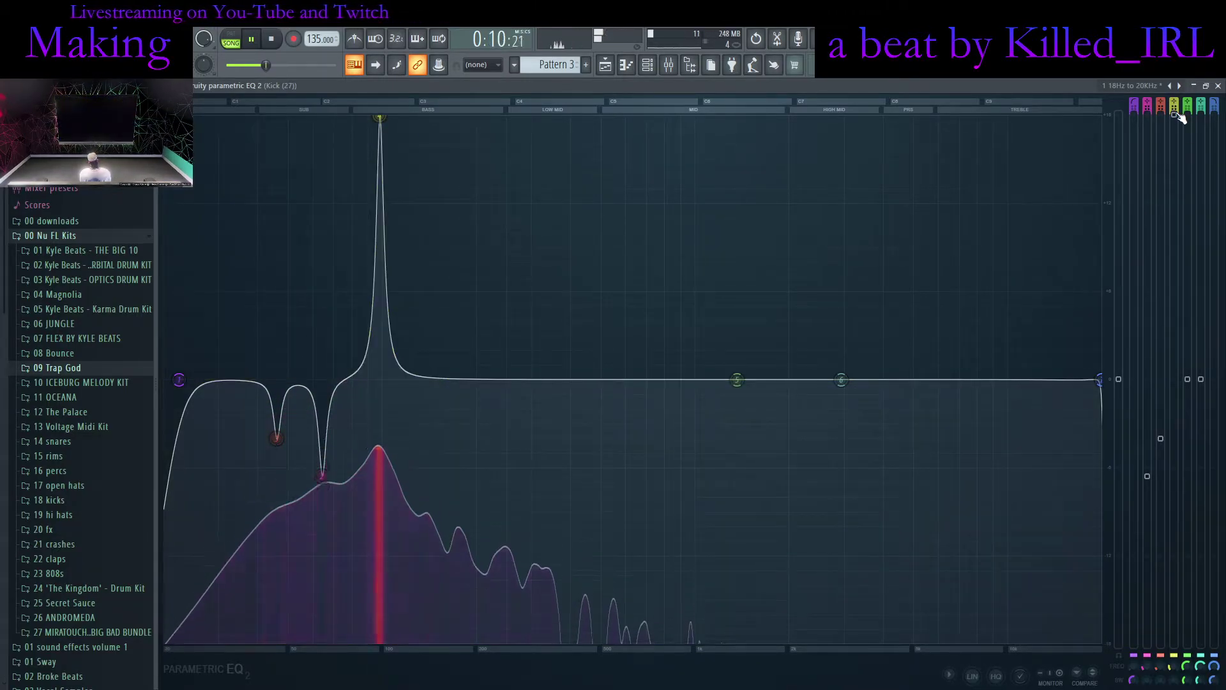
left_click_drag(1174, 114, 1173, 396)
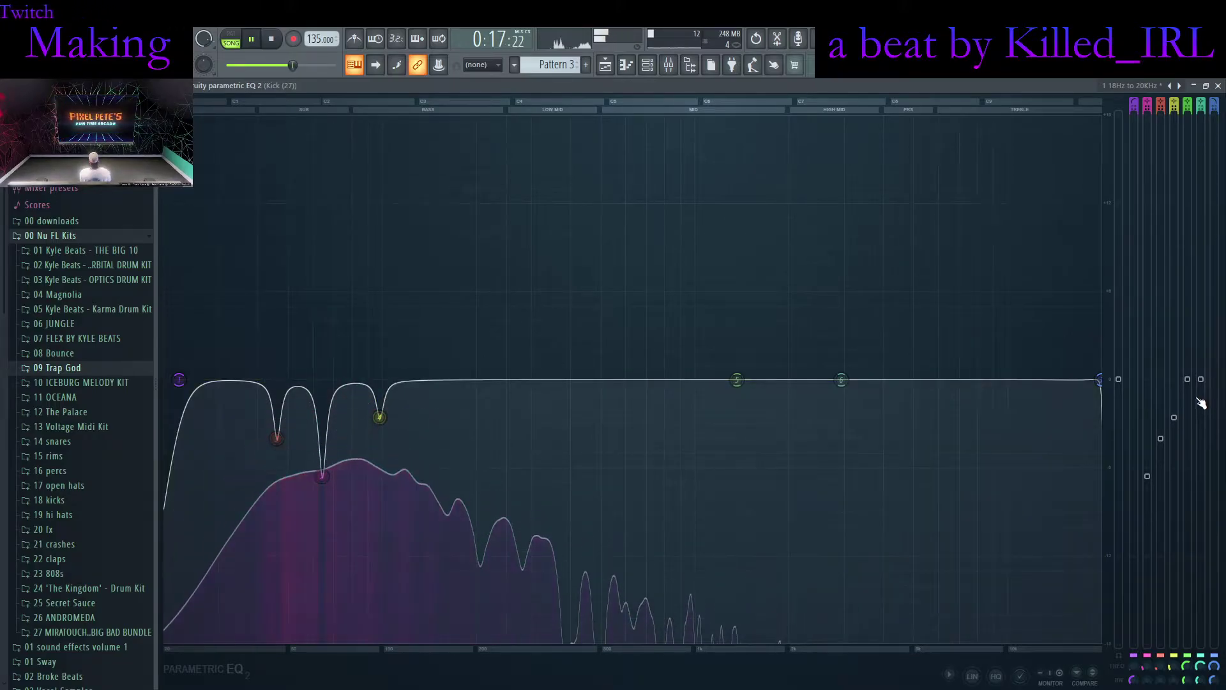
Find two higher kick resonances with boosted bands 5 and 6, and turn both into narrow cuts, with band 6 at 177 Hz
left_click_drag(735, 379, 499, 117)
scroll(498, 127, "down", 8)
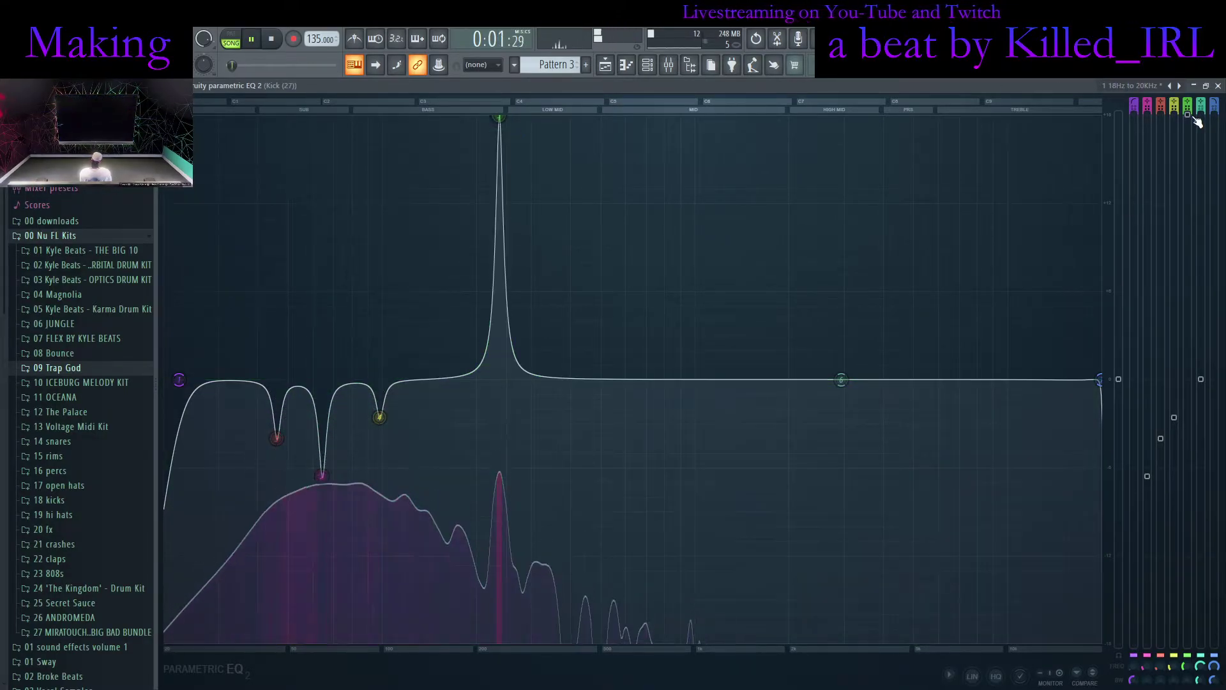
left_click_drag(498, 118, 499, 405)
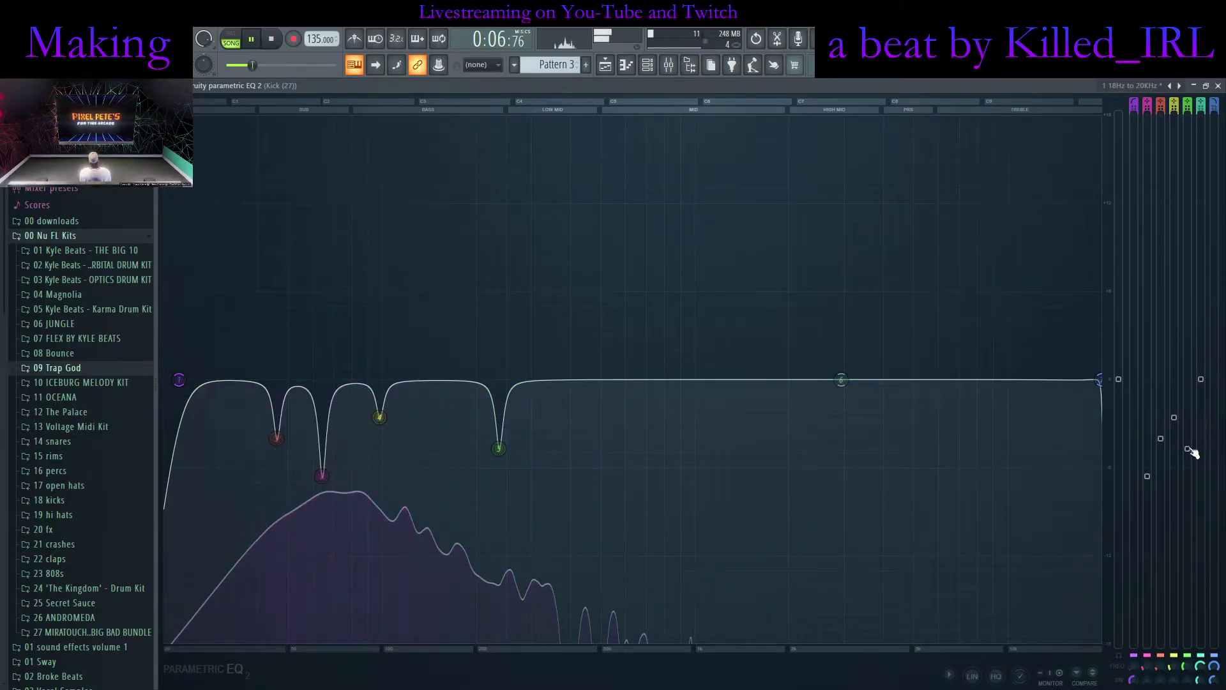
left_click_drag(1188, 449, 1188, 450)
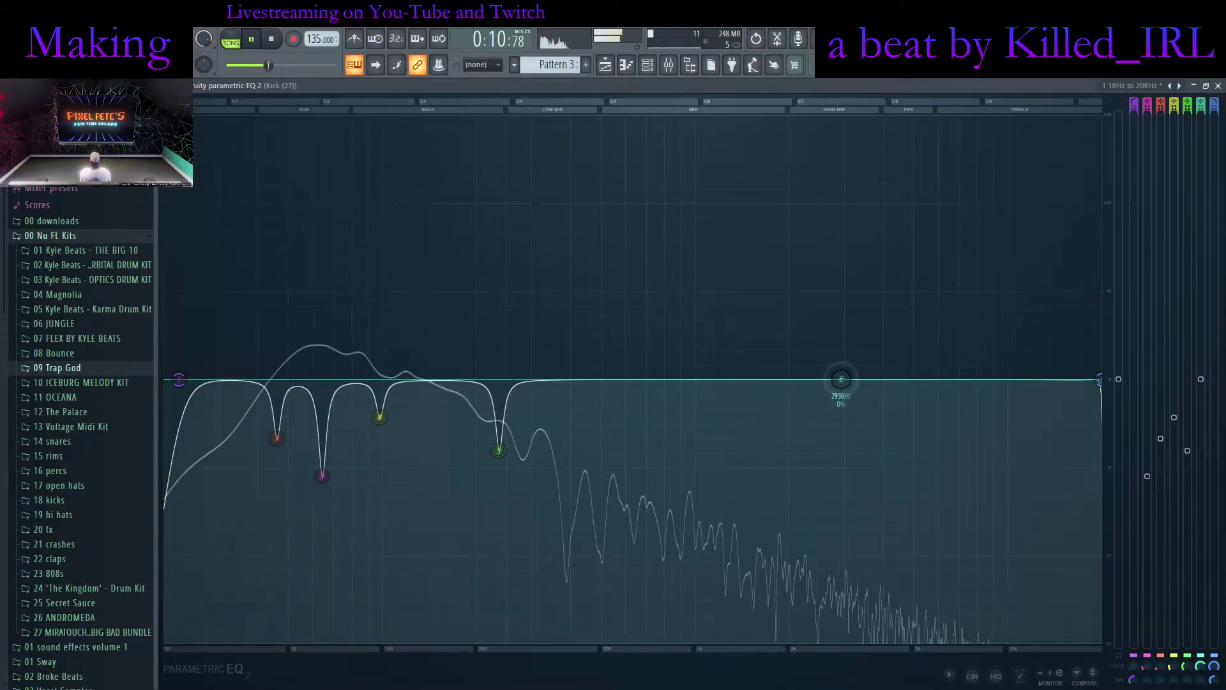
left_click_drag(809, 353, 461, 117)
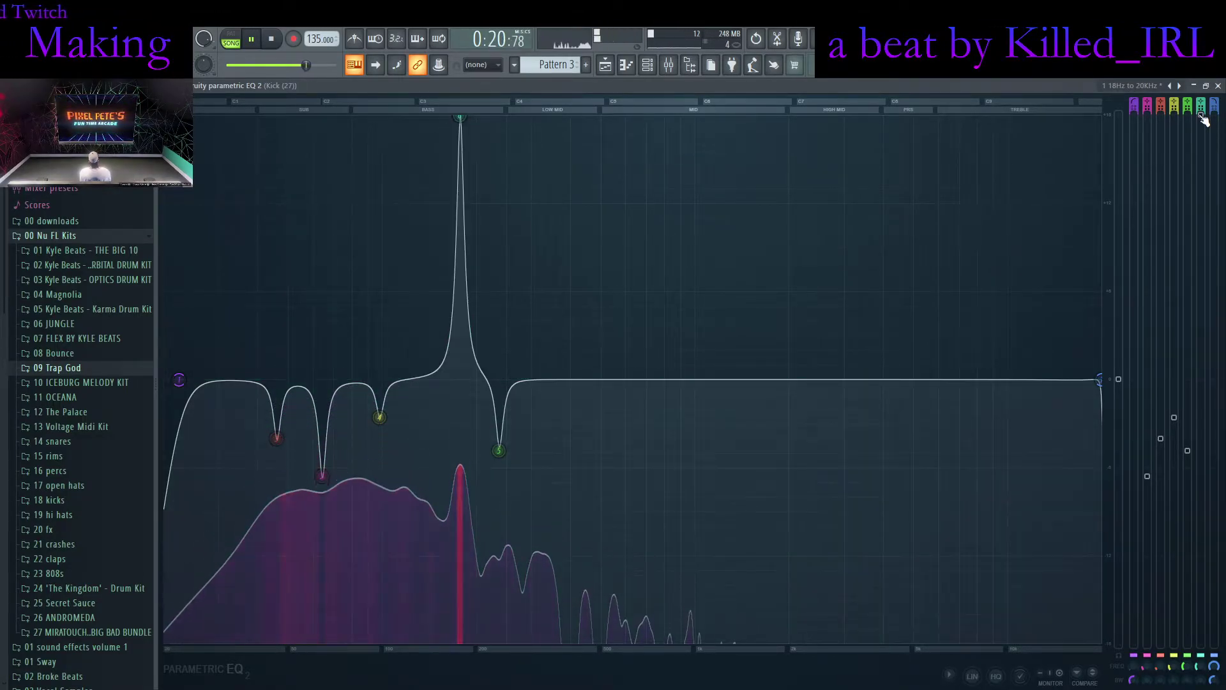
left_click_drag(1201, 109, 1200, 409)
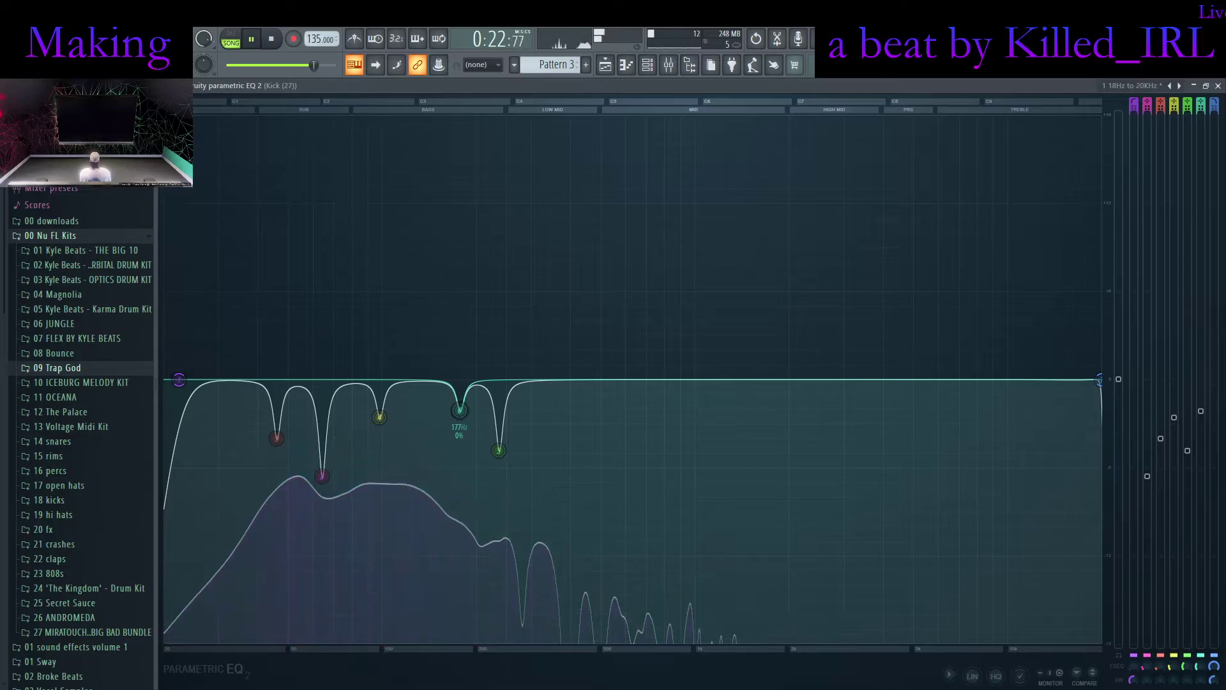
Give the kick EQ's high cut a gentler slope, lower its cutoff to just above band 5 and close the EQ
left_click_drag(1099, 379, 929, 379)
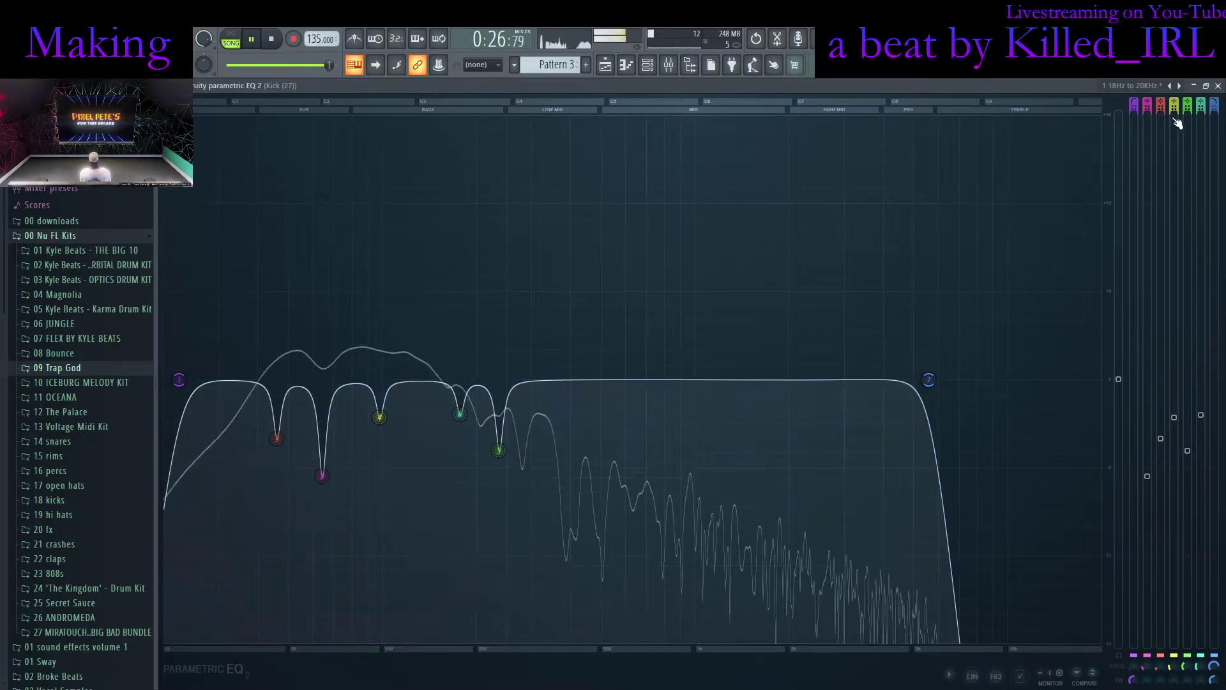
left_click_drag(1215, 109, 1214, 116)
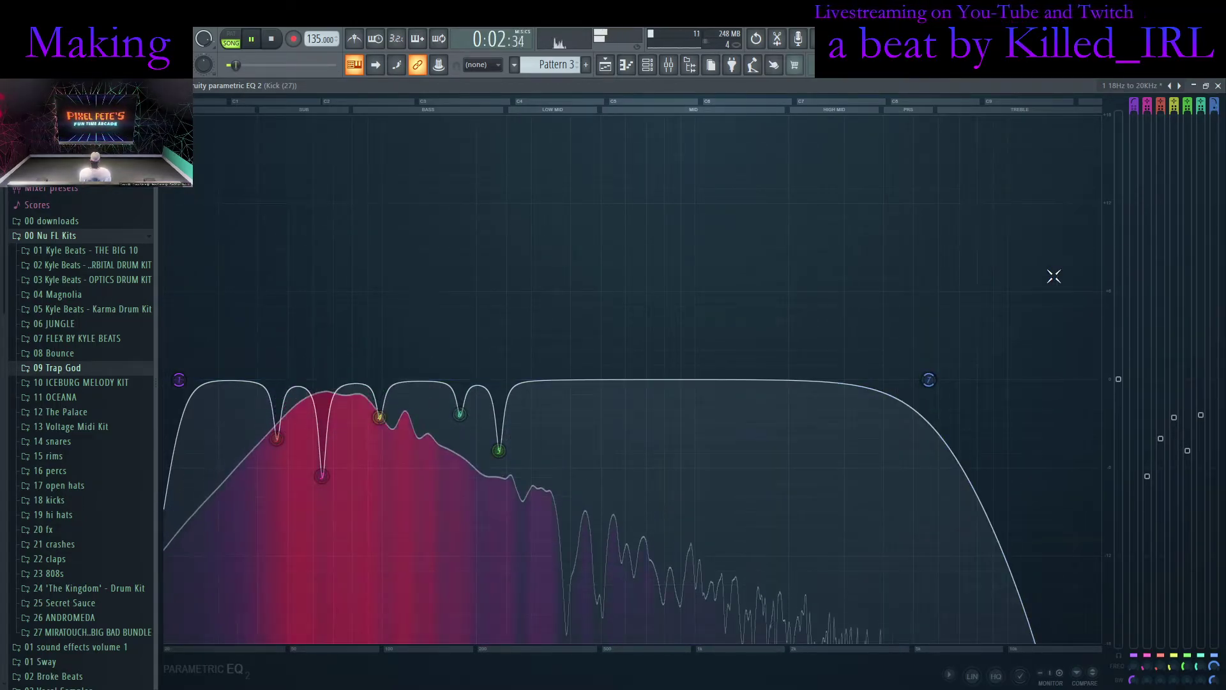
left_click_drag(929, 379, 509, 379)
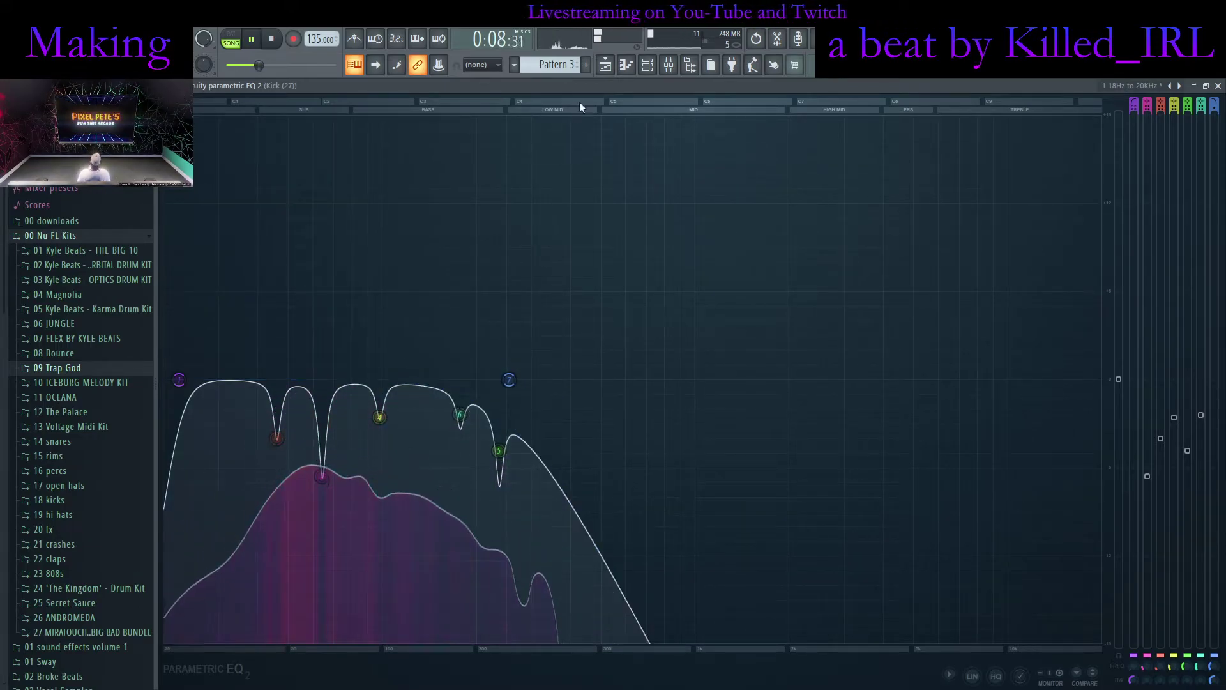
double_click(588, 87)
left_click(641, 178)
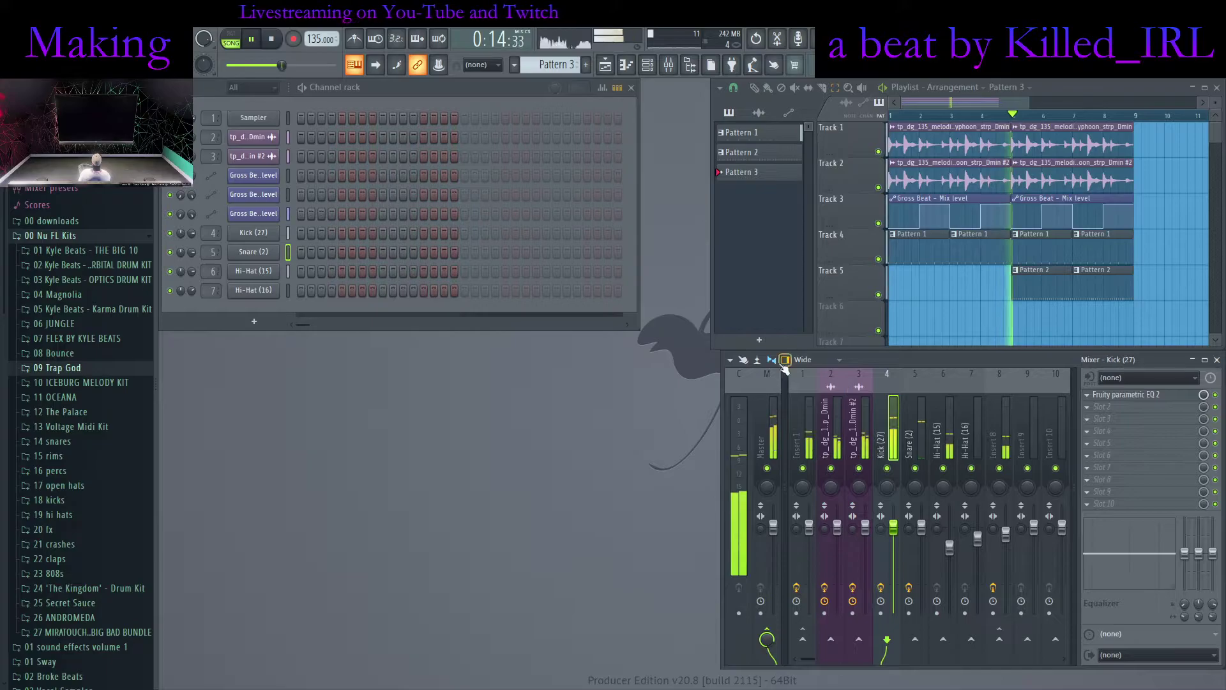
Lower the Insert 8 fader slightly and add Hi-Hat (15) hits on steps 12 and 28 of Pattern 2
left_click(1004, 530)
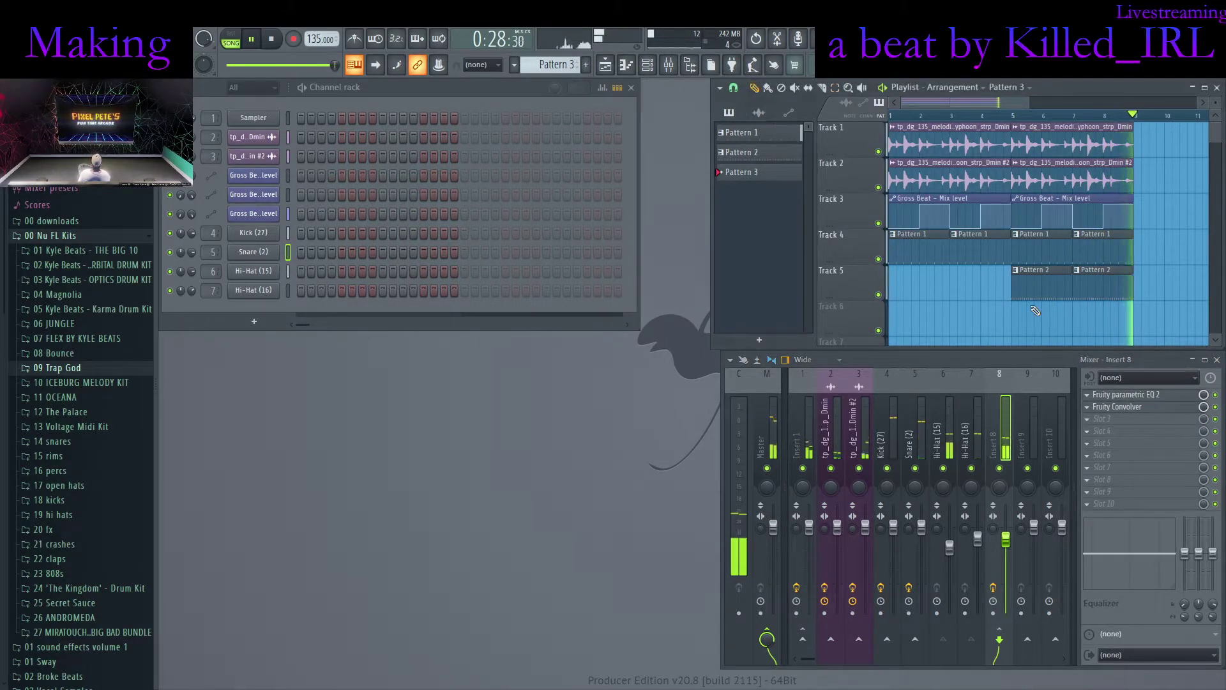
left_click(1034, 289)
left_click(271, 273)
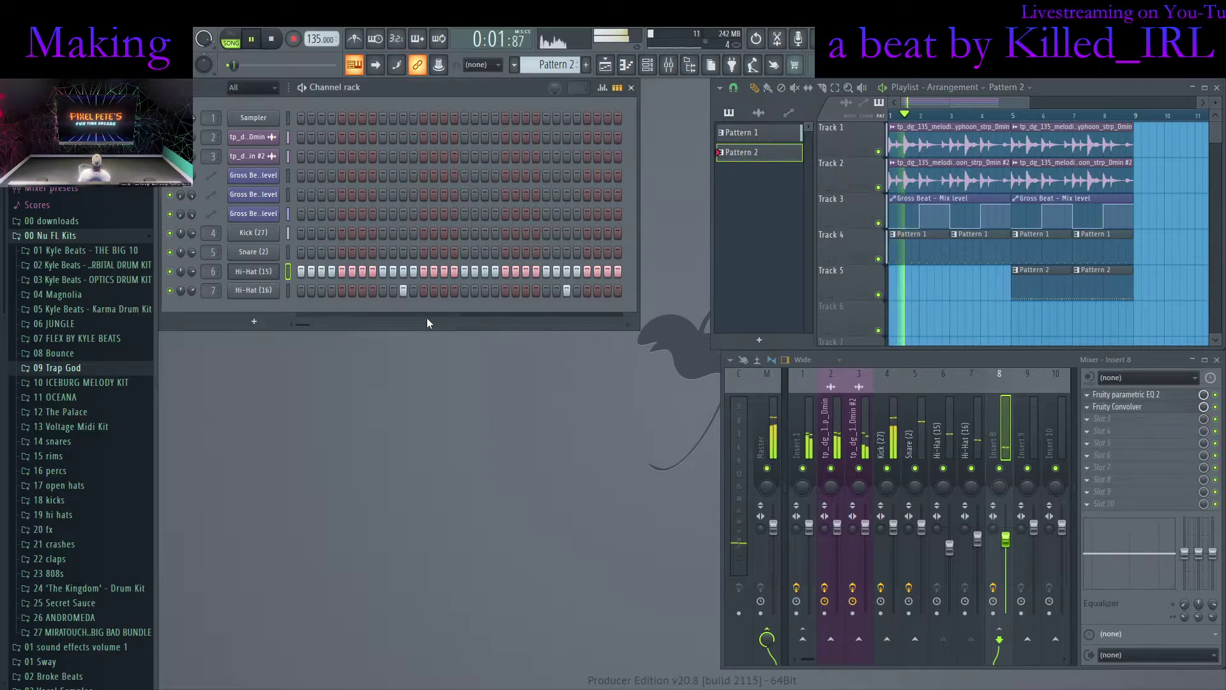
key("ctrl+z")
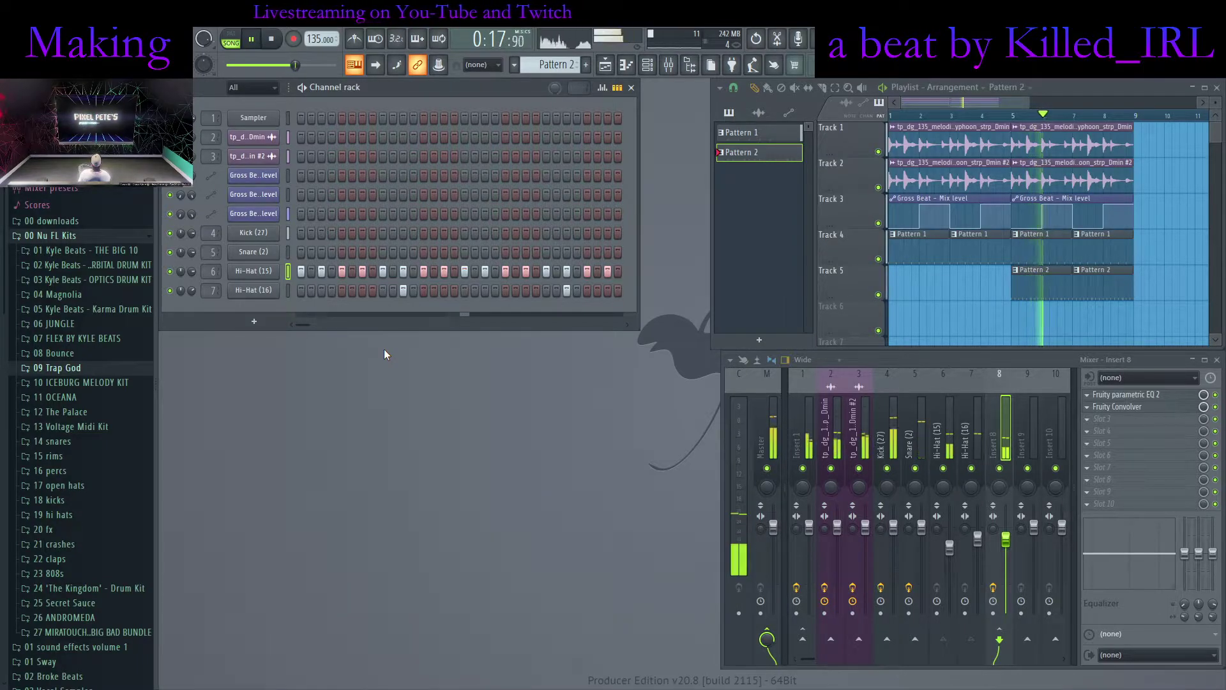
left_click(575, 270)
left_click(413, 271)
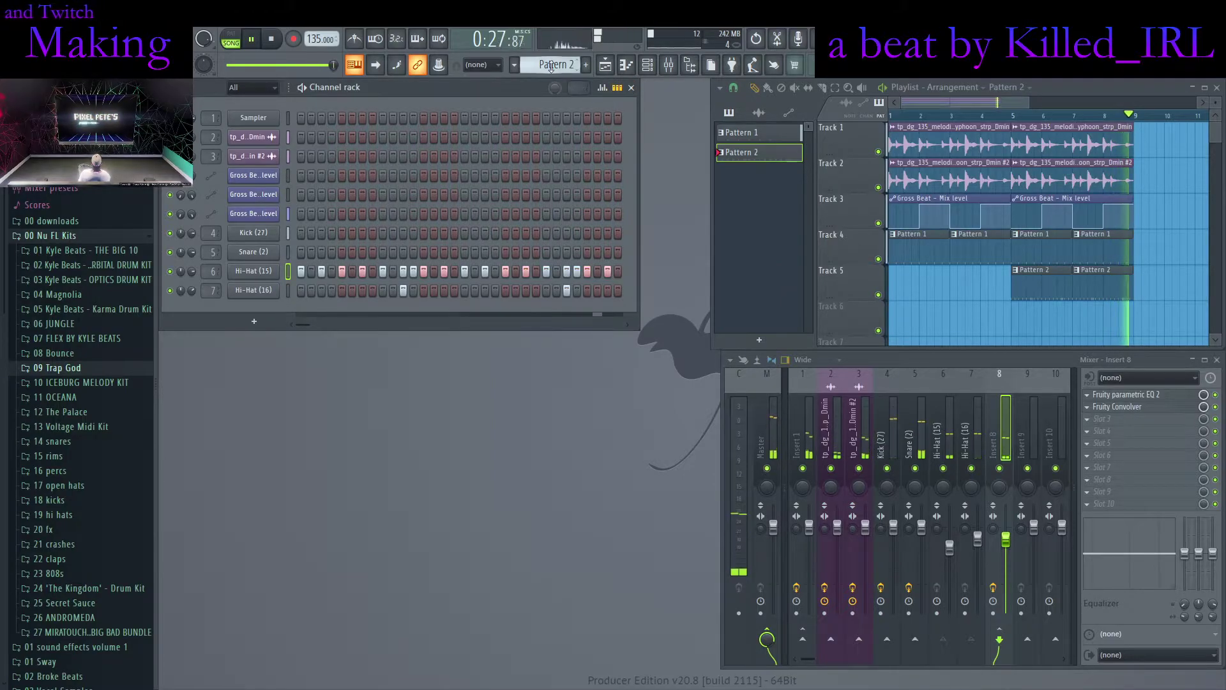
Switch to Pattern 3 and place it on Track 6 at bars 1 and 5
scroll(551, 66, "down", 1)
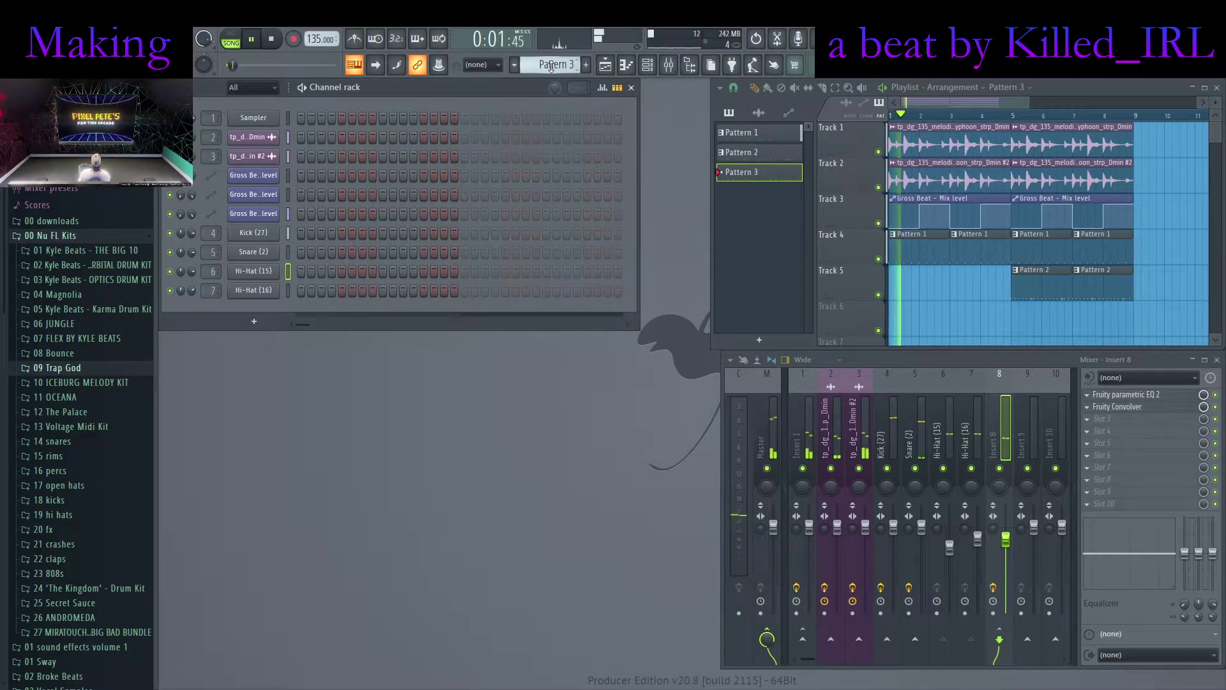
left_click_drag(940, 315, 888, 315)
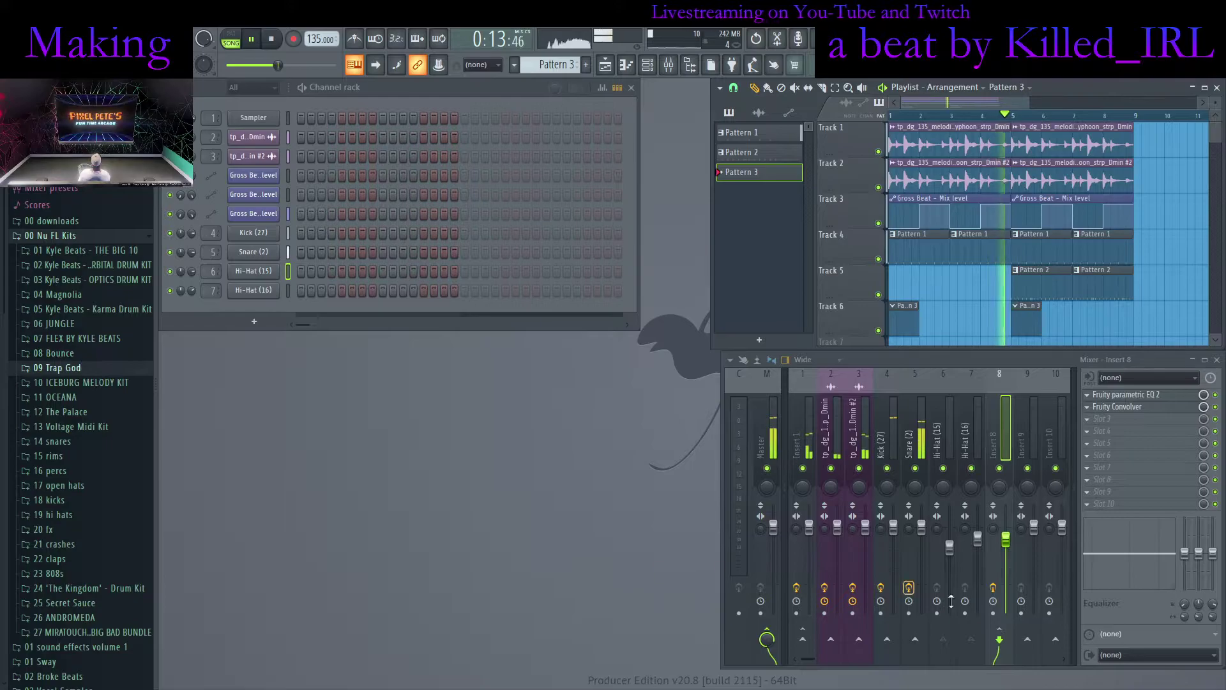
Lower the Kick (27) fader slightly and add Fruity Convolver after its EQ with the Basement preset
left_click_drag(894, 529, 894, 537)
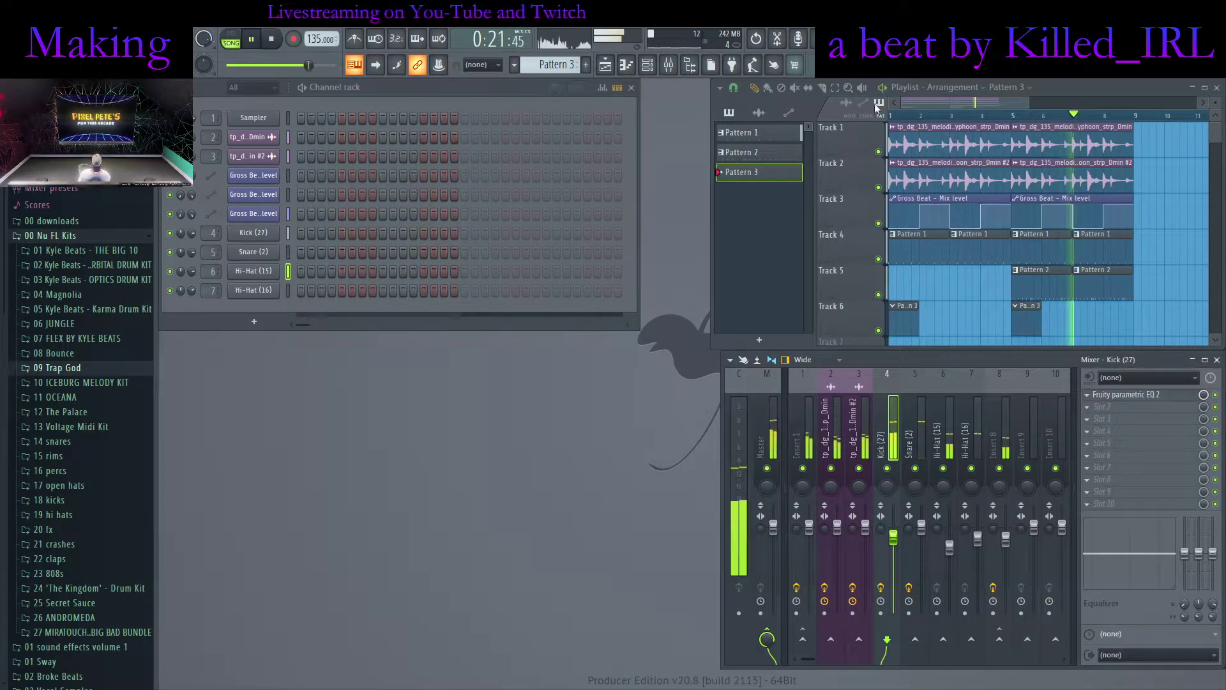
left_click(911, 202)
right_click(628, 194)
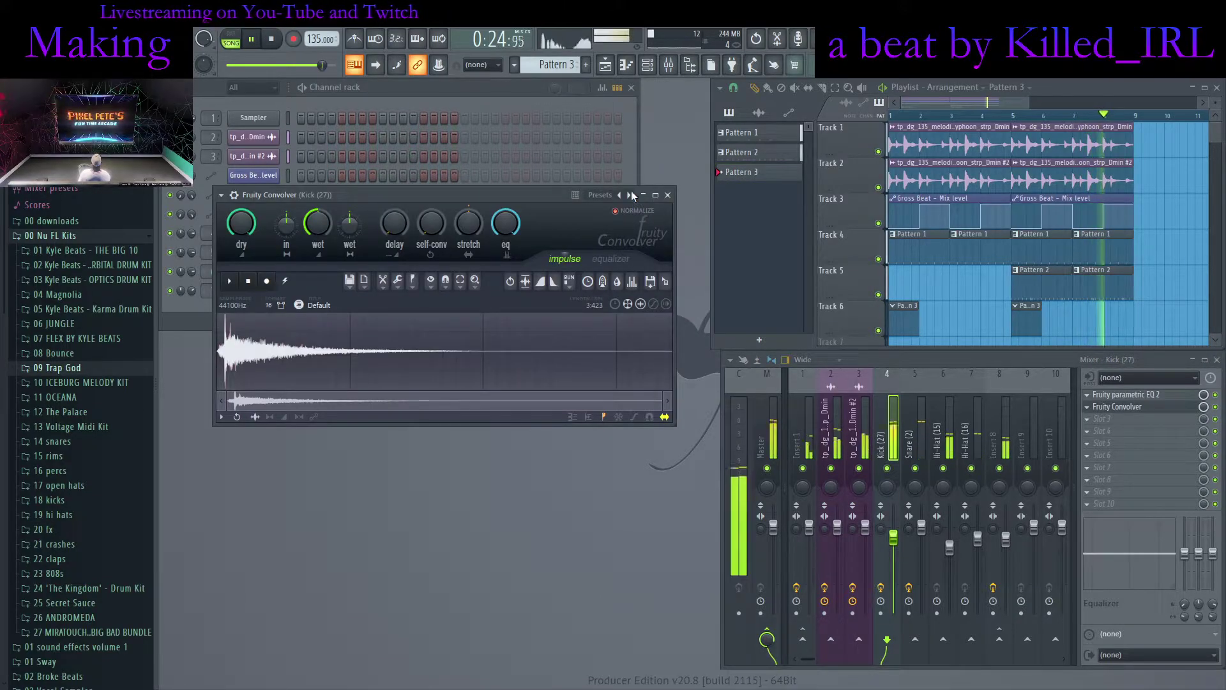
left_click(663, 53)
Adjust the kick convolver's dry and wet levels, draw a low cut below about 200 Hz in its equalizer and close it
left_click_drag(236, 229, 236, 186)
left_click_drag(310, 219, 308, 228)
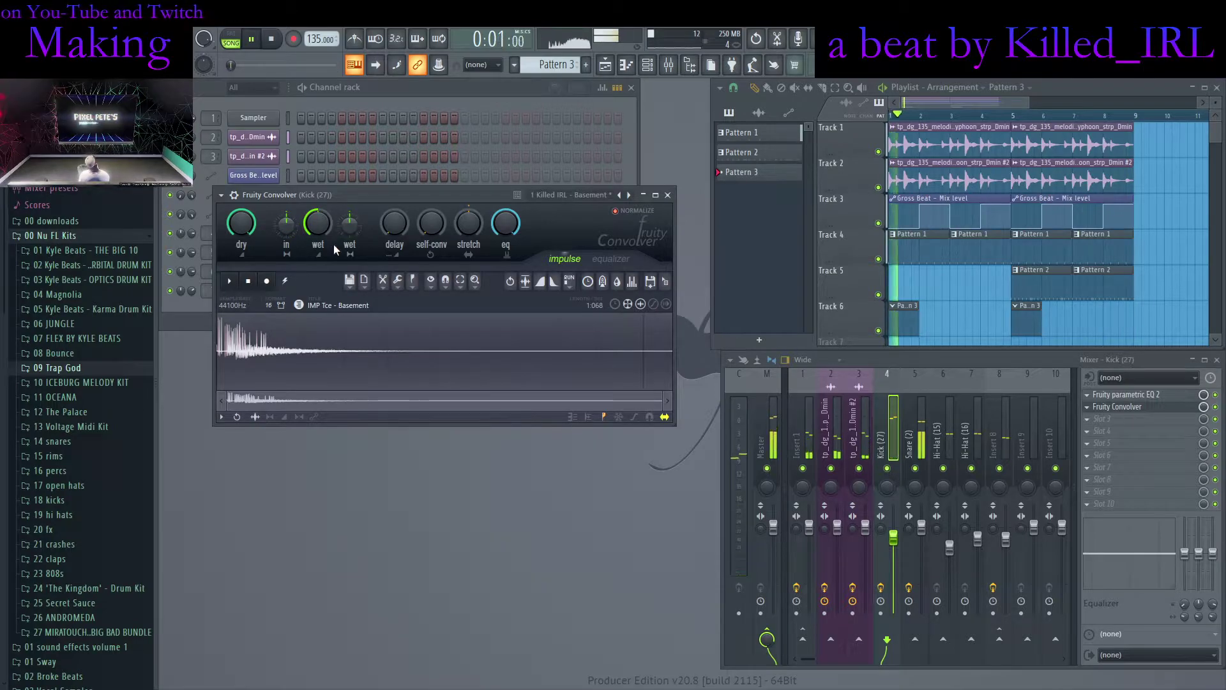
left_click(601, 260)
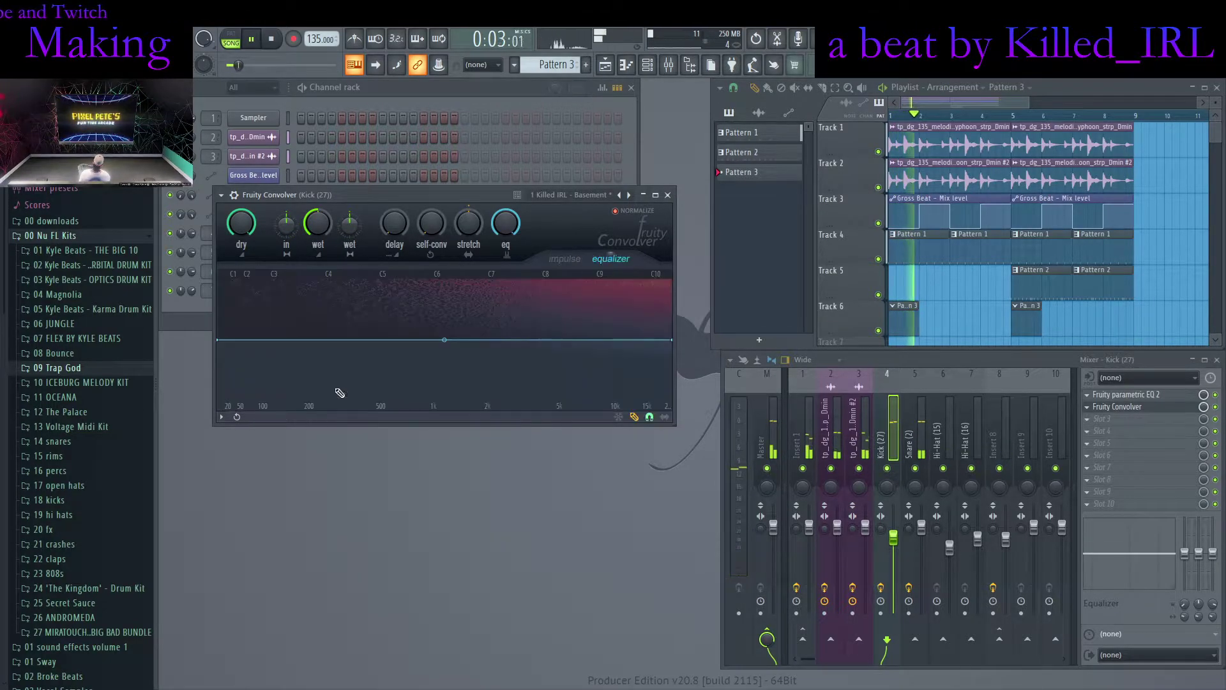
left_click_drag(221, 346, 321, 347)
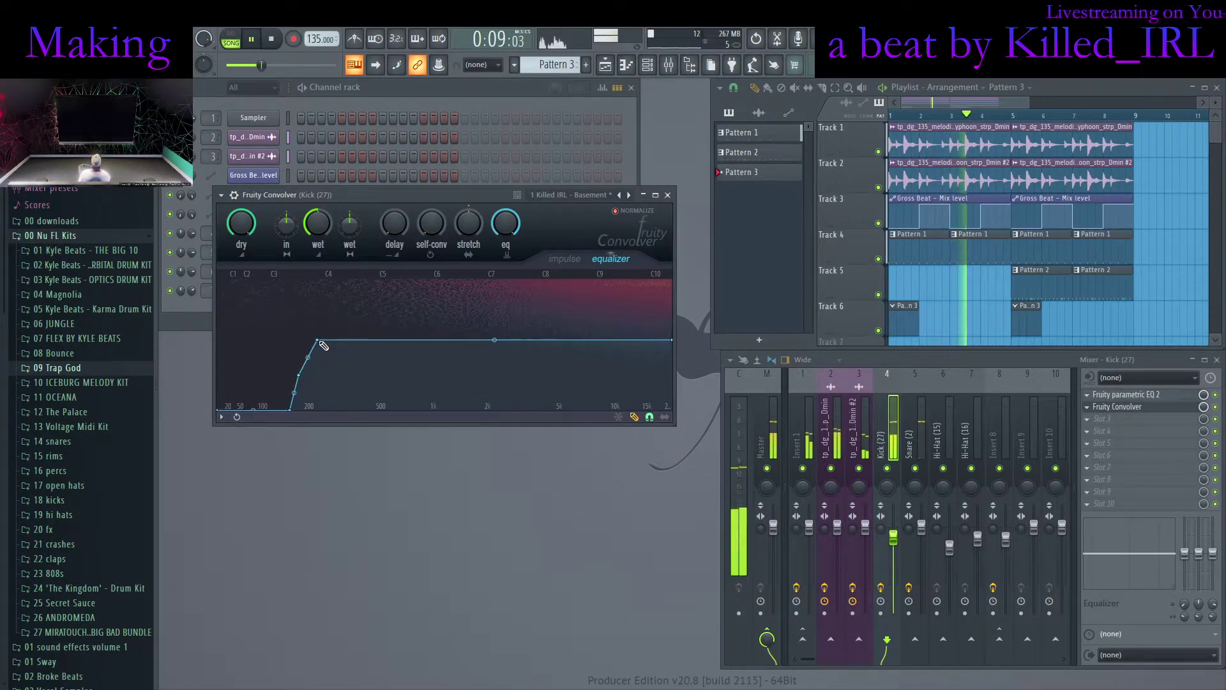
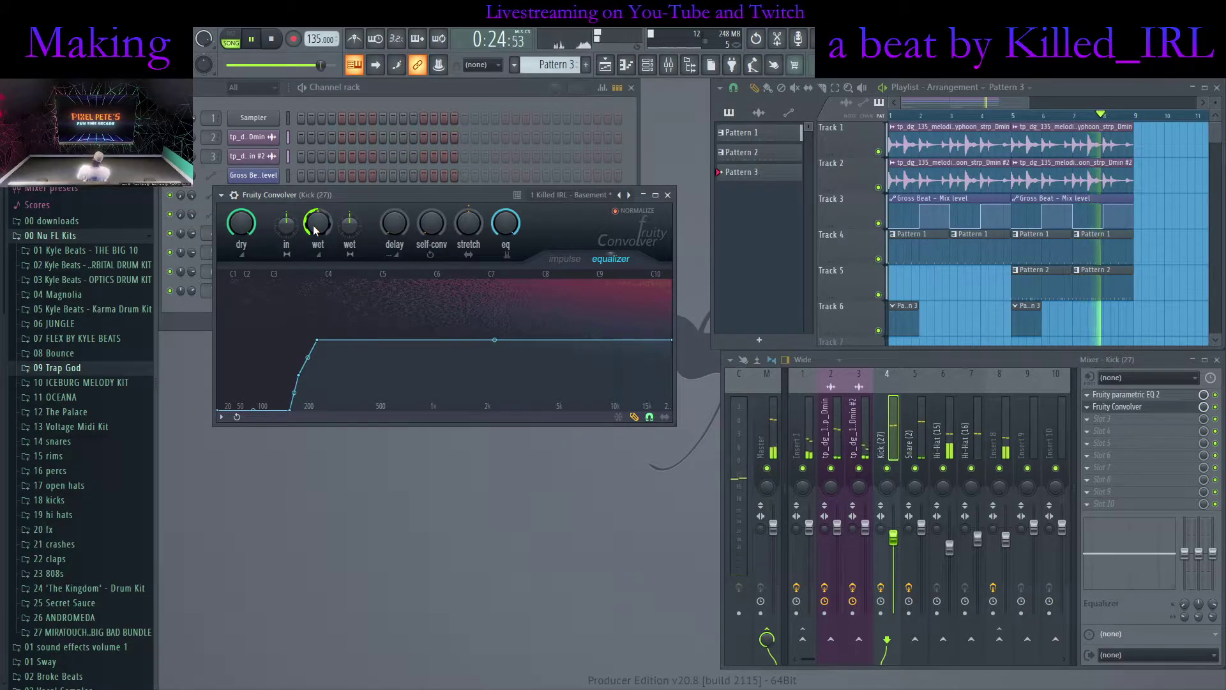
left_click(668, 195)
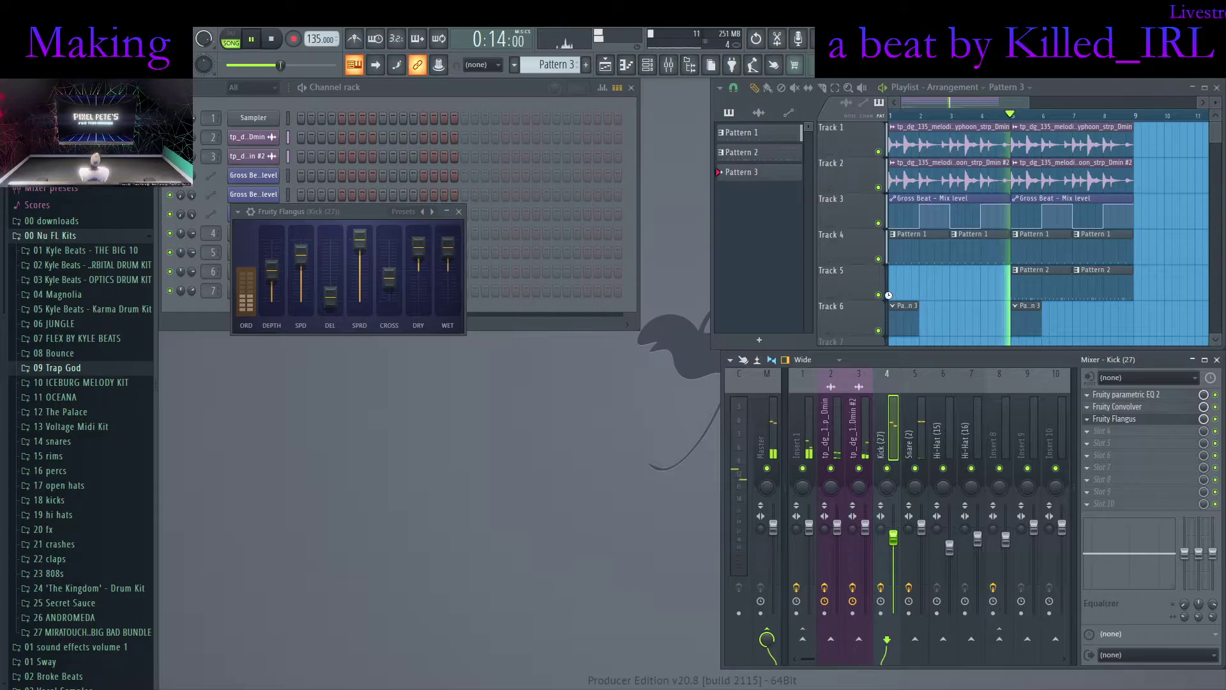
Replace Fruity Flangus with Fruity Flanger in slot 3 of the Kick (27) insert
left_click_drag(462, 217, 491, 366)
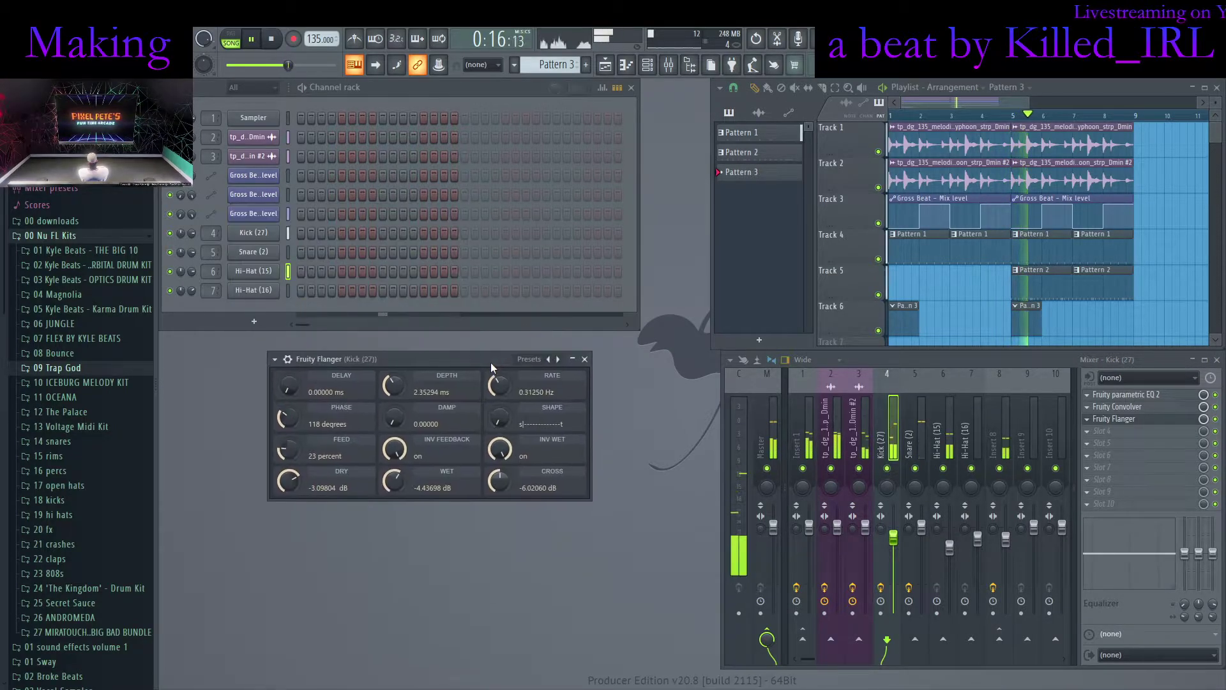
Audition the Fruity Flanger presets on the Kick (27) mixer track and settle on Ultra Fat Chorus
left_click(559, 359)
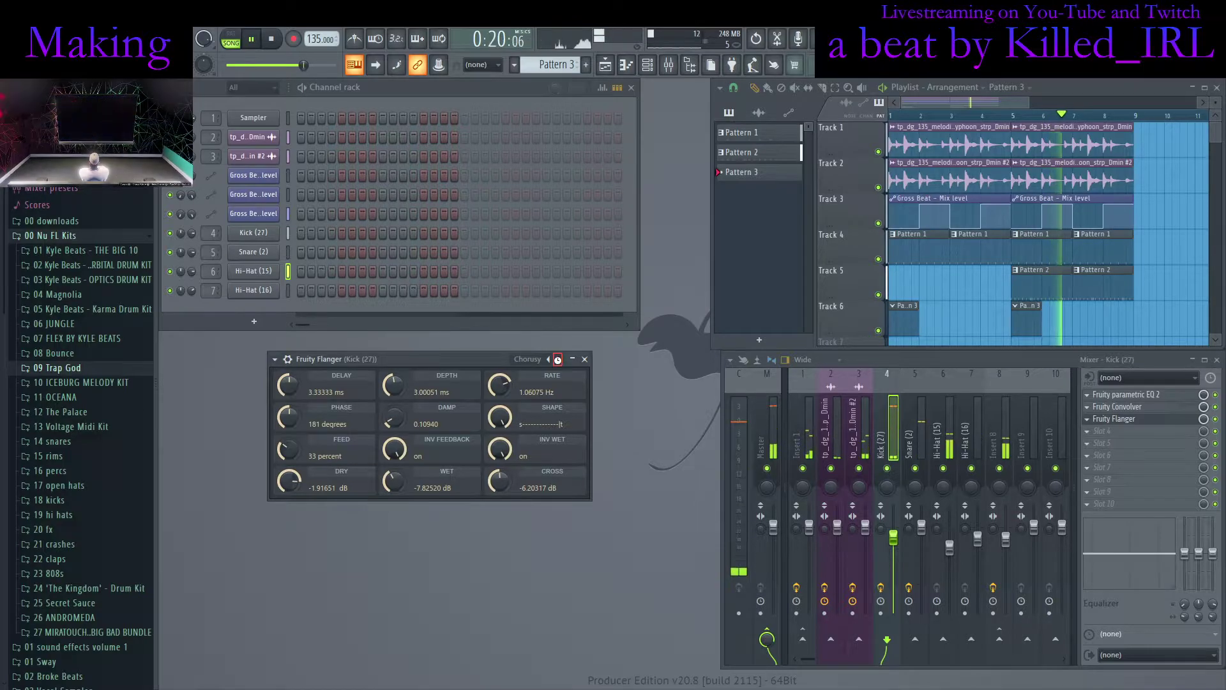
left_click(558, 360)
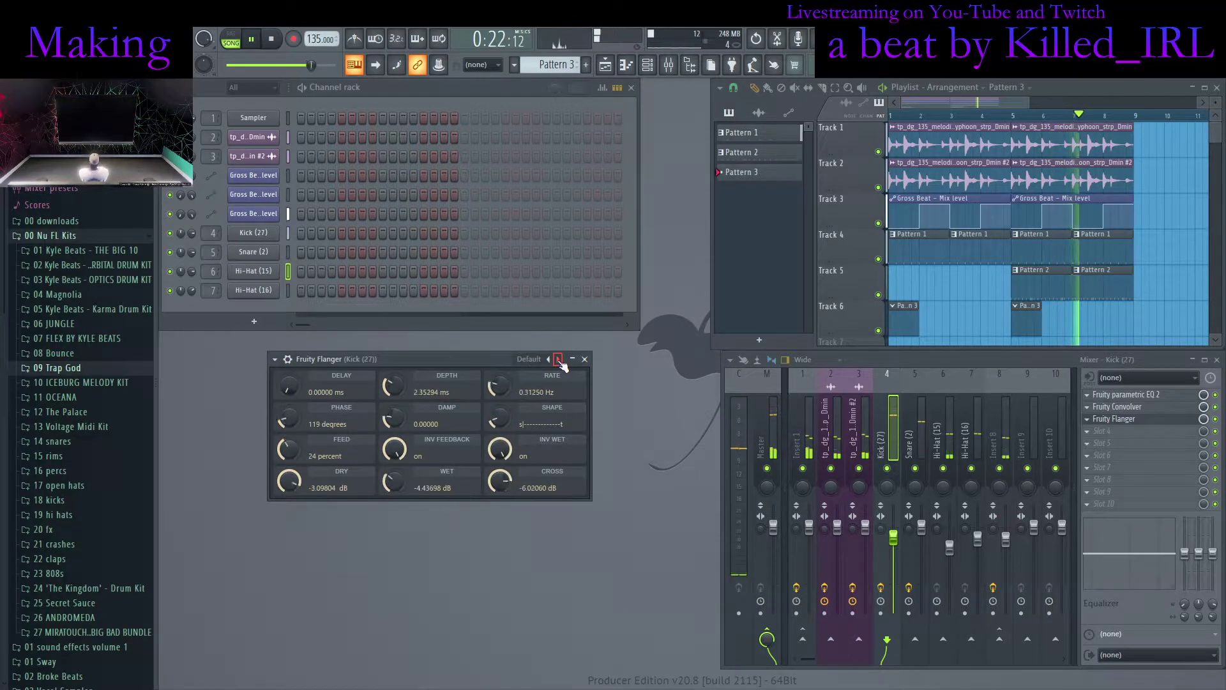
left_click(558, 359)
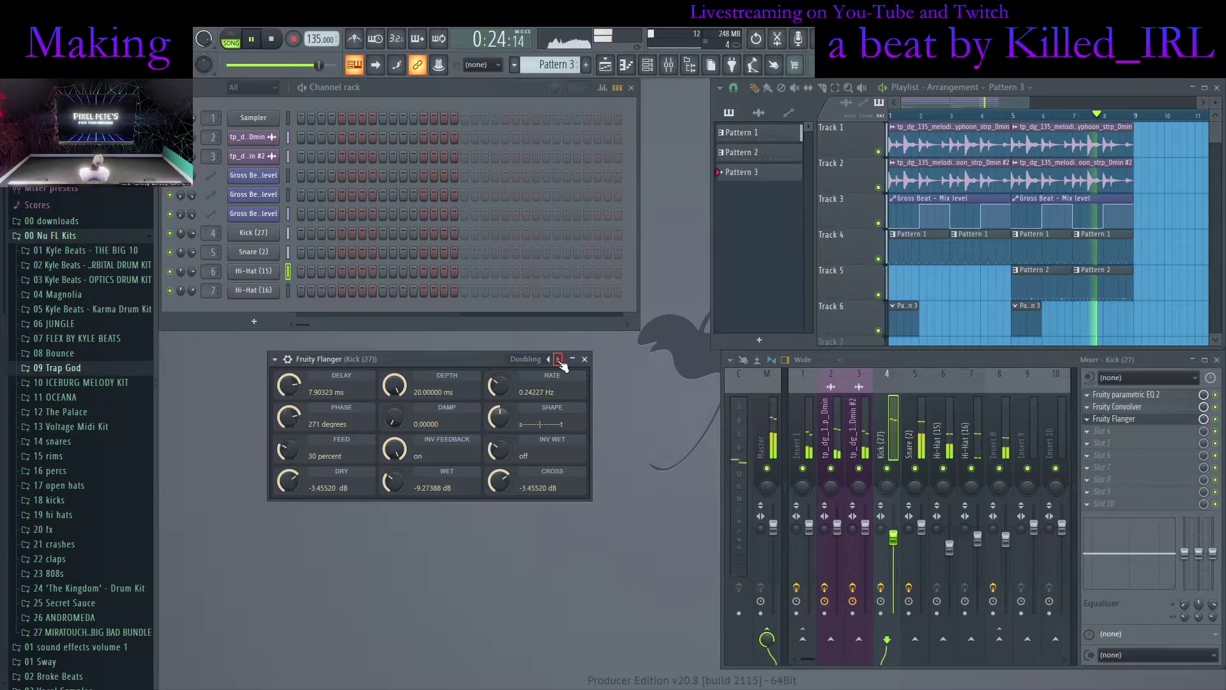
left_click(558, 360)
left_click(558, 359)
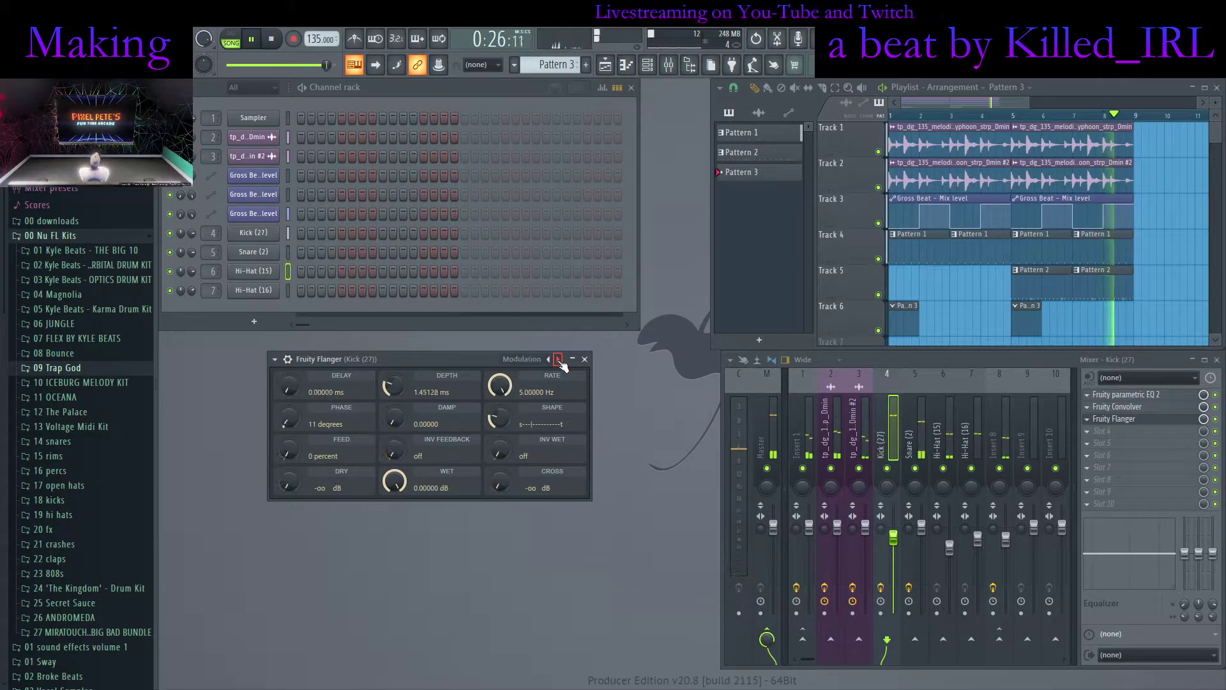
left_click(559, 359)
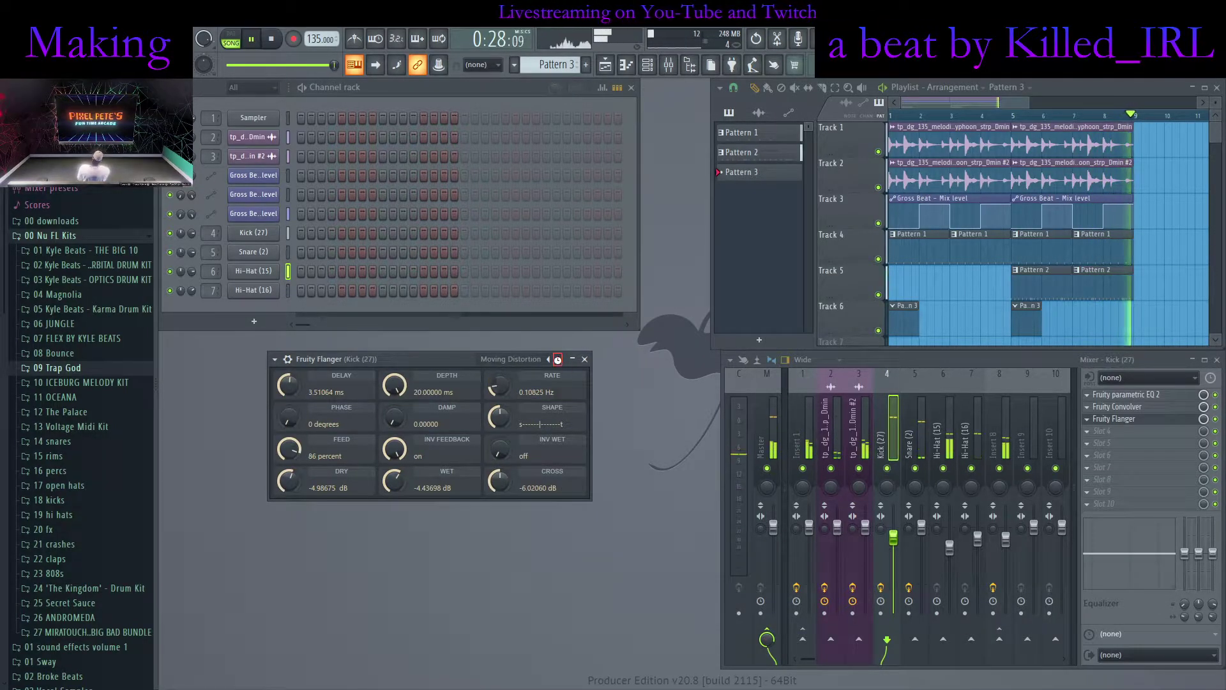
left_click(558, 359)
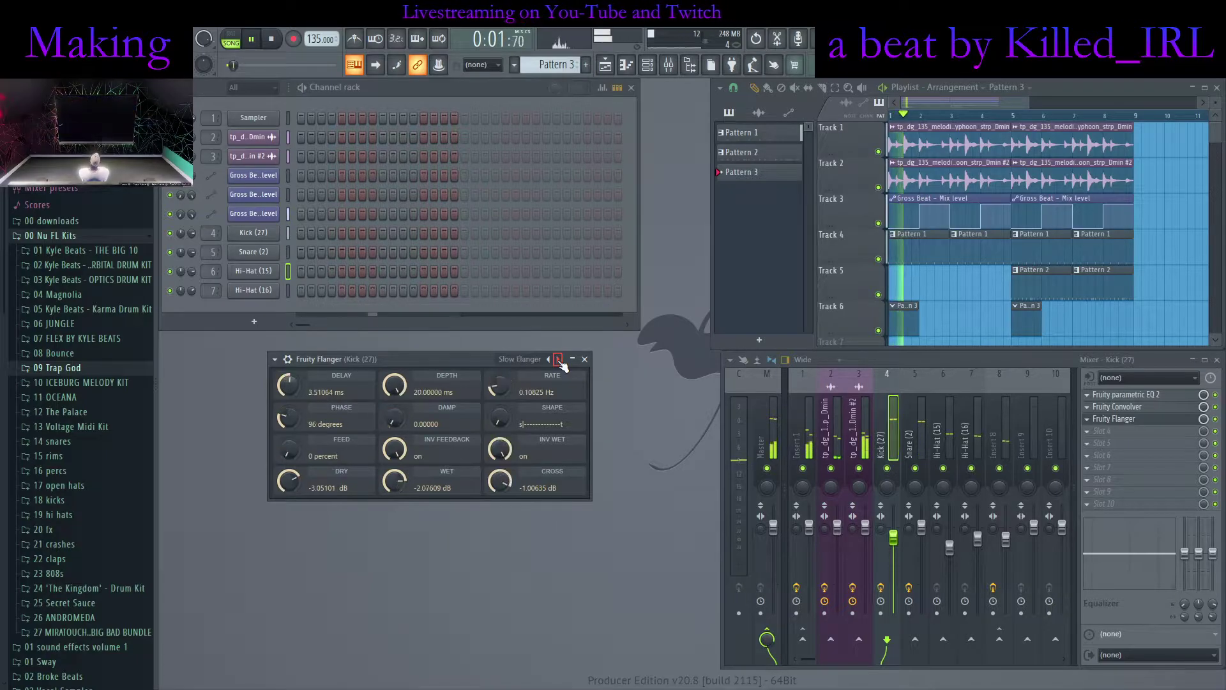
left_click(558, 359)
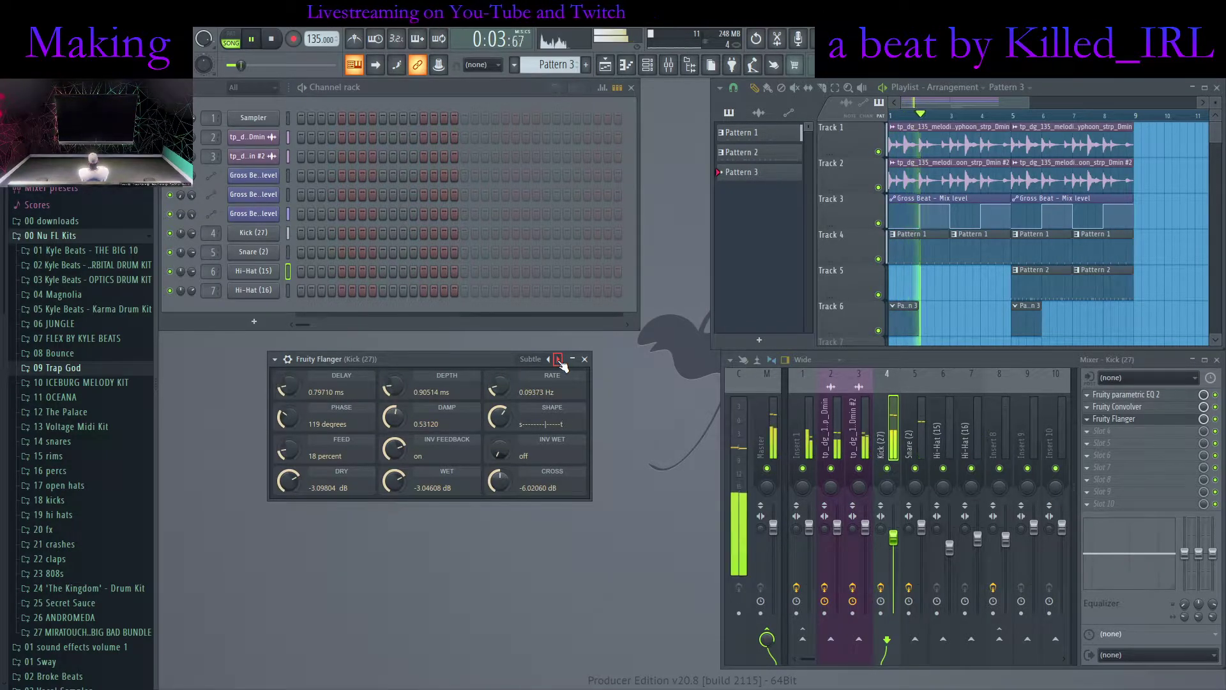
left_click(558, 360)
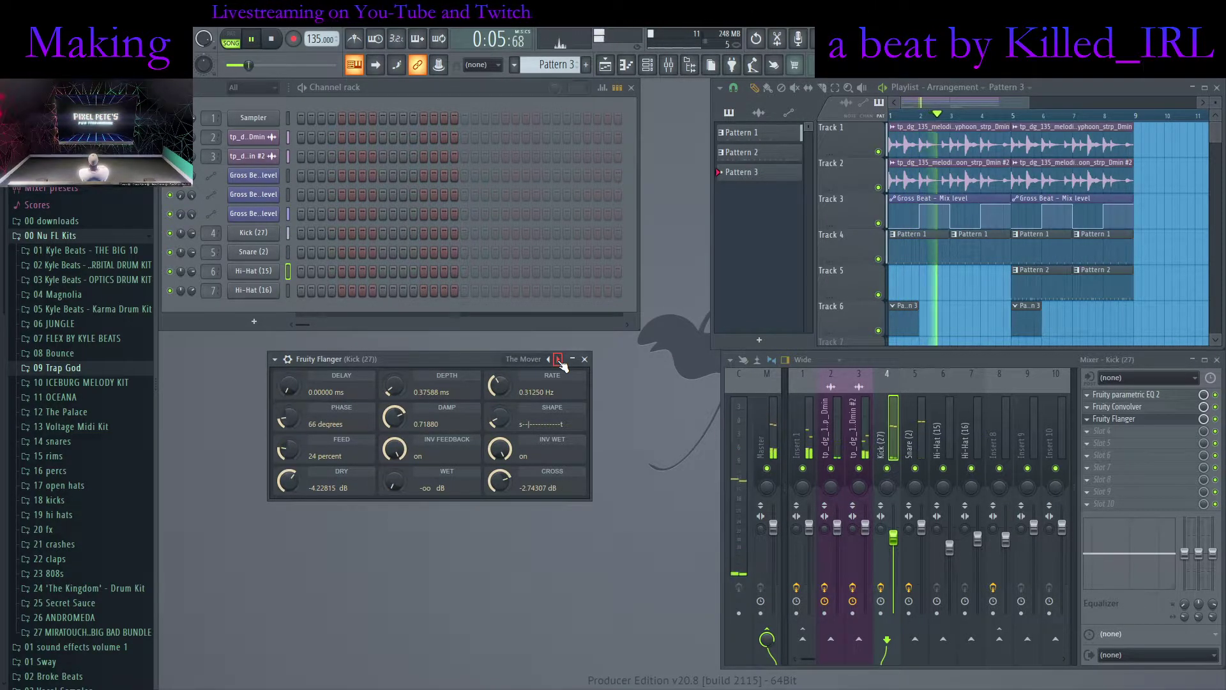
left_click(558, 360)
left_click(554, 359)
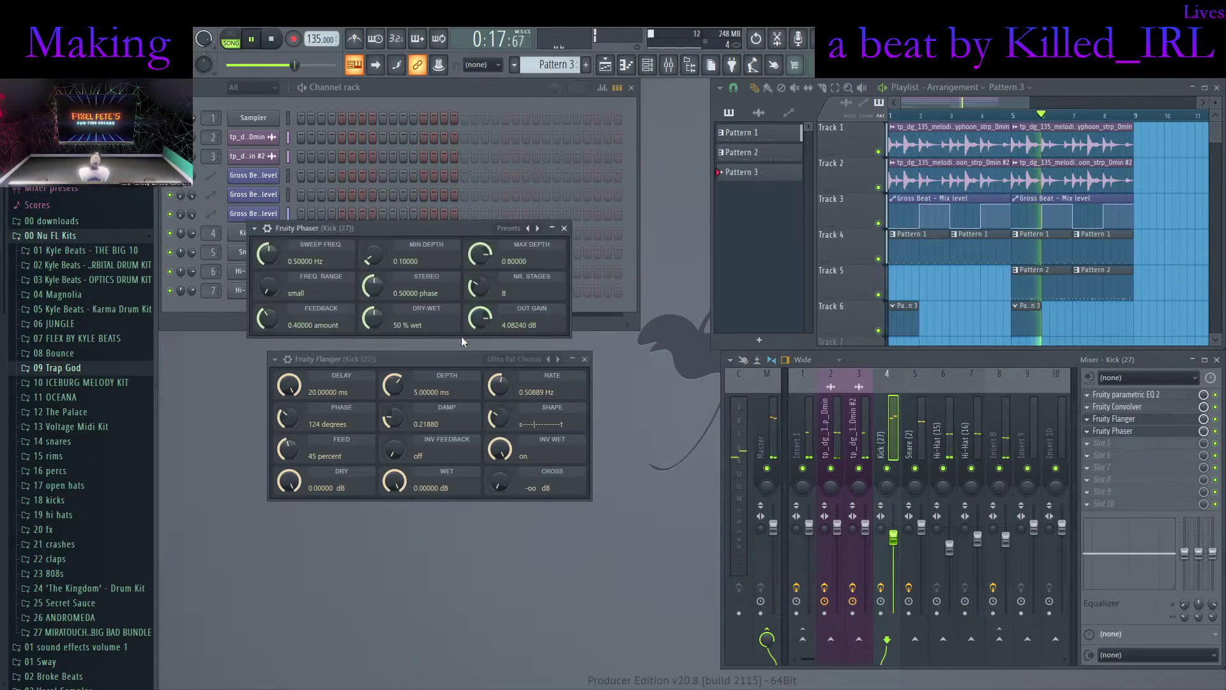
Audition the Fruity Phaser presets on the Kick (27) track and settle on 0124 80 bpm
left_click(537, 228)
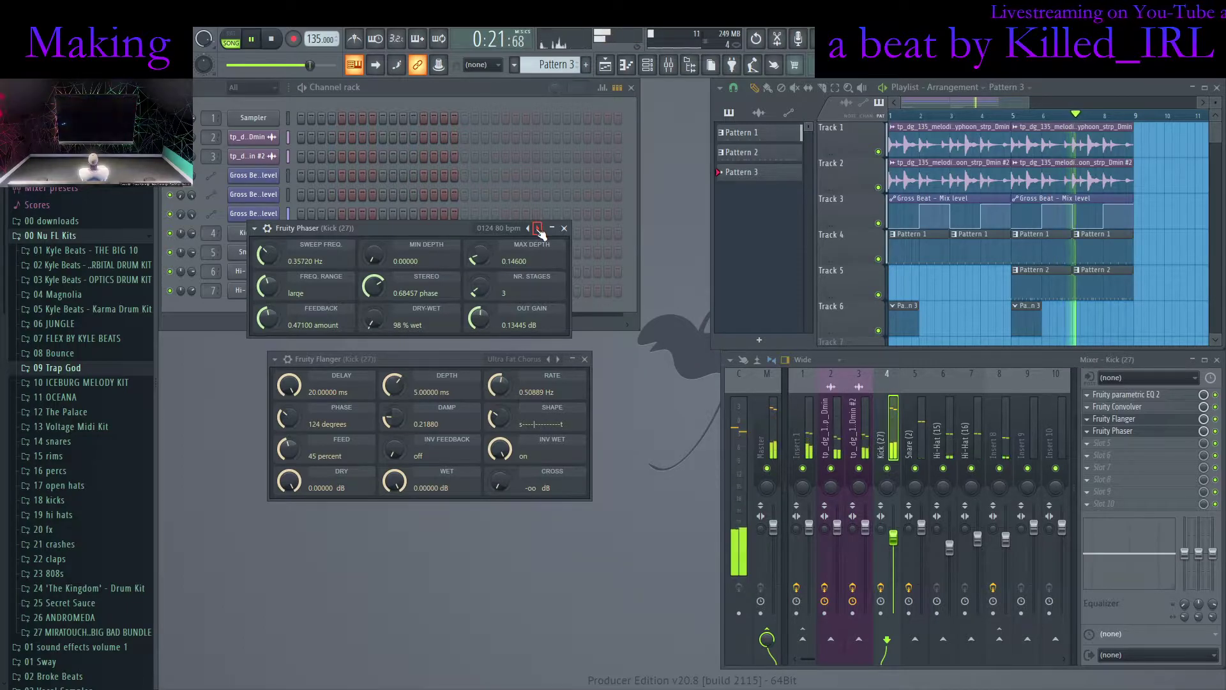
left_click(538, 229)
left_click(538, 229)
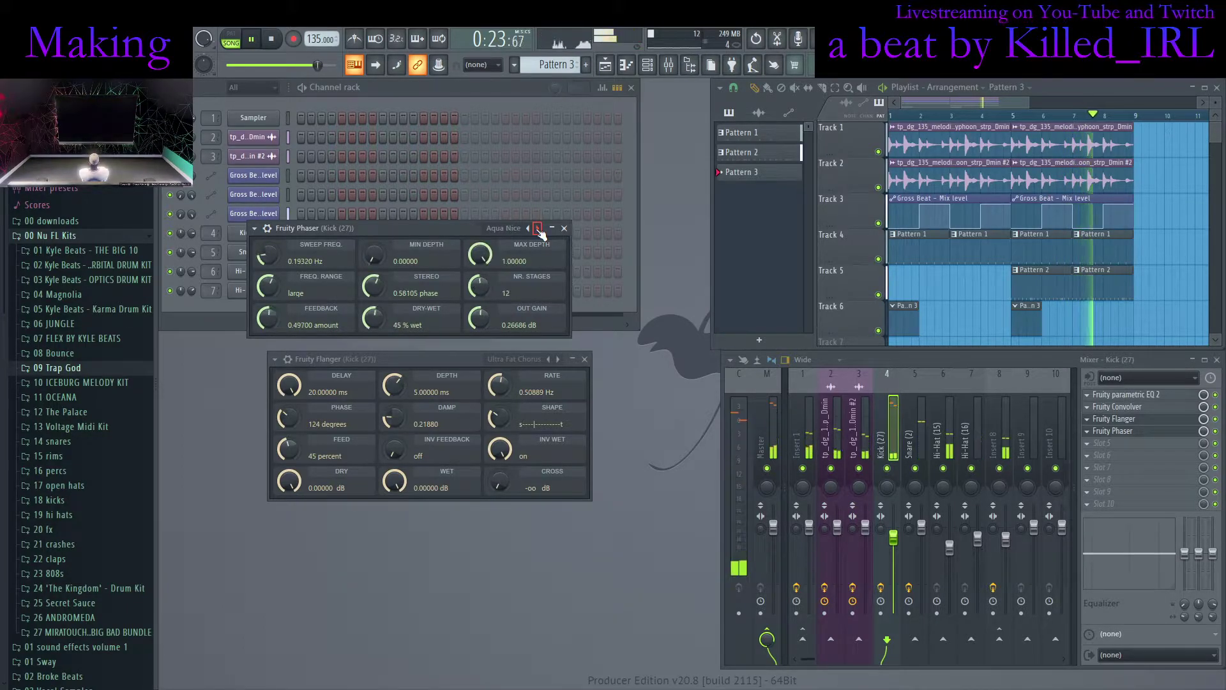
left_click(537, 229)
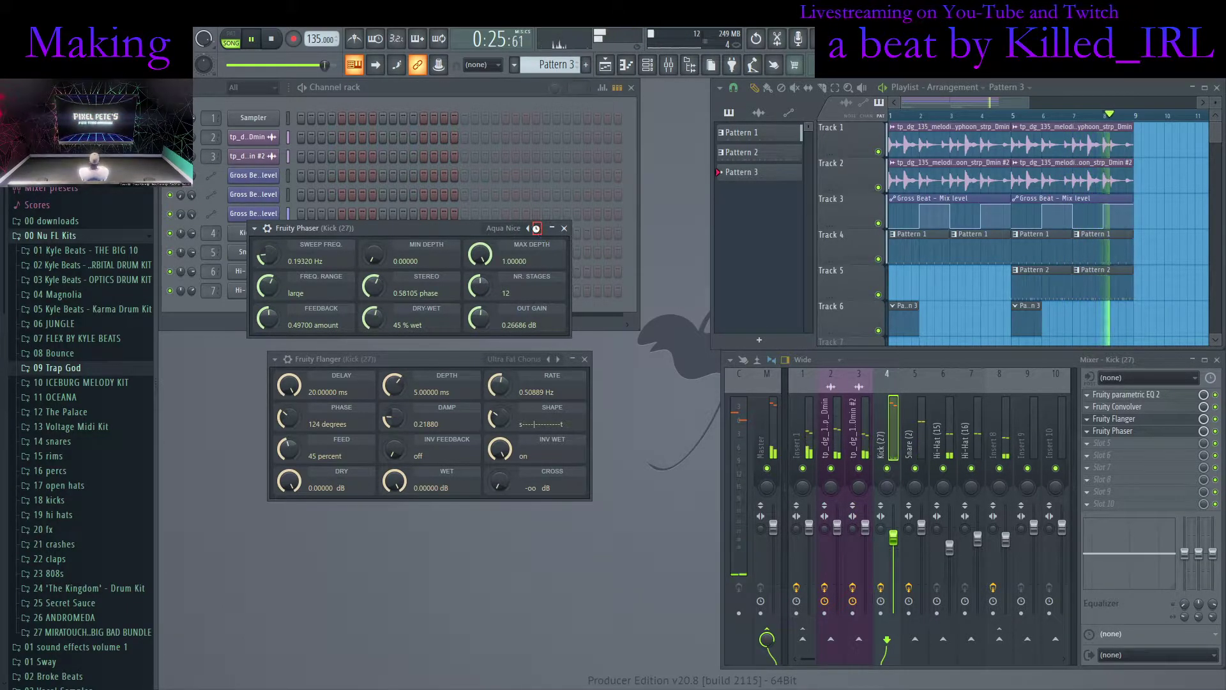
left_click(538, 229)
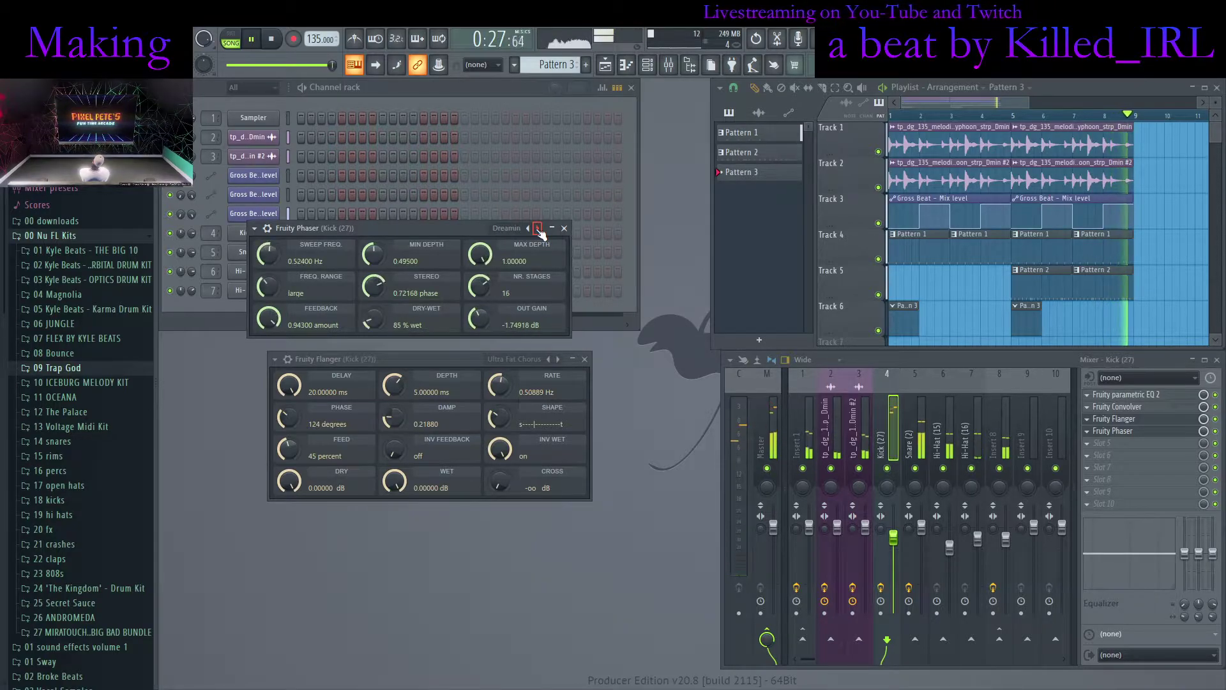
left_click(530, 229)
left_click(529, 228)
left_click(529, 229)
left_click(529, 229)
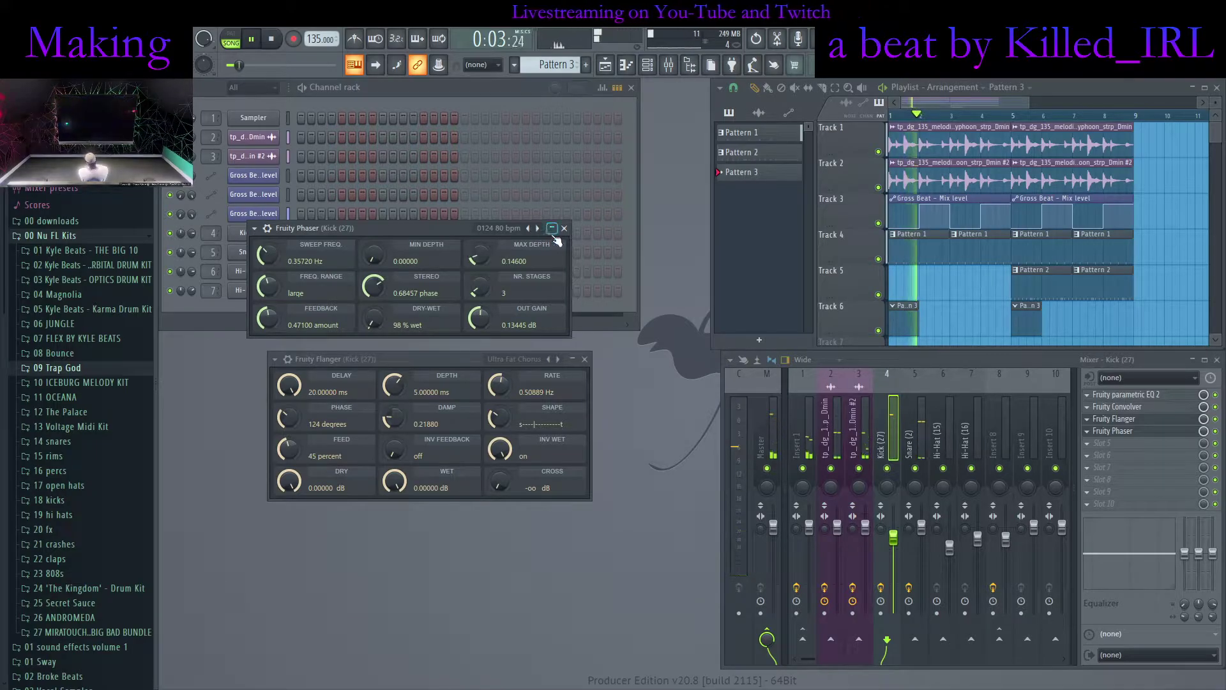
Lower the mix level of the Kick track's Fruity Phaser slot and close the Phaser and Flanger windows
left_click_drag(1204, 431, 1204, 450)
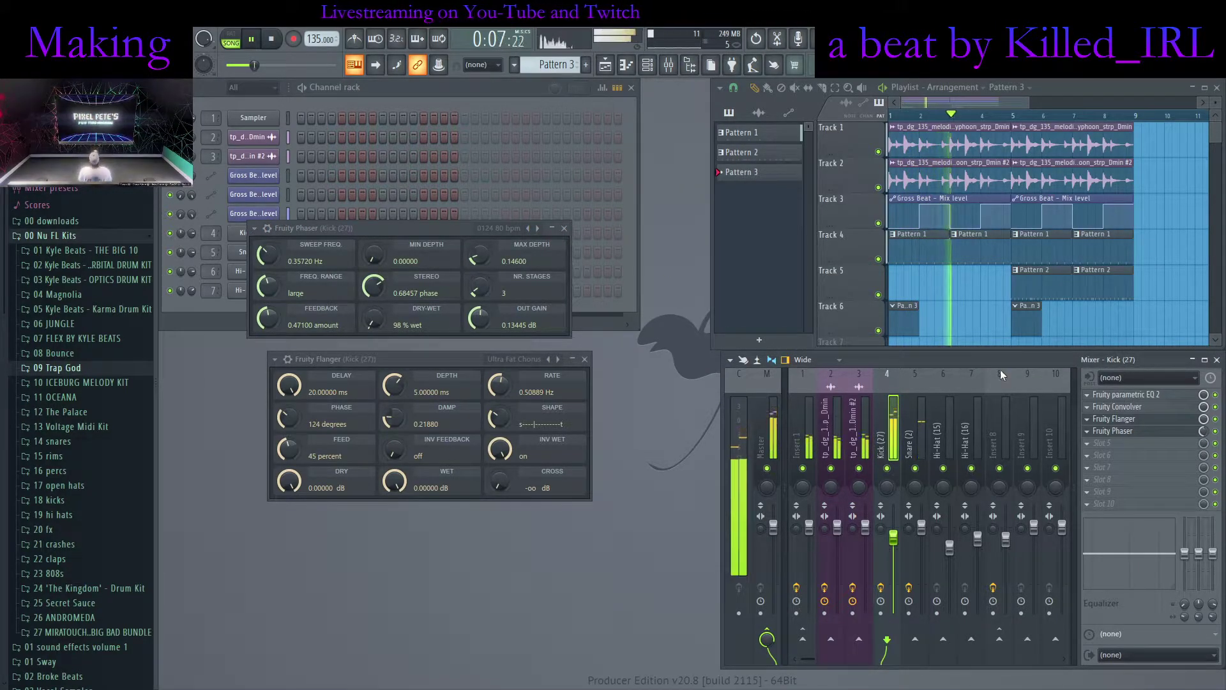
left_click(564, 228)
left_click(584, 359)
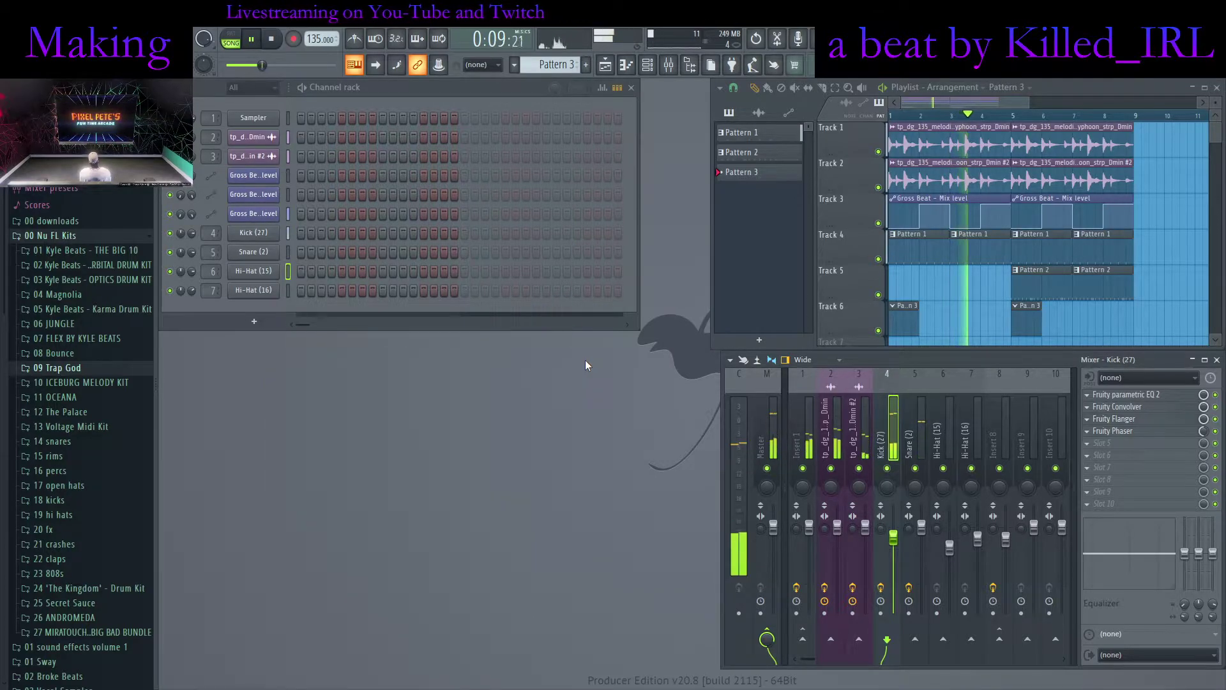
Try routing the Snare (2) mixer track into the Kick (27) track instead of the master
left_click(918, 441)
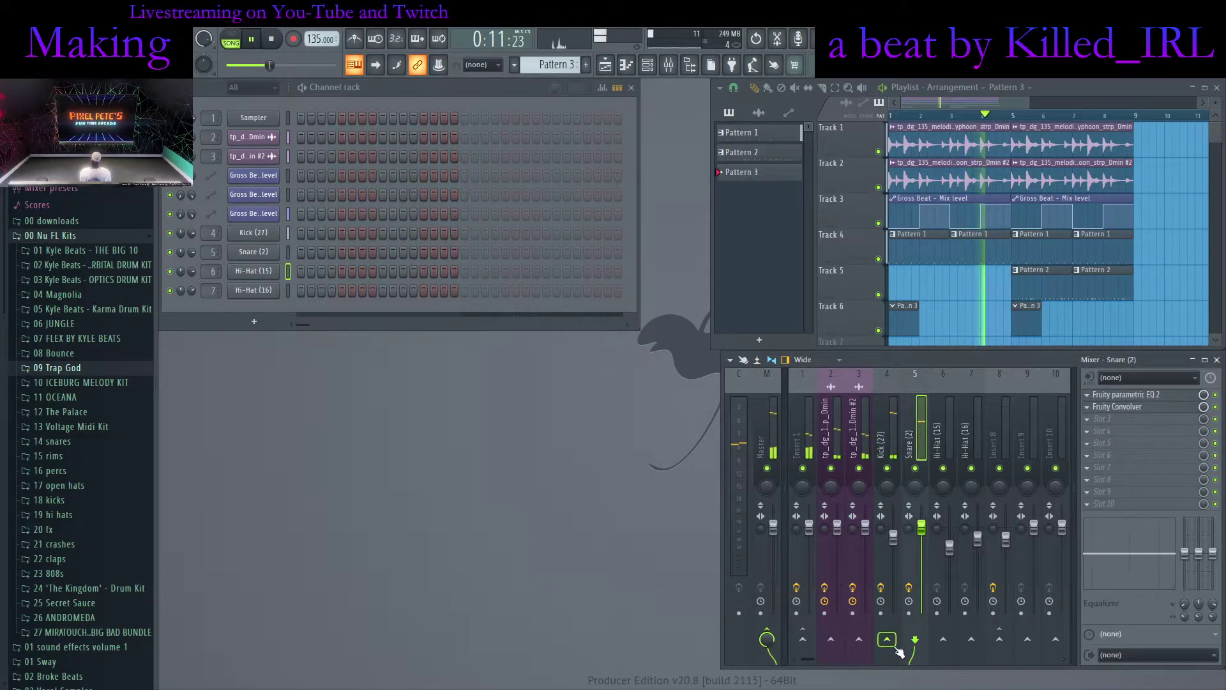
left_click(887, 638)
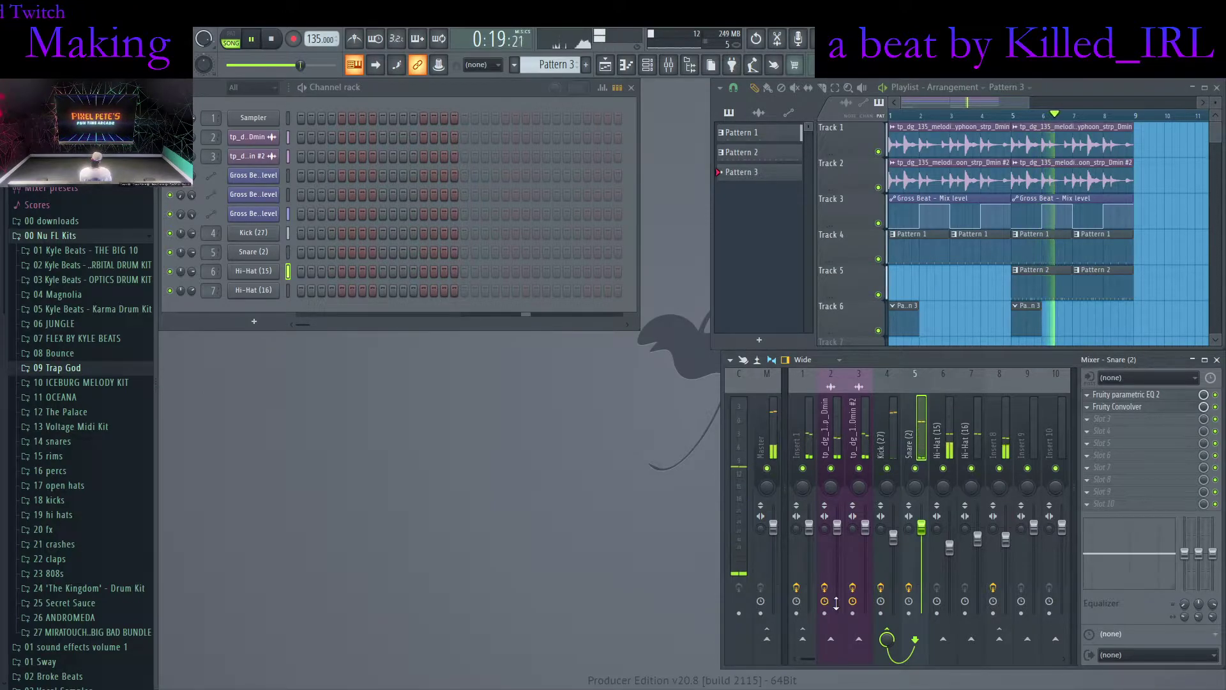
left_click(887, 637)
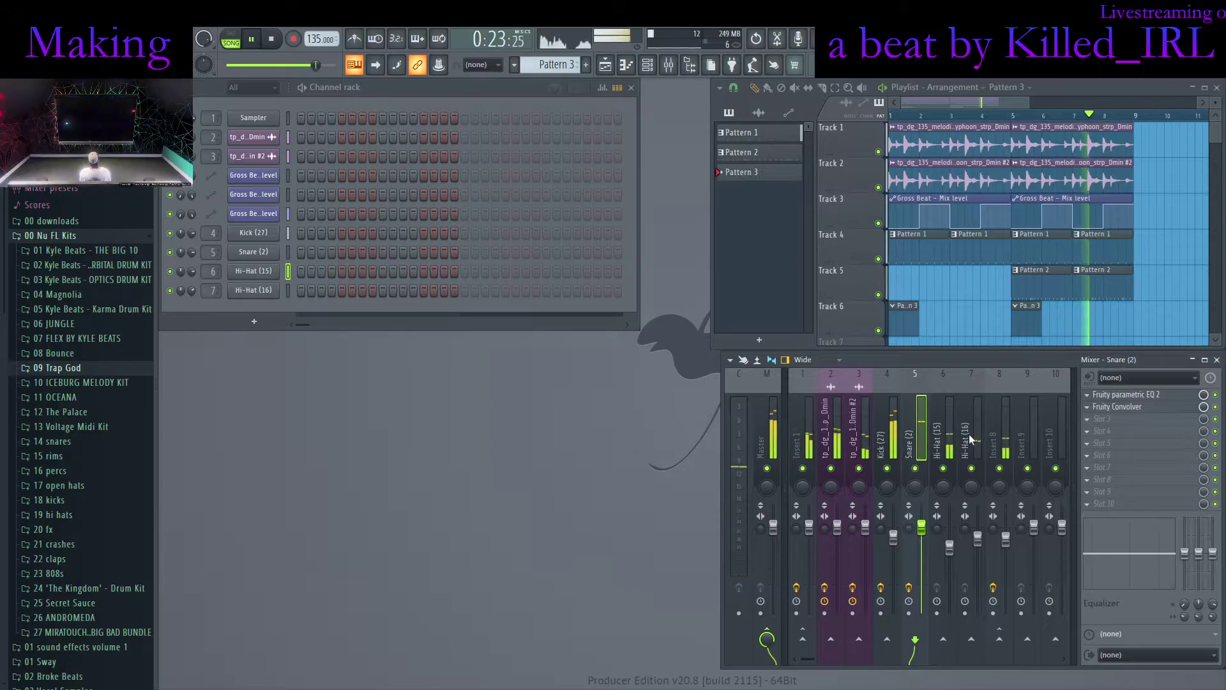
left_click(899, 439)
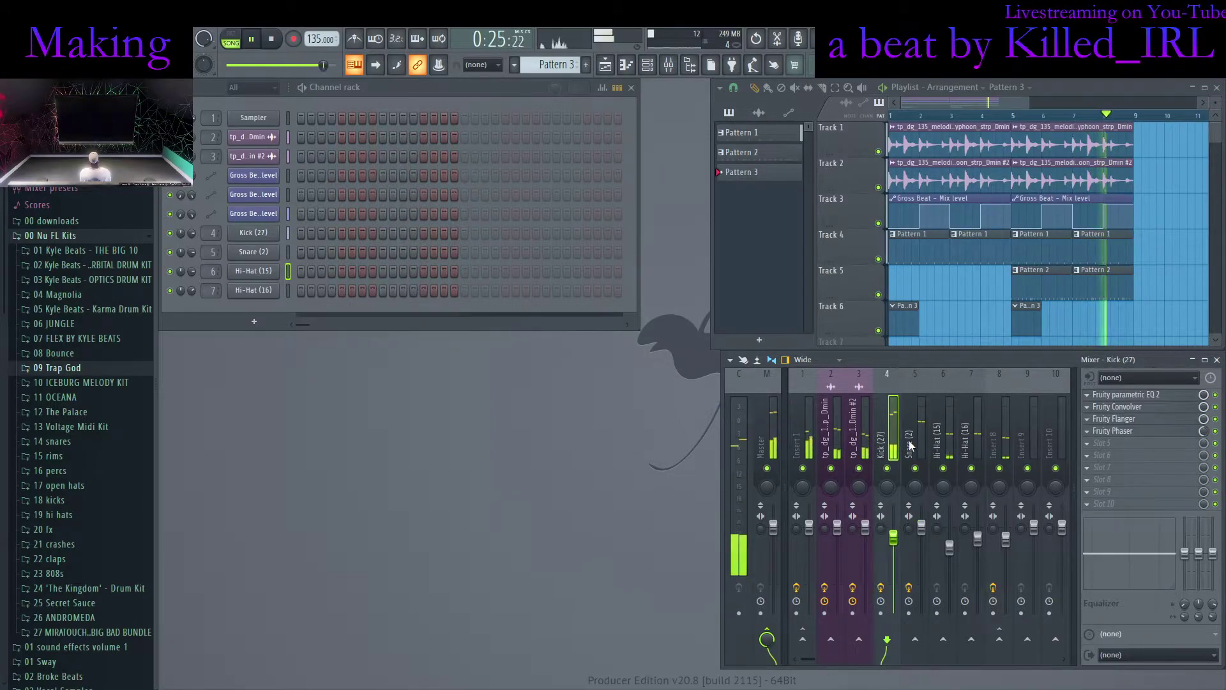
Add Fruity Flanger to the Snare (2) mixer track and choose its Bad Leslie preset
left_click(917, 441)
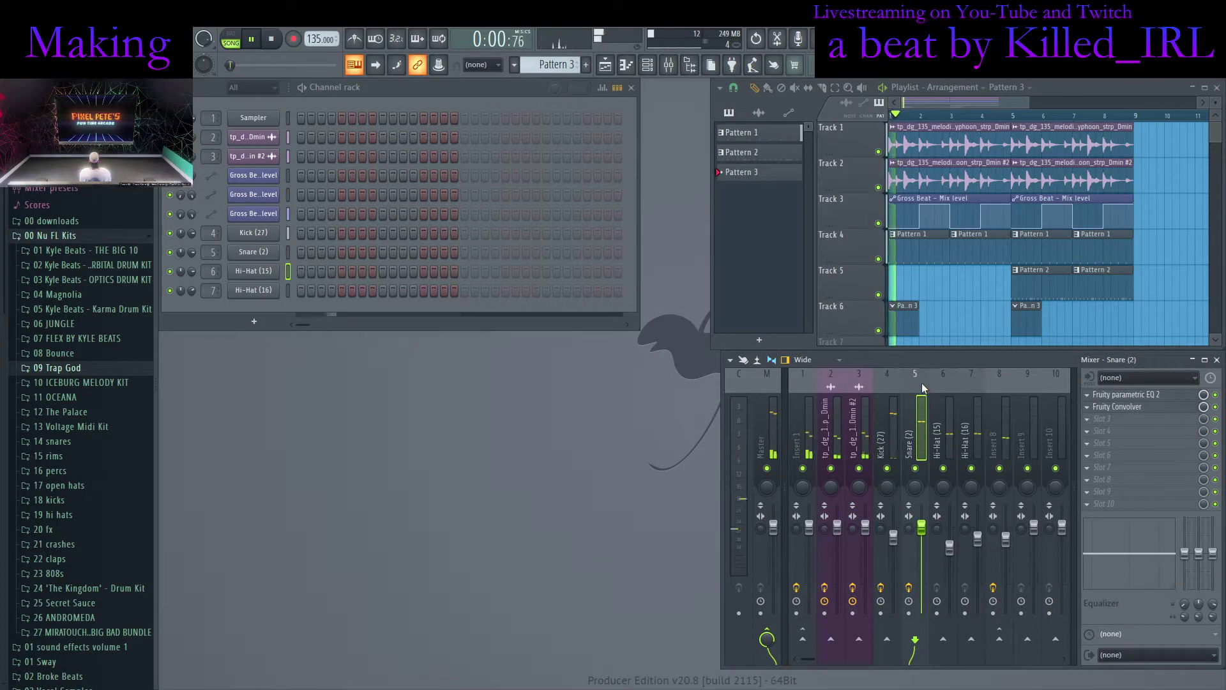
left_click(930, 292)
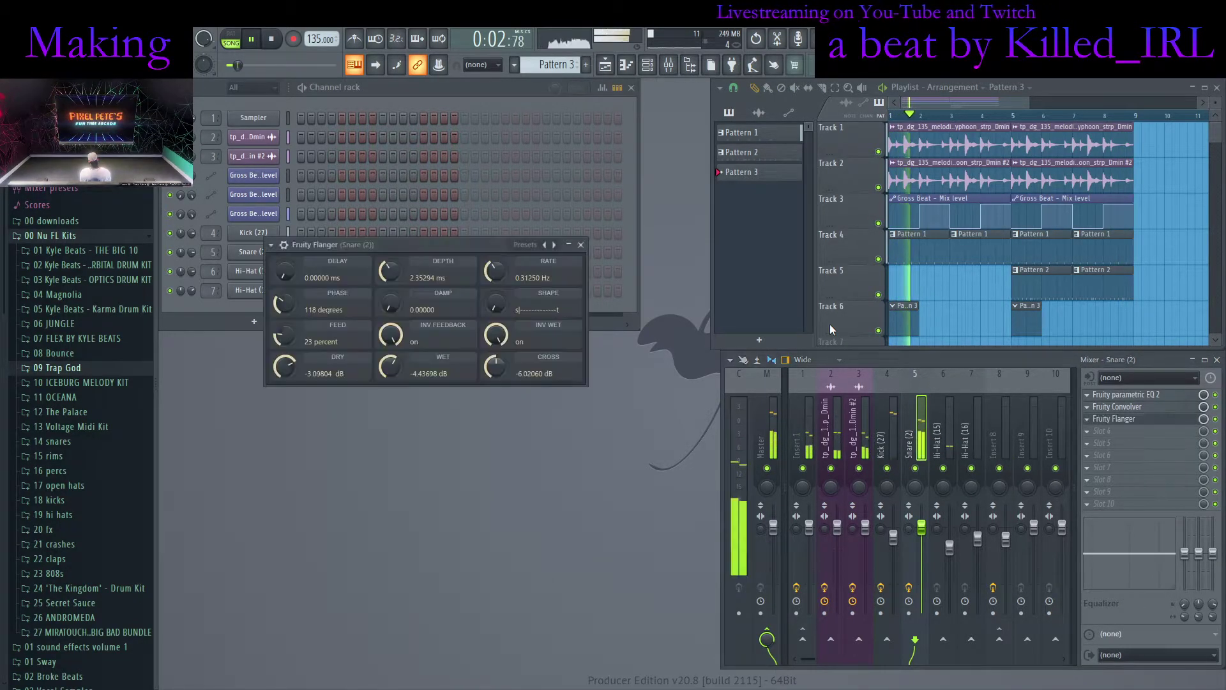
left_click(558, 247)
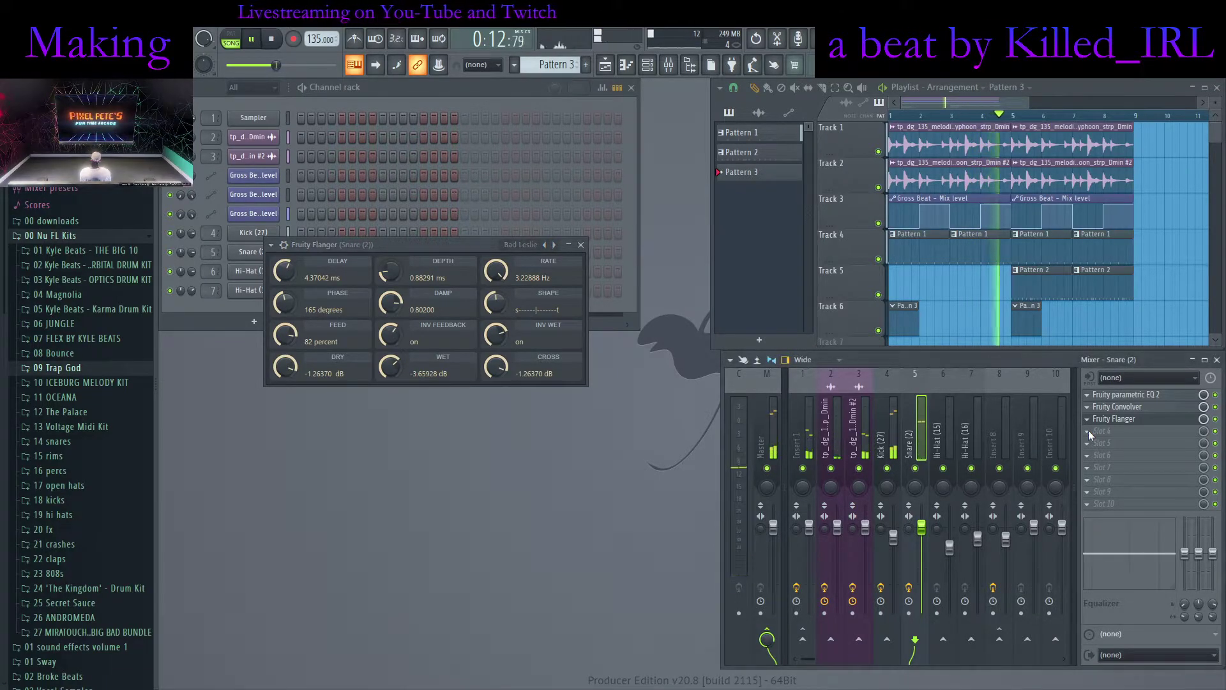
Add Fruity Phaser with the 0124 80 bpm preset to the Snare track and lower the Flanger and Phaser mix levels
left_click(919, 446)
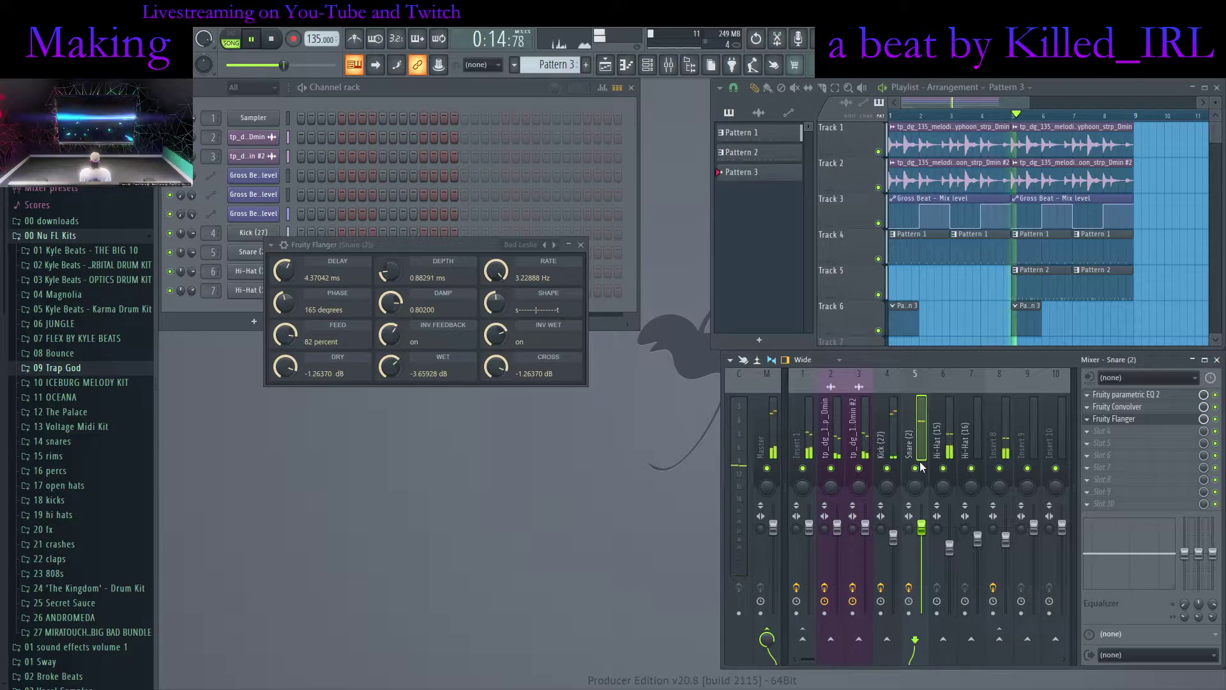
left_click(918, 447)
left_click(572, 262)
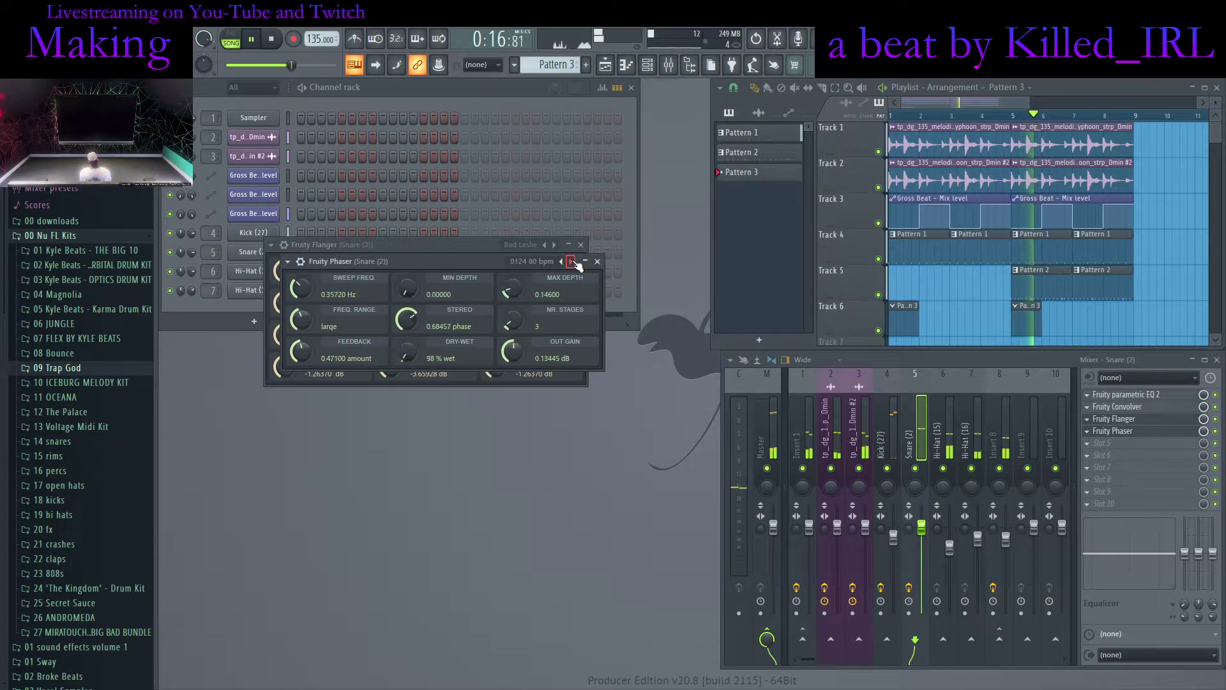
left_click_drag(1204, 433, 1204, 461)
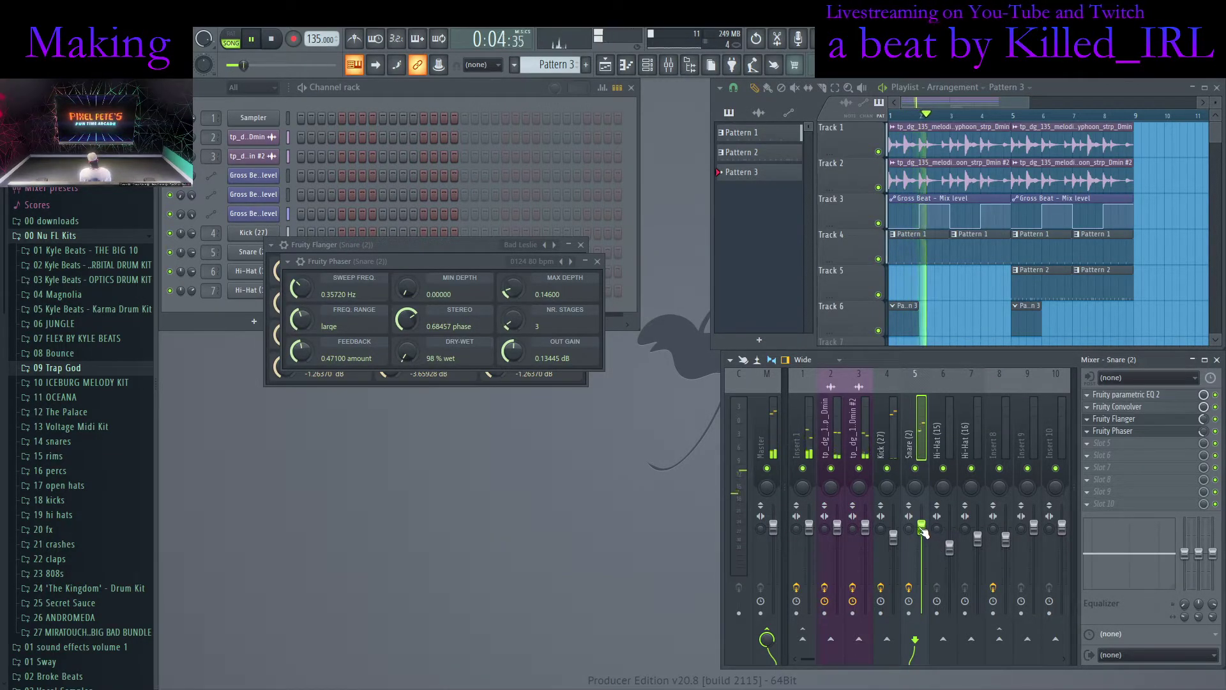
Lower the Kick (27) volume fader slightly, raise the Snare (2) fader slightly, and adjust the stereo separation of both tracks
left_click_drag(892, 536, 893, 544)
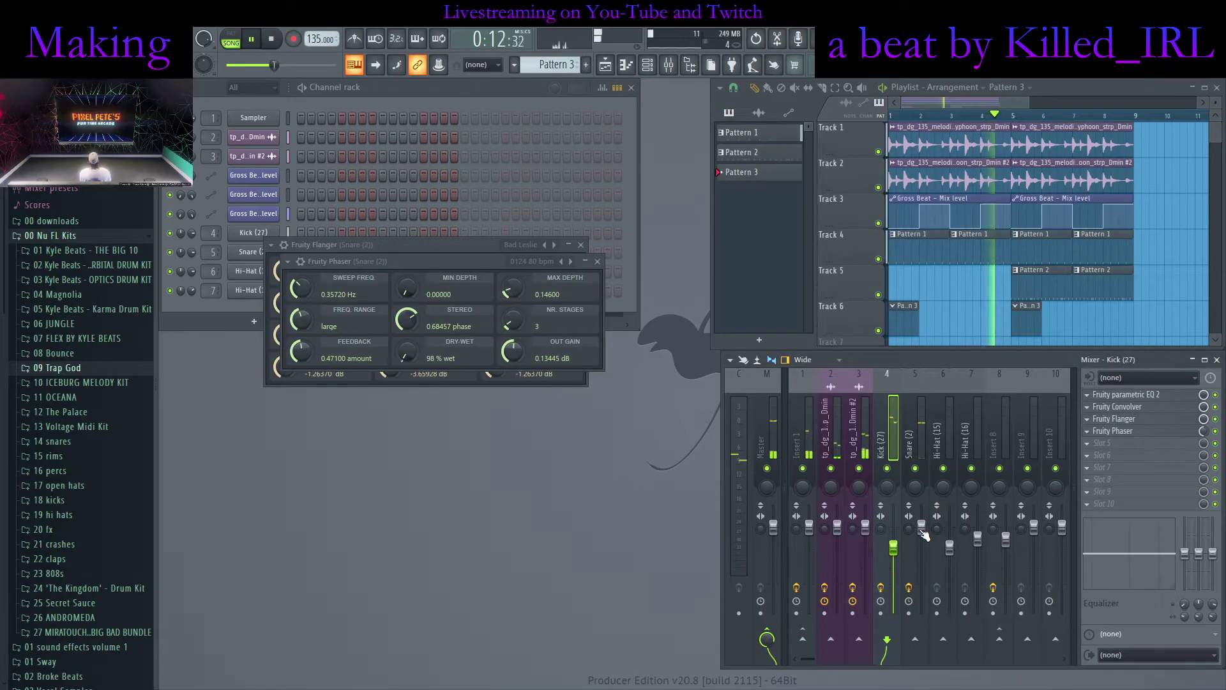
left_click_drag(921, 529, 921, 523)
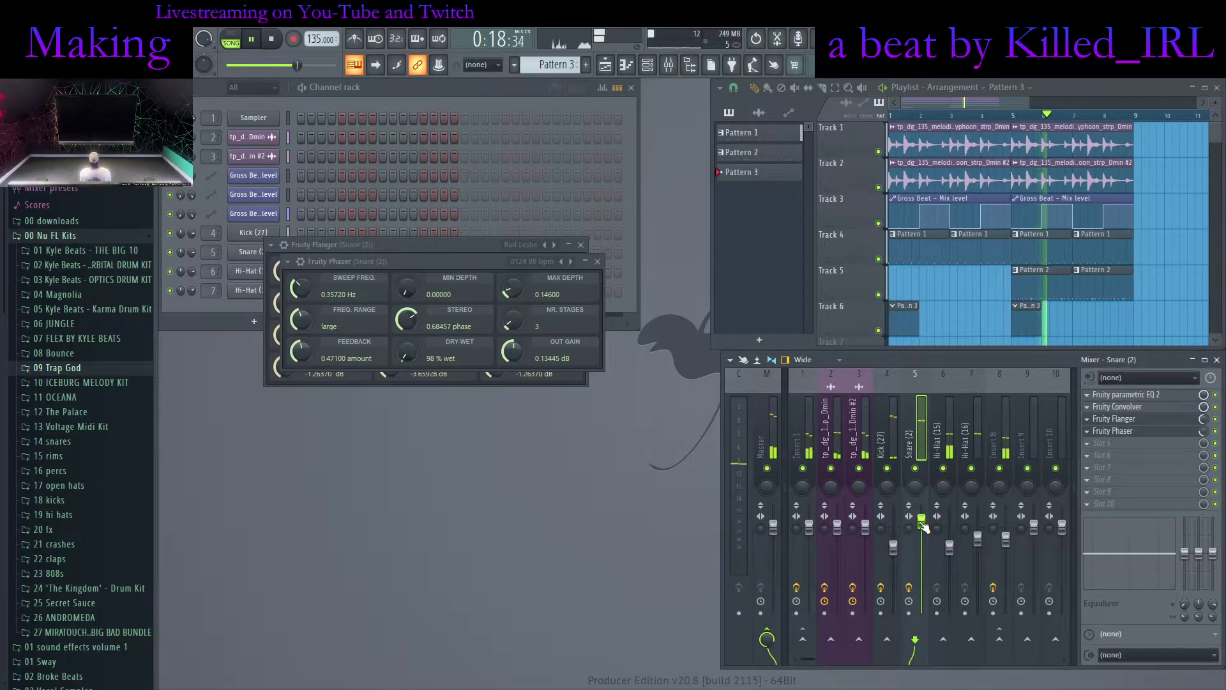
left_click(883, 530)
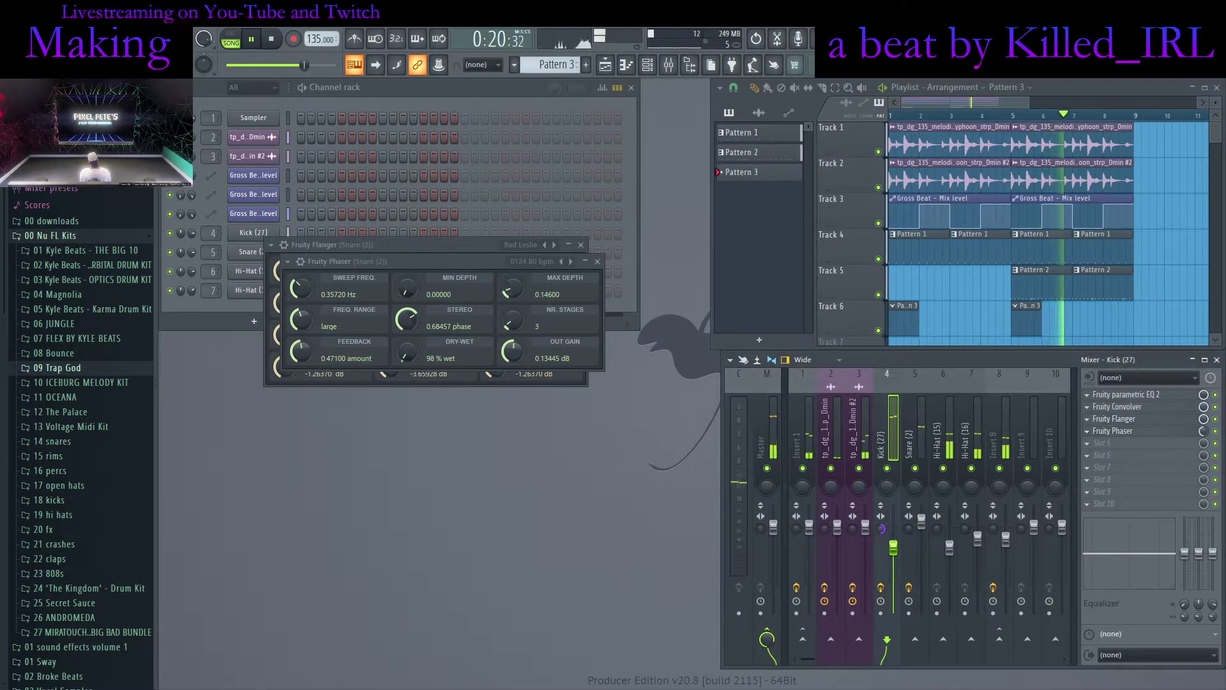
left_click(910, 529)
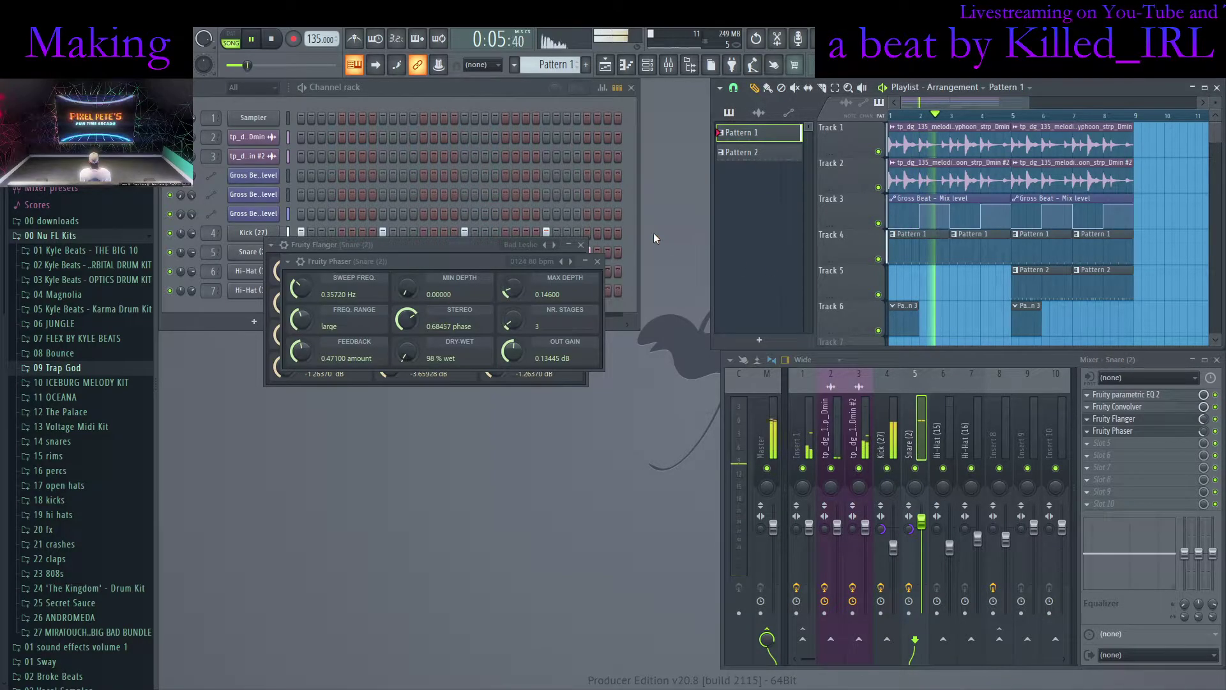
In Pattern 1, remove the Kick (27) hits on steps 9, 17 and 25 and add one on step 30
left_click(625, 244)
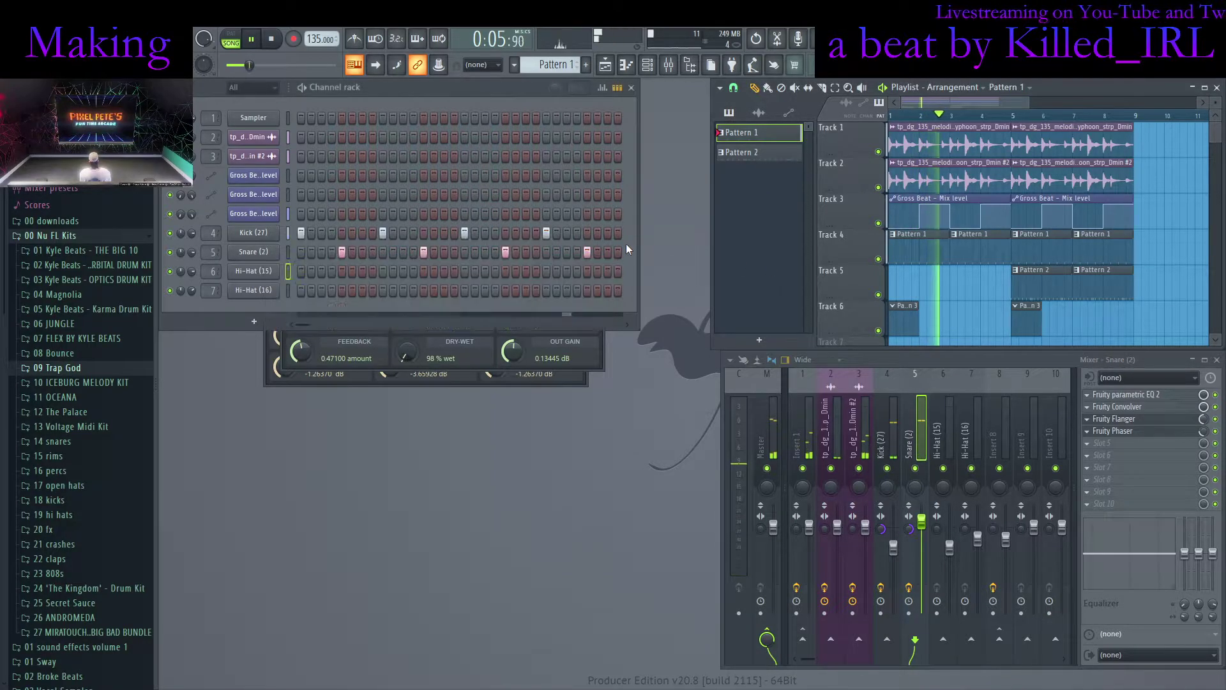
right_click(381, 233)
right_click(464, 233)
right_click(546, 232)
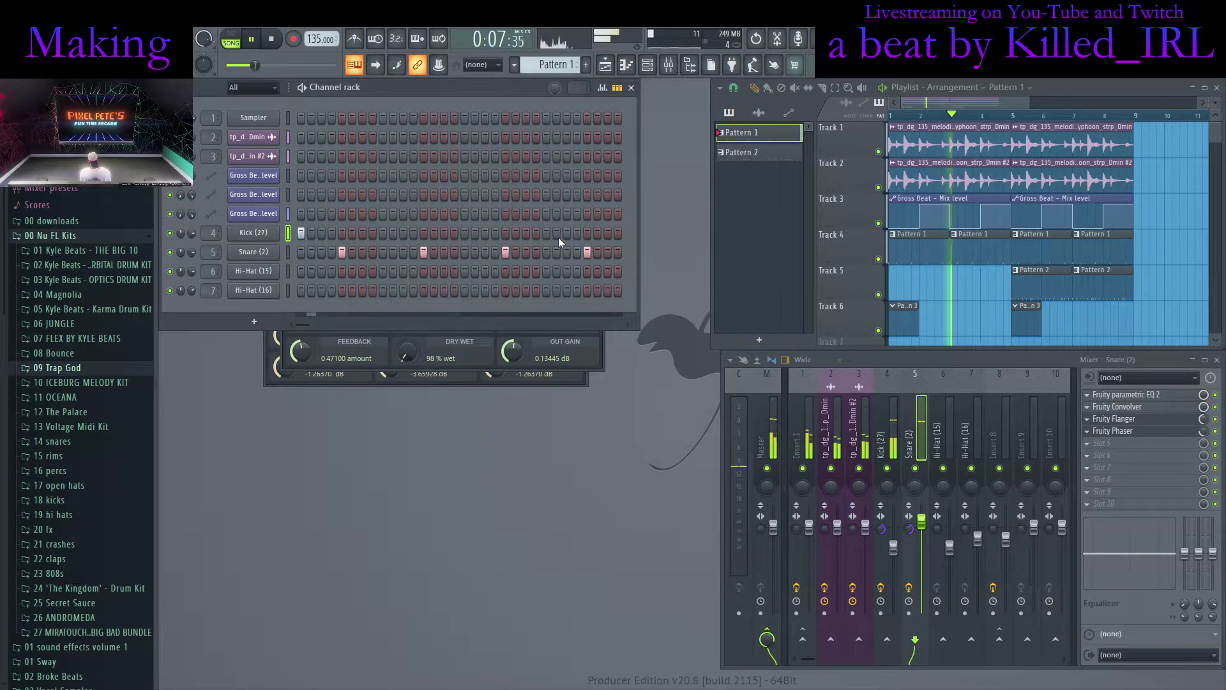
left_click(596, 233)
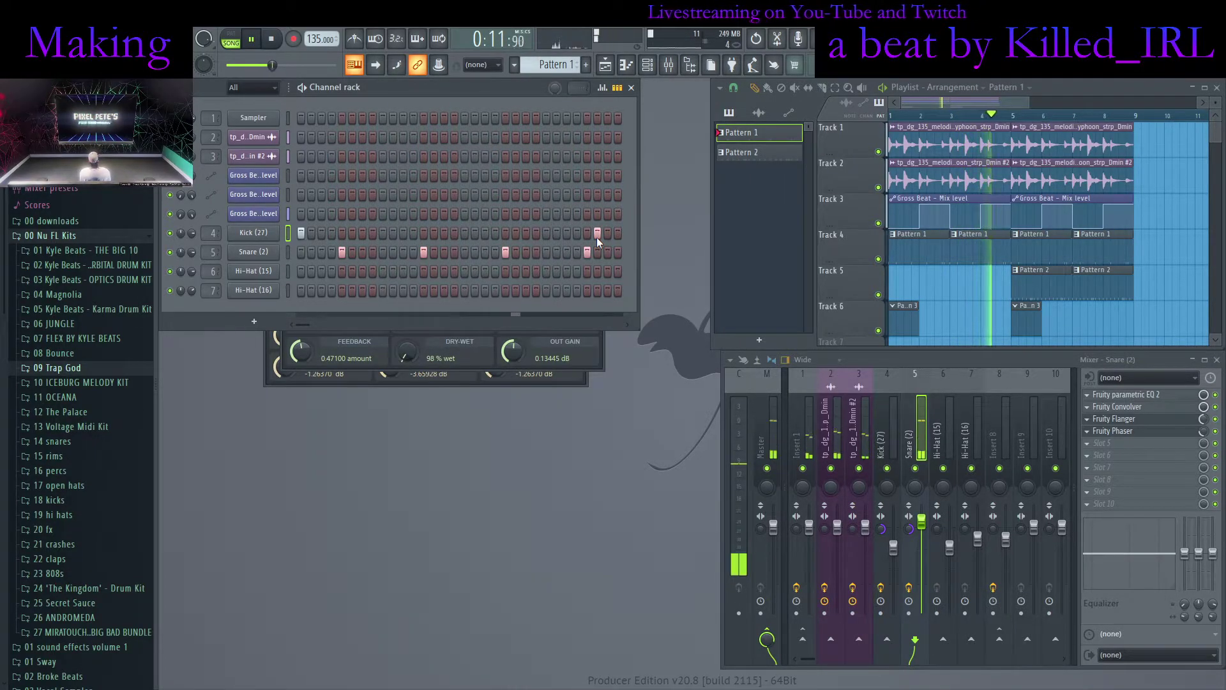
Reverse both melodic loop samples on Tracks 1 and 2 and play the arrangement from the start
left_click(909, 181)
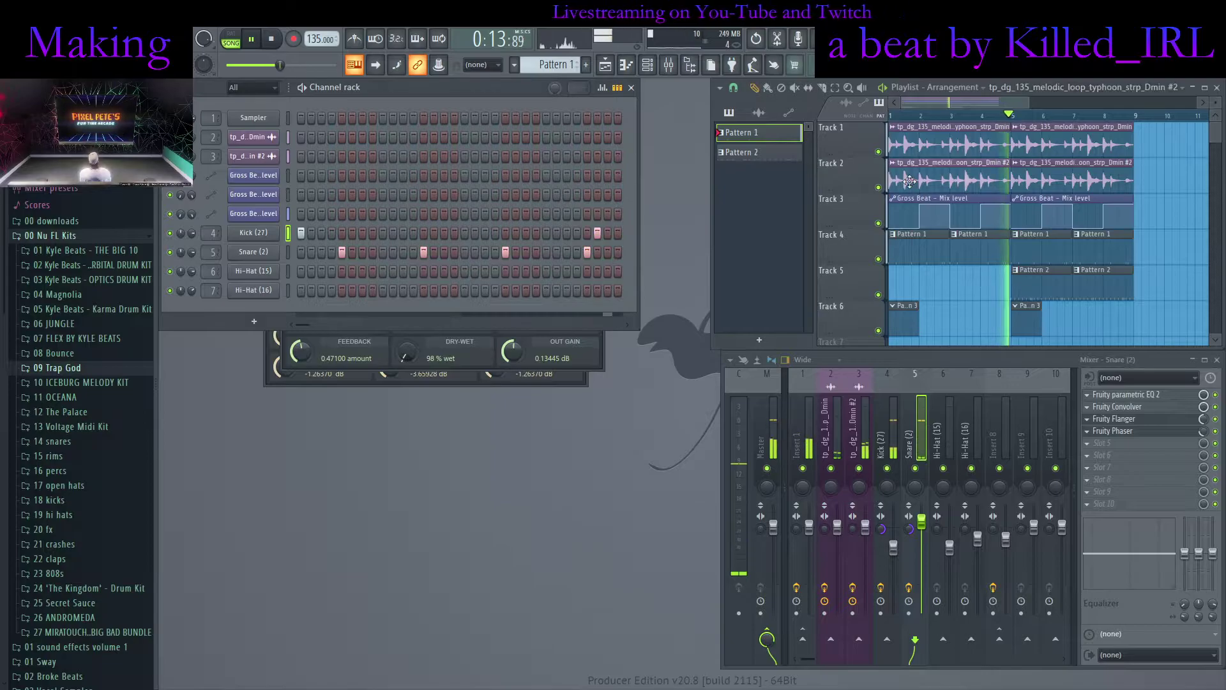
double_click(909, 181)
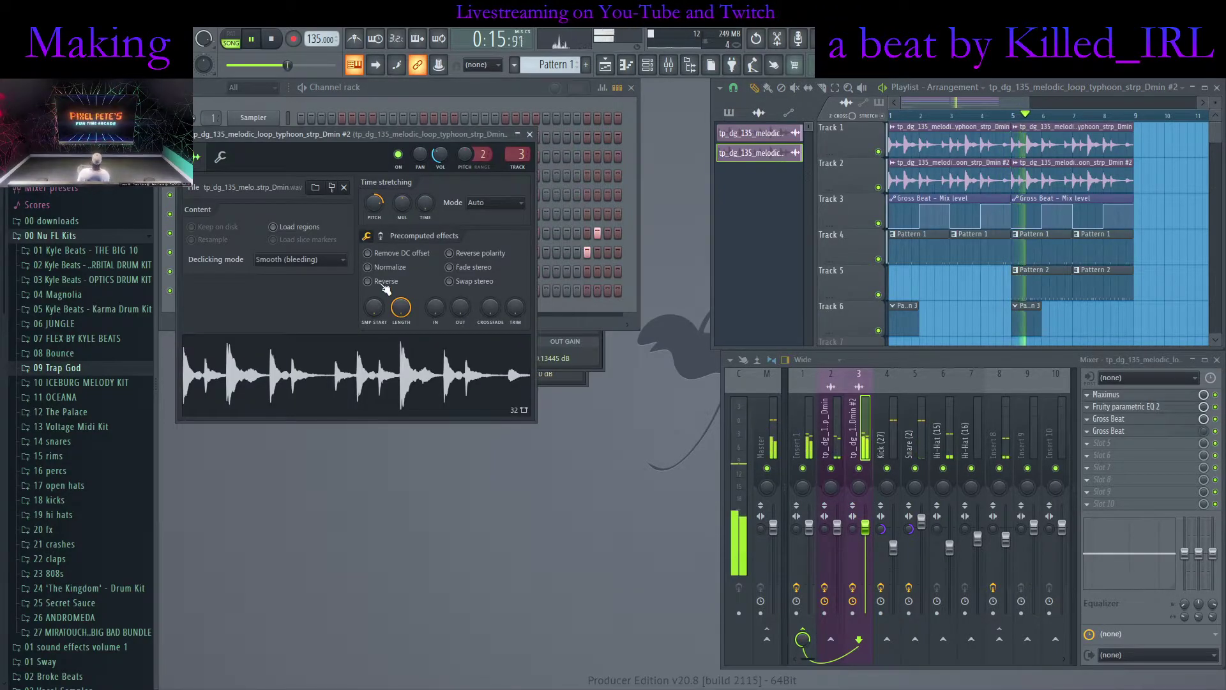
double_click(940, 151)
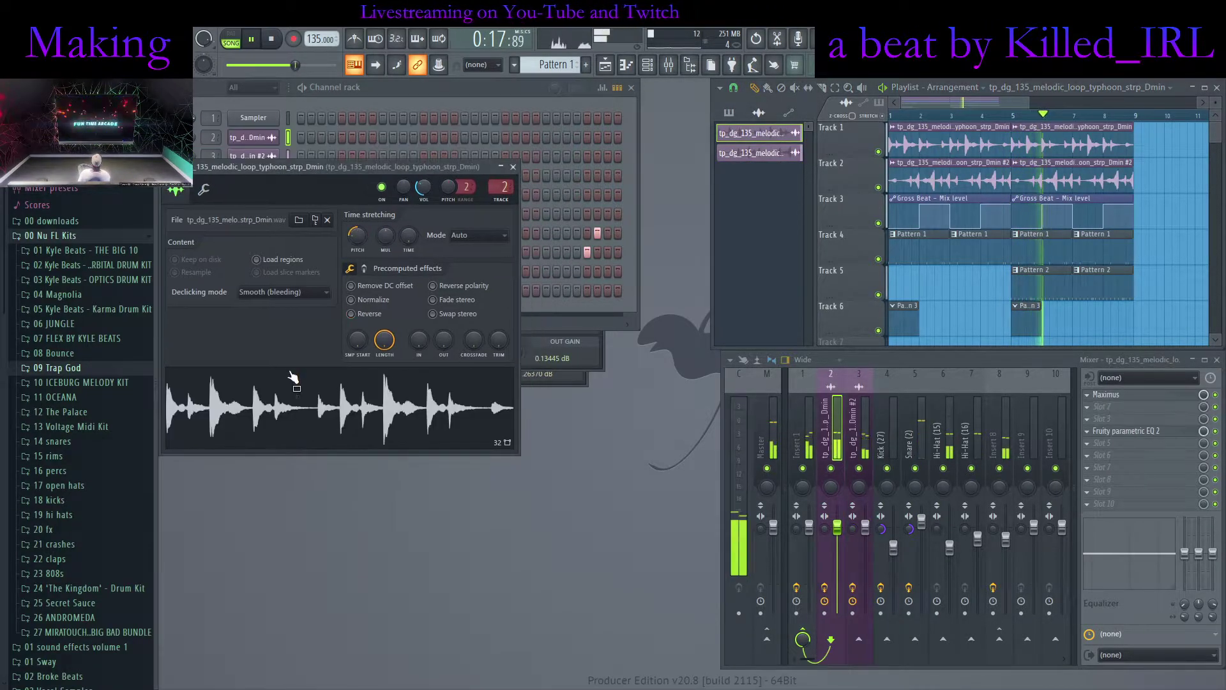
left_click(270, 39)
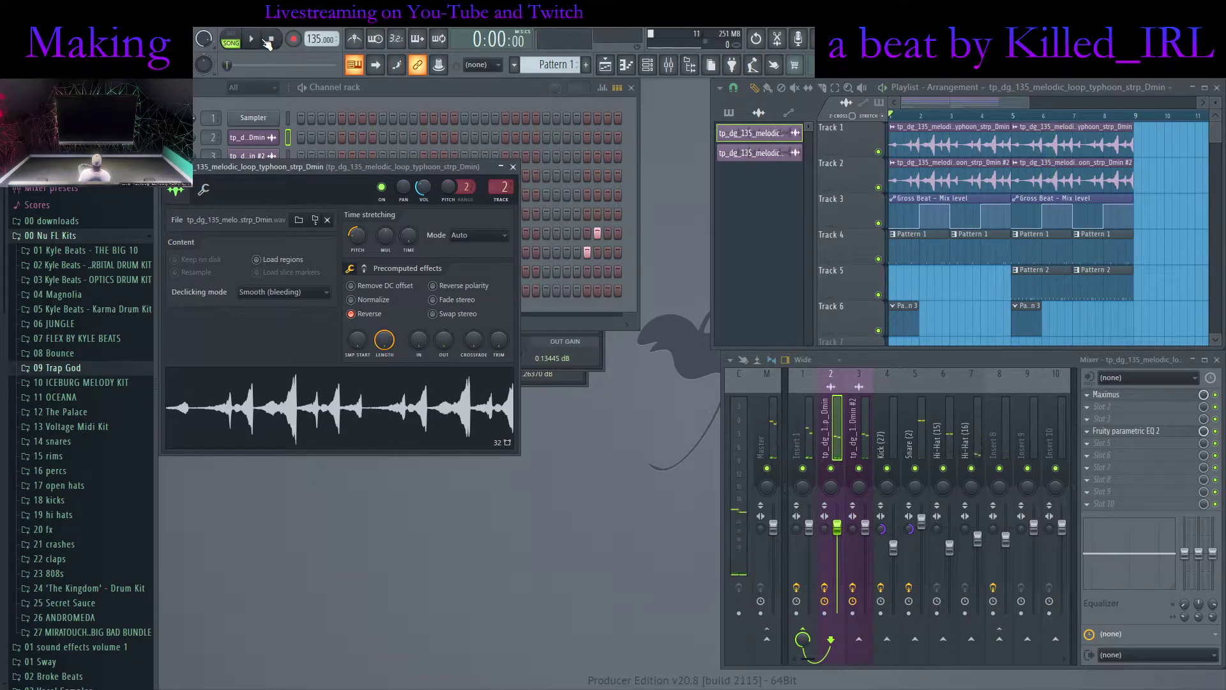
left_click(253, 39)
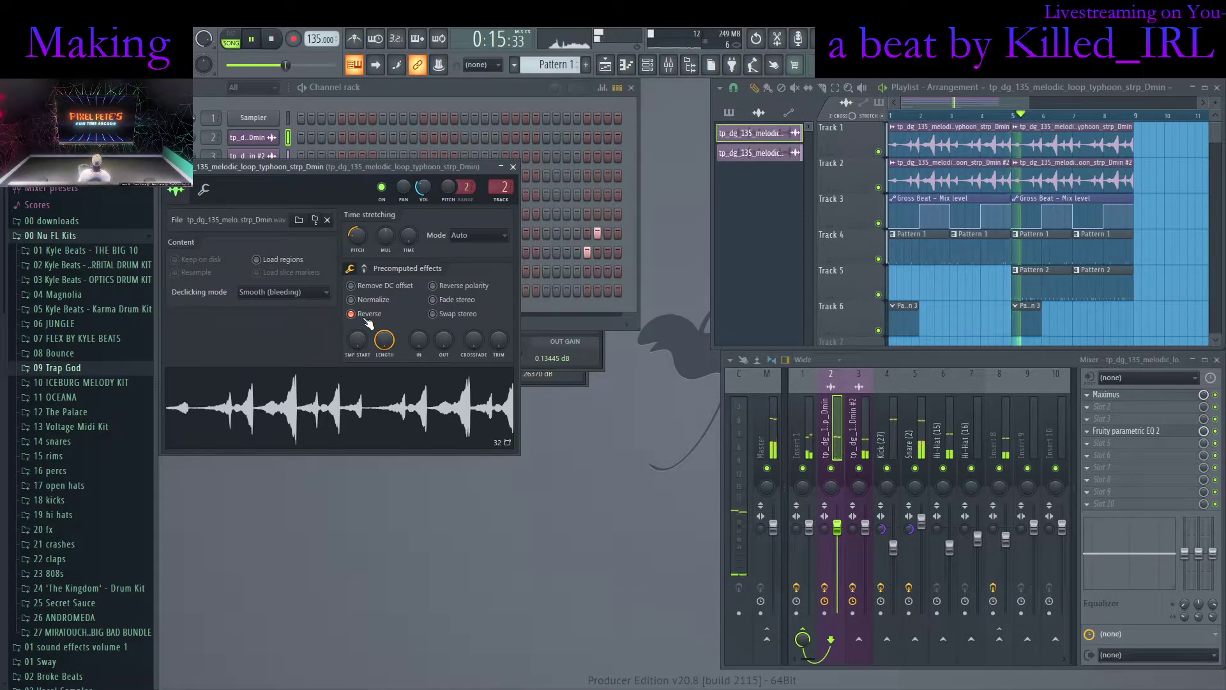
Try an additional Gross Beat with another preset on the mixer track of the second melodic loop
left_click(863, 448)
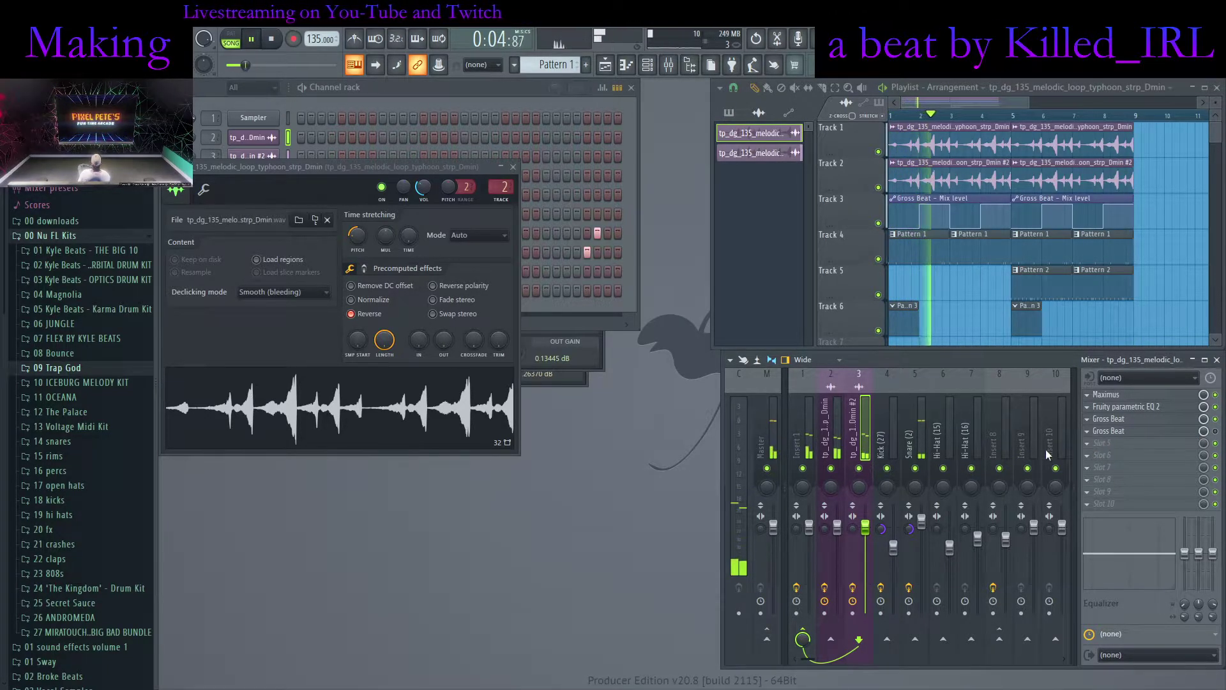
left_click(889, 616)
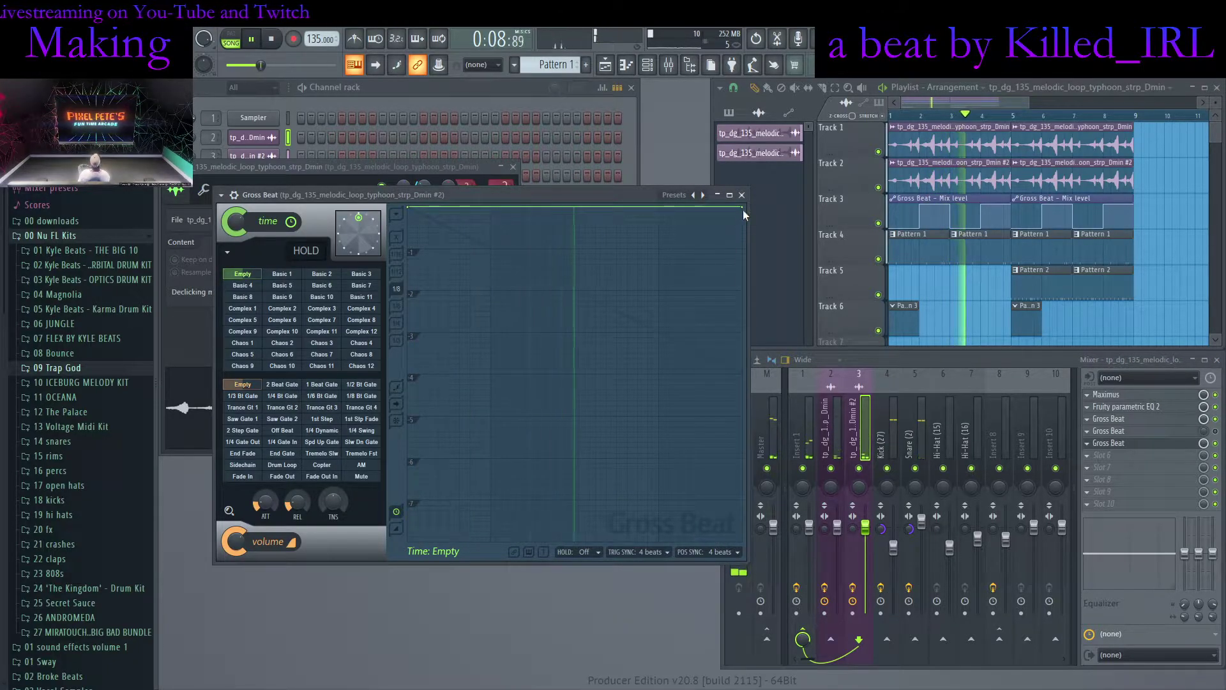
left_click(703, 194)
left_click(742, 195)
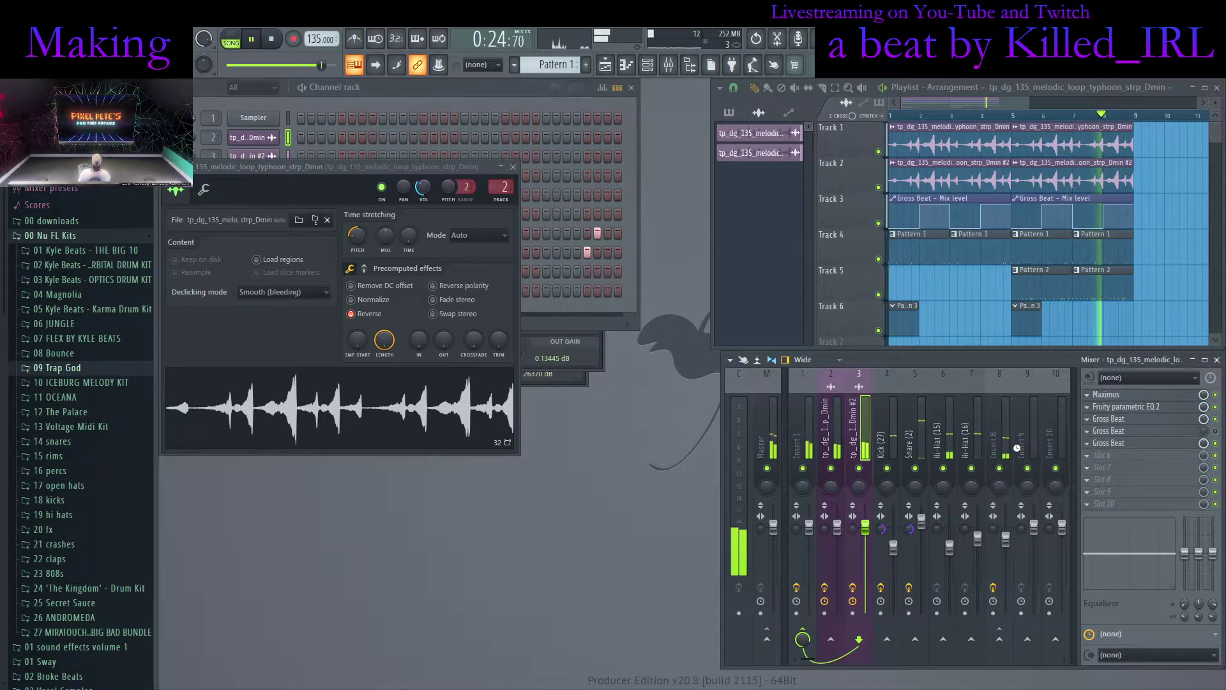
Switch the Gross Beat in slot 4 of the second loop's mixer track to time Slot 2 and enable the effect
left_click(1109, 432)
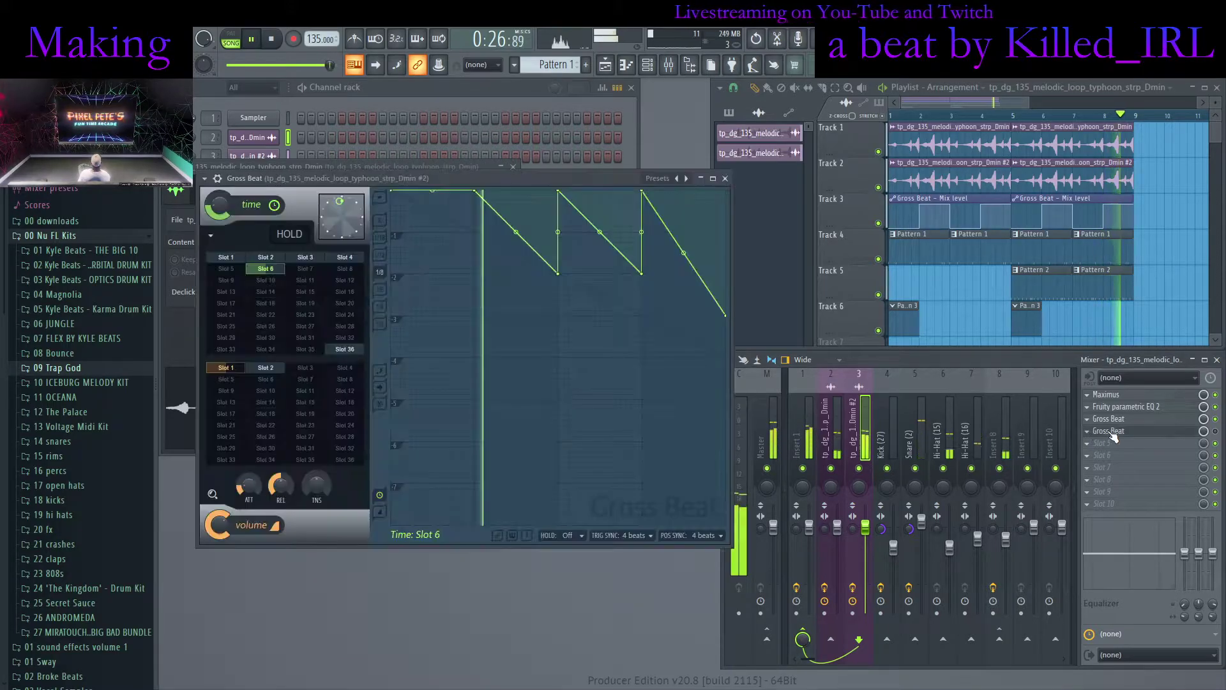
left_click(273, 258)
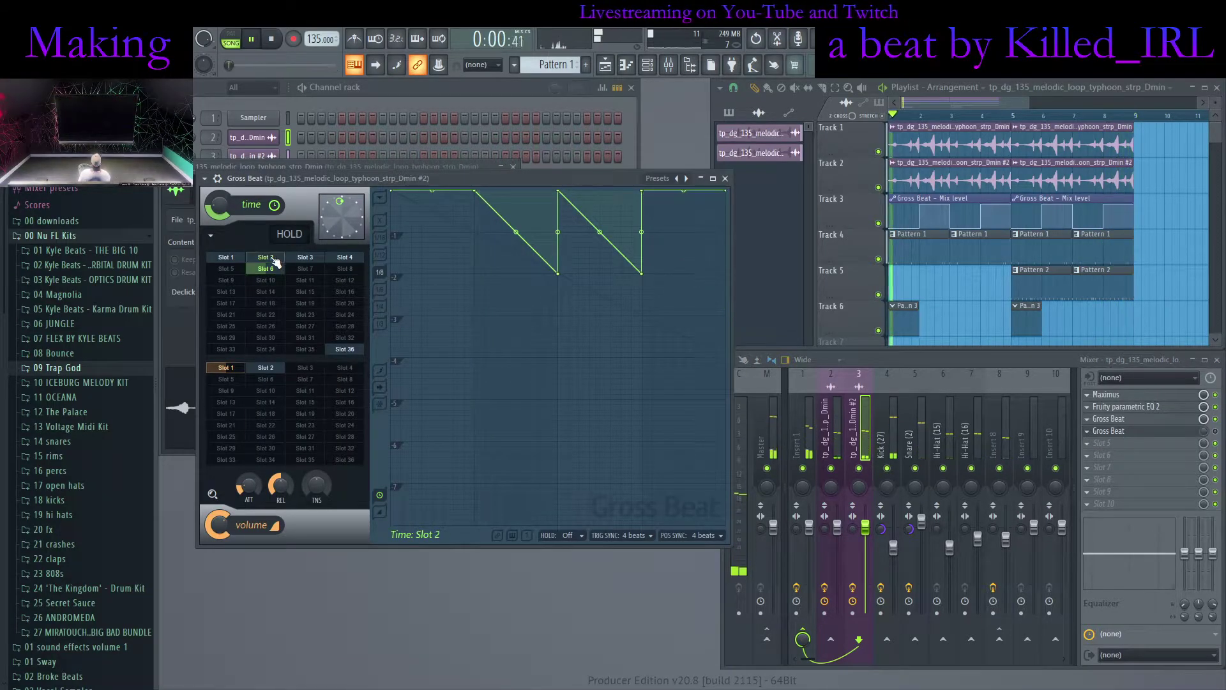
left_click(1215, 431)
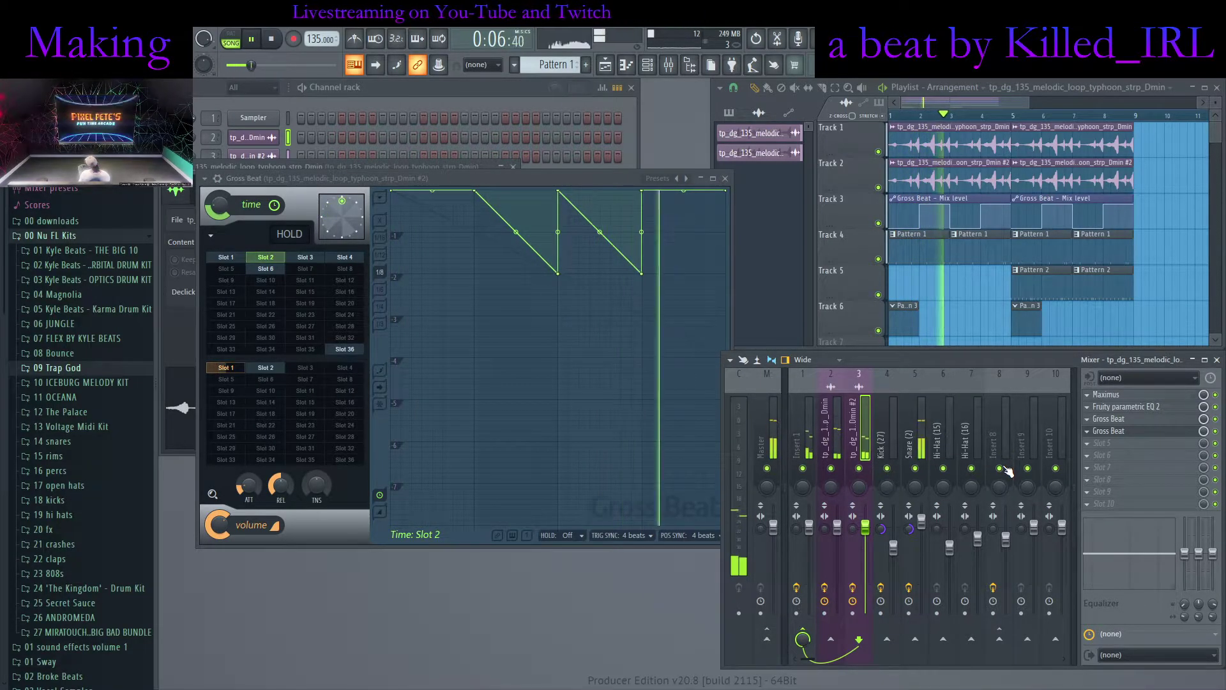
left_click(725, 179)
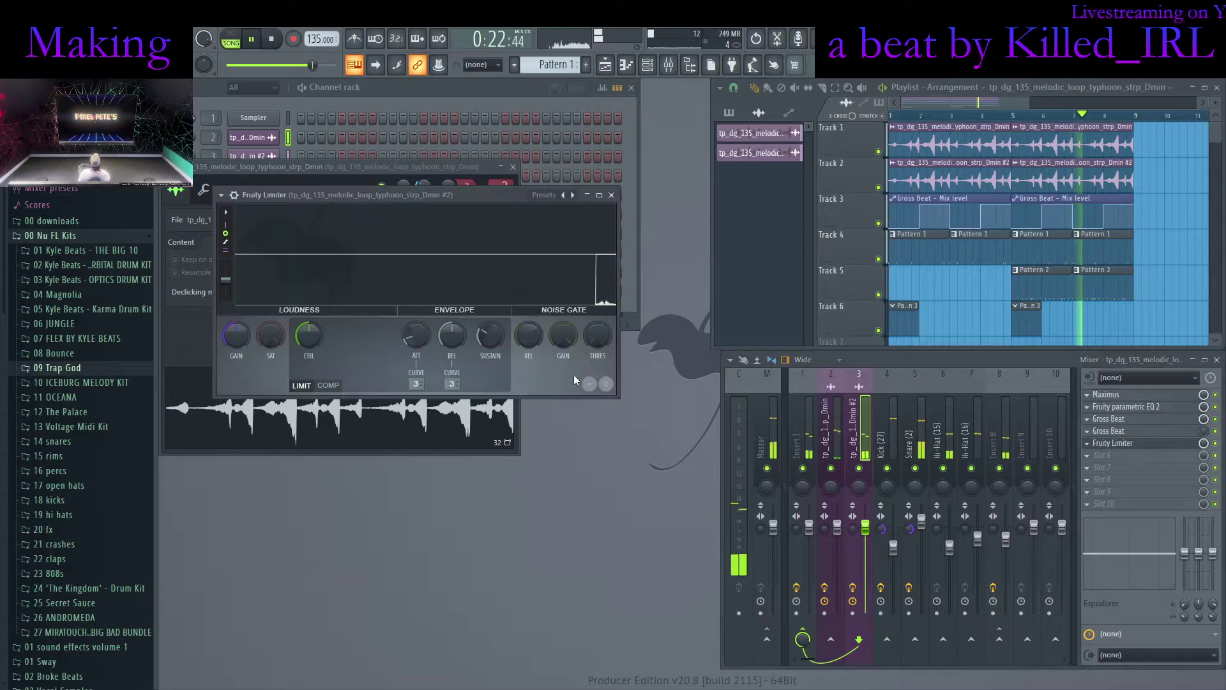
Add Fruity Limiter in slot 5 of the second loop's mixer track and lower its ceiling well below the default
double_click(416, 194)
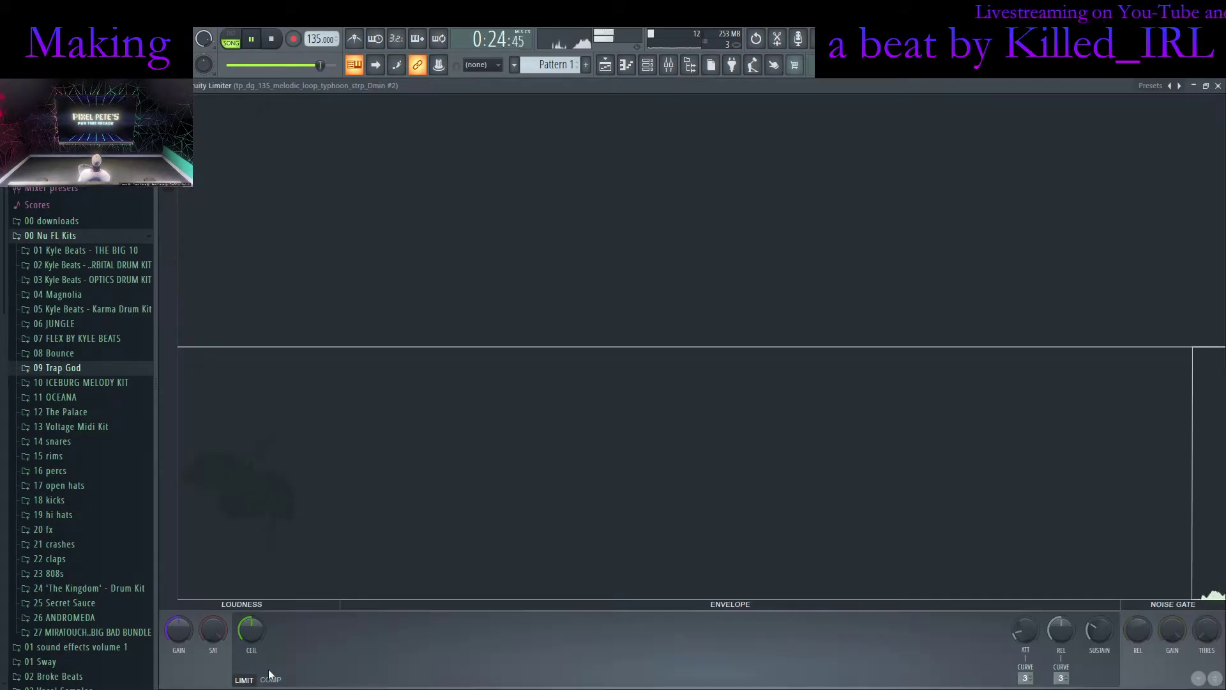
left_click_drag(254, 629, 255, 675)
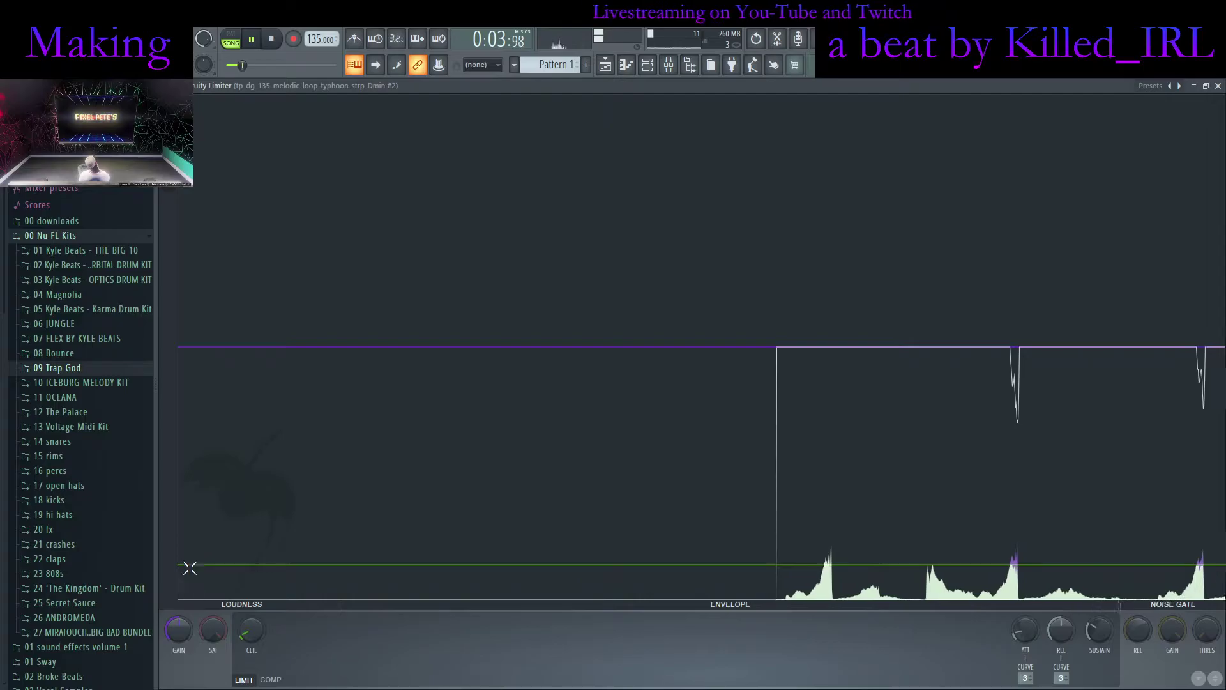
double_click(551, 88)
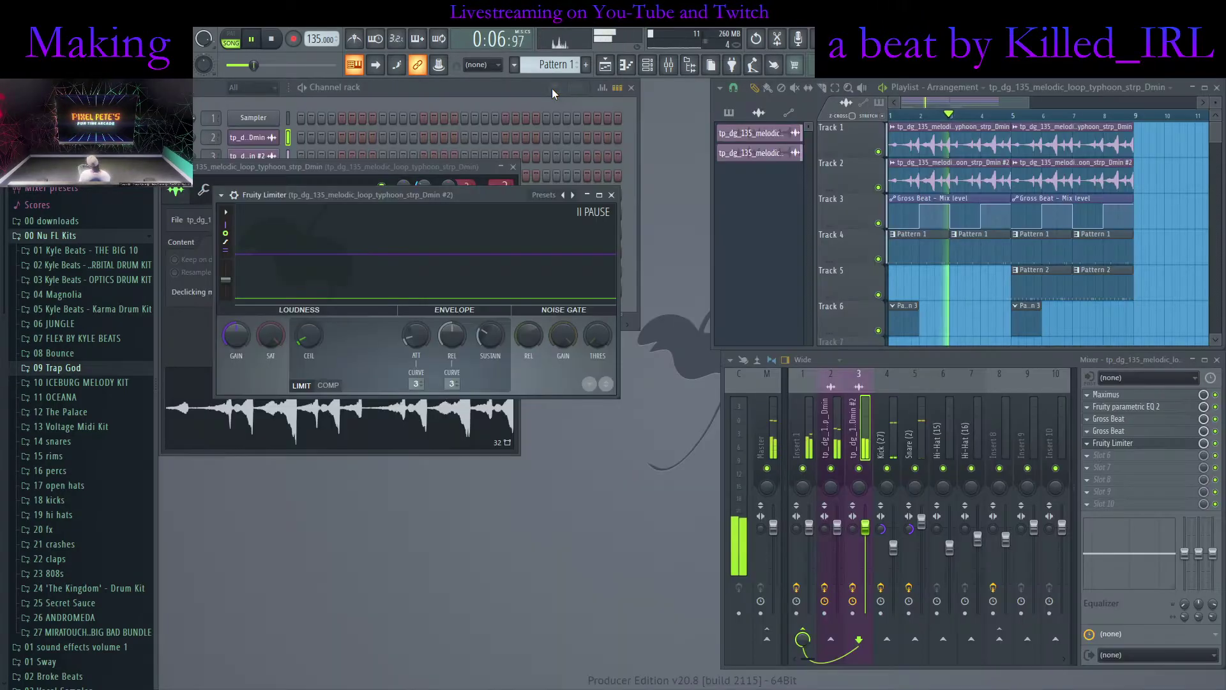
left_click(611, 195)
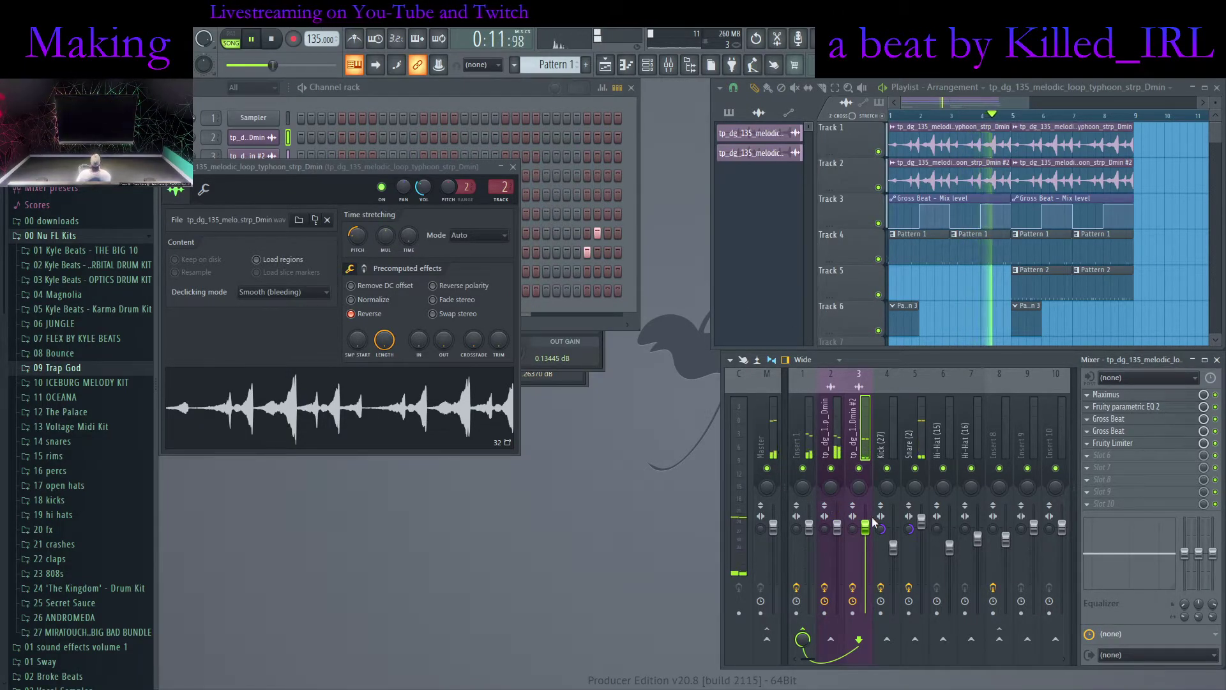
On the first loop's mixer track, try OTT, replace it with Soundgoodizer, and set mode A with a reduced amount
left_click(833, 445)
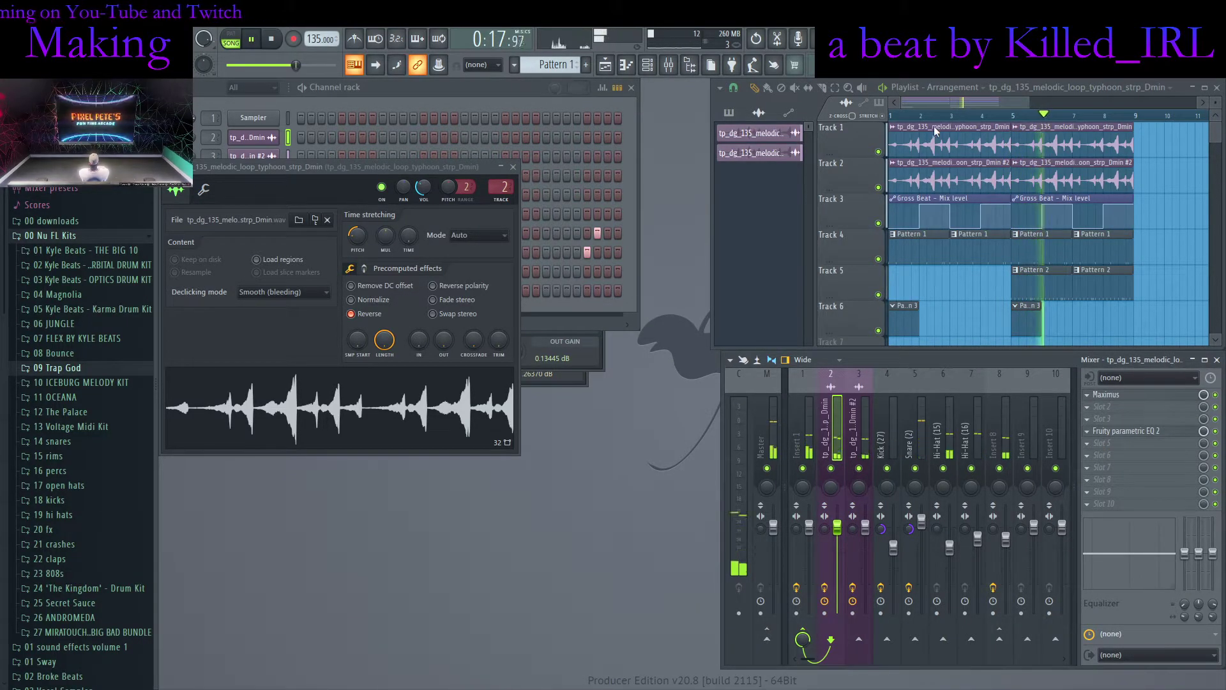
left_click(890, 169)
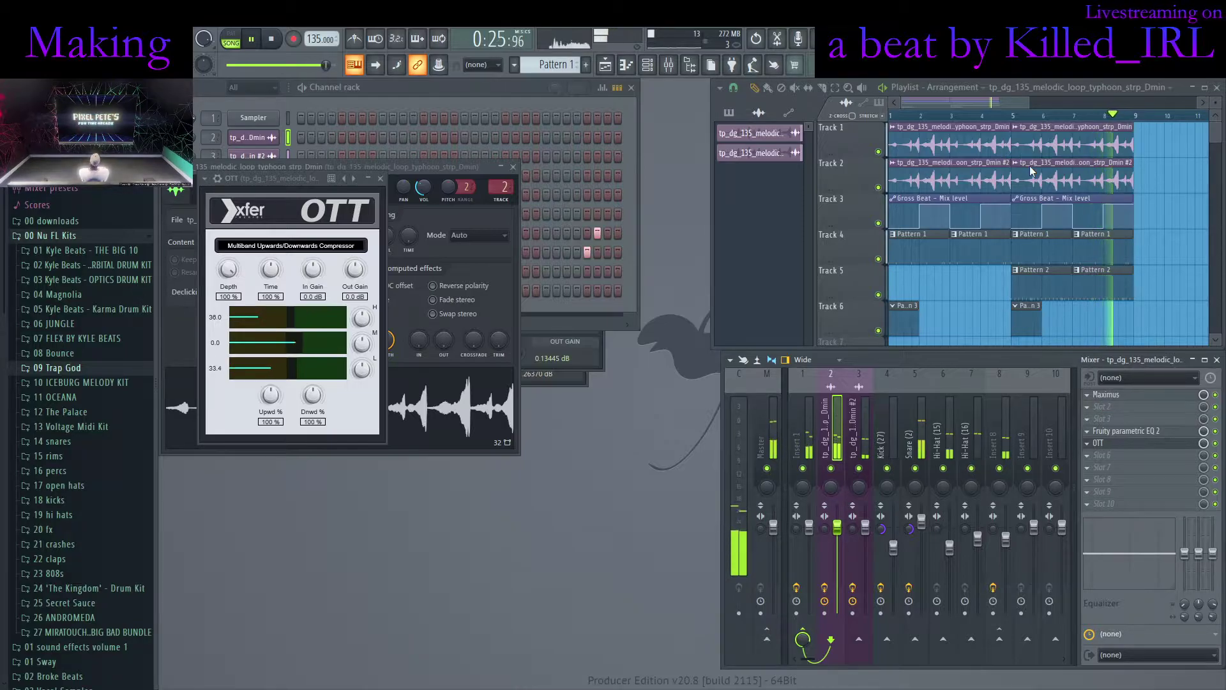
left_click(598, 308)
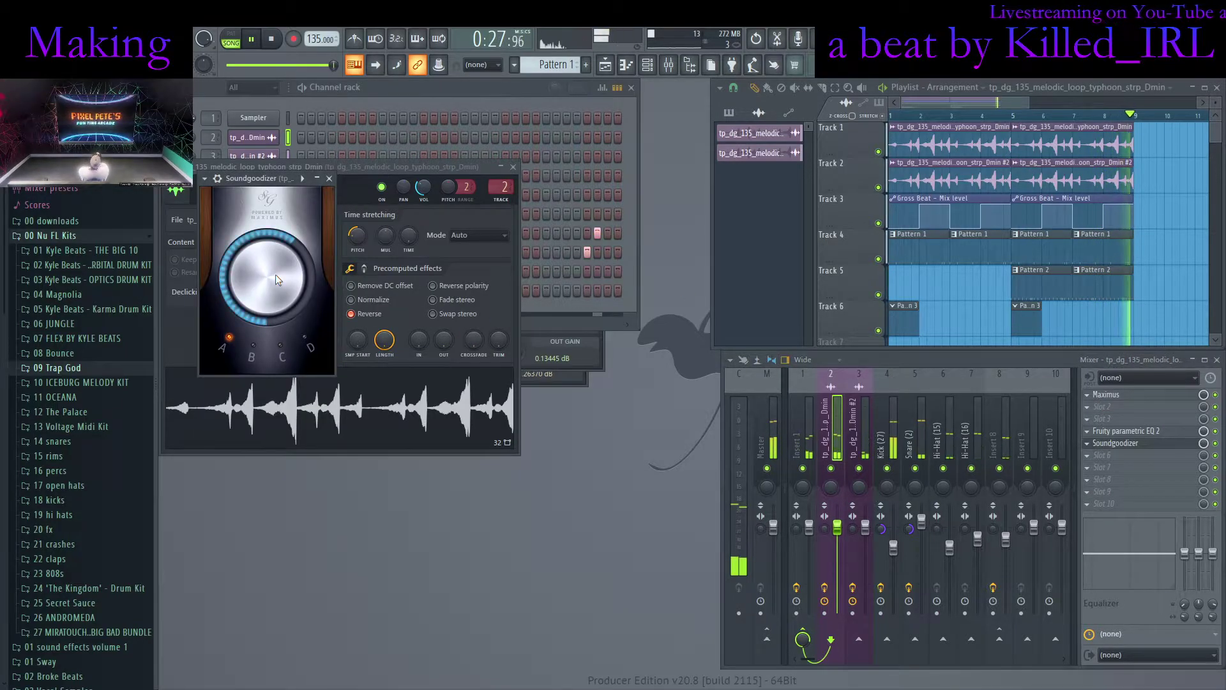
left_click(282, 347)
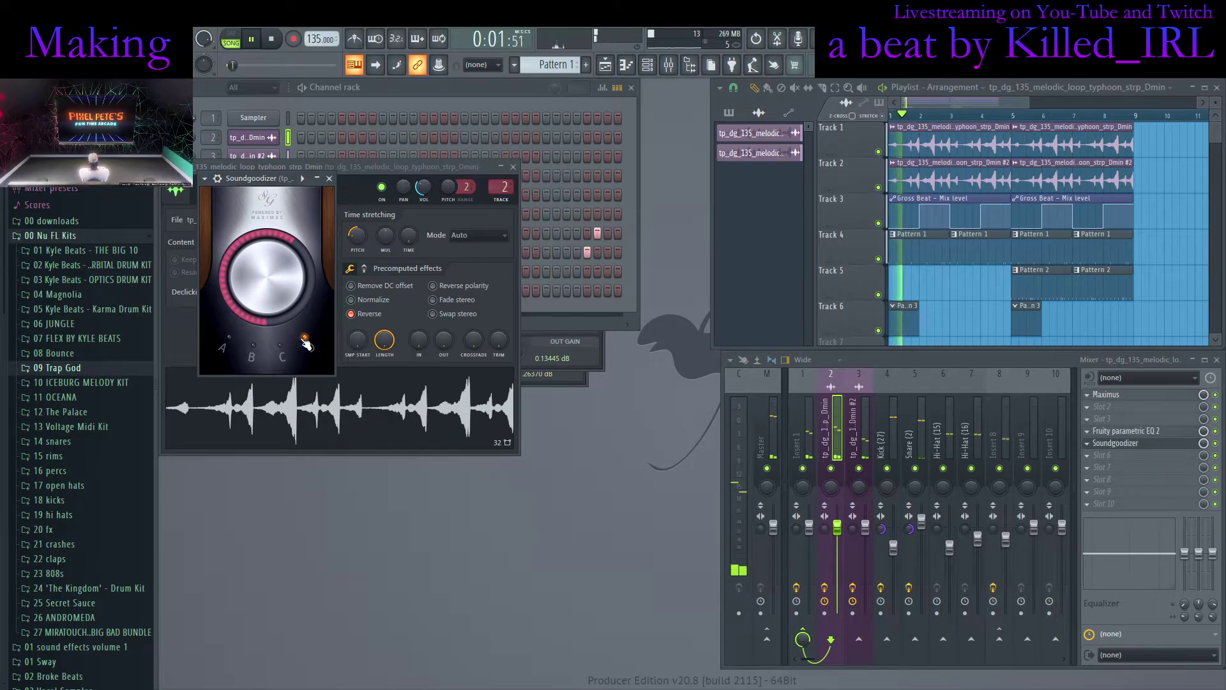
left_click(252, 345)
mouse_move(263, 281)
left_mouse_down()
mouse_move(263, 313)
mouse_move(239, 271)
mouse_move(239, 284)
left_mouse_up()
left_click(229, 337)
Move the first loop's Fruity parametric EQ 2 up to slot 2 and add Fruity Limiter in slot 3 with raised gain and a lowered ceiling
scroll(1103, 434, "up", 2)
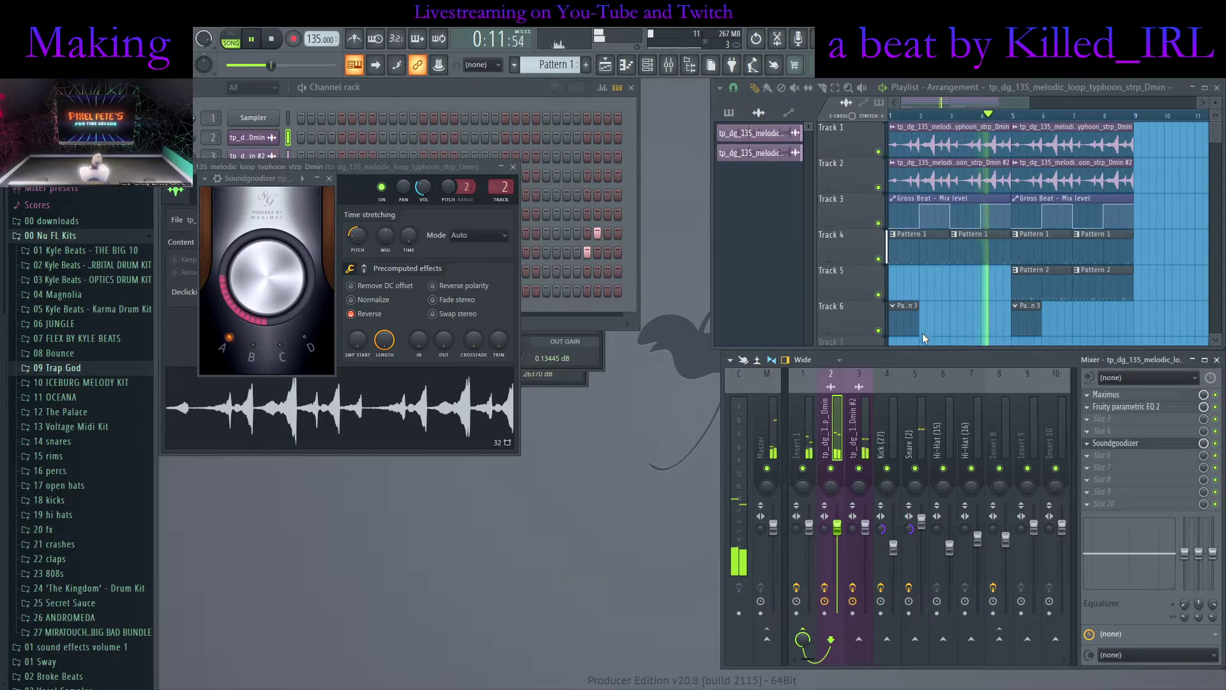
left_click(424, 239)
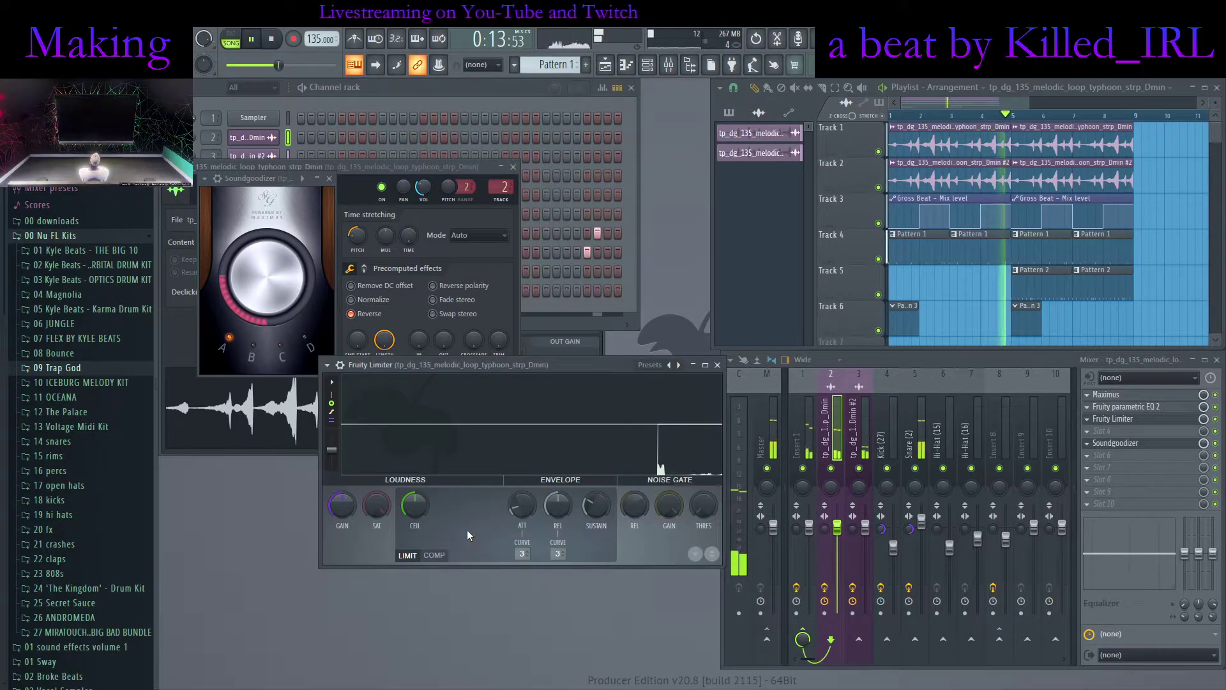
scroll(344, 510, "up", 3)
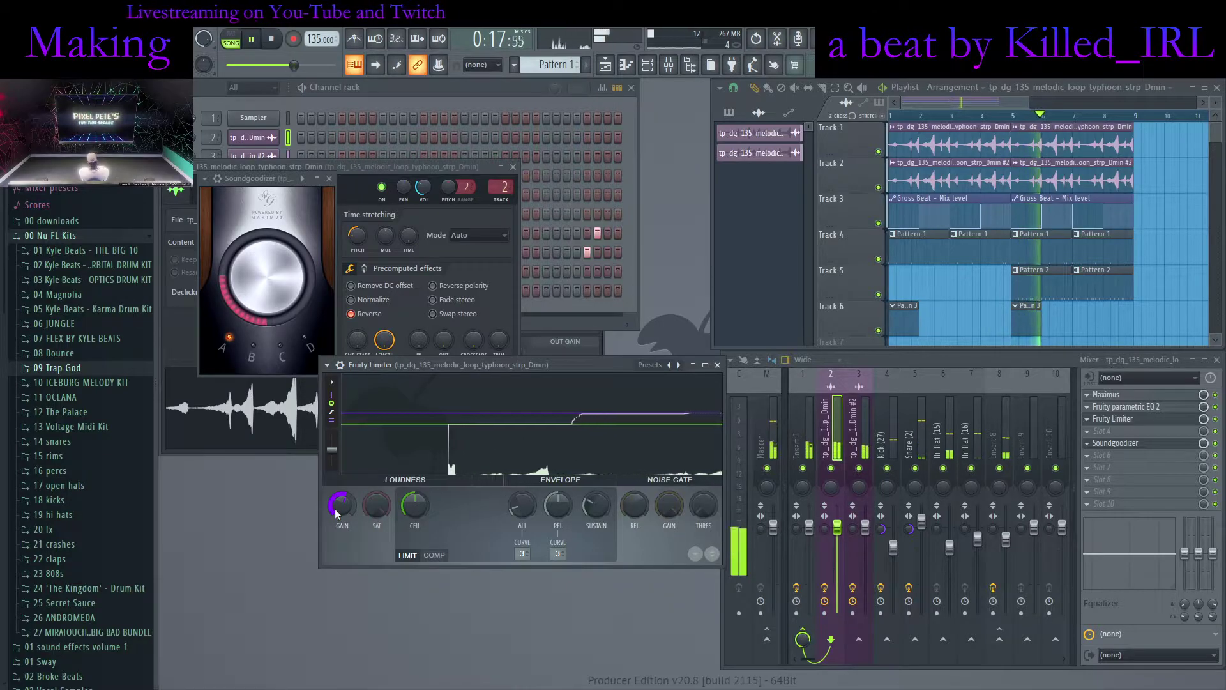
left_click_drag(413, 523, 413, 575)
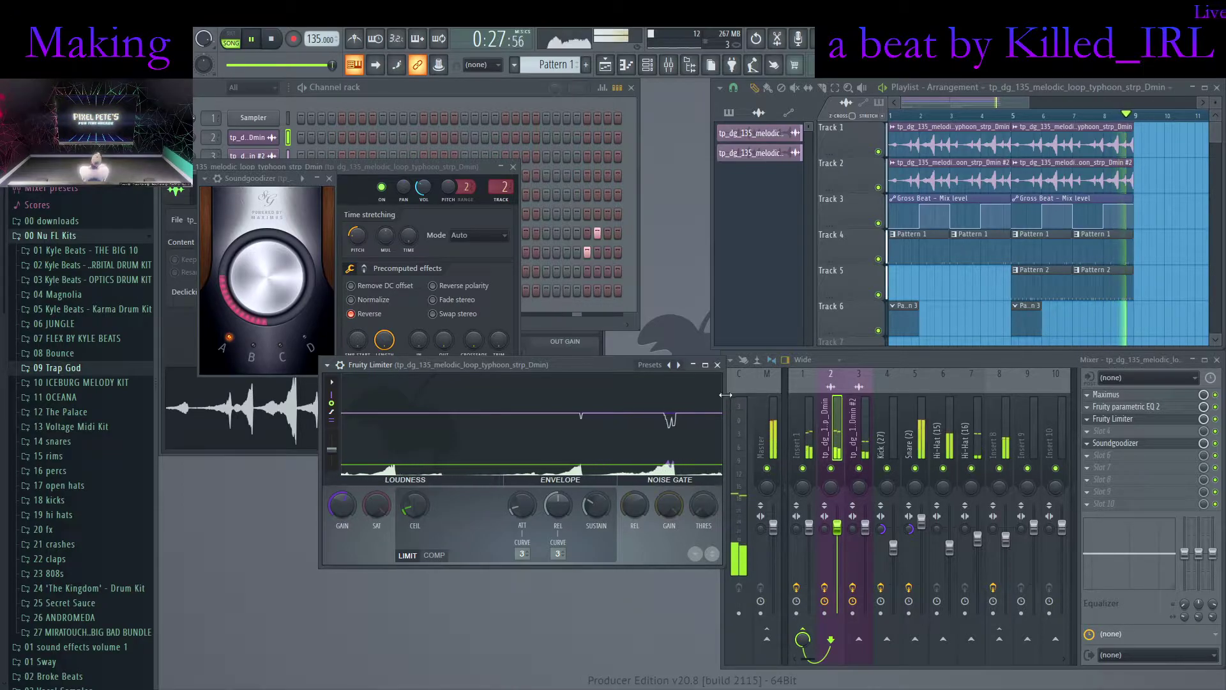
left_click(717, 365)
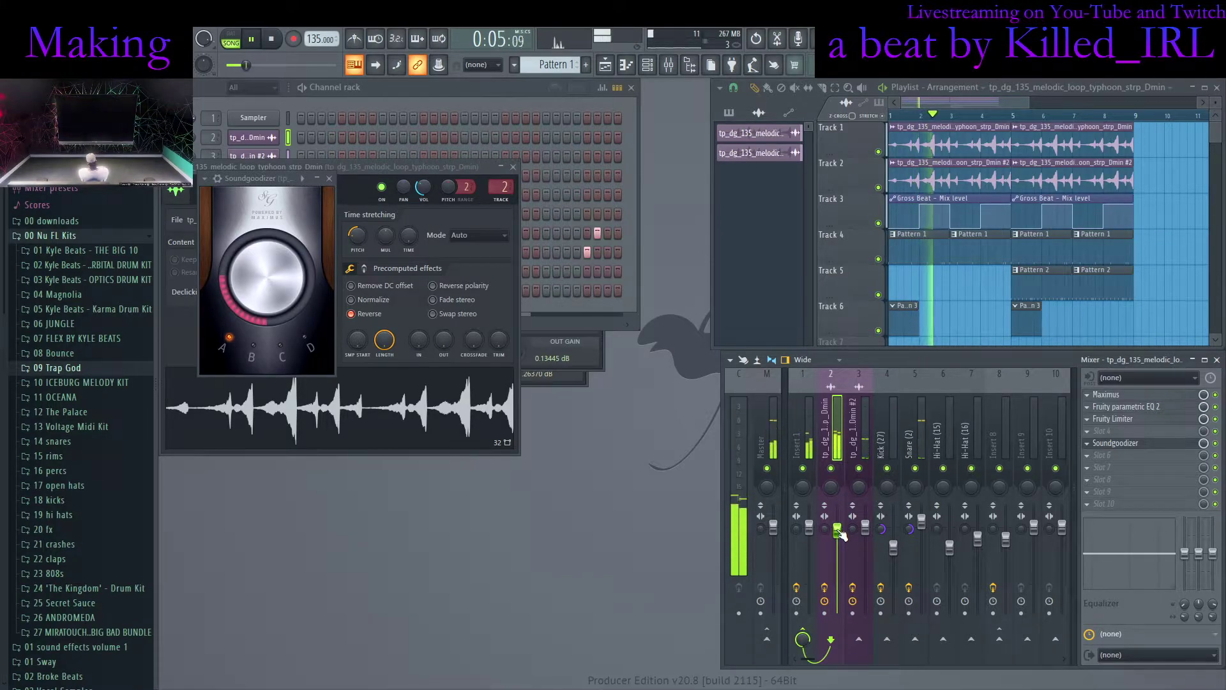
left_click(329, 179)
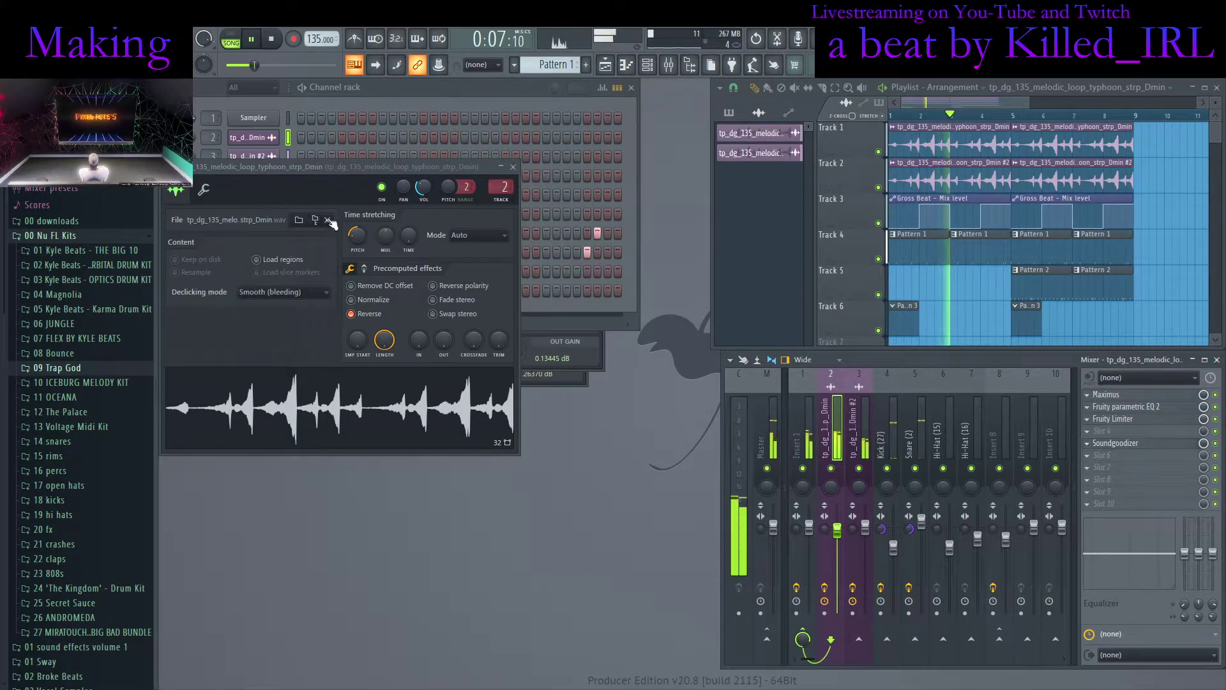
Turn off Reverse on both melodic loop samples
left_click(362, 317)
double_click(898, 181)
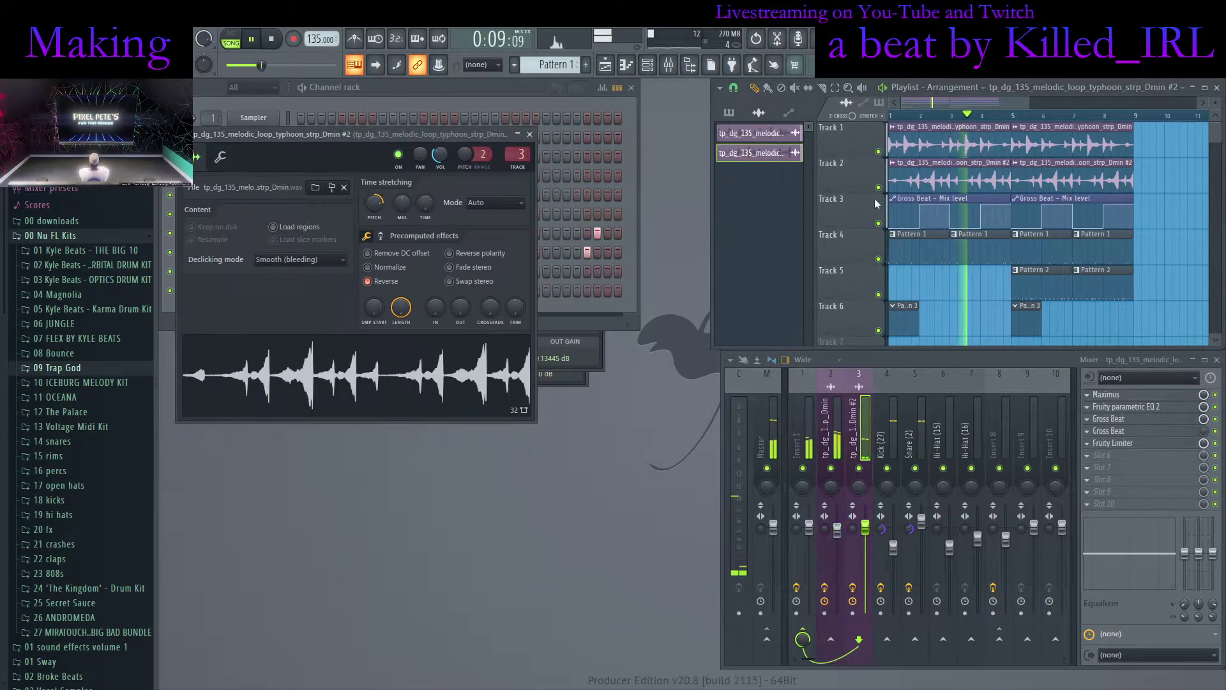
left_click(379, 279)
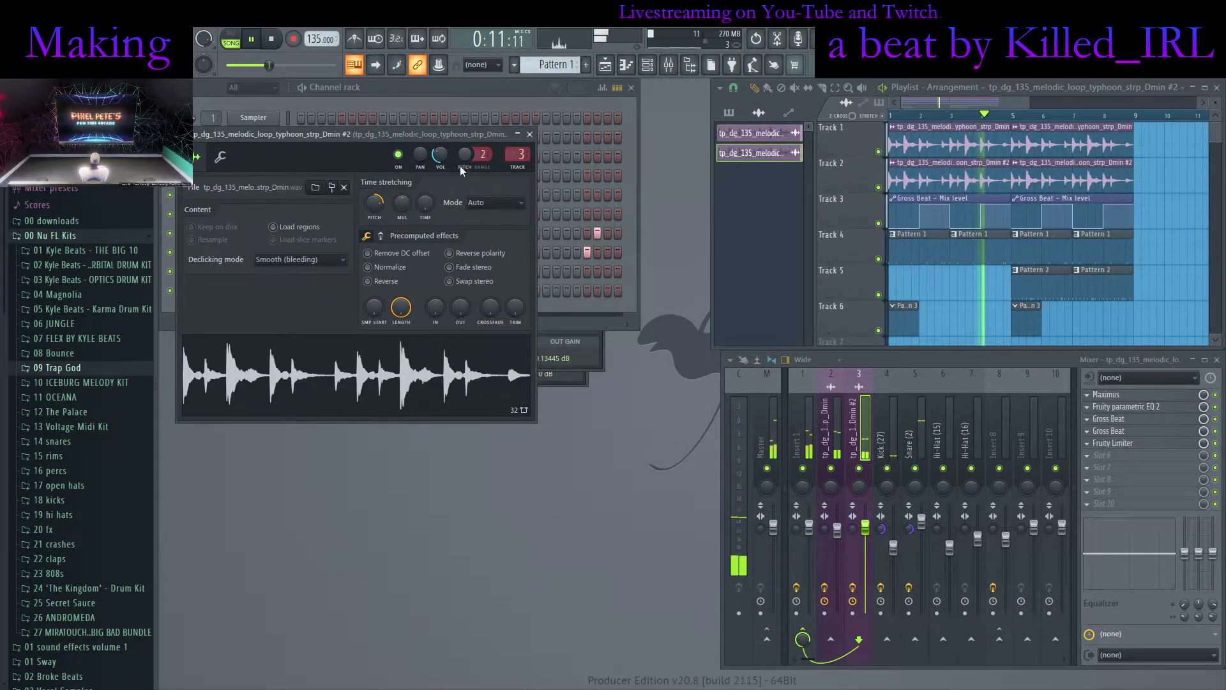
left_click(530, 135)
Replay the song from the start and lower the Snare (2) and Kick (27) volume faders slightly
left_click(272, 40)
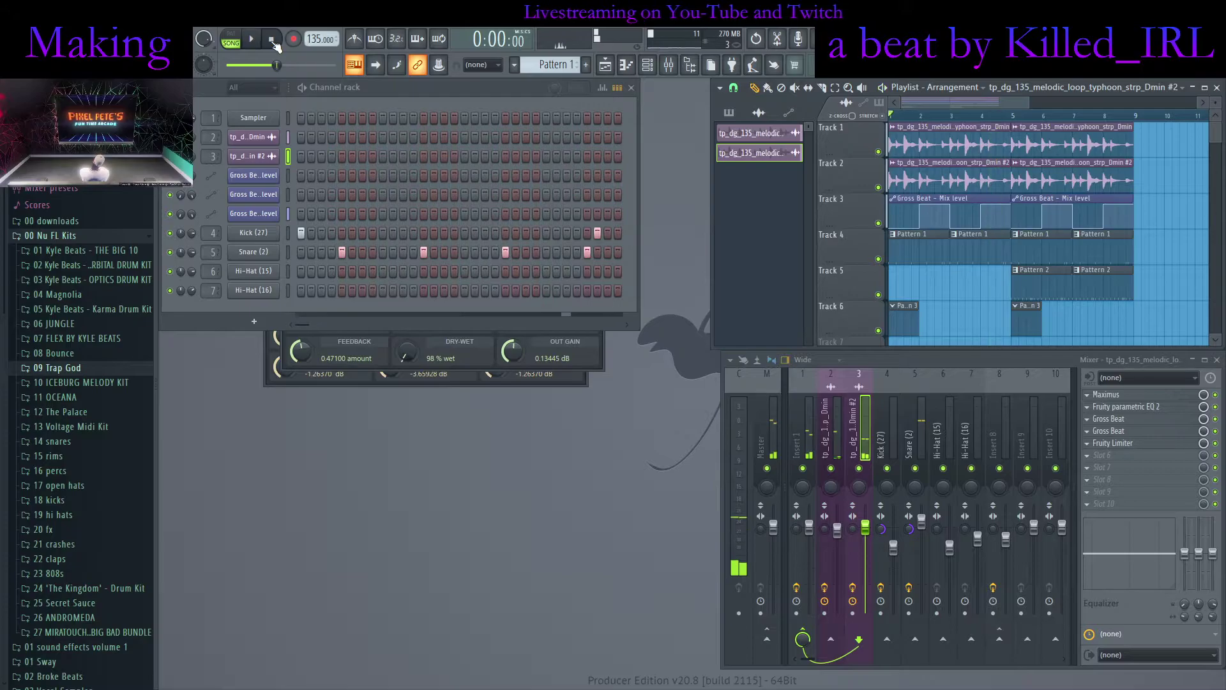
left_click(253, 44)
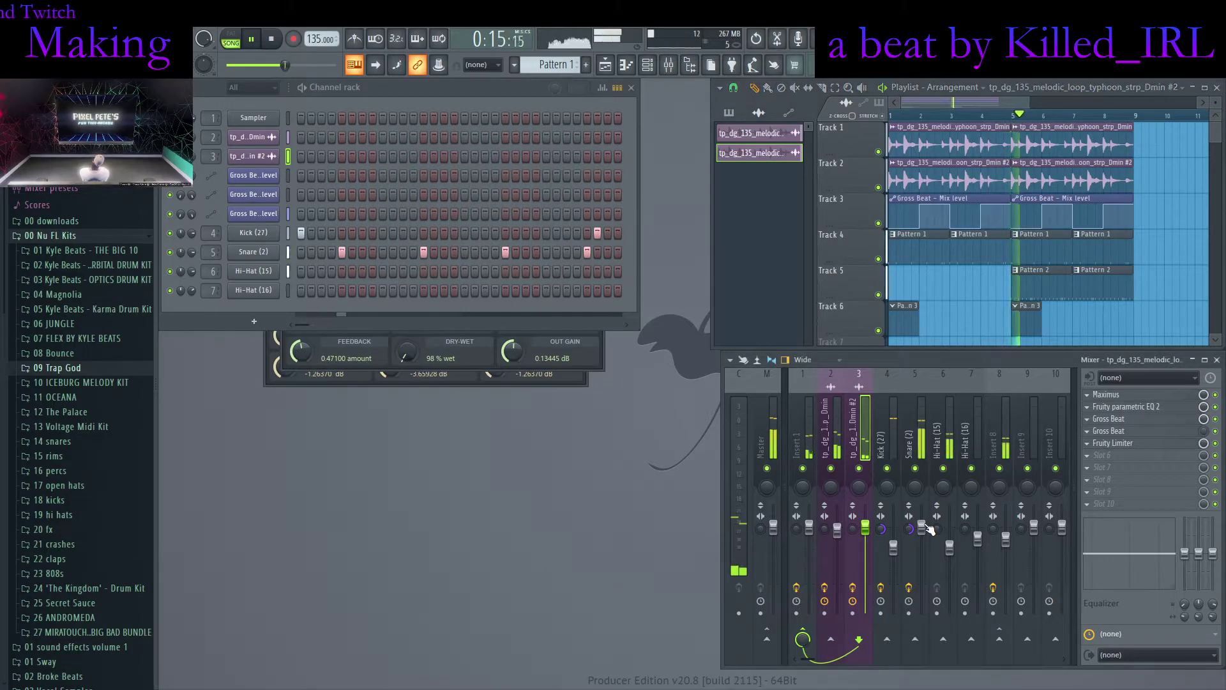
left_click(894, 551)
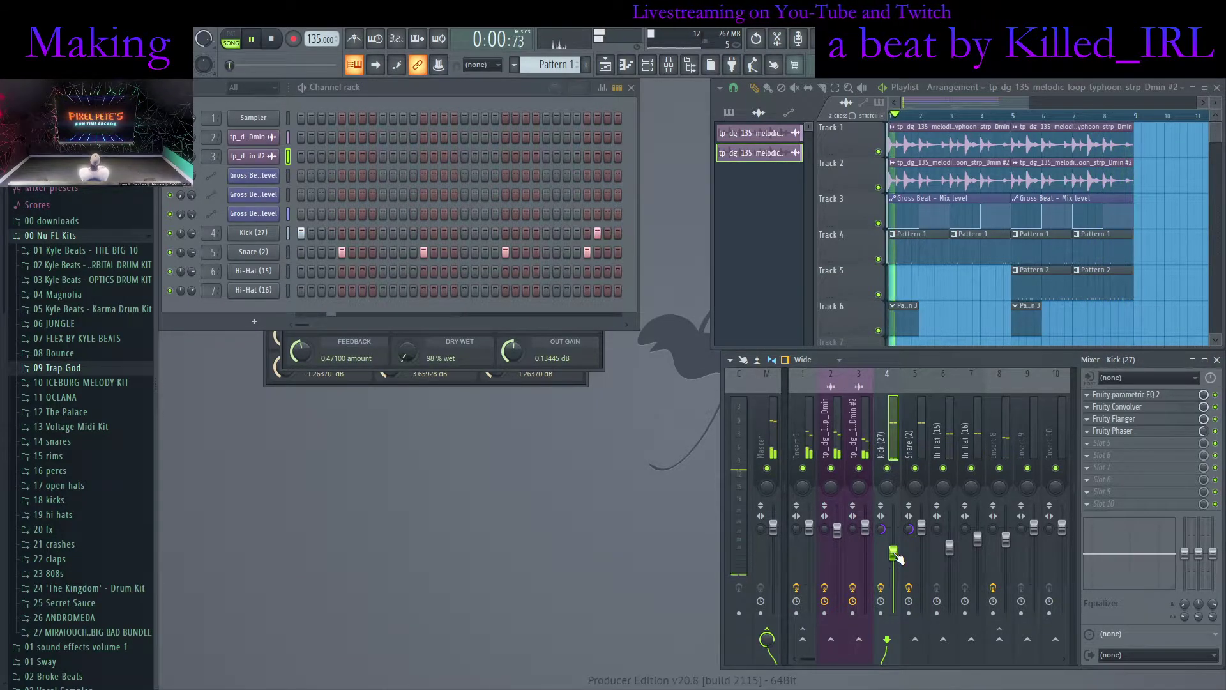
Select Pattern 3 in the playlist and open the 808 samples in the 04 Magnolia kit
left_click(908, 325)
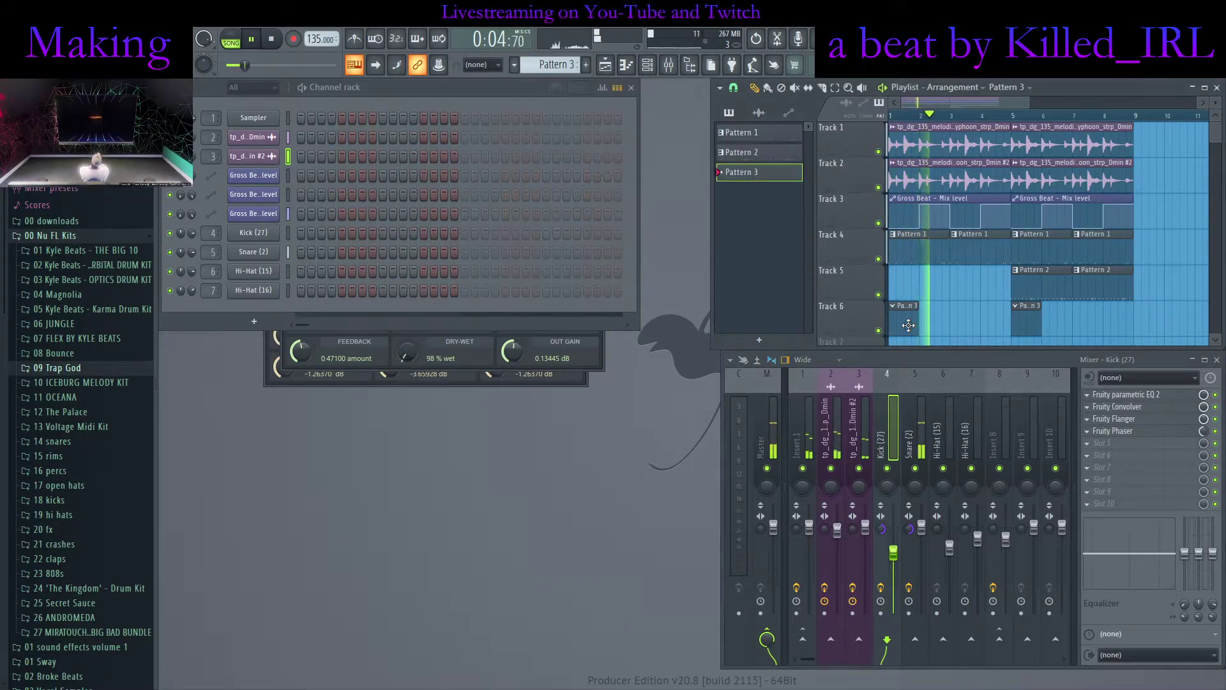
left_click(88, 297)
left_click(70, 429)
left_click_drag(70, 429, 81, 453)
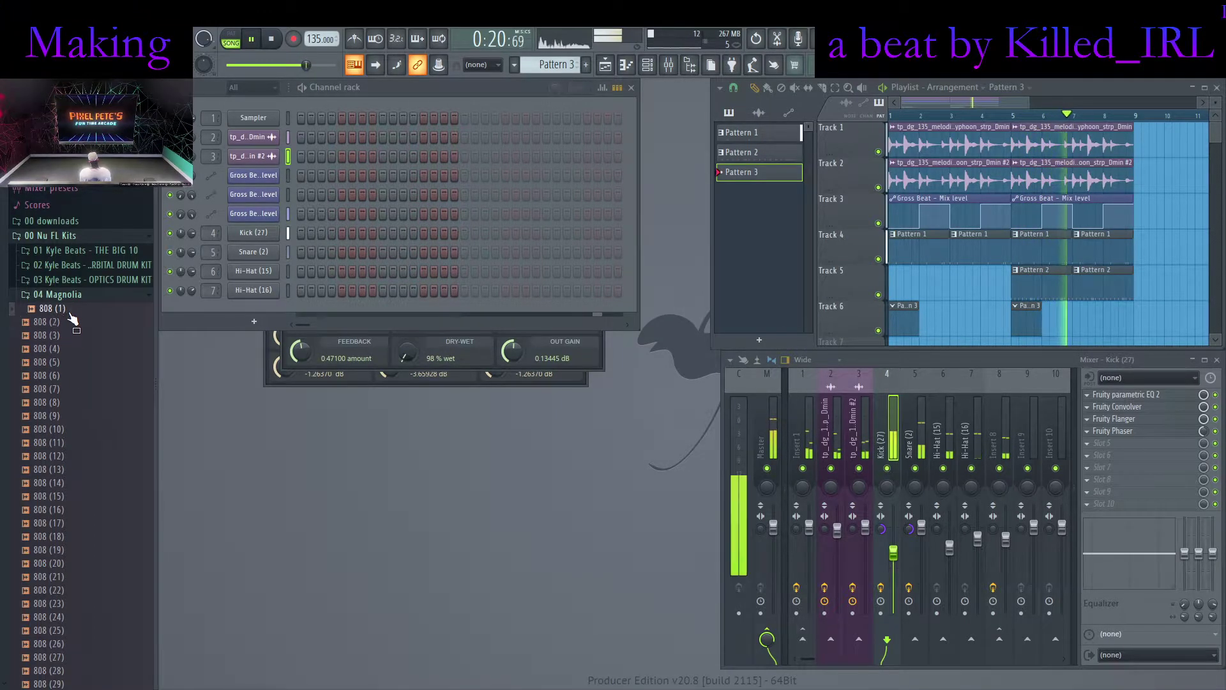
Audition the numbered 808 samples in the 04 Magnolia kit against the playing song
left_click(74, 366)
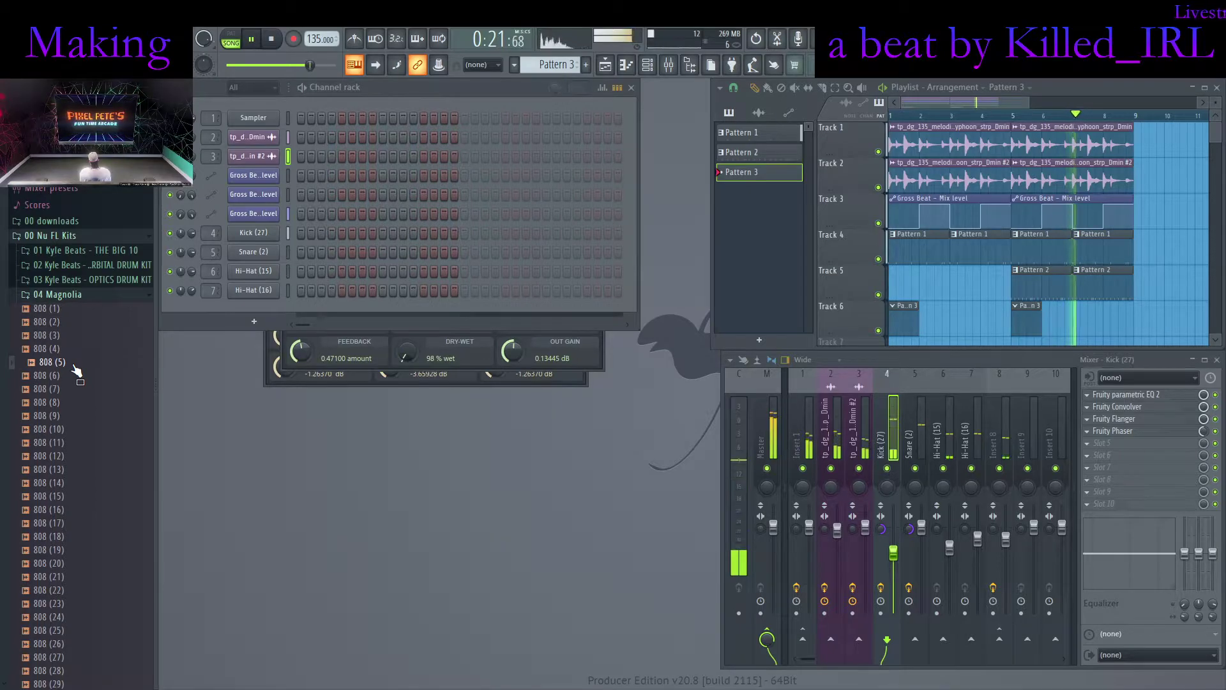
left_click(73, 402)
left_click(75, 426)
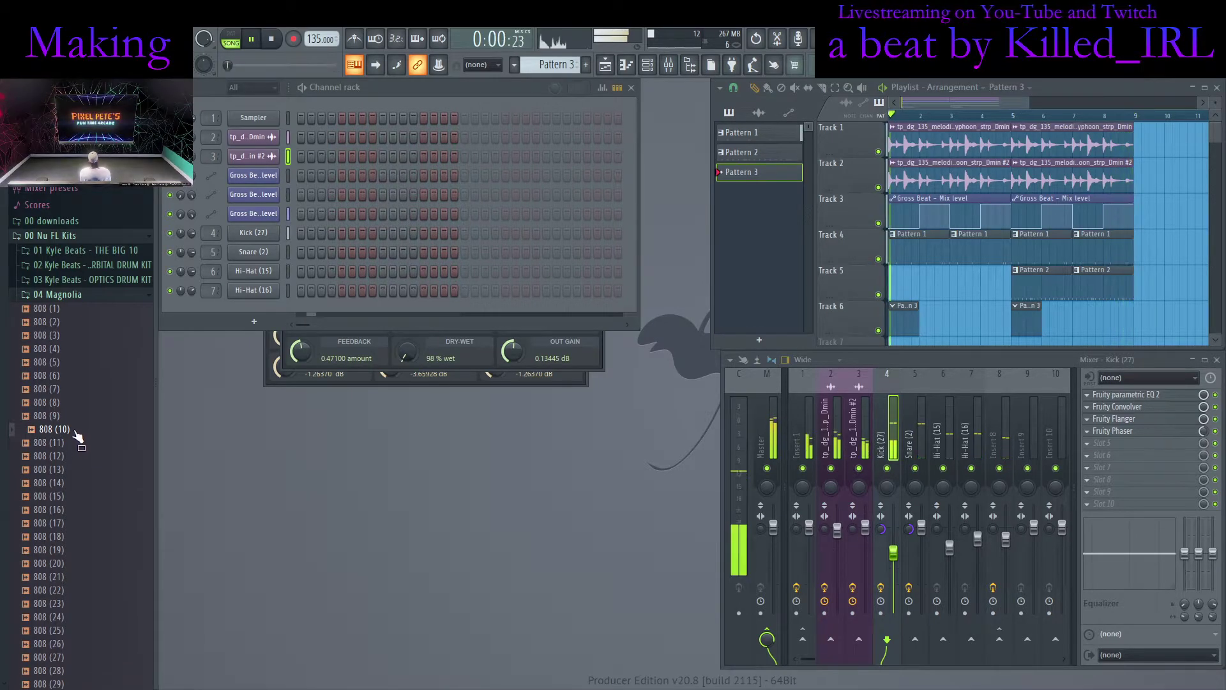
left_click(75, 442)
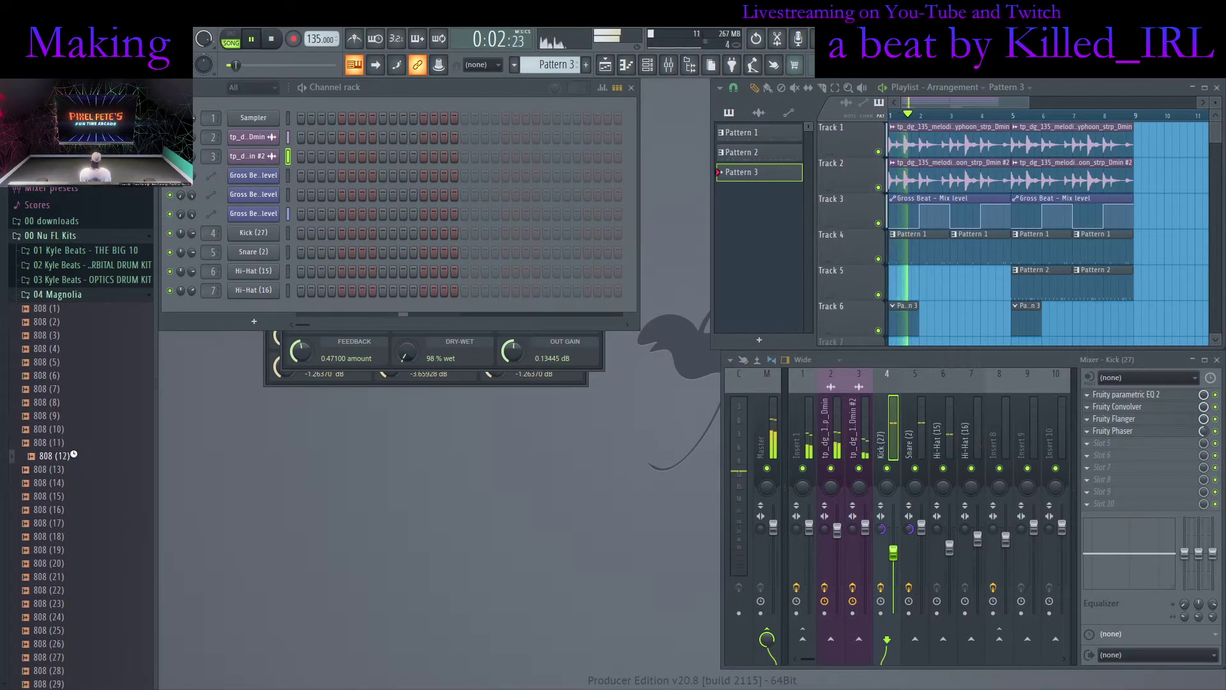
left_click(75, 469)
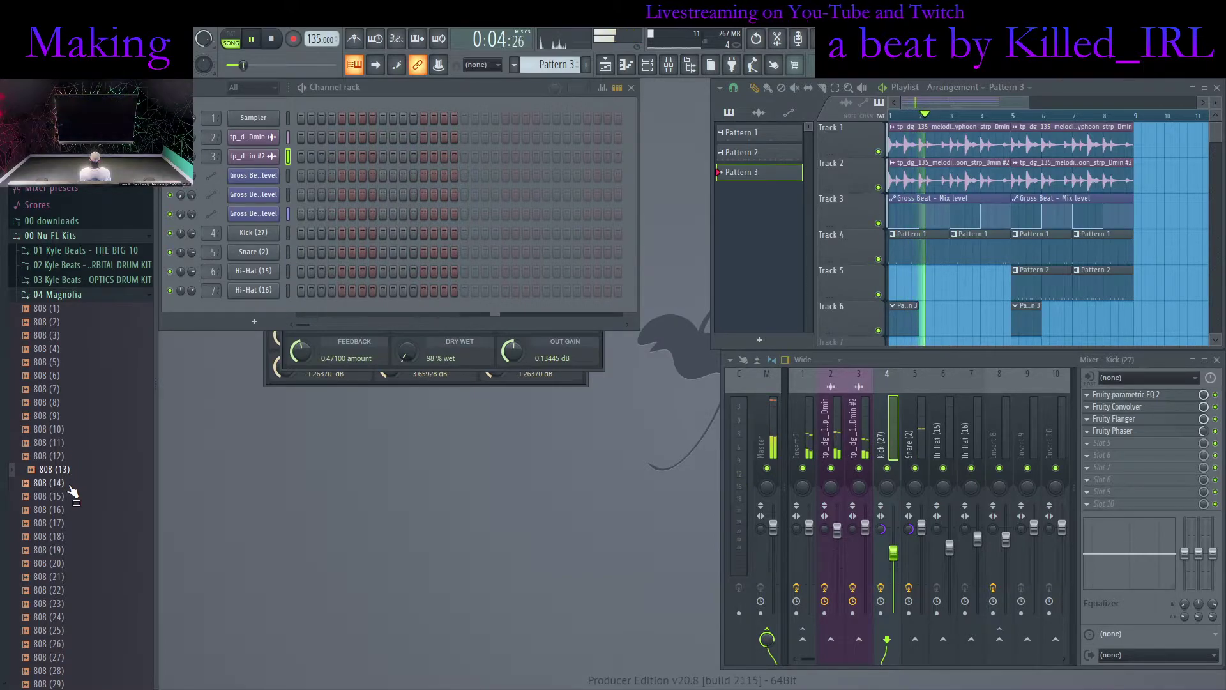
left_click(71, 483)
scroll(69, 481, "down", 2)
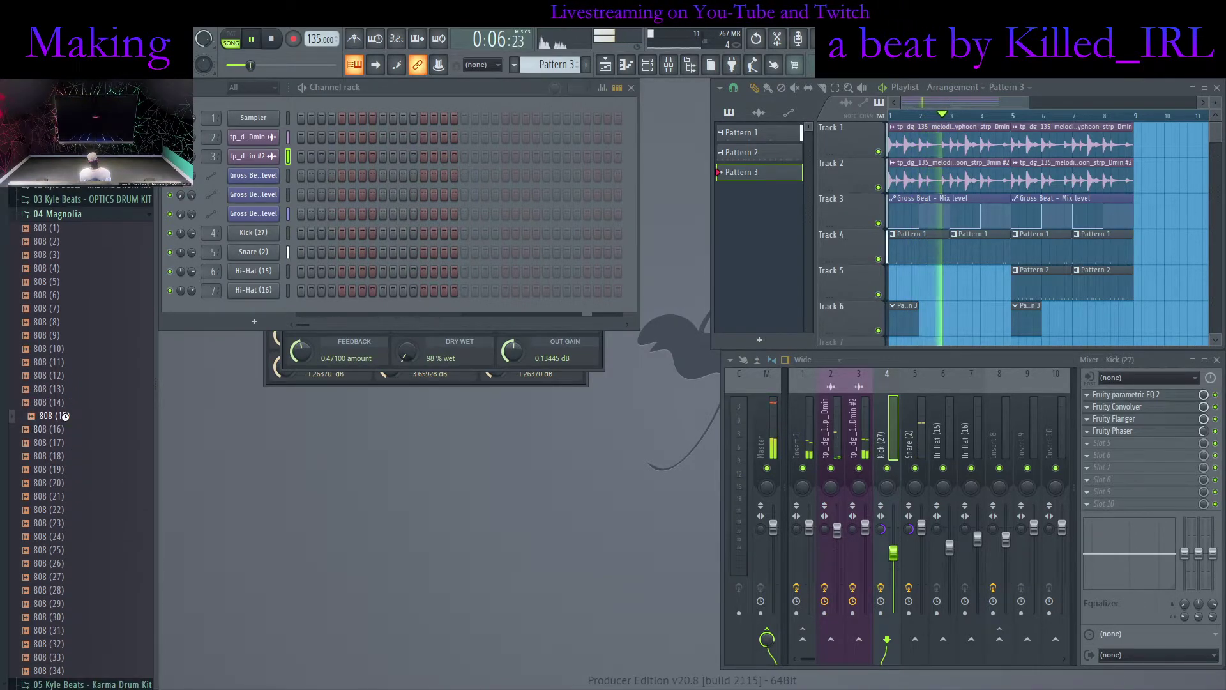
left_click_drag(65, 416, 65, 441)
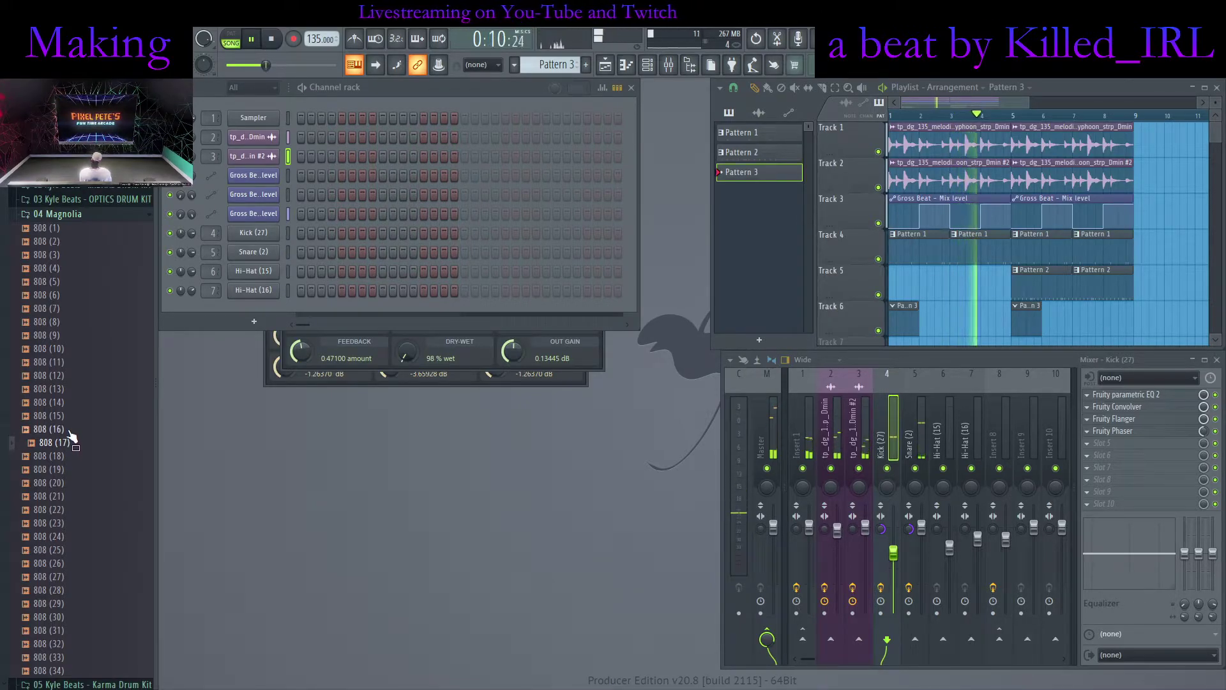
left_click(73, 470)
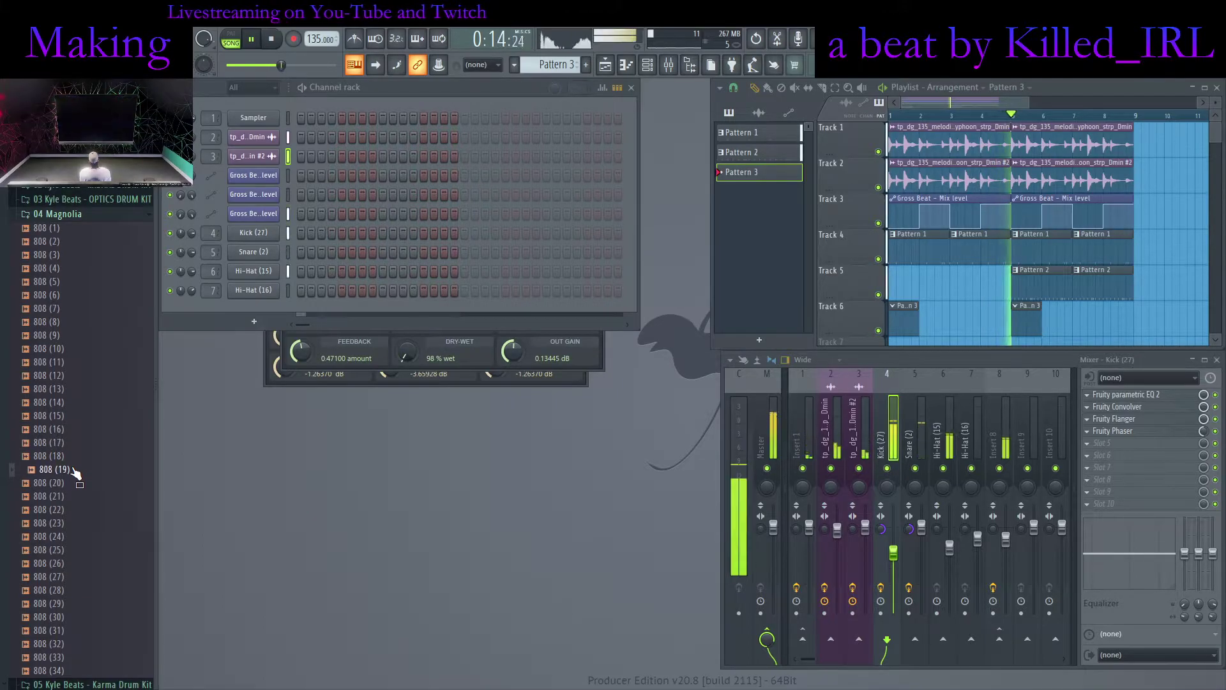
left_click(75, 484)
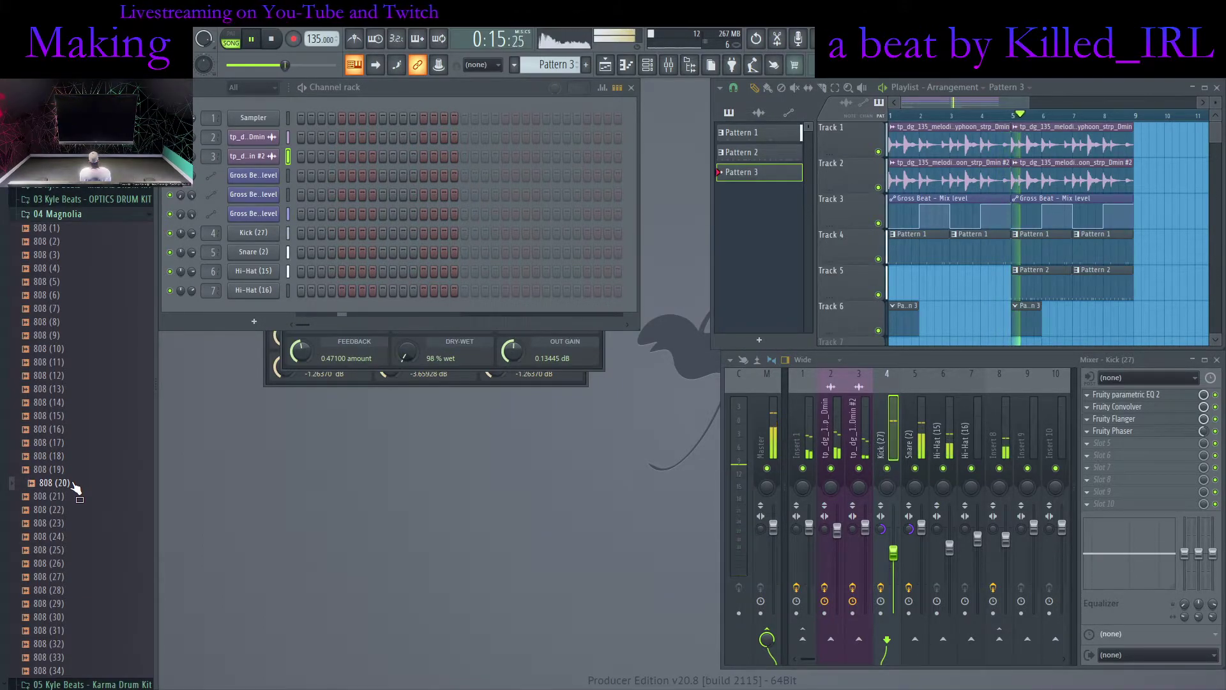
left_click(75, 350)
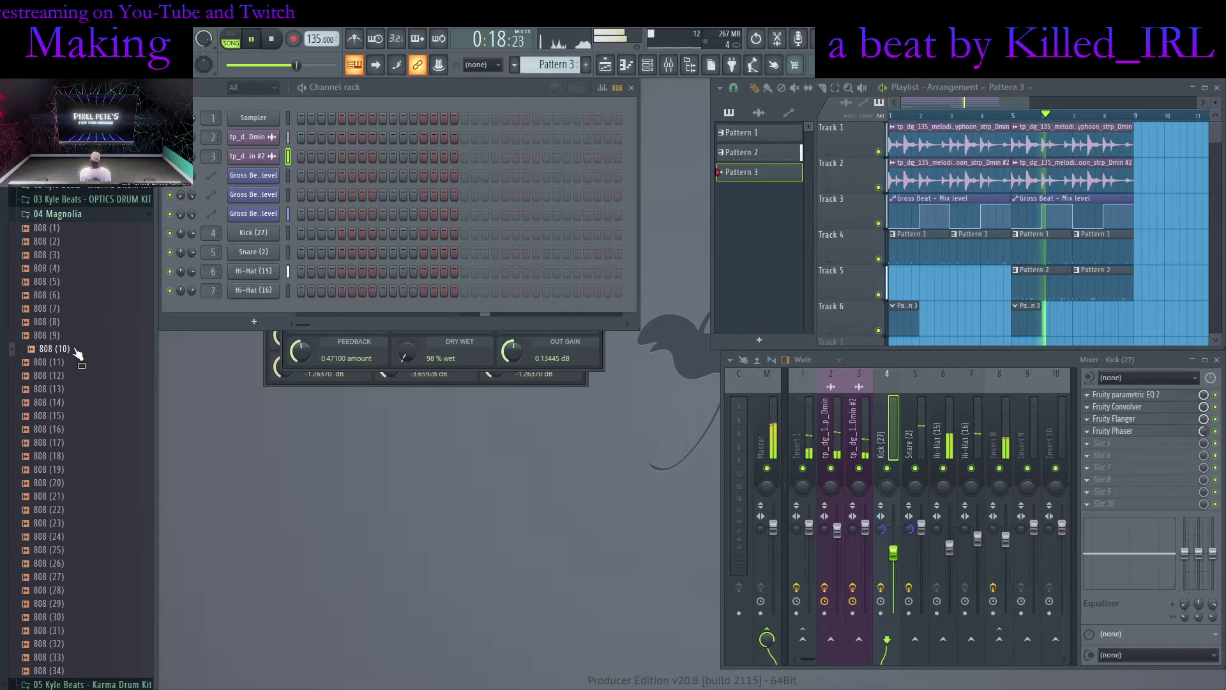
left_click(76, 337)
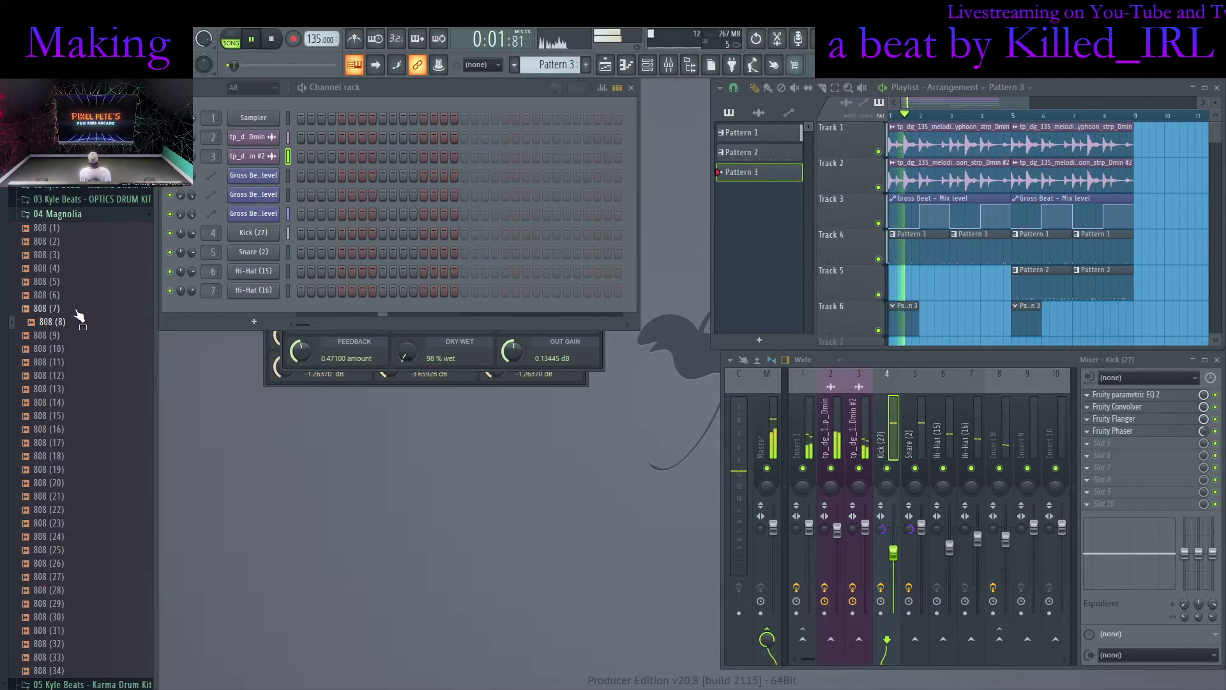
Add 808 (7) as a new channel in the channel rack and set it to cut itself
left_click_drag(76, 316, 252, 311)
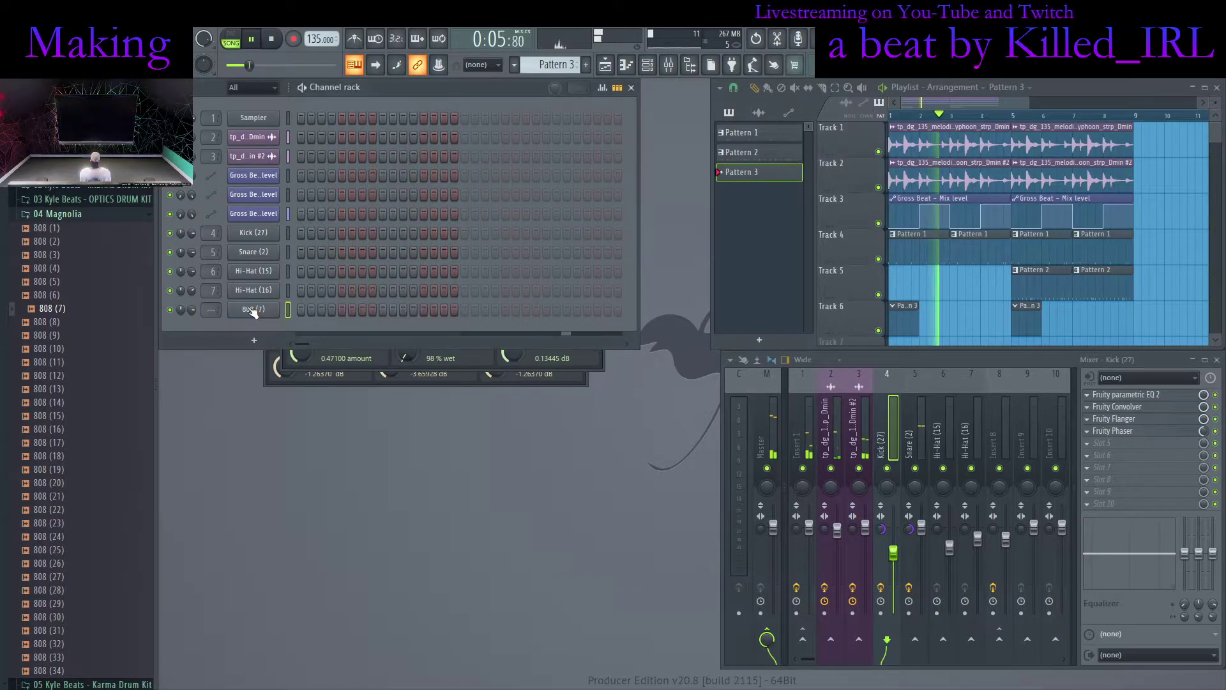
left_click(252, 310)
left_click(303, 234)
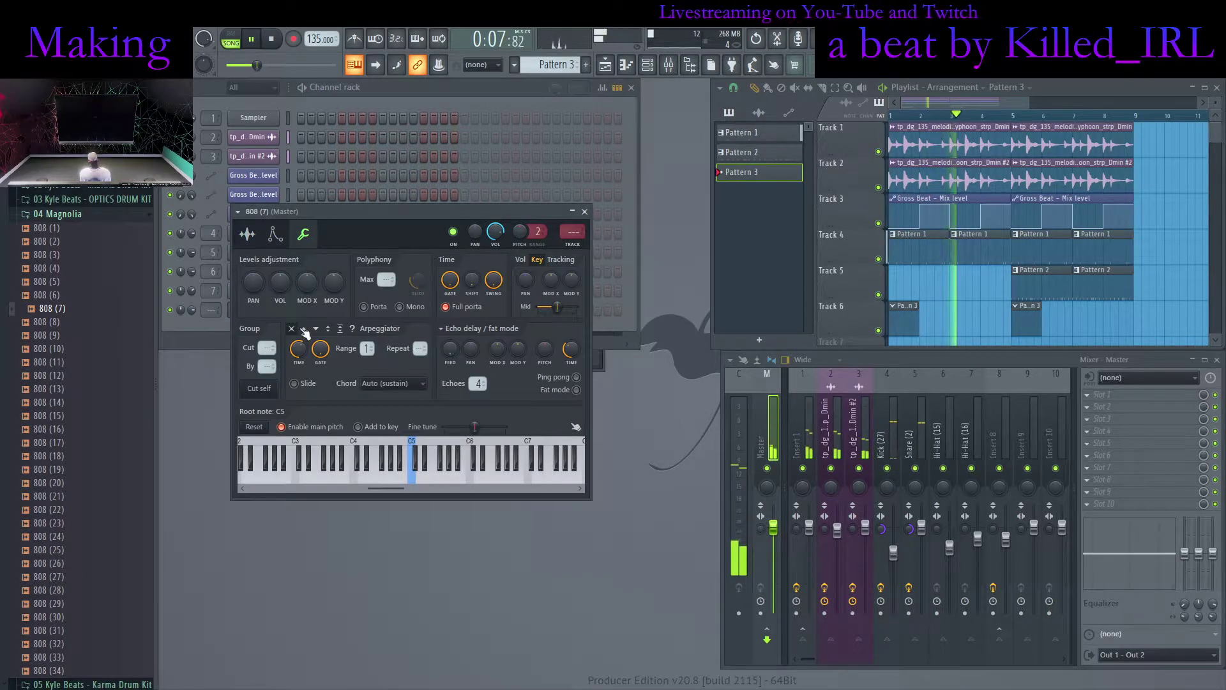
left_click(205, 329)
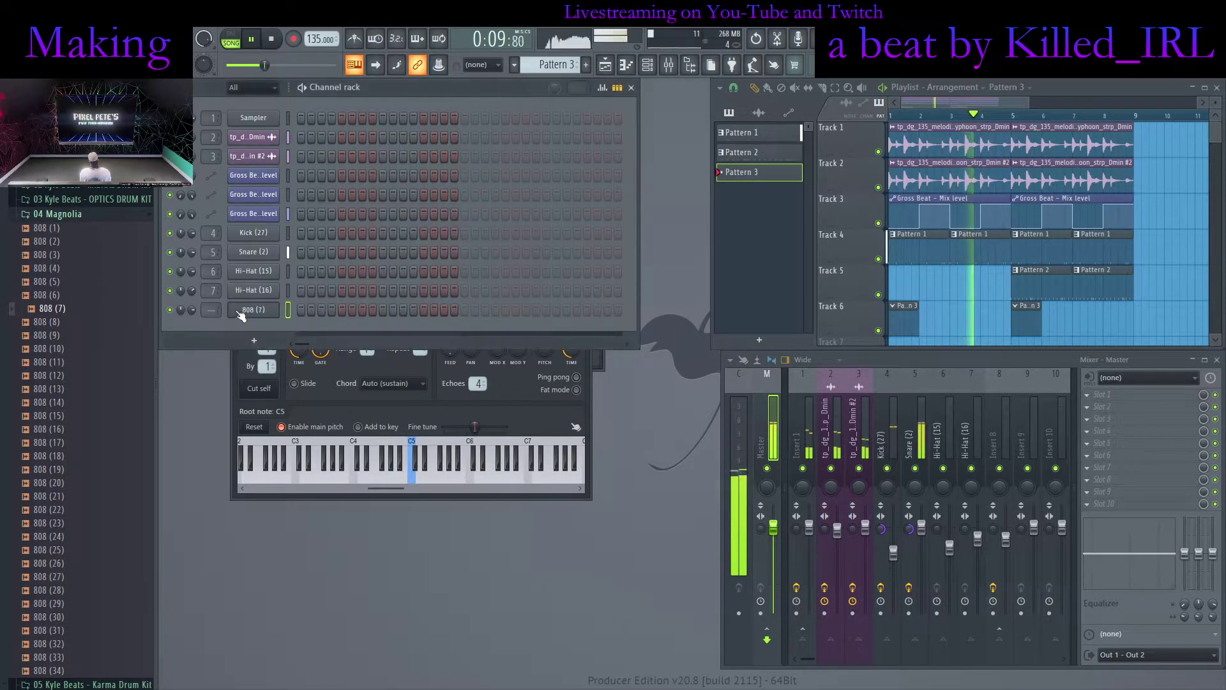
In the 808 (7) piano roll, place B4 notes at the start of bar 1, late in bar 2 and at the start of bar 3
key("F7")
scroll(210, 502, "up", 1)
left_click(190, 440)
left_click_drag(189, 451, 193, 459)
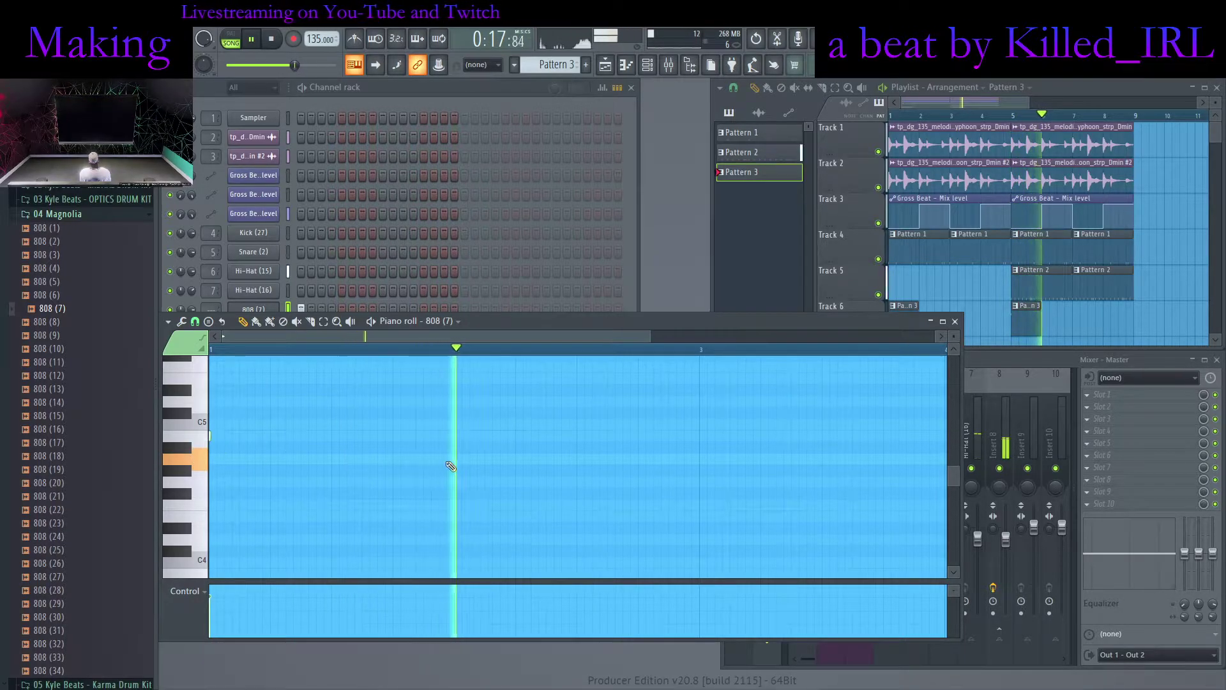
left_click(607, 436)
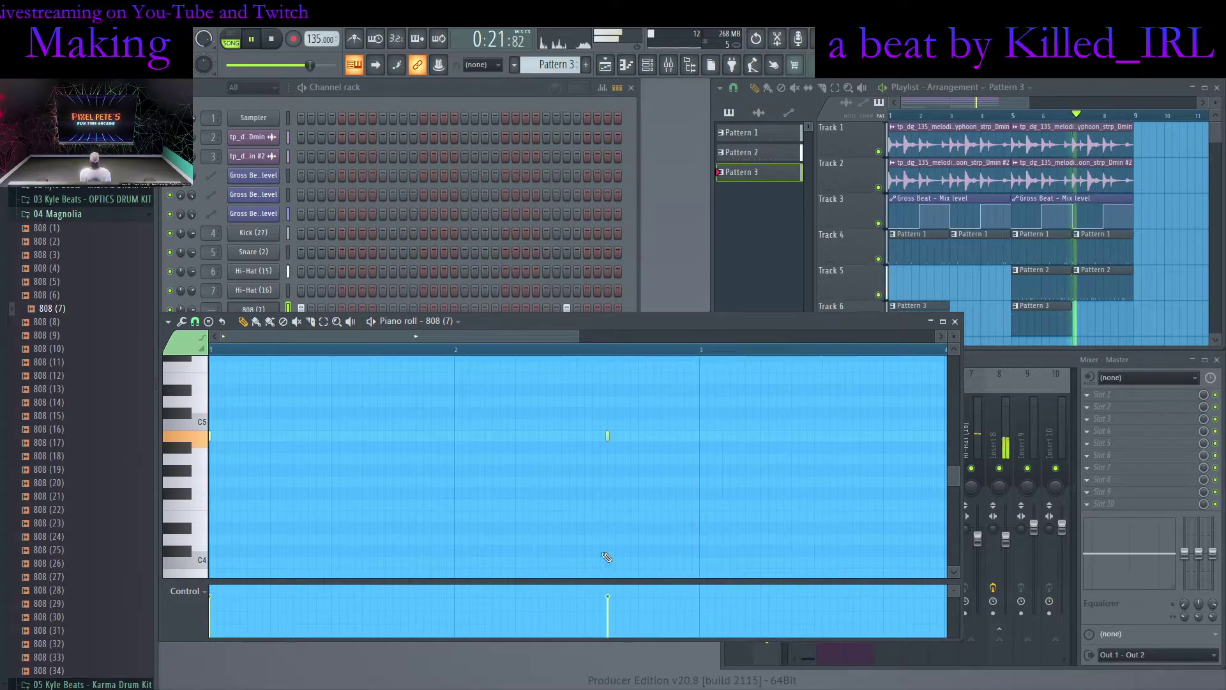
left_click(700, 437)
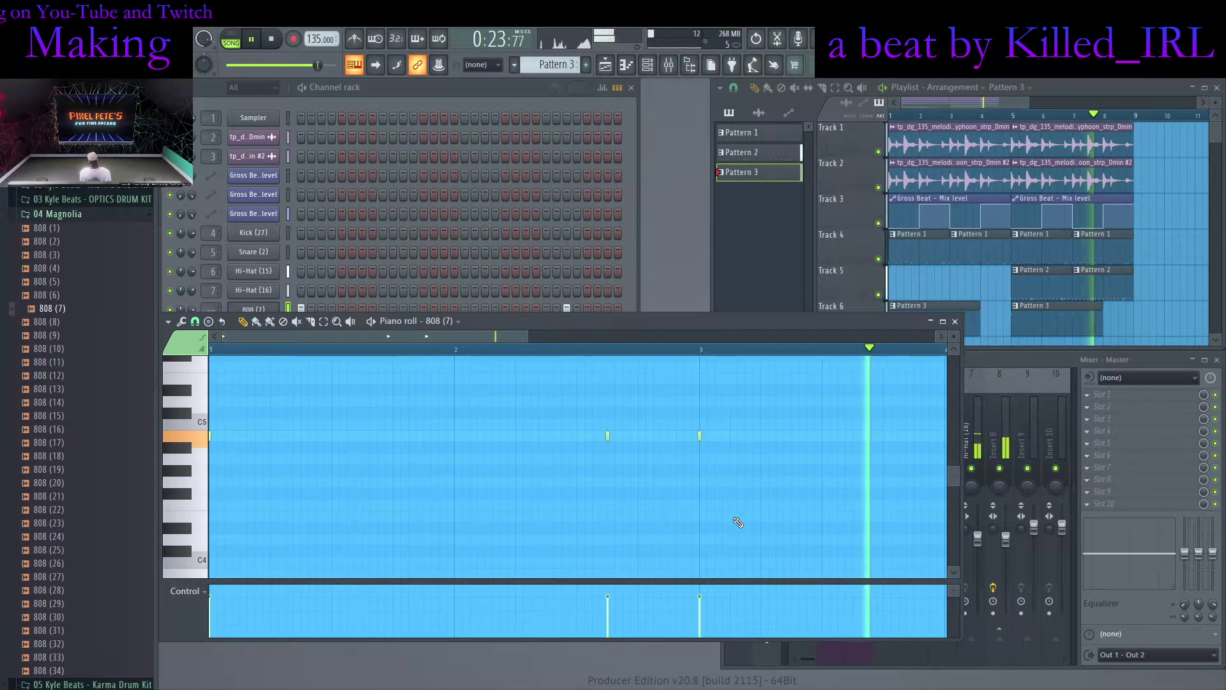
Add further B4 notes early in bar 2 and both early and late in bar 4, and close the piano roll
left_click_drag(481, 337, 671, 438)
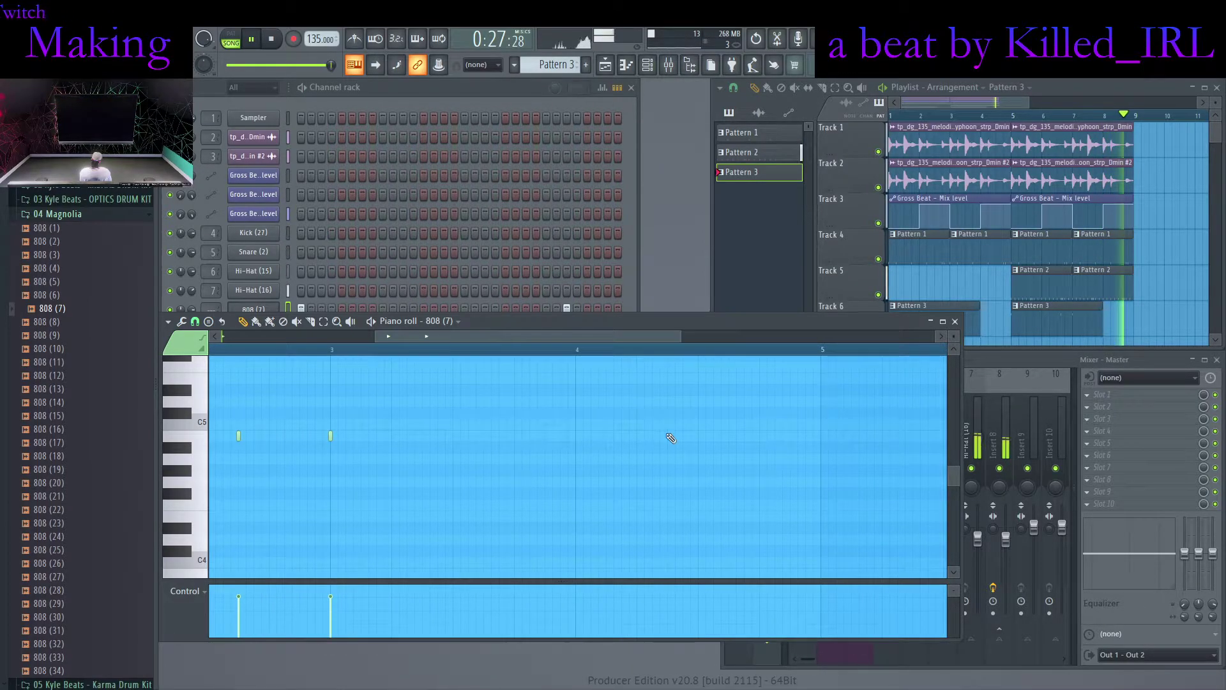
left_click(730, 437)
left_click_drag(528, 336, 348, 334)
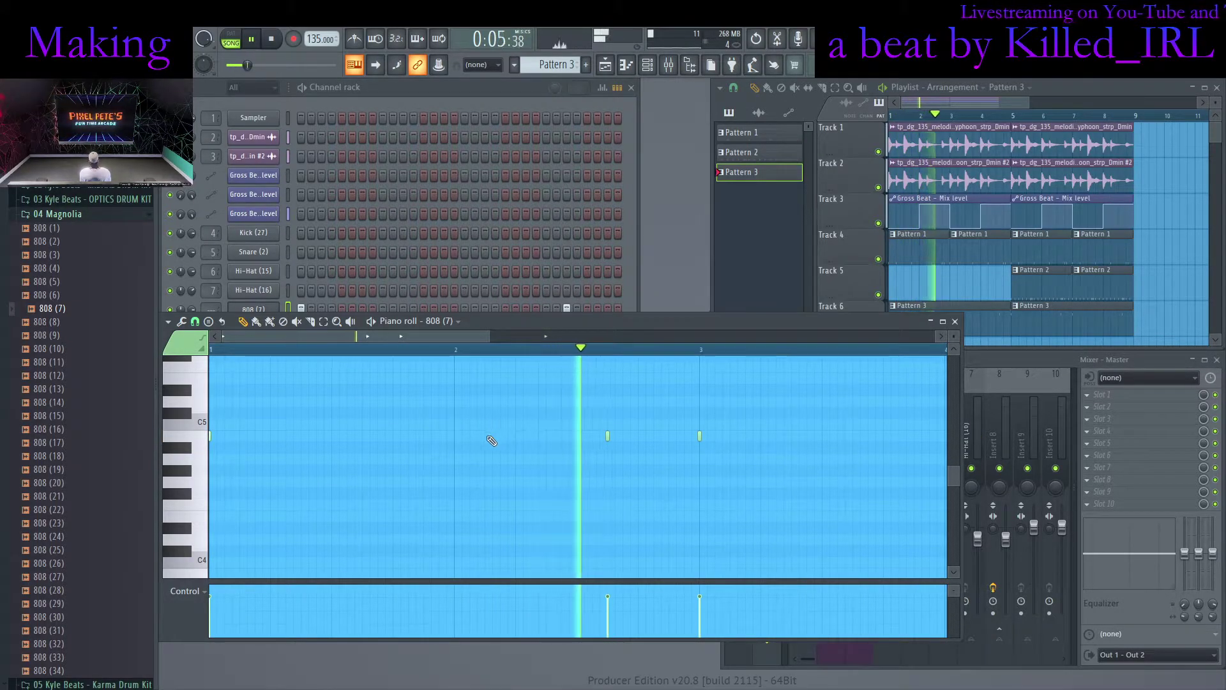
left_click_drag(398, 336, 498, 336)
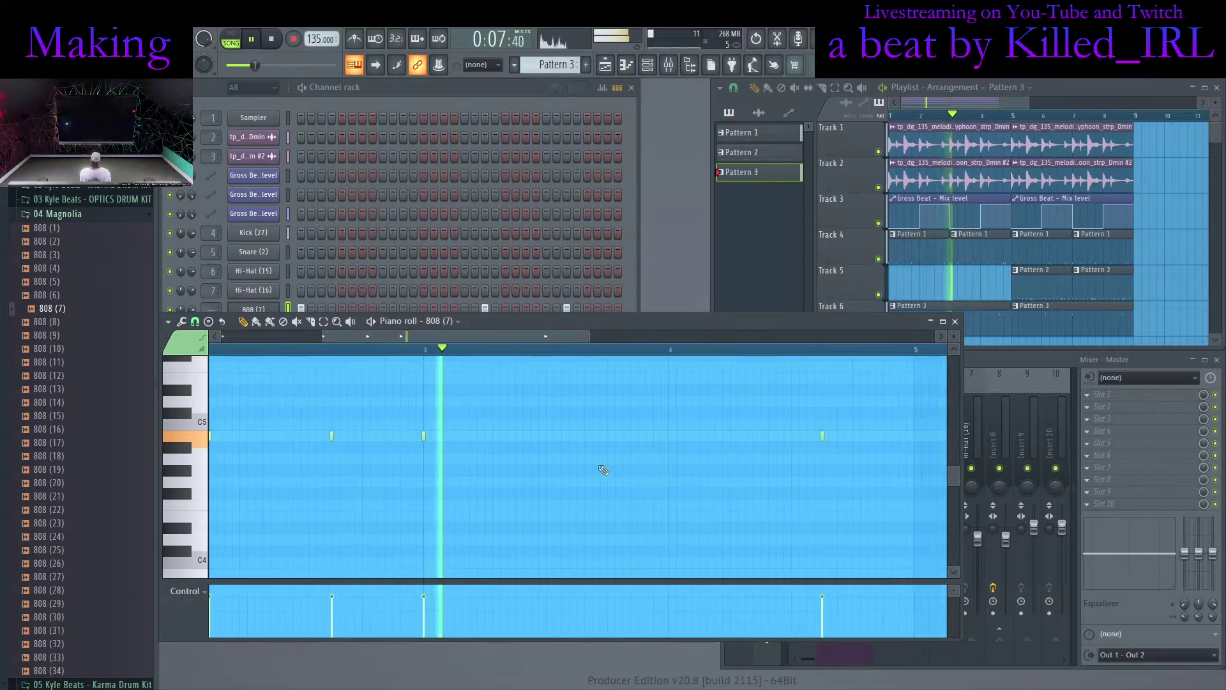
left_click(700, 436)
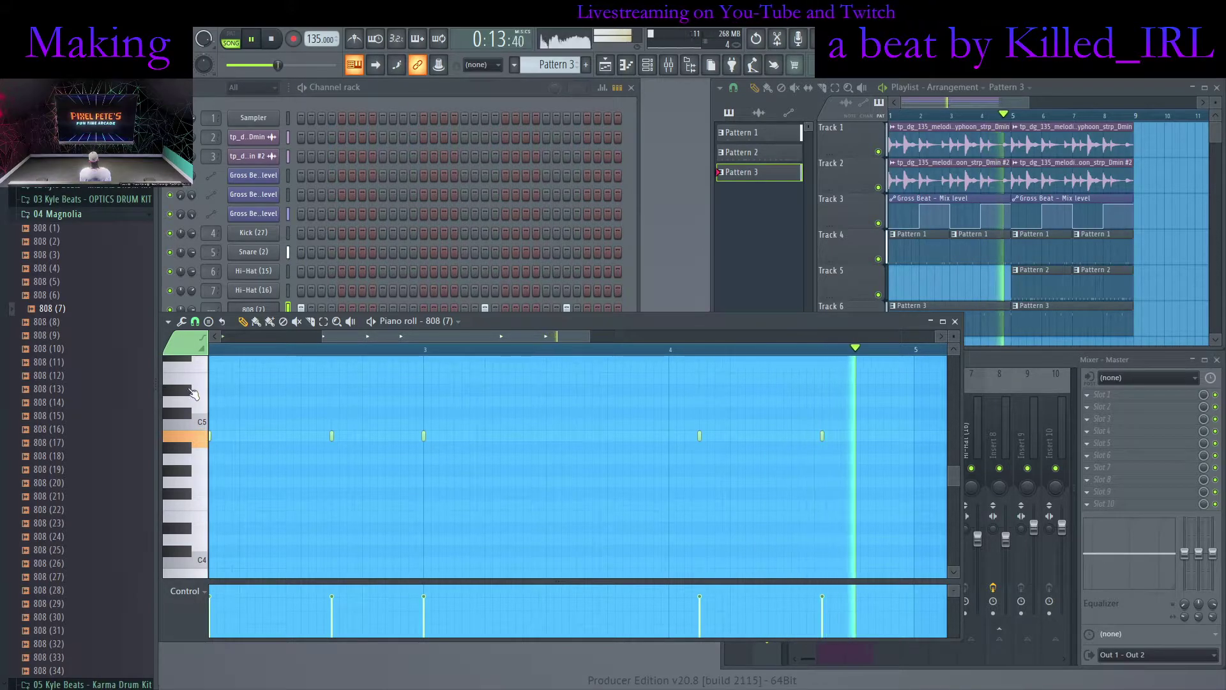
scroll(194, 396, "up", 3)
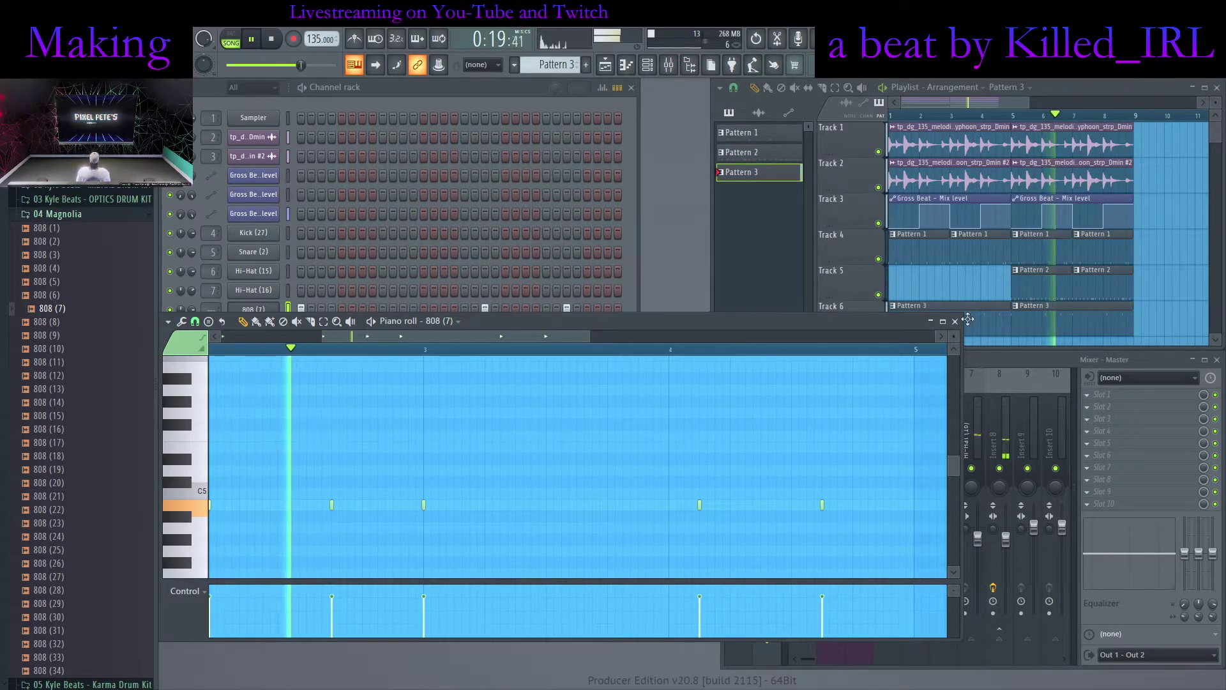
left_click(954, 321)
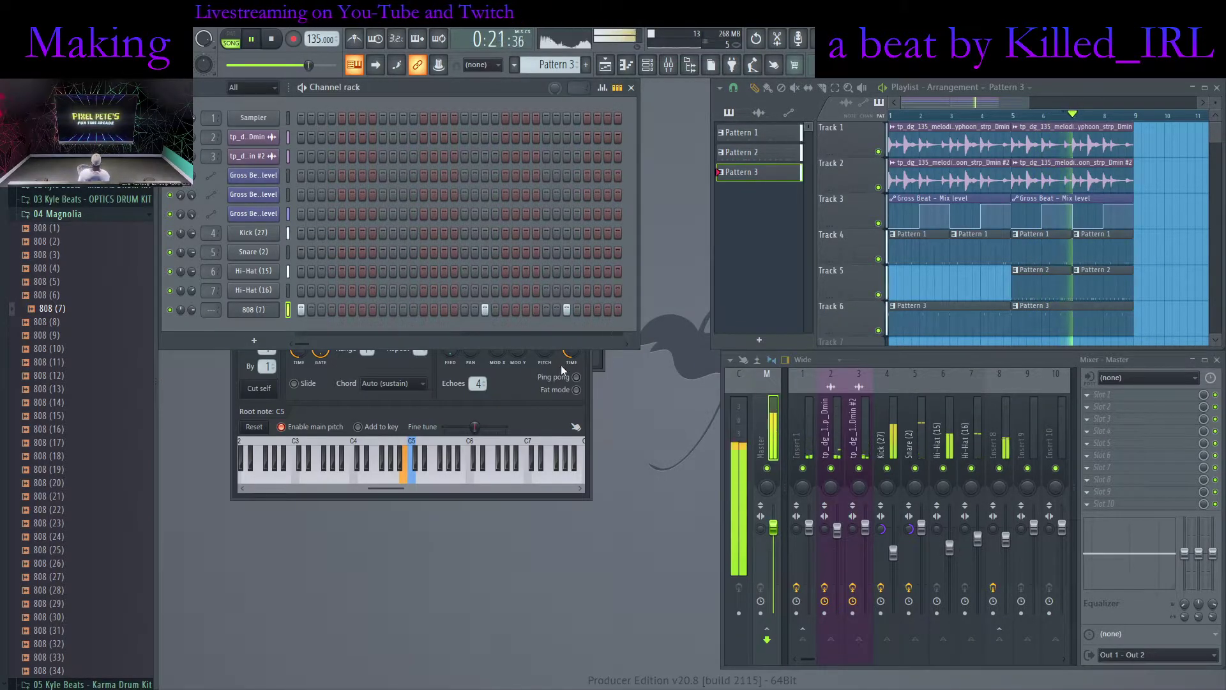
Route the 808 (7) channel to mixer track 9 and close its channel settings
left_click(258, 311)
left_click(251, 312)
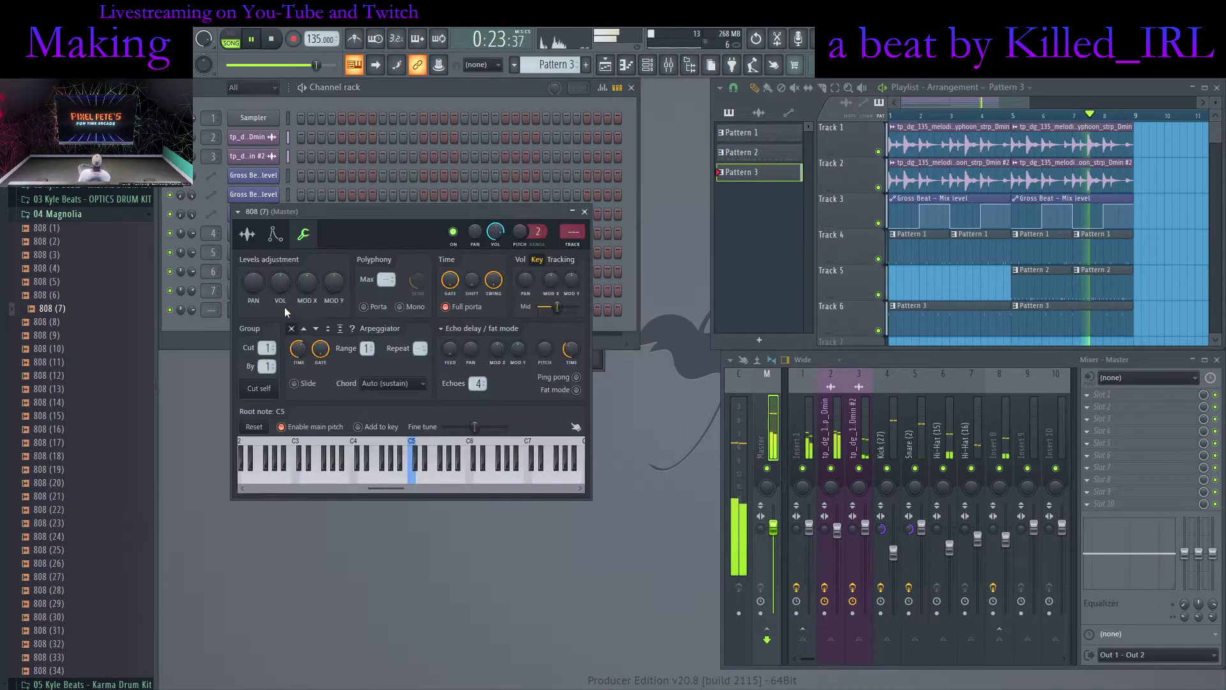
key("ctrl+l")
left_click(585, 212)
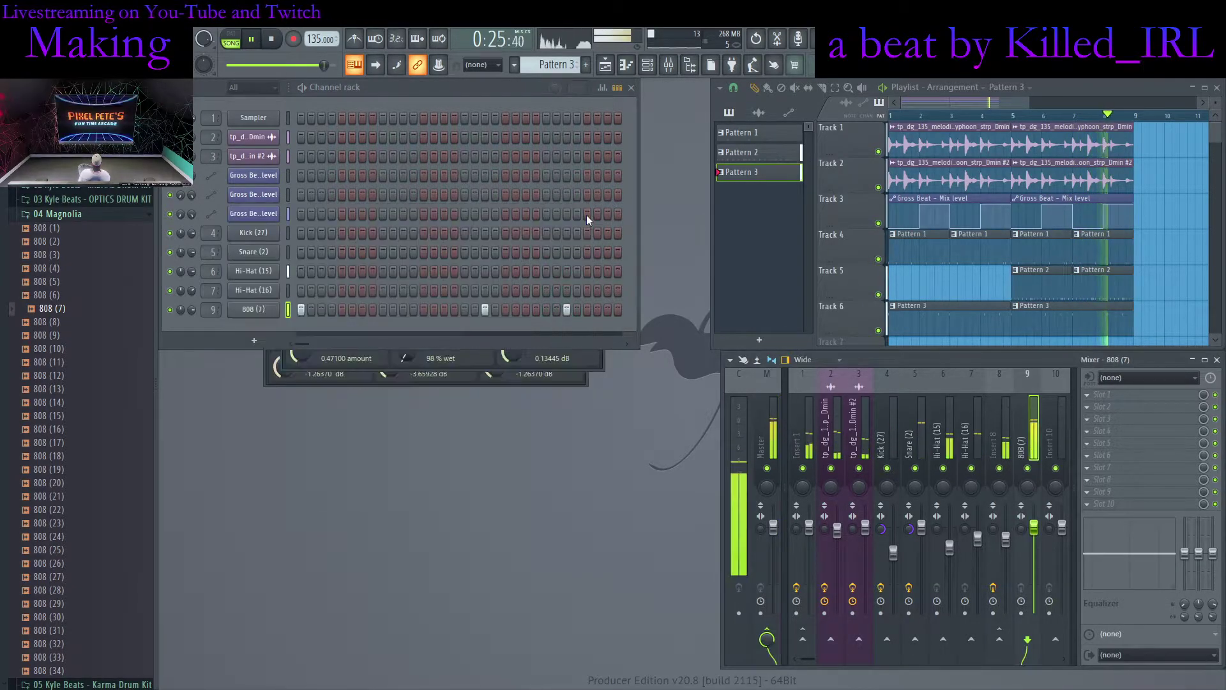
Sidechain the Kick (27) mixer track to the 808 (7) track and turn the send level all the way down
left_click(886, 438)
left_click(1027, 639)
left_click_drag(1029, 641, 1030, 685)
Insert Fruity parametric EQ 2 on the 808 (7) mixer track, load the 18Hz to 20KHz preset and enlarge its window
left_click(1028, 447)
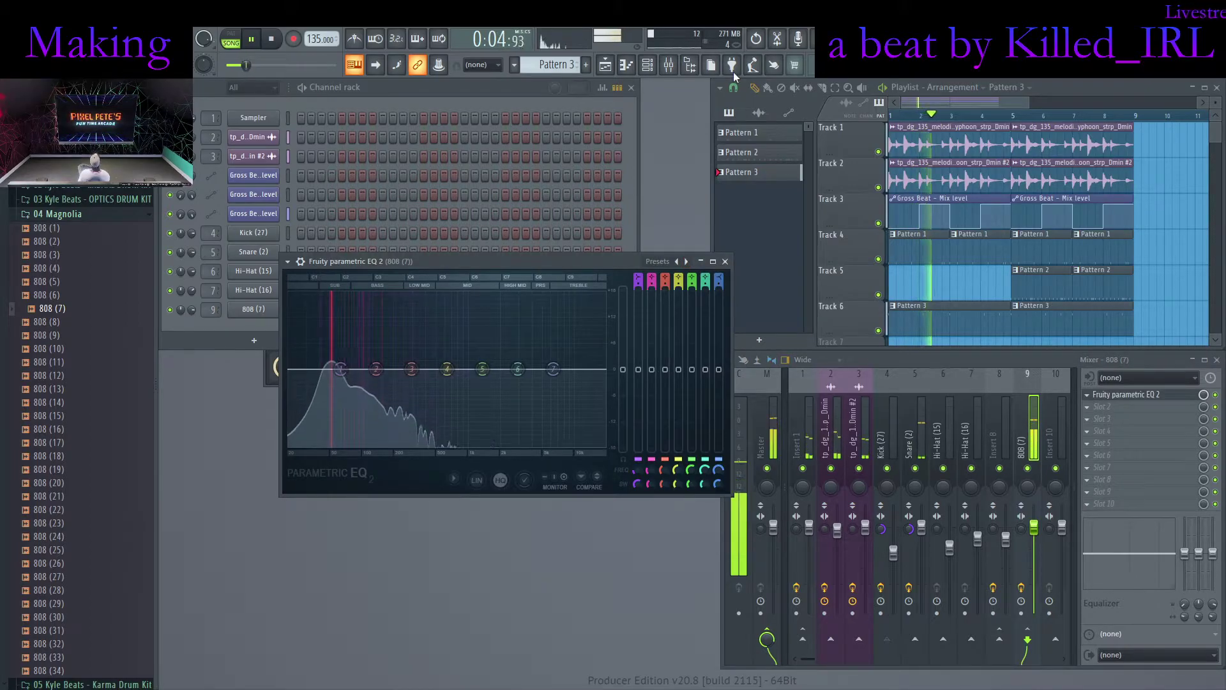
left_click(686, 261)
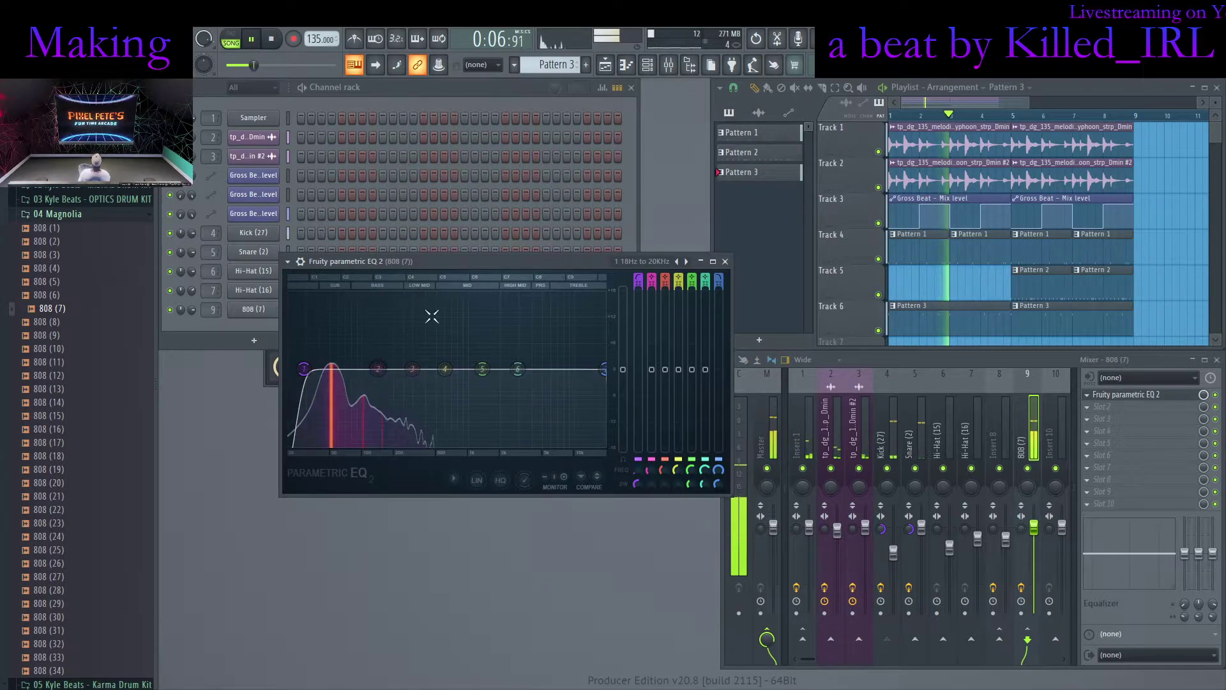
double_click(447, 264)
Boost EQ band 2 at the low end of the bass range, widen it, and pull it fully down as a deep notch
left_click_drag(429, 381, 369, 118)
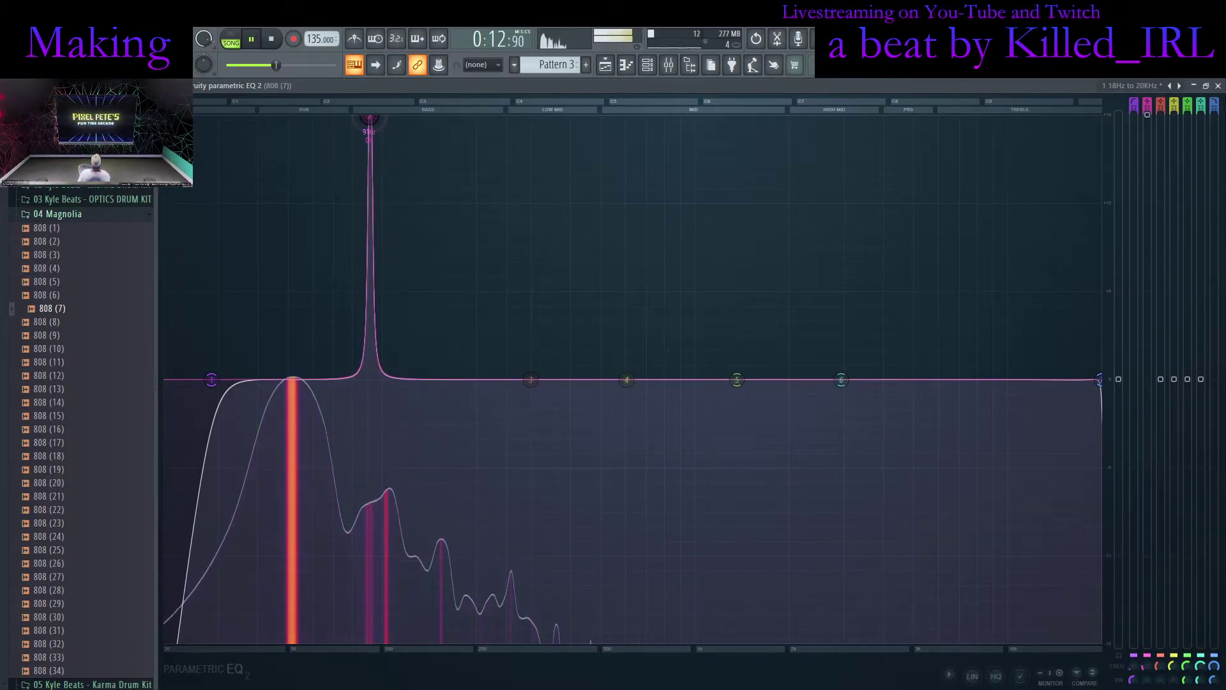
scroll(369, 120, "down", 4)
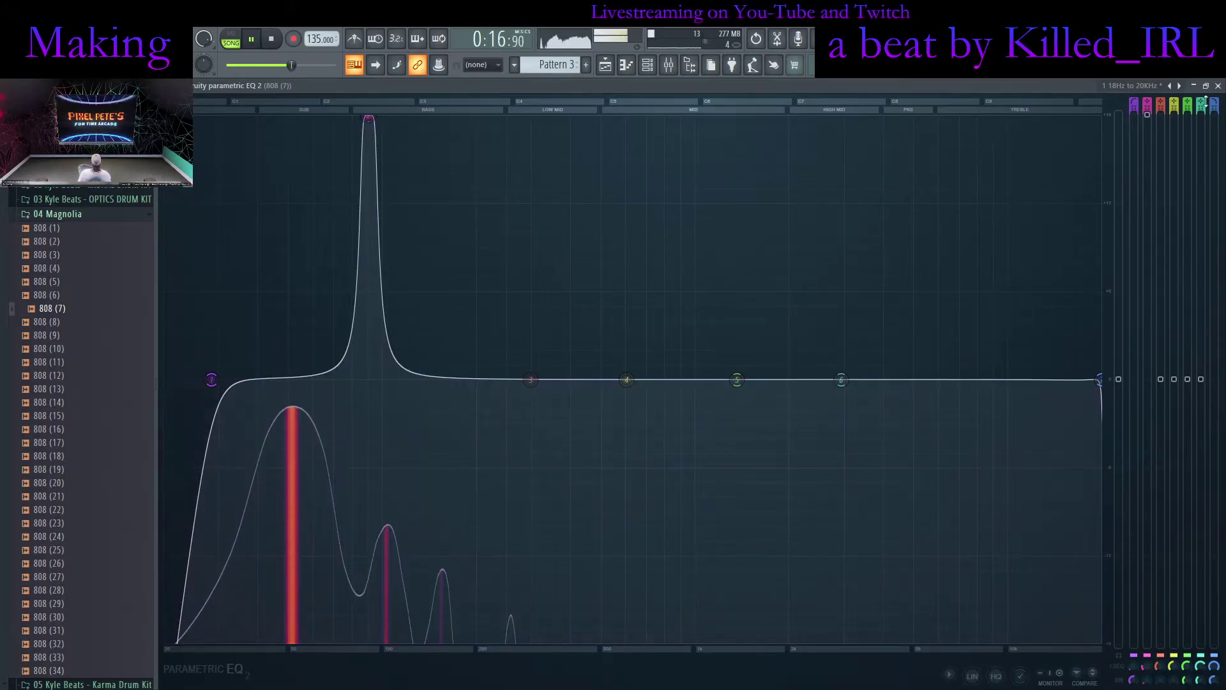
left_click_drag(1149, 118, 1142, 642)
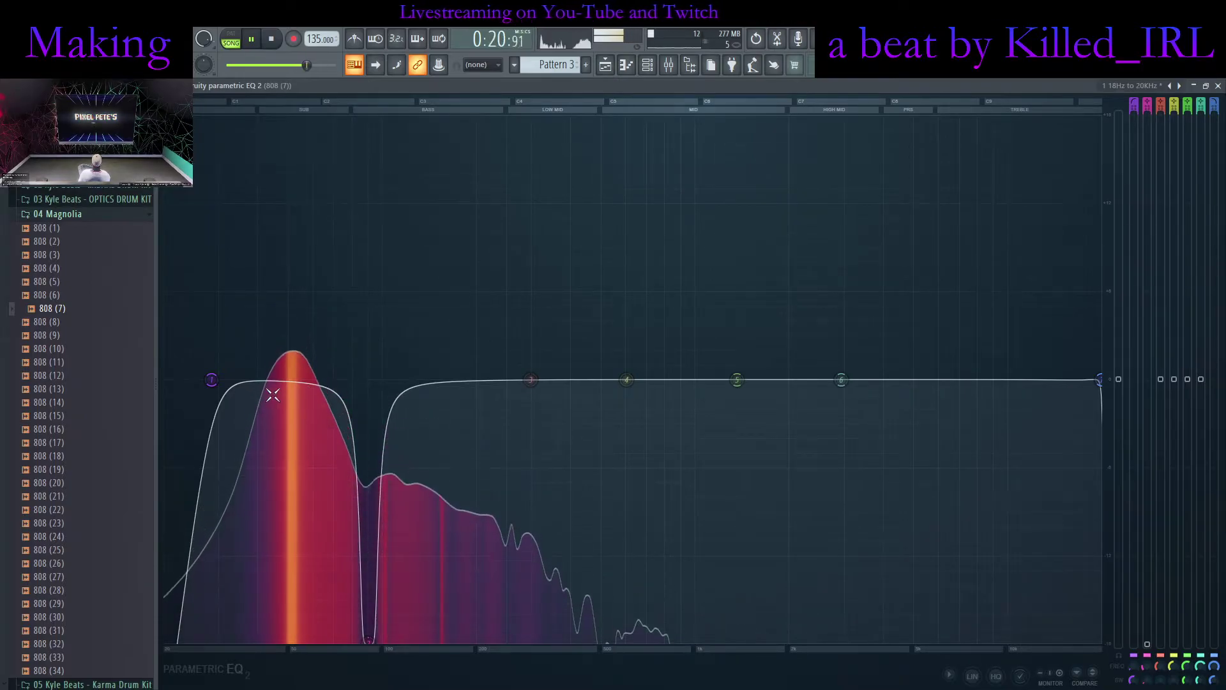
Soften the 808's low cut, adjust the high cut's slope, move the high cut down to the low mids, and close the EQ
scroll(217, 390, "up", 5)
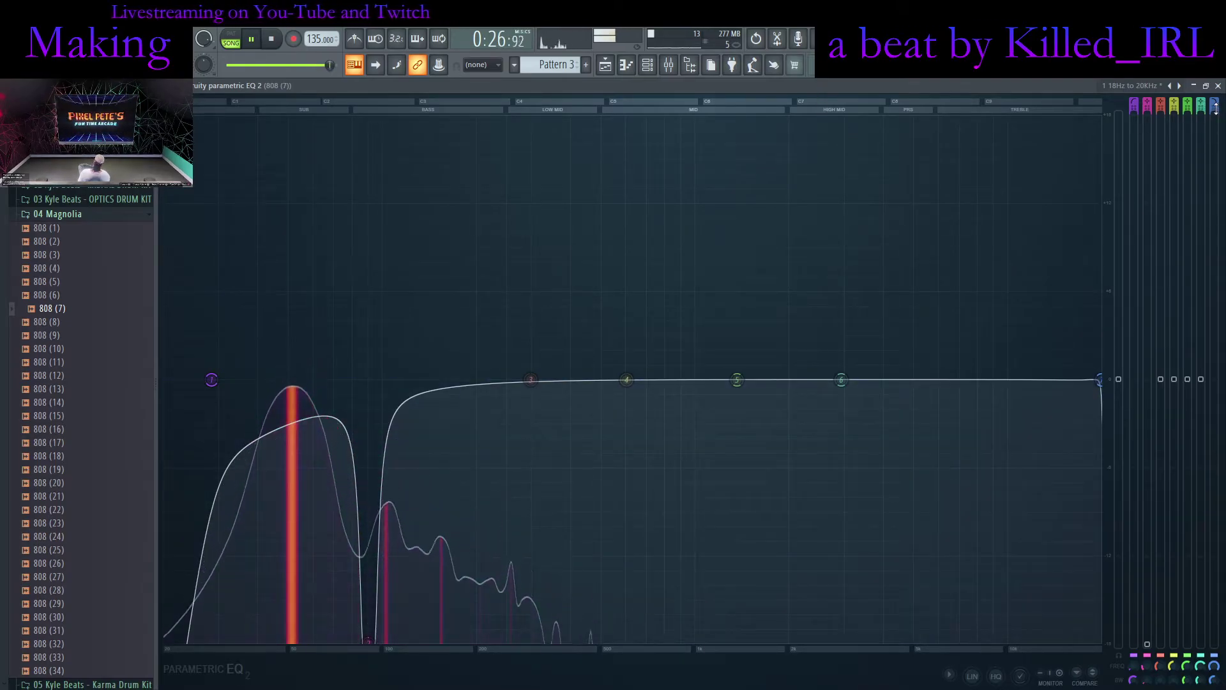
left_click_drag(1215, 109, 1215, 114)
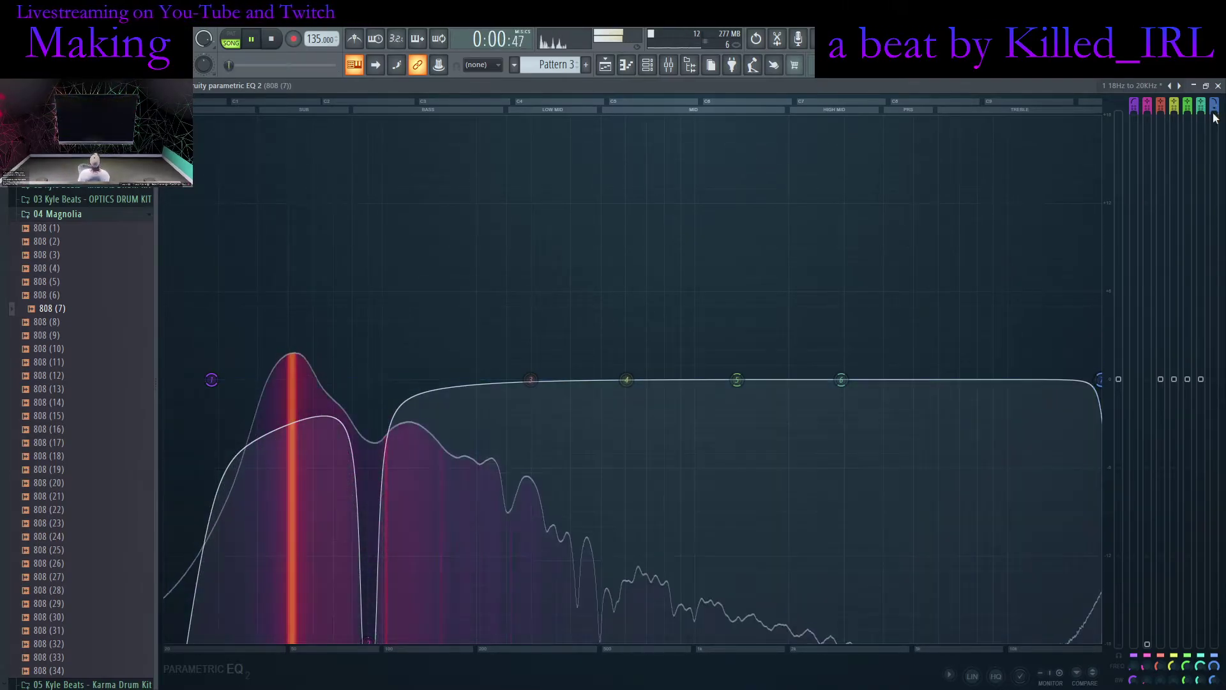
left_click_drag(1100, 380, 508, 379)
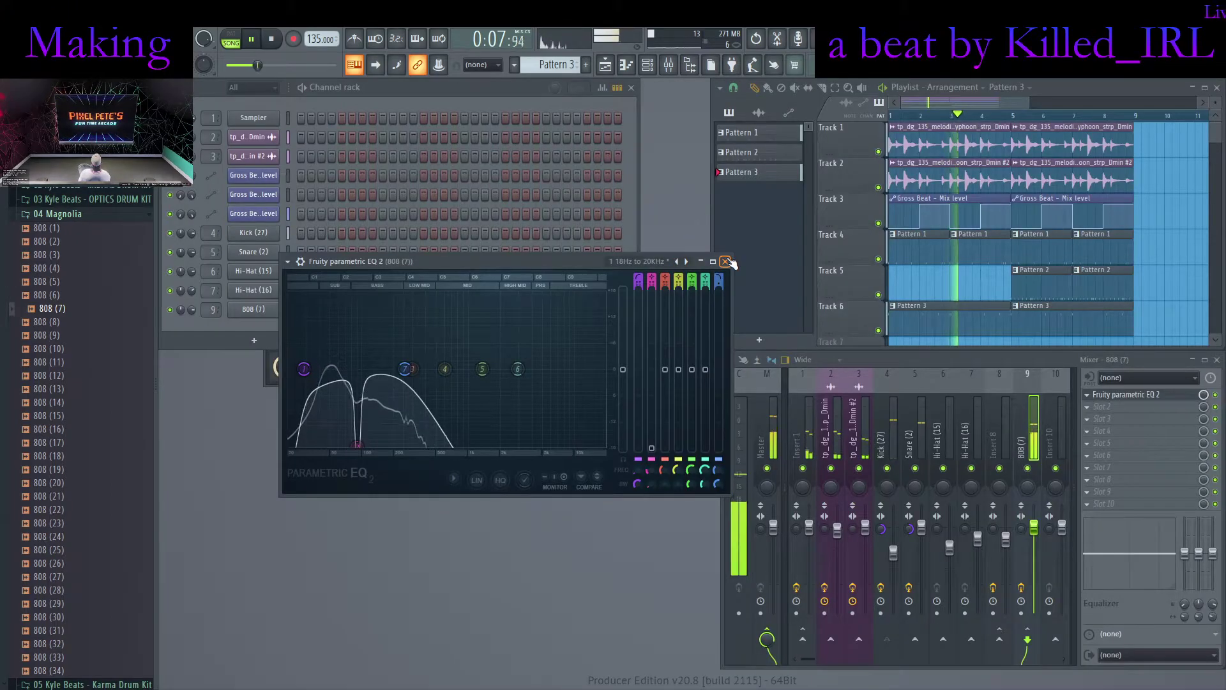
left_click(734, 260)
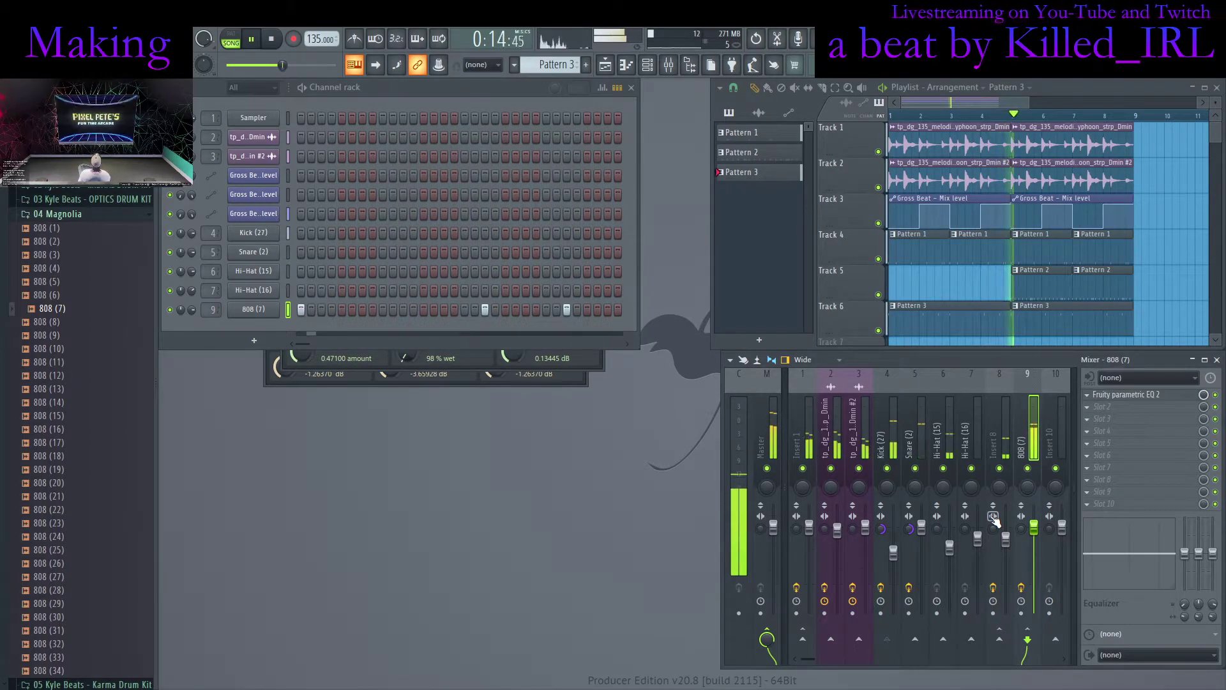
Lower the 808 (7) mixer level slightly and insert Fruity soft clipper in slot 6 of the Master track
left_click_drag(1034, 527, 1034, 543)
left_click(766, 441)
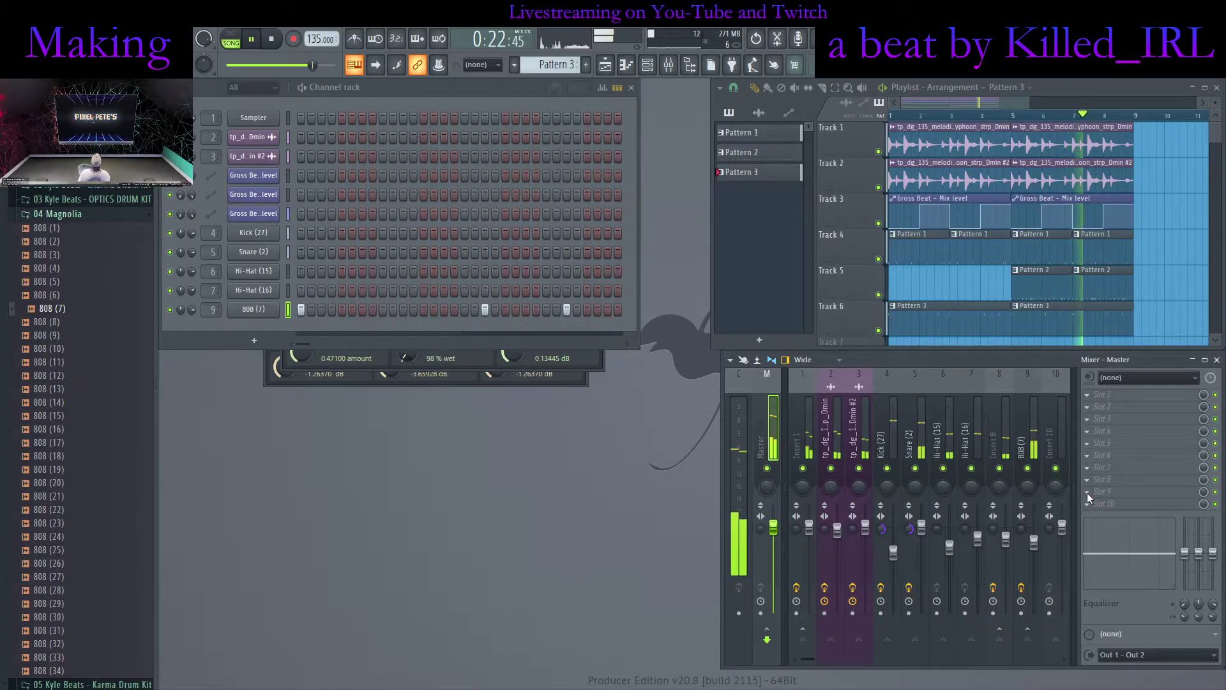
left_click(922, 516)
scroll(1148, 504, "up", 3)
scroll(1143, 467, "up", 1)
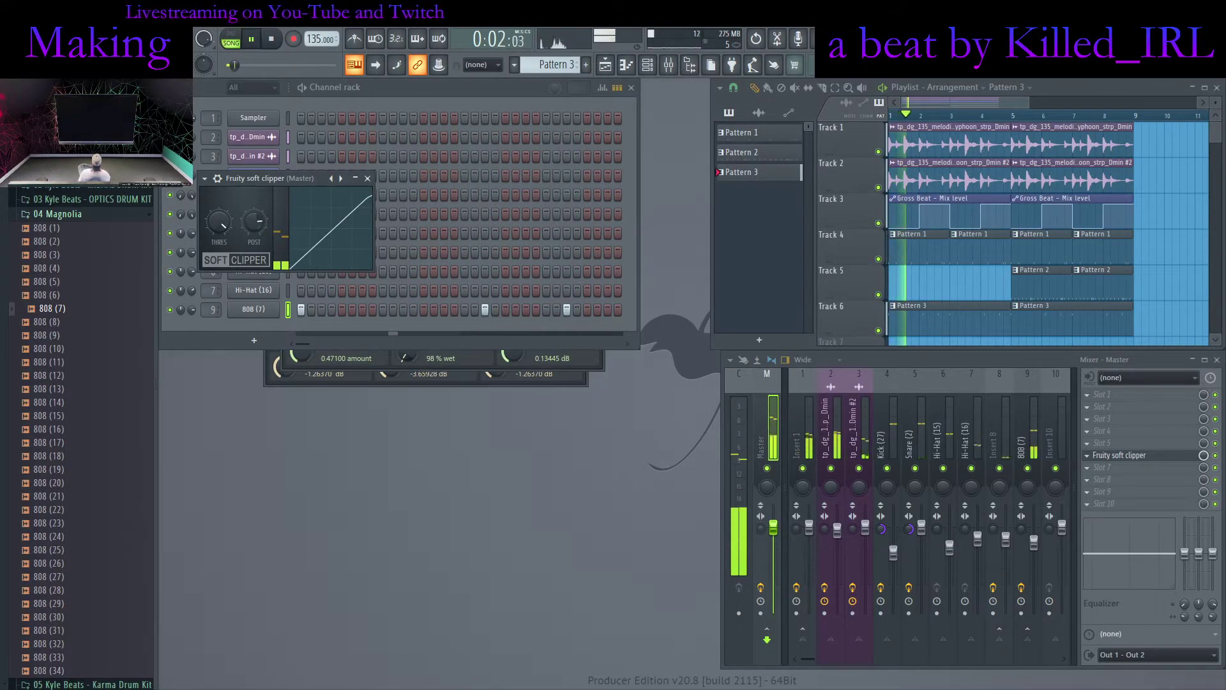
Close the soft clipper, insert Fruity Limiter in the Master track's first slot, and raise its gain
left_click(356, 180)
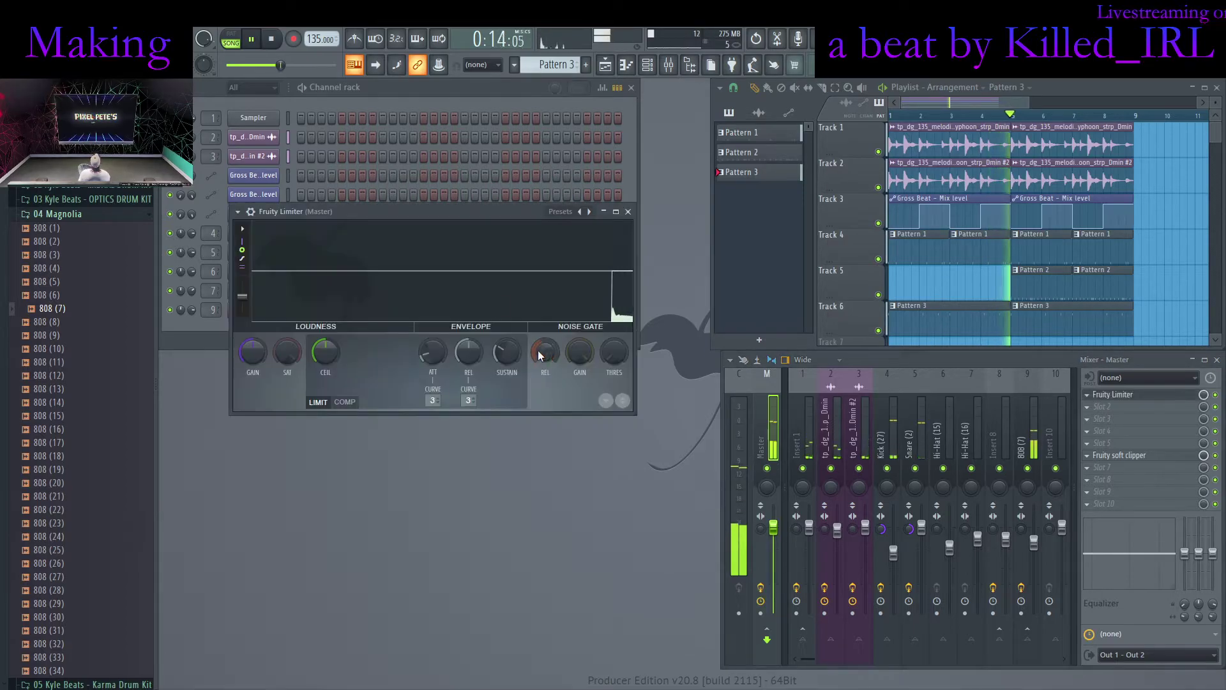
left_click_drag(248, 353, 248, 328)
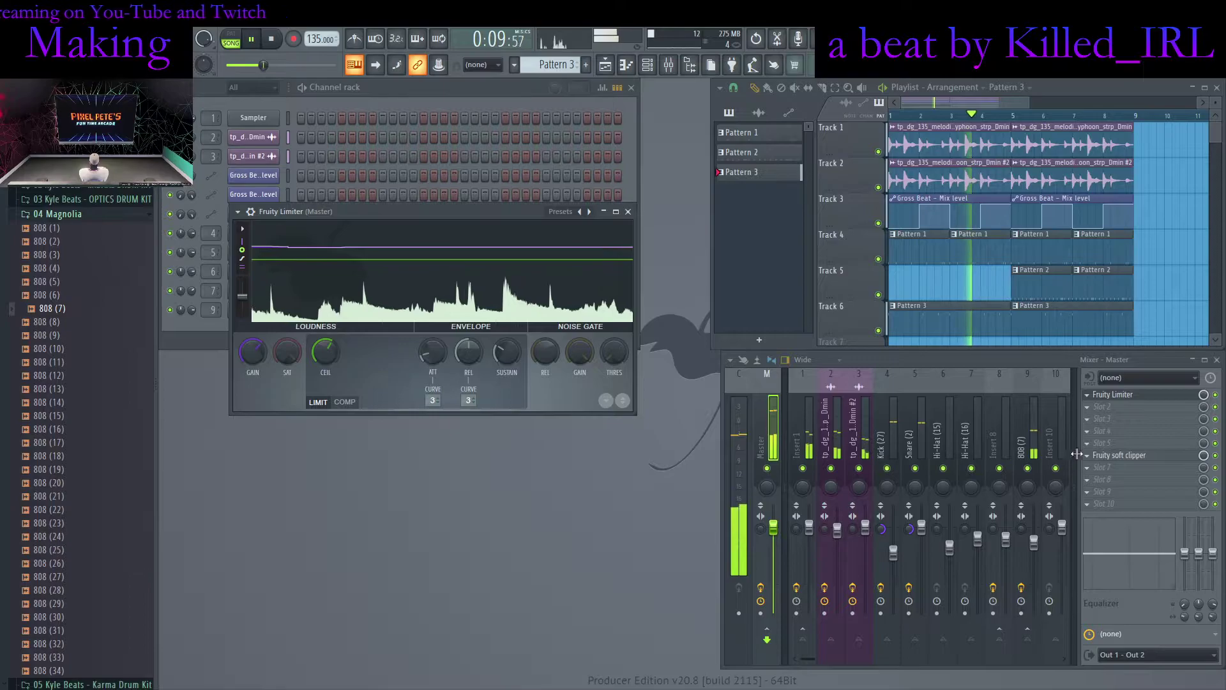
Insert Fruity Limiter after the EQ on the 808 (7) mixer track and switch it to compressor mode
left_click(1023, 447)
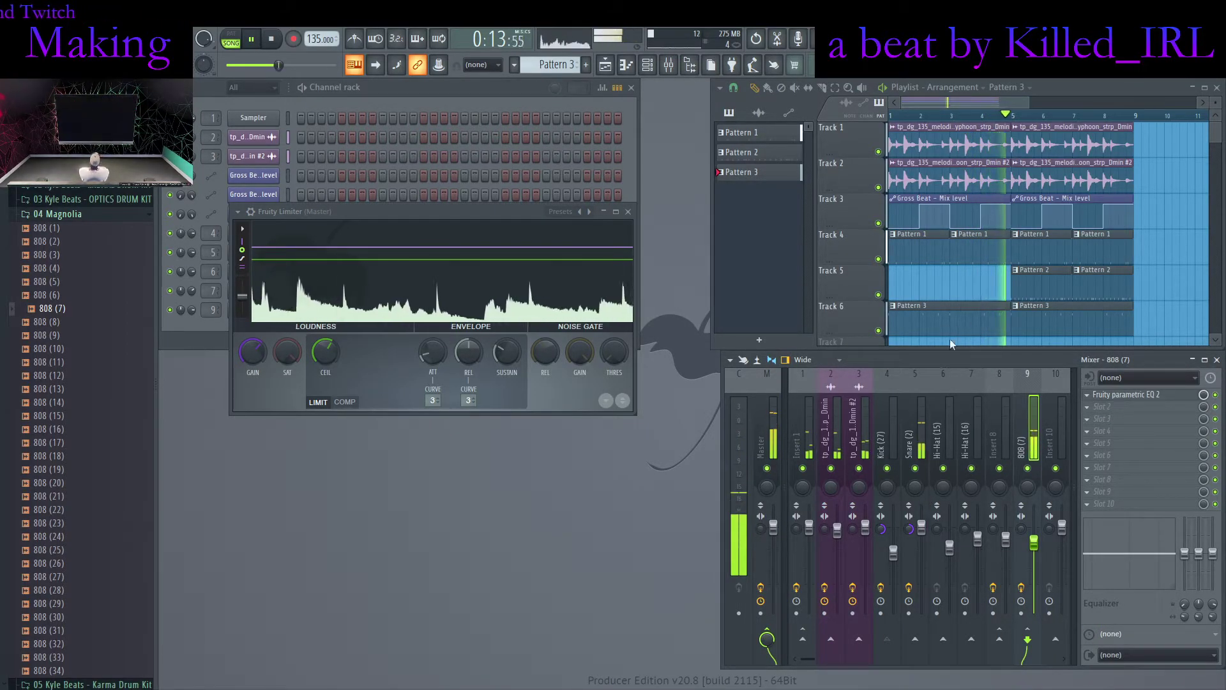
left_click(917, 337)
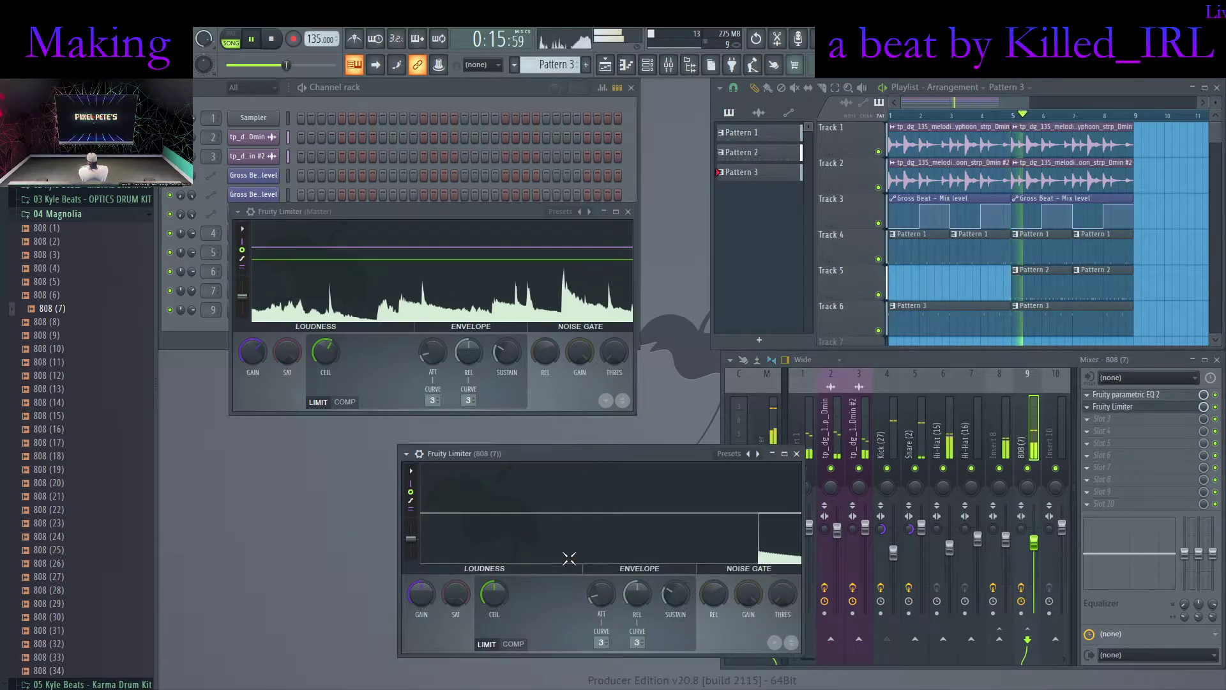
left_click(513, 644)
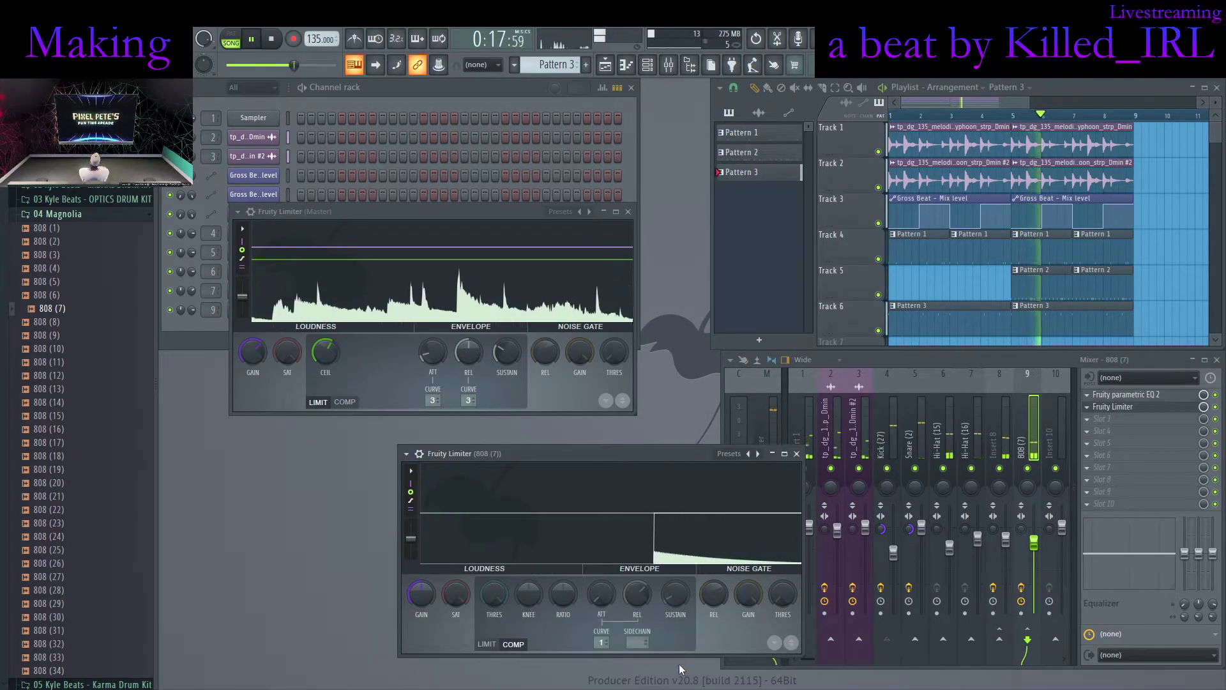
Set the 808 compressor to sidechain input 1 with a low threshold and high ratio, and close both limiter windows
left_click_drag(493, 593, 494, 651)
left_click_drag(561, 594, 562, 537)
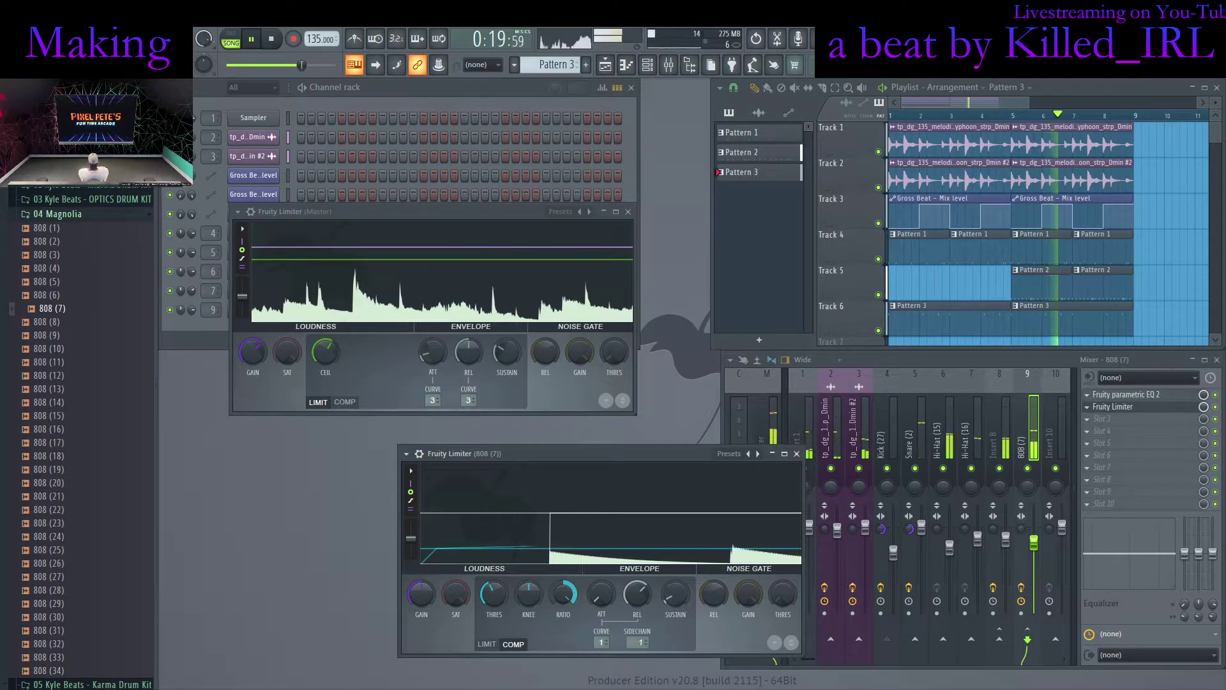
left_click_drag(493, 595, 492, 614)
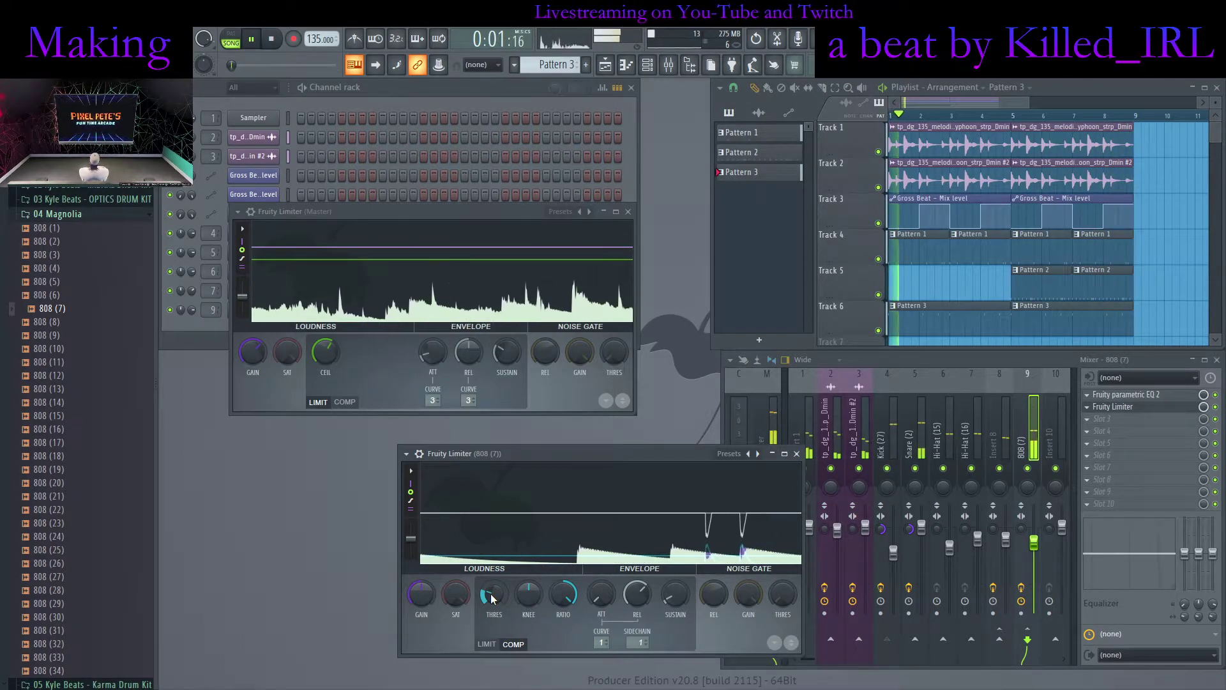
left_click(796, 454)
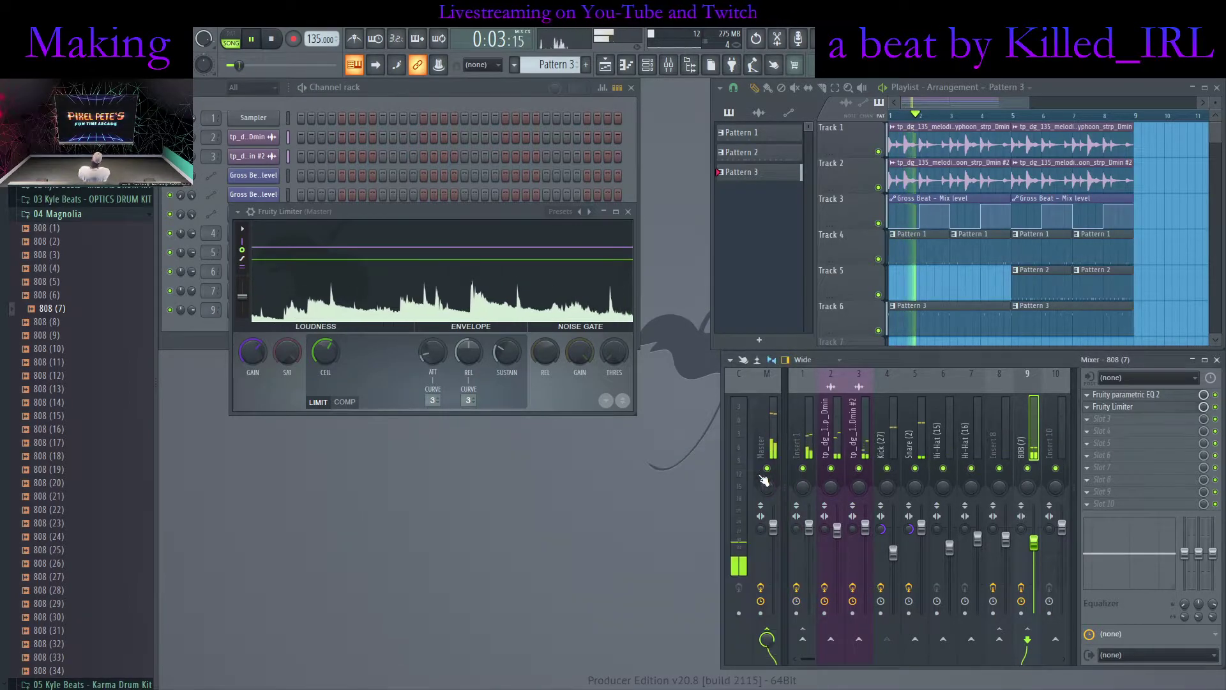
left_click(627, 211)
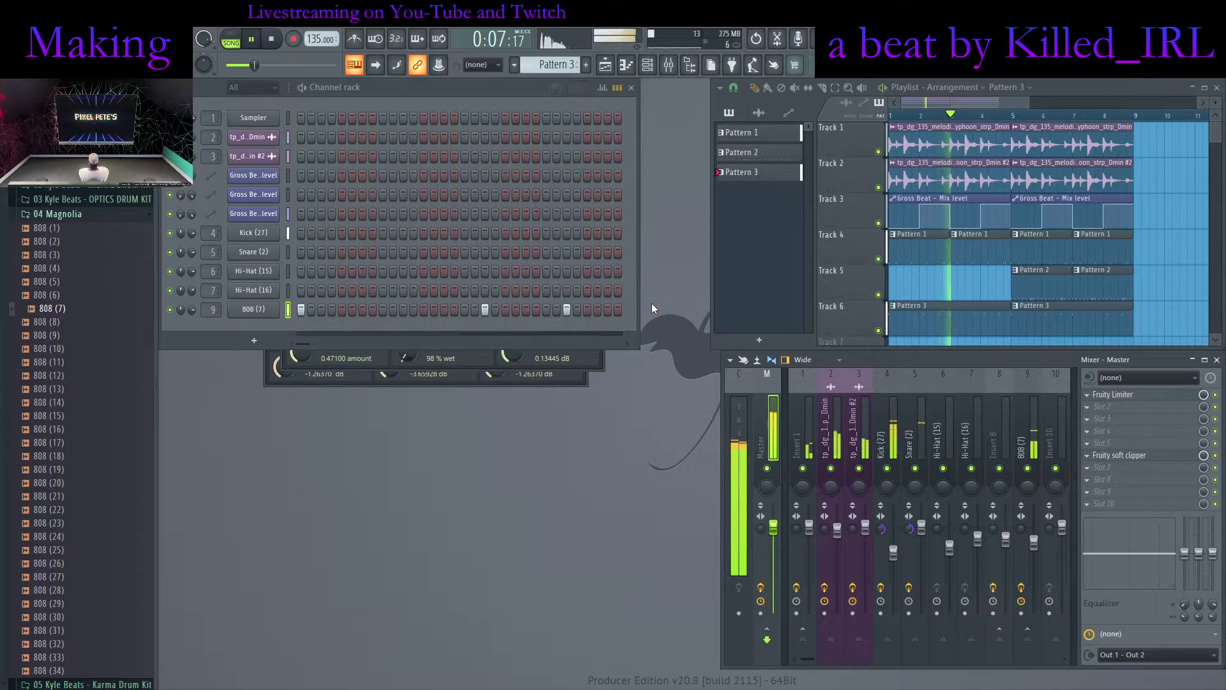
Lower the Kick (27) and Insert 8 mixer levels slightly
left_click(893, 552)
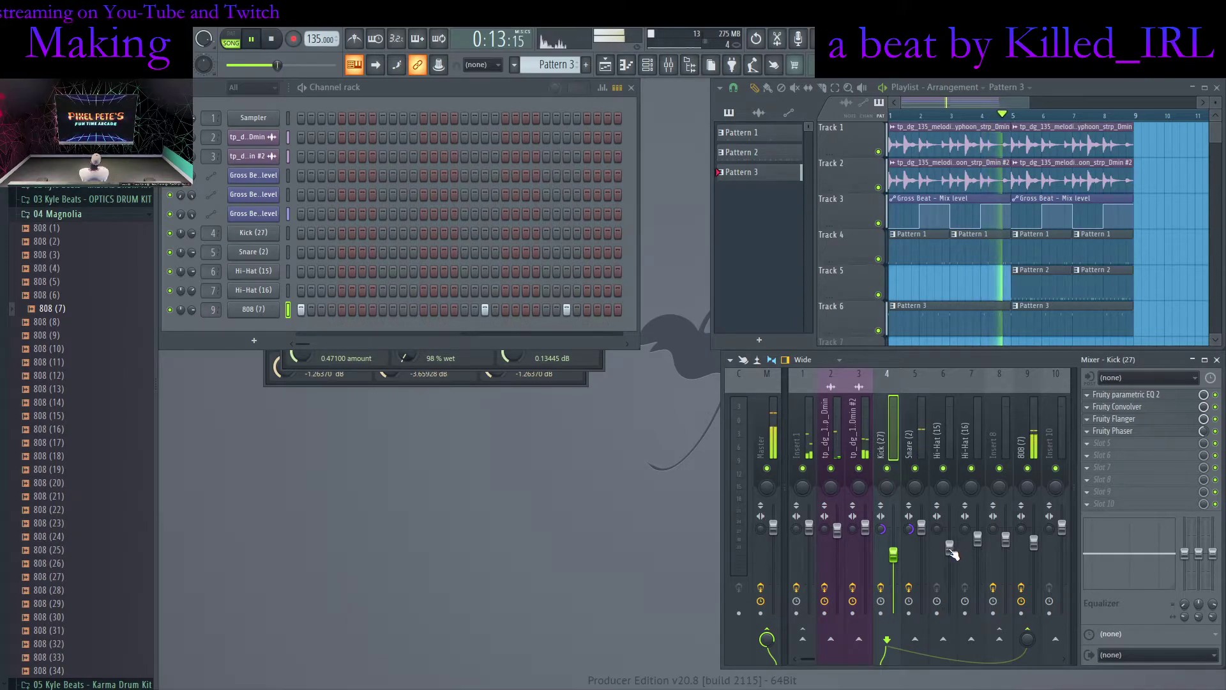
left_click(1006, 539)
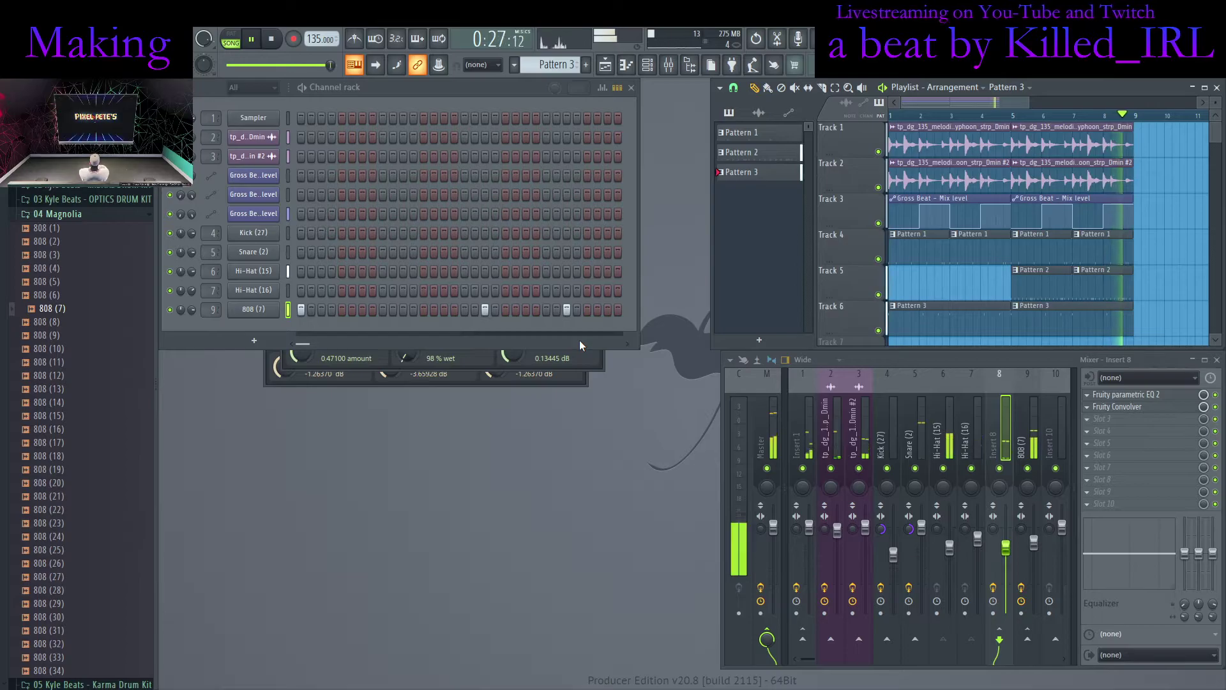
Duplicate the whole eight-bar arrangement directly after itself in the playlist and clear the selection
key("ctrl+a")
key("ctrl+b")
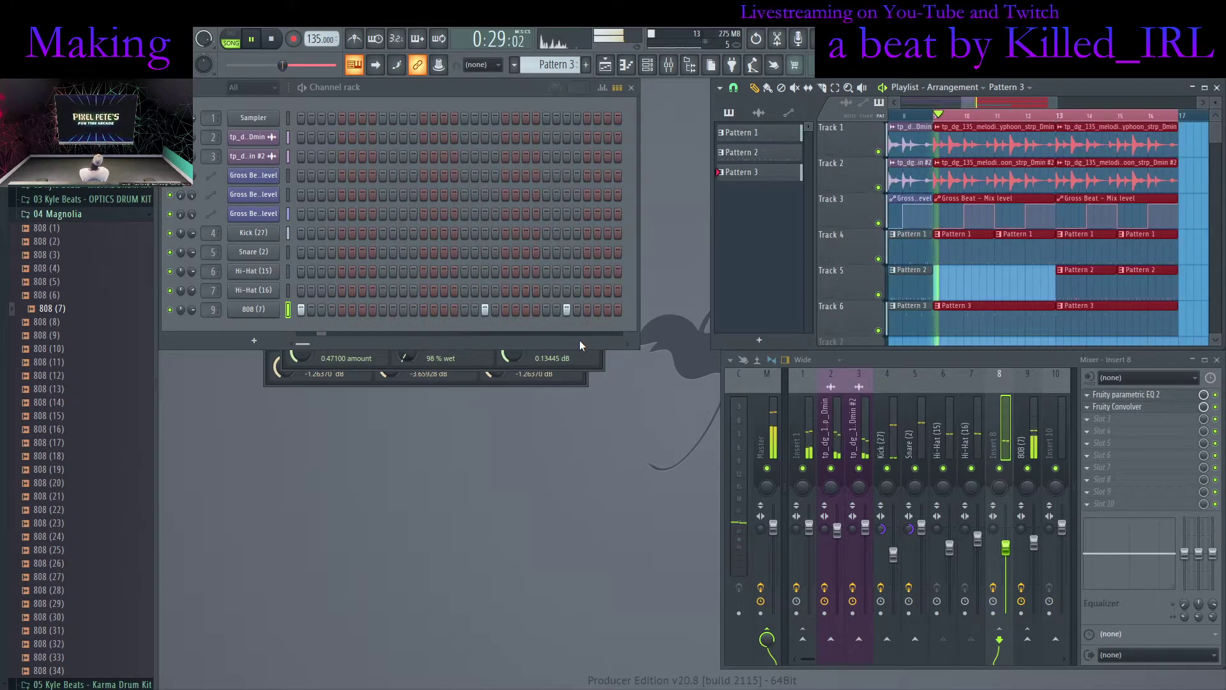
left_click(931, 115, "ctrl")
left_click_drag(982, 104, 898, 95)
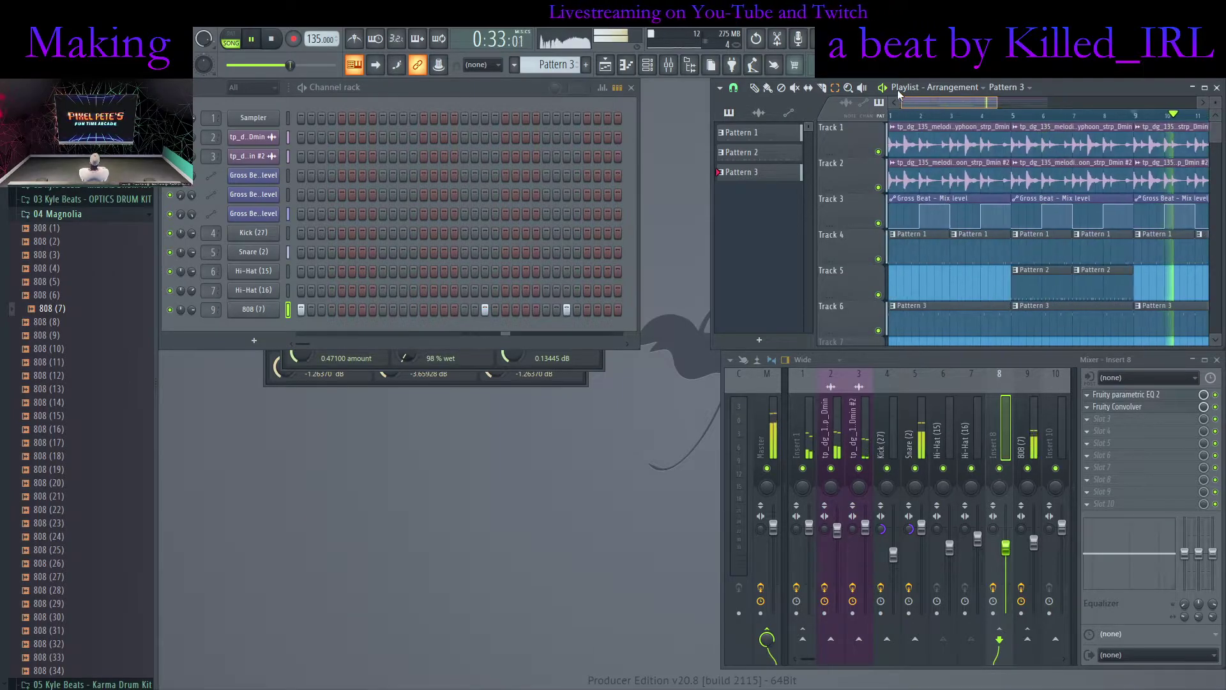
Delete the two Track 2 melody clips in the first eight bars and the first Pattern 3 clip on Track 6
left_click(754, 88)
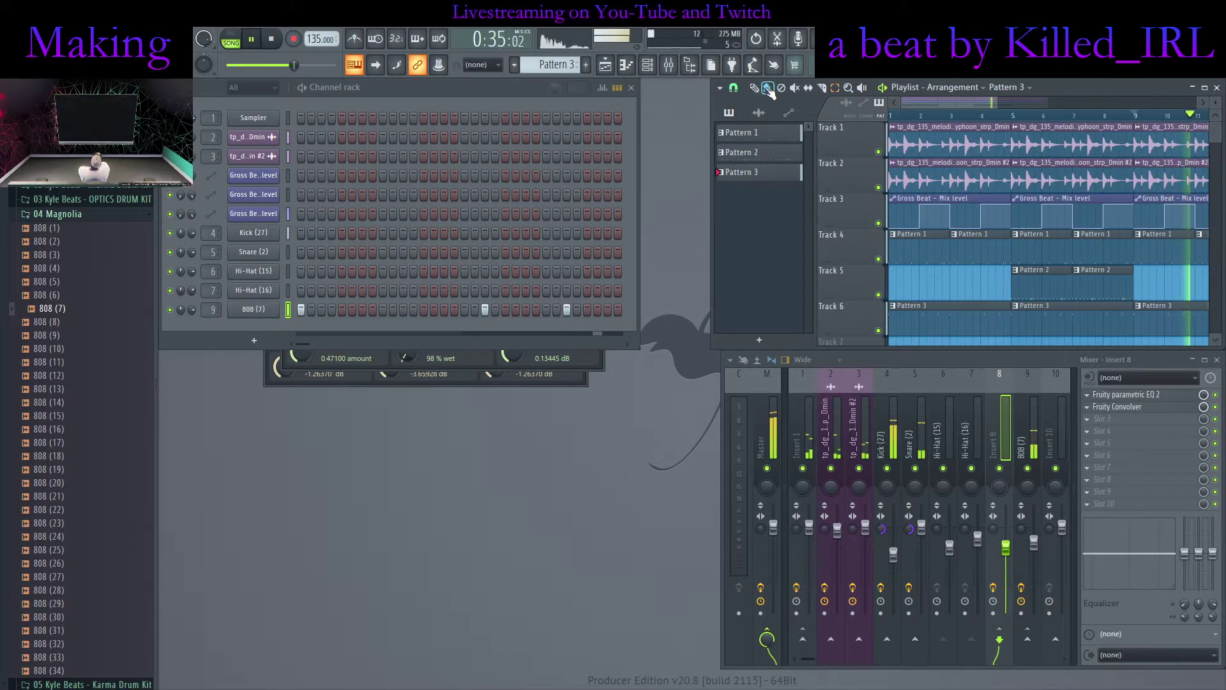
right_click(952, 179)
right_click(1071, 182)
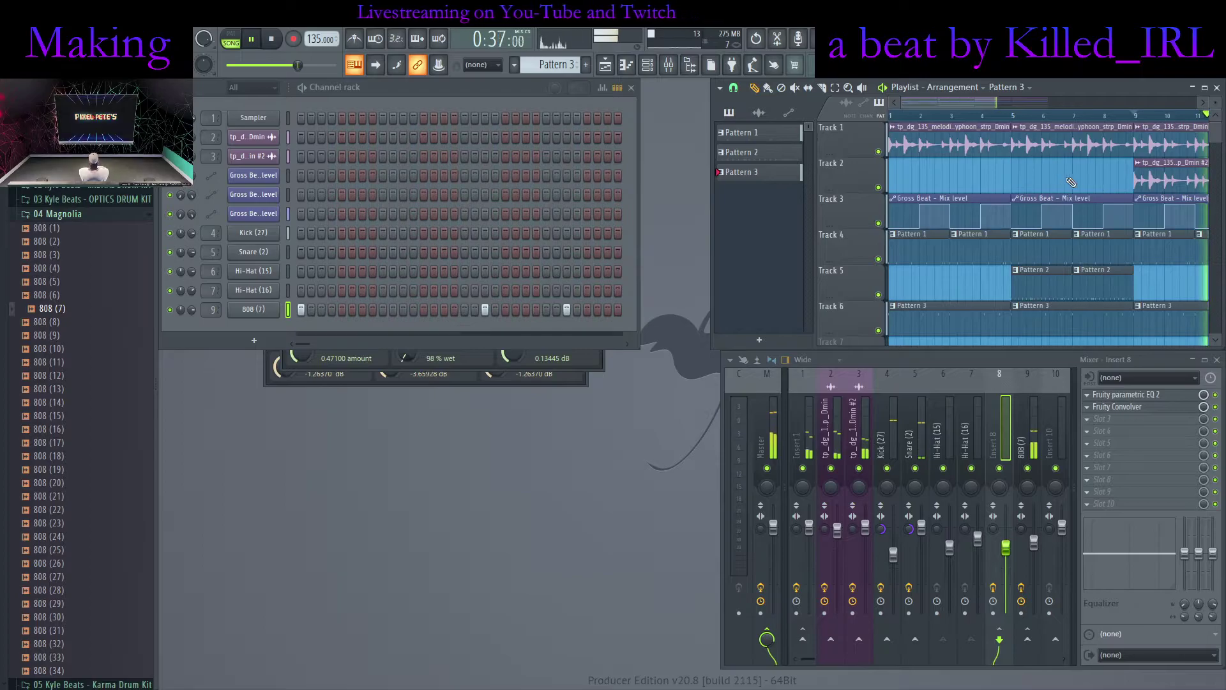
scroll(1002, 260, "down", 2)
right_click(992, 259)
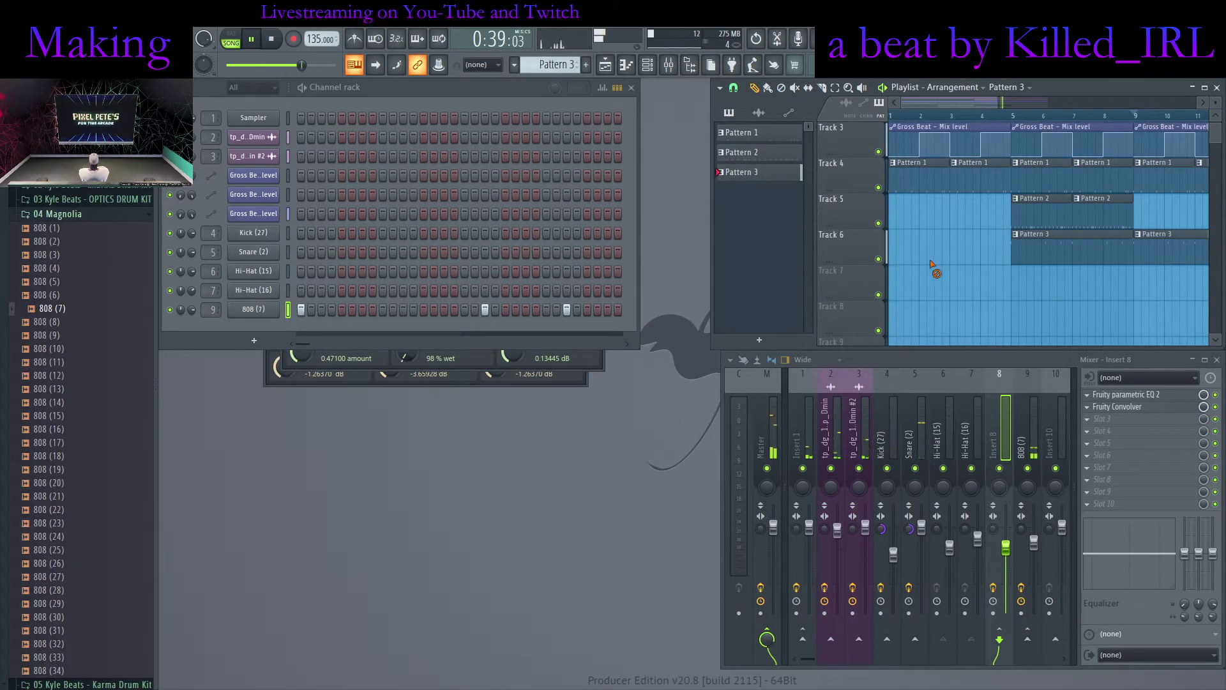
Delete the Pattern 2 clips on Track 5 and the Pattern 1 clips on Track 4 from the first eight bars
right_click(1028, 213)
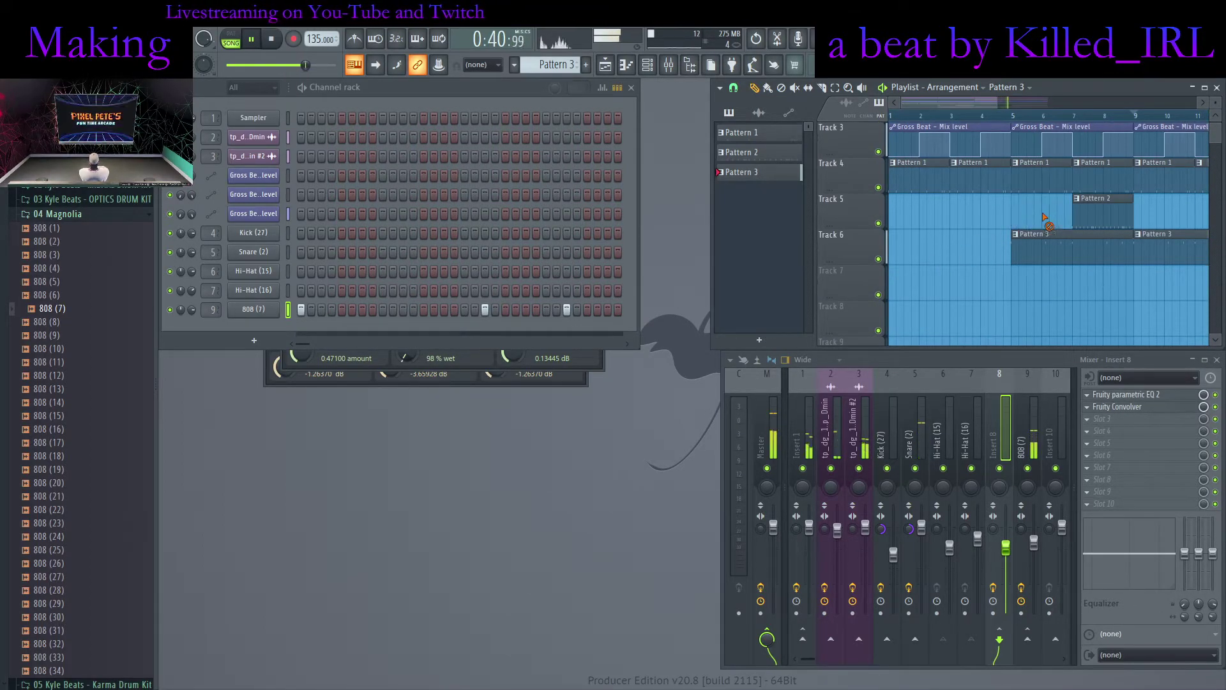
right_click(1098, 210)
right_click(1098, 180)
right_click(1054, 184)
right_click(977, 182)
right_click(914, 182)
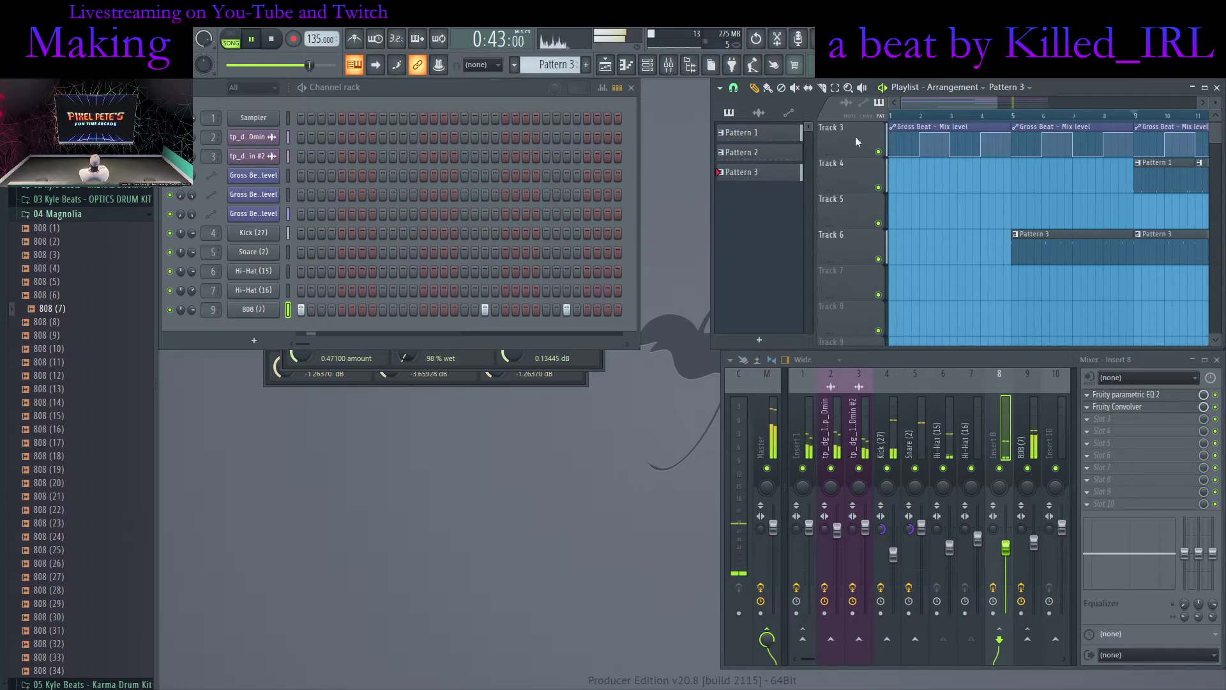
Stop playback and replay the arrangement from the start to review the stripped-down intro
key("space")
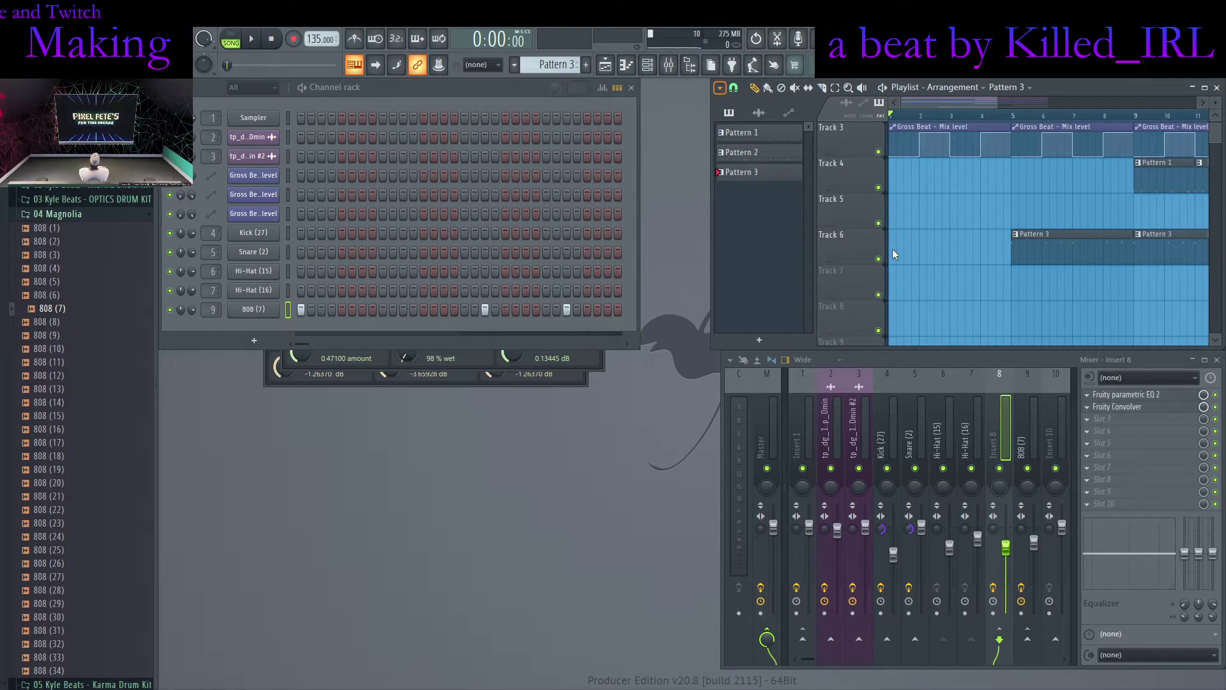
mouse_move(890, 128)
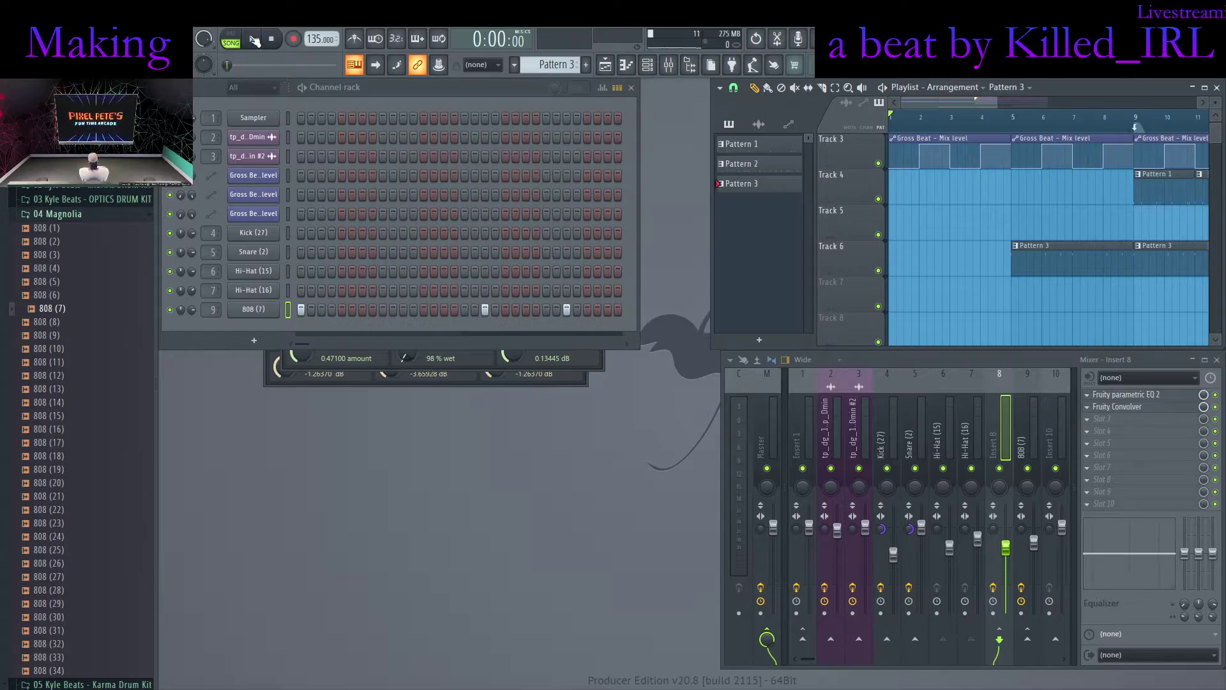
scroll(986, 131, "down", 2)
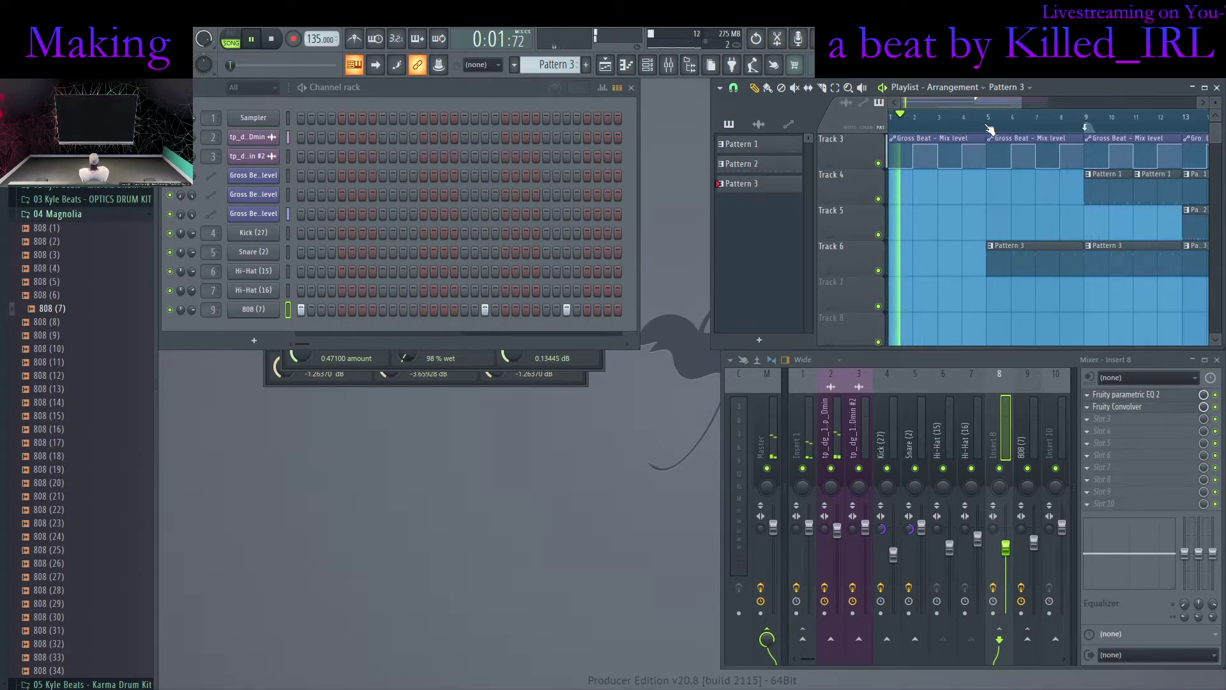
scroll(1013, 217, "up", 2)
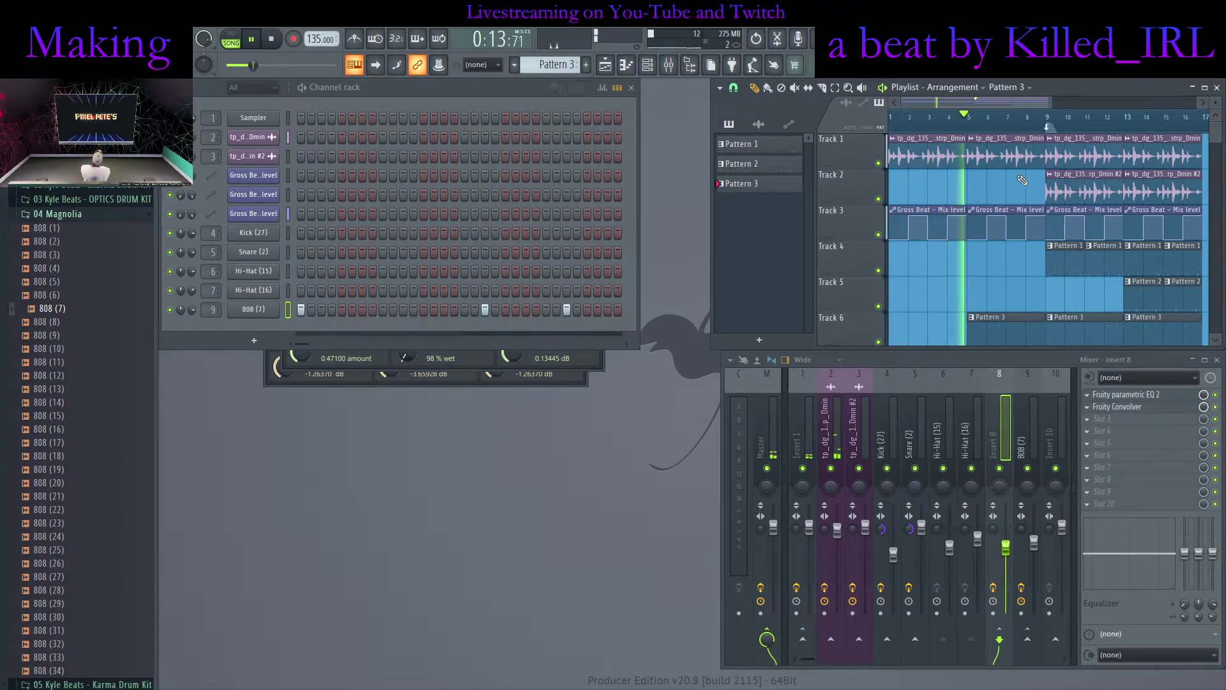
Load rio - carti snare from the 14 snares folder as a new channel in the channel rack
left_click(75, 217)
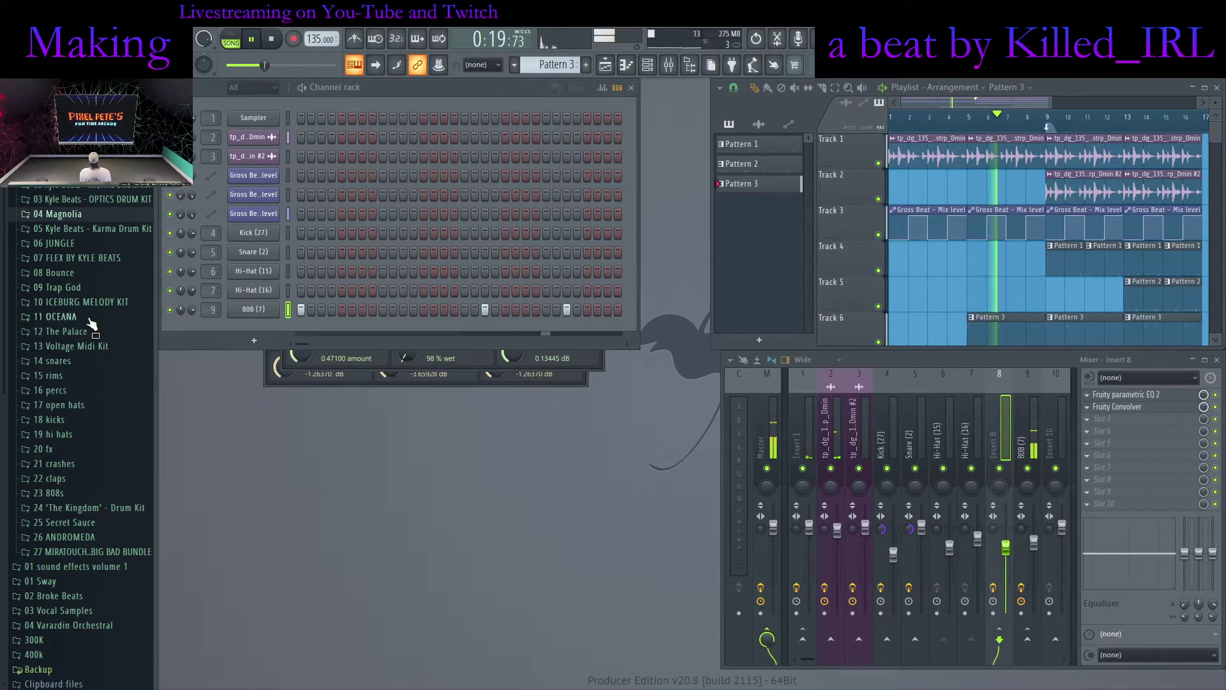
left_click(96, 361)
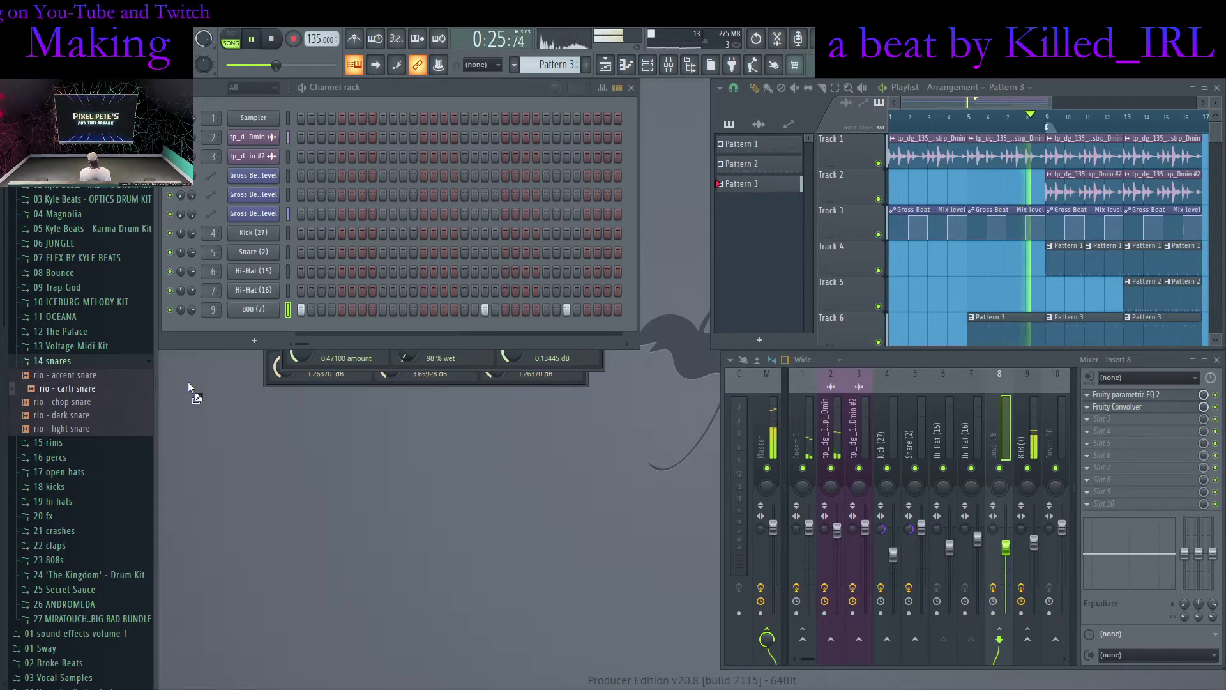
left_click_drag(242, 330, 243, 327)
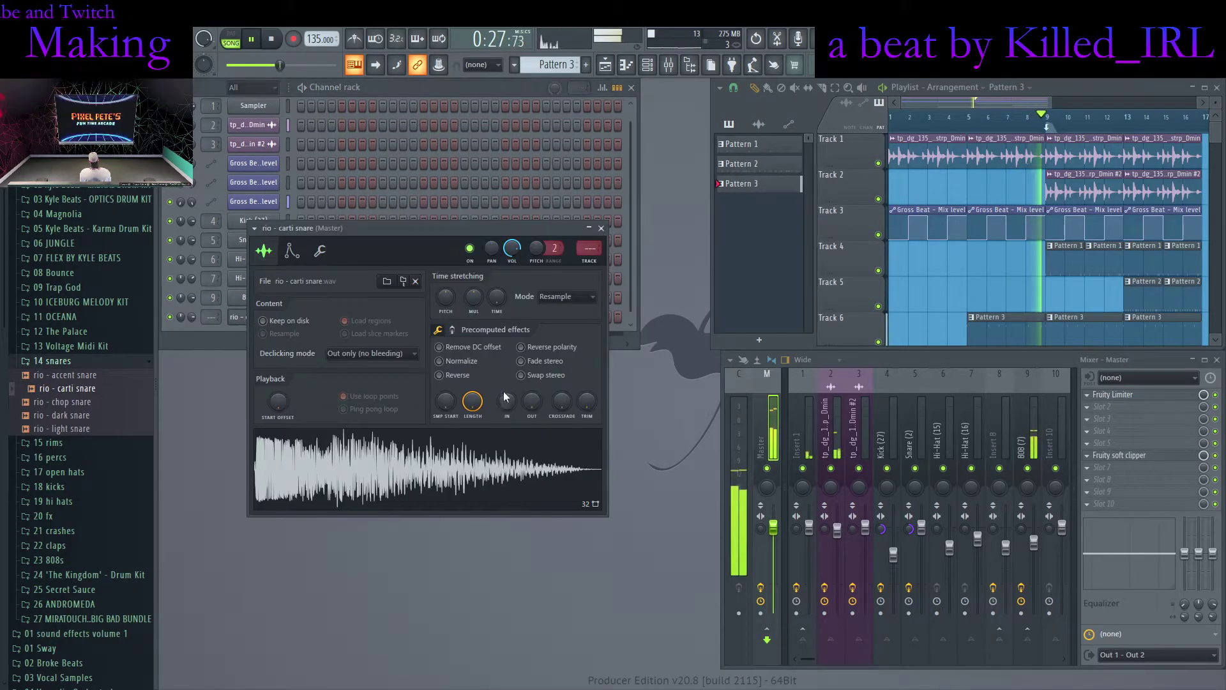
Reverse the new snare sample, try rio - dark snare in its place, and settle on rio - chop snare
left_click(463, 376)
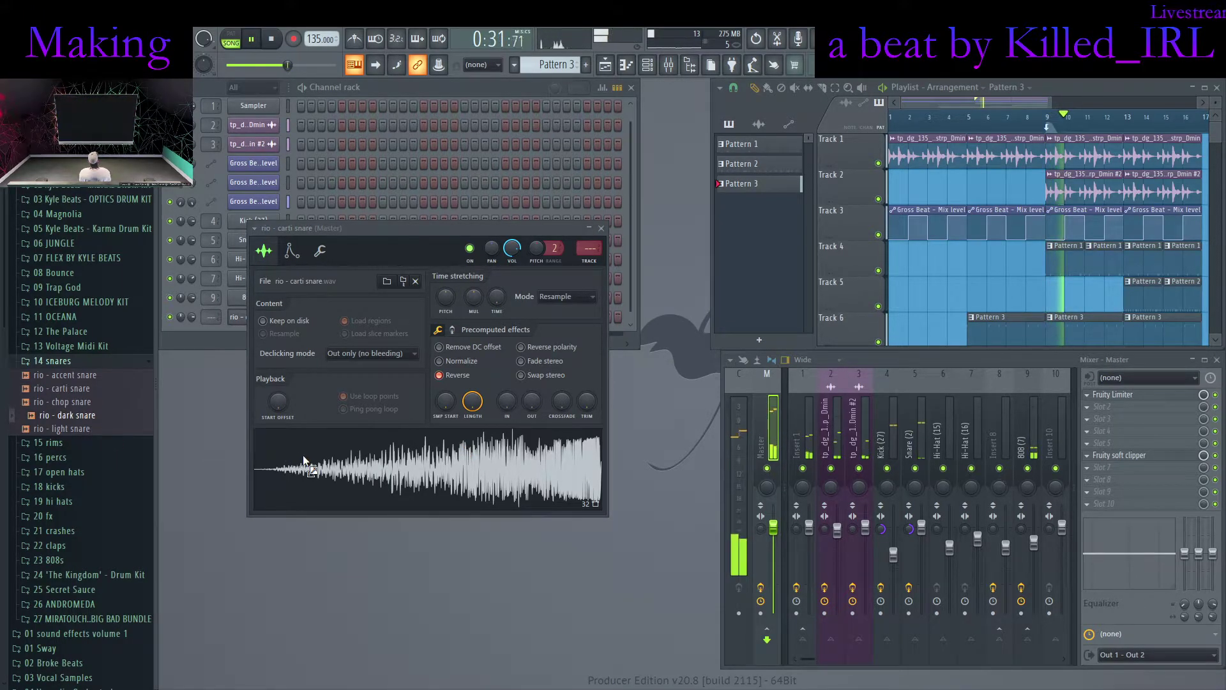
left_click_drag(303, 455, 341, 468)
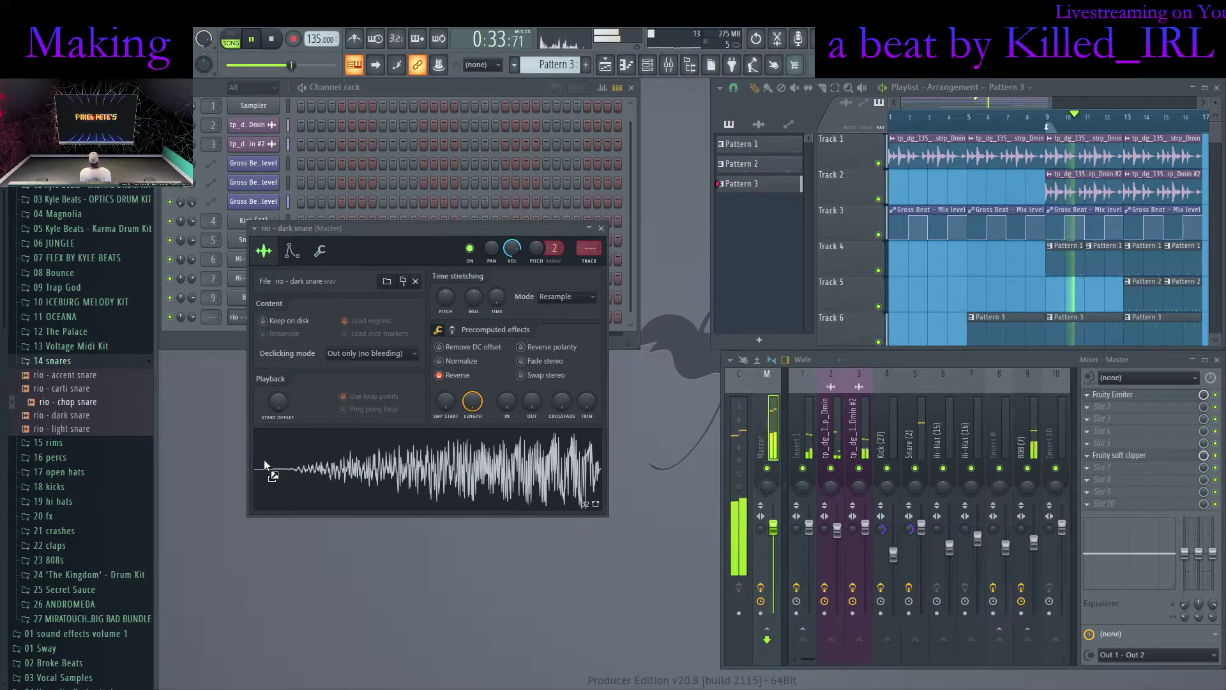
left_click_drag(265, 461, 340, 475)
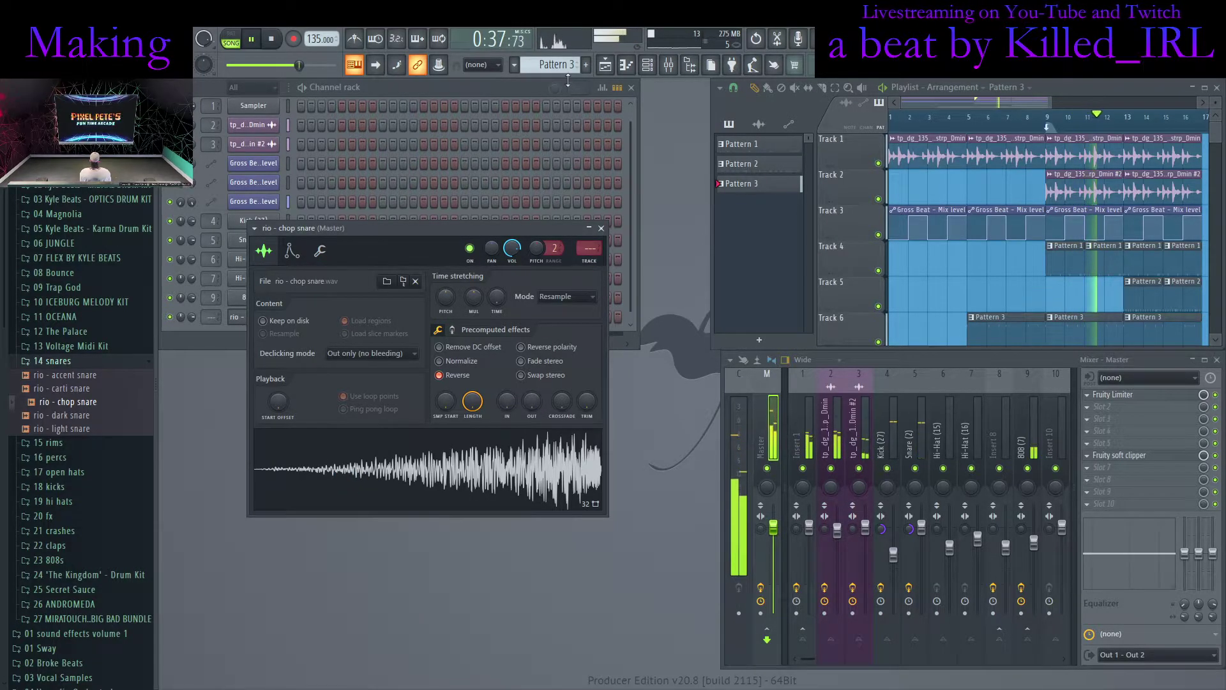
Create Pattern 4 and place a clip of it at bar 4 on playlist Track 7
key("F4")
scroll(922, 299, "down", 2)
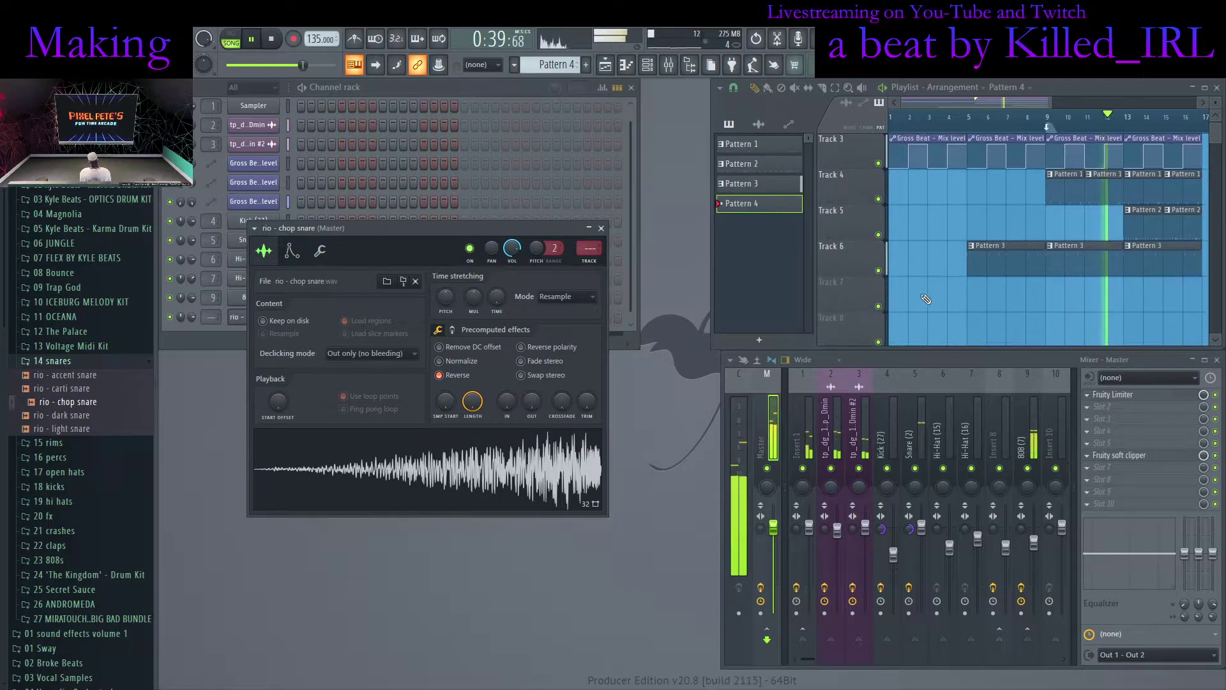
left_click(951, 305)
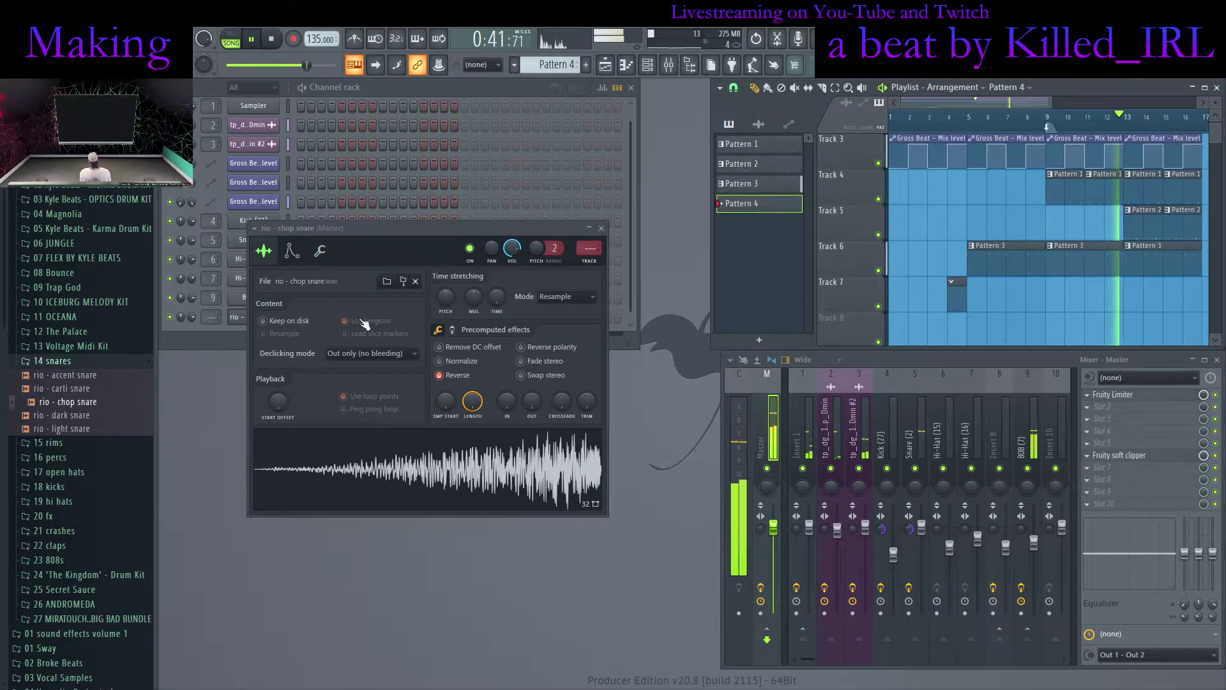
Add a rio - chop snare hit on step 29 of Pattern 4 and replay the song from the start
left_click(210, 330)
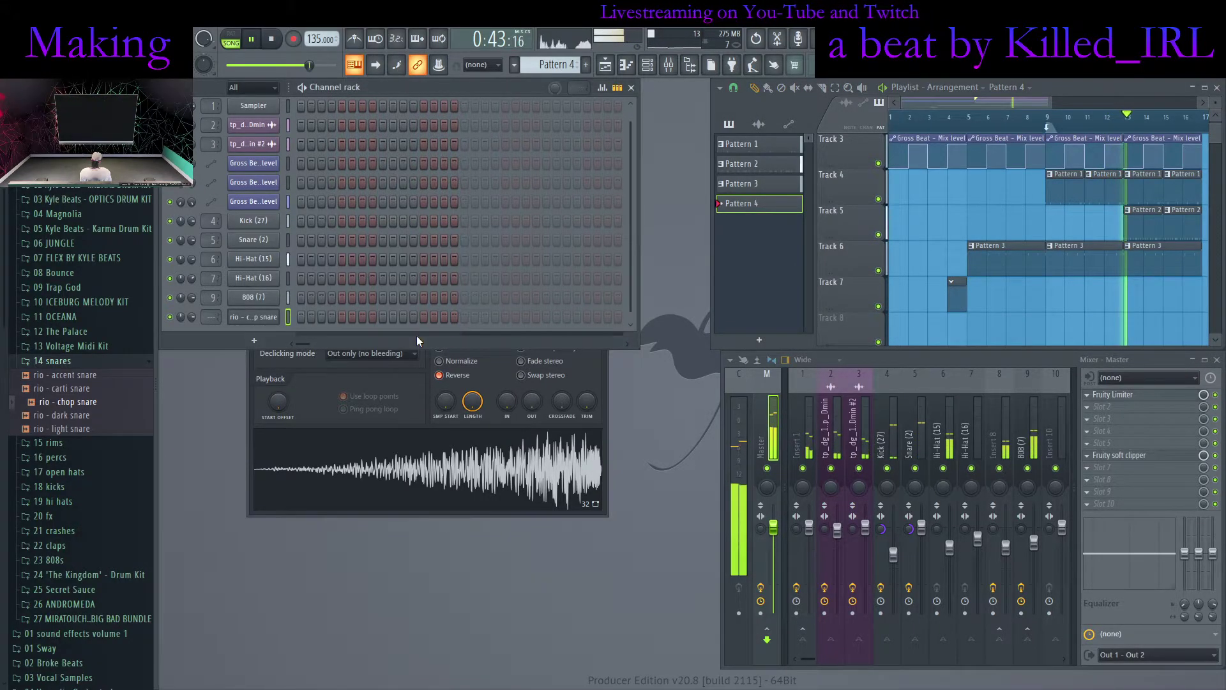
left_click(587, 317)
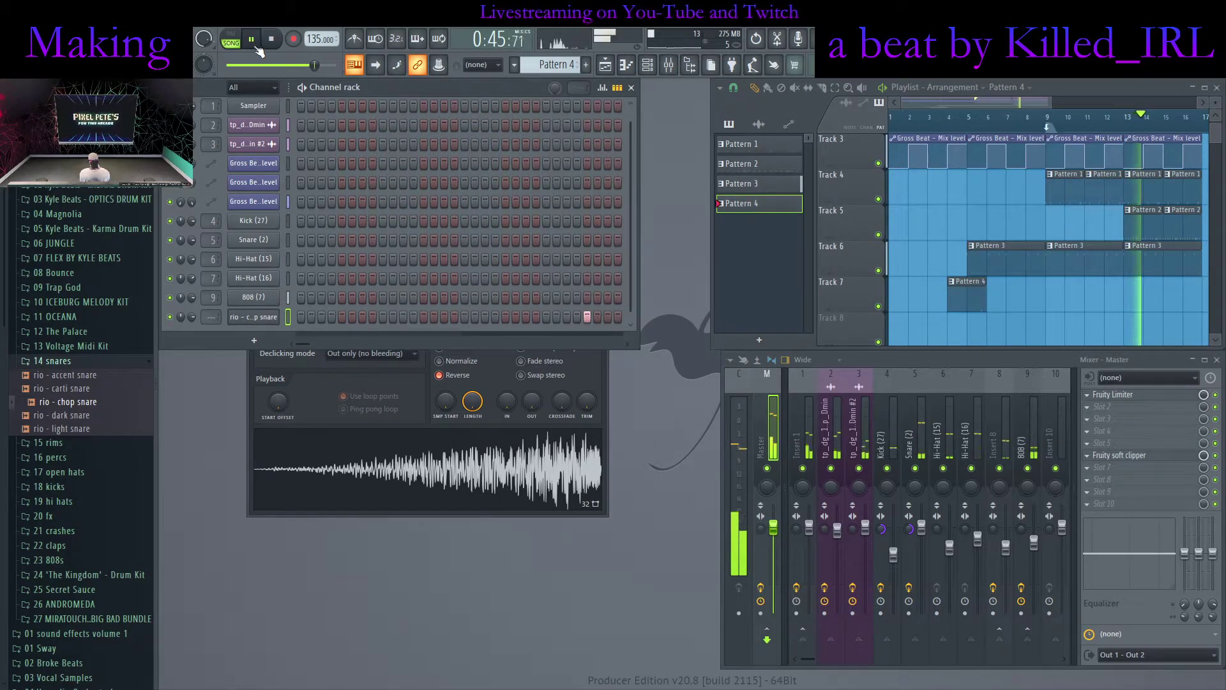
key("space")
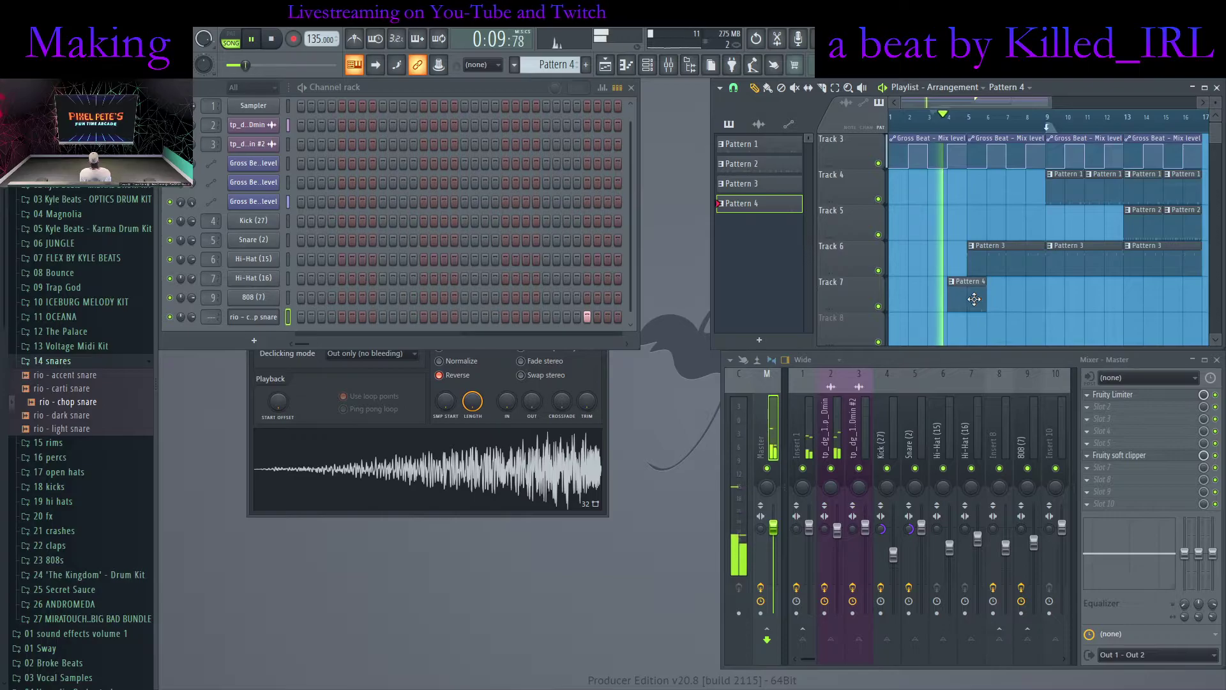
Move the Pattern 4 clip to start at bar 3 of playlist Track 7 and its rio - chop snare hit to step 28
left_click_drag(975, 299, 954, 298)
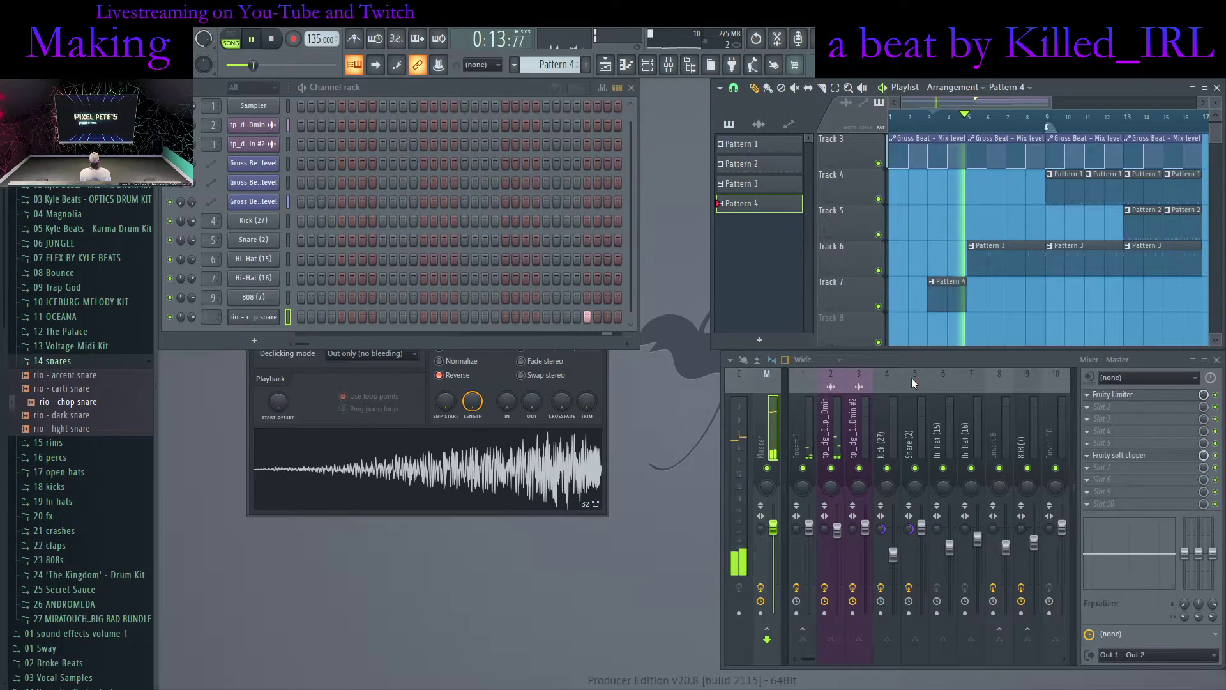
left_click(577, 317)
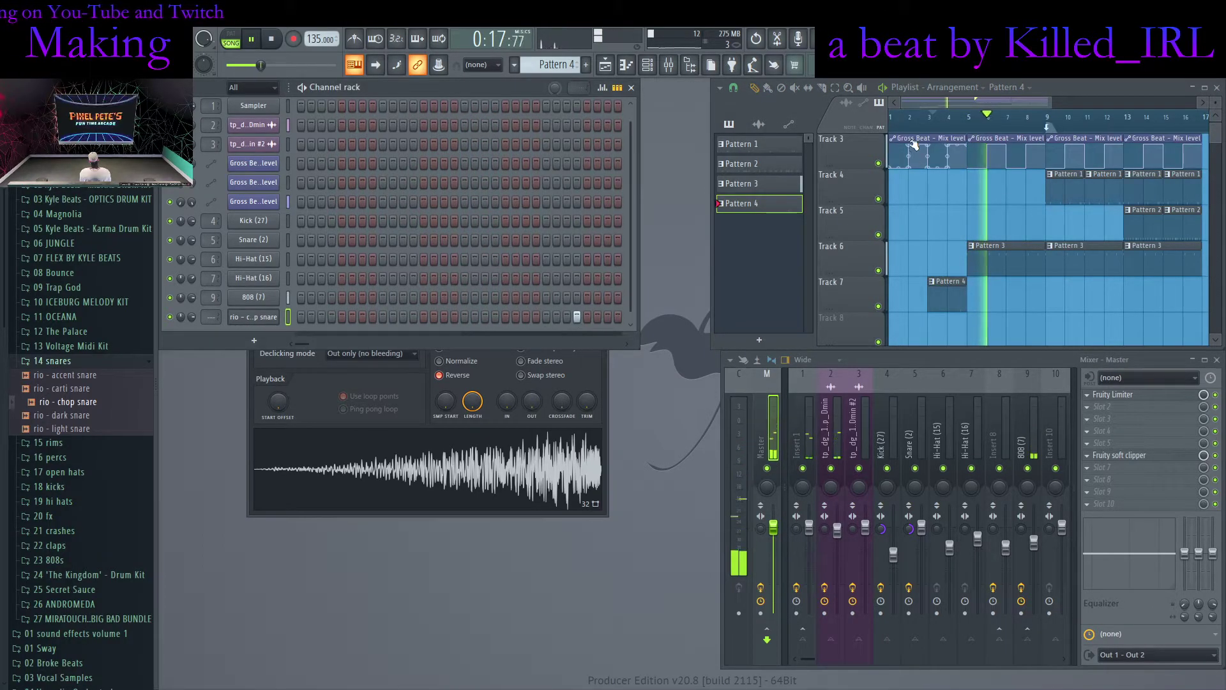
left_click(933, 118)
left_click_drag(180, 317, 180, 342)
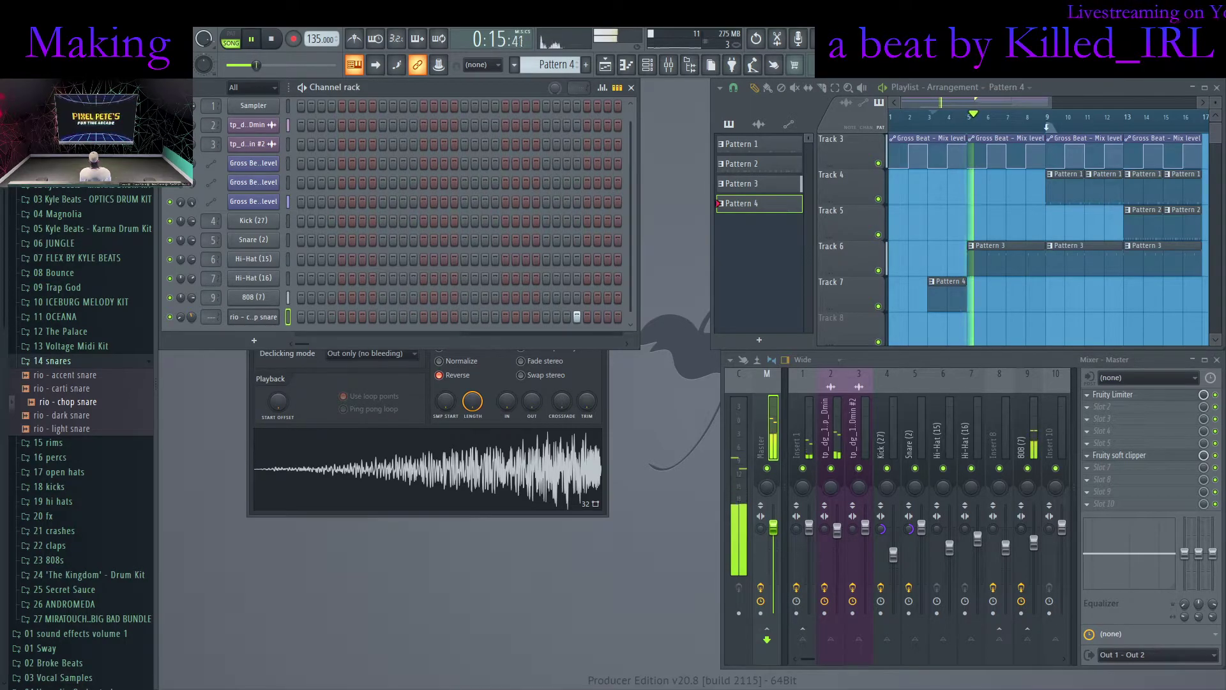
left_click(182, 318, "alt")
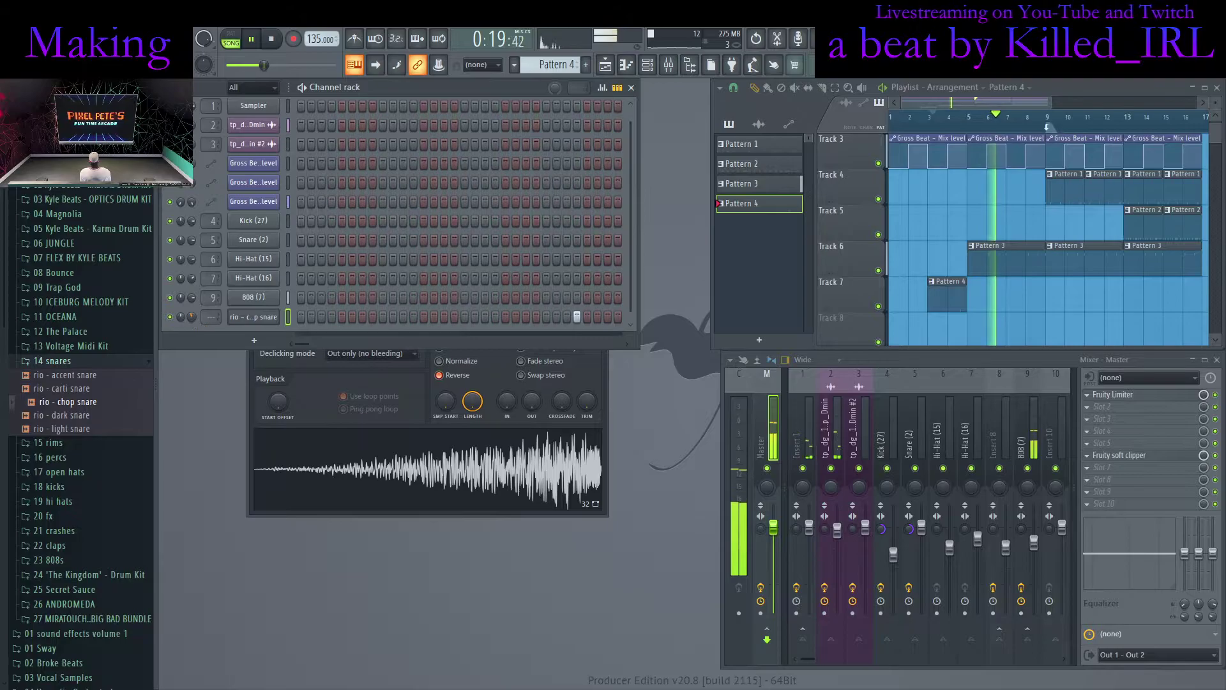
Replay the song from the start and try the rio - chop snare hit on step 27 of Pattern 4
left_click(272, 40)
left_click(261, 39)
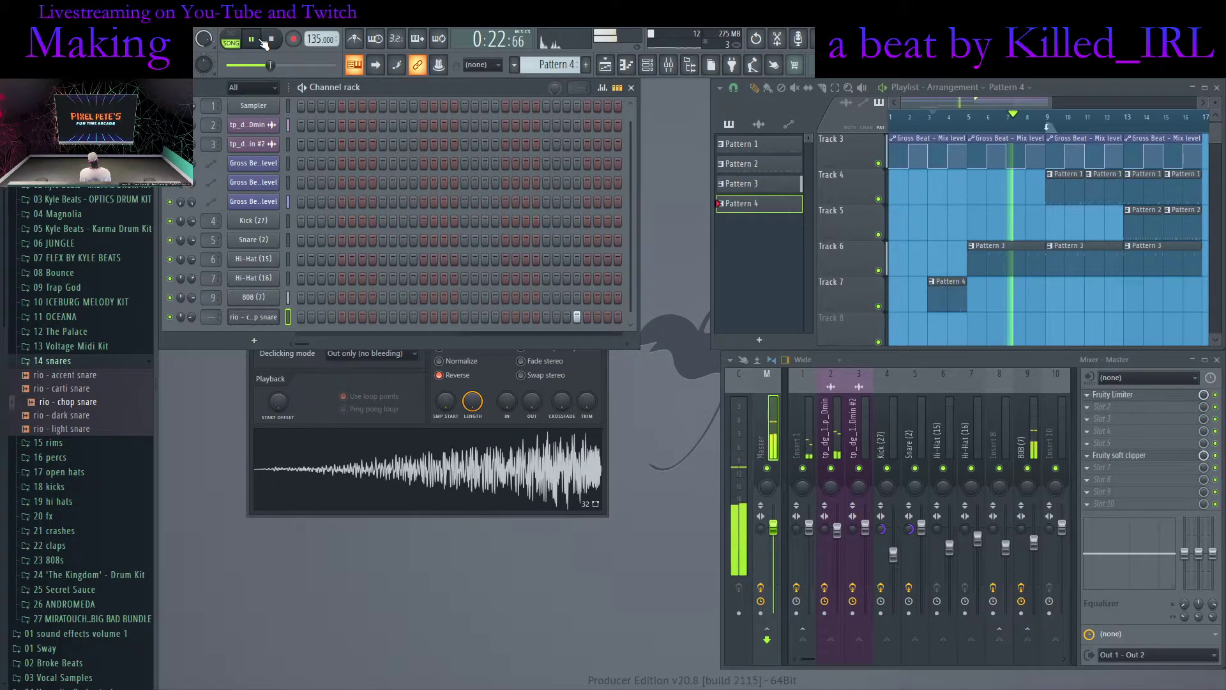
left_click(271, 39)
left_click(271, 39)
left_click(258, 40)
left_click(566, 316)
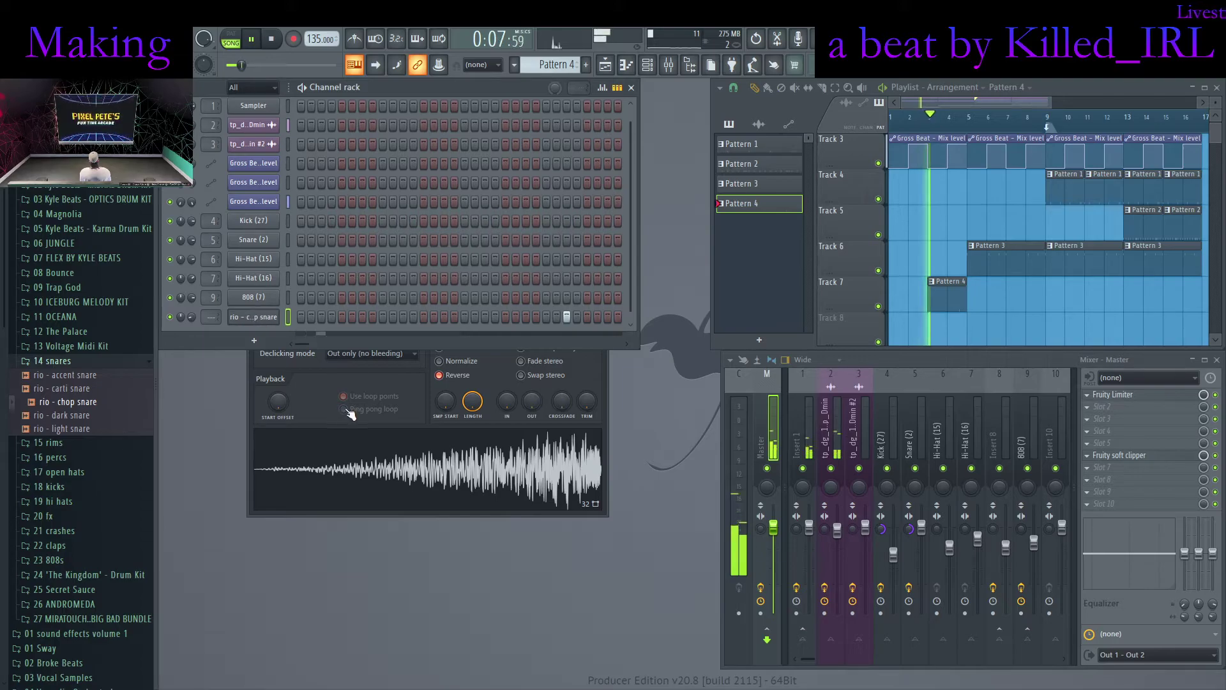
Close the rio - chop snare sampler window and try the hit on step 30 of Pattern 4
left_click(309, 387)
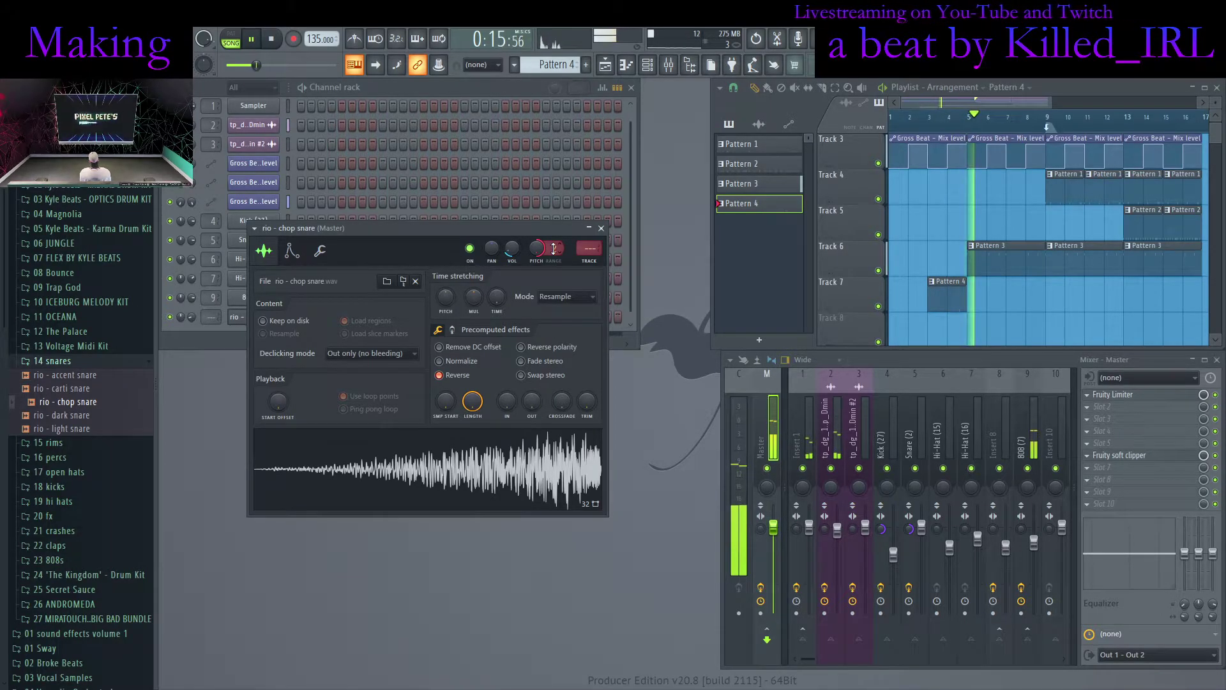
left_click(601, 228)
left_click(567, 316)
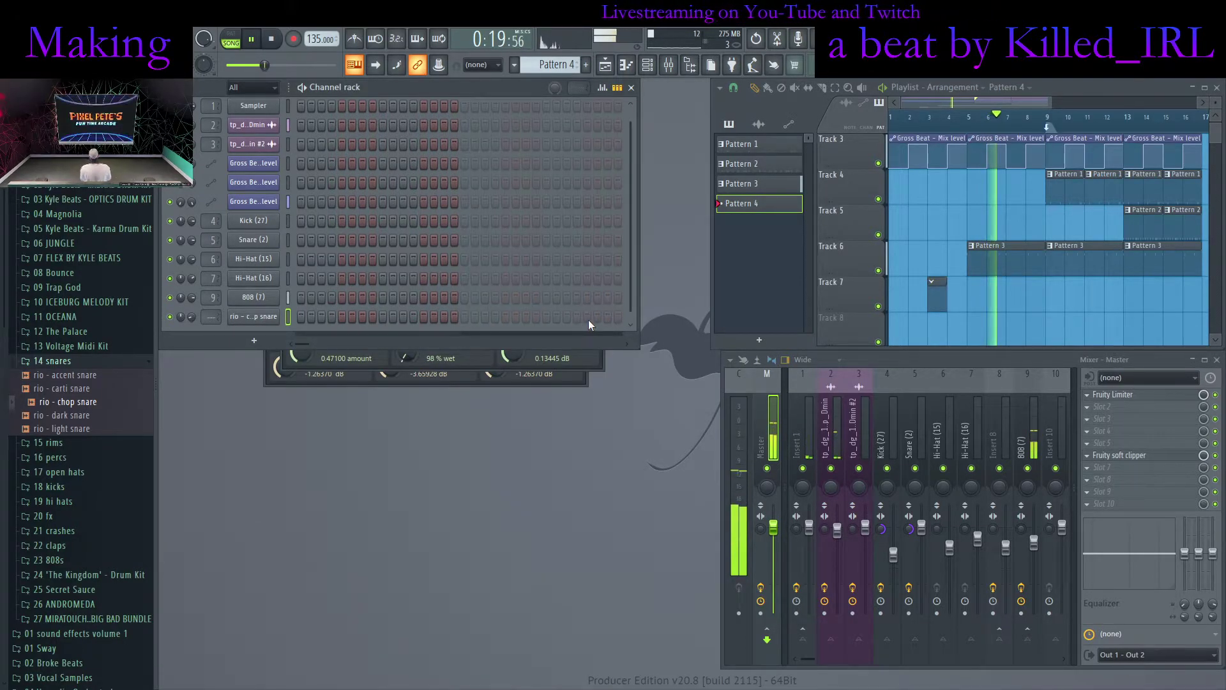
left_click(594, 317)
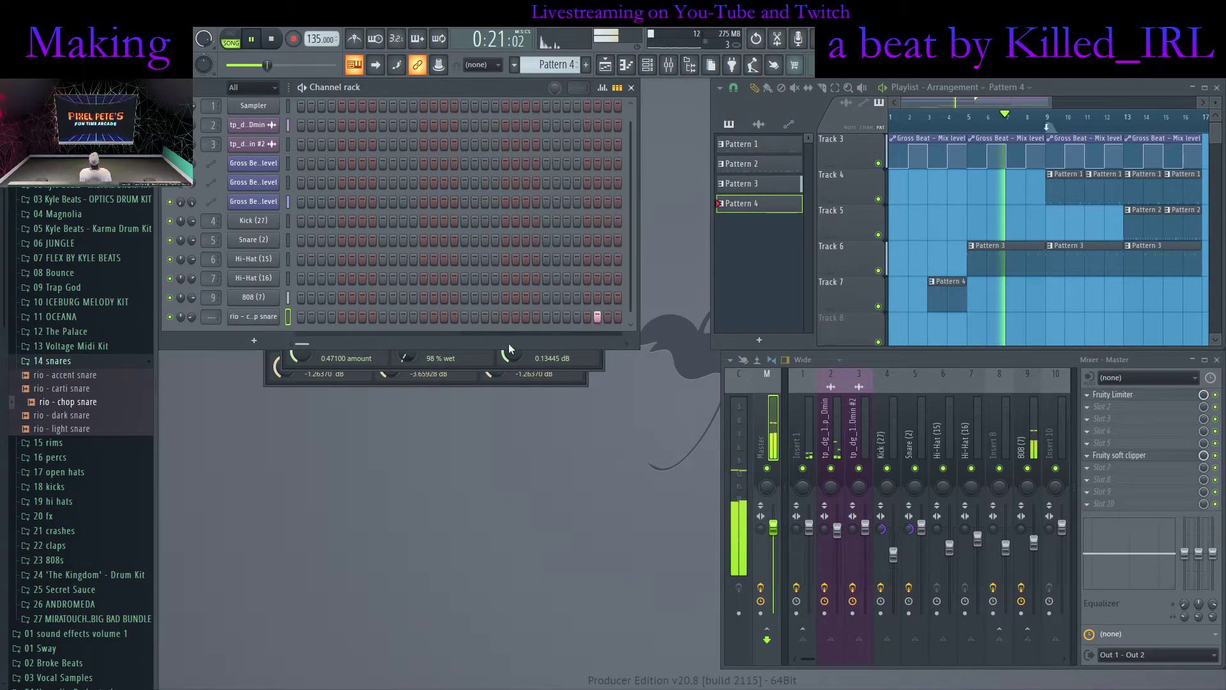
Set the pitch range of the rio - chop snare sampler to 6 while replaying the song from the start
left_click(272, 41)
left_click(252, 40)
left_click(255, 316)
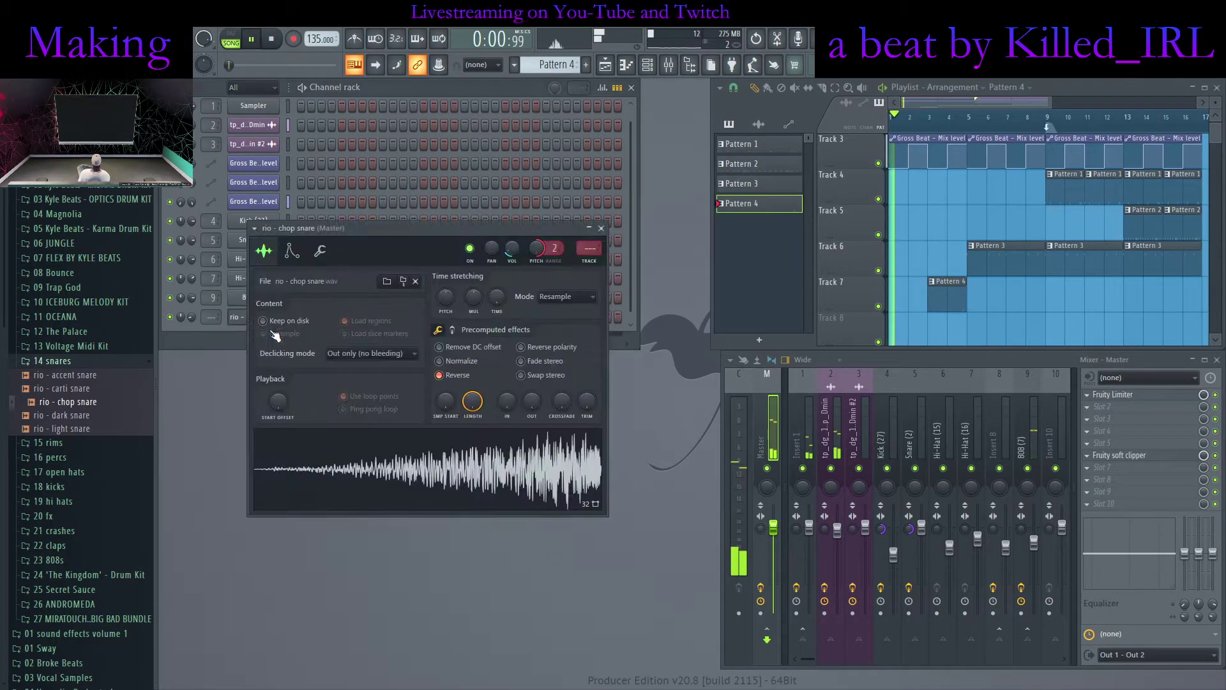
left_click_drag(551, 253, 536, 235)
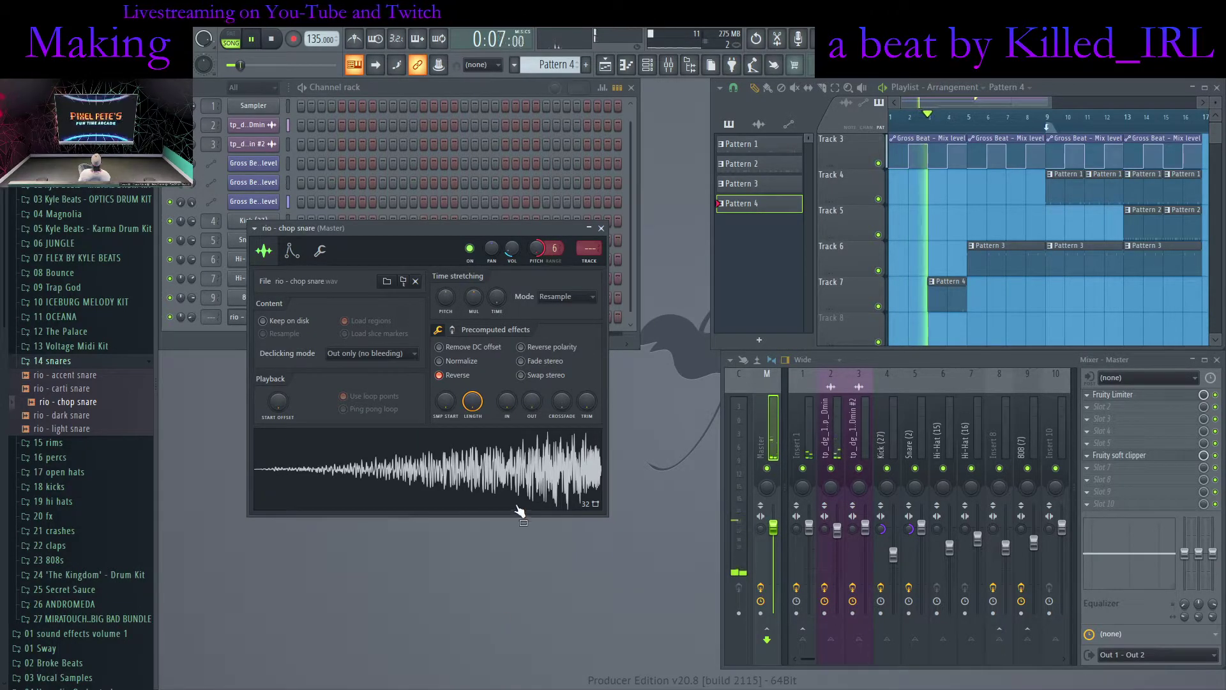
left_click(600, 228)
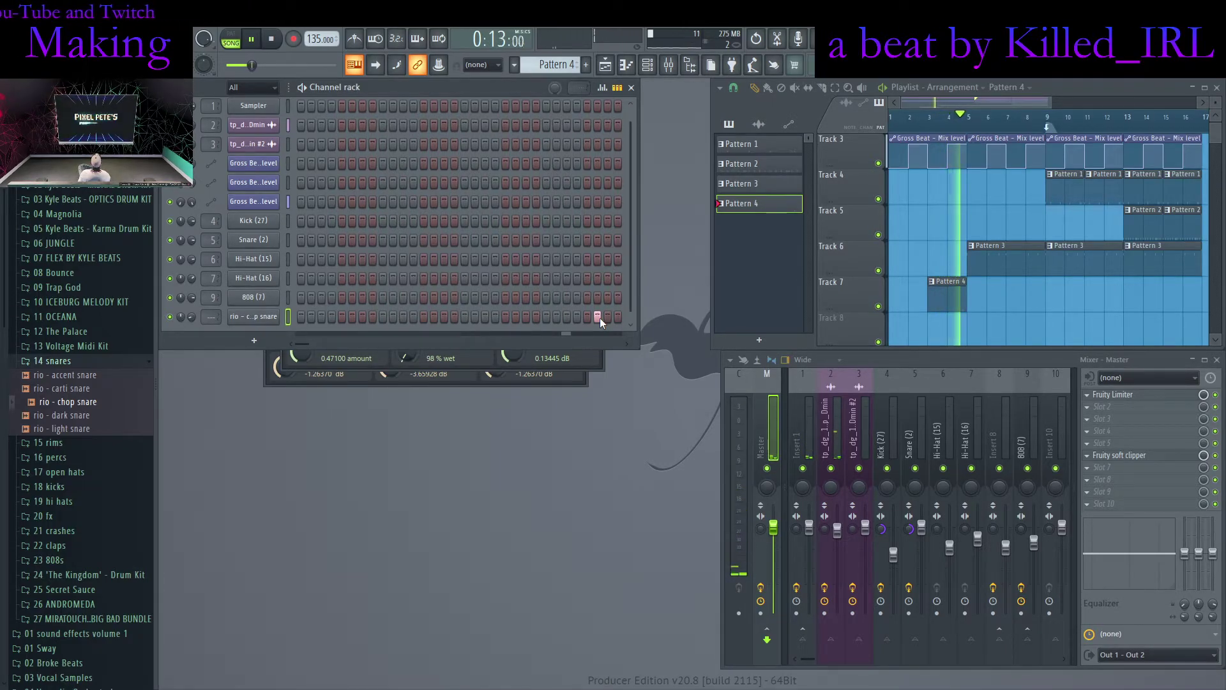
Try the snare hit on step 28 and on step 26 of Pattern 4, replaying the transition into bar 5 each time
left_click(598, 317)
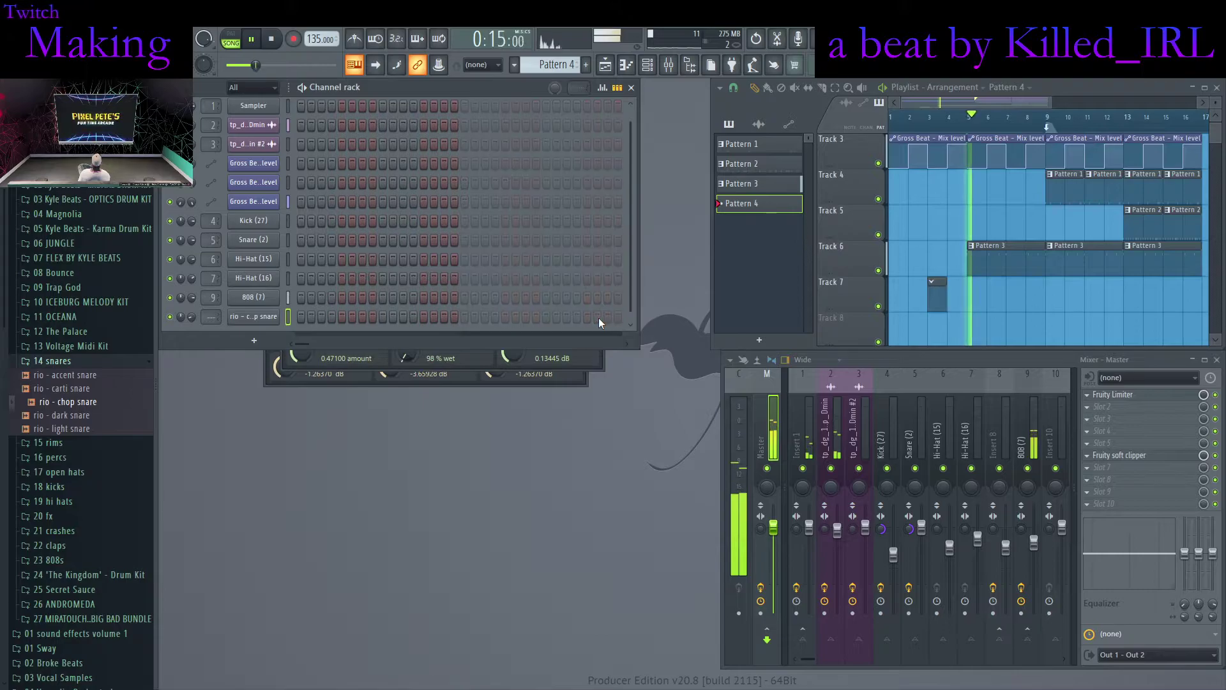
left_click(578, 317)
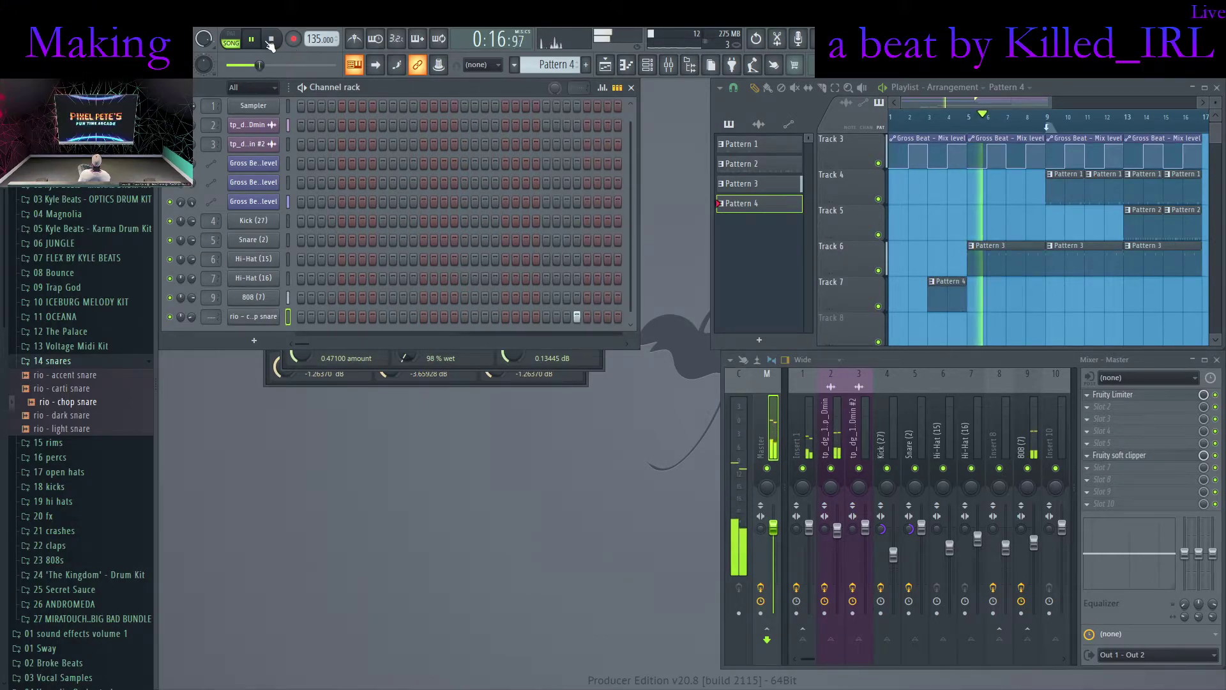
left_click(940, 131)
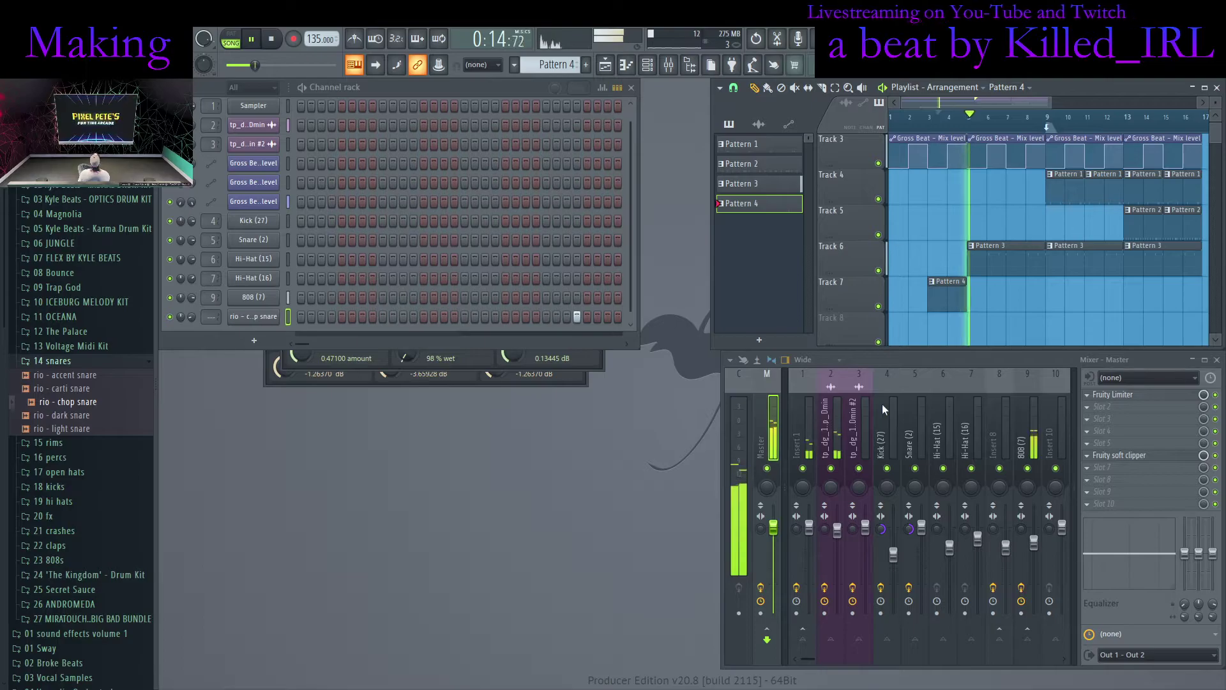
left_click(576, 317)
left_click(557, 317)
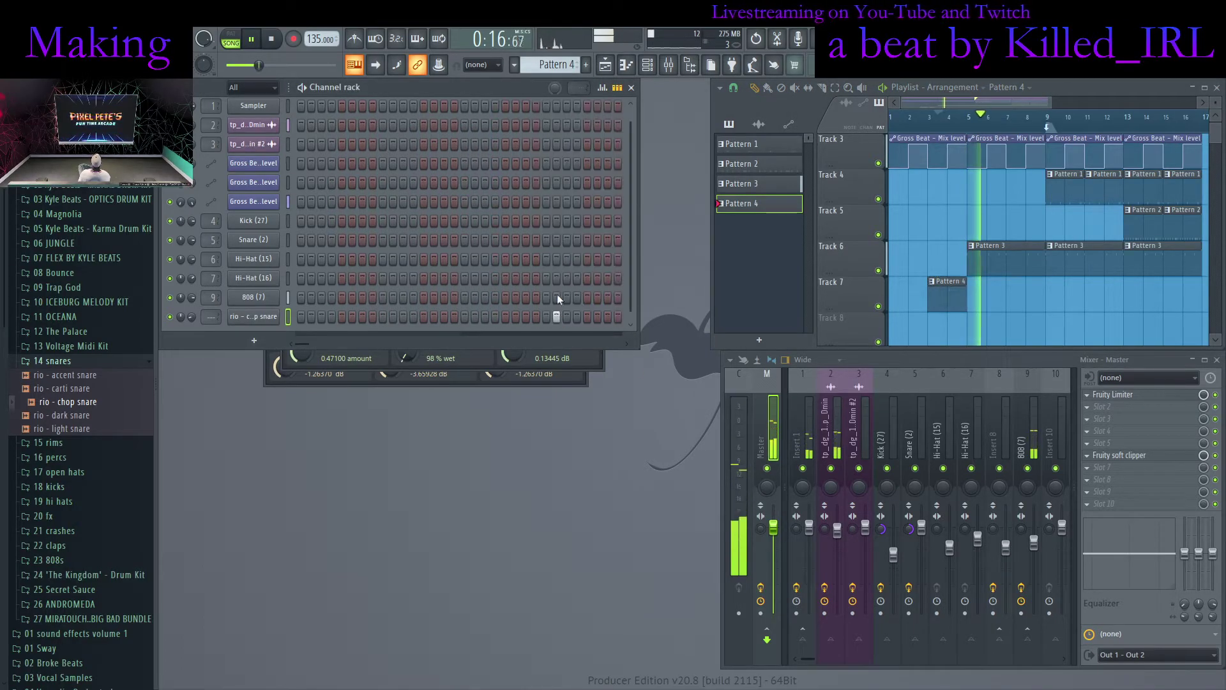
left_click(937, 114)
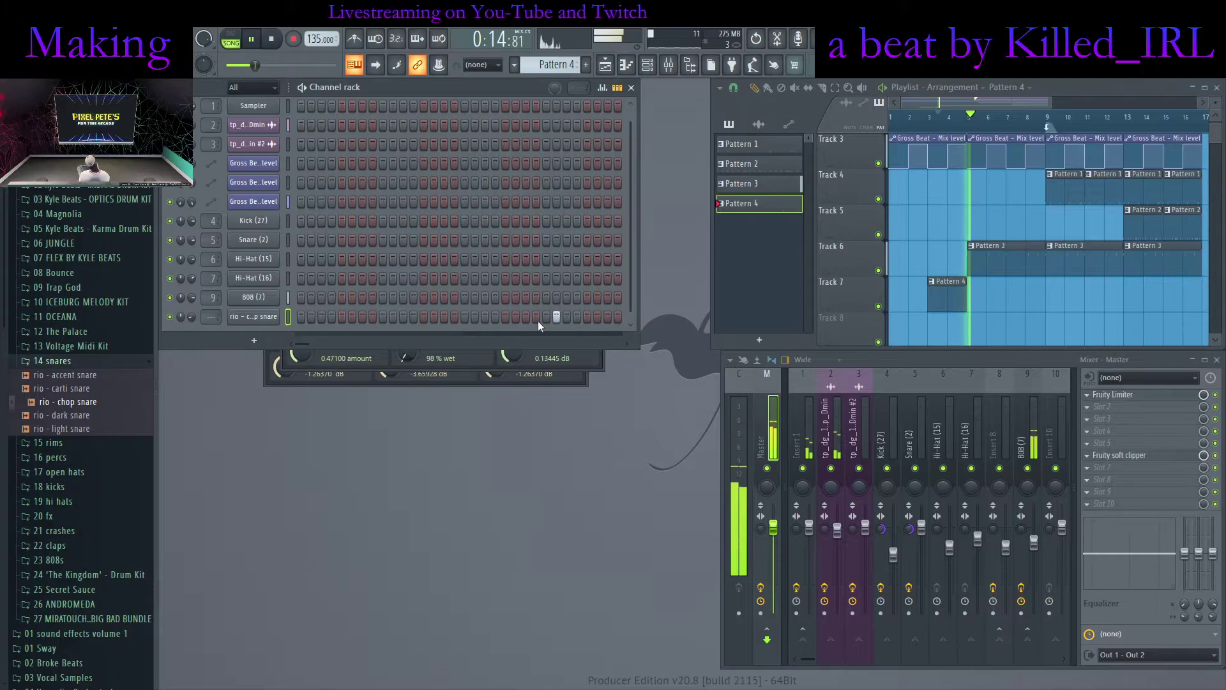
Move the rio - chop snare hit to step 25 of Pattern 4 and replay the song
right_click(555, 316)
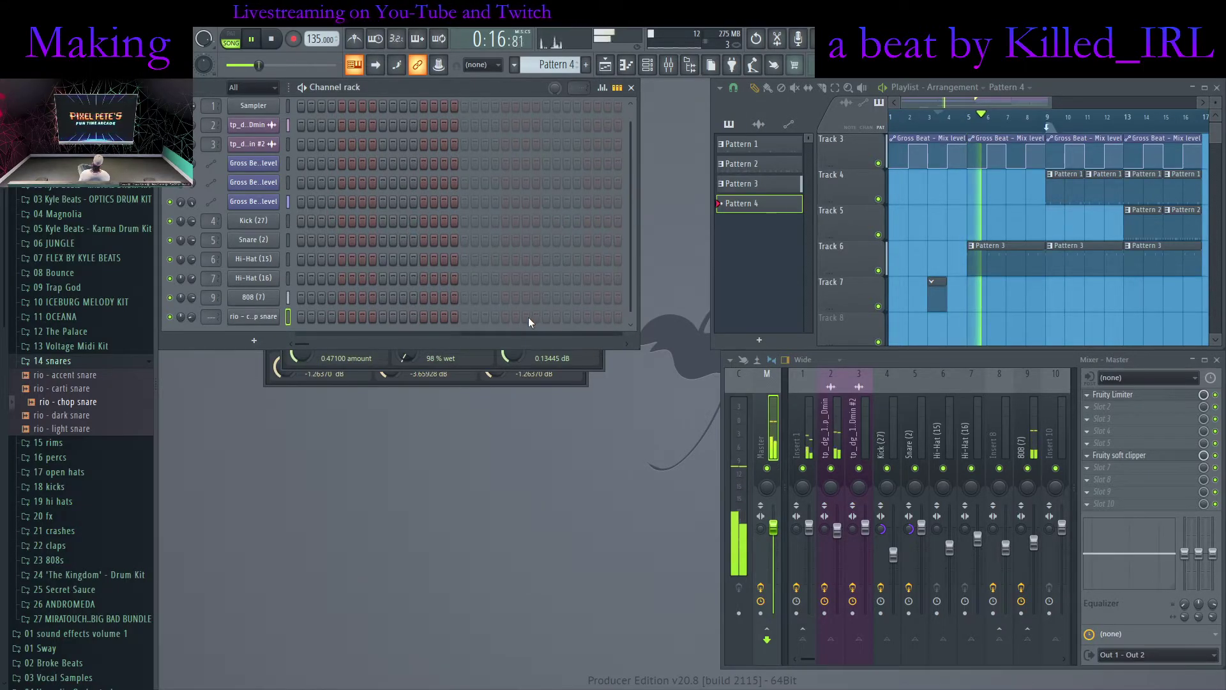
left_click(544, 317)
left_click(271, 39)
left_click(253, 40)
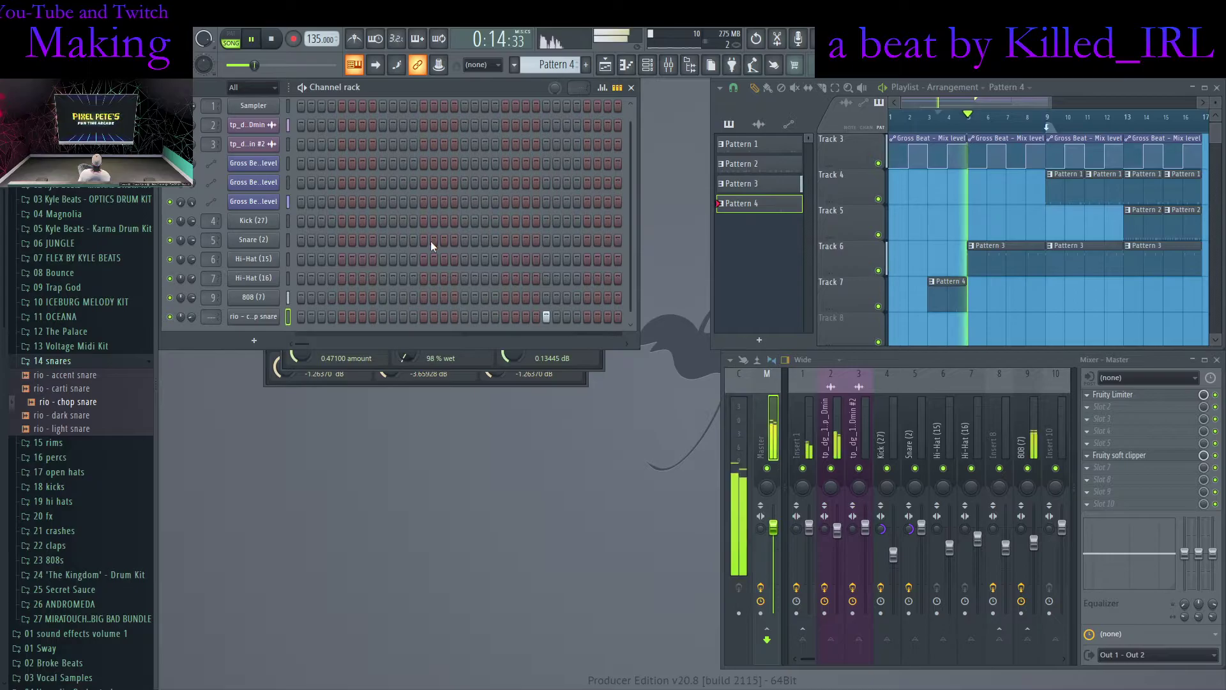
Route rio - chop snare to mixer track 10 and load Fruity Delay 3 in its first effect slot
left_click(263, 322)
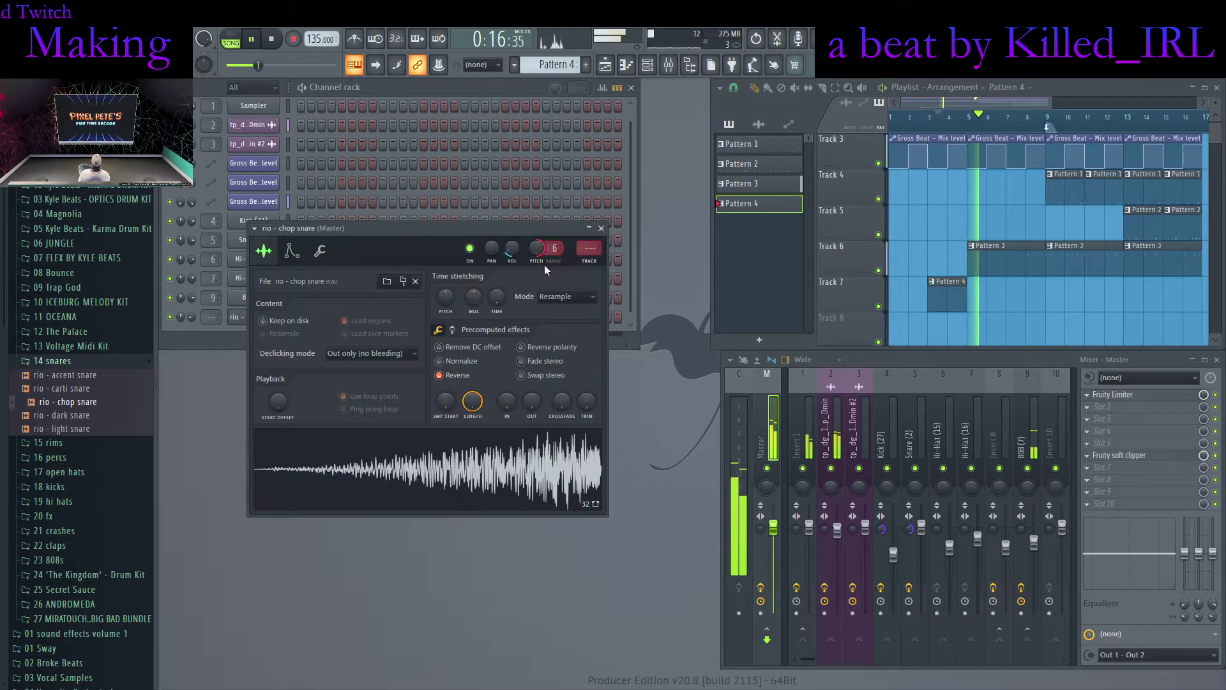
key("ctrl+l")
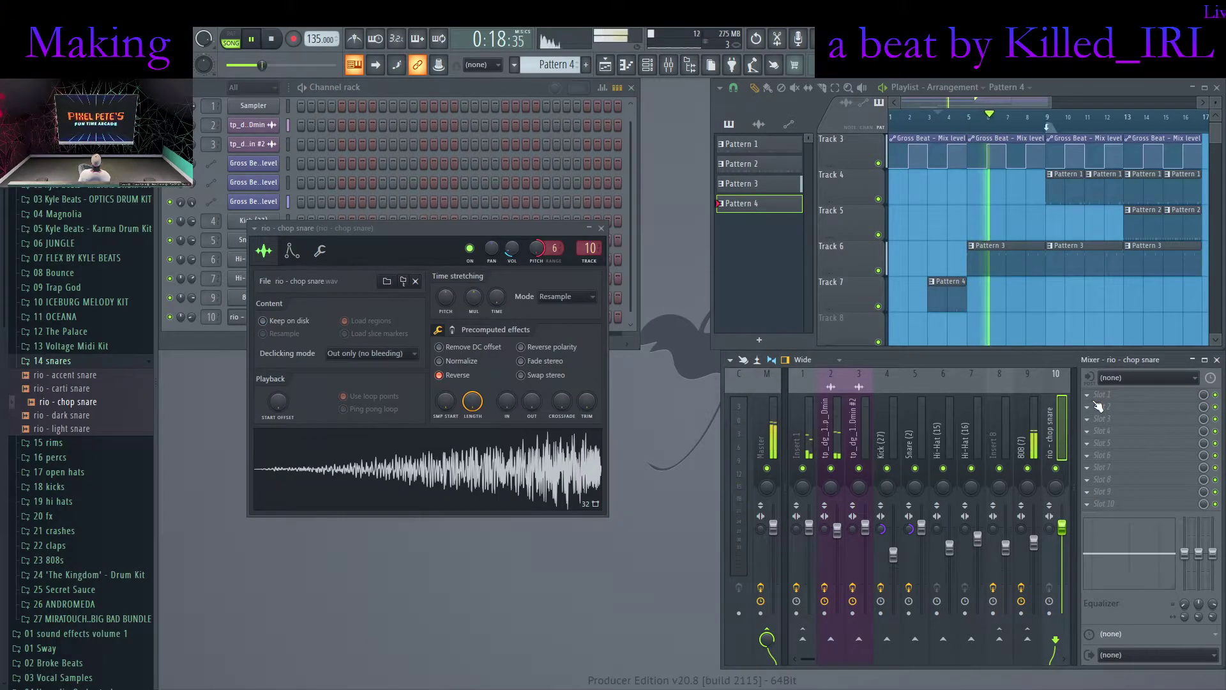
left_click(938, 248)
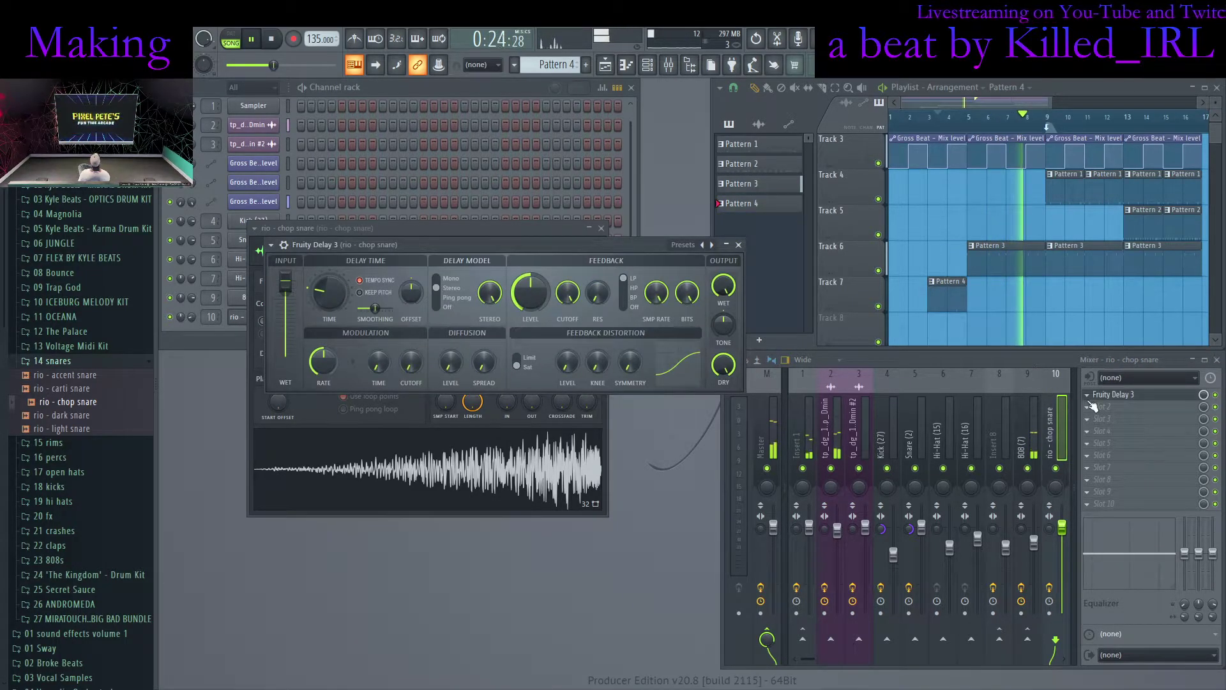
left_click_drag(276, 65, 243, 65)
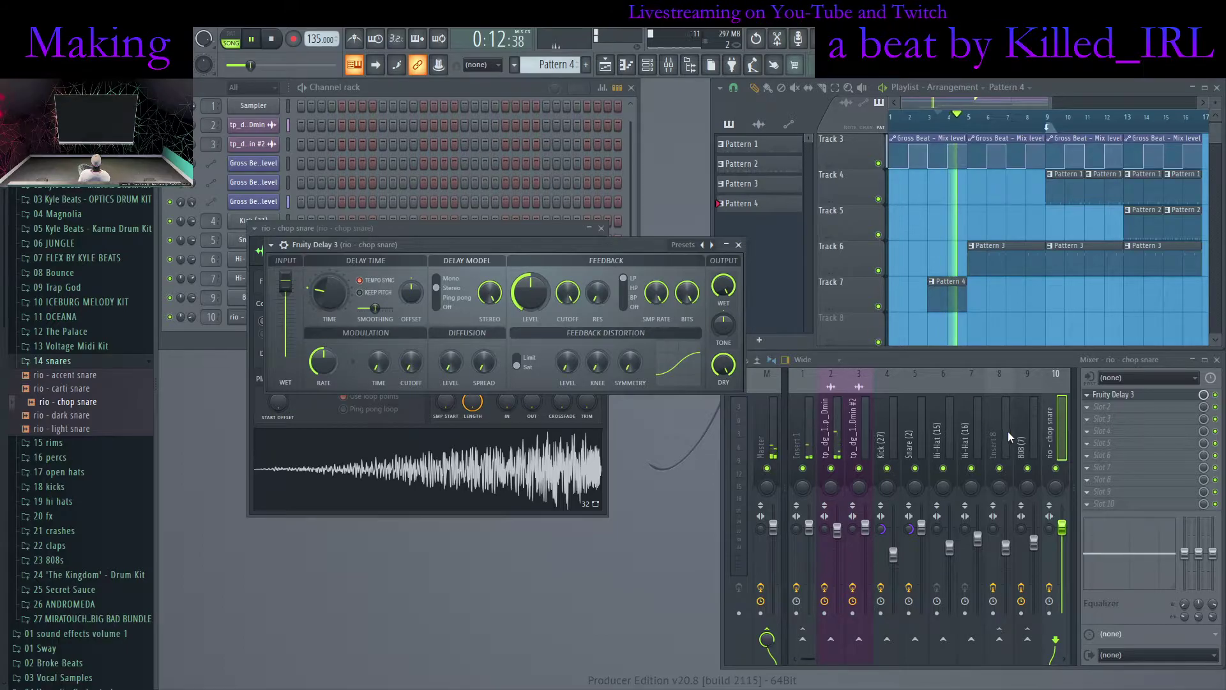
Load Fruity Convolver in the second effect slot of the rio - chop snare track with the 1 Killed IRL - Basement preset
left_click(1088, 407)
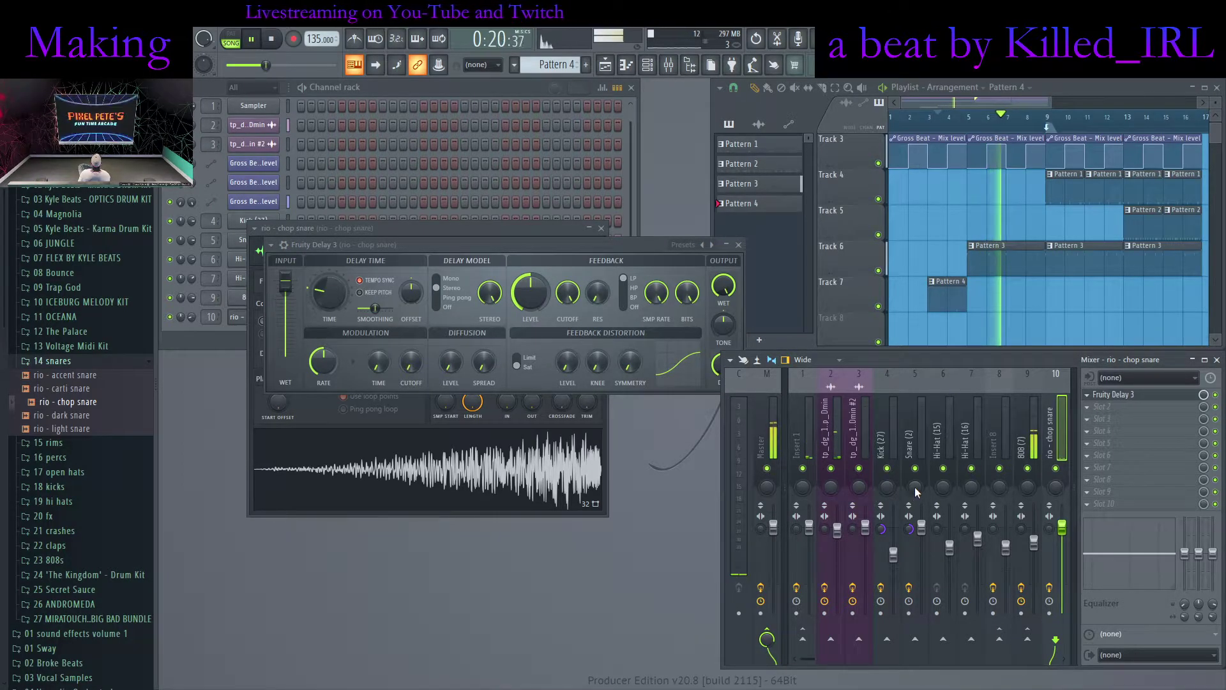
left_click(913, 210)
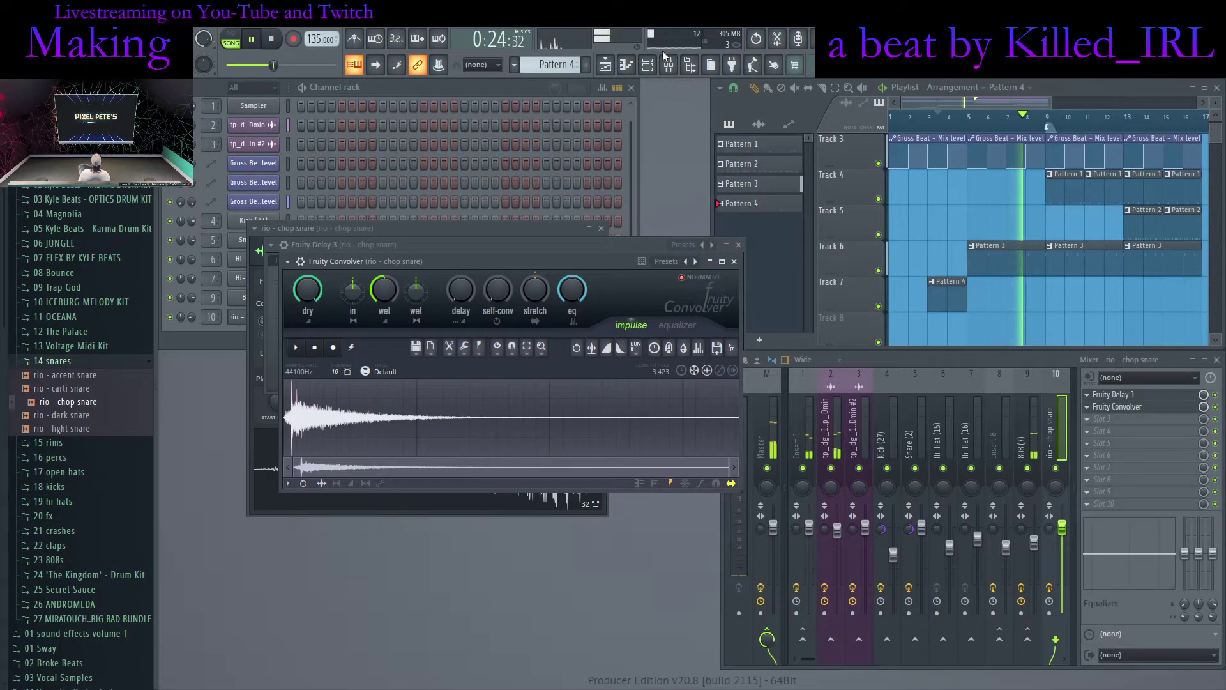
left_click(695, 261)
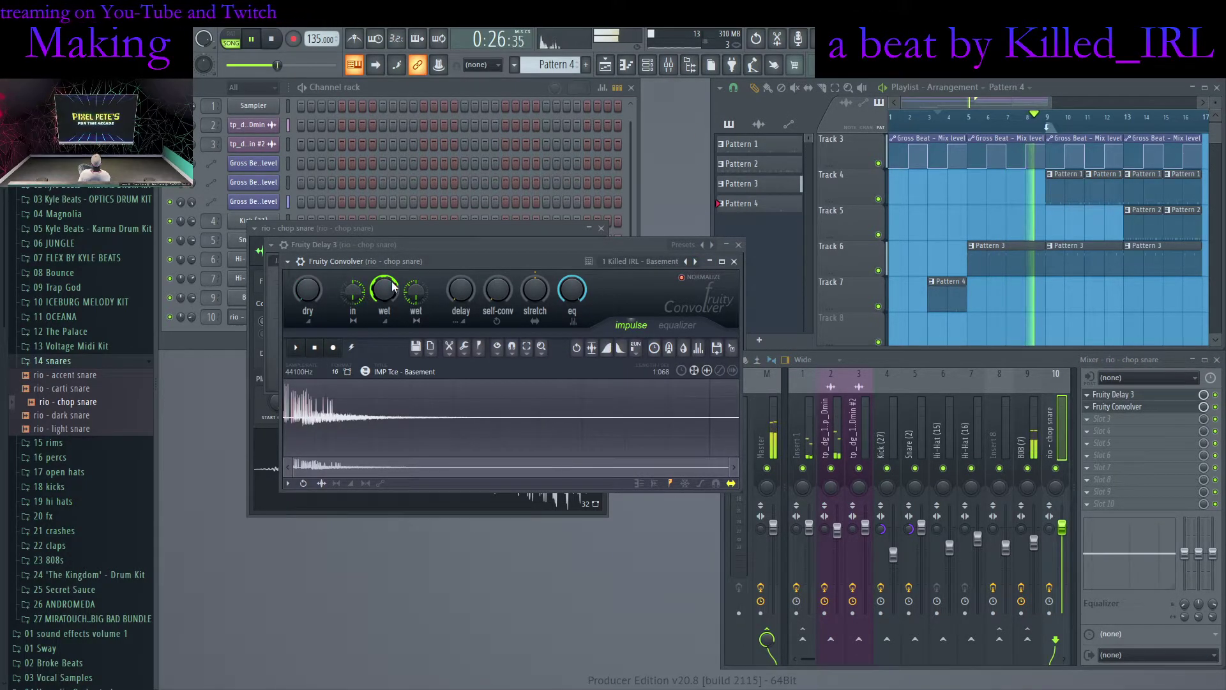
Lower the wet level and raise the dry level of Fruity Convolver while replaying the snare transition
left_click(271, 40)
key("space")
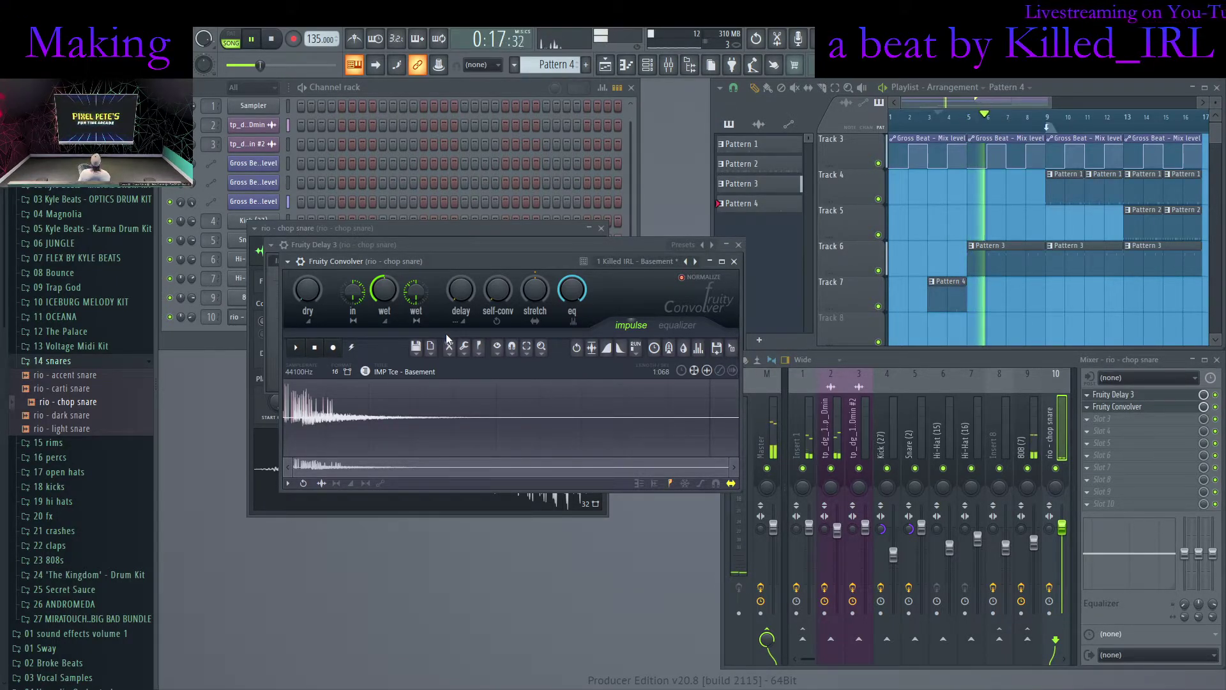
left_click(246, 41)
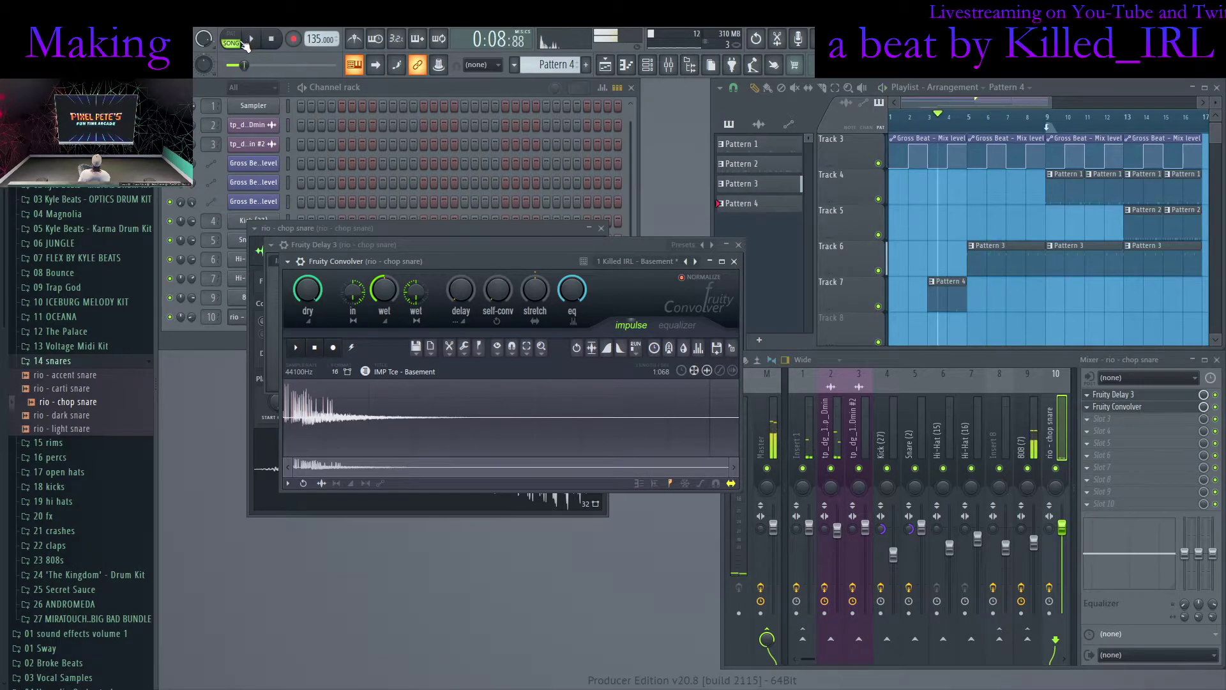
left_click(251, 38)
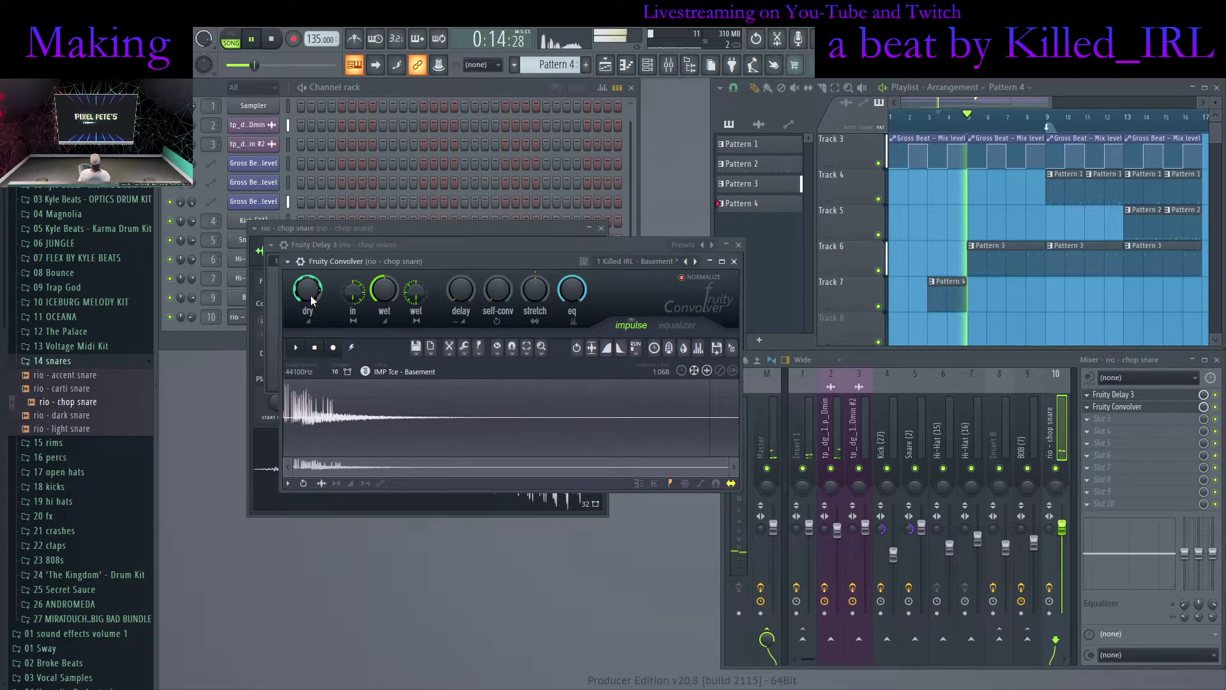
Redraw the equalizer curve of Fruity Convolver to cut the frequencies below about 5 kHz
left_click(636, 345)
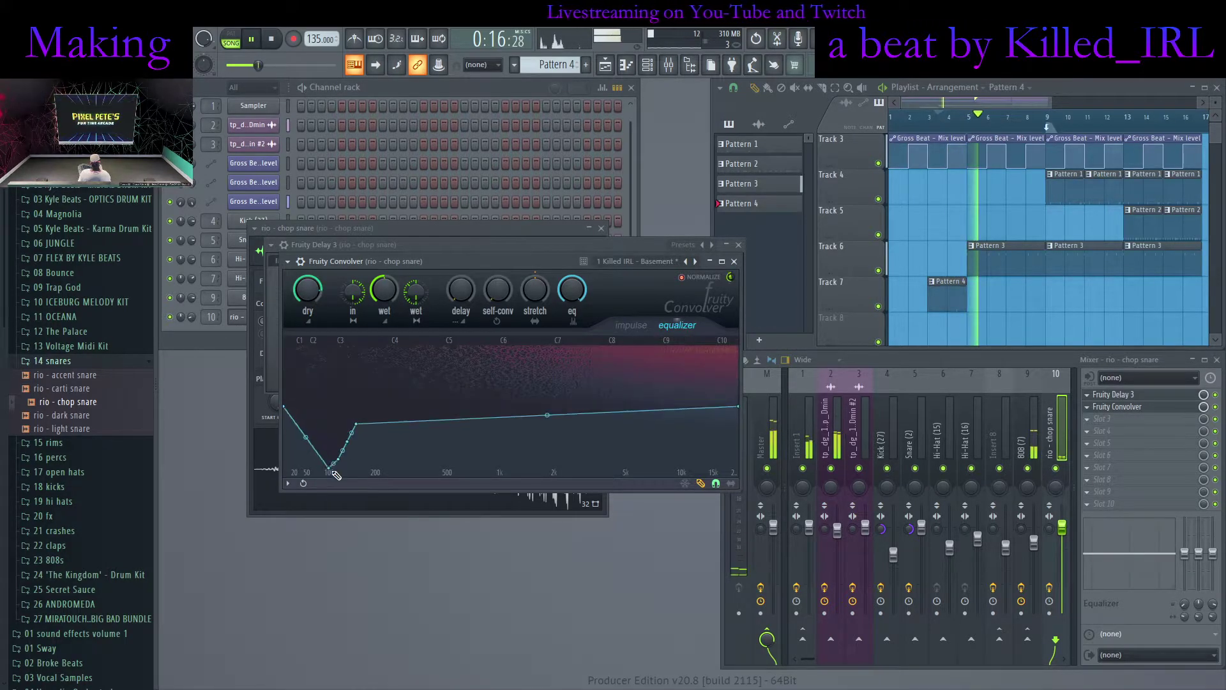
left_click_drag(489, 560, 638, 406)
scroll(256, 70, "up", 2)
scroll(257, 72, "up", 1)
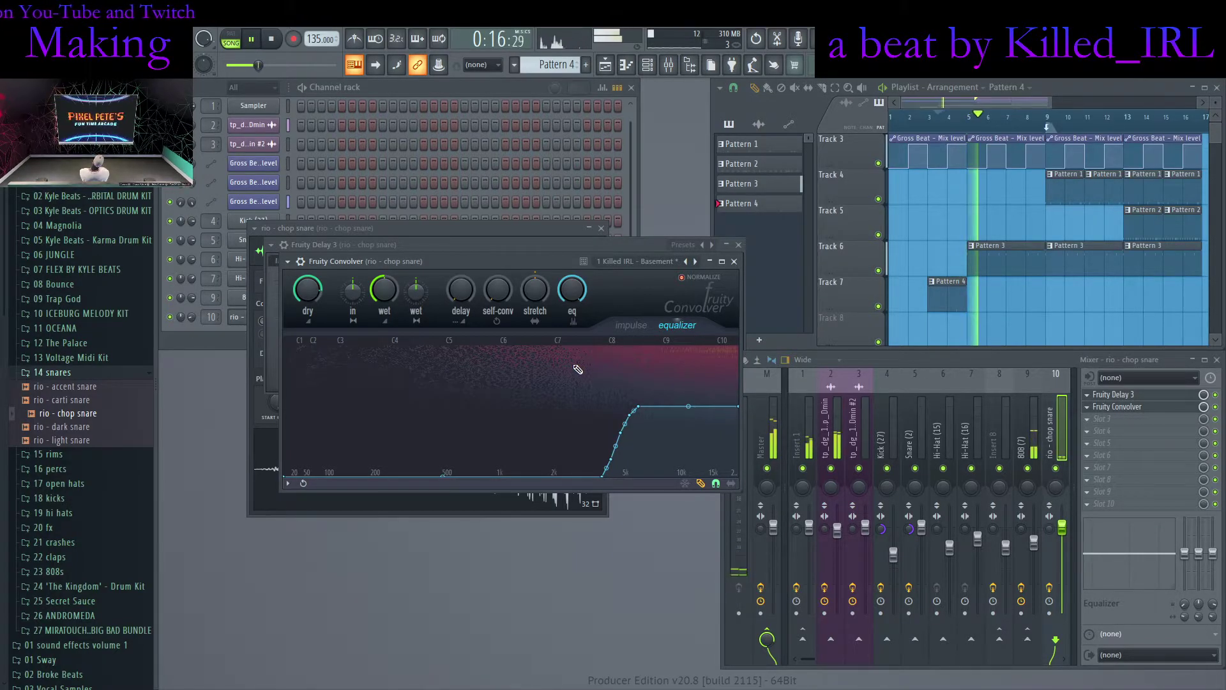
Try the Bandpass and Chorus presets of Fruity Delay 3, return it to Default, and replay the song between changes
left_click(1108, 395)
left_click(1108, 396)
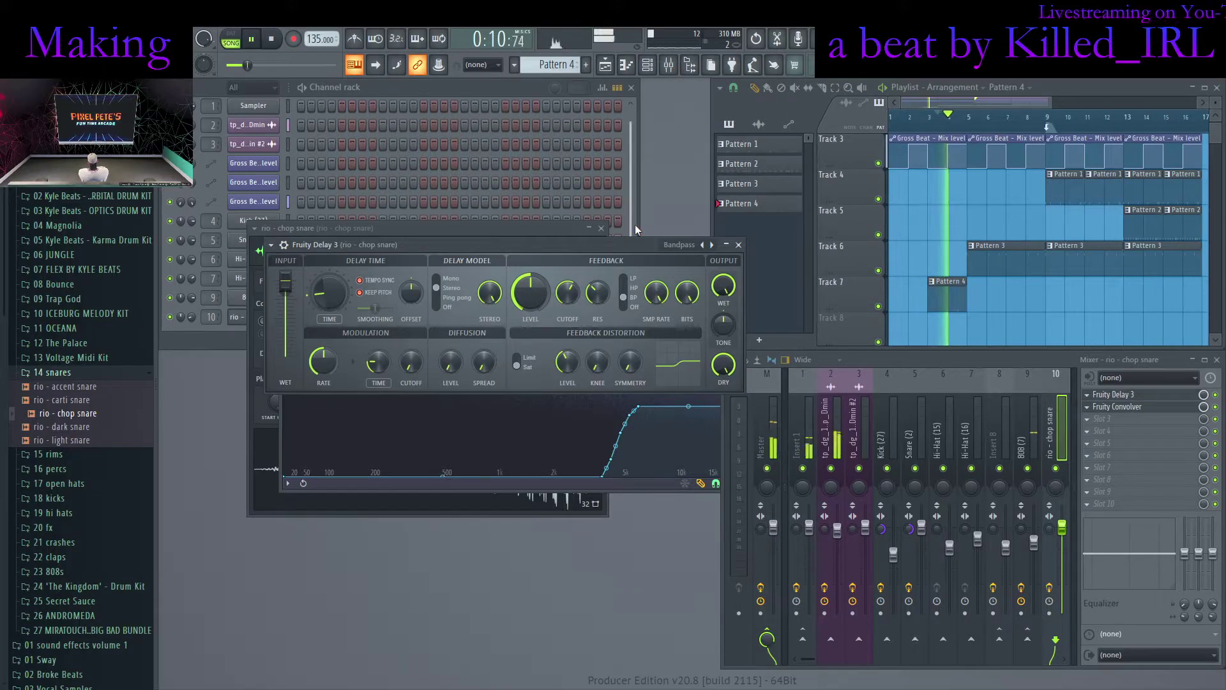
left_click(712, 245)
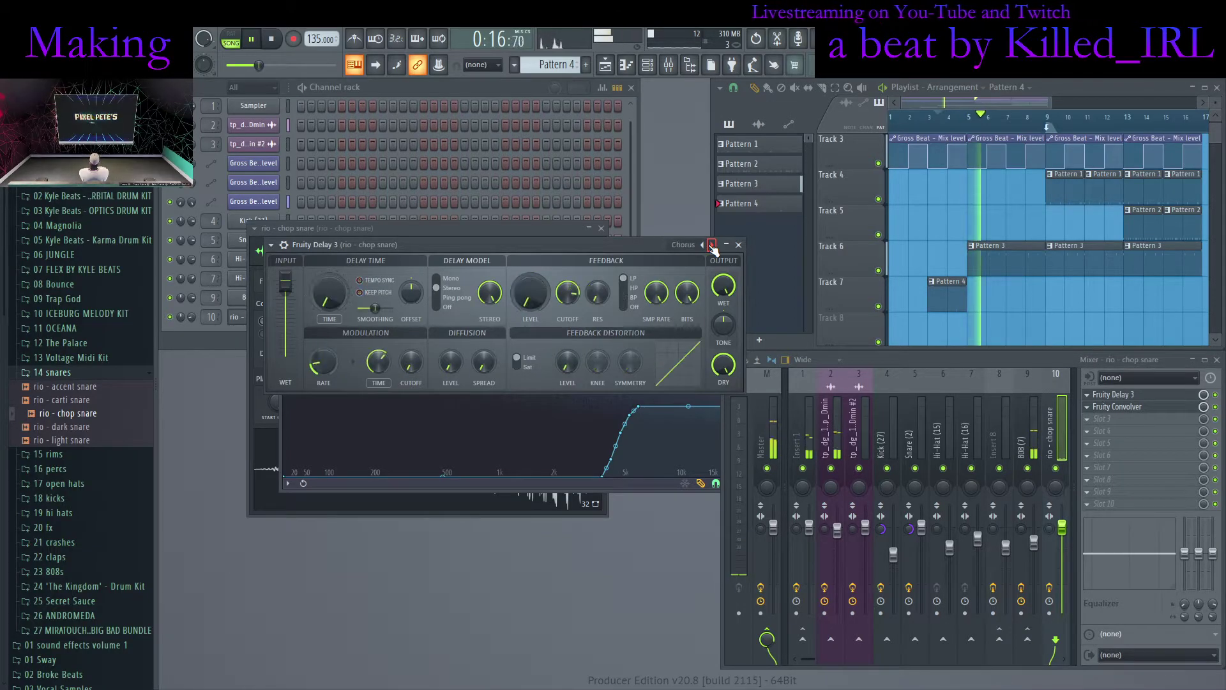
left_click(271, 40)
left_click(252, 40)
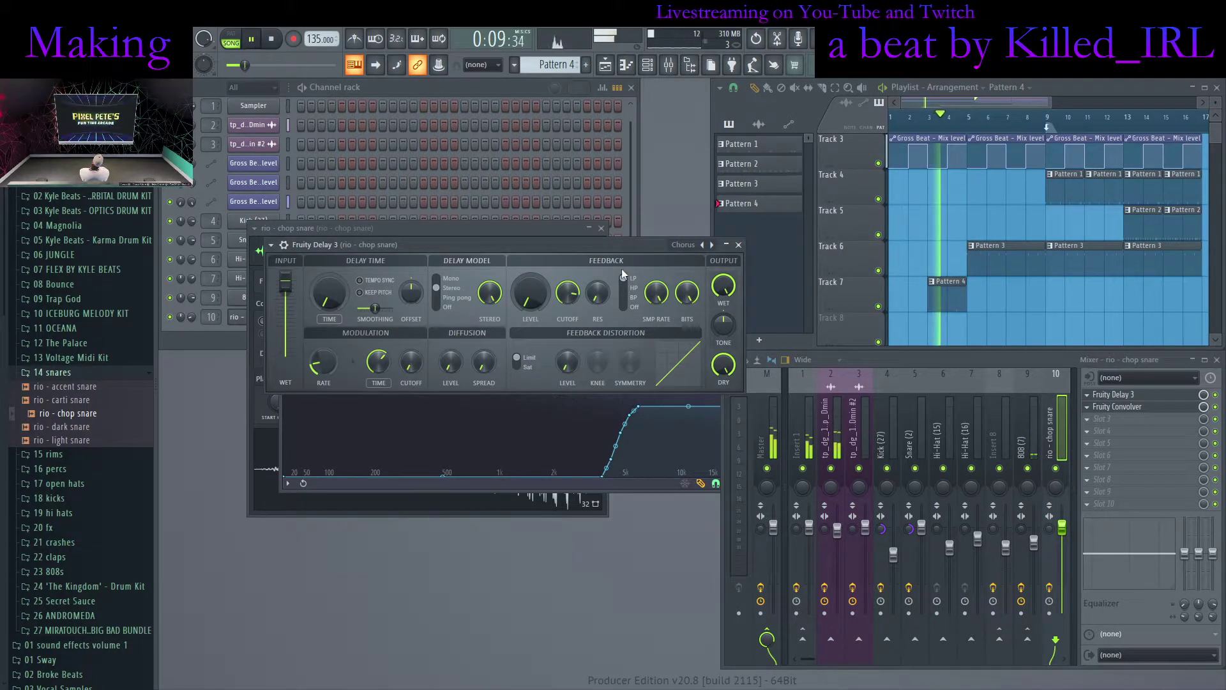
left_click(713, 245)
left_click(271, 40)
left_click(252, 40)
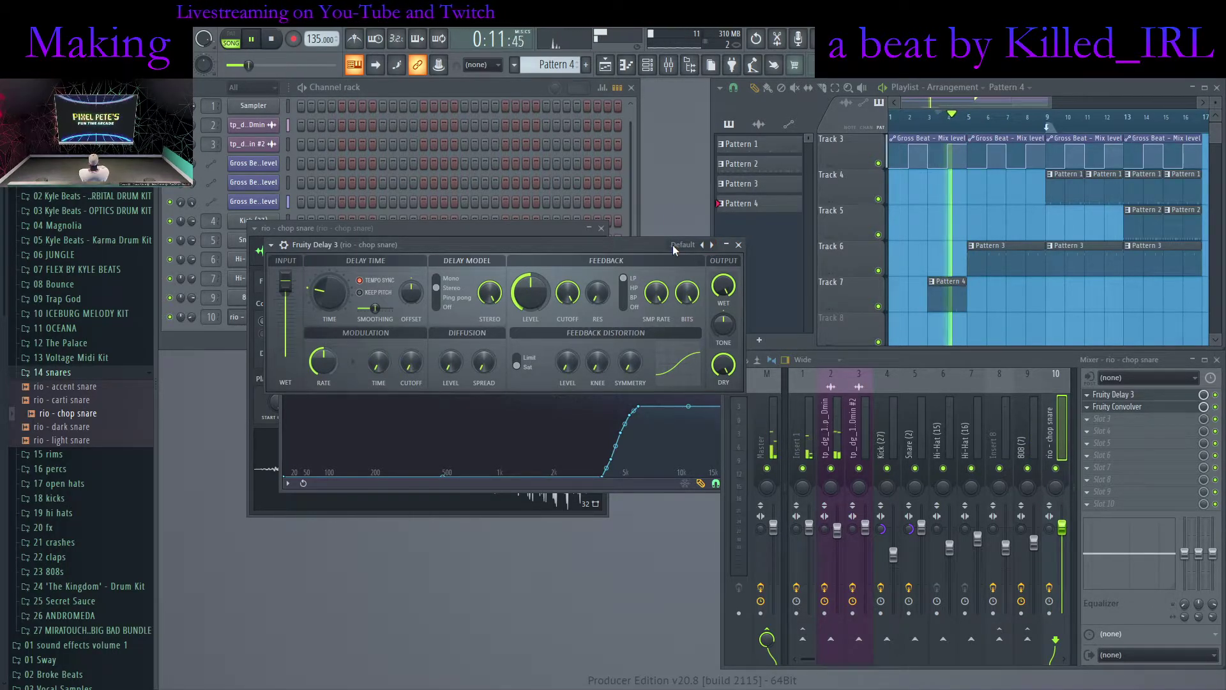
Try the Diffused preset of Fruity Delay 3, switch to the Mono preset, and replay the song
left_click(713, 245)
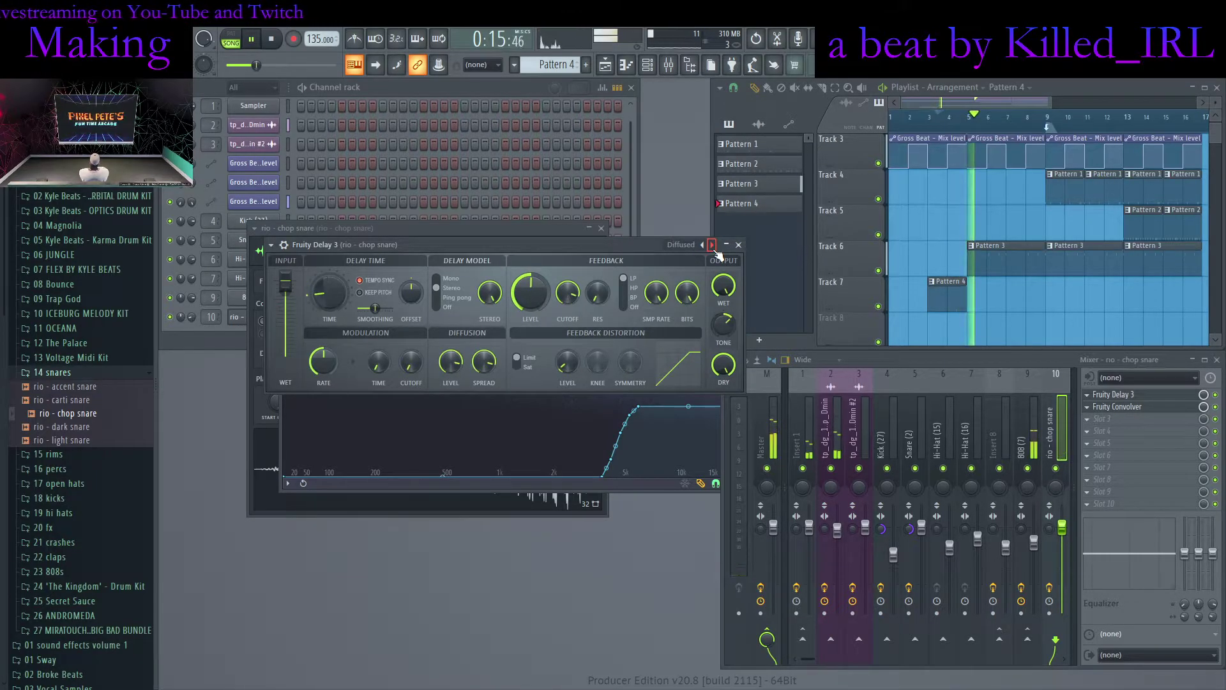
left_click(713, 245)
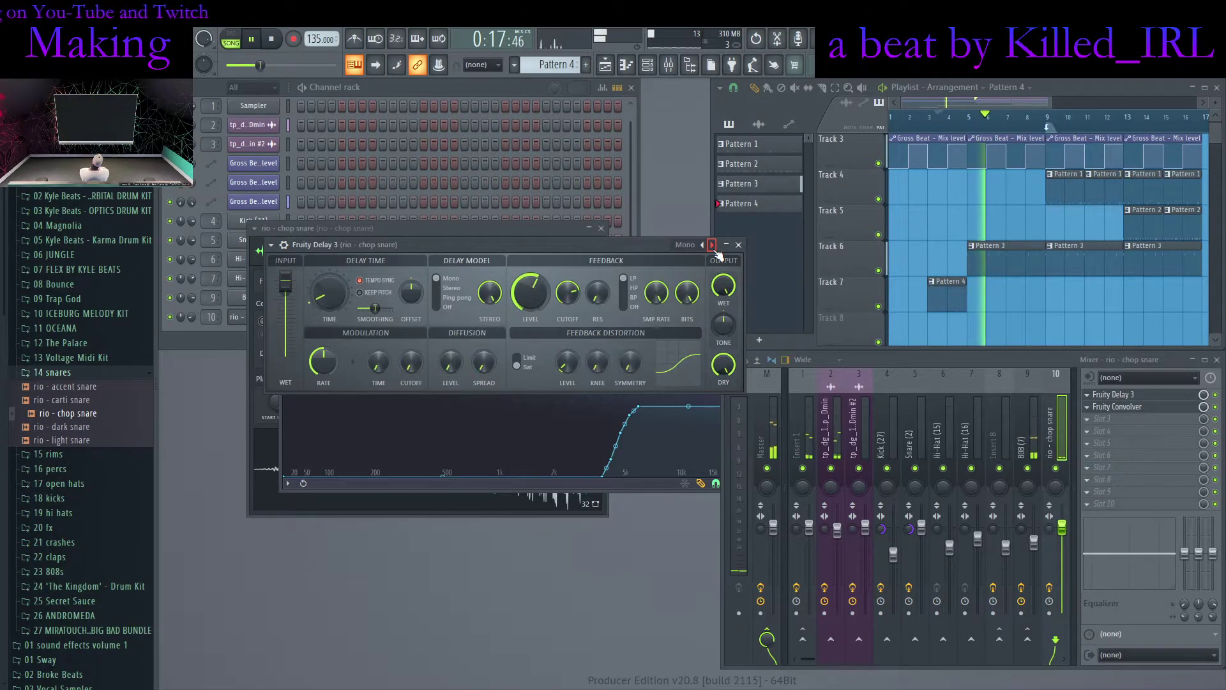
left_click(273, 41)
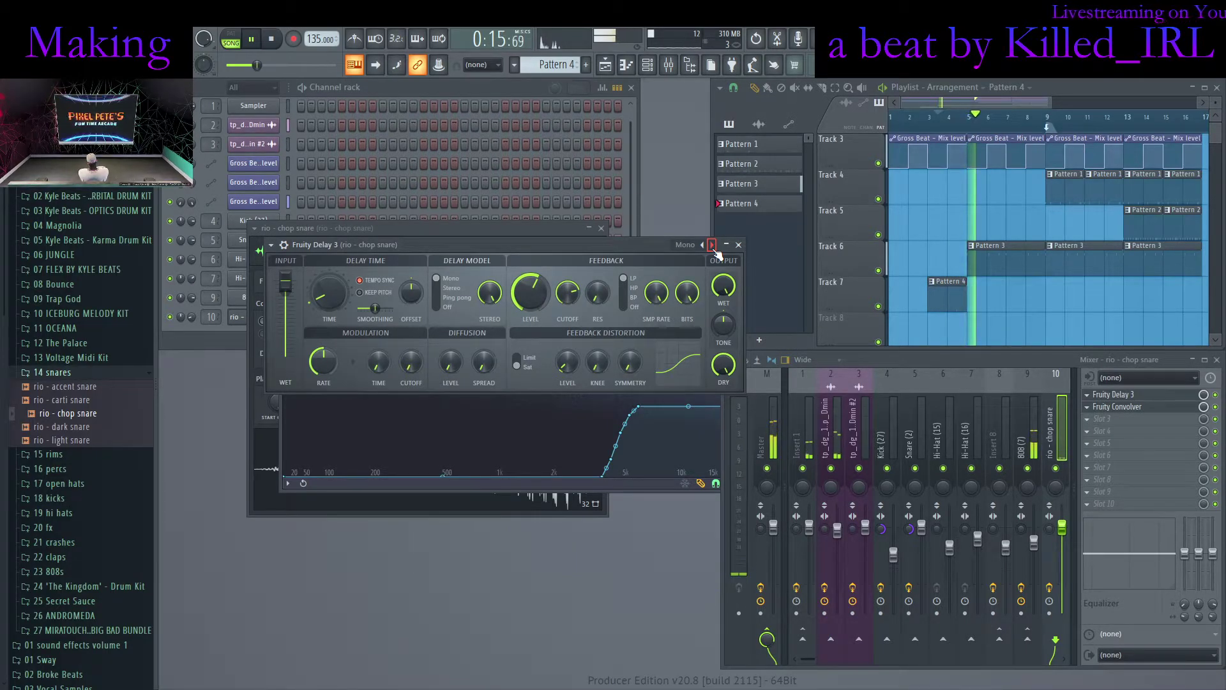
Load Fruity Filter in the third effect slot of the rio - chop snare track, raising its resonance and lowering its low pass during playback
left_click(1098, 421)
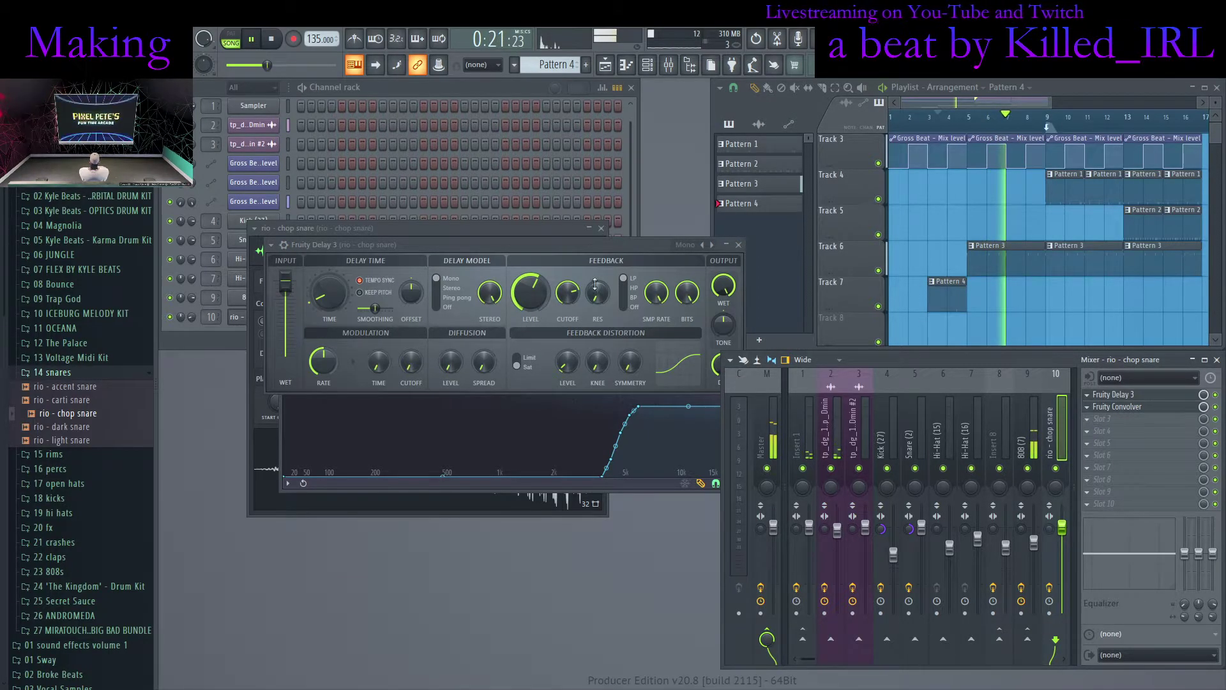
left_click(835, 294)
mouse_move(290, 203)
left_mouse_down()
mouse_move(290, 166)
mouse_move(291, 212)
mouse_move(291, 198)
left_mouse_up()
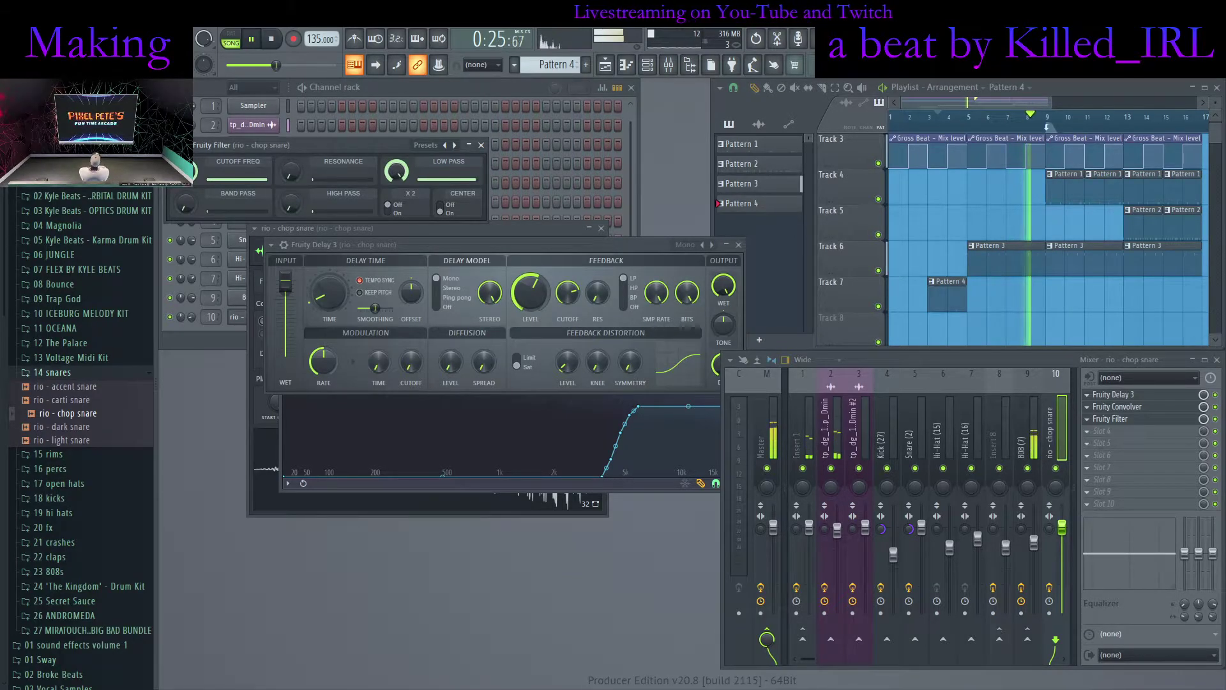
left_click(243, 66)
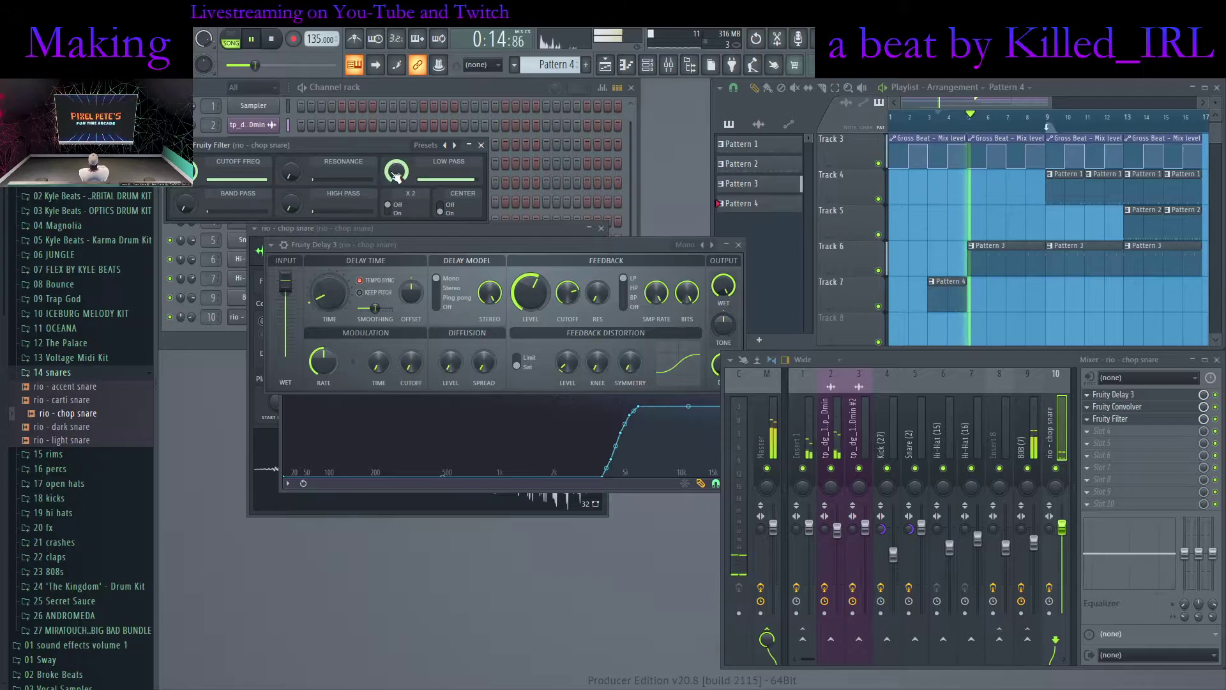
left_click_drag(287, 178, 282, 144)
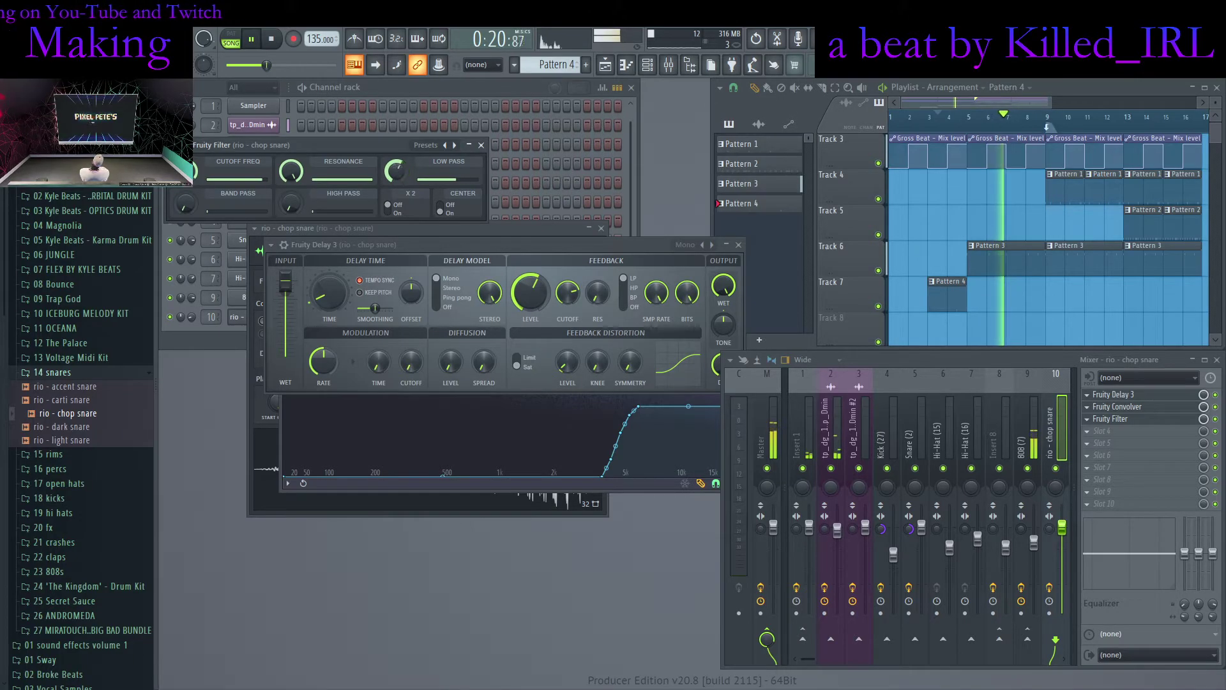
left_click(271, 40)
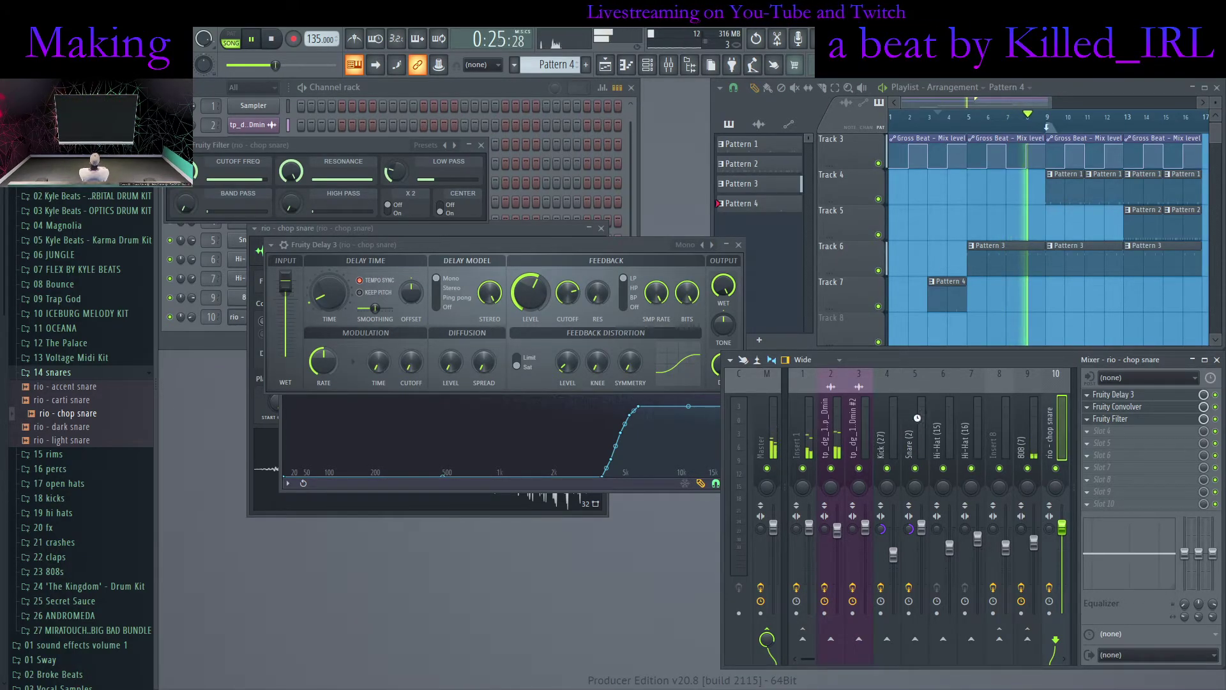
Load Fruity PanOMatic in the fourth effect slot of the rio - chop snare track and replay the snare transition
left_click(250, 253)
left_click(269, 41)
left_click(254, 43)
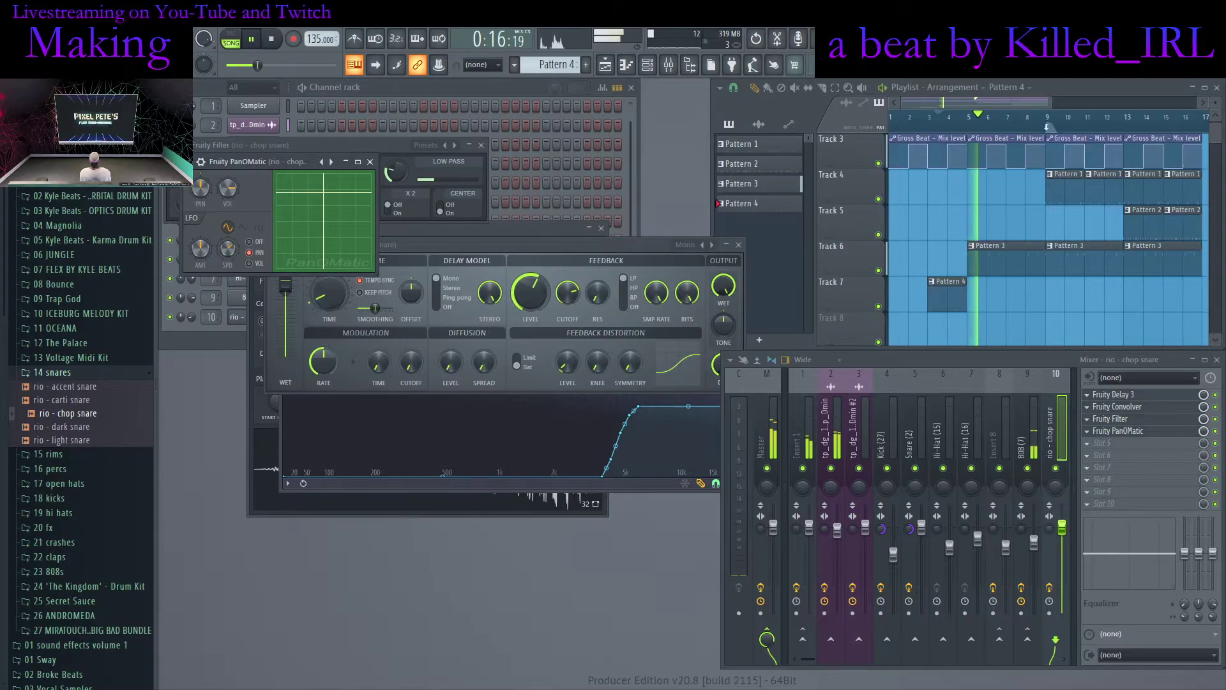
left_click(272, 40)
left_click(257, 41)
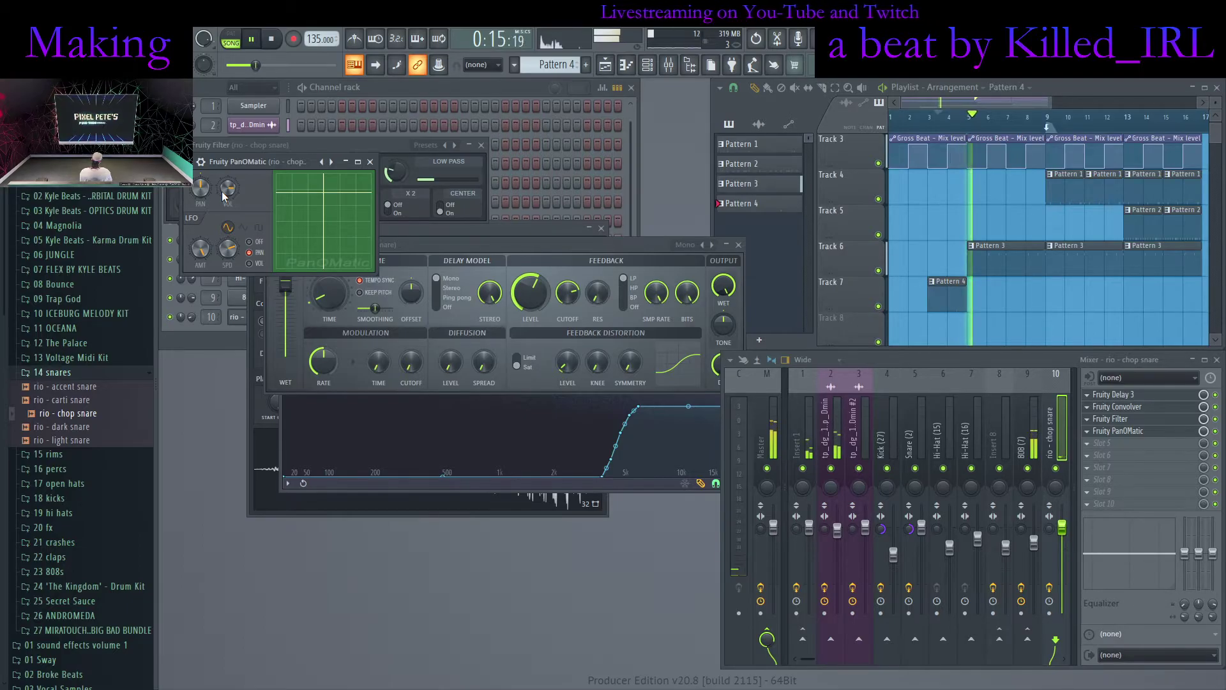
Close the open effect windows and the rio - chop snare channel settings
left_click(370, 161)
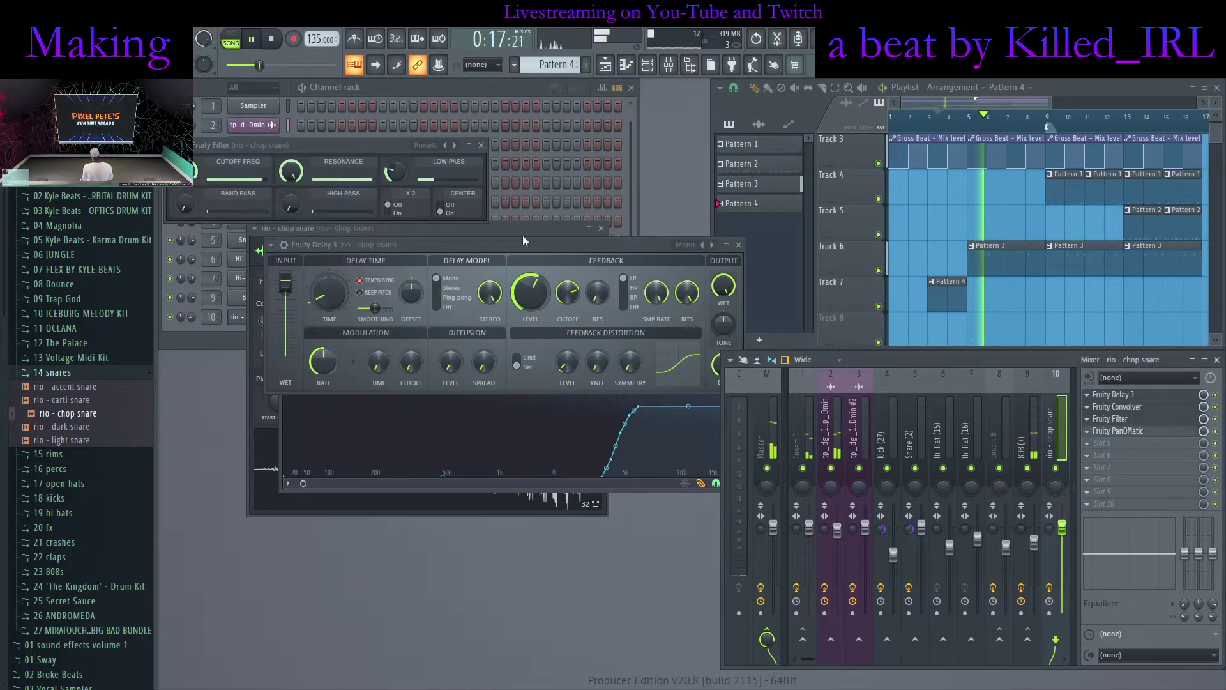
left_click(739, 246)
left_click(734, 248)
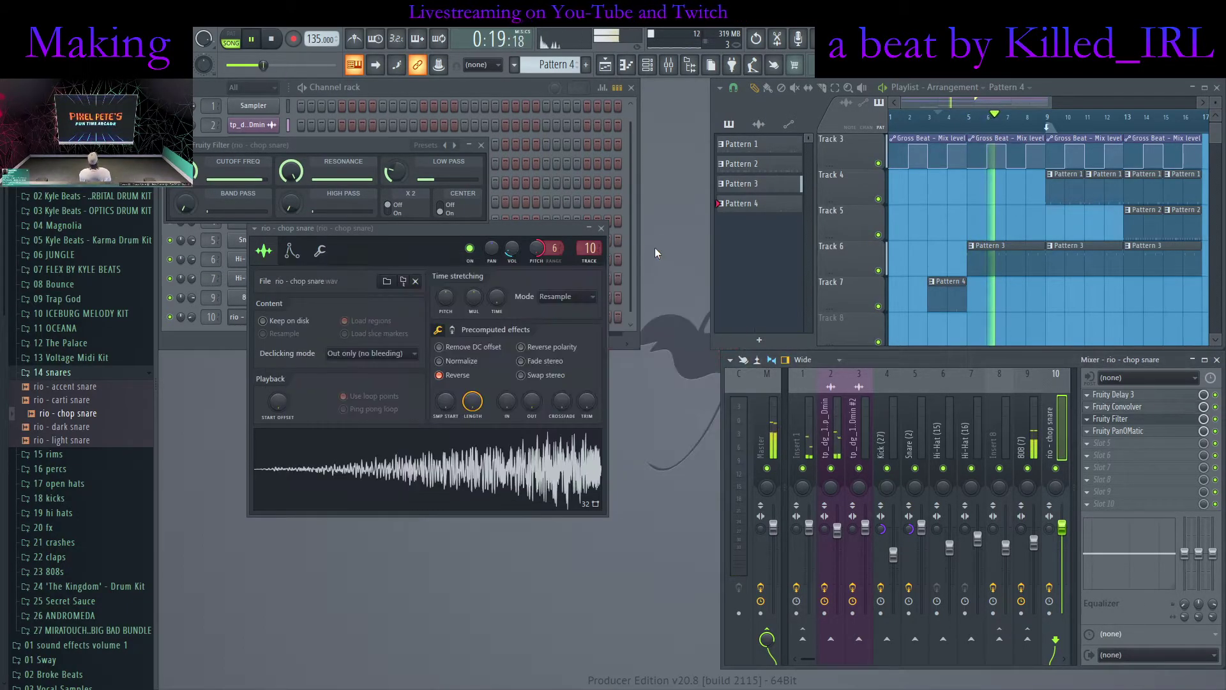
left_click(601, 228)
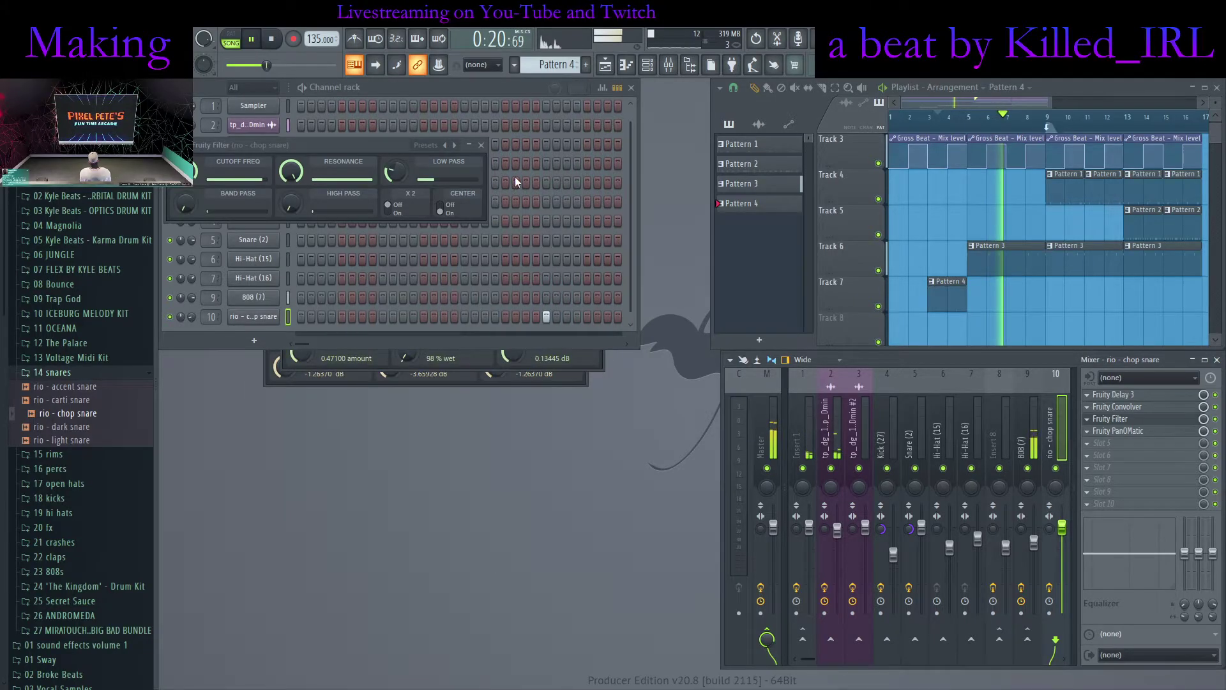
left_click(481, 145)
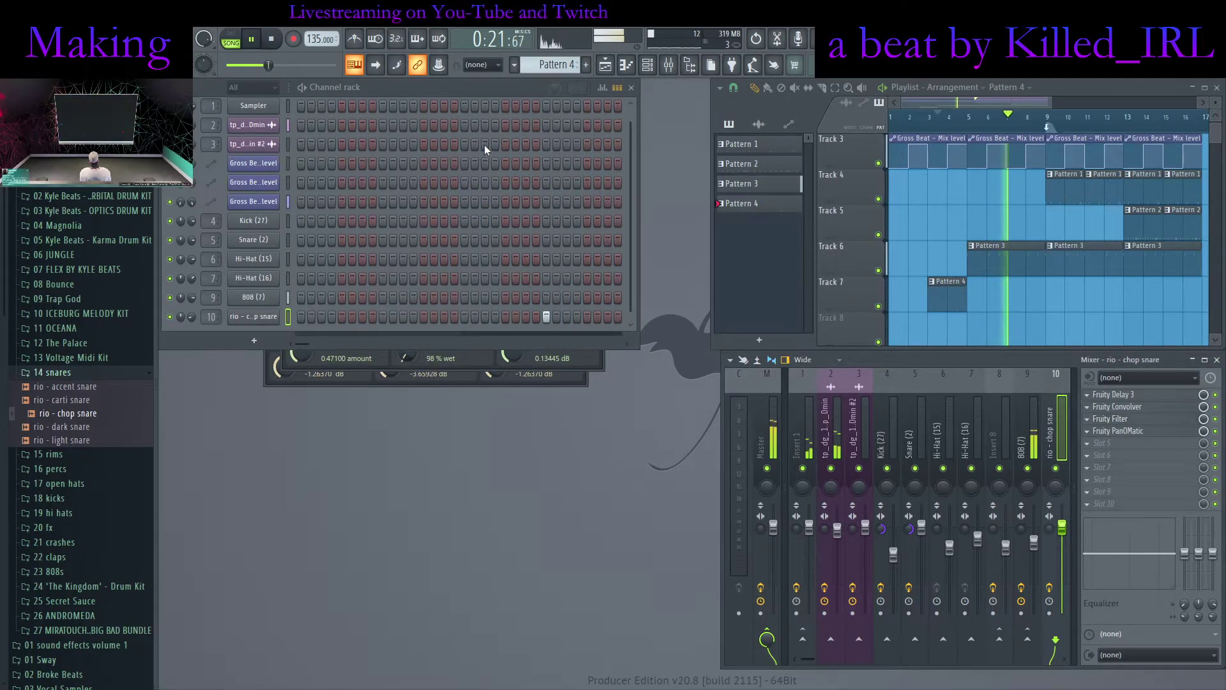
Create a new empty Pattern 5, look over the playlist tracks, and select the Snare (2) mixer track
left_click(498, 89)
left_click(586, 64)
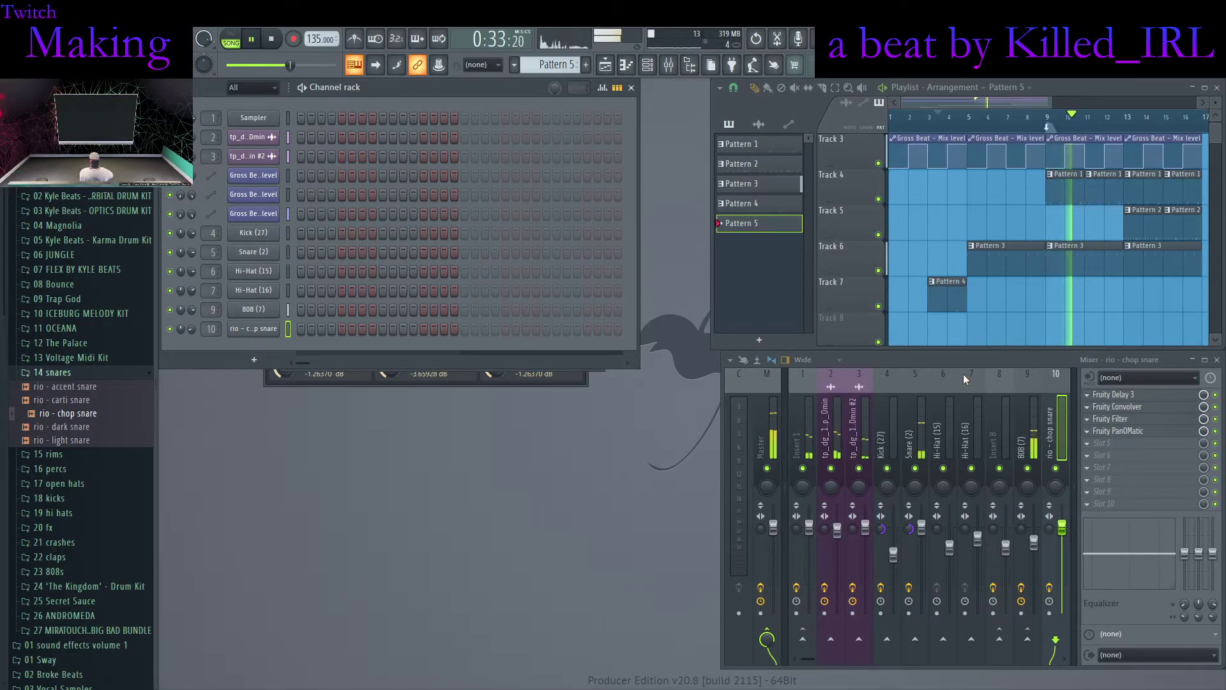
scroll(1005, 340, "up", 2)
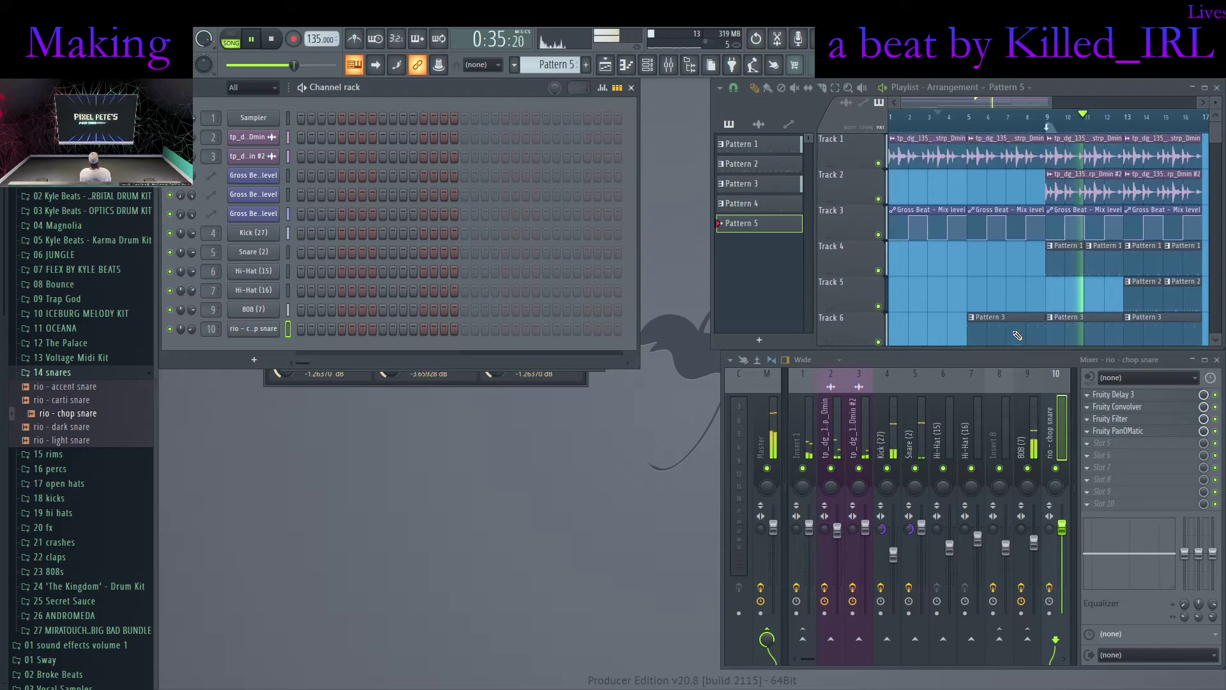
scroll(1024, 299, "down", 3)
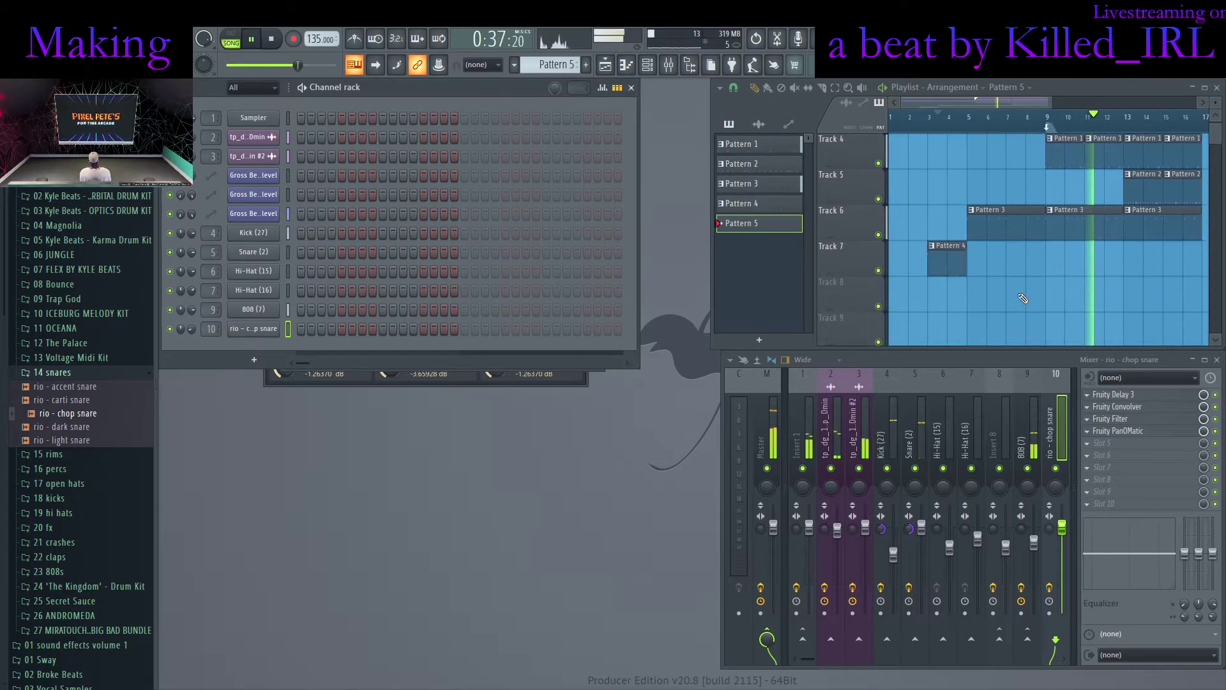
left_click(925, 447)
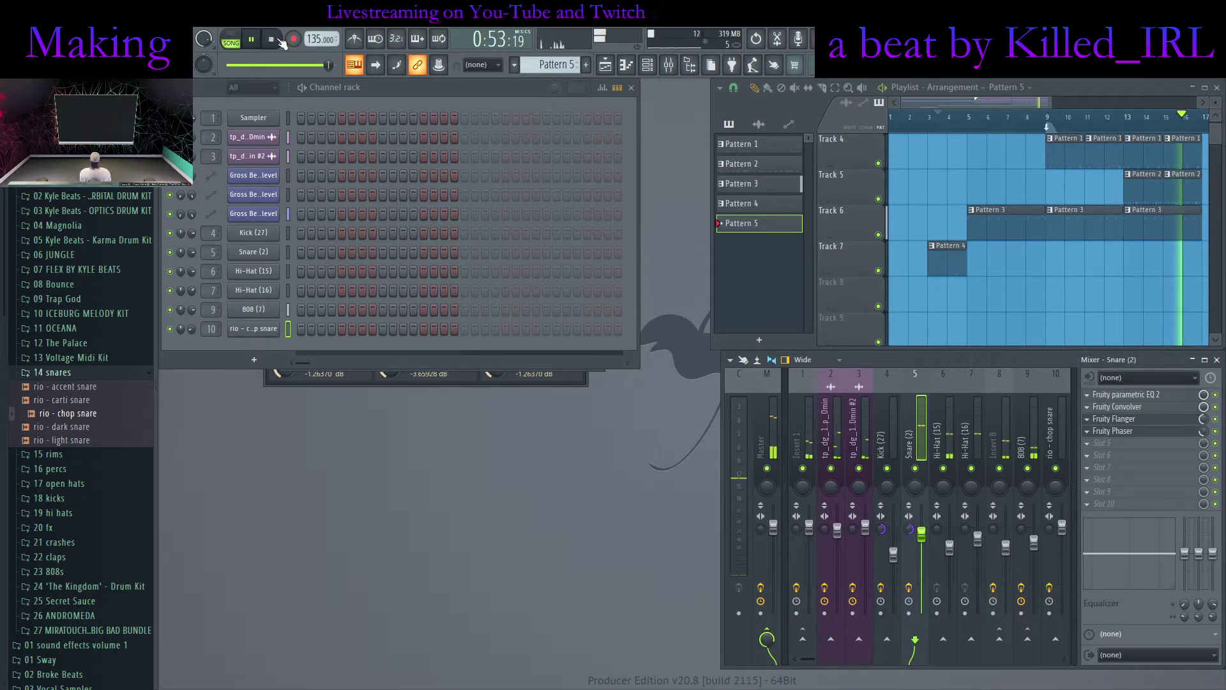
Add the rio - killer open hat sample from the 17 open hats folder as a new channel and reverse it
left_click(67, 376)
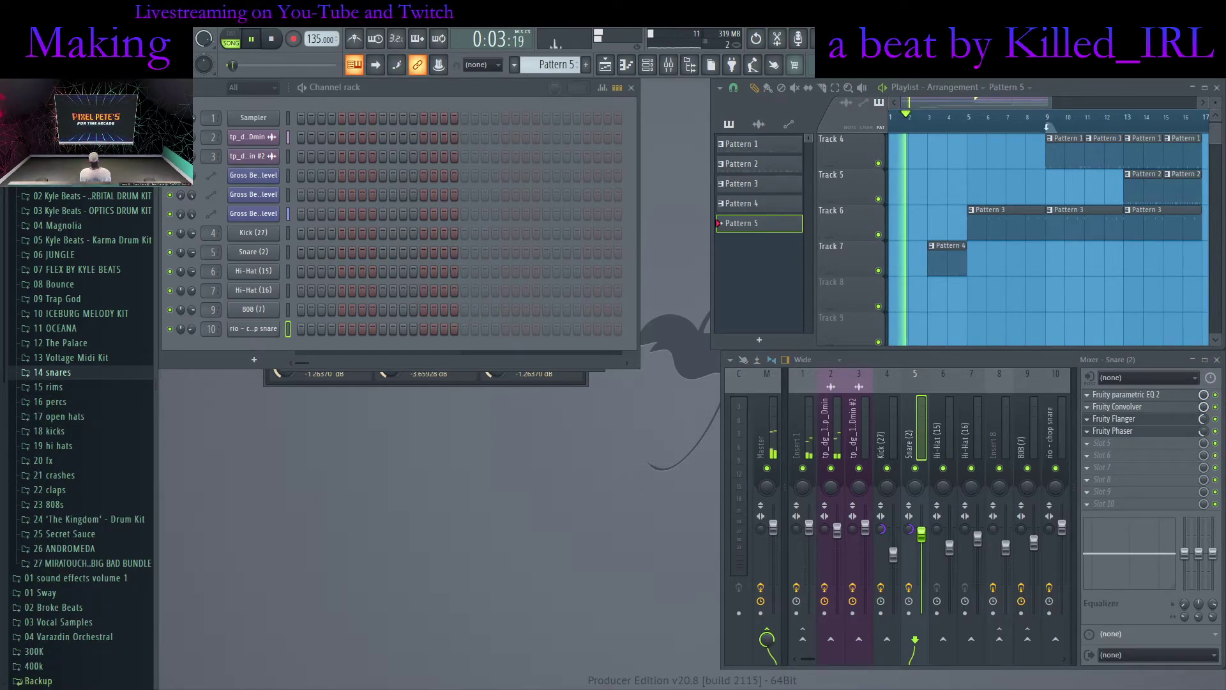
left_click(111, 417)
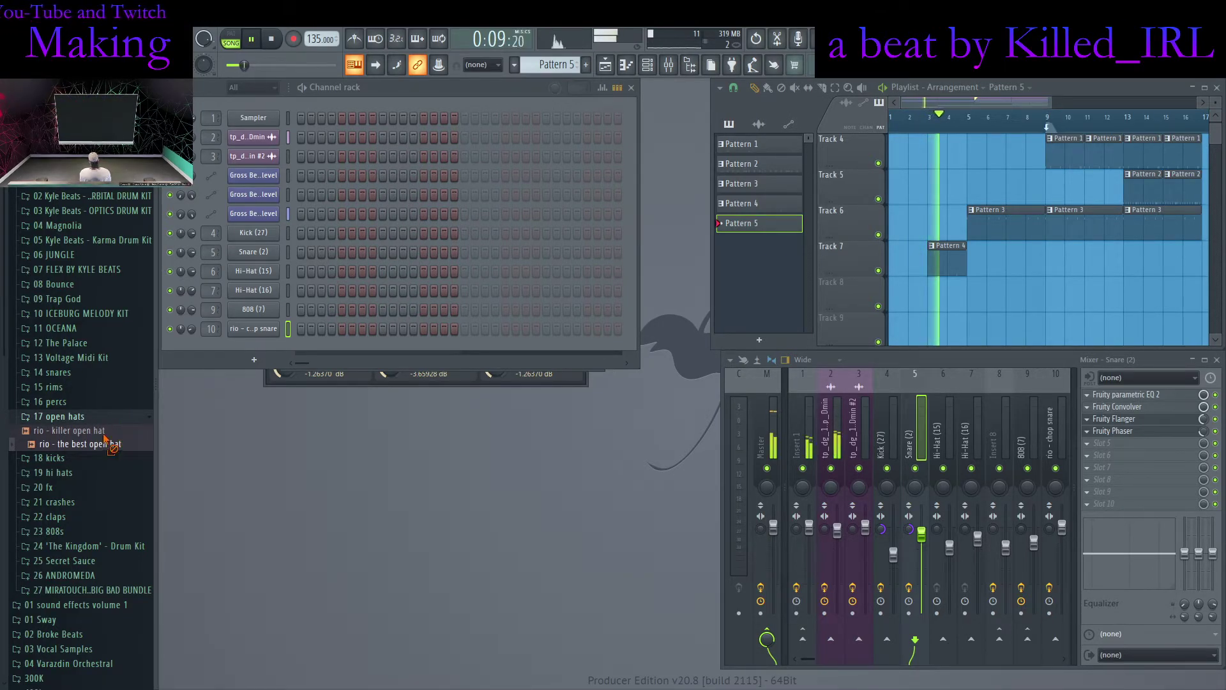
left_click_drag(98, 435, 321, 369)
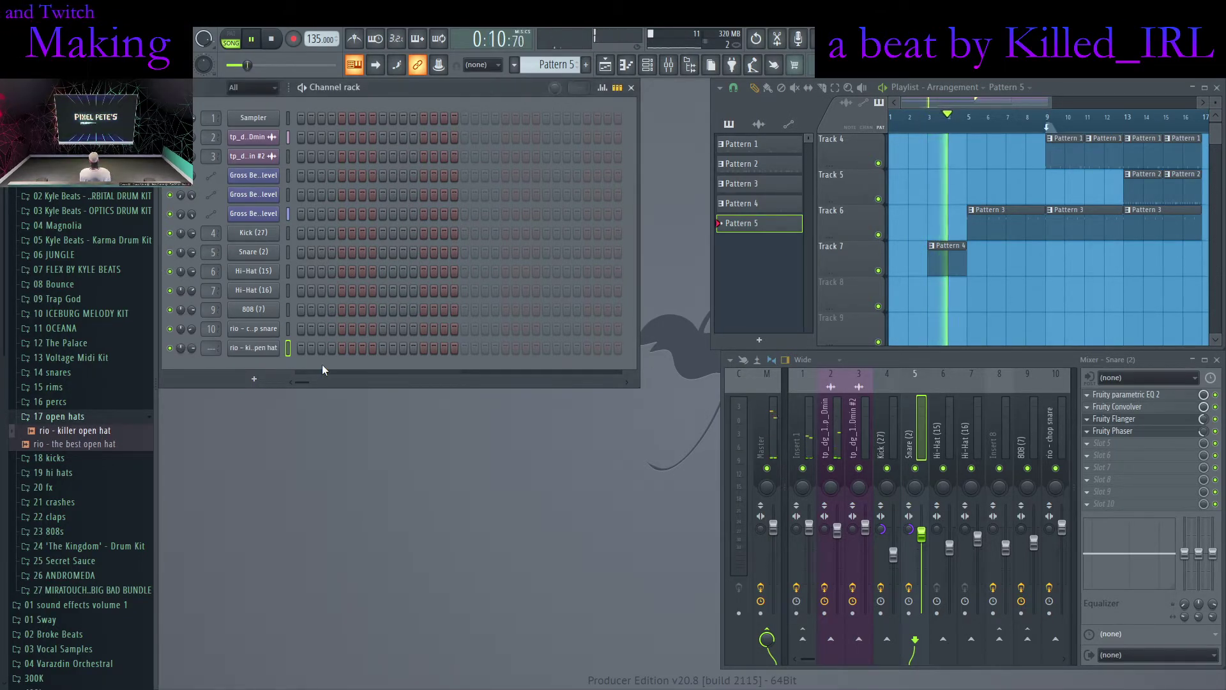
left_click(261, 351)
left_click(456, 391)
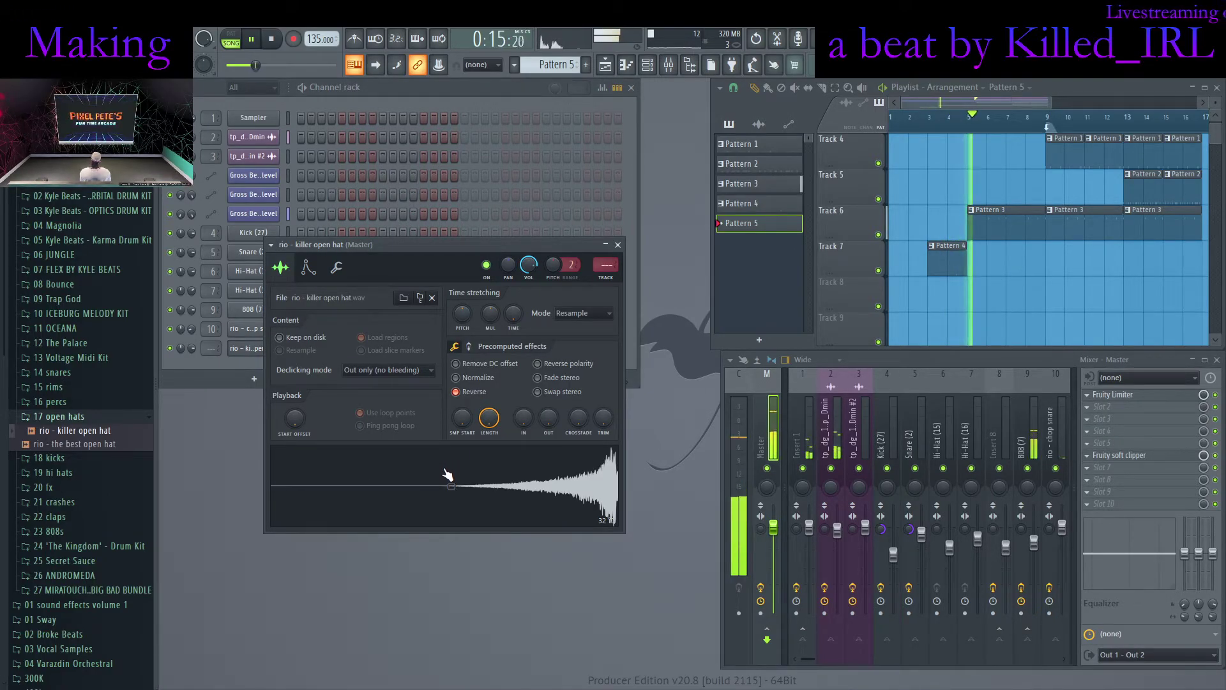
Place a rio - killer open hat hit on step 1, audition Pattern 5 on its own, and move the hit to step 10
left_click(243, 361)
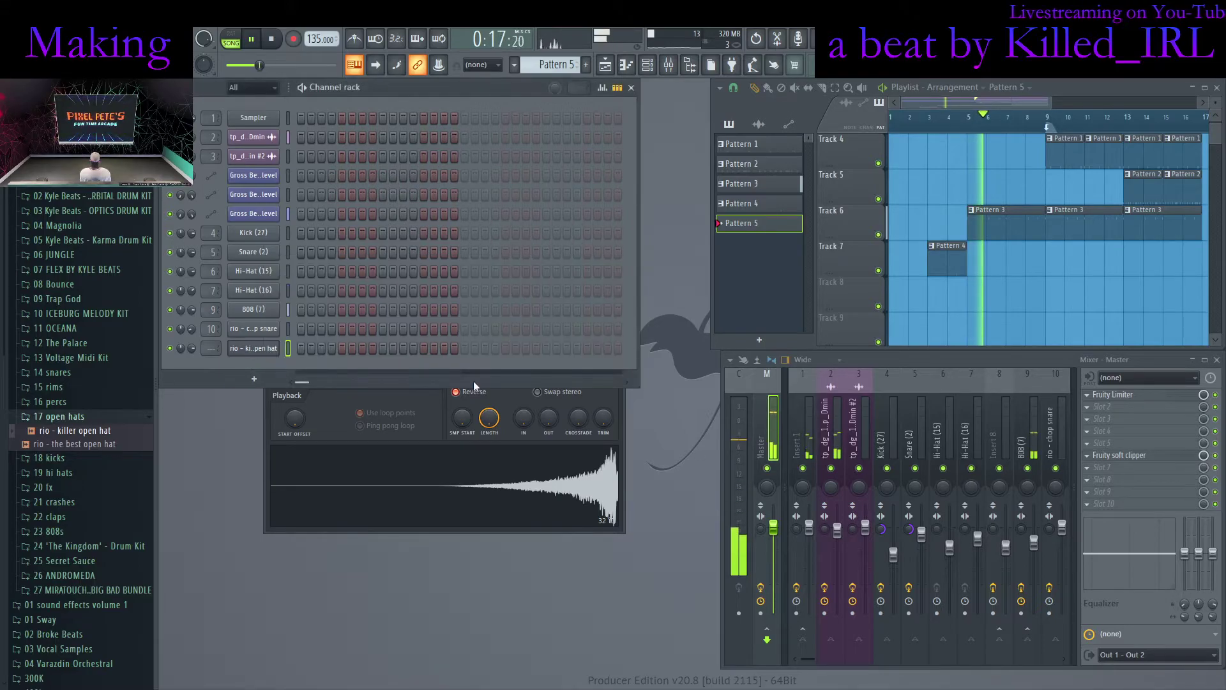
left_click(301, 348)
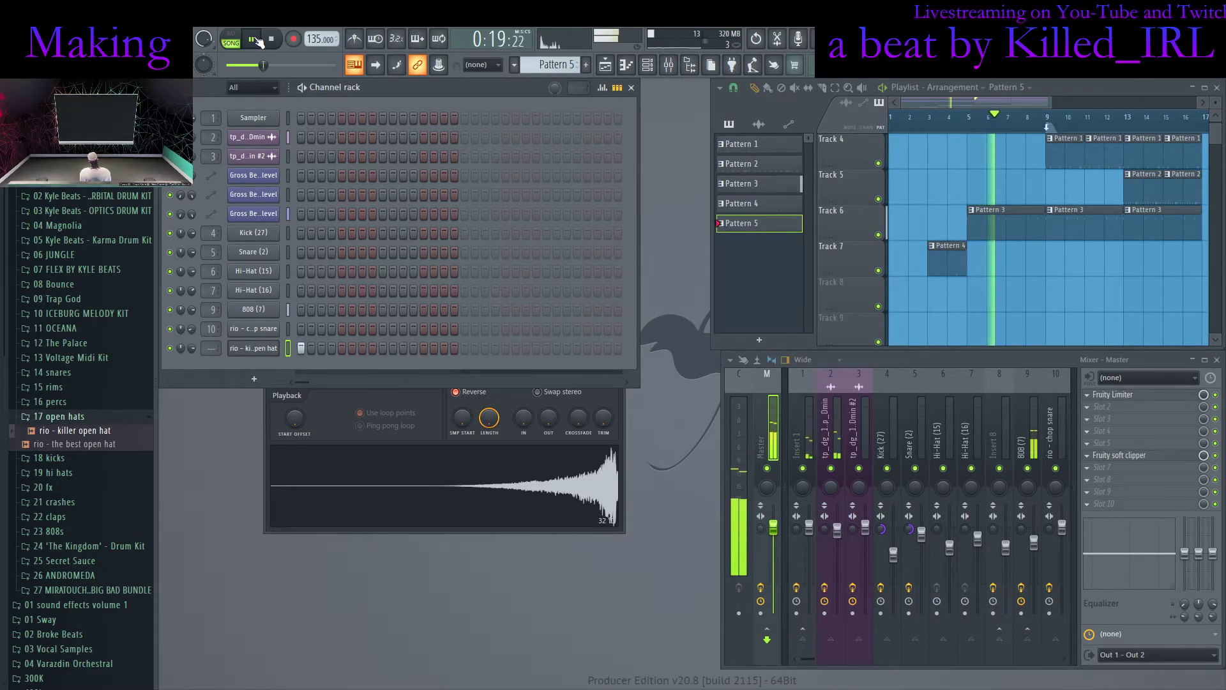
key("l")
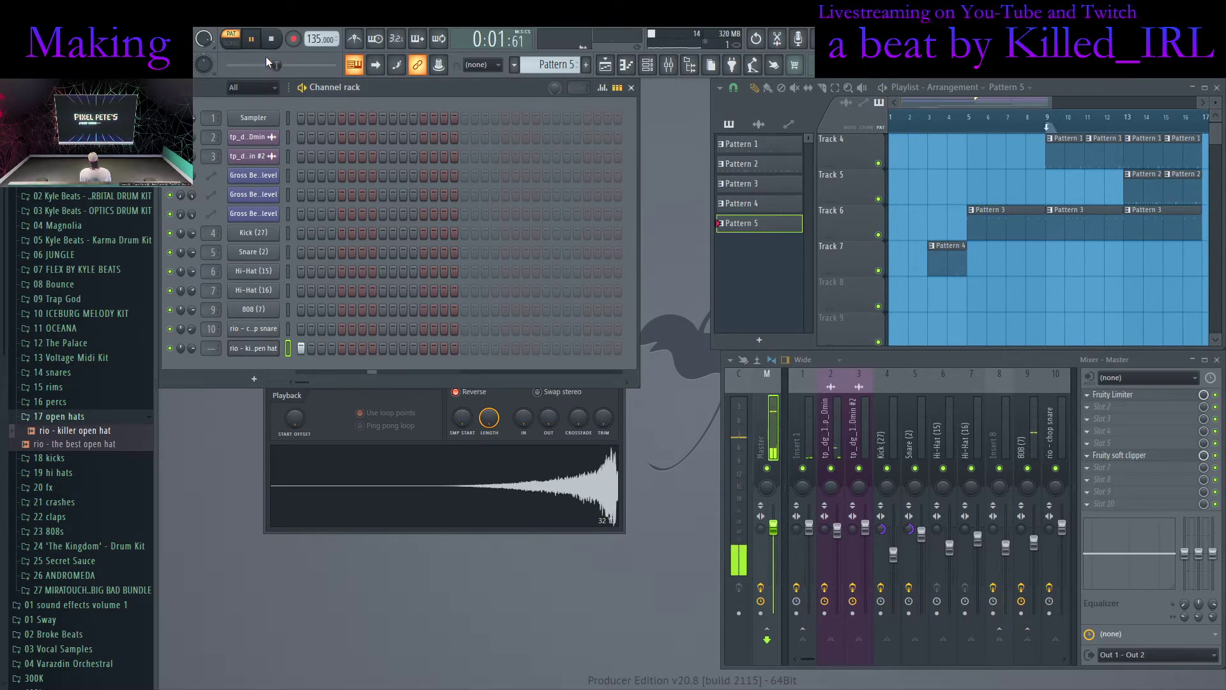
left_click(393, 347)
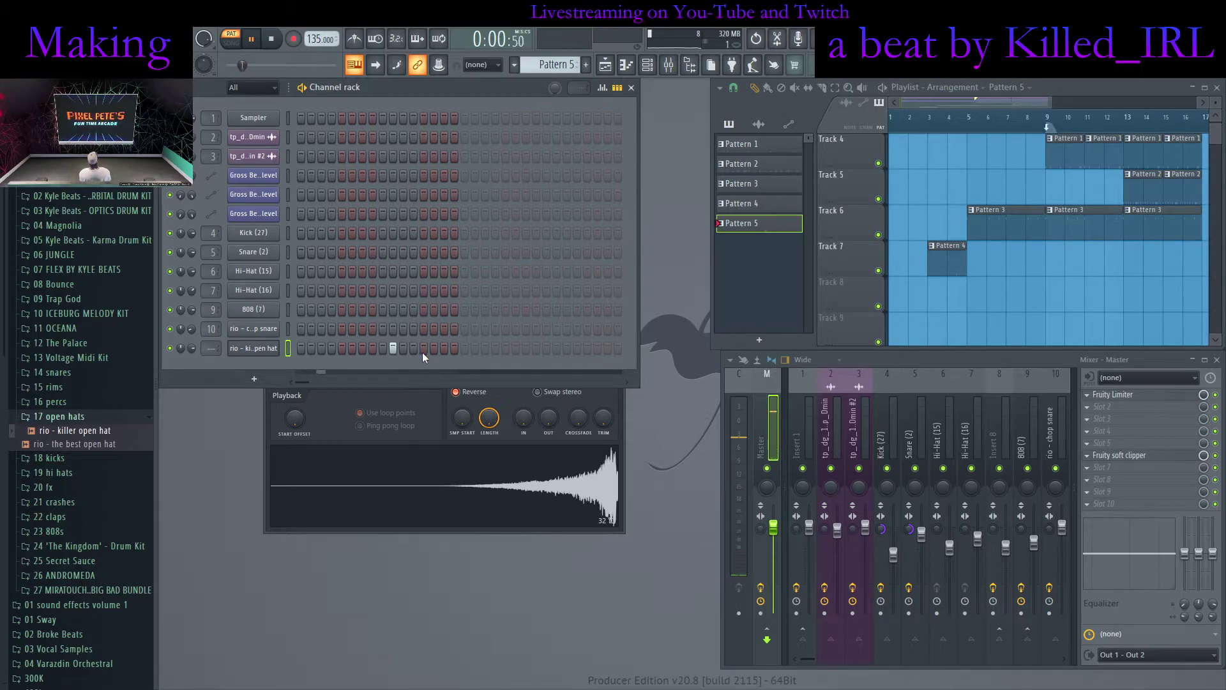
Set the pitch range of the rio - killer open hat channel to 6 and move its hit to step 12, trying step 13 first
left_click(336, 398)
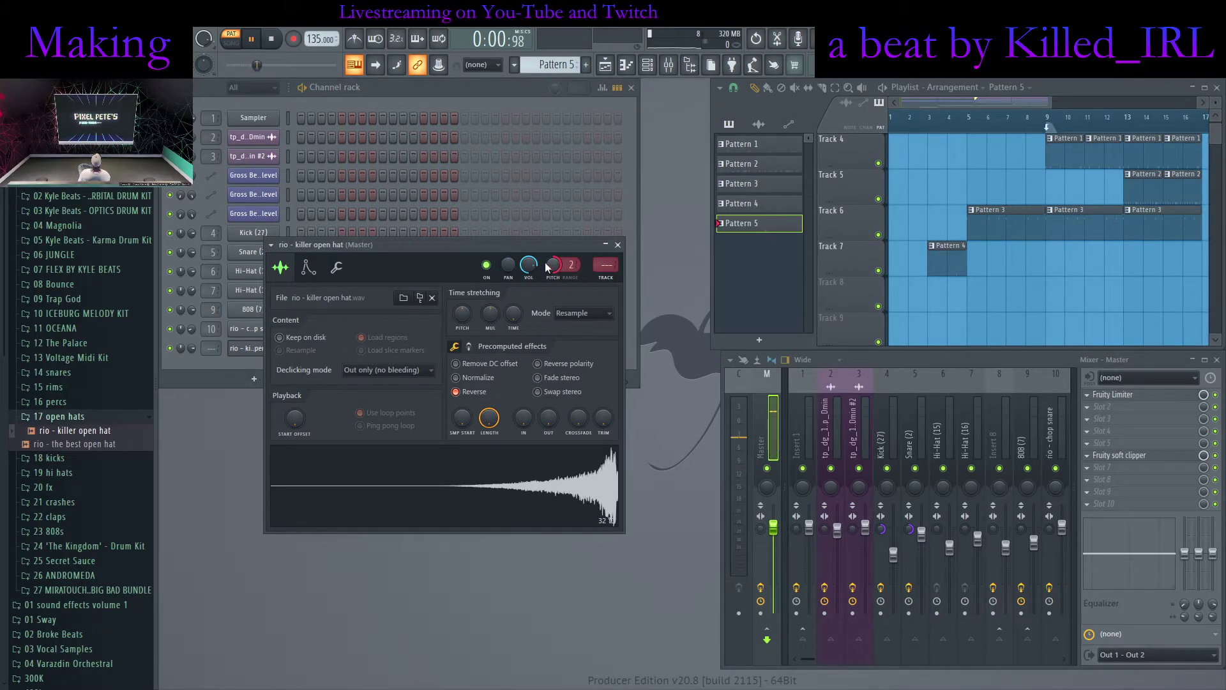
left_click_drag(546, 244, 745, 346)
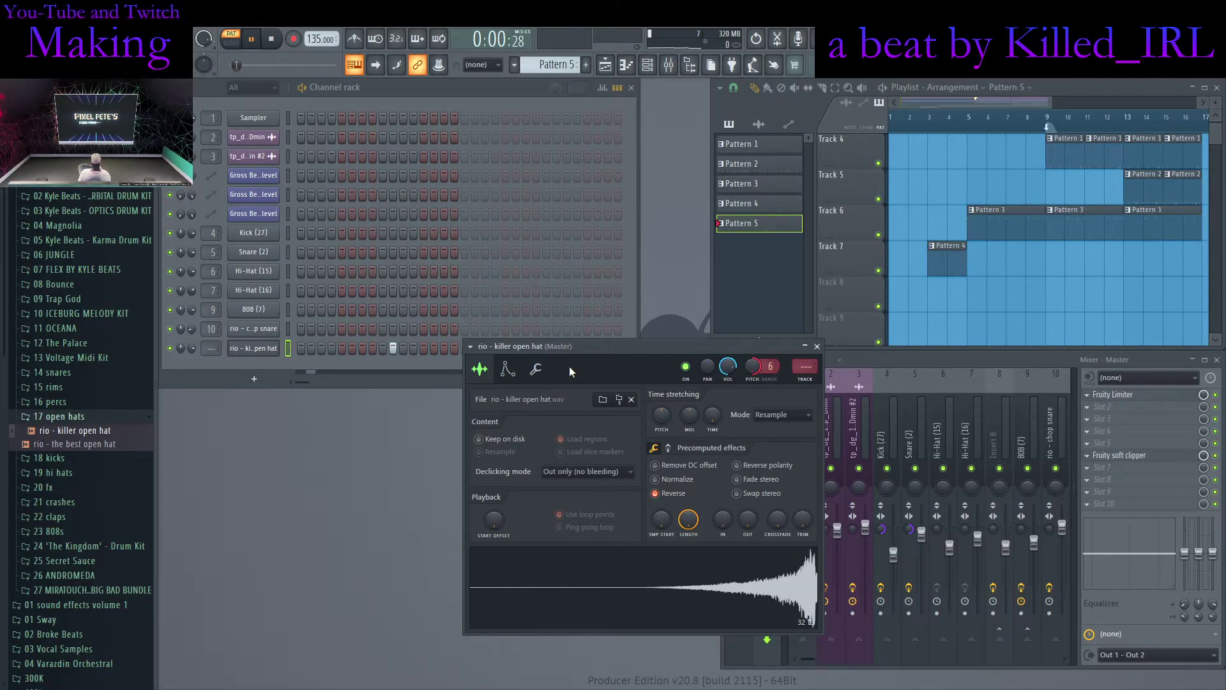
right_click(393, 351)
left_click(420, 351)
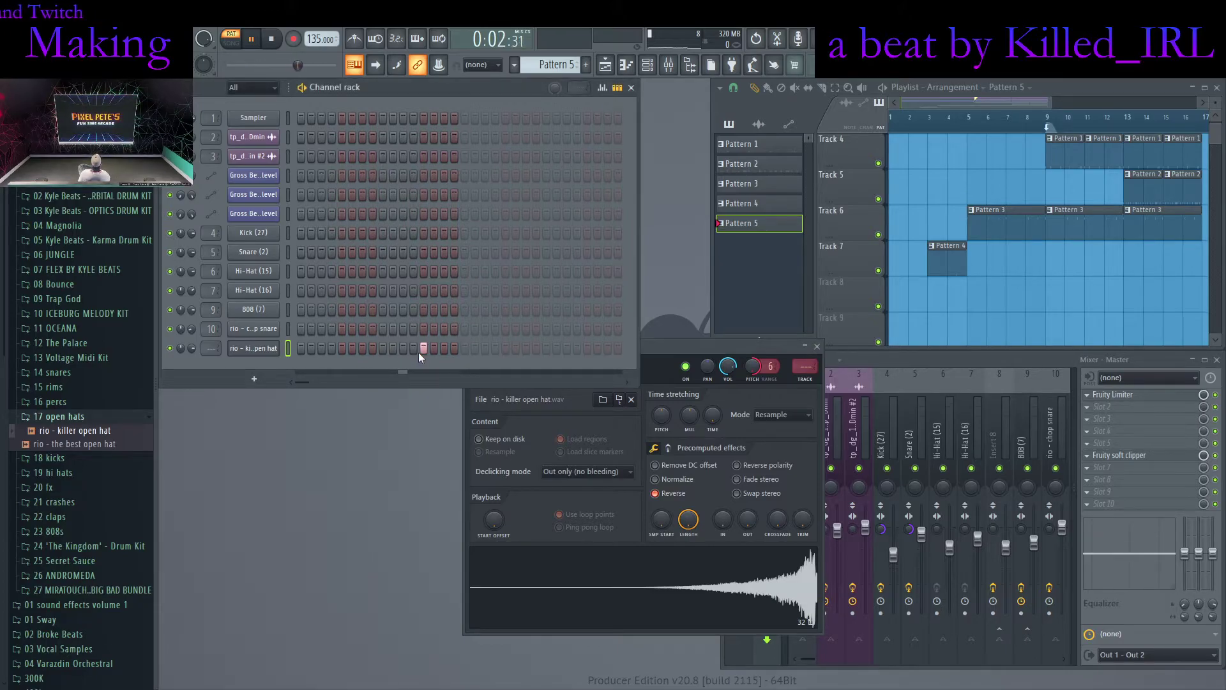
right_click(425, 348)
left_click(415, 349)
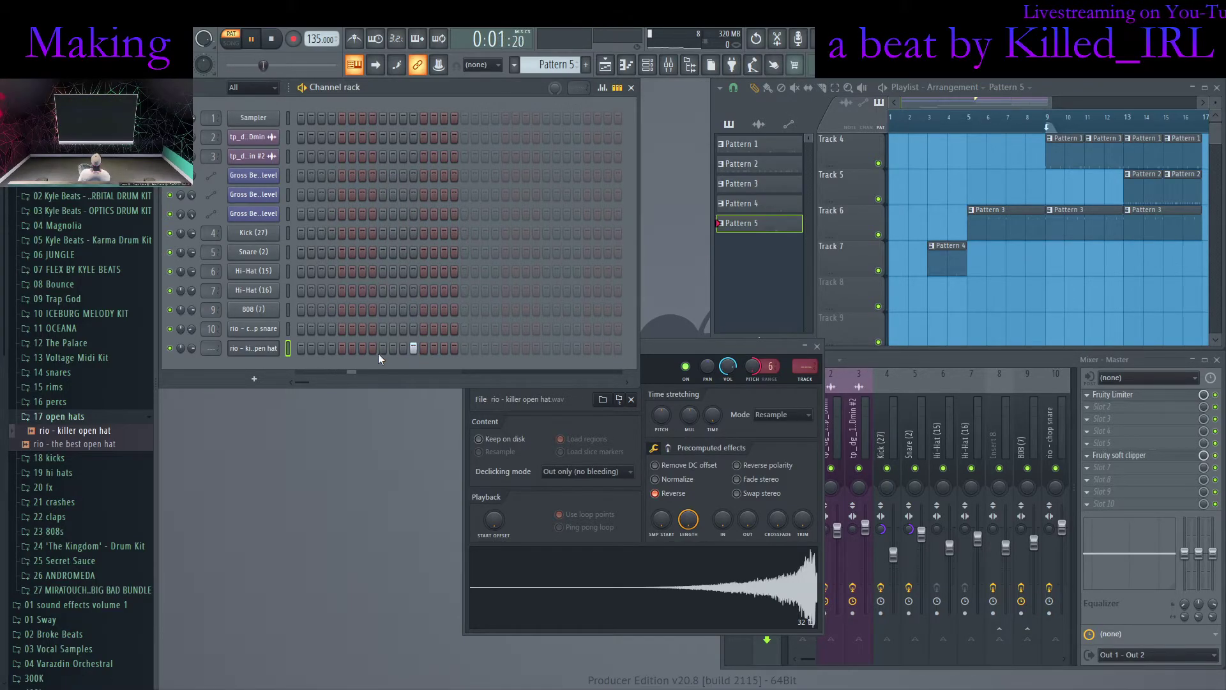
Lower the rio - killer open hat volume, place Pattern 5 on Track 8 at bar 4, and switch playback to song mode
left_click(665, 359)
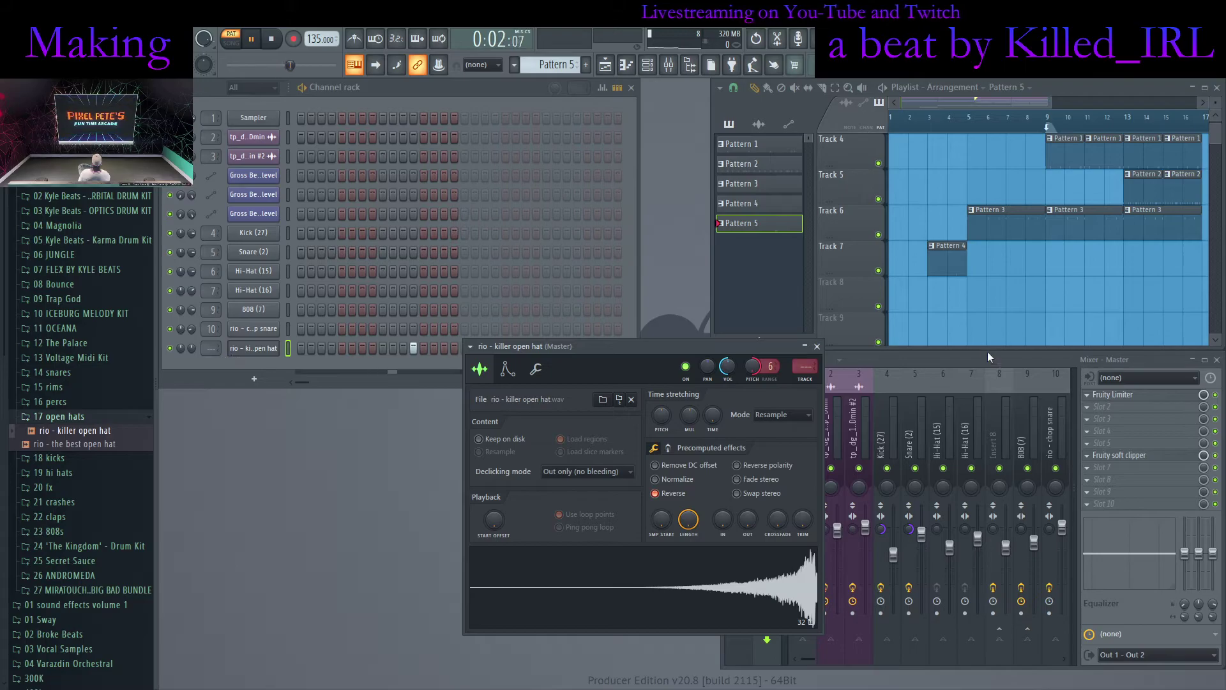
left_click(950, 302)
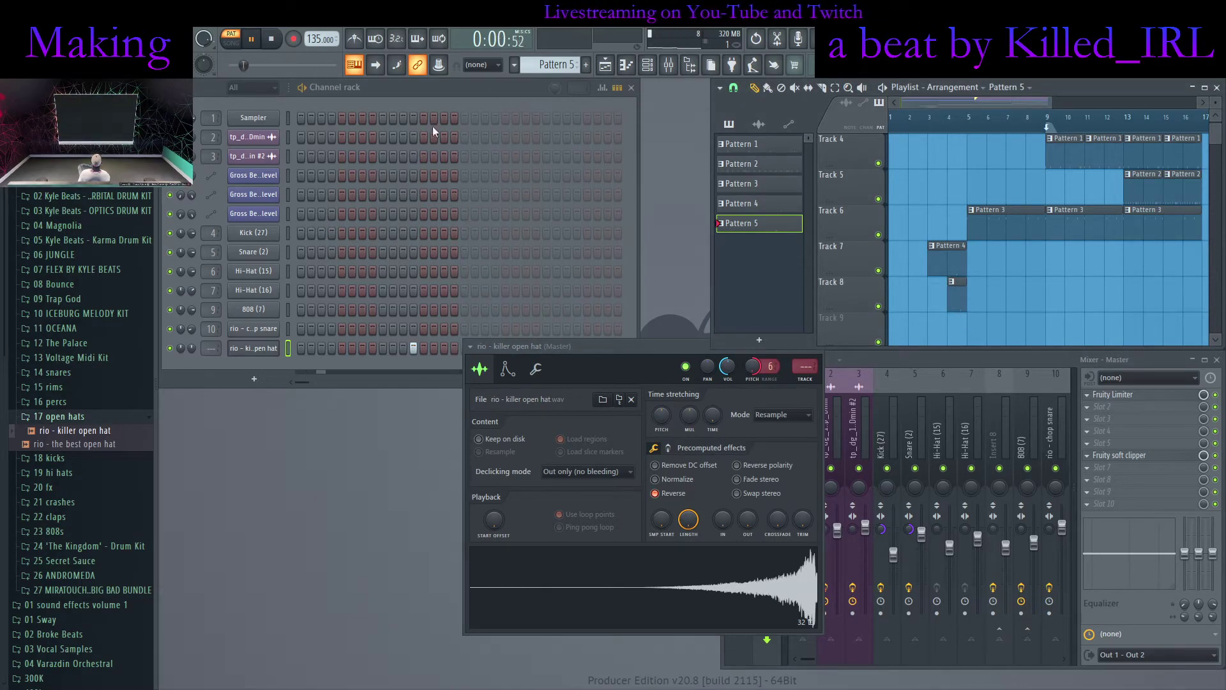
key("l")
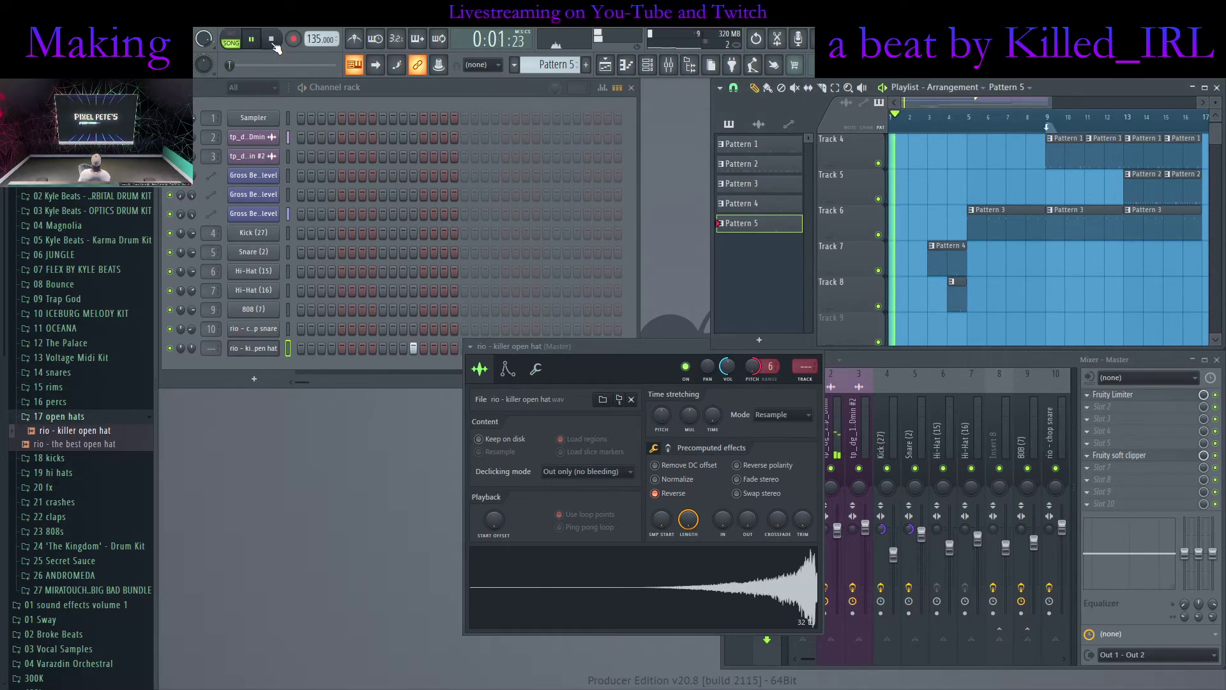
Route the rio - killer open hat channel to its own mixer track 11 and close its settings
left_click(722, 353)
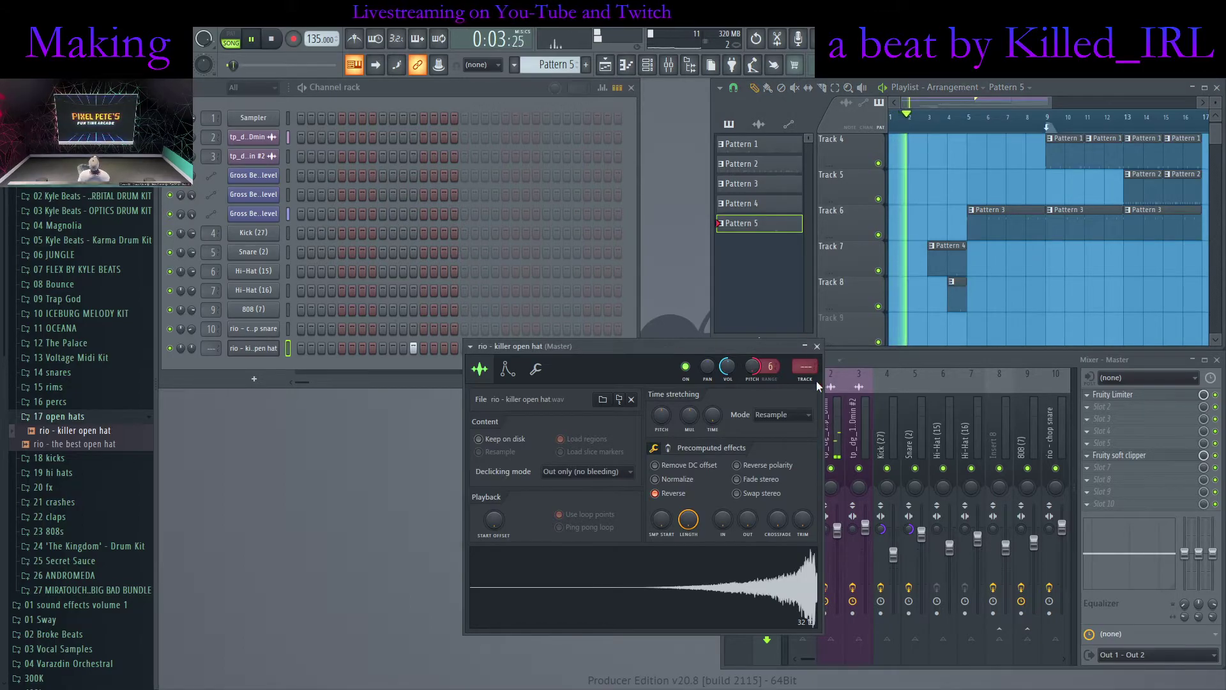
key("ctrl+l")
left_click(817, 347)
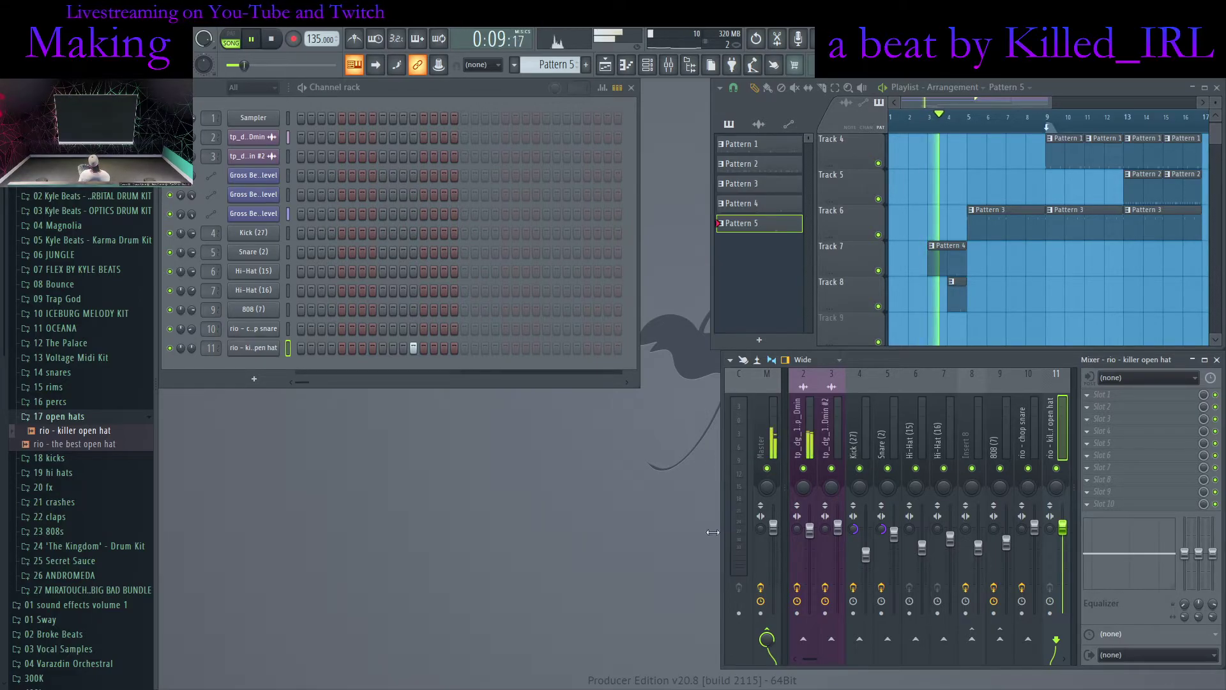
Widen the mixer window and slightly lower the fader of the rio - killer open hat track
left_click_drag(726, 535, 672, 536)
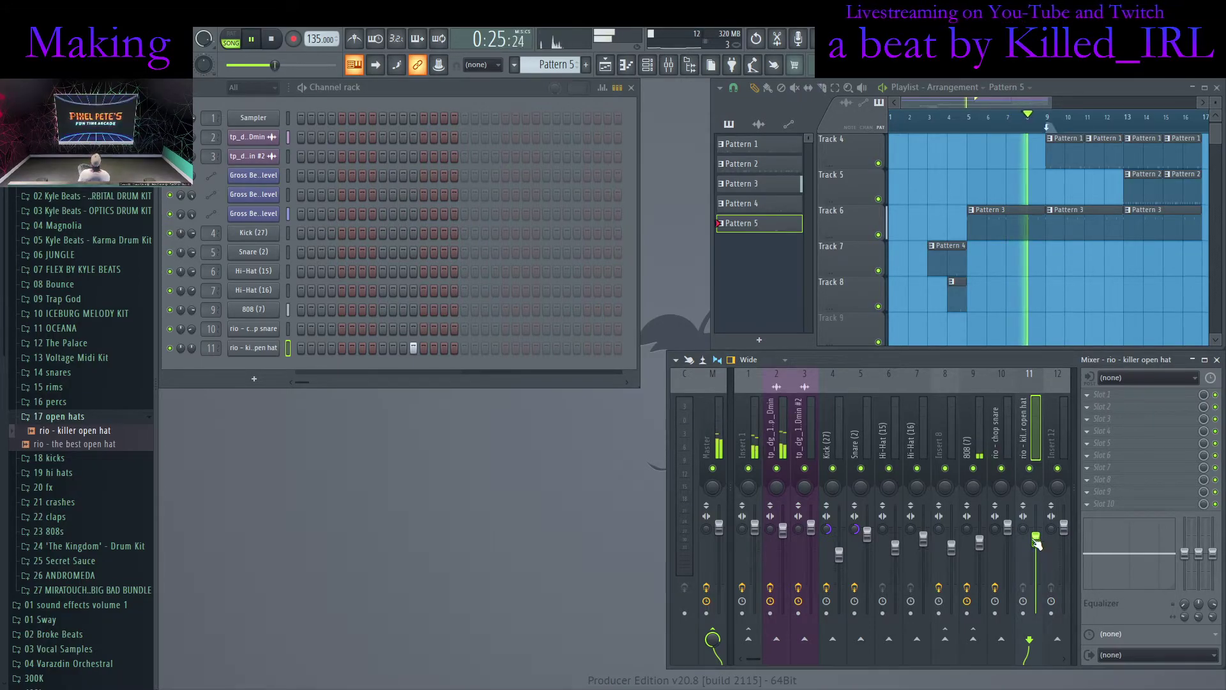
Add Kick (7) from the Trap God Kicks folder as a new channel and open its miscellaneous settings
left_click(90, 417)
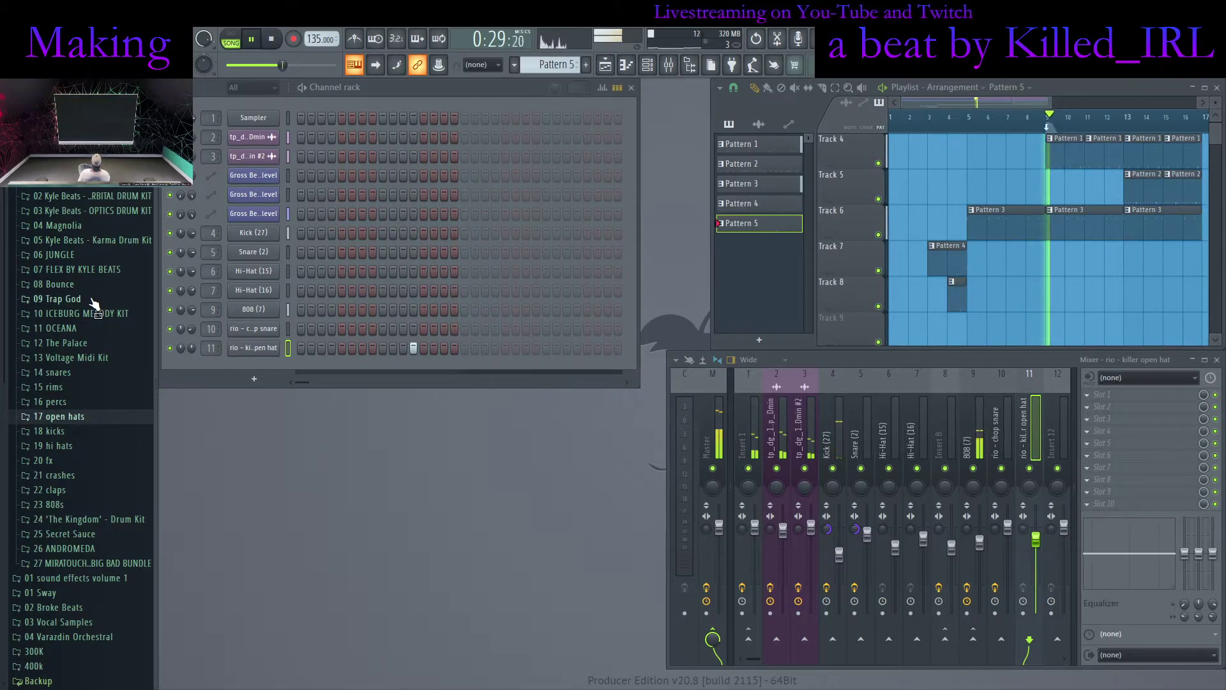
left_click(64, 298)
left_click(52, 343)
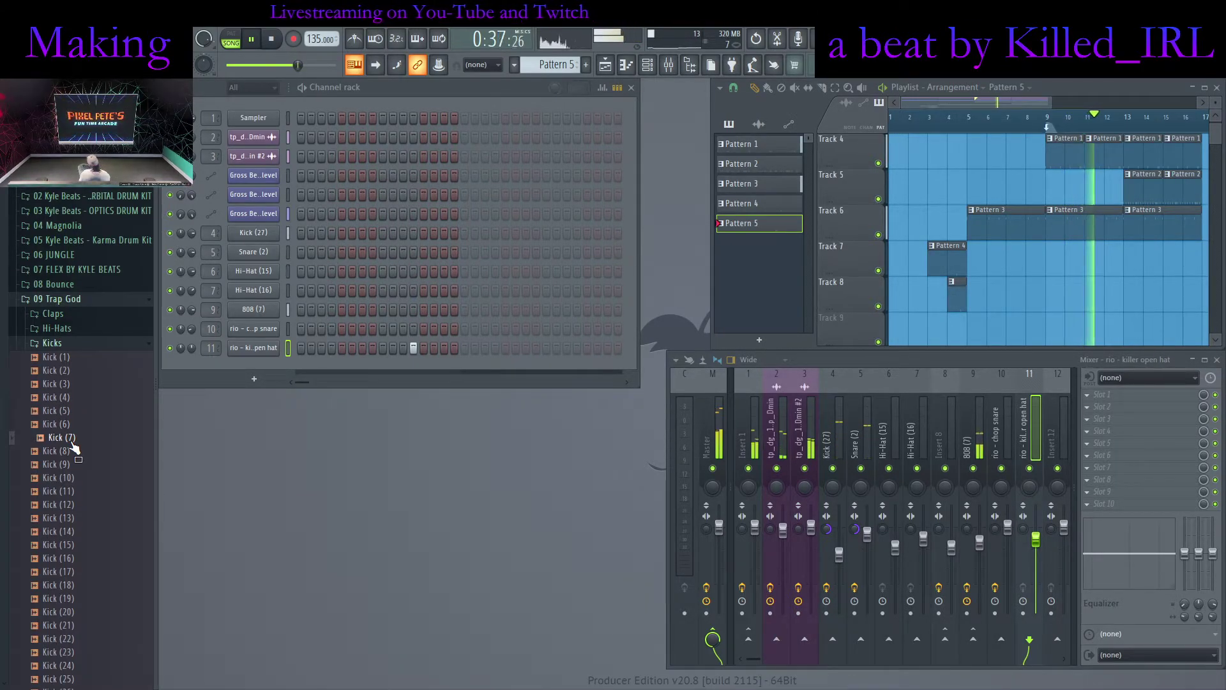
left_click_drag(73, 449, 206, 369)
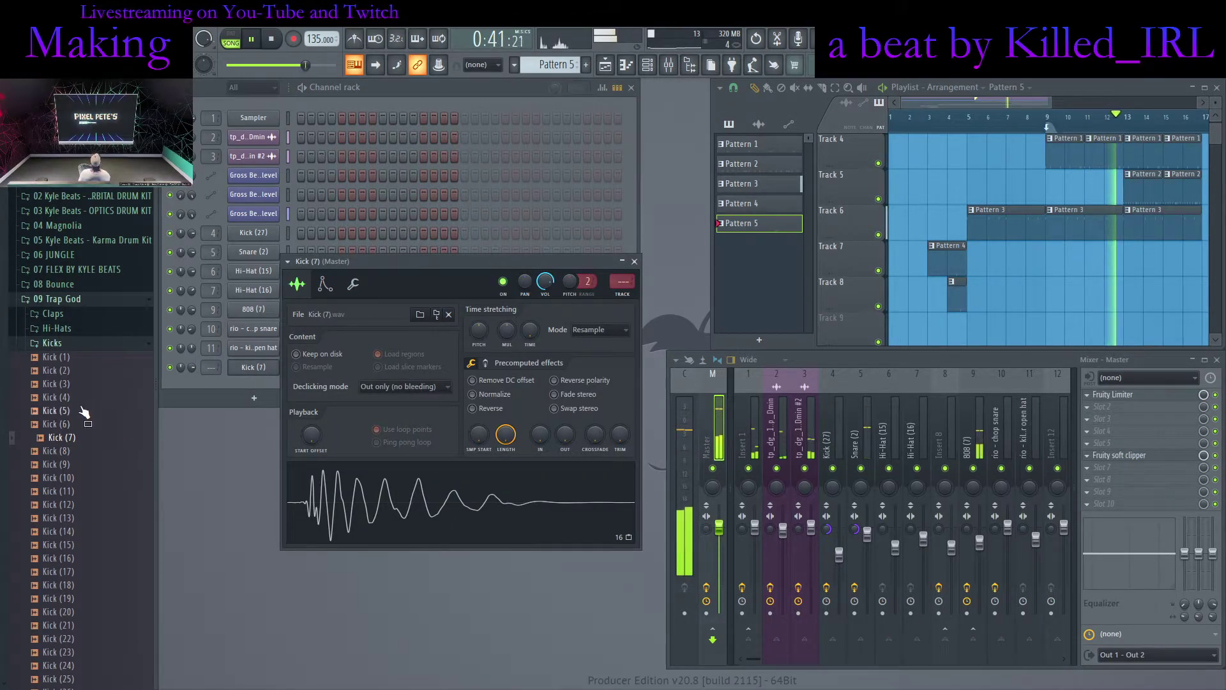
left_click(353, 283)
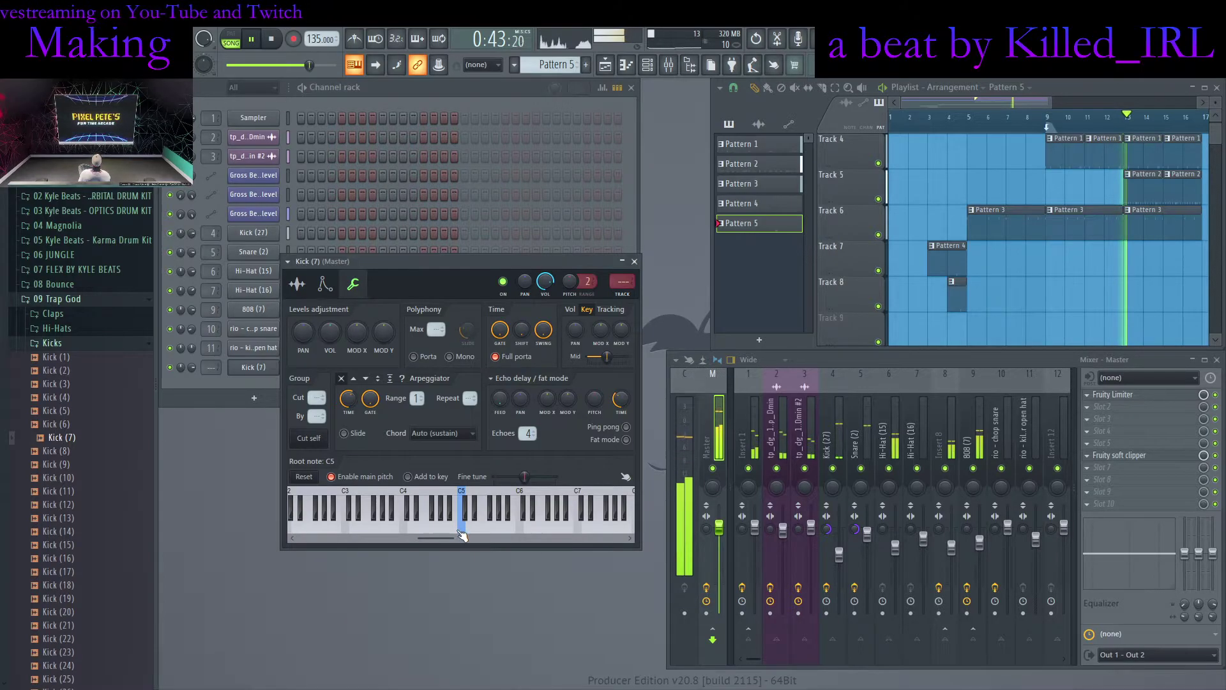
Replace the new kick channel's sample with Kick (4), inspect its waveform, and try Kick (3) instead
left_click_drag(69, 426, 446, 516)
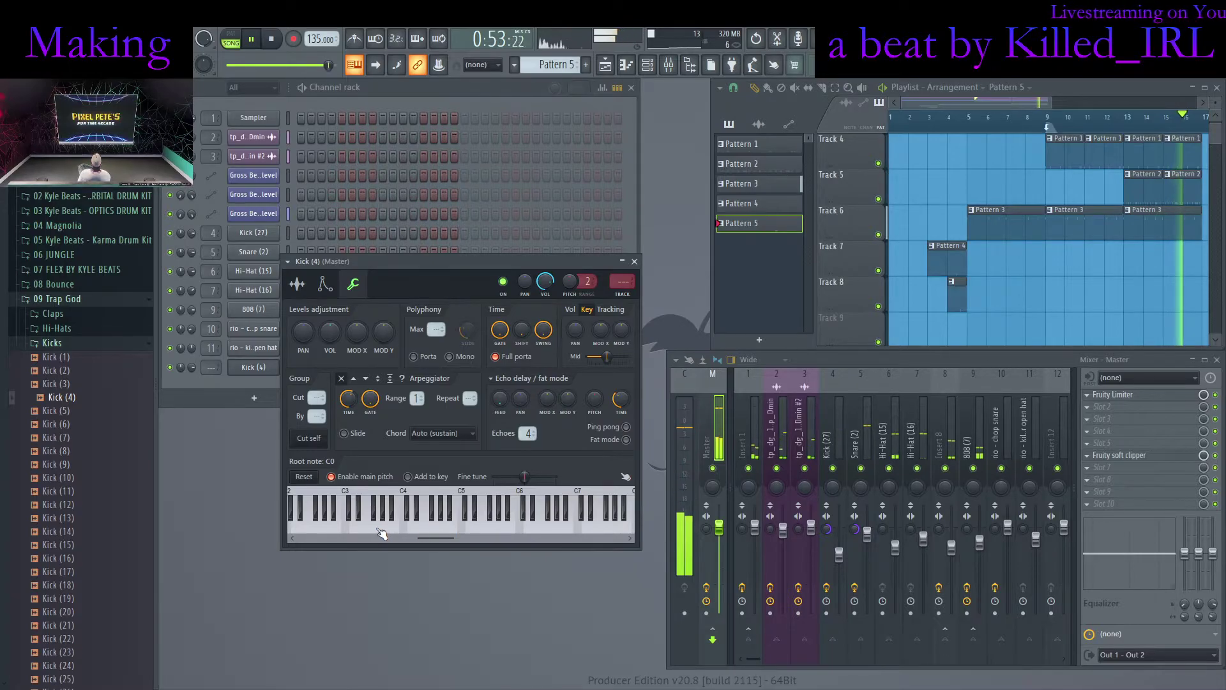
left_click(246, 367)
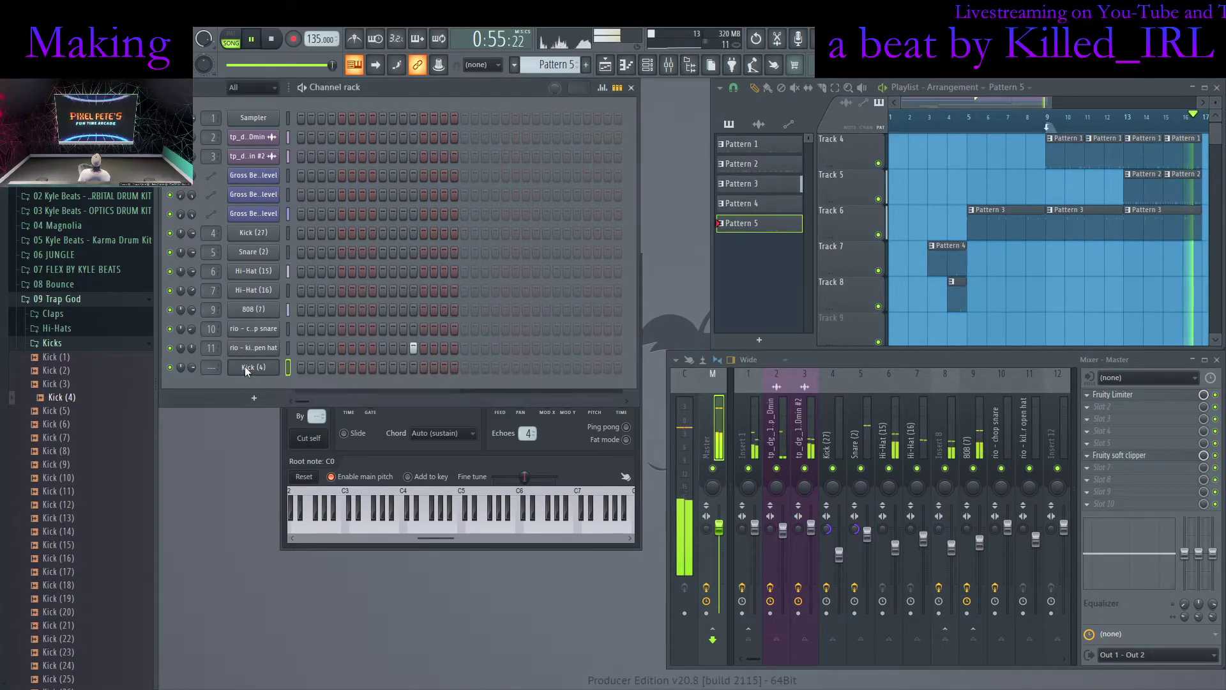
left_click(246, 367)
left_click(298, 285)
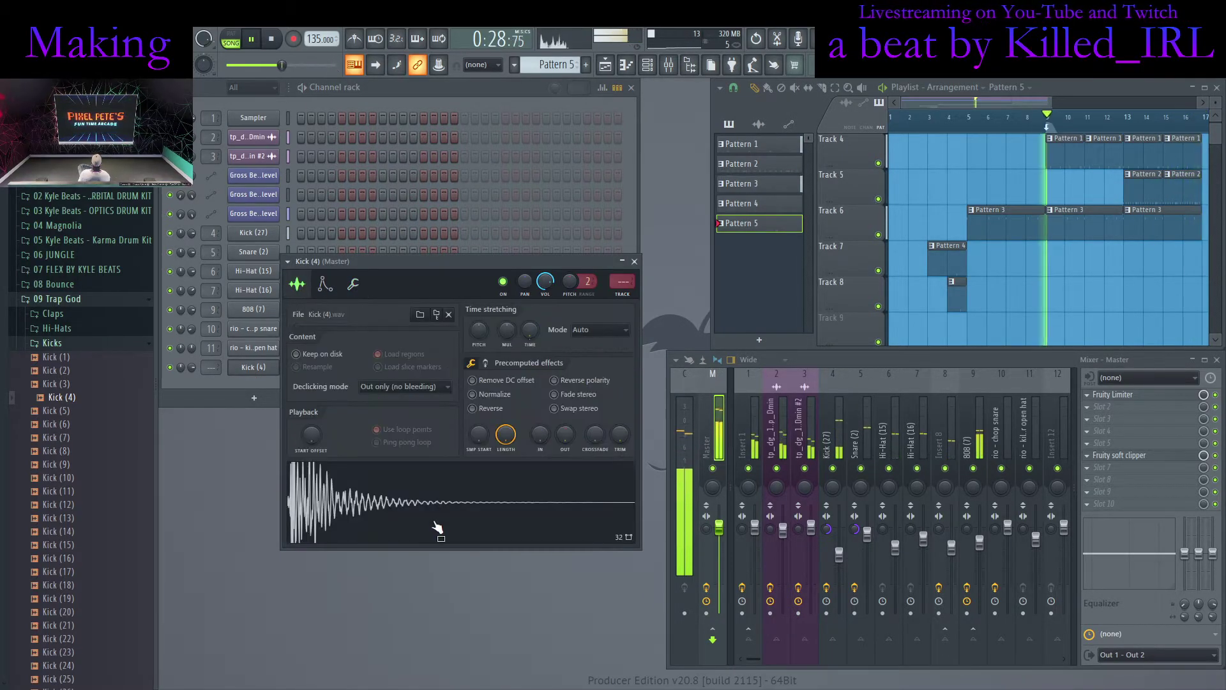
left_click(75, 387)
left_click_drag(76, 387, 375, 511)
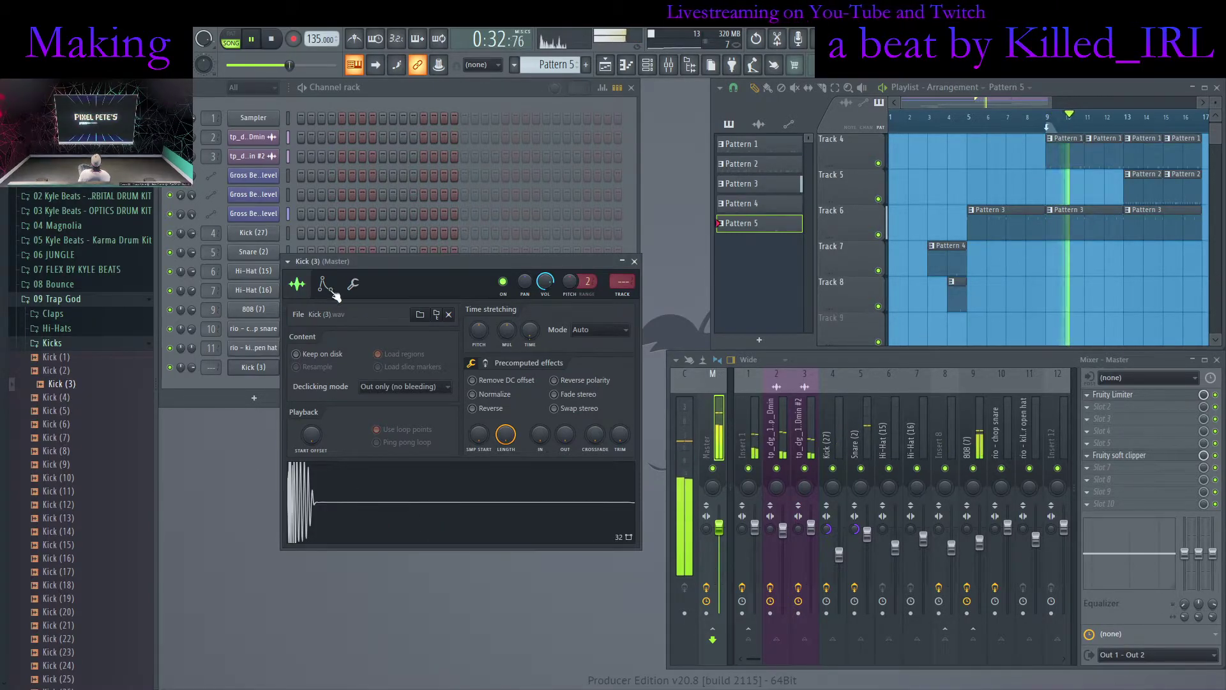
Close the kick channel's settings, place a Kick (3) hit on step 1 of Pattern 5, and switch playback to pattern mode
left_click(250, 367)
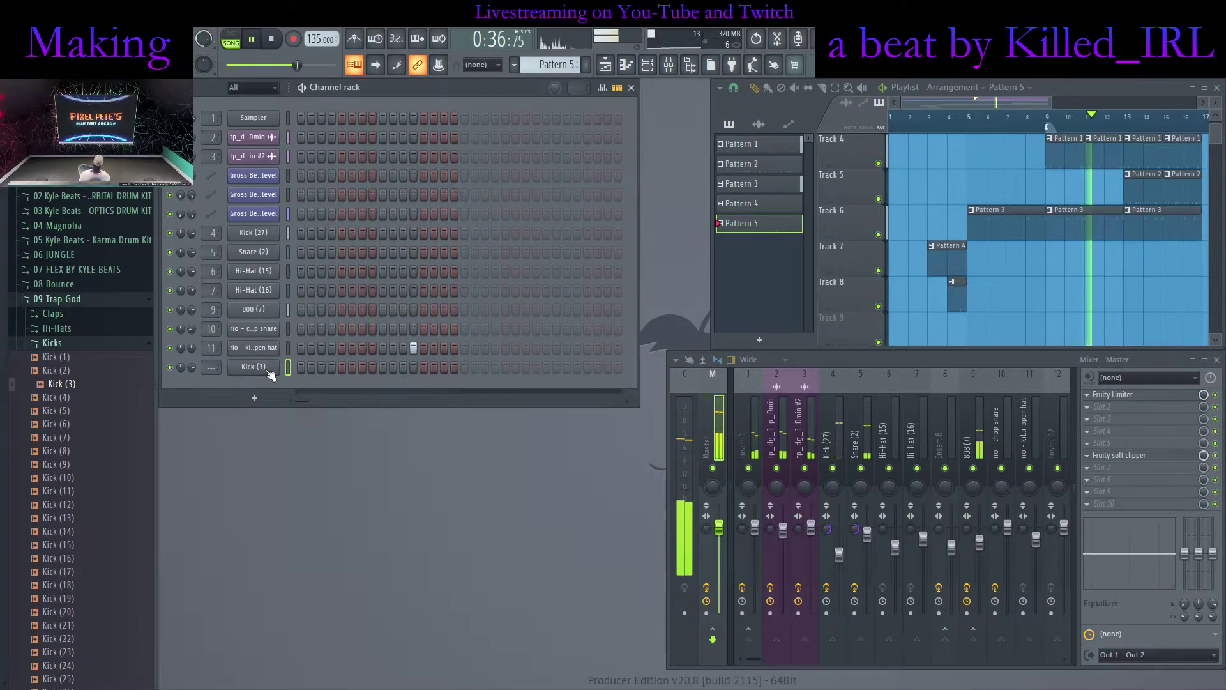
left_click(269, 372)
left_click(239, 382)
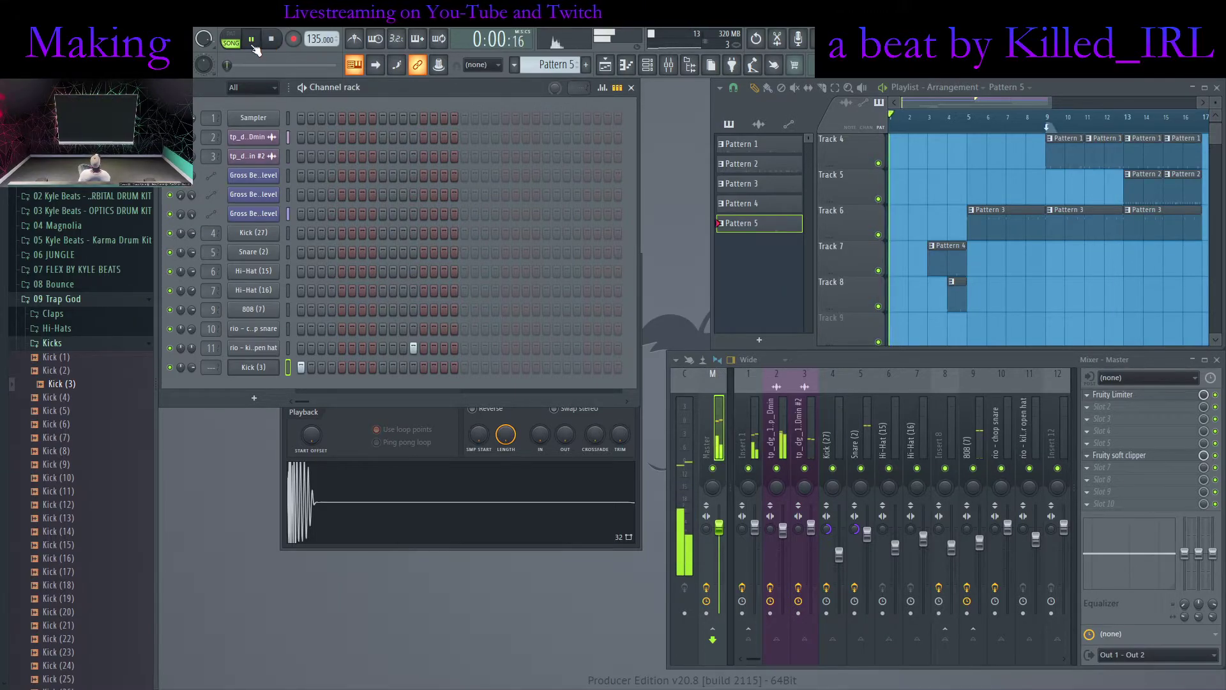
key("l")
Audition Kick (2), Kick (1), Kick (4), Kick (5), Kick (6) and Kick (7) on the new channel, turning off loop points for Kick (5)
left_click_drag(78, 369, 252, 371)
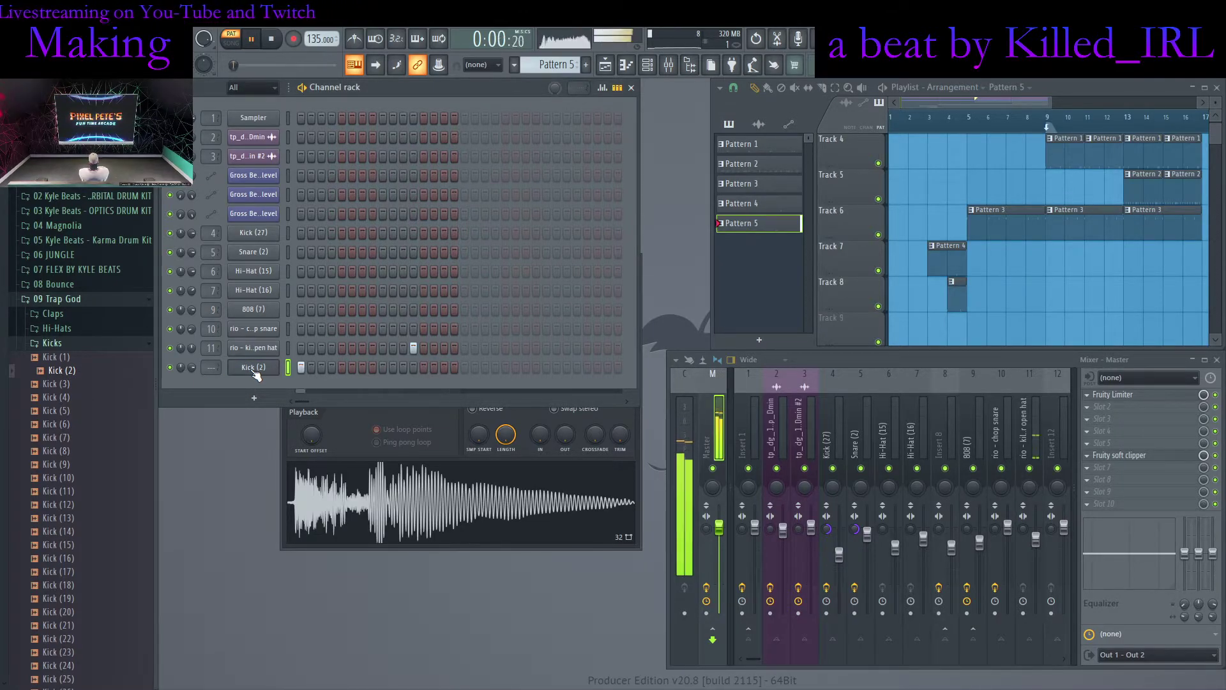
left_click_drag(56, 357, 253, 369)
left_click_drag(64, 397, 258, 369)
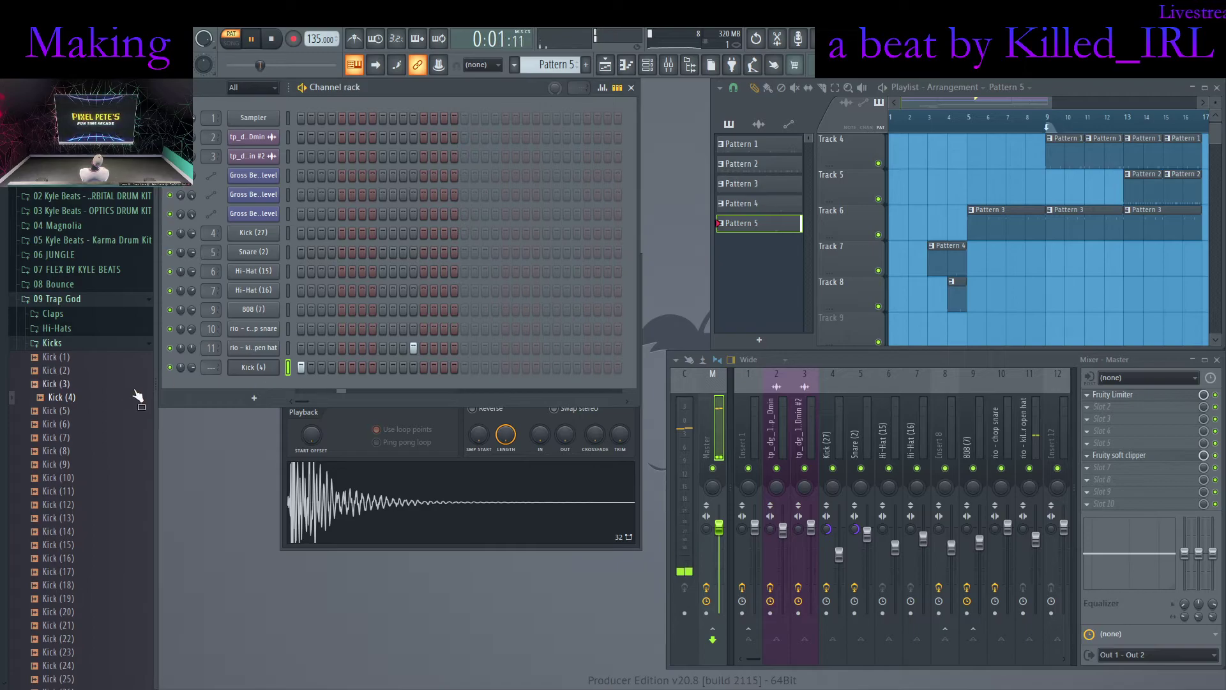
left_click_drag(258, 373, 262, 380)
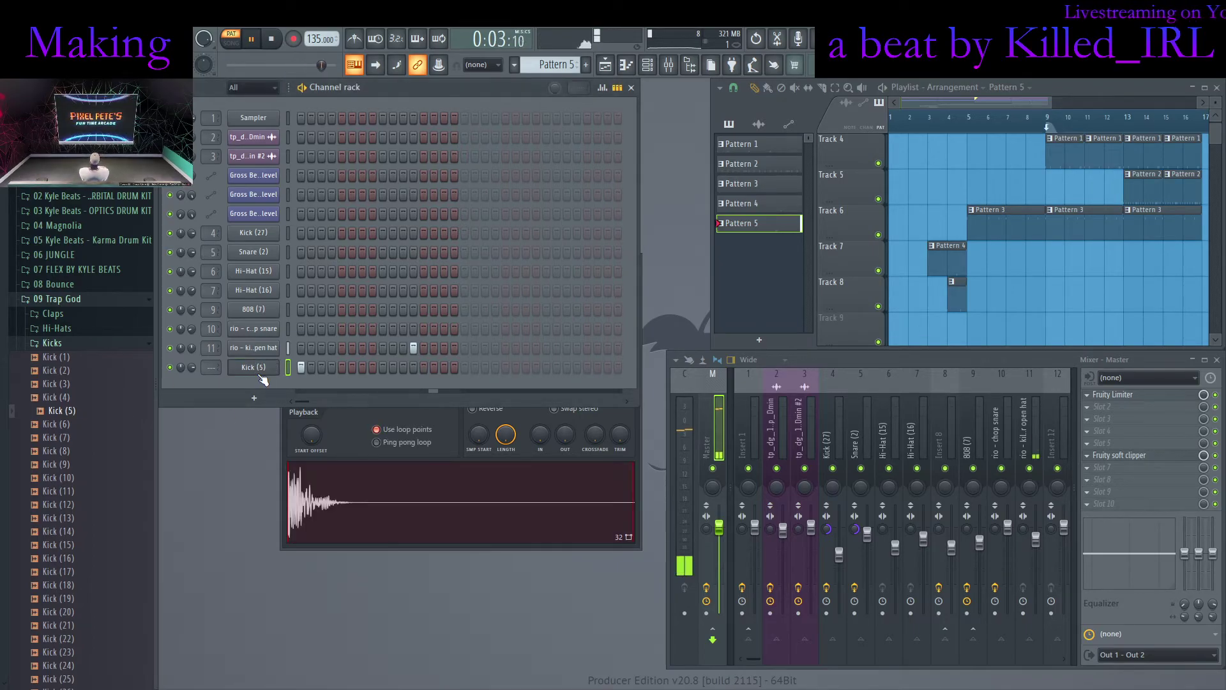
left_click(377, 430)
left_click_drag(56, 424, 249, 373)
left_click_drag(118, 436, 249, 370)
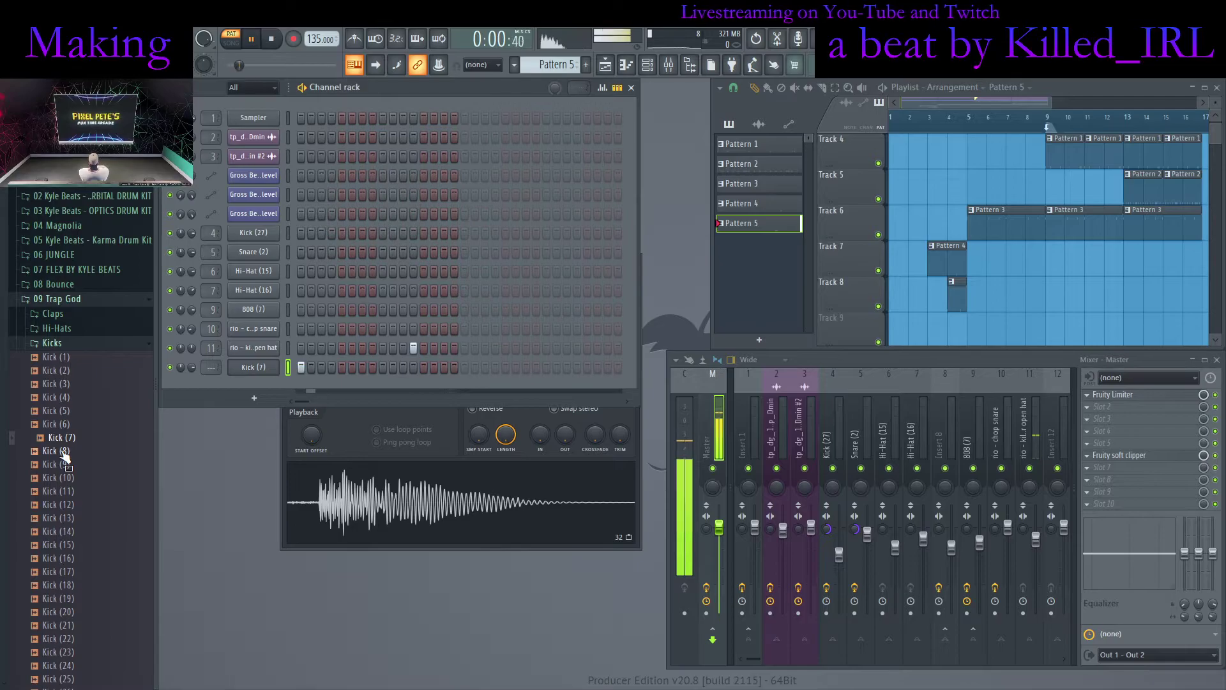
Swap the new kick channel's sample through Kick (8), Kick (9), Kick (5), Kick (6) and Kick (3)
left_click_drag(64, 455, 172, 427)
left_click_drag(249, 368, 249, 369)
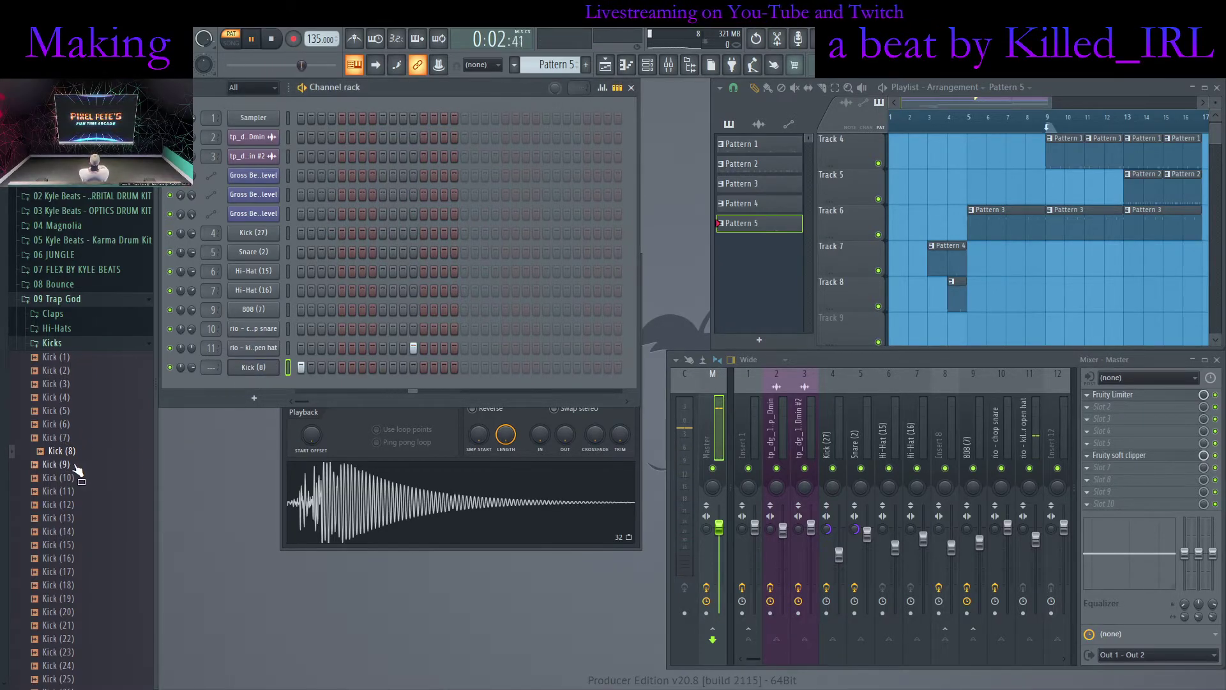
left_click_drag(72, 465, 207, 405)
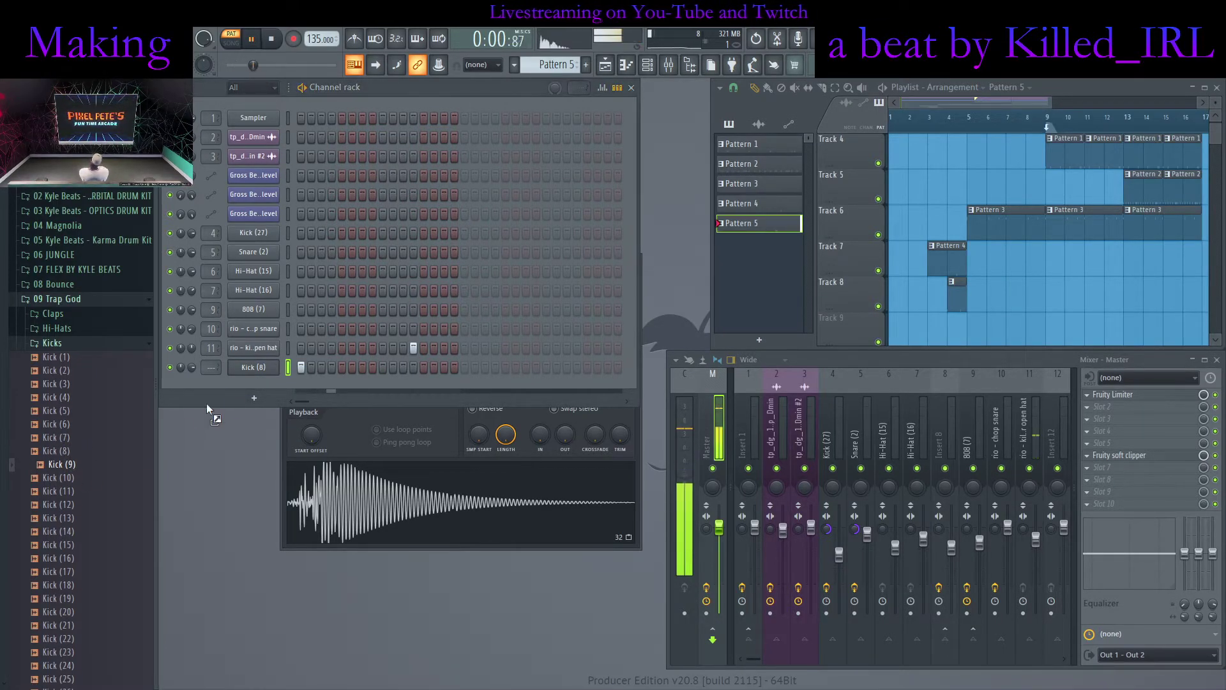
left_click_drag(256, 371, 255, 370)
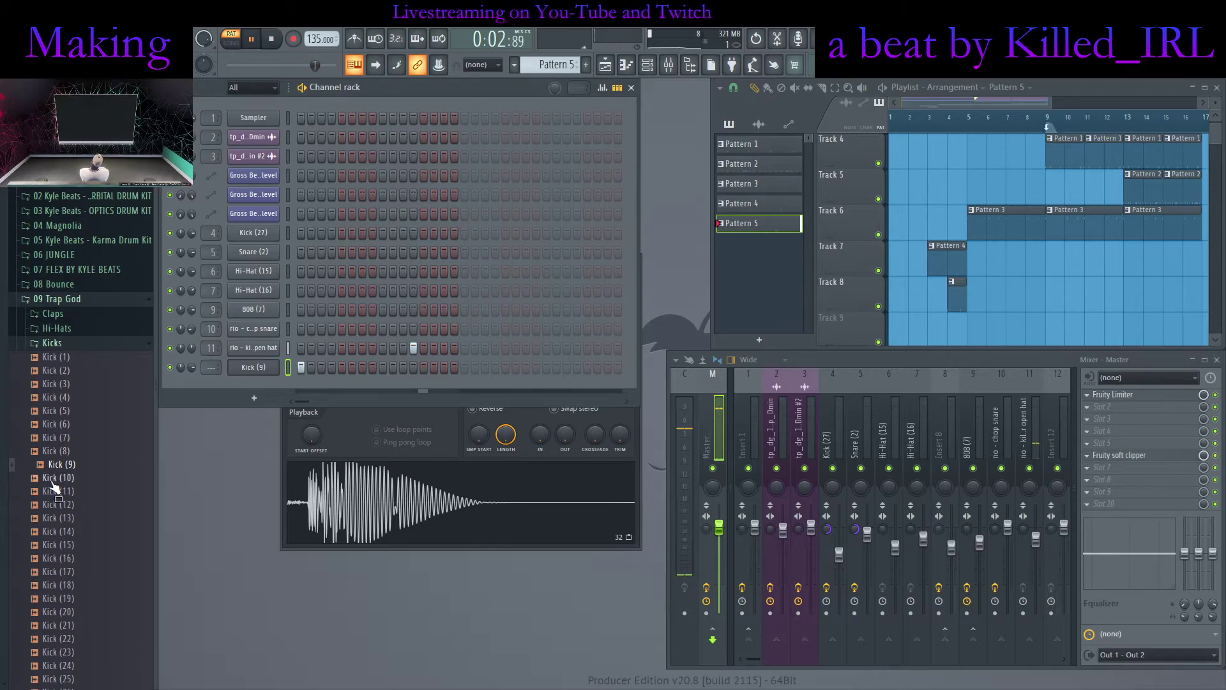
left_click(72, 412)
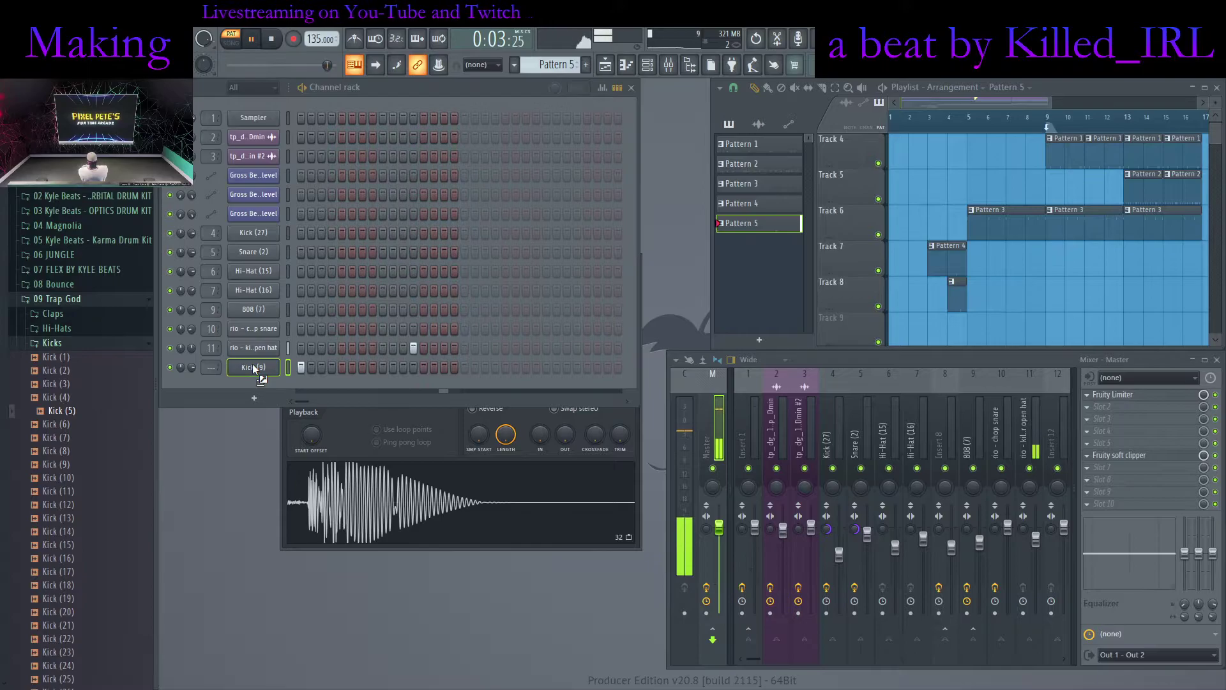
left_click_drag(253, 368, 253, 369)
left_click_drag(72, 425, 217, 387)
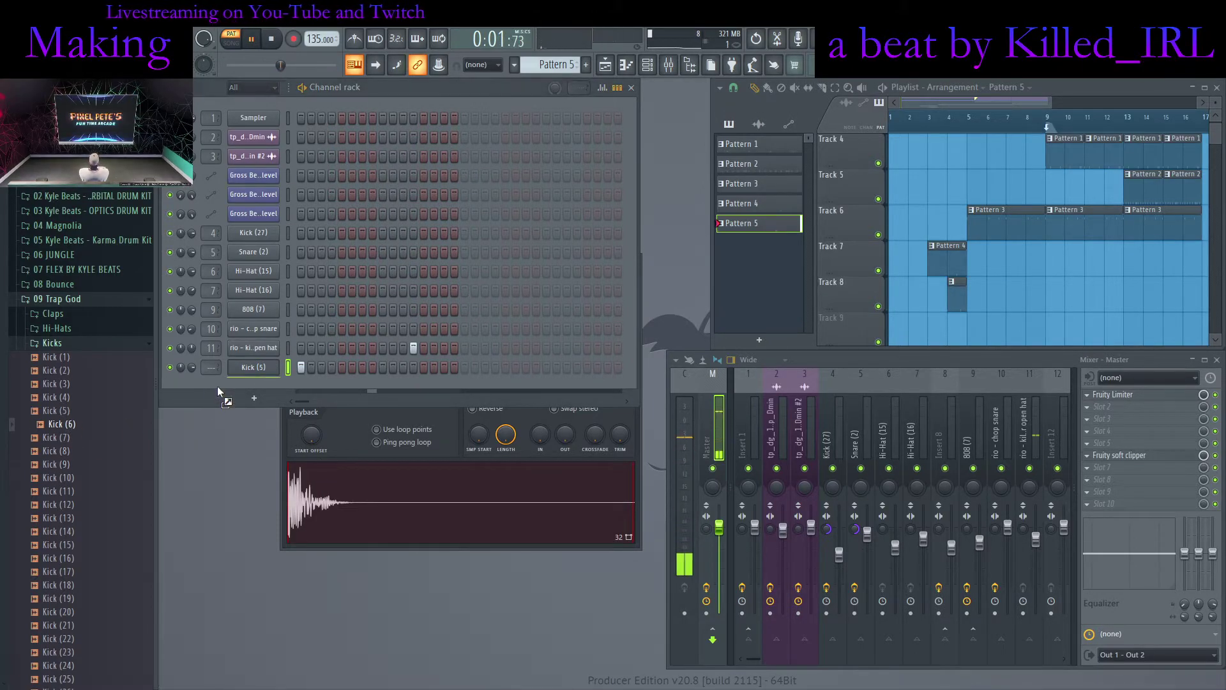
left_click_drag(67, 400, 243, 371)
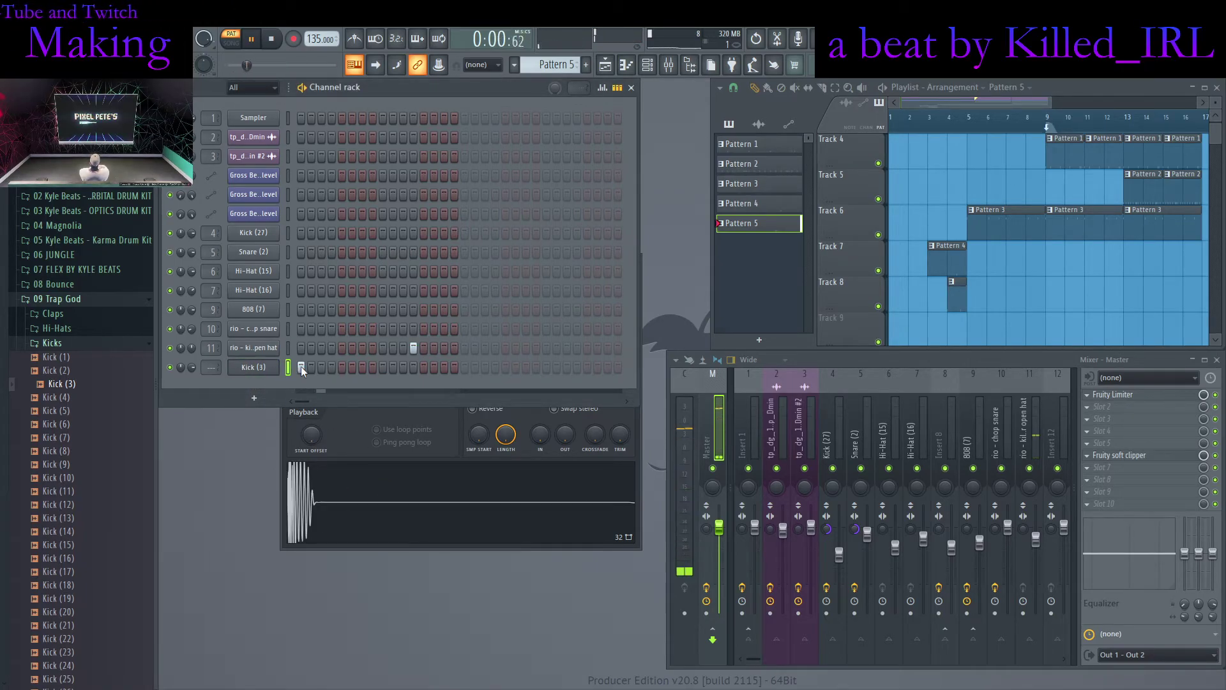
Check Kick (3) in the piano roll's upper octaves, load Kick (7) into the channel instead, and put its hit on step 1
key("F7")
scroll(205, 480, "up", 6)
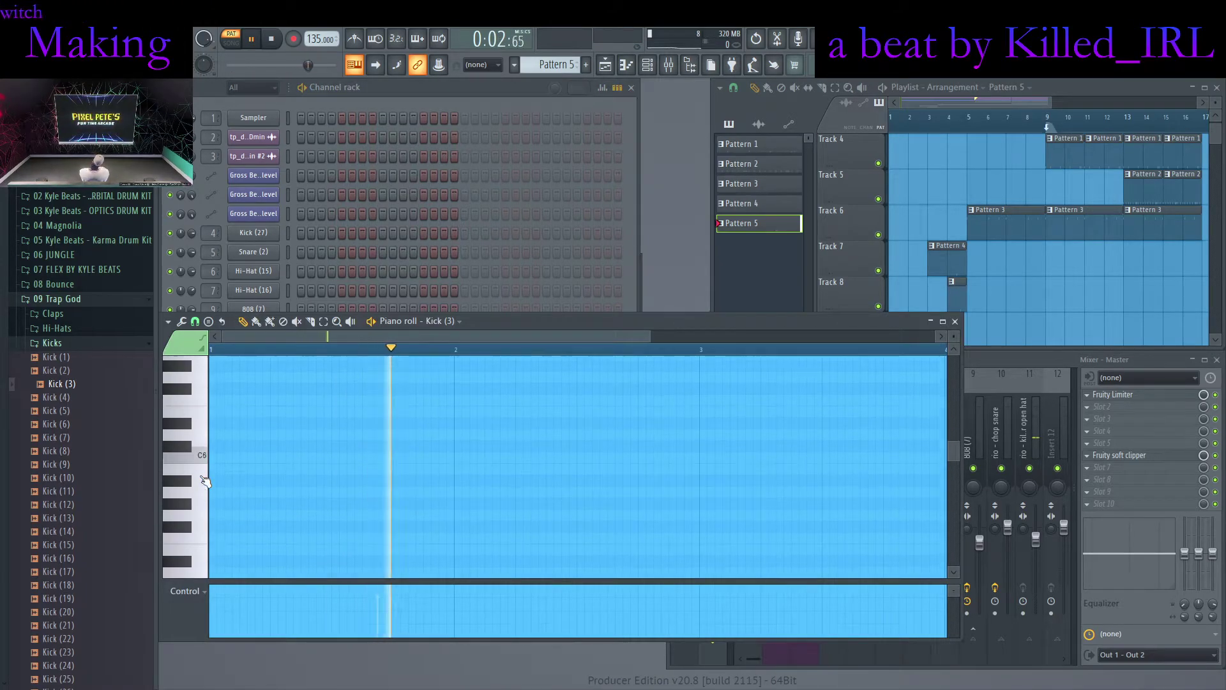
scroll(206, 470, "up", 4)
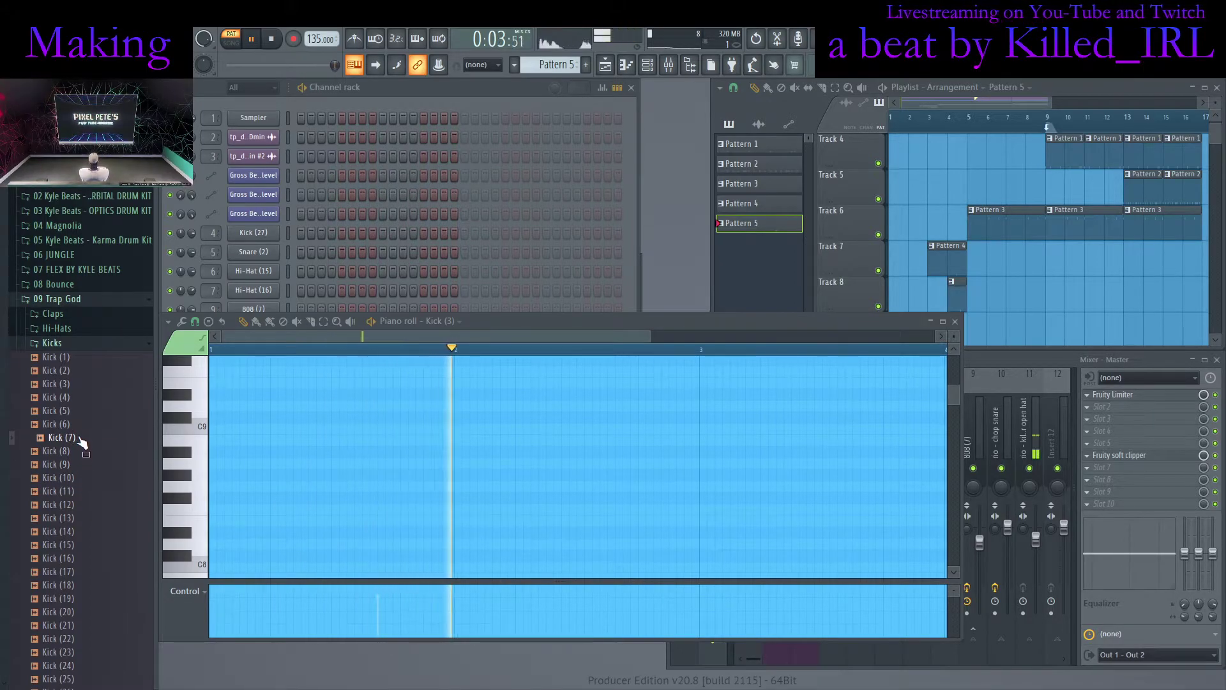
left_click_drag(488, 330, 702, 368)
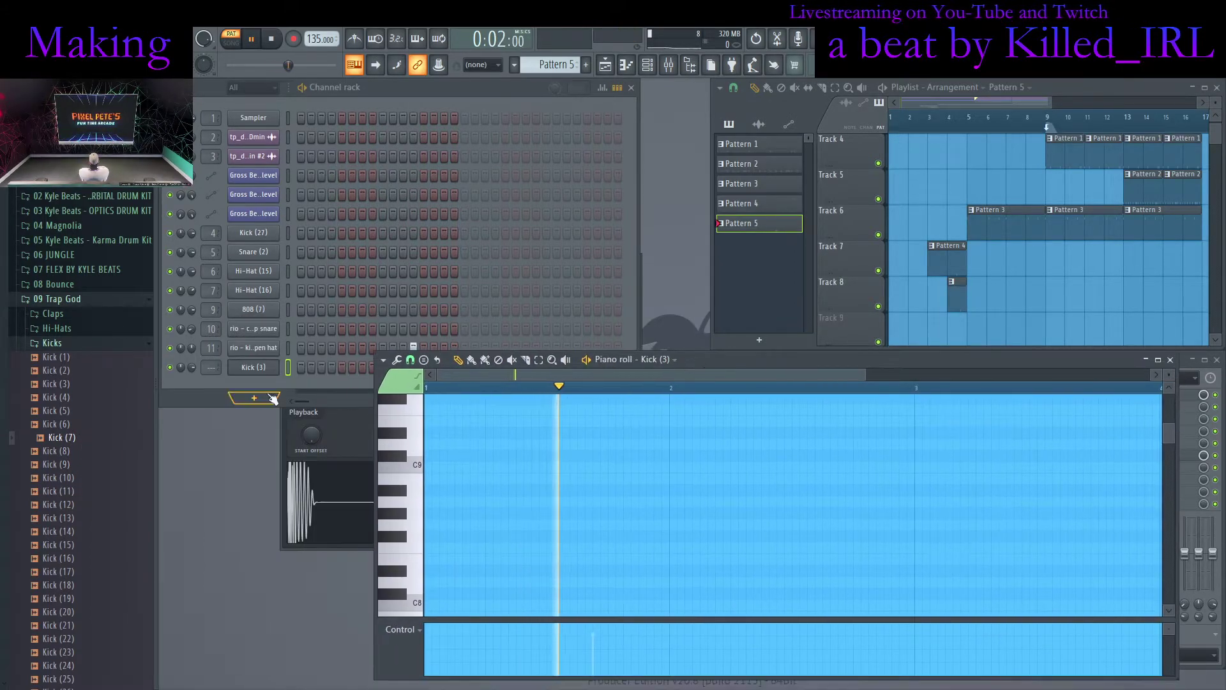
left_click_drag(85, 445, 253, 368)
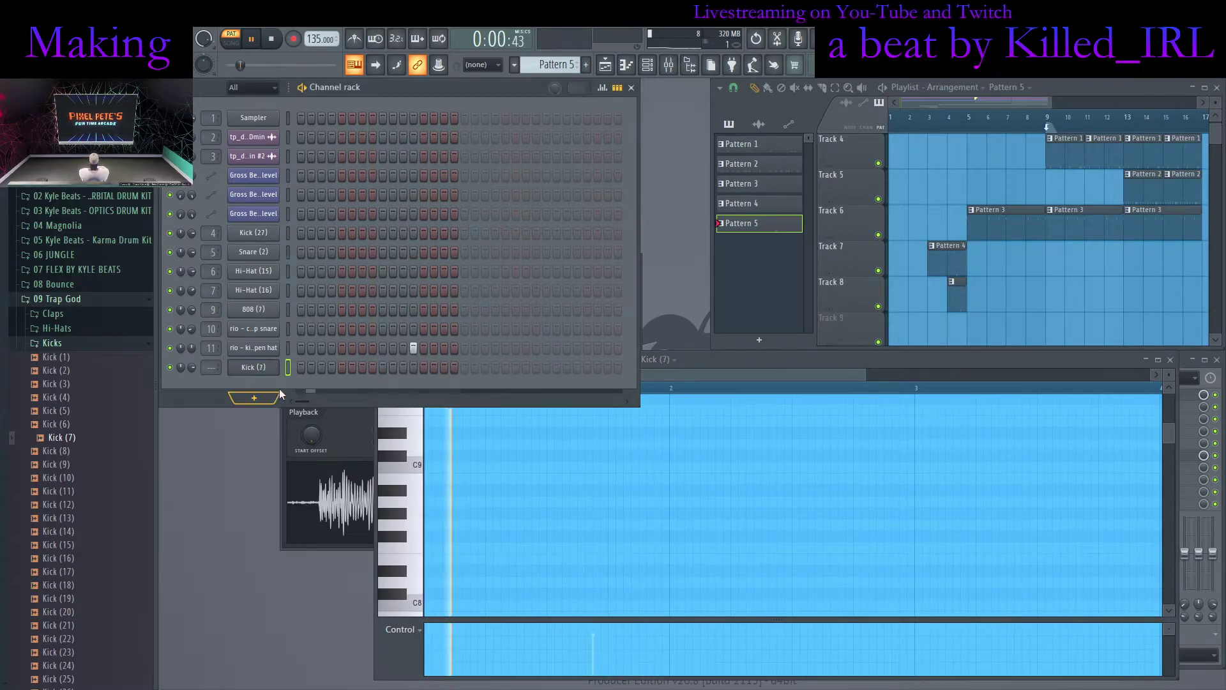
key("F7")
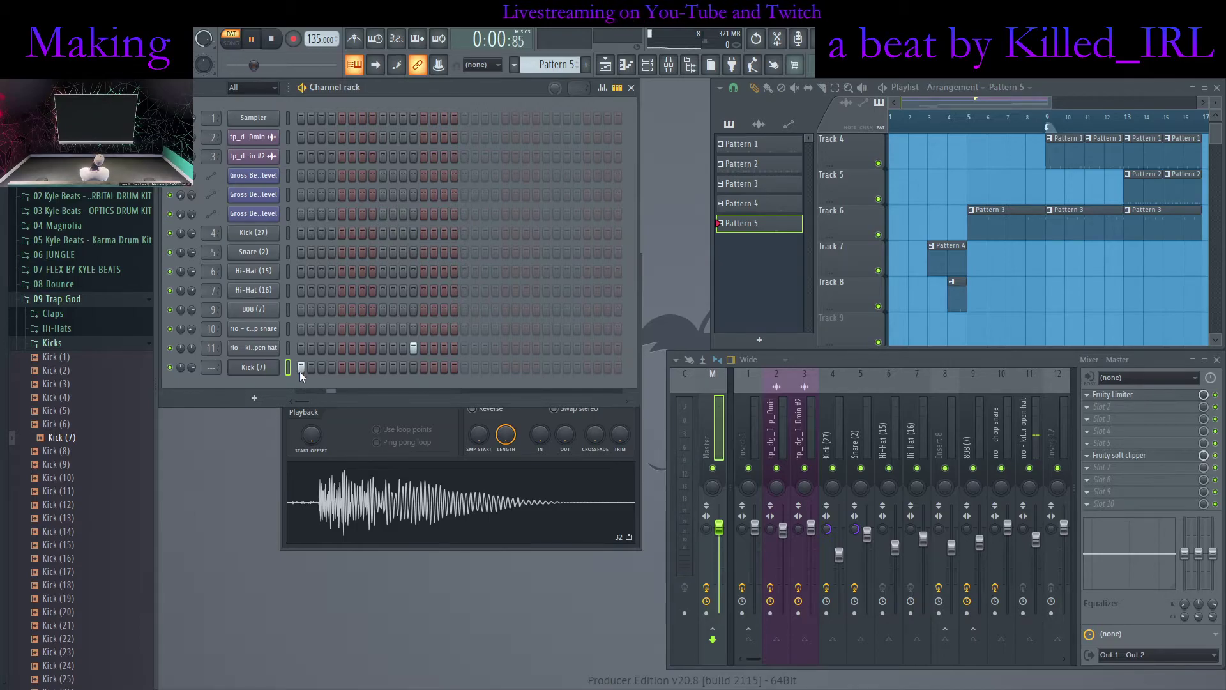
Try the Stretch time stretching mode on the Kick (7) channel and close its settings
left_click(257, 374)
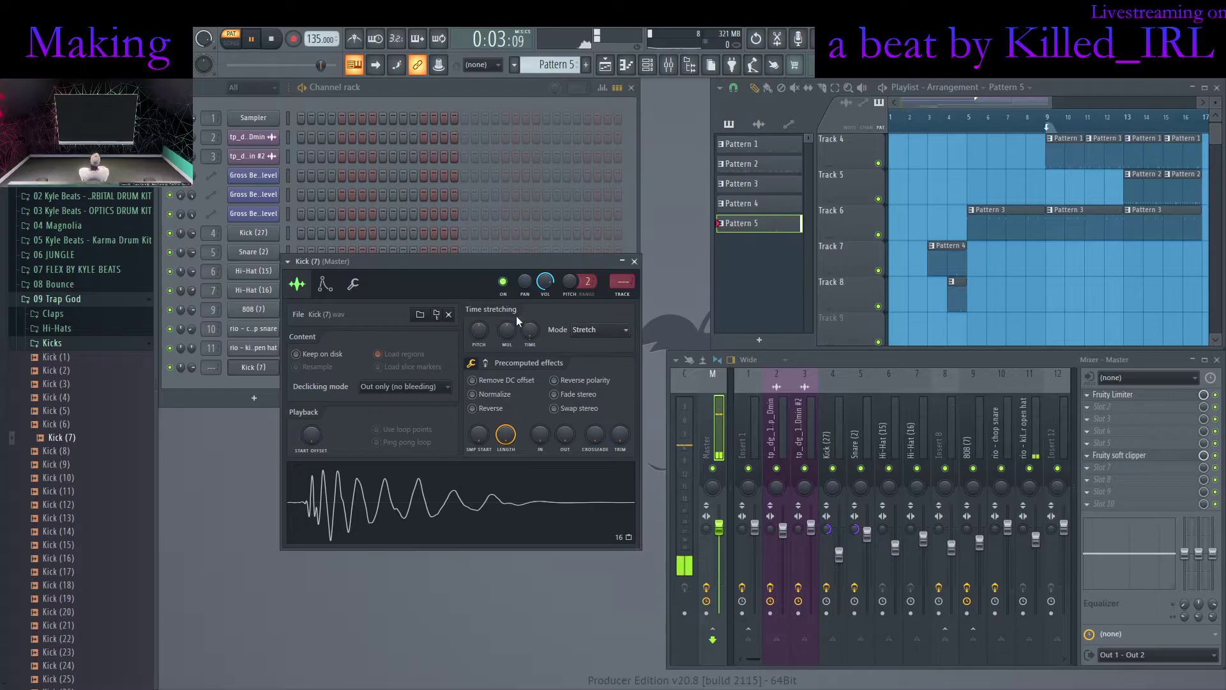
left_click(262, 374)
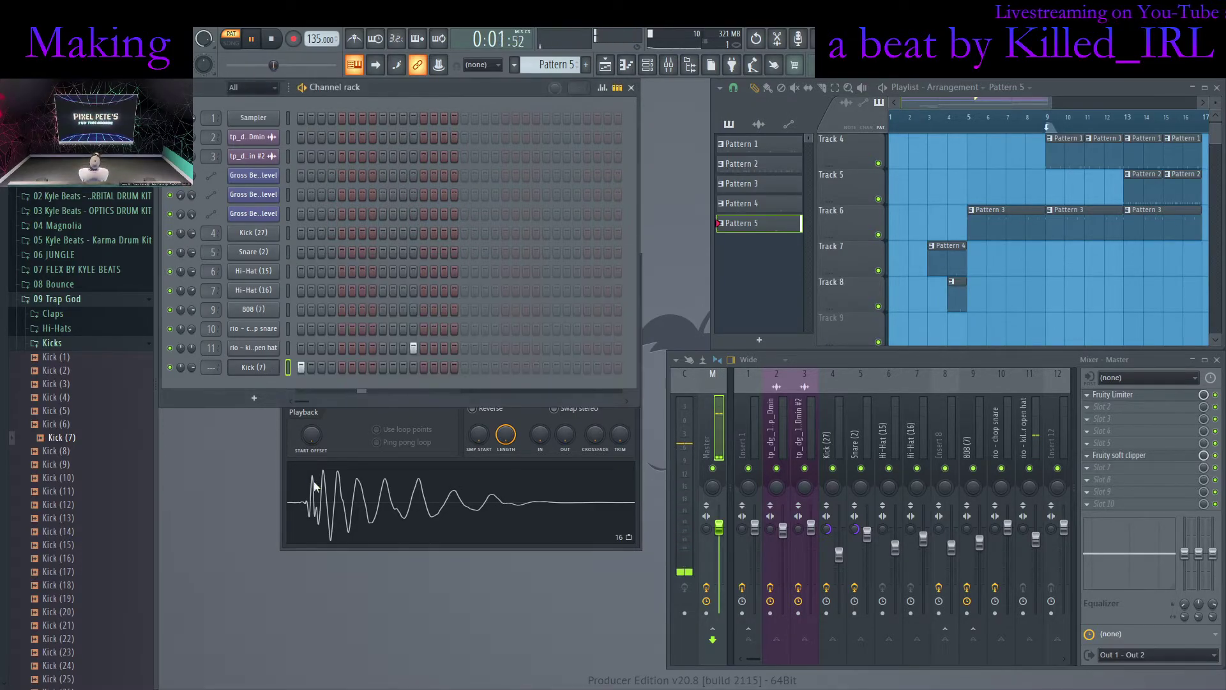
Delete the Kick (7) channel and add Kick (7) again as a fresh channel with a hit on step 1
key("alt+Delete")
left_click(65, 440)
left_click_drag(67, 439, 286, 379)
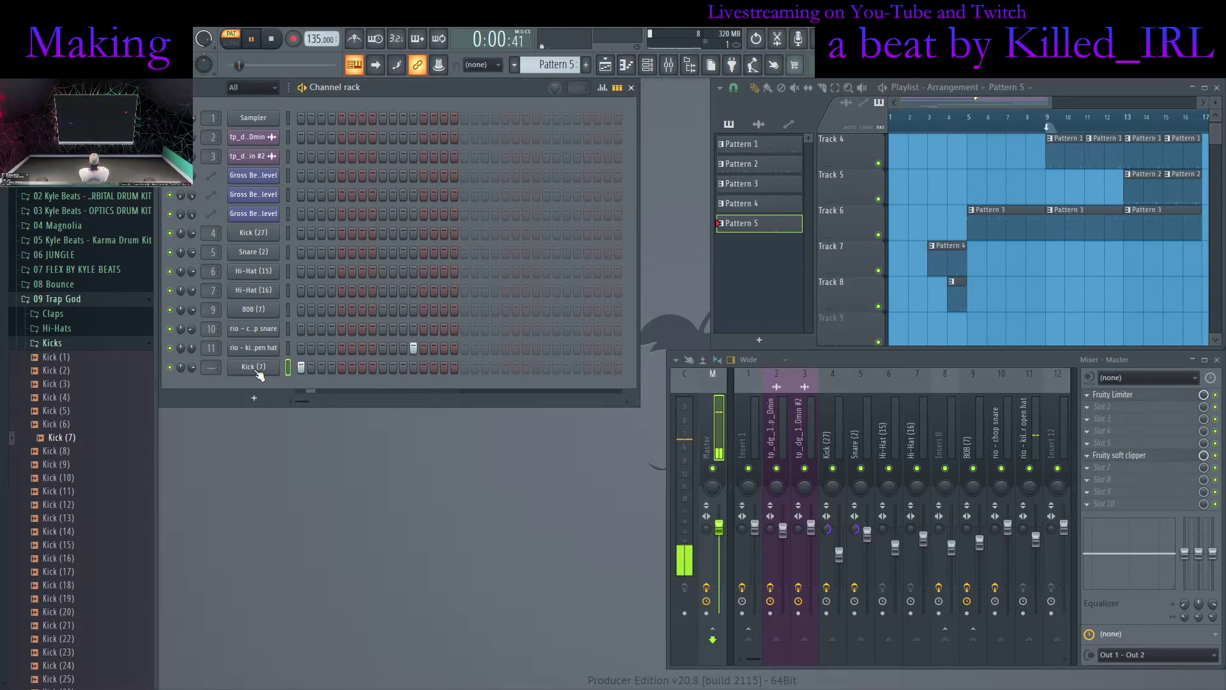
Open the Kick (7) channel's settings, set them aside, and audition the kick at different pitches around C9 in its piano roll
left_click(258, 374)
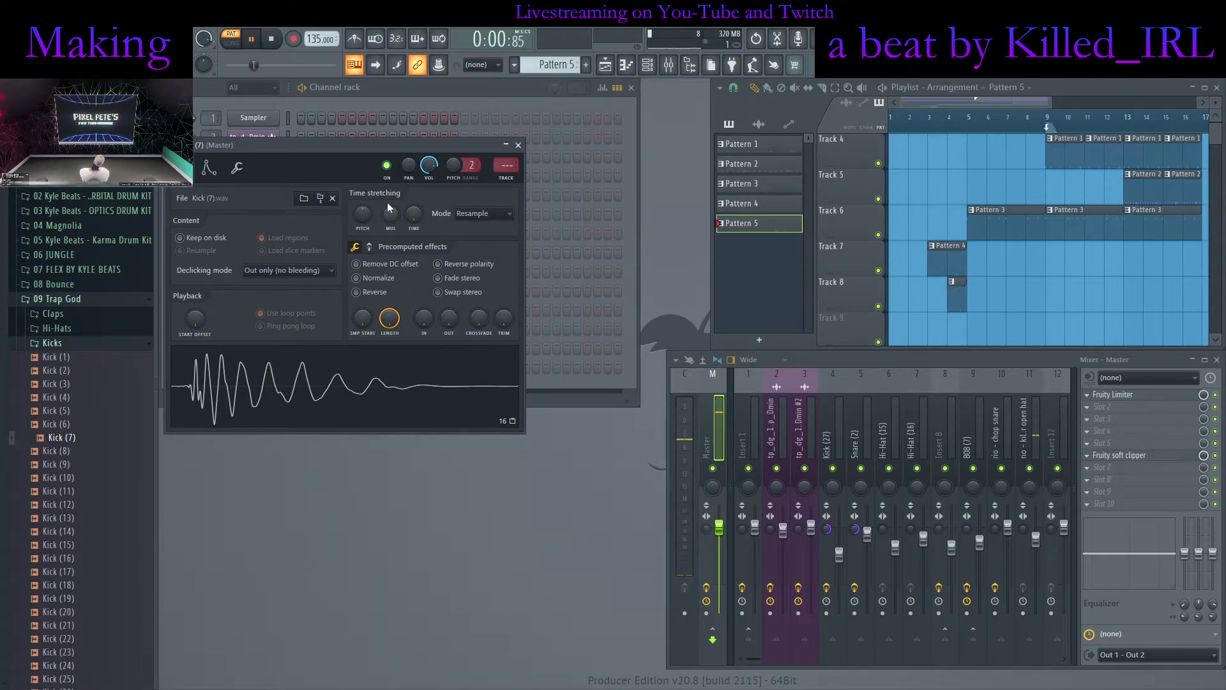
left_click_drag(304, 141, 684, 215)
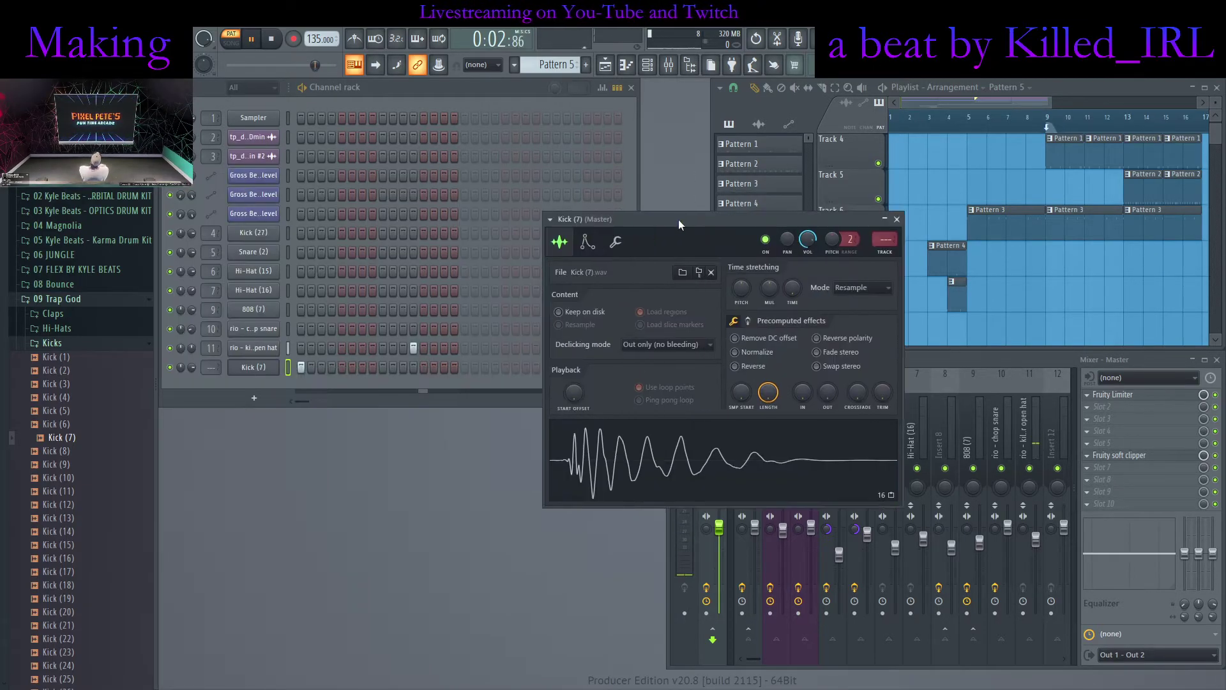
left_click(292, 391)
key("F7")
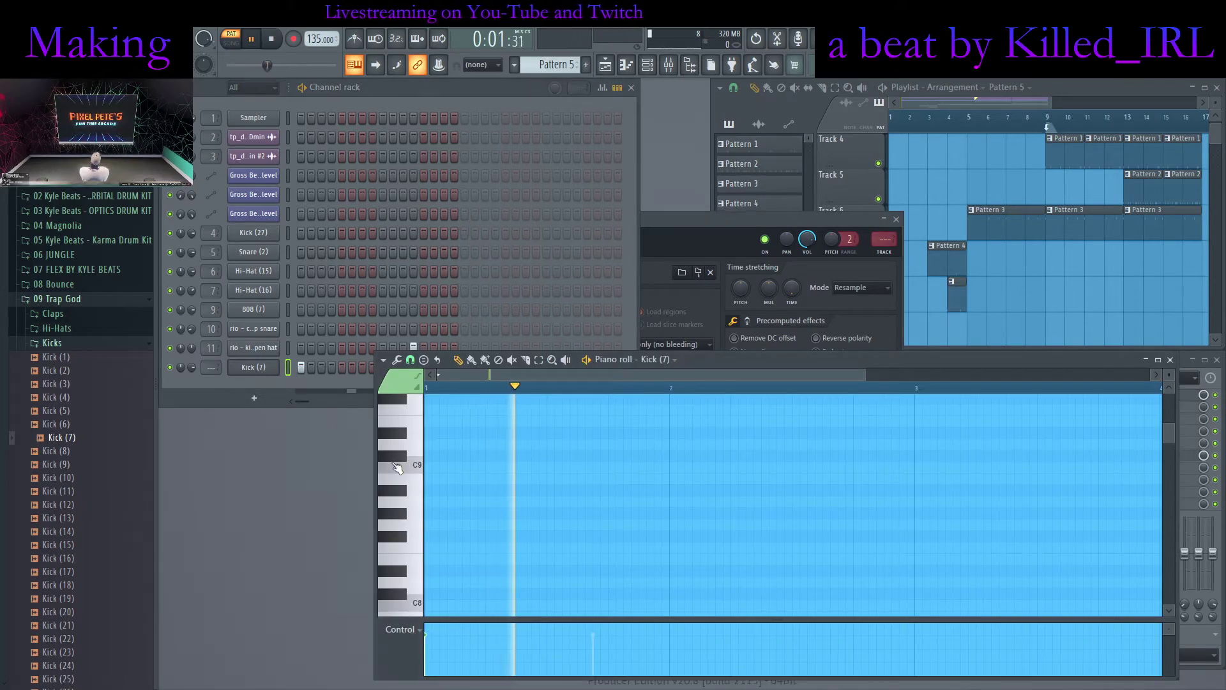
left_click(418, 450)
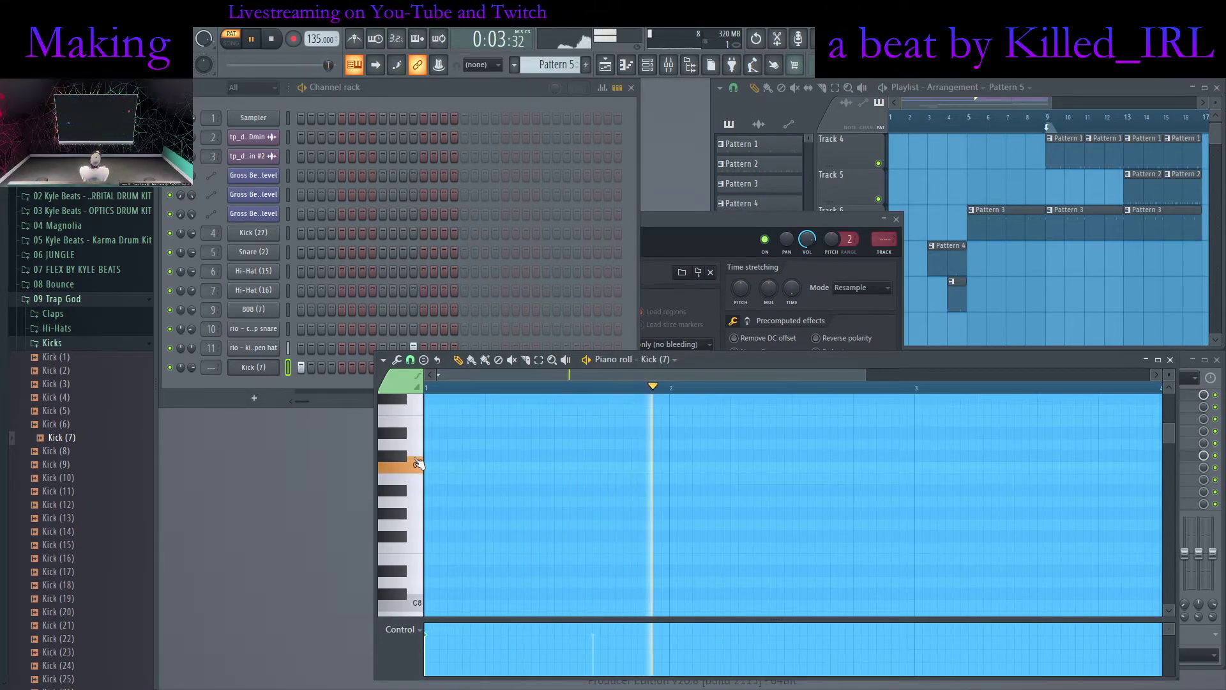
left_click(415, 502)
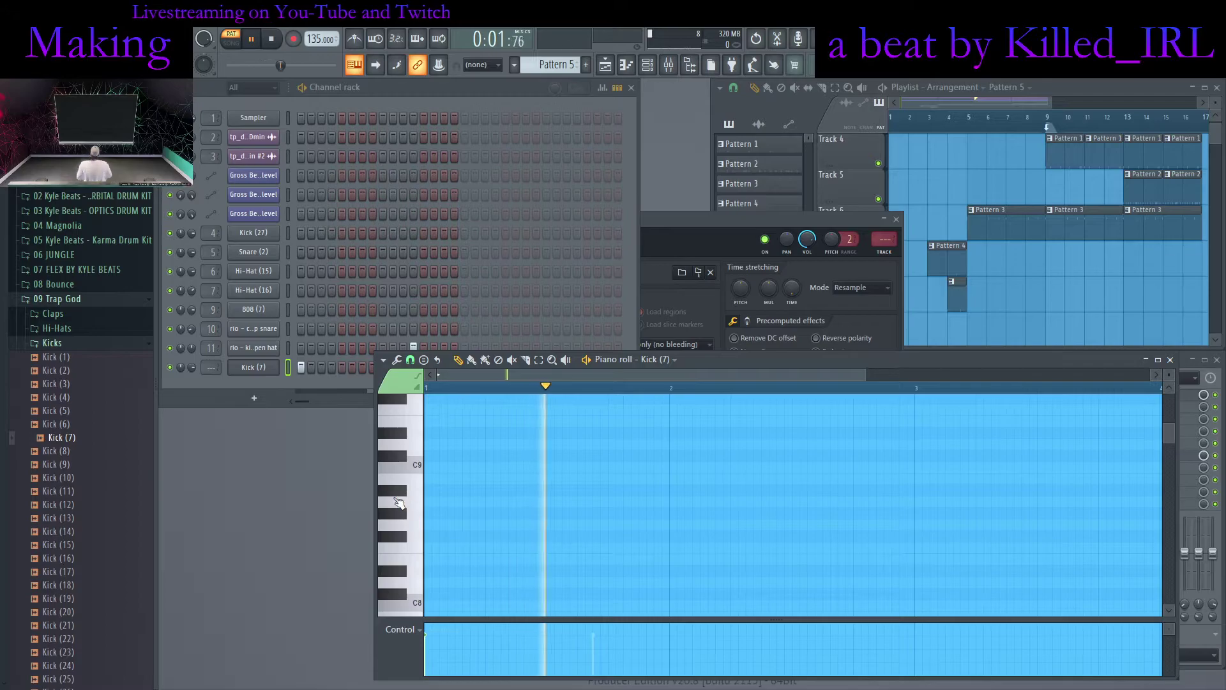
left_click(422, 422)
mouse_move(427, 418)
left_mouse_down()
mouse_move(448, 308)
mouse_move(415, 403)
left_mouse_up()
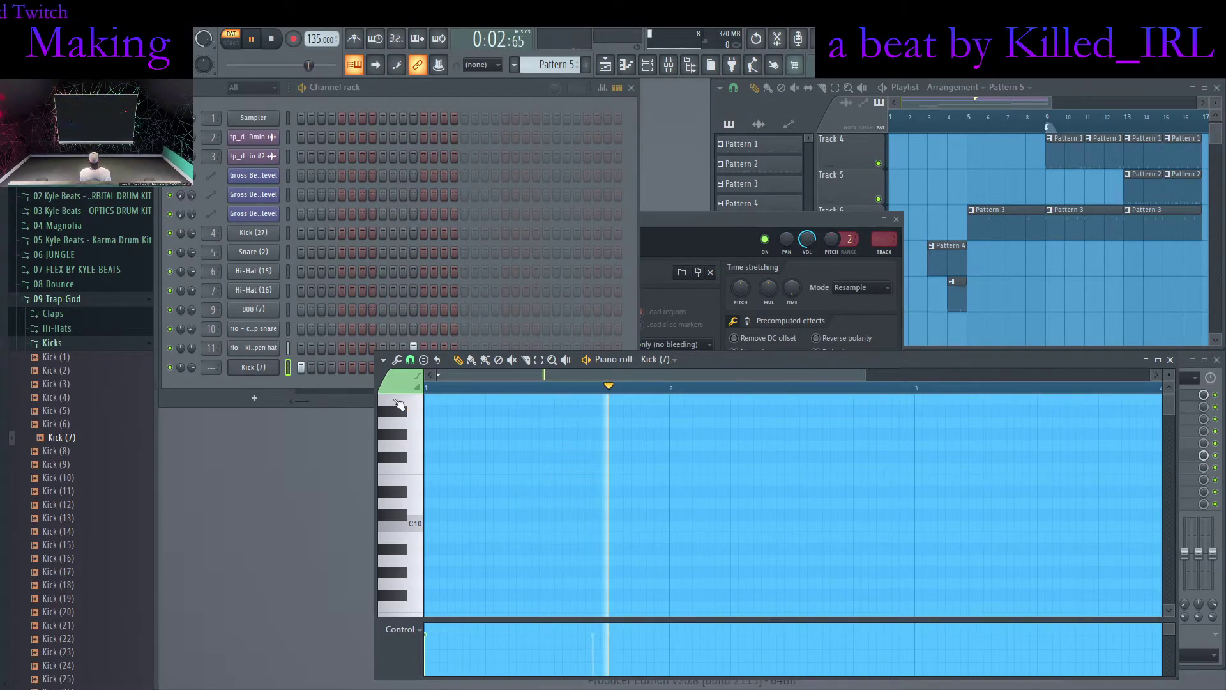
Clear the Kick (7) hit from step 1 and select Pattern 6, auditioning the kick on the piano roll's highest keys
right_click(300, 367)
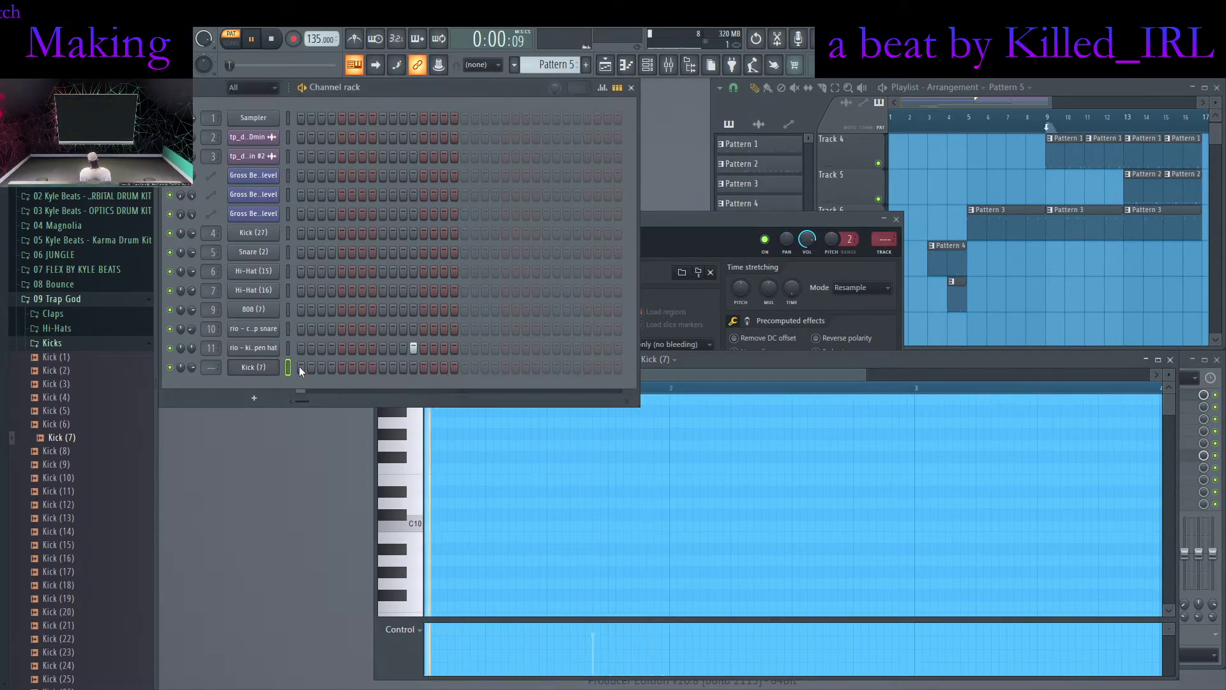
left_click(409, 440)
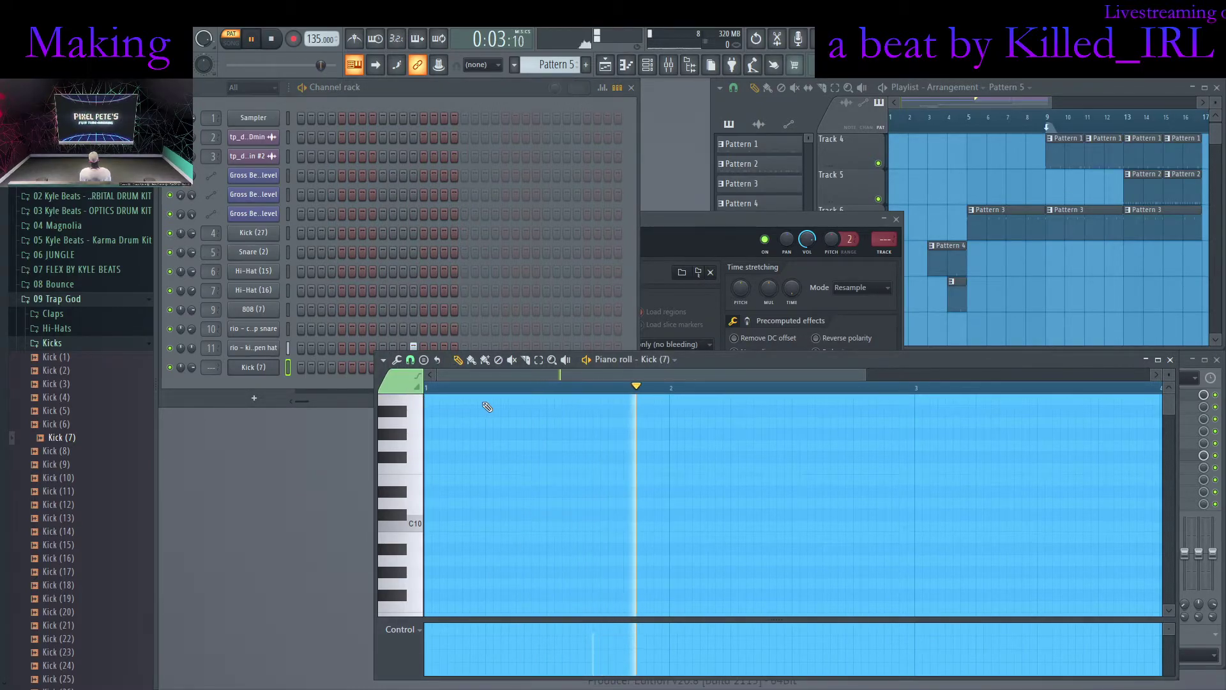
scroll(540, 64, "down", 1)
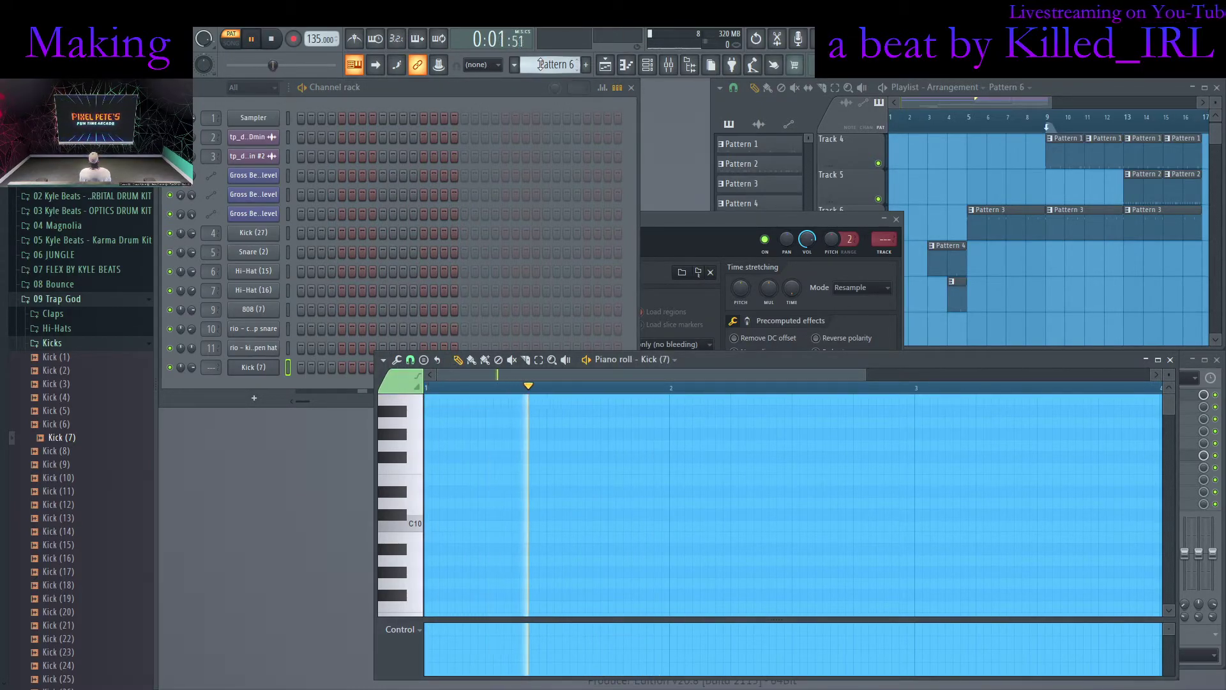
left_click_drag(416, 432, 412, 509)
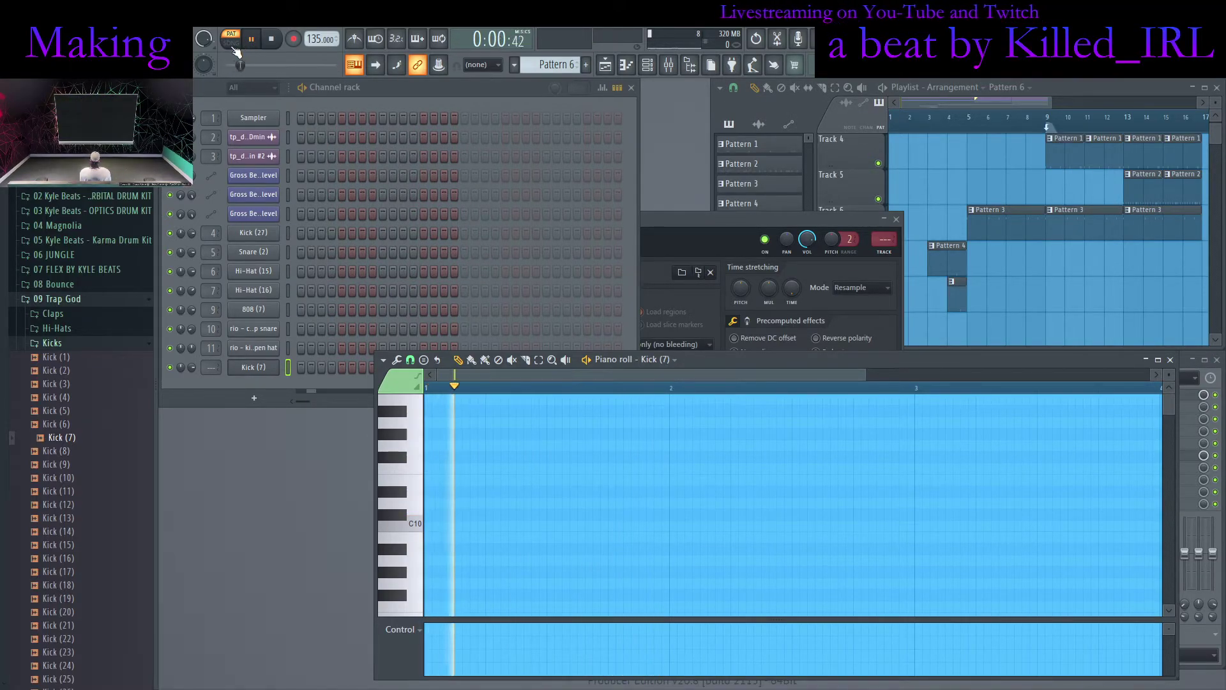
left_click(413, 504)
left_click_drag(413, 504, 422, 450)
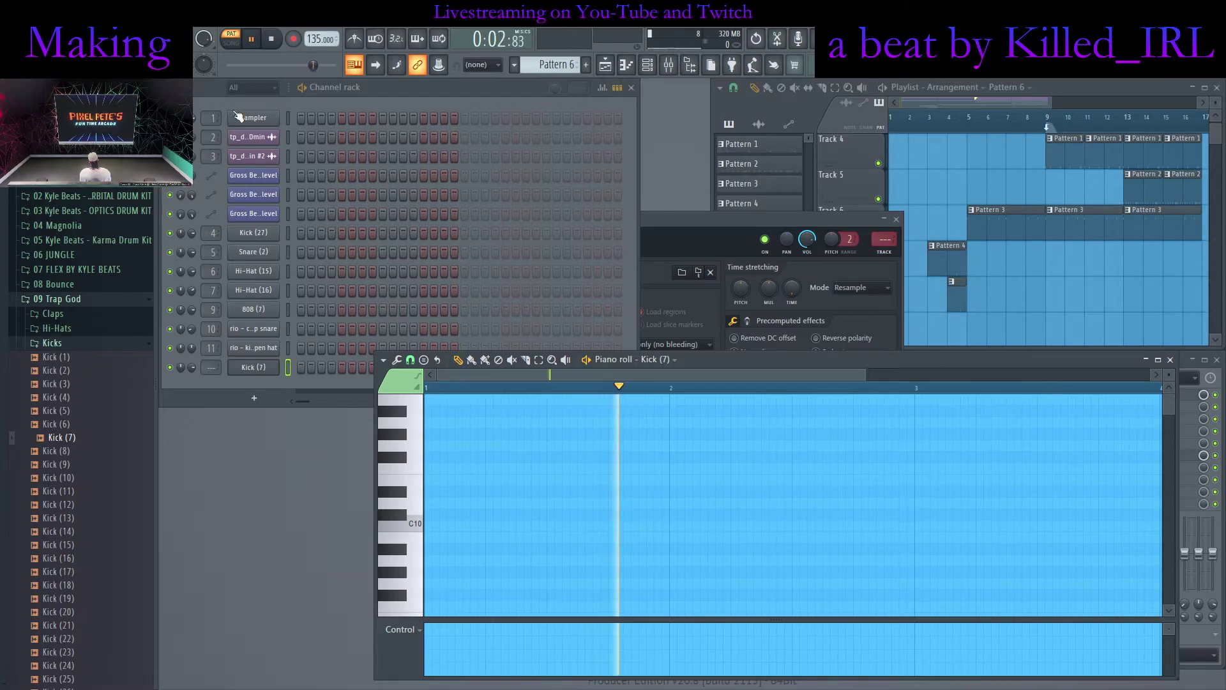
Play the arrangement in song mode and delete the Kick (7) channel after closing its piano roll
left_click(233, 41)
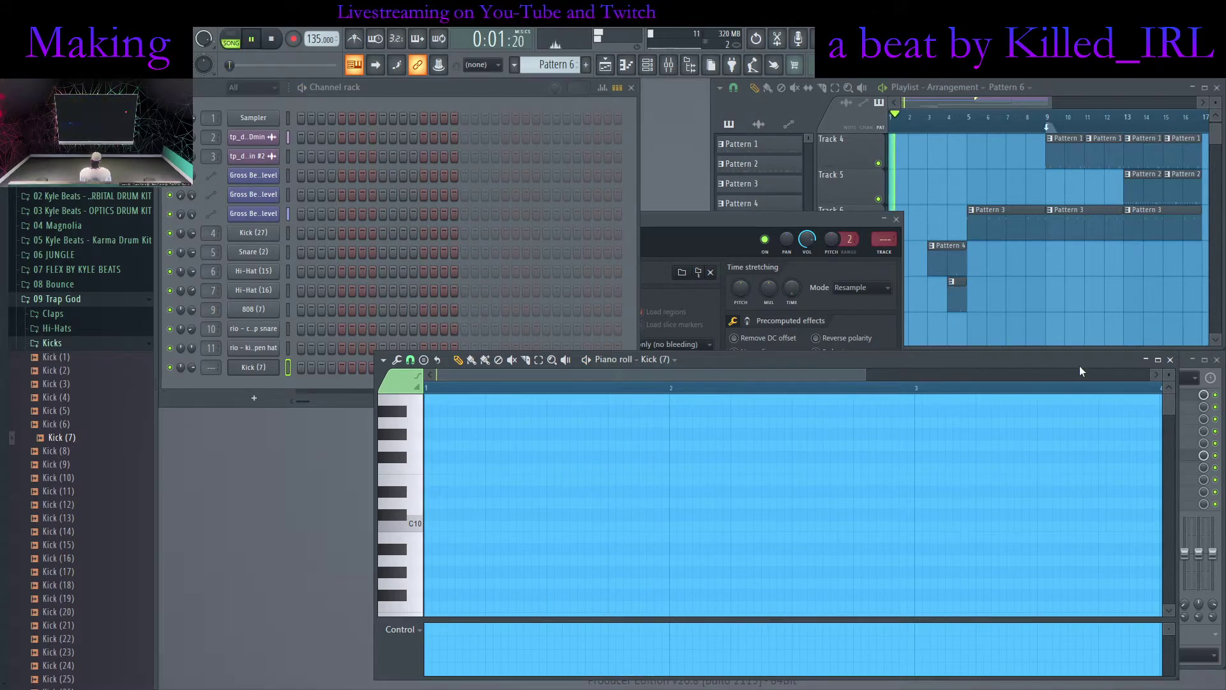
left_click(1170, 360)
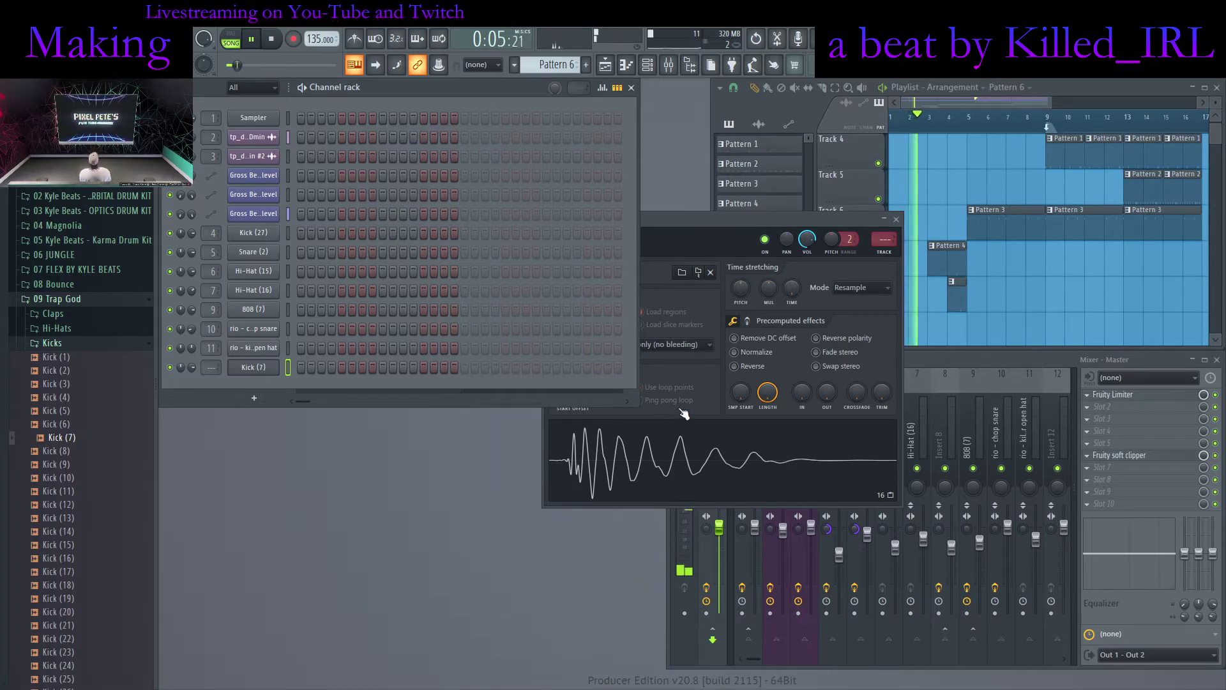
key("ctrl+z")
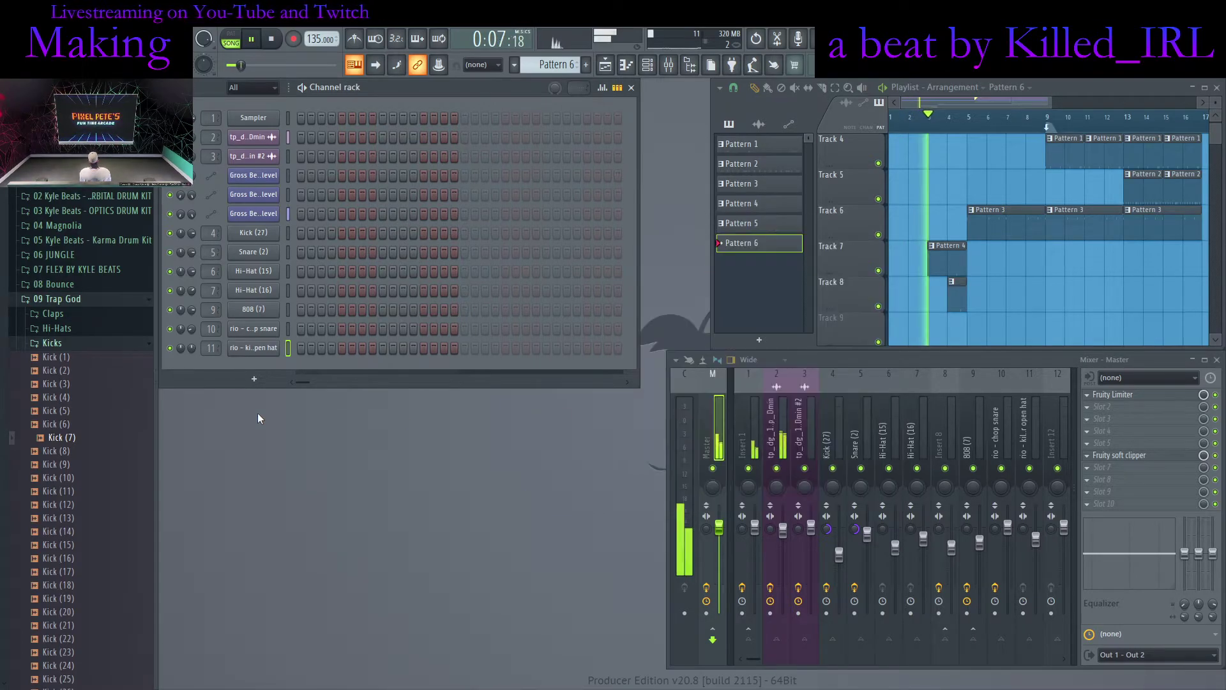
Collapse the Kicks, 09 Trap God and 00 Nu FL Kits folders in the sample browser
left_click(77, 342)
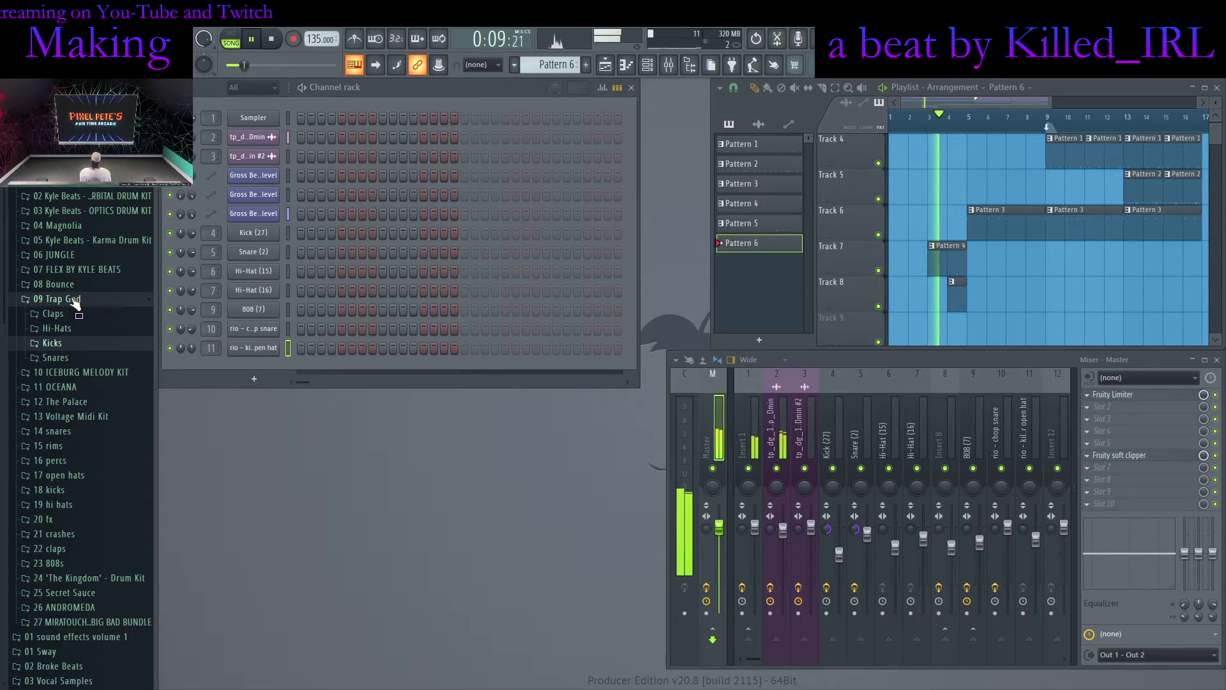
left_click(74, 301)
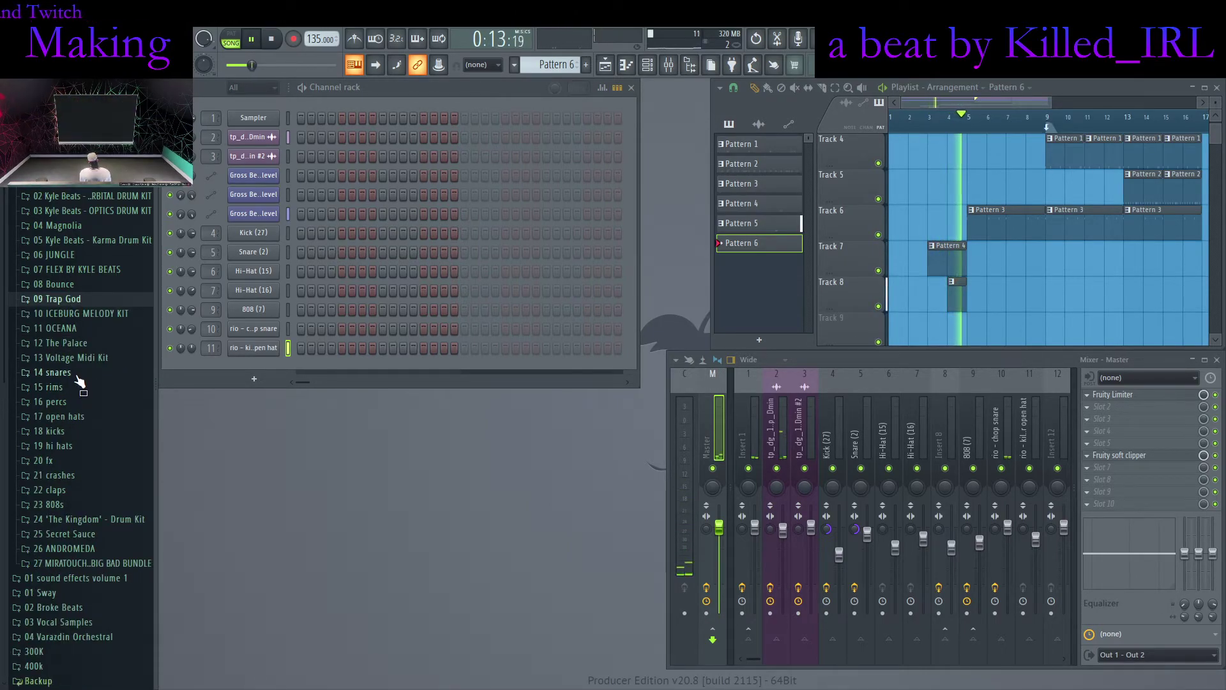
left_click(70, 171)
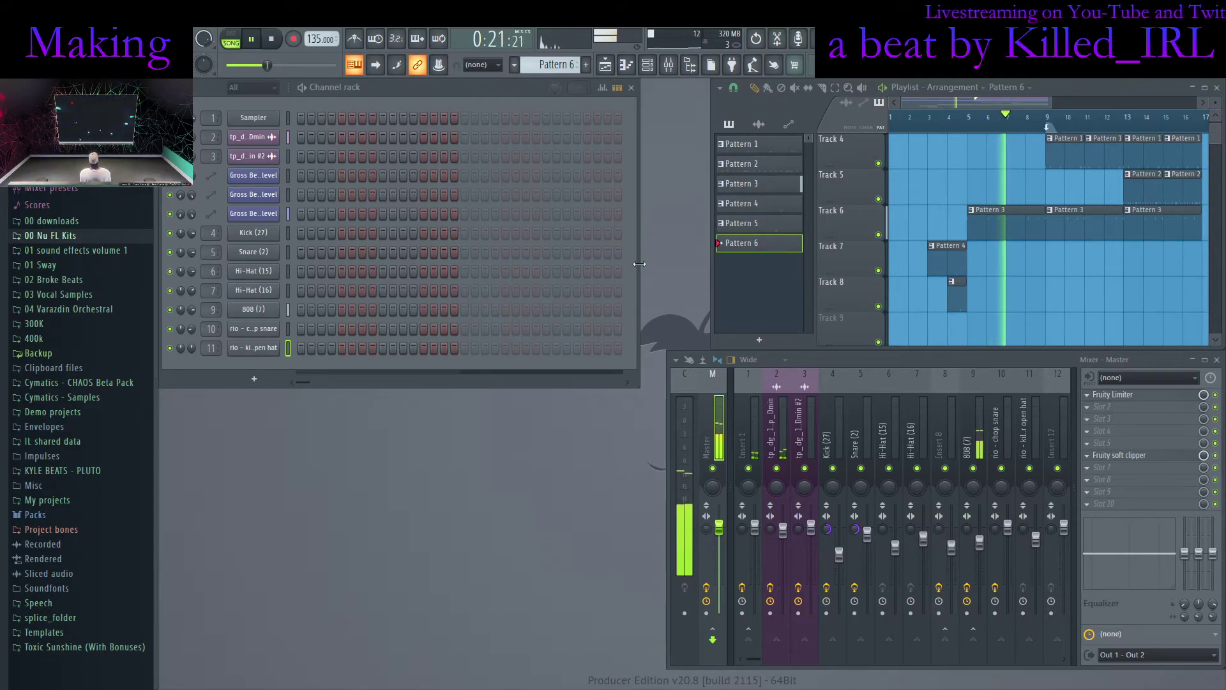
Select all playlist clips from bar 9 to bar 17 and duplicate them directly after, starting at bar 17
scroll(923, 268, "up", 3)
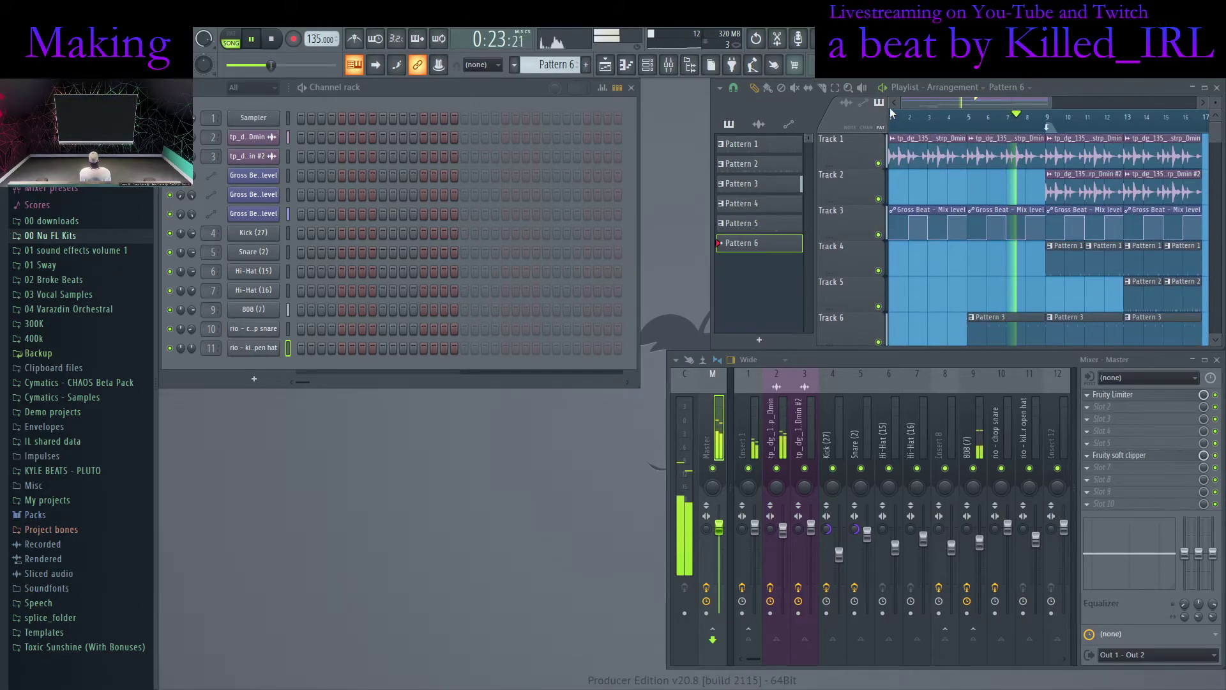
left_click_drag(1049, 131, 1202, 349)
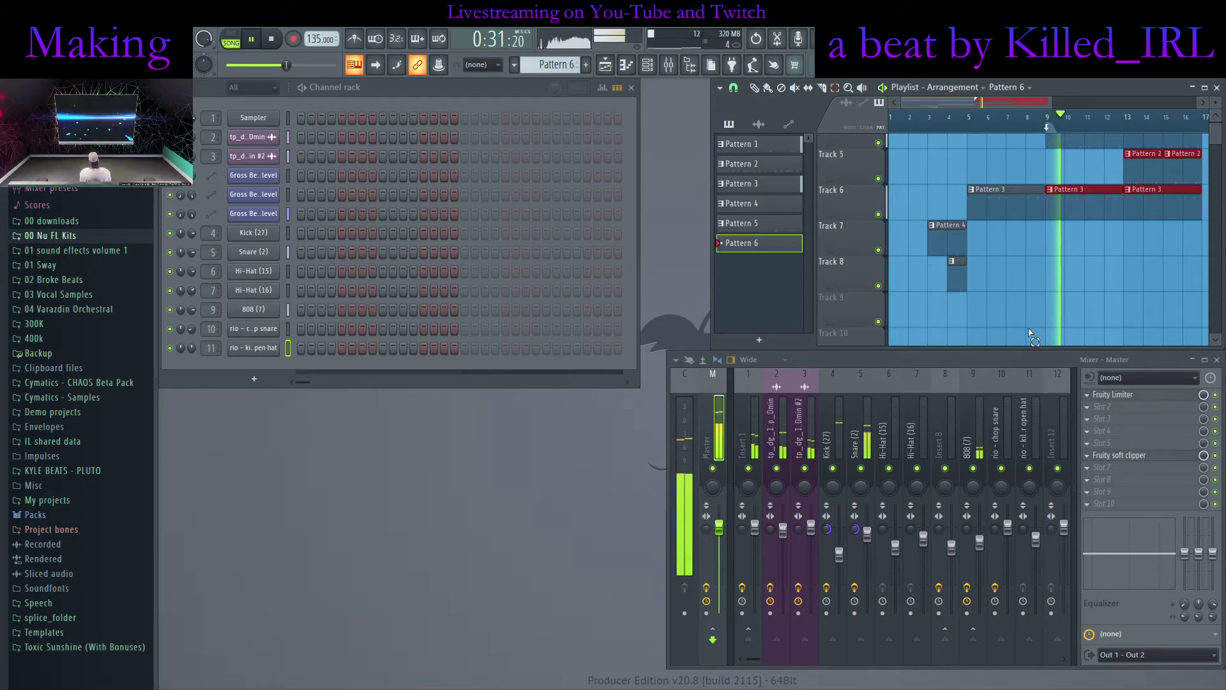
key("ctrl+b")
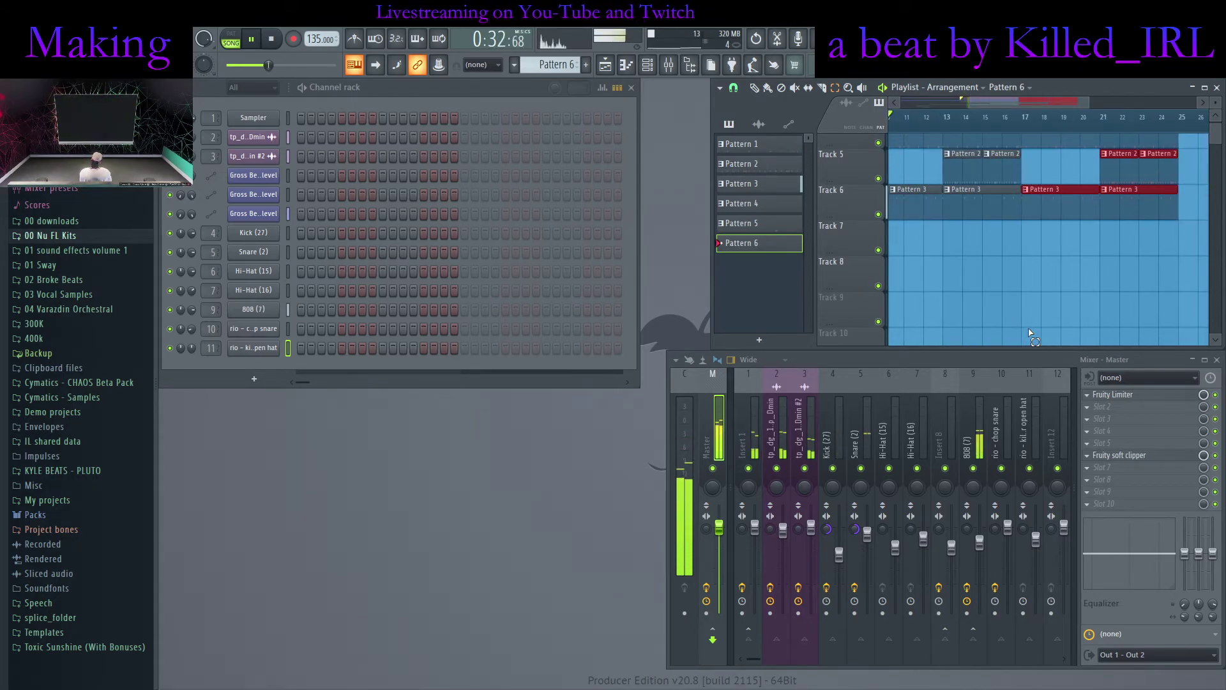
left_click(1046, 281)
Delete the two duplicated melody loop clips on Track 2 between bars 17 and 25
scroll(1050, 275, "up", 3)
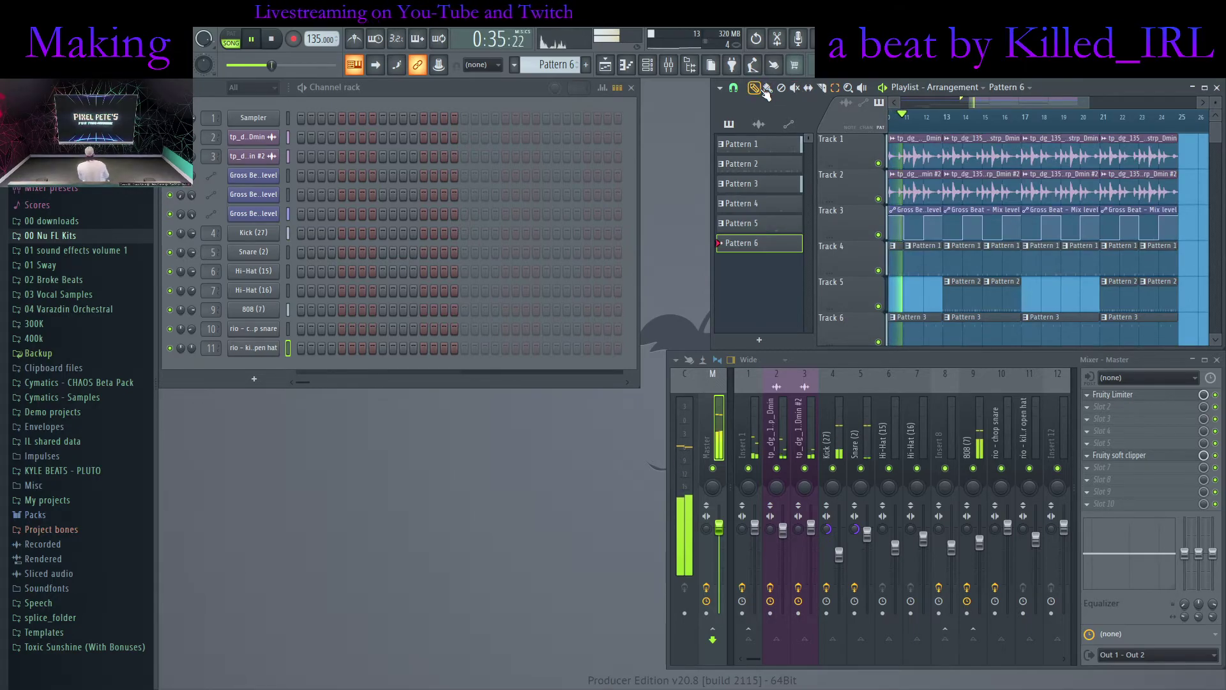
right_click(1053, 191)
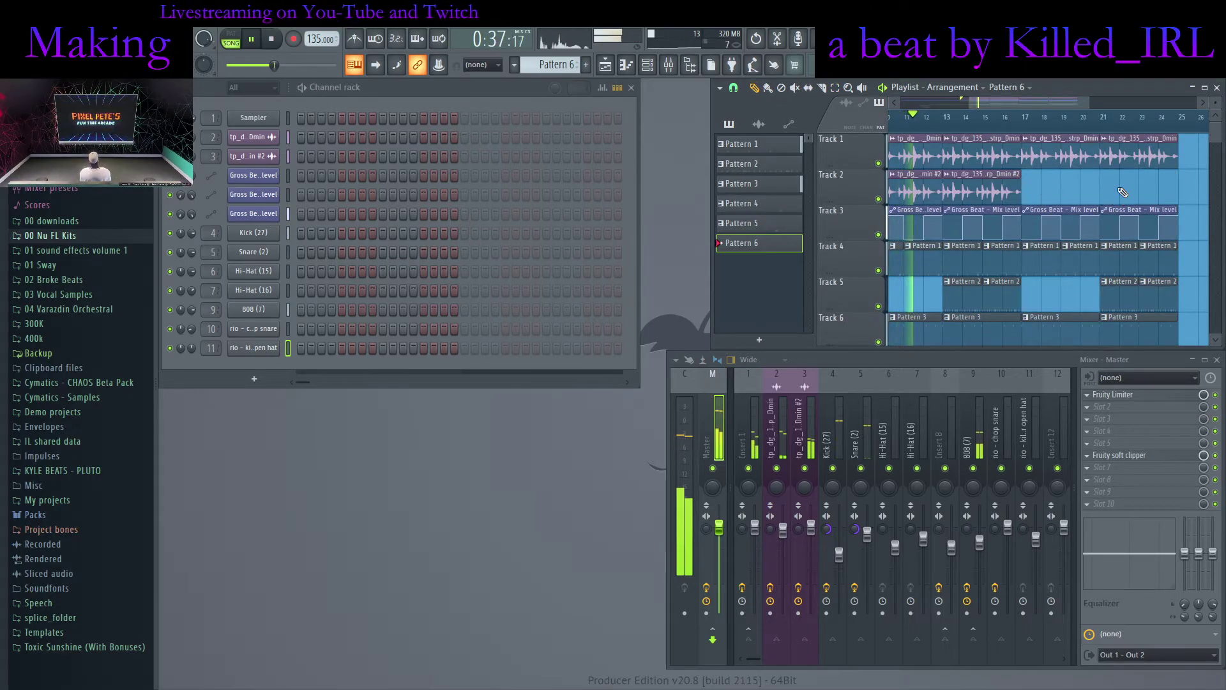
scroll(1086, 189, "down", 3)
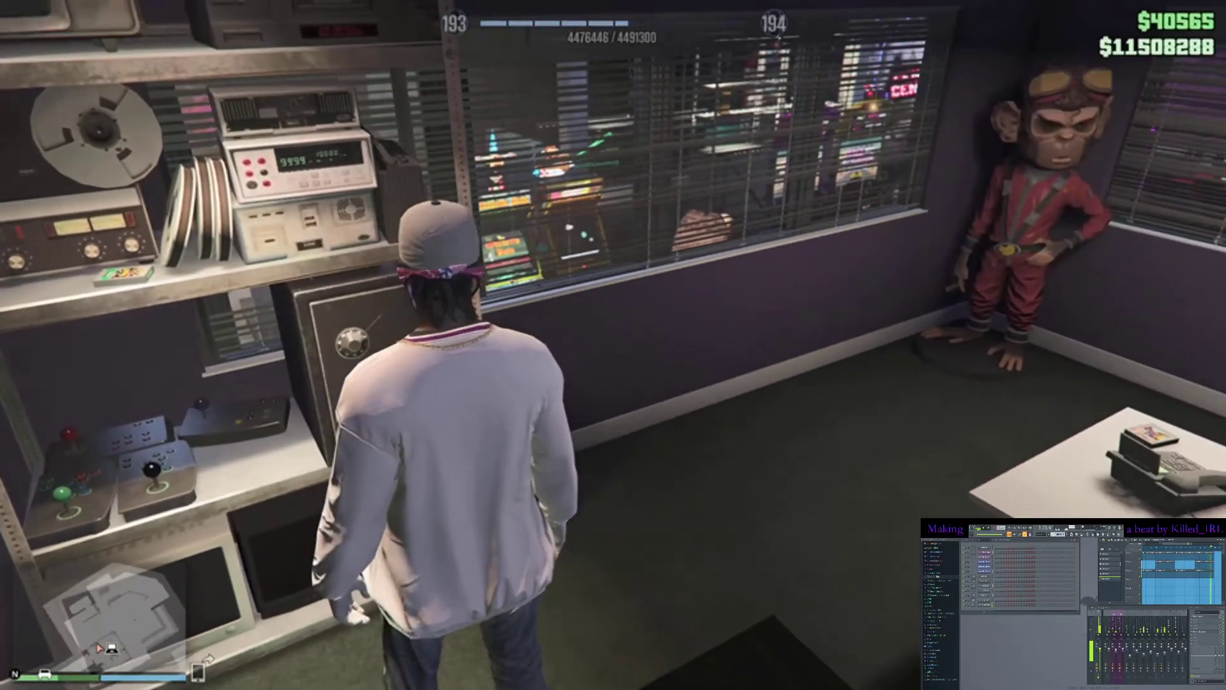
key("Up")
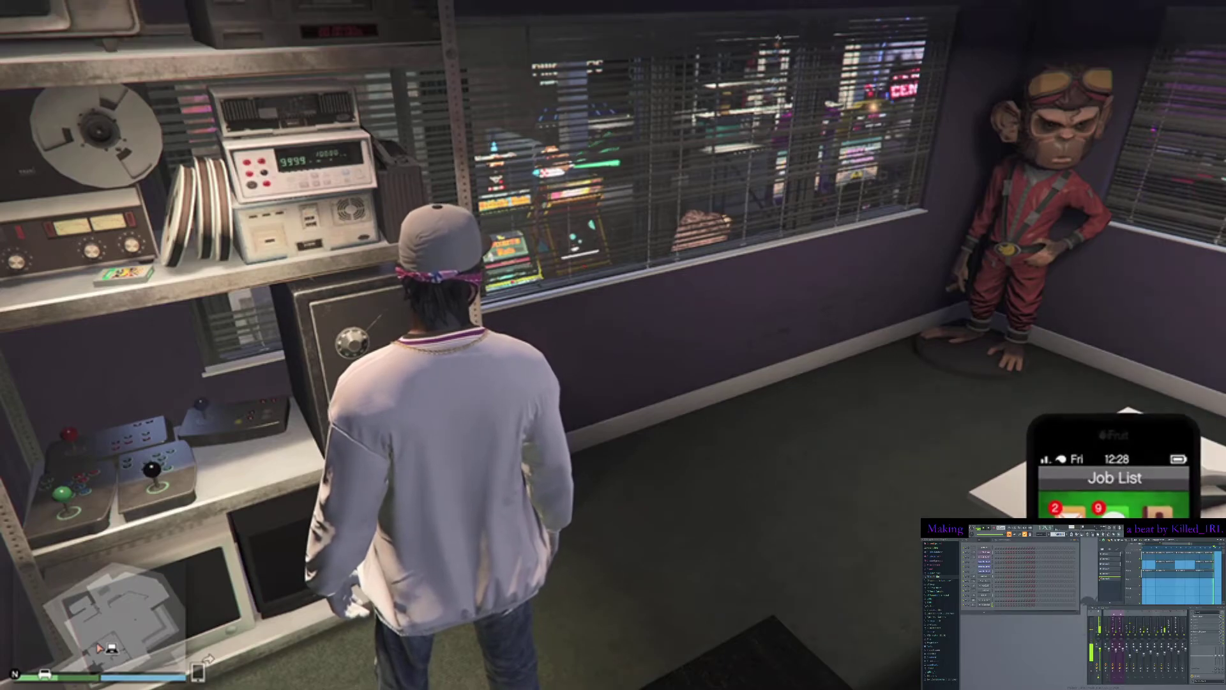
key("Return")
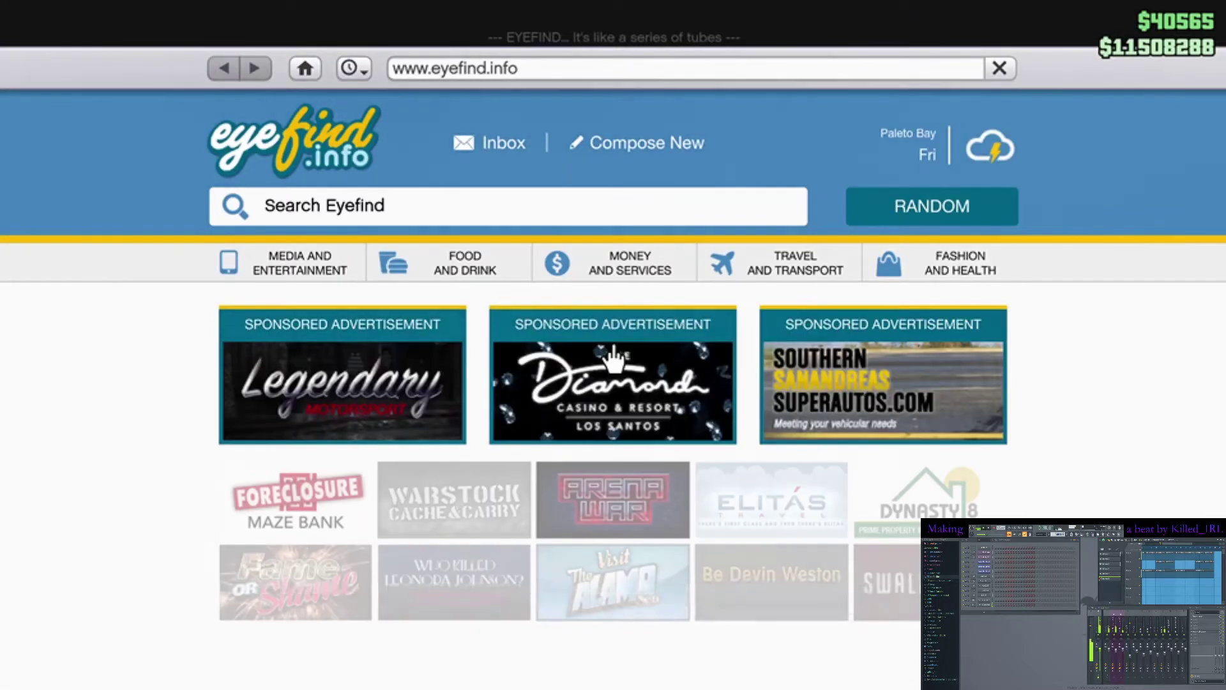
left_click(614, 206)
key("Escape")
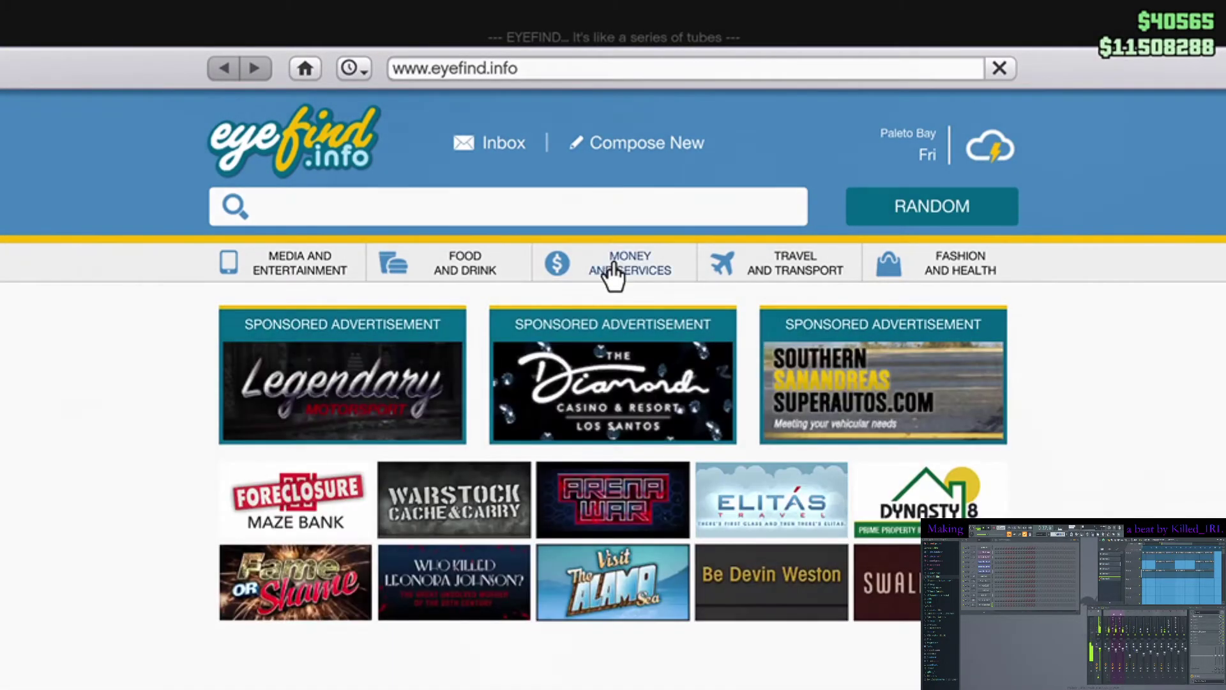
left_click(613, 267)
scroll(614, 495, "down", 4)
left_click(613, 594)
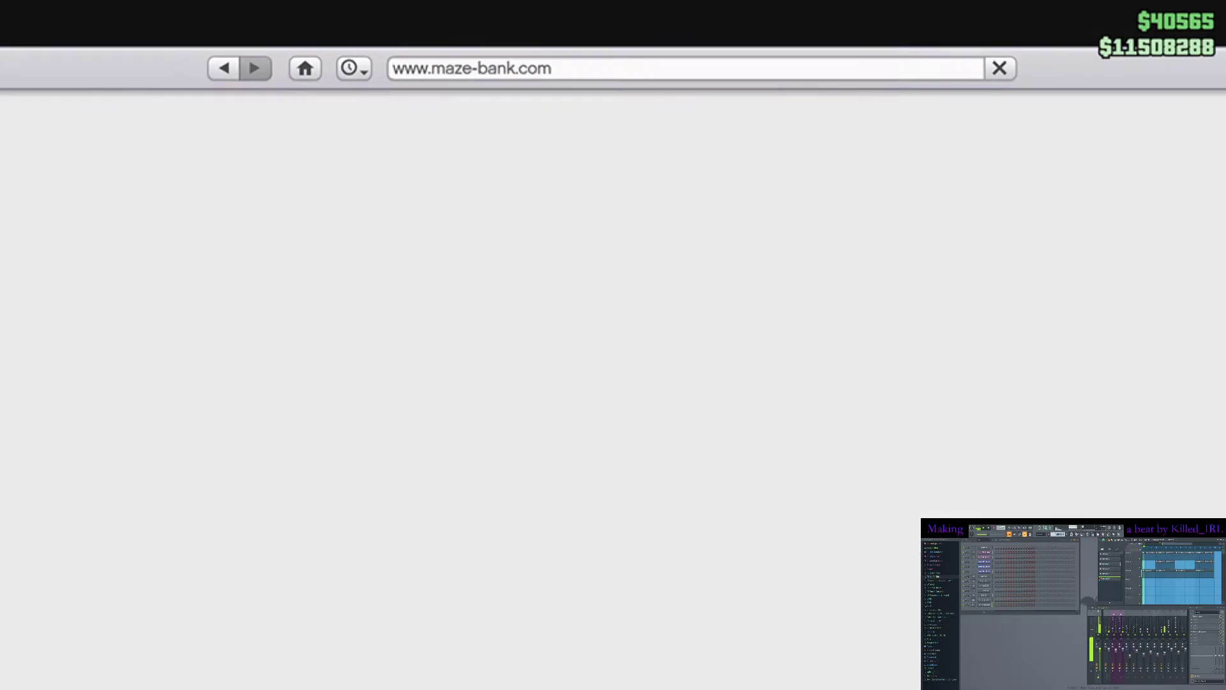
left_click(613, 460)
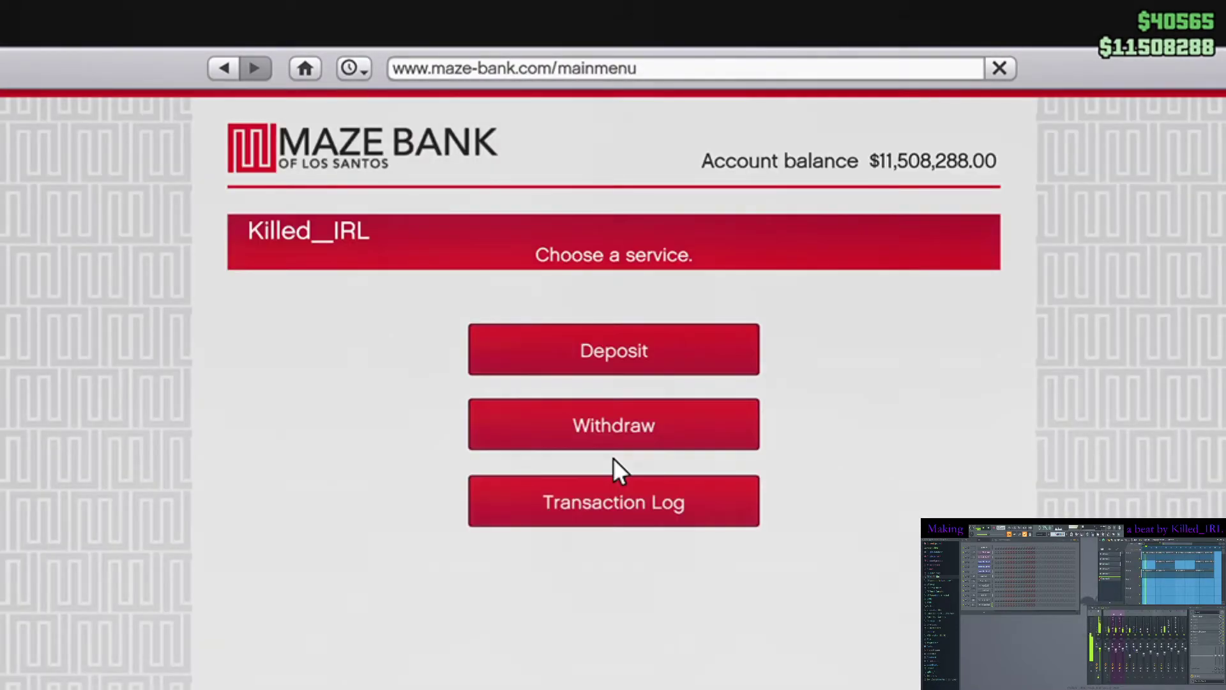
left_click(612, 352)
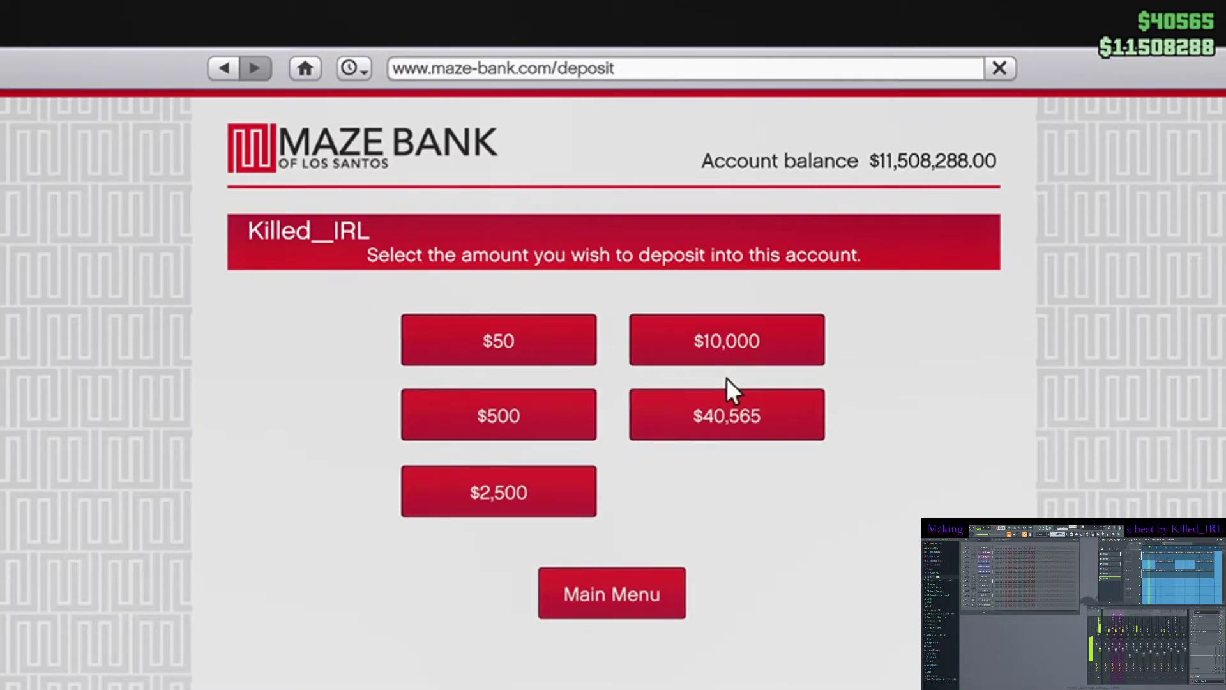
left_click(727, 422)
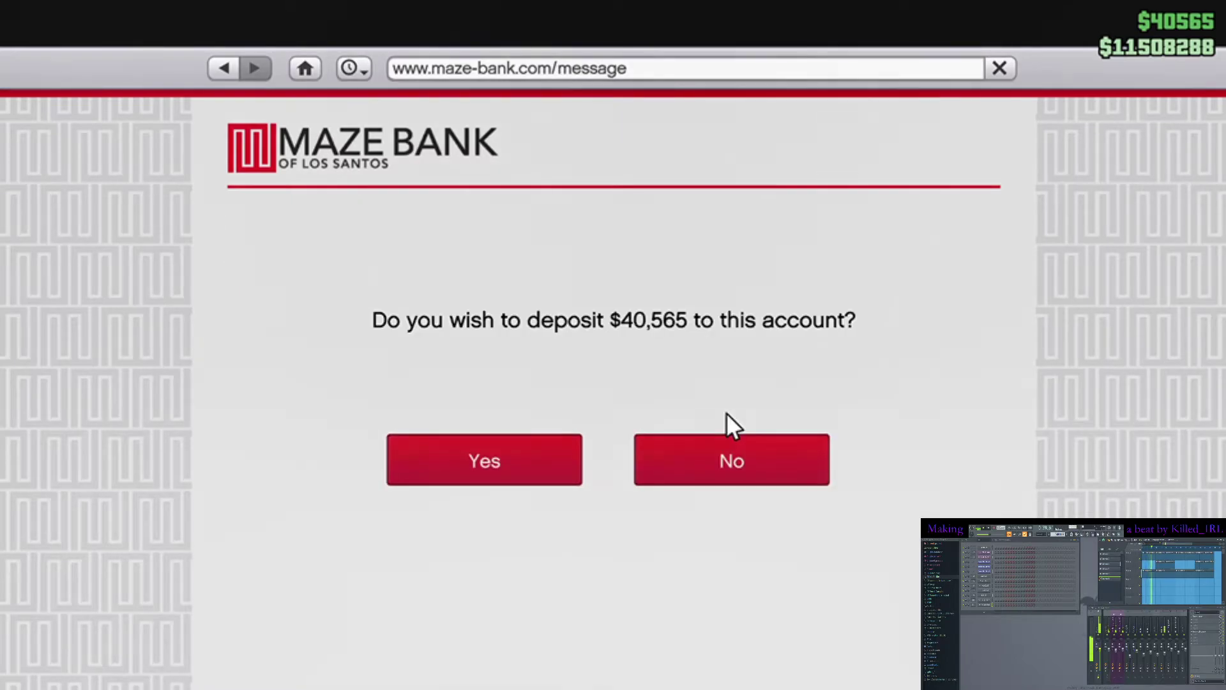
left_click(517, 460)
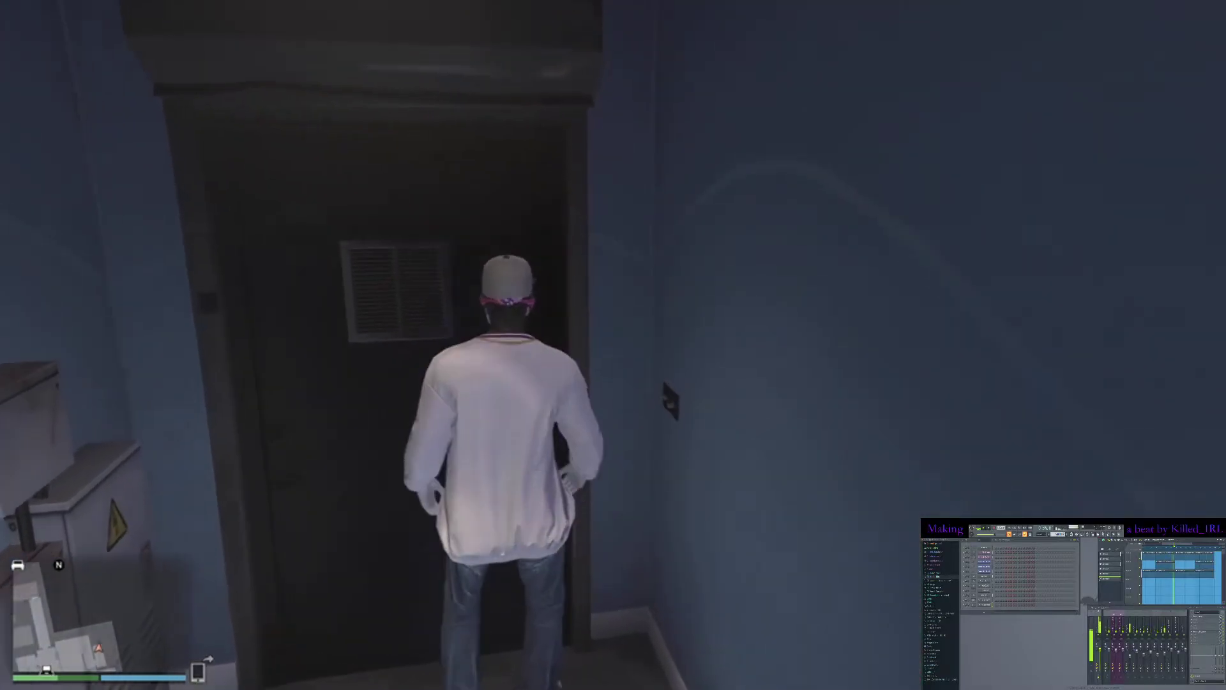
key("Return")
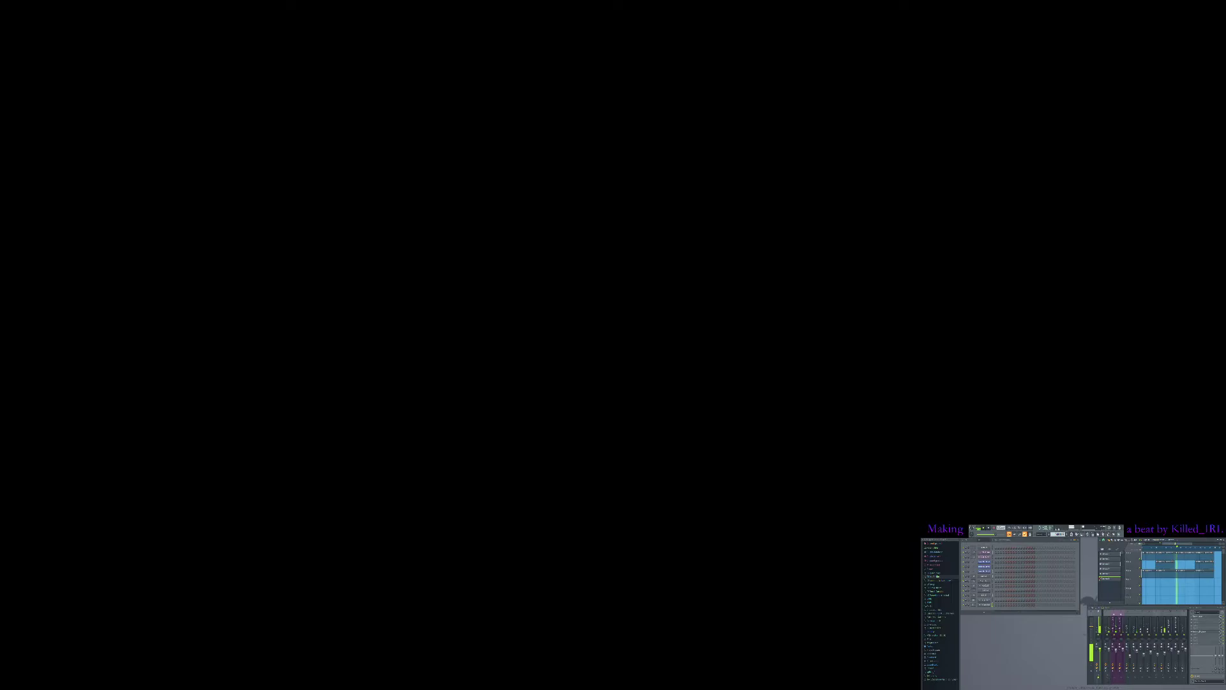